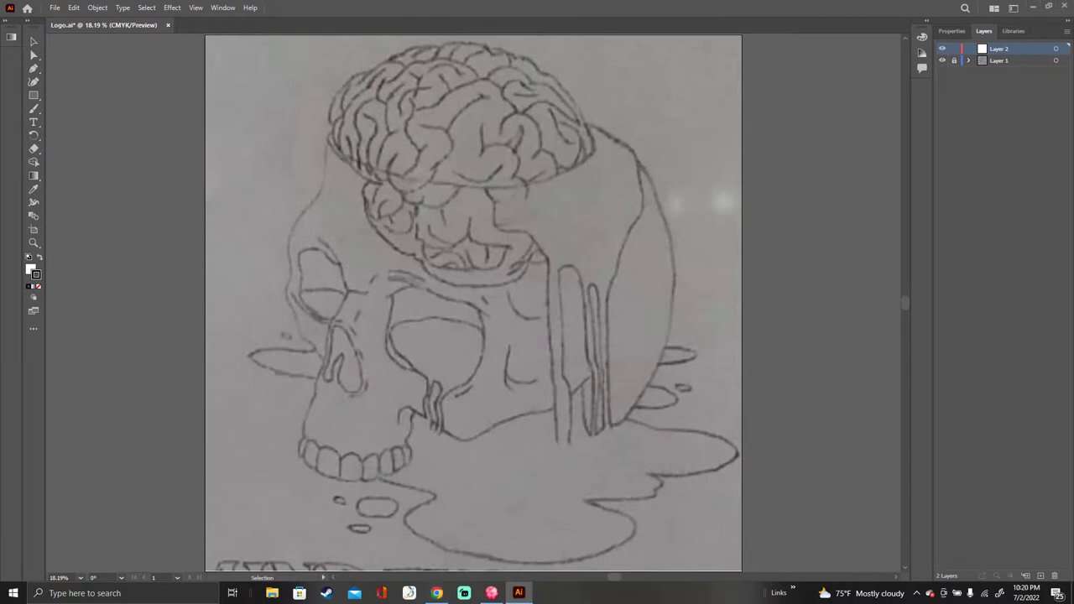
Step: Set no fill with a black stroke and switch to the Blob Brush tool
key(shift+x)
click(39, 256)
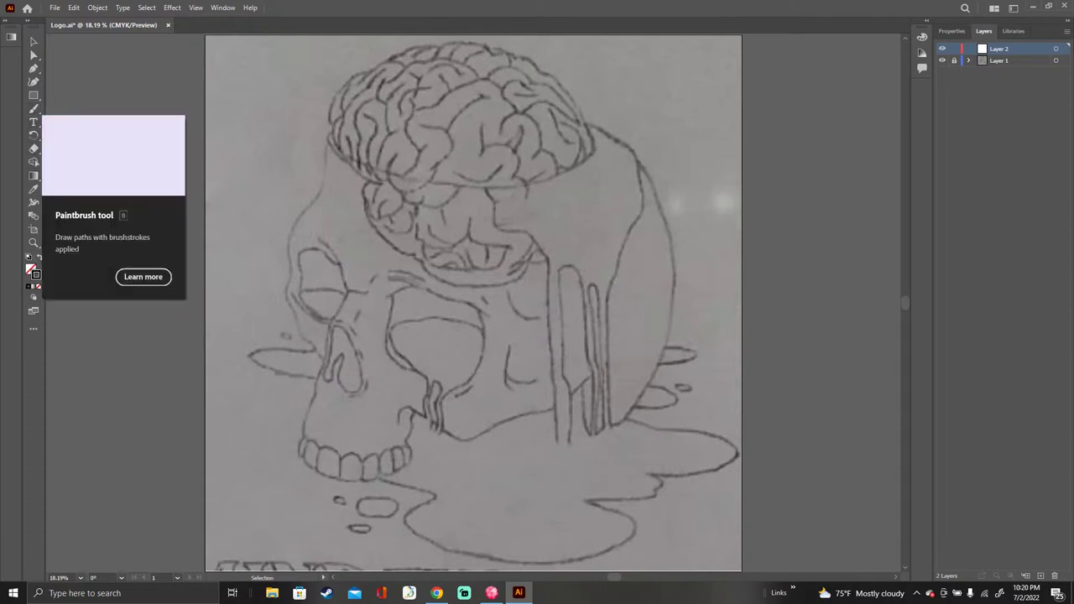
key(b)
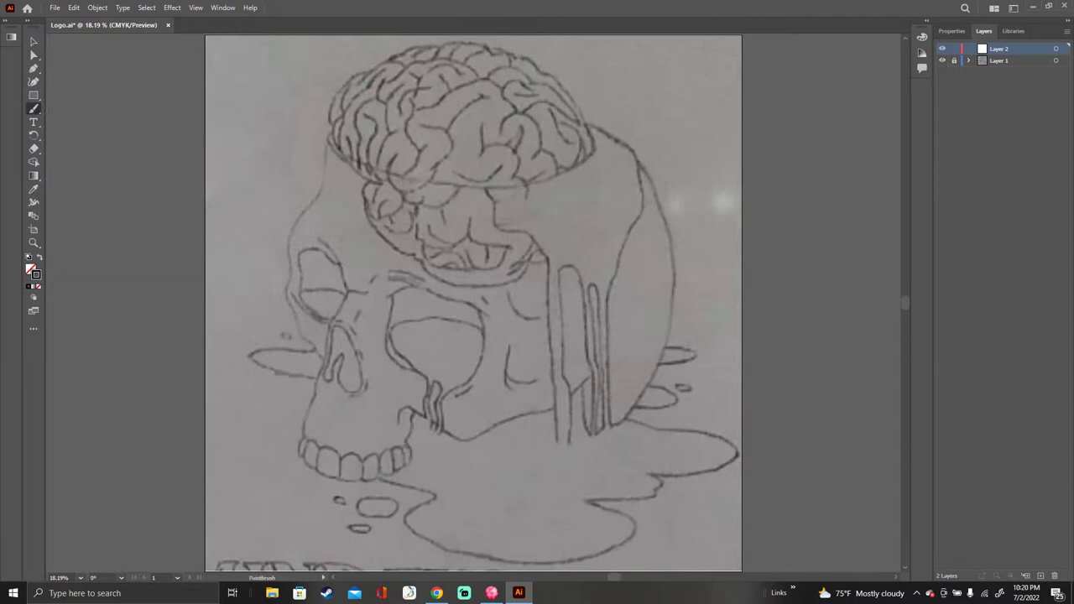
click(36, 112)
click(63, 123)
Step: Trace the first part of the larger eye socket's upper edge in black on Layer 2 at 100% zoom
key(ctrl+equal)
key(ctrl+equal)
key(ctrl+equal)
key(ctrl+equal)
key(ctrl+equal)
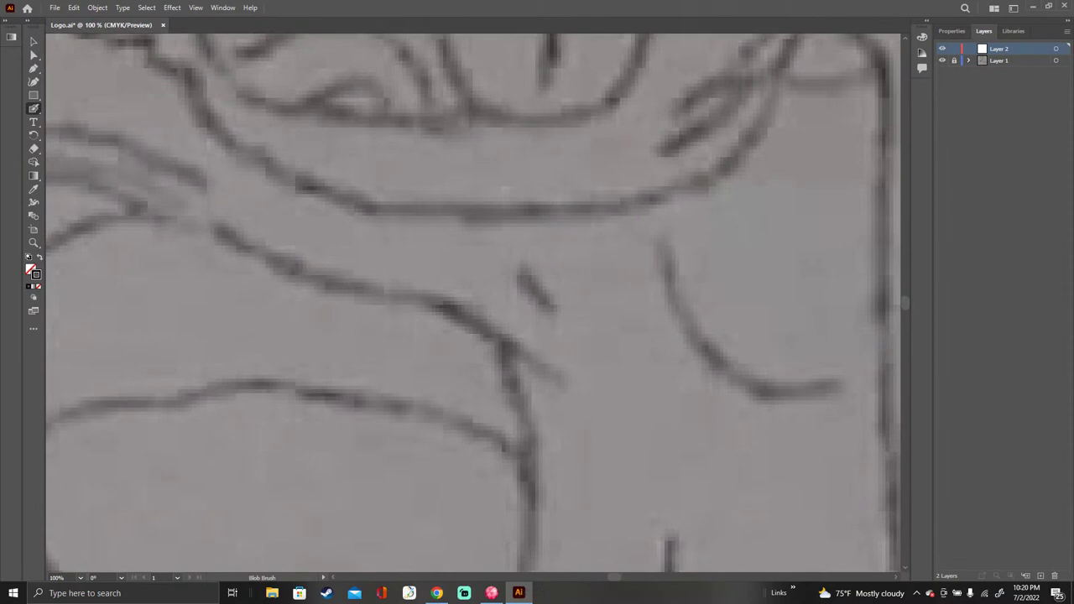
scroll(474, 302, down, 5)
scroll(474, 302, up, 3)
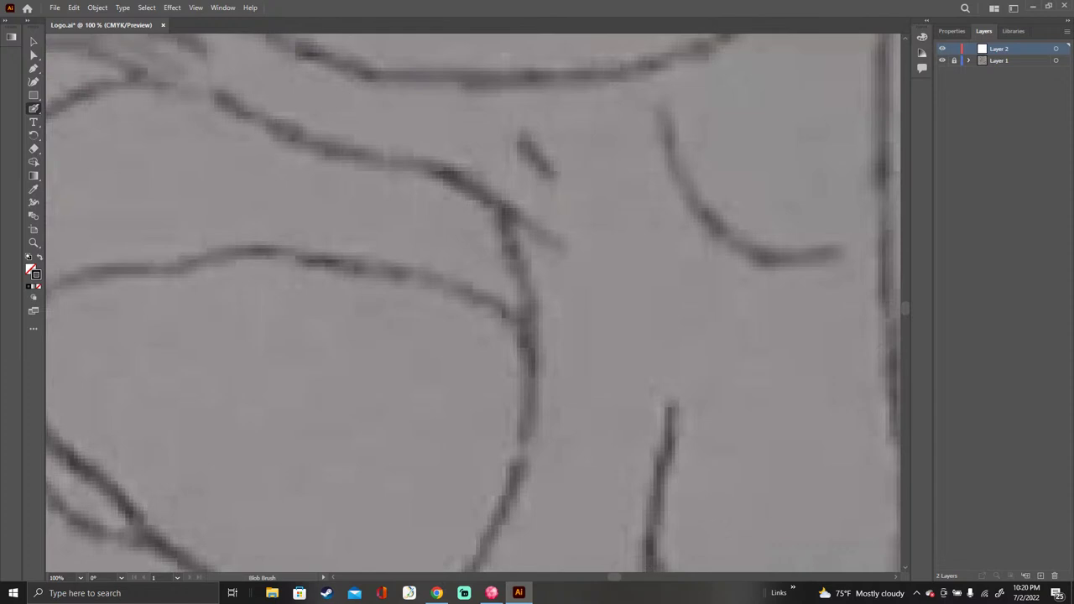
scroll(474, 302, left, 6)
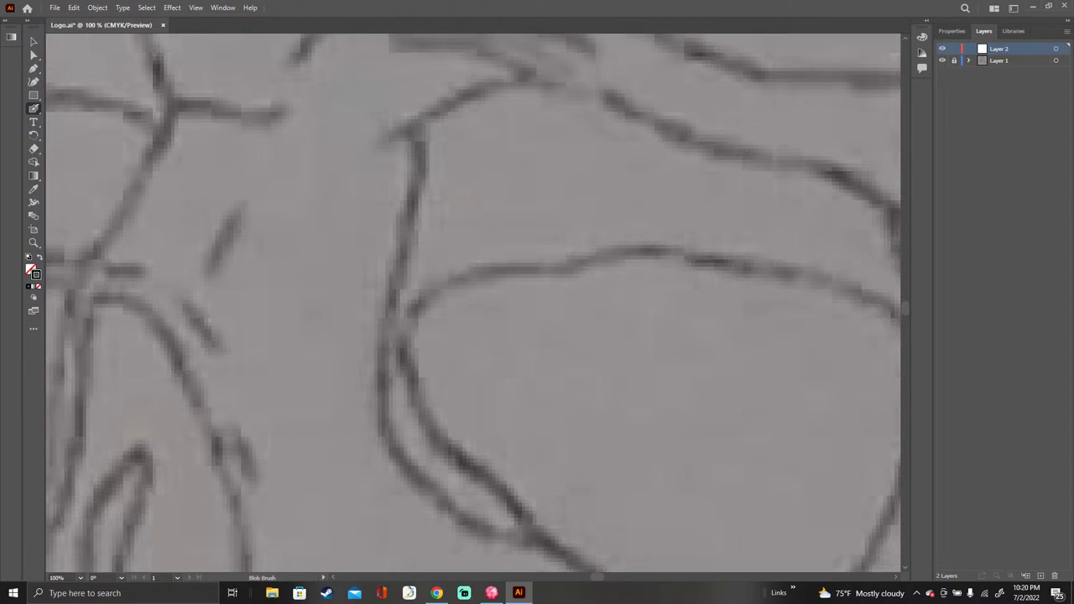
mouse_move(390, 137)
mouse_down()
mouse_move(488, 86)
mouse_move(627, 107)
mouse_up()
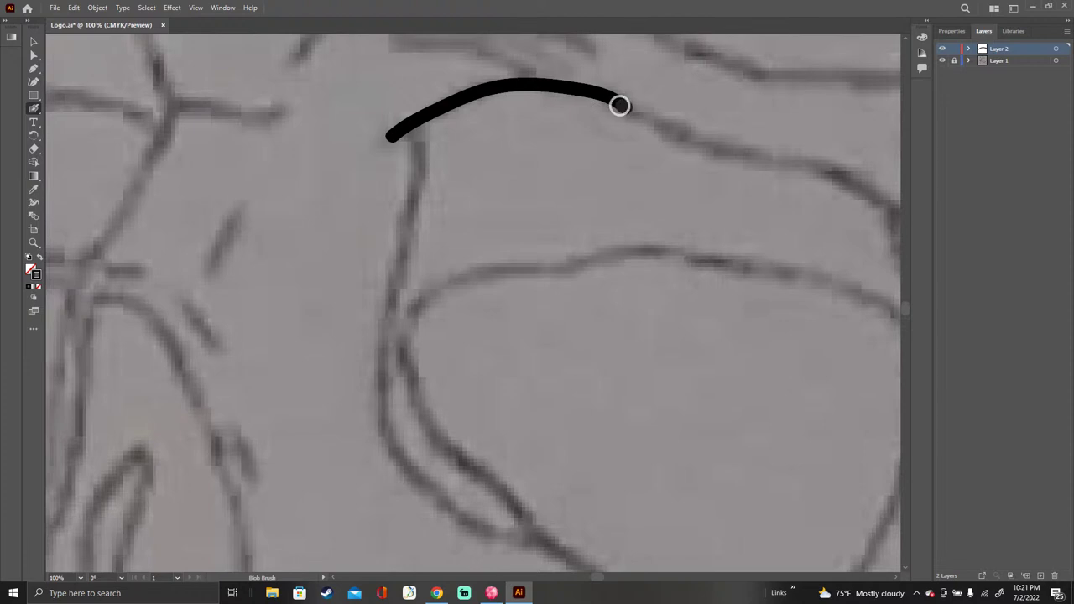
drag(620, 104, 723, 146)
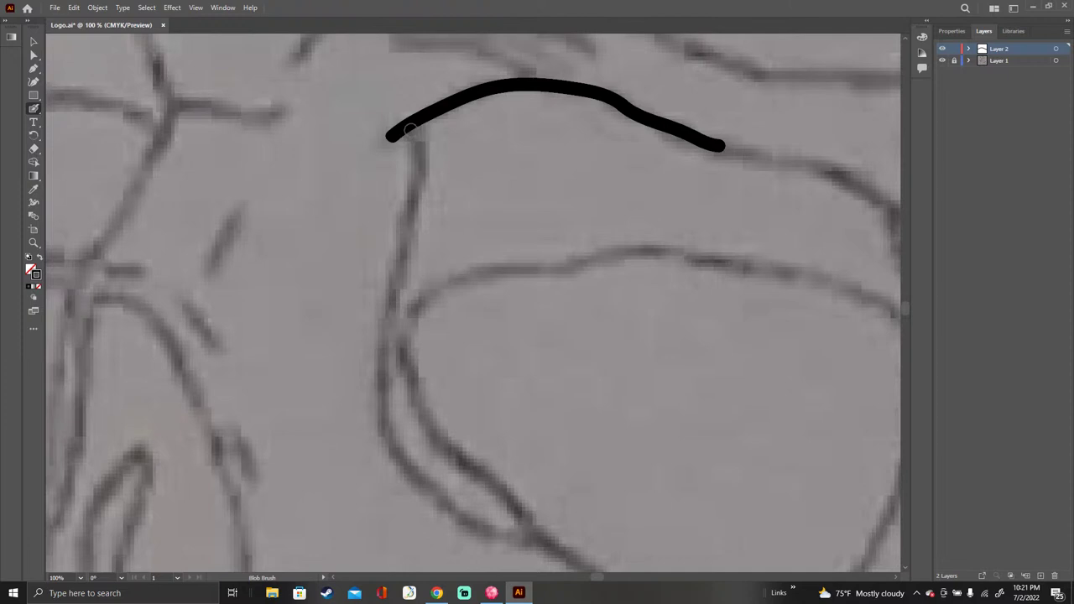
Step: Trace the larger eye socket's nose-side edge down to its lower corner and thicken the start of the upper edge
mouse_move(412, 127)
mouse_down()
mouse_move(417, 196)
mouse_move(387, 362)
mouse_up()
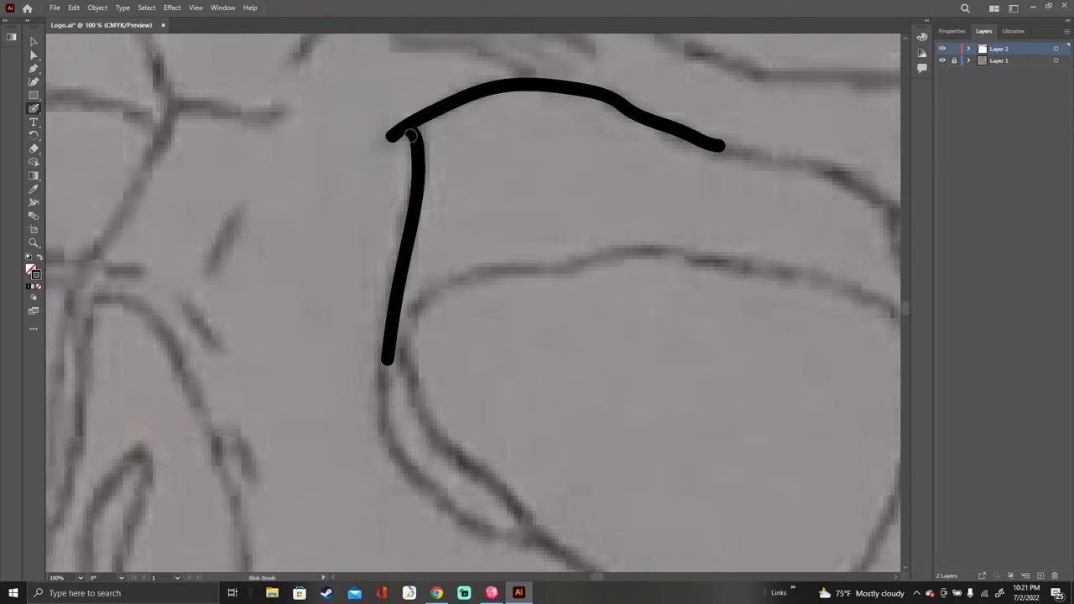
drag(411, 136, 382, 379)
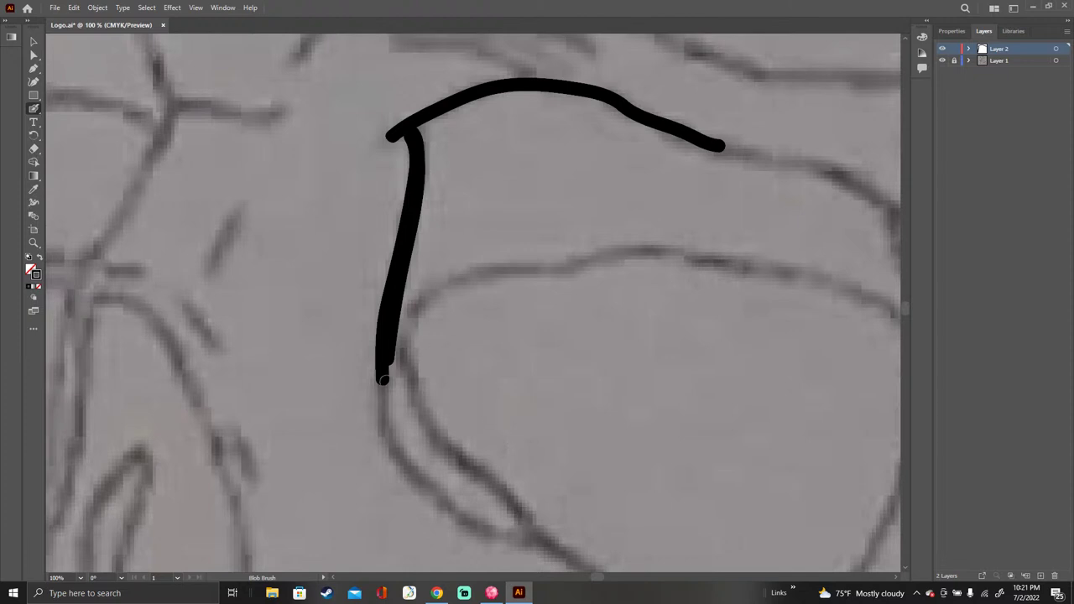
mouse_move(382, 377)
mouse_down()
mouse_move(384, 438)
mouse_move(422, 483)
mouse_move(496, 528)
mouse_move(525, 530)
mouse_move(471, 524)
mouse_move(402, 456)
mouse_move(387, 401)
mouse_move(393, 329)
mouse_up()
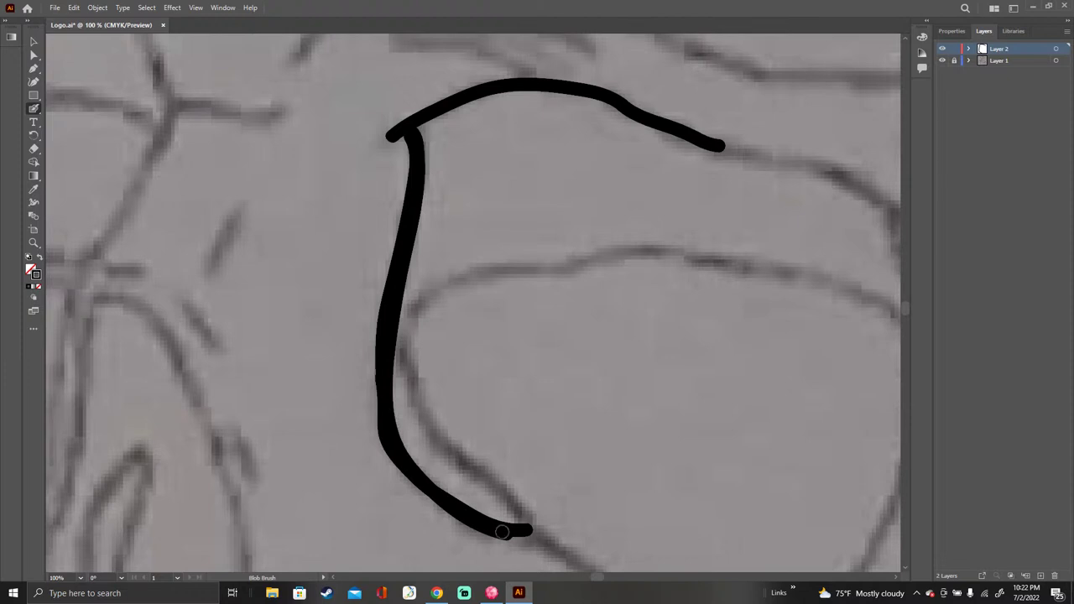
drag(503, 529, 535, 532)
mouse_move(417, 127)
mouse_down()
mouse_move(521, 89)
mouse_move(629, 119)
mouse_up()
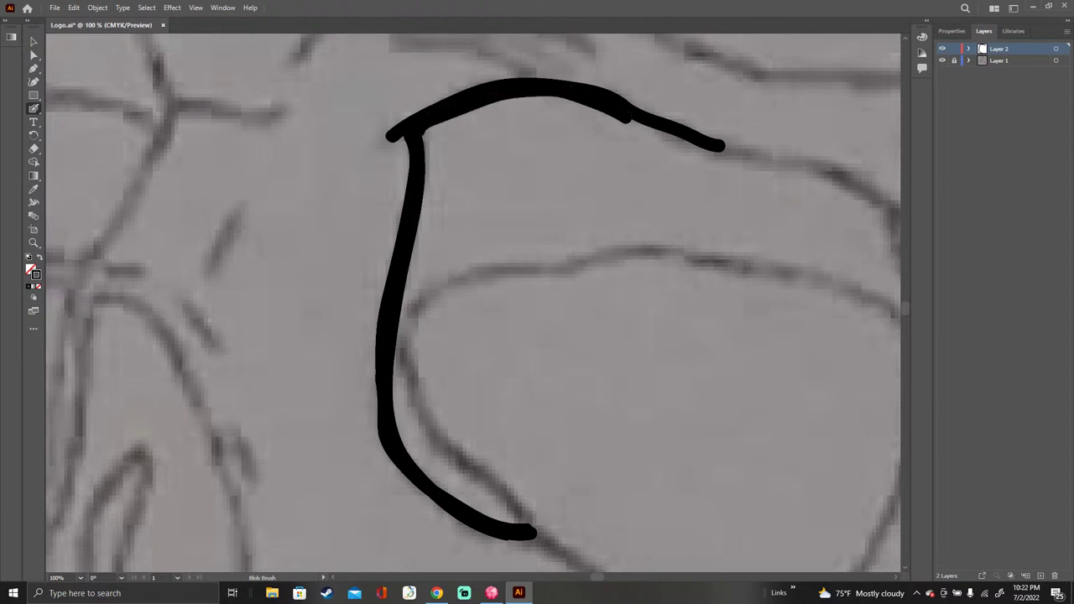
Step: Trace the inner socket contour and the start of its wavy upper line, then fill the narrow side gap black
mouse_move(431, 289)
mouse_down()
mouse_move(404, 350)
mouse_move(418, 425)
mouse_move(530, 532)
mouse_up()
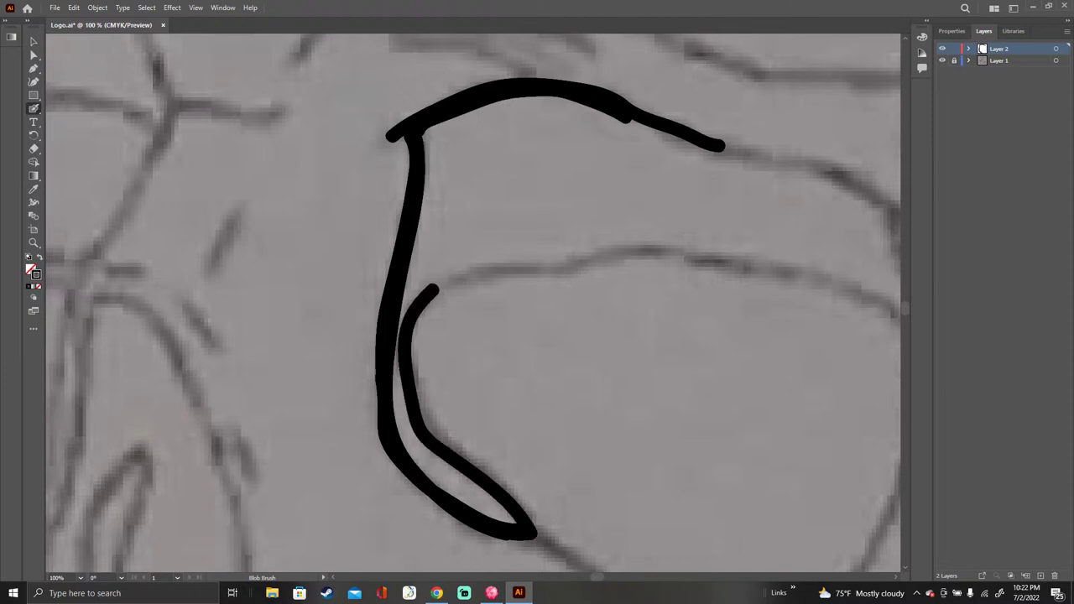
mouse_move(427, 290)
mouse_down()
mouse_move(486, 269)
mouse_move(682, 248)
mouse_up()
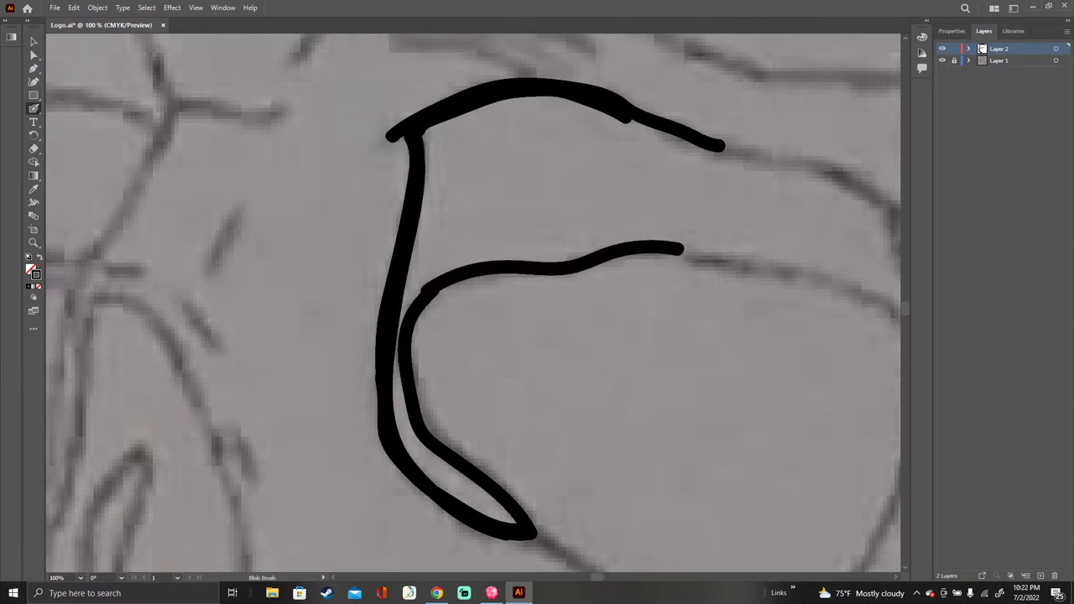
mouse_move(417, 287)
mouse_down()
mouse_move(391, 330)
mouse_move(399, 428)
mouse_move(420, 446)
mouse_up()
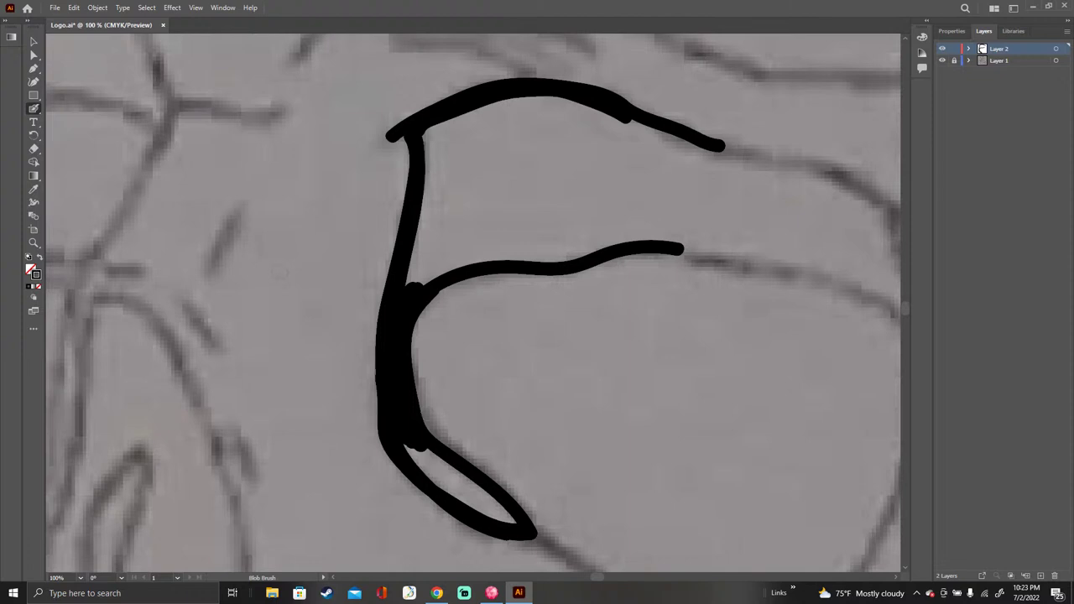
Step: Thicken the socket outline and paint solid black into its nose-side upper area and the lower crescent
mouse_move(425, 251)
mouse_down()
mouse_move(405, 298)
mouse_move(427, 243)
mouse_move(436, 127)
mouse_move(549, 99)
mouse_move(653, 125)
mouse_up()
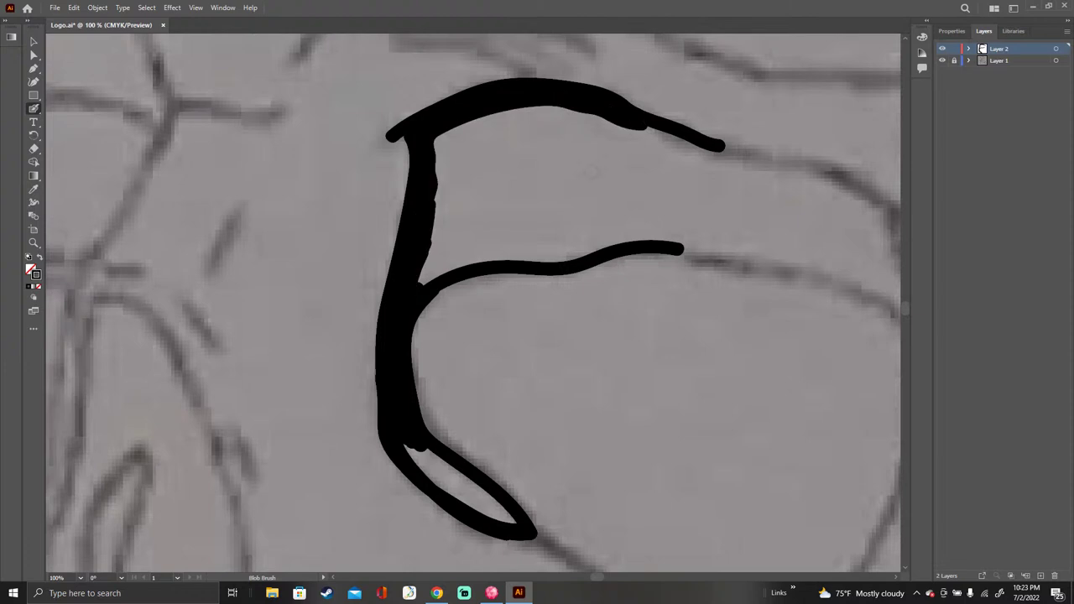
mouse_move(469, 124)
mouse_down()
mouse_move(440, 139)
mouse_move(435, 193)
mouse_move(490, 122)
mouse_move(485, 109)
mouse_move(481, 147)
mouse_move(495, 117)
mouse_move(490, 110)
mouse_move(435, 210)
mouse_move(420, 283)
mouse_move(483, 244)
mouse_move(505, 111)
mouse_move(474, 248)
mouse_move(446, 247)
mouse_move(450, 197)
mouse_move(464, 220)
mouse_move(439, 252)
mouse_move(449, 209)
mouse_move(454, 227)
mouse_move(475, 175)
mouse_move(458, 232)
mouse_up()
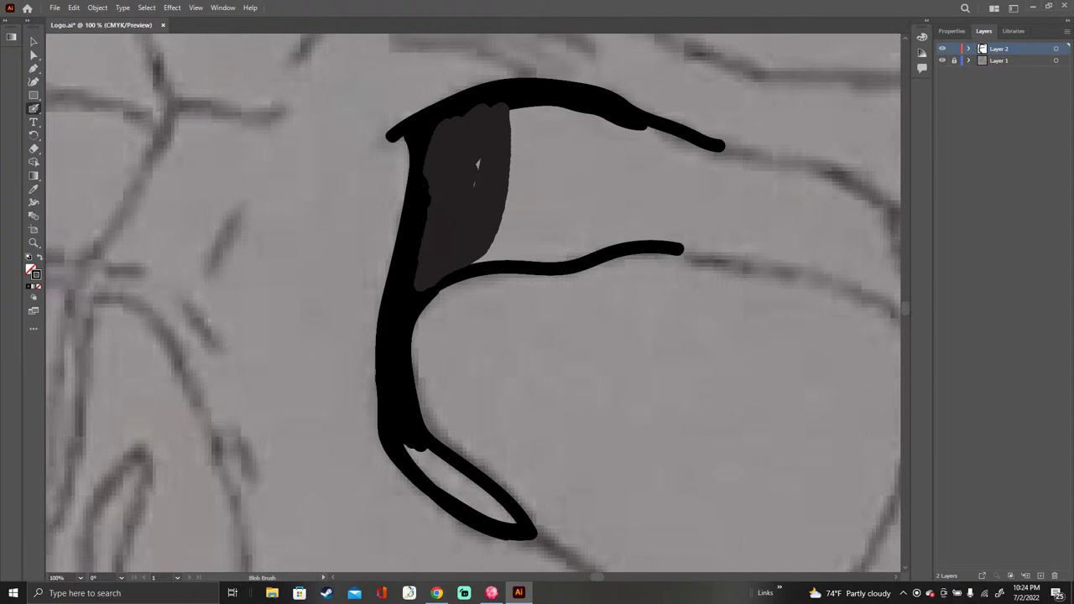
drag(487, 197, 492, 187)
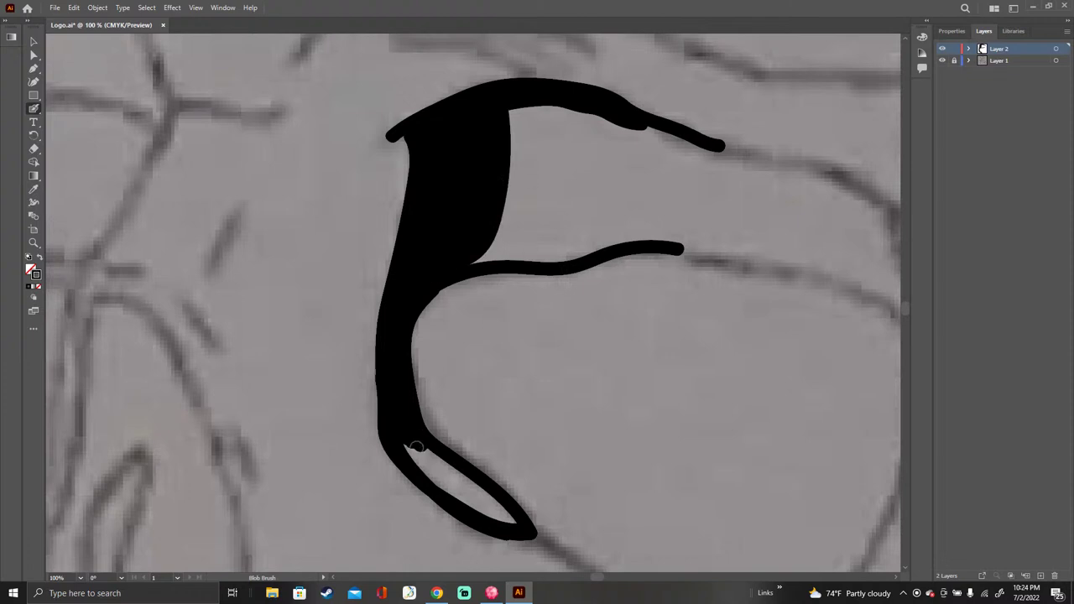
mouse_move(405, 435)
mouse_down()
mouse_move(447, 490)
mouse_move(518, 522)
mouse_move(416, 436)
mouse_up()
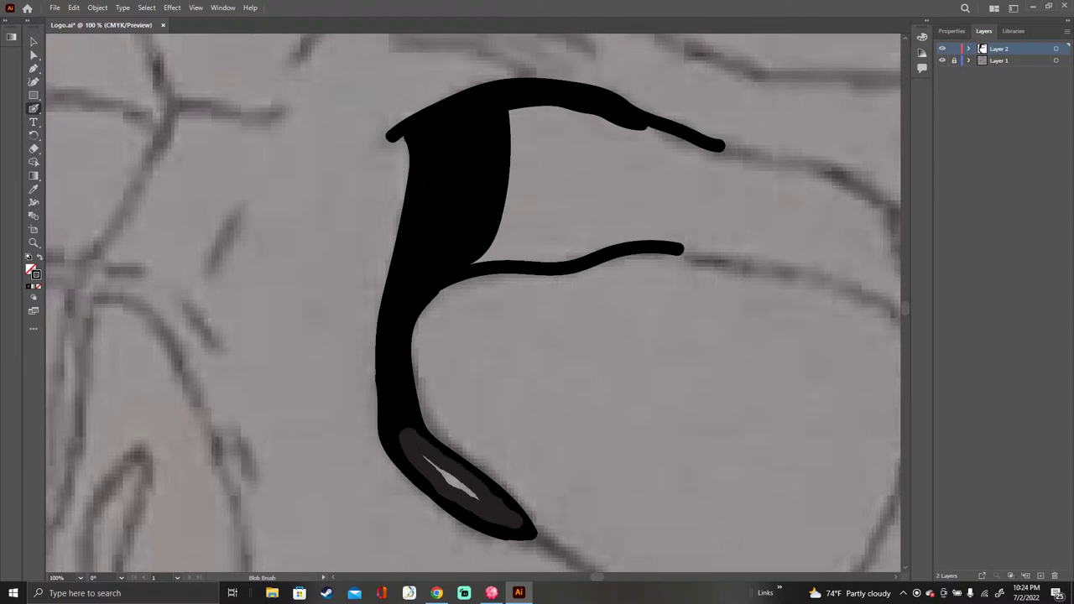
mouse_move(443, 473)
mouse_down()
mouse_move(470, 494)
mouse_move(500, 443)
mouse_up()
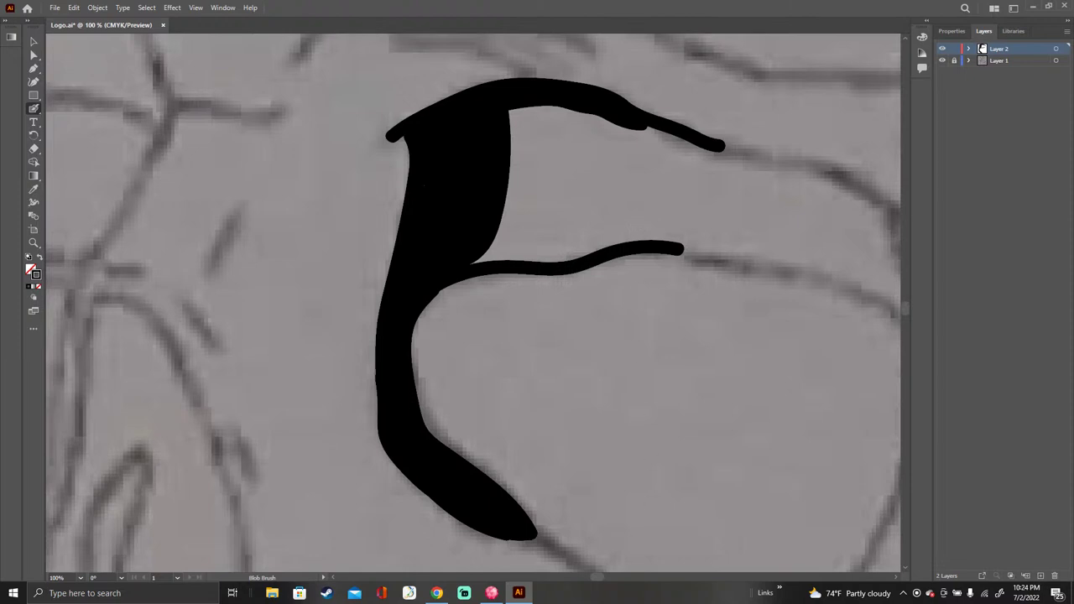
Step: Extend the socket's upper edge and inner wavy line to the outer corner and join them with a thick side stroke
scroll(473, 303, right, 8)
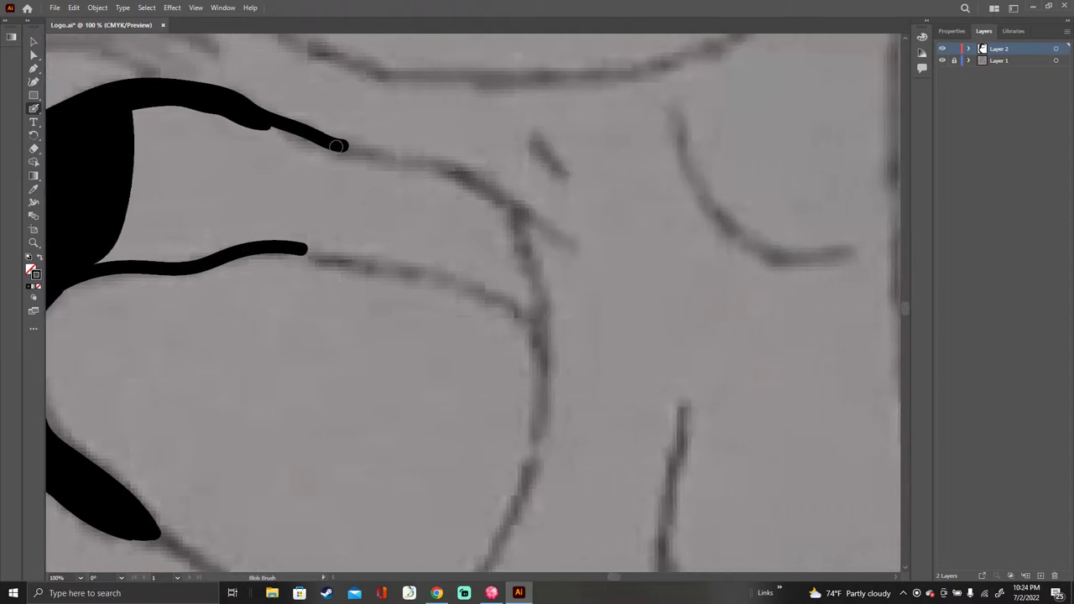
mouse_move(257, 112)
mouse_down()
mouse_move(473, 178)
mouse_move(576, 243)
mouse_up()
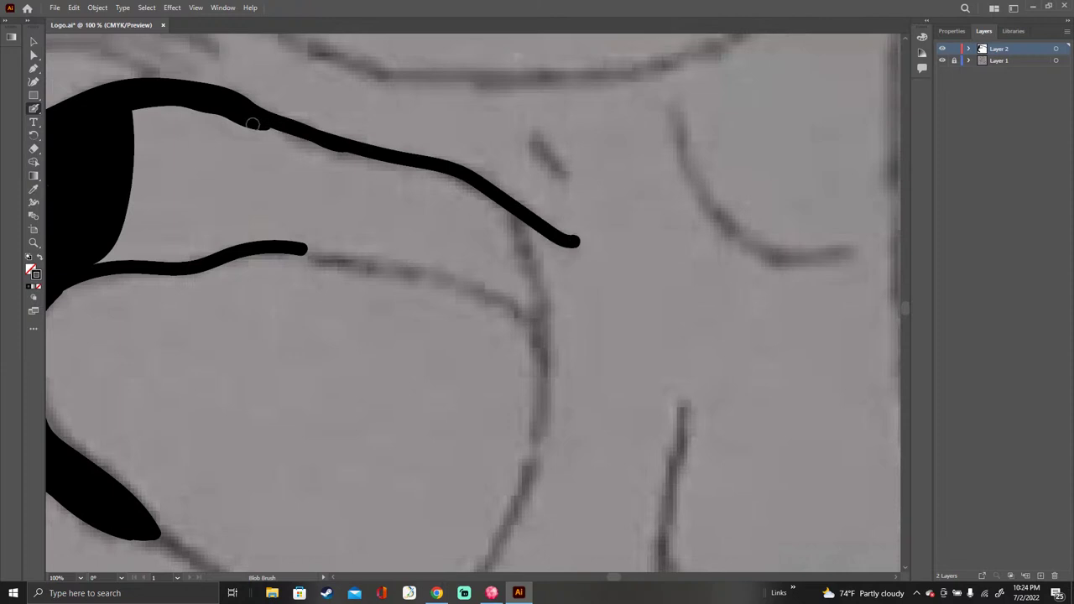
mouse_move(250, 124)
mouse_down()
mouse_move(464, 178)
mouse_move(517, 230)
mouse_move(541, 316)
mouse_up()
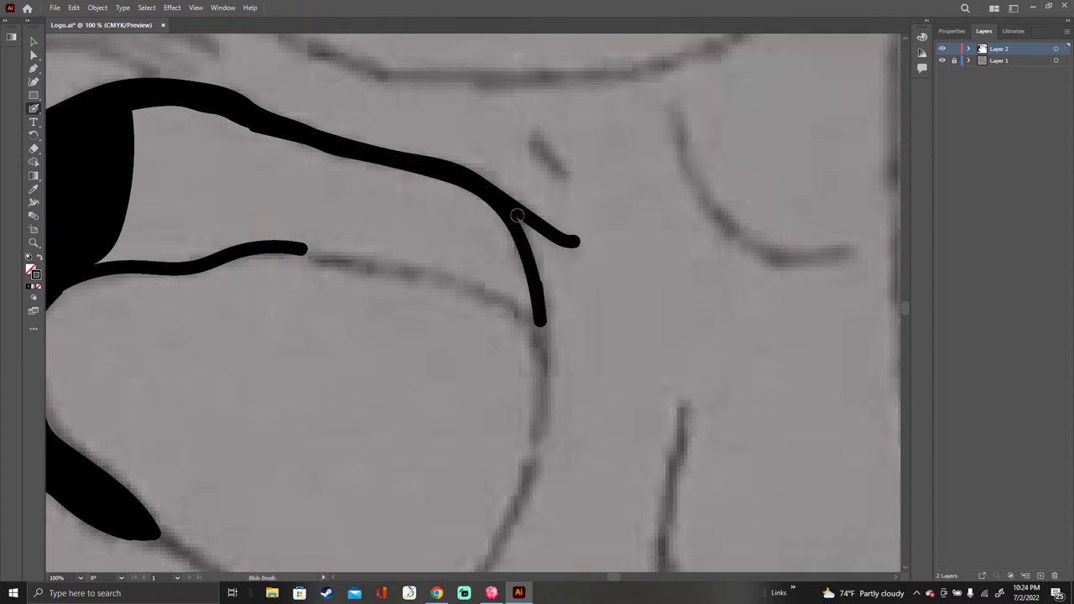
drag(516, 211, 541, 320)
mouse_move(303, 248)
mouse_down()
mouse_move(400, 267)
mouse_move(539, 319)
mouse_up()
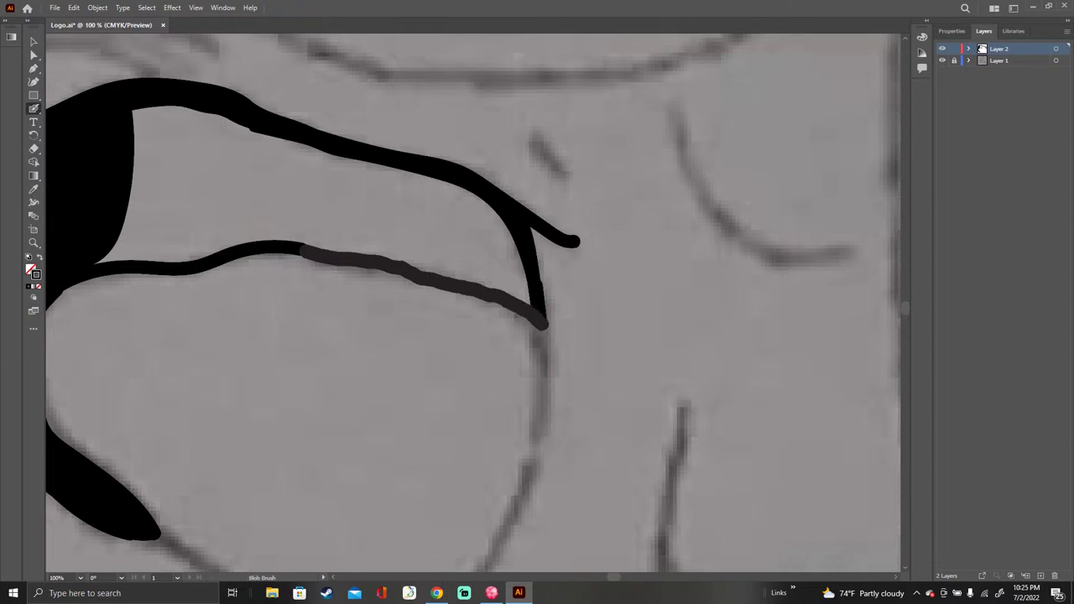
drag(542, 324, 544, 326)
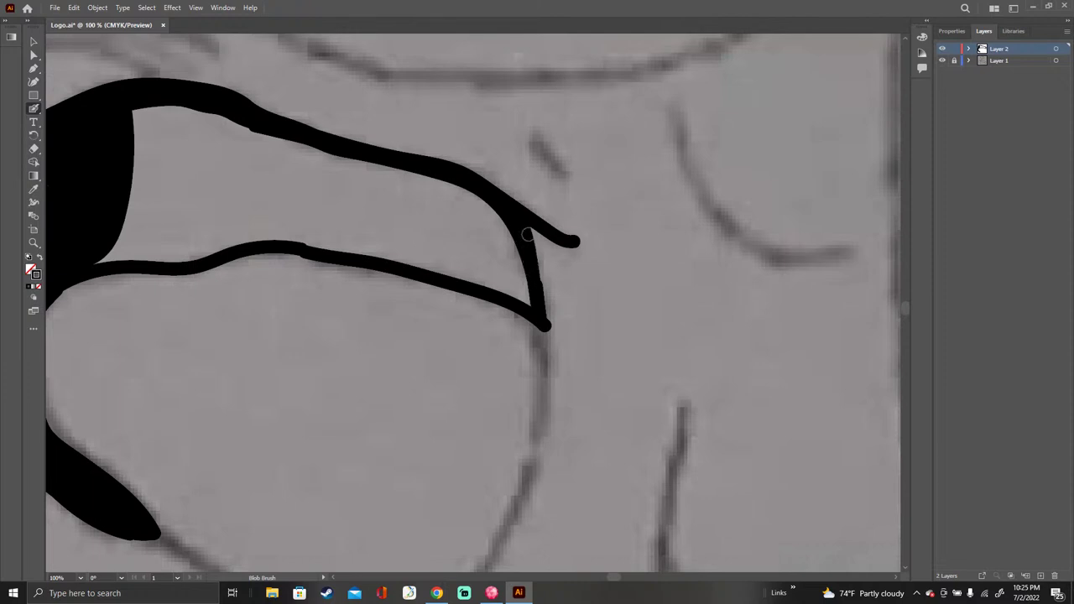
drag(525, 225, 545, 328)
Step: Fill the remaining area between the socket's upper edge and the wavy inner line with solid black brush strokes
mouse_move(153, 163)
mouse_down()
mouse_move(188, 152)
mouse_move(149, 198)
mouse_move(131, 180)
mouse_move(168, 121)
mouse_move(159, 155)
mouse_move(142, 118)
mouse_move(130, 134)
mouse_move(136, 105)
mouse_move(198, 107)
mouse_move(200, 121)
mouse_move(271, 145)
mouse_move(191, 144)
mouse_move(214, 139)
mouse_move(220, 150)
mouse_move(130, 228)
mouse_move(110, 225)
mouse_move(92, 265)
mouse_move(151, 244)
mouse_move(191, 170)
mouse_up()
drag(161, 207, 119, 248)
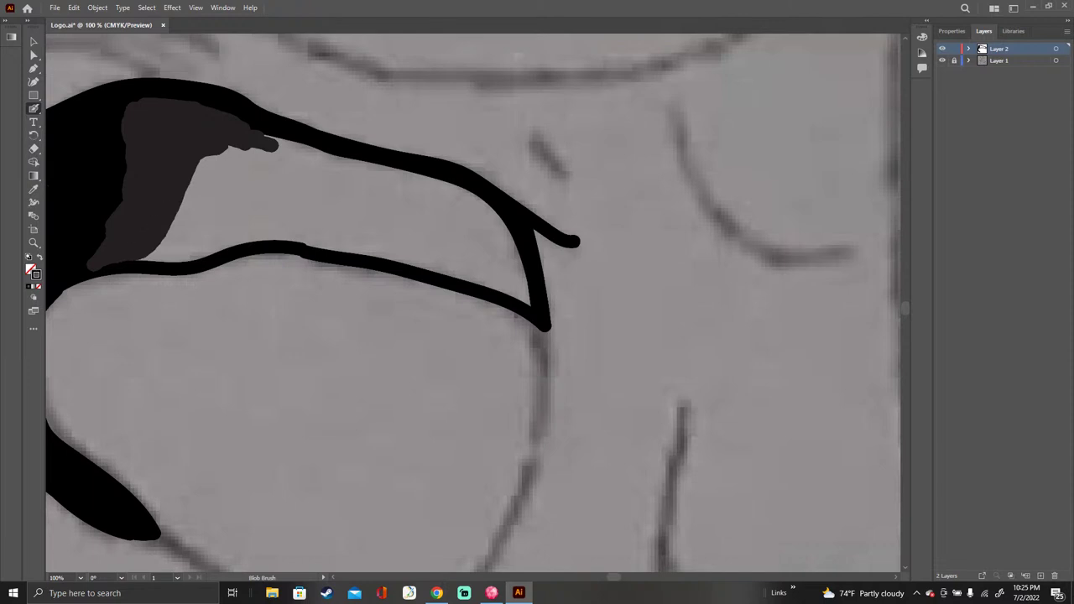
drag(161, 201, 167, 194)
mouse_move(260, 144)
mouse_down()
mouse_move(413, 172)
mouse_move(474, 199)
mouse_move(521, 240)
mouse_move(534, 307)
mouse_move(520, 293)
mouse_move(505, 228)
mouse_move(435, 189)
mouse_move(270, 159)
mouse_move(186, 179)
mouse_move(214, 157)
mouse_move(306, 151)
mouse_up()
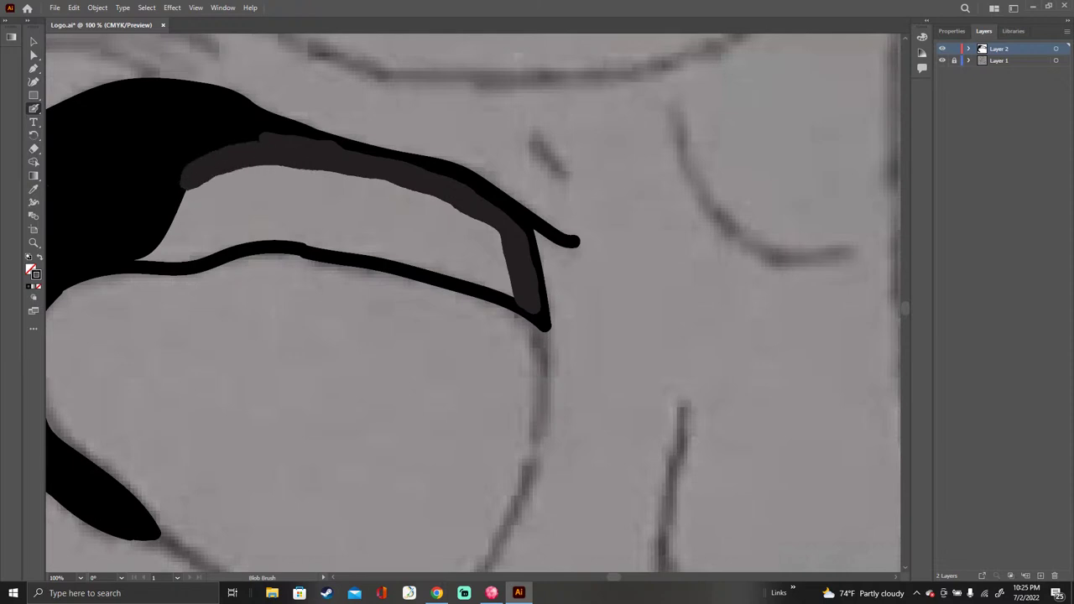
drag(403, 168, 434, 179)
mouse_move(217, 136)
mouse_down()
mouse_move(254, 168)
mouse_move(183, 205)
mouse_move(133, 260)
mouse_move(222, 243)
mouse_move(256, 162)
mouse_move(220, 225)
mouse_move(168, 247)
mouse_move(214, 206)
mouse_move(201, 228)
mouse_up()
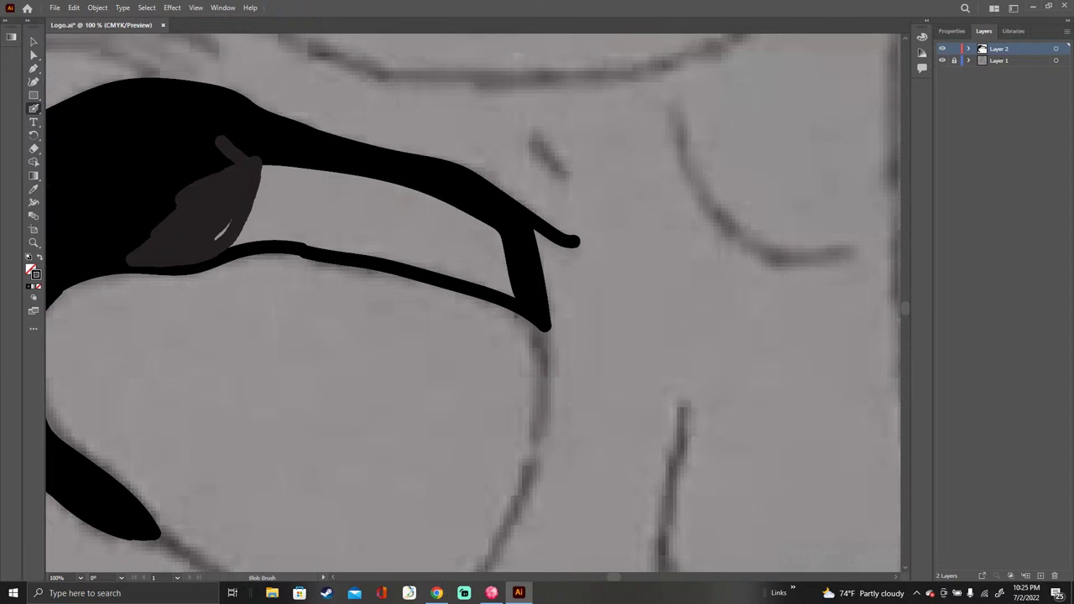
drag(264, 173, 327, 176)
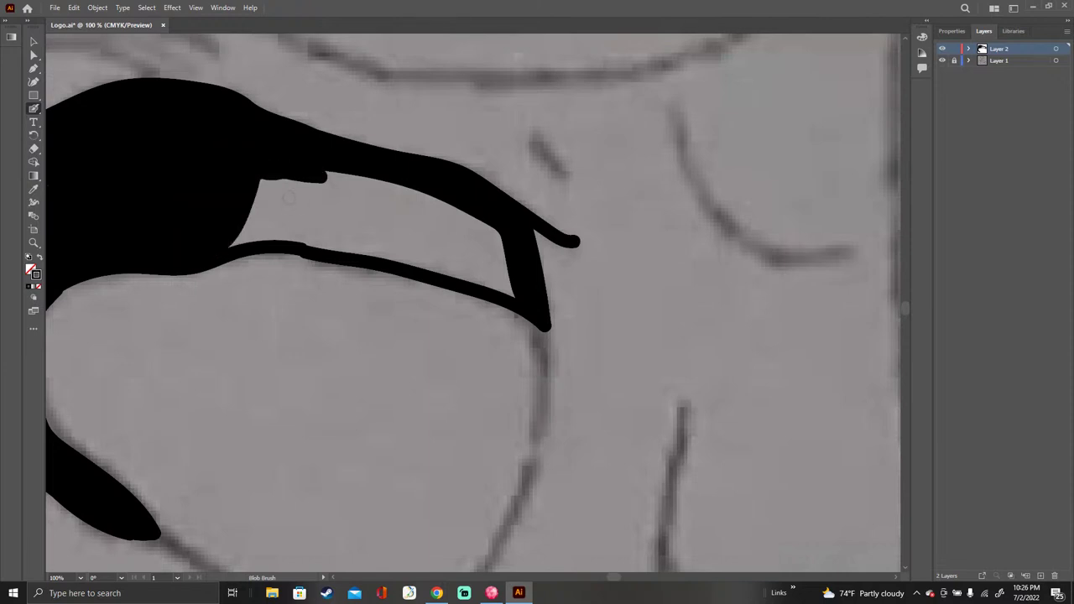
mouse_move(228, 188)
mouse_down()
mouse_move(247, 210)
mouse_move(225, 247)
mouse_move(252, 217)
mouse_move(259, 178)
mouse_move(255, 225)
mouse_move(268, 178)
mouse_move(256, 235)
mouse_up()
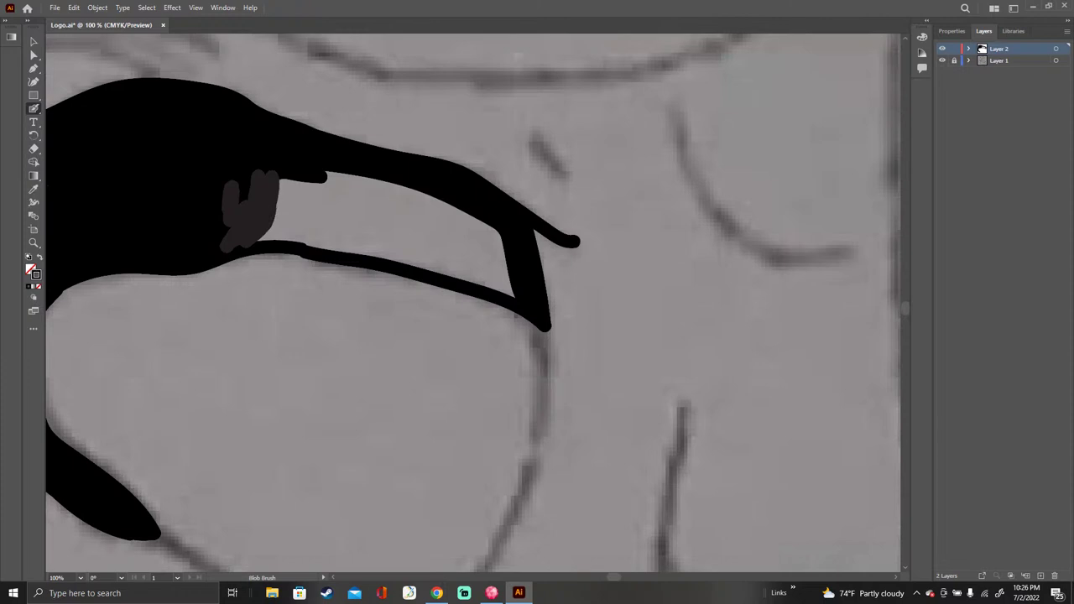
mouse_move(277, 188)
mouse_down()
mouse_move(366, 182)
mouse_move(445, 207)
mouse_move(503, 245)
mouse_move(514, 299)
mouse_move(383, 212)
mouse_move(277, 199)
mouse_up()
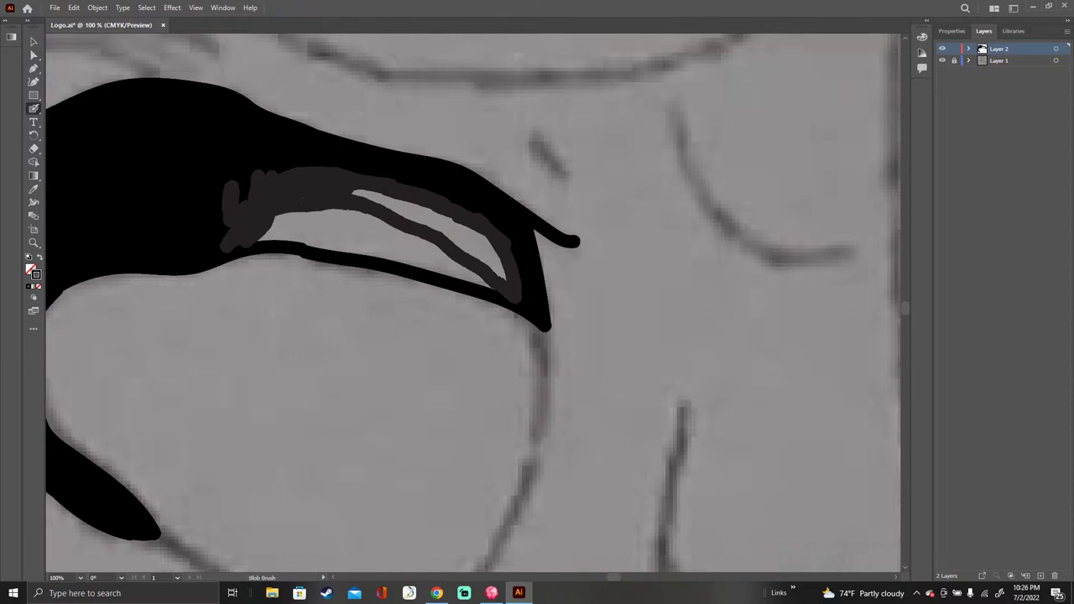
mouse_move(352, 192)
mouse_down()
mouse_move(469, 252)
mouse_move(485, 244)
mouse_move(420, 208)
mouse_move(480, 251)
mouse_up()
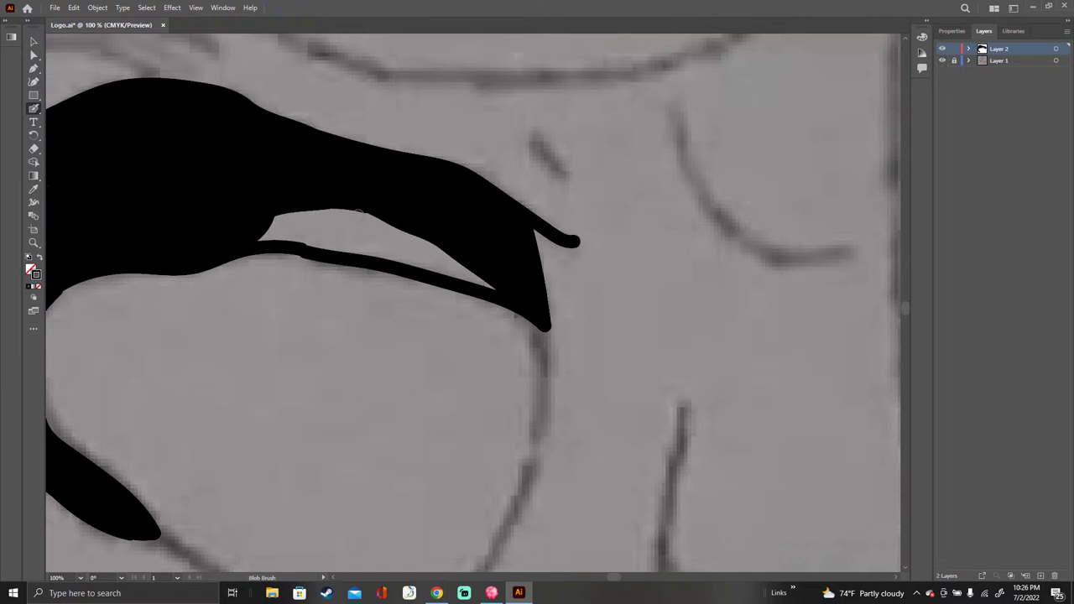
mouse_move(314, 208)
mouse_down()
mouse_move(341, 215)
mouse_move(256, 217)
mouse_move(339, 221)
mouse_move(252, 235)
mouse_move(389, 252)
mouse_move(403, 222)
mouse_move(401, 243)
mouse_move(438, 247)
mouse_move(495, 290)
mouse_move(409, 252)
mouse_move(470, 284)
mouse_up()
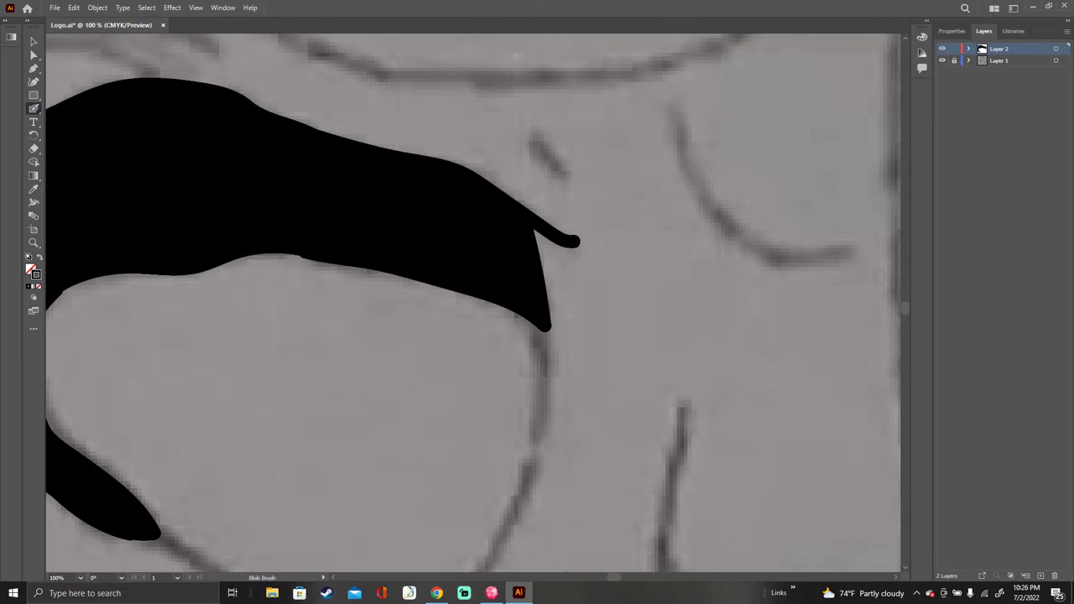
Step: Trace the nose cavity's closed outline with the Blob Brush, including its two rounded lobes and the narrow notch between them
scroll(902, 310, down, 7)
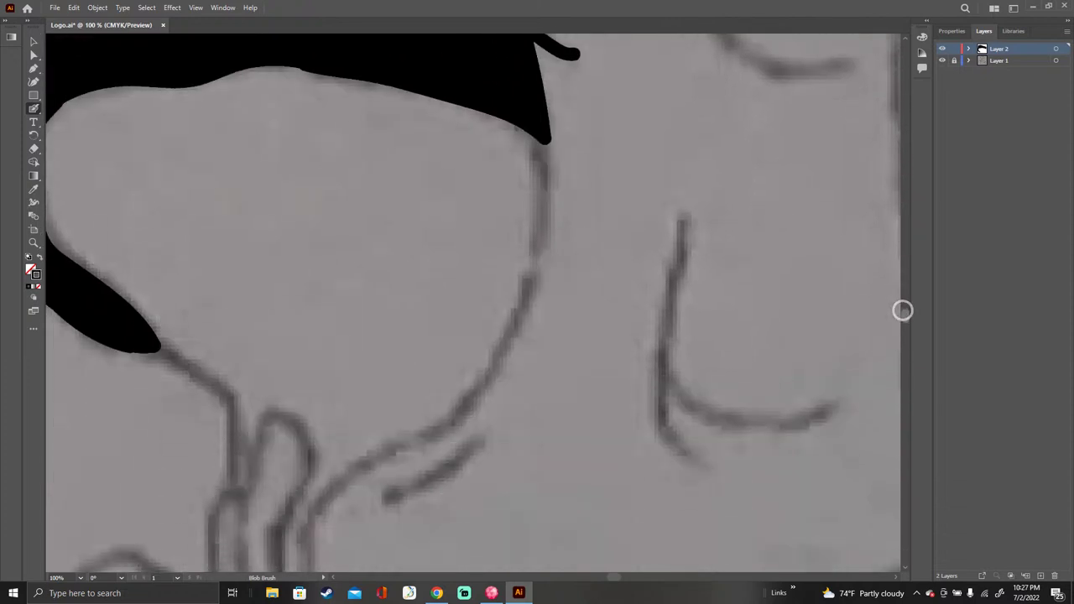
scroll(903, 310, up, 4)
drag(904, 330, 905, 314)
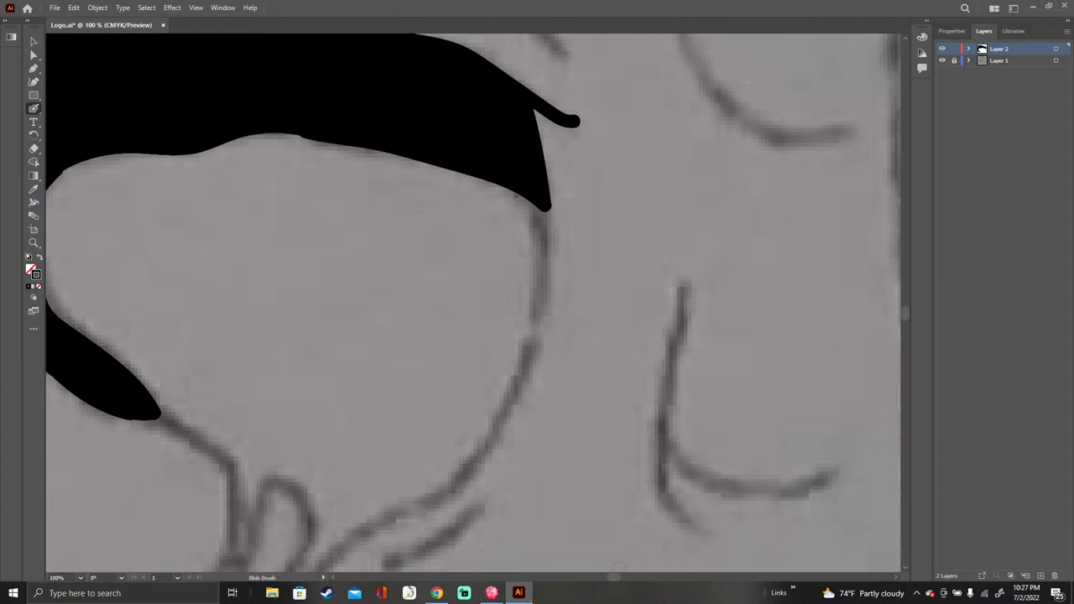
drag(614, 576, 579, 577)
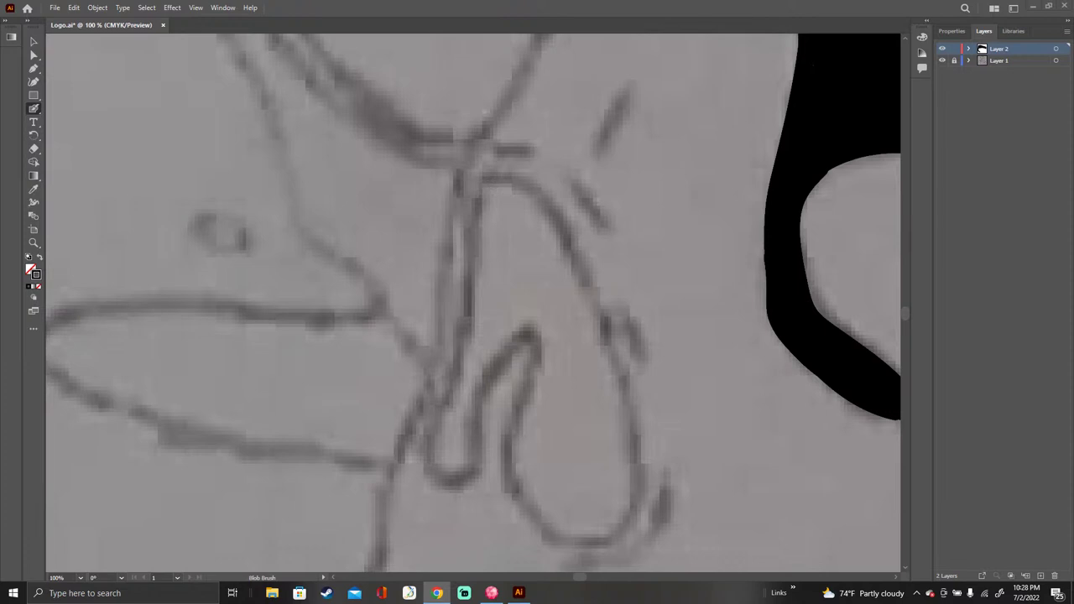
mouse_move(482, 177)
mouse_down()
mouse_move(527, 184)
mouse_move(554, 214)
mouse_up()
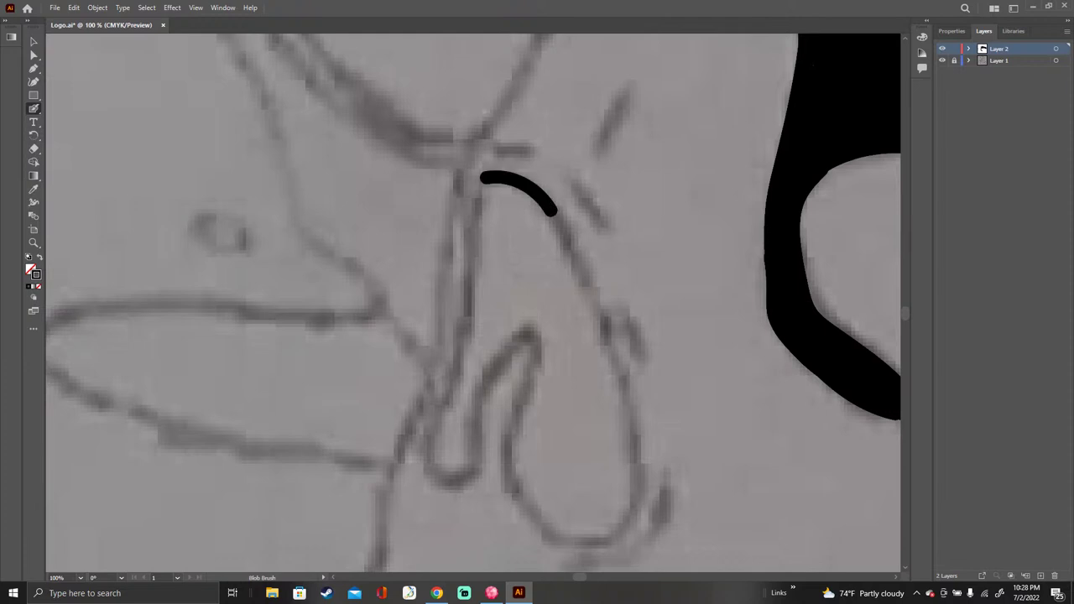
mouse_move(485, 180)
mouse_down()
mouse_move(465, 329)
mouse_move(432, 445)
mouse_move(441, 474)
mouse_move(468, 468)
mouse_up()
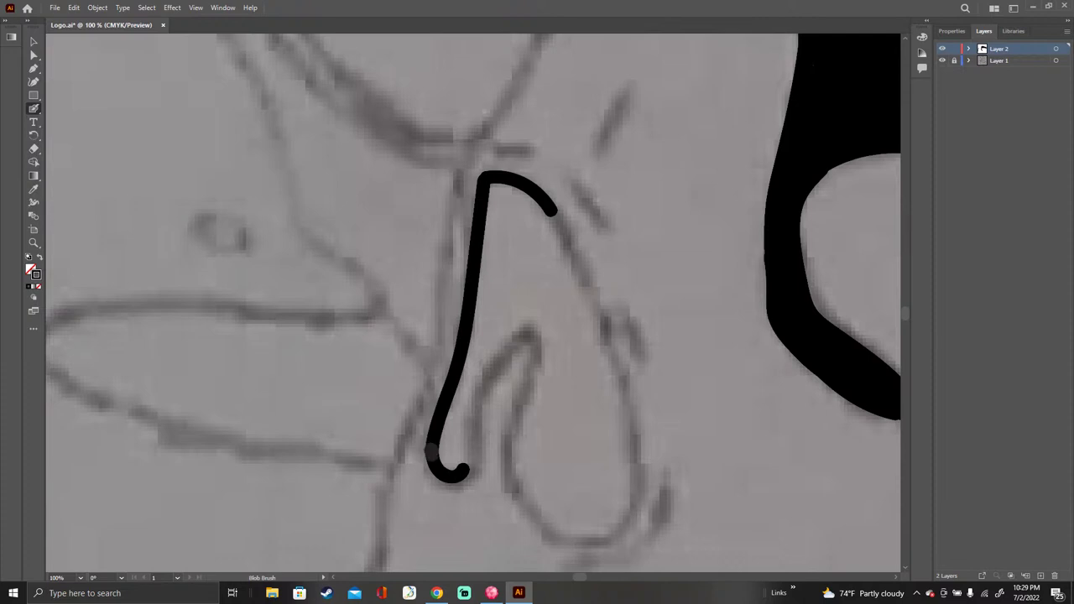
mouse_move(432, 457)
mouse_down()
mouse_move(461, 481)
mouse_move(480, 396)
mouse_move(532, 334)
mouse_move(540, 349)
mouse_move(508, 457)
mouse_move(517, 498)
mouse_up()
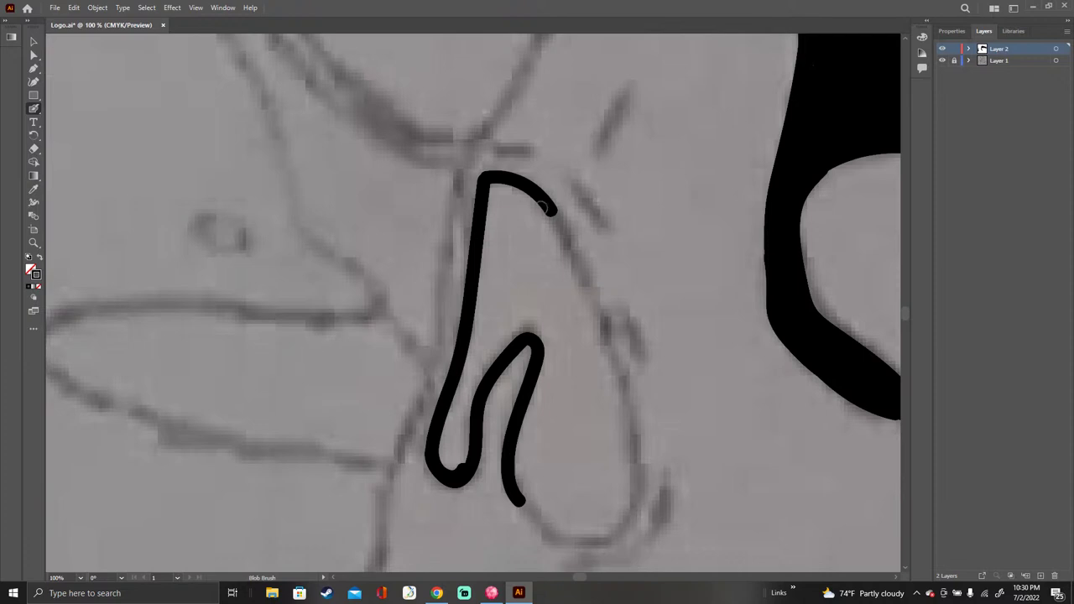
mouse_move(550, 208)
mouse_down()
mouse_move(604, 310)
mouse_move(637, 431)
mouse_up()
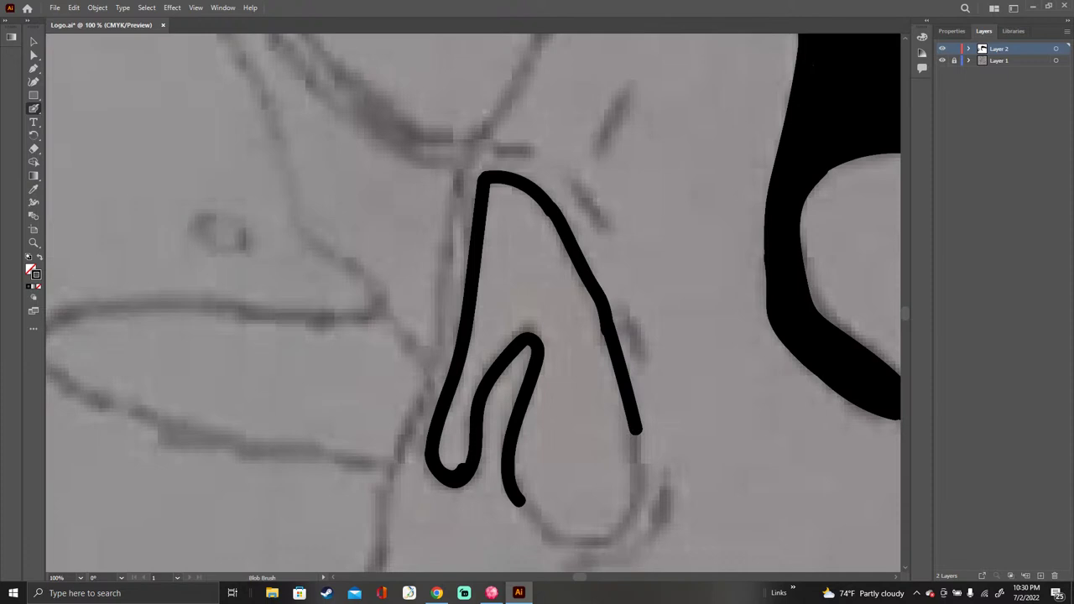
mouse_move(518, 499)
mouse_down()
mouse_move(575, 543)
mouse_move(616, 531)
mouse_move(628, 515)
mouse_move(635, 425)
mouse_move(634, 503)
mouse_move(594, 534)
mouse_up()
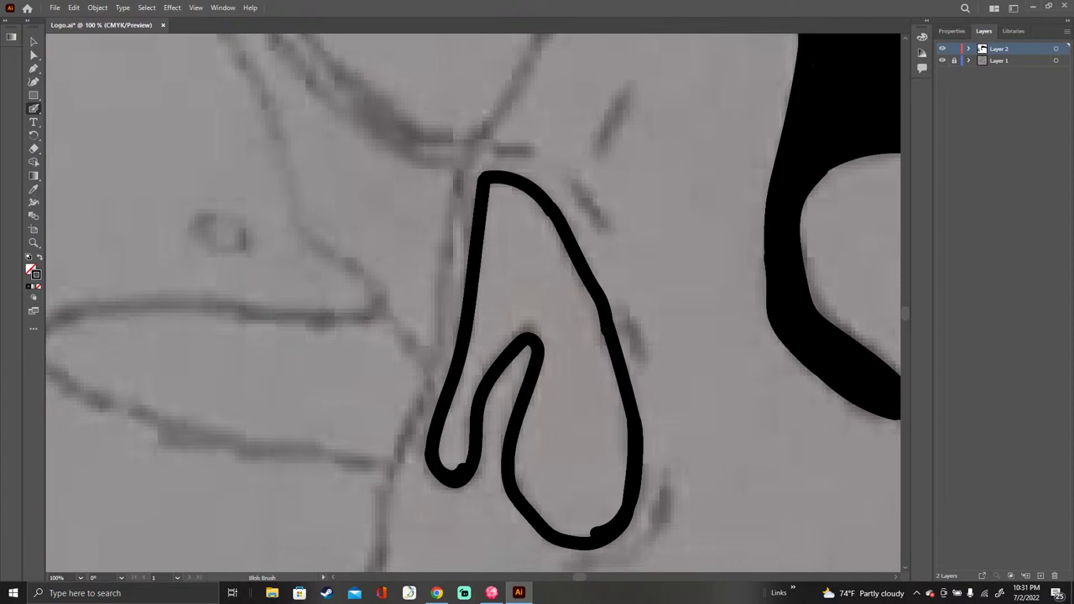
Step: Fill the upper part of the nose cavity and its narrow lobe with solid black brush strokes
mouse_move(520, 234)
mouse_down()
mouse_move(545, 252)
mouse_move(528, 237)
mouse_move(527, 262)
mouse_move(527, 227)
mouse_move(508, 195)
mouse_move(502, 213)
mouse_move(496, 185)
mouse_move(542, 208)
mouse_move(601, 335)
mouse_move(561, 266)
mouse_move(586, 309)
mouse_move(557, 284)
mouse_up()
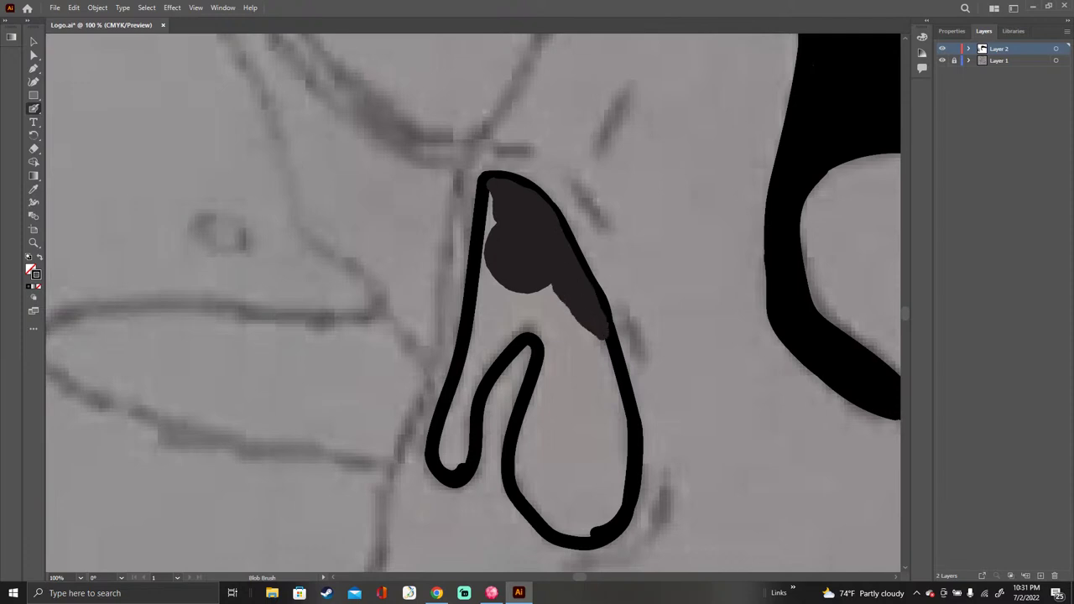
drag(490, 188, 481, 253)
drag(488, 208, 488, 218)
drag(483, 257, 467, 349)
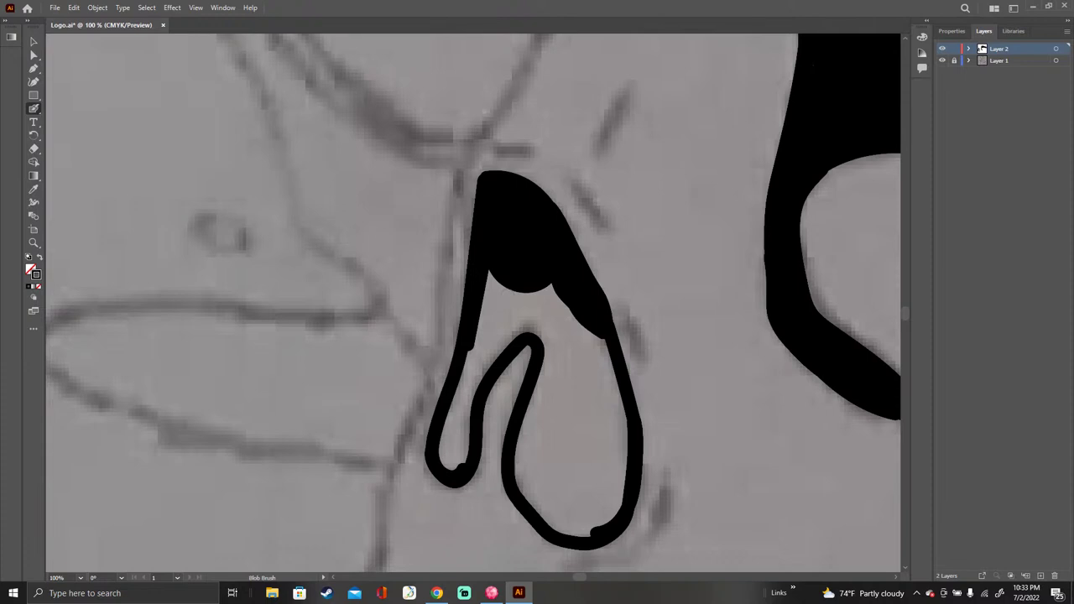
mouse_move(497, 251)
mouse_down()
mouse_move(488, 323)
mouse_move(439, 443)
mouse_move(452, 467)
mouse_move(505, 279)
mouse_move(497, 338)
mouse_move(454, 457)
mouse_up()
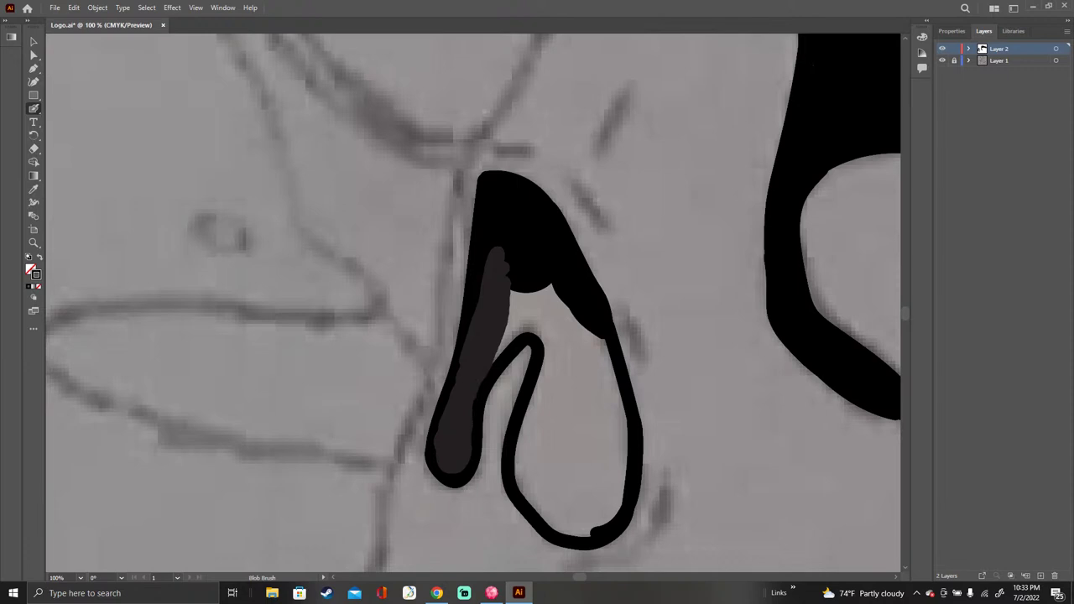
mouse_move(475, 400)
mouse_down()
mouse_move(552, 275)
mouse_move(515, 294)
mouse_move(503, 336)
mouse_up()
Step: Paint the wider lobe of the nose cavity solid black up to its outline, leaving no gaps
mouse_move(545, 285)
mouse_down()
mouse_move(585, 368)
mouse_move(581, 535)
mouse_move(611, 516)
mouse_move(619, 475)
mouse_move(579, 318)
mouse_move(613, 387)
mouse_move(625, 502)
mouse_move(622, 515)
mouse_move(624, 406)
mouse_move(601, 332)
mouse_up()
mouse_move(595, 376)
mouse_down()
mouse_move(589, 520)
mouse_move(590, 426)
mouse_move(597, 452)
mouse_move(602, 418)
mouse_move(599, 520)
mouse_up()
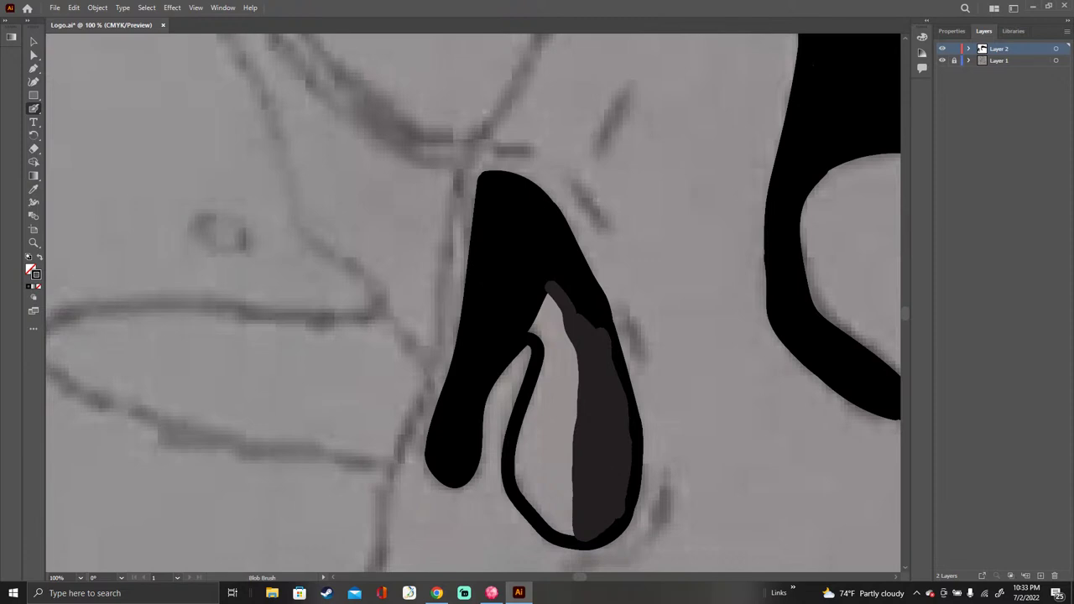
drag(599, 520, 584, 403)
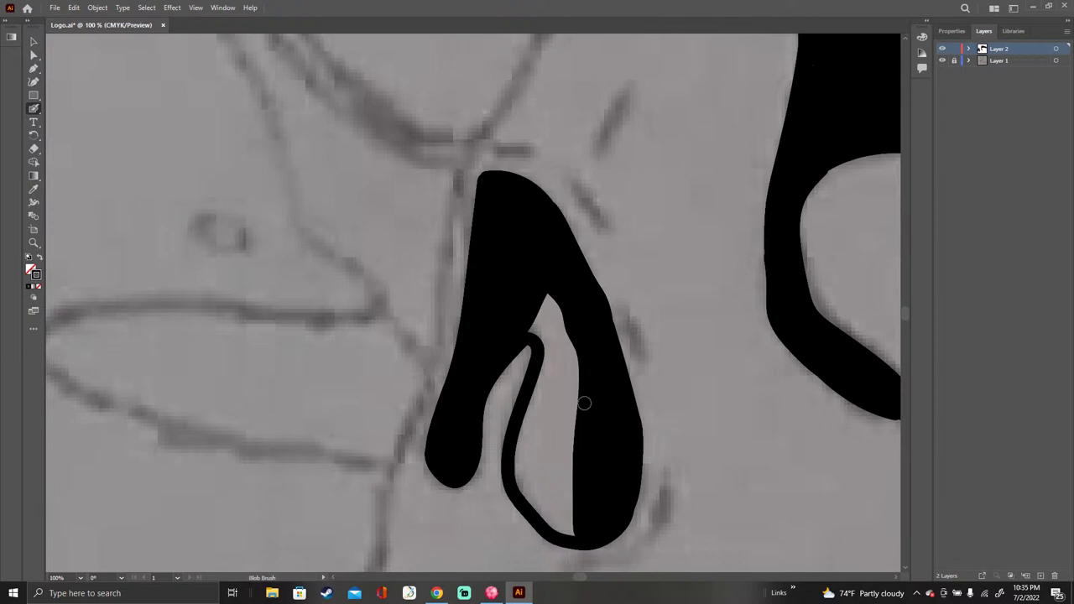
mouse_move(559, 290)
mouse_down()
mouse_move(525, 337)
mouse_move(556, 295)
mouse_up()
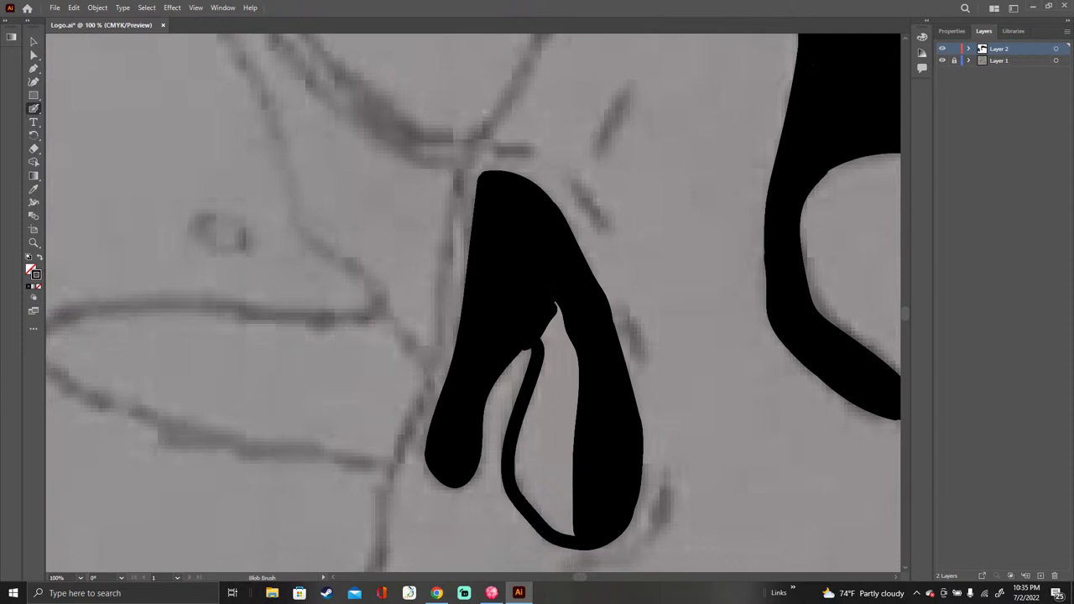
key(ctrl+z)
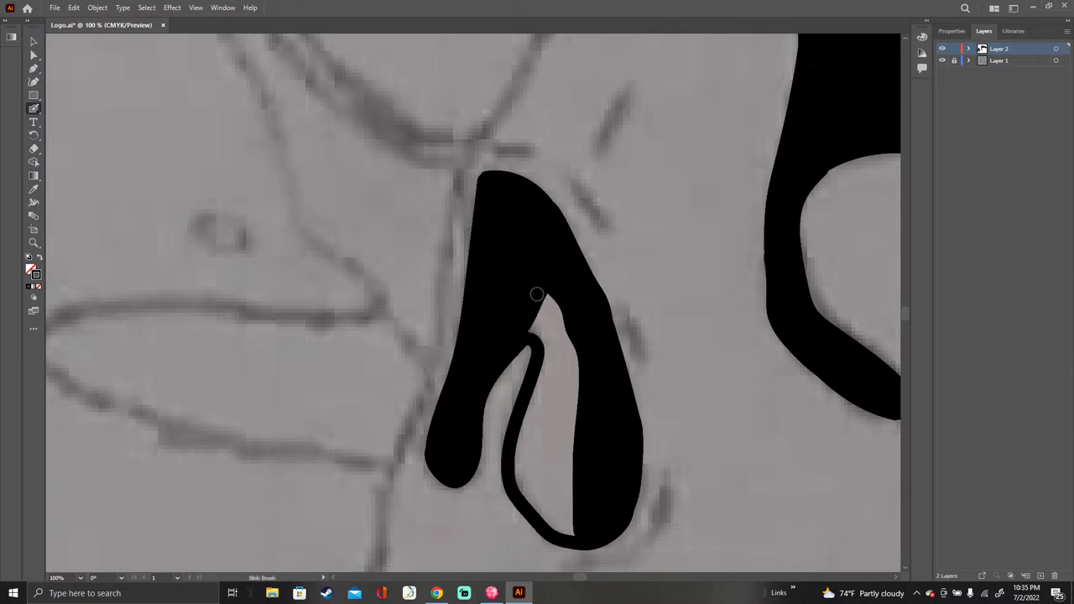
mouse_move(539, 292)
mouse_down()
mouse_move(577, 406)
mouse_move(571, 537)
mouse_move(522, 485)
mouse_move(514, 447)
mouse_move(545, 350)
mouse_move(541, 301)
mouse_move(568, 399)
mouse_move(563, 448)
mouse_move(563, 344)
mouse_up()
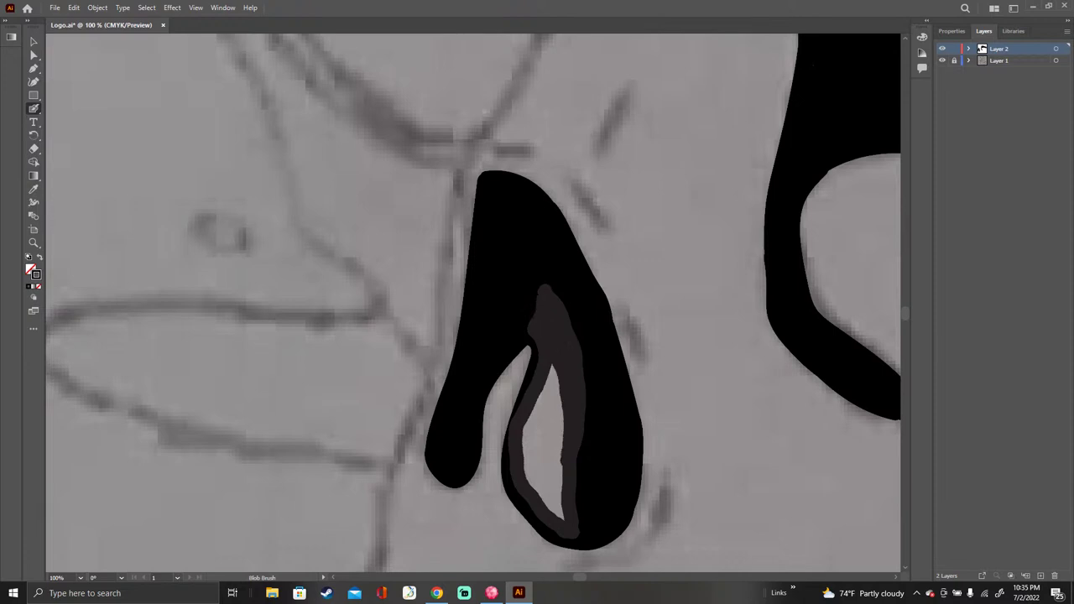
mouse_move(561, 398)
mouse_down()
mouse_move(560, 520)
mouse_move(527, 460)
mouse_move(527, 419)
mouse_up()
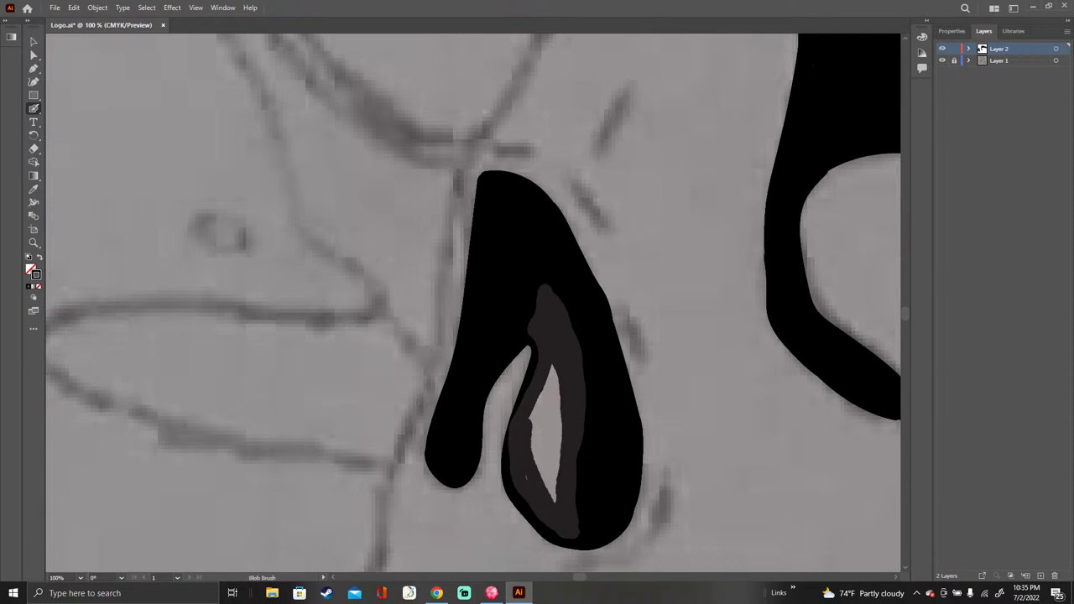
drag(551, 502, 553, 366)
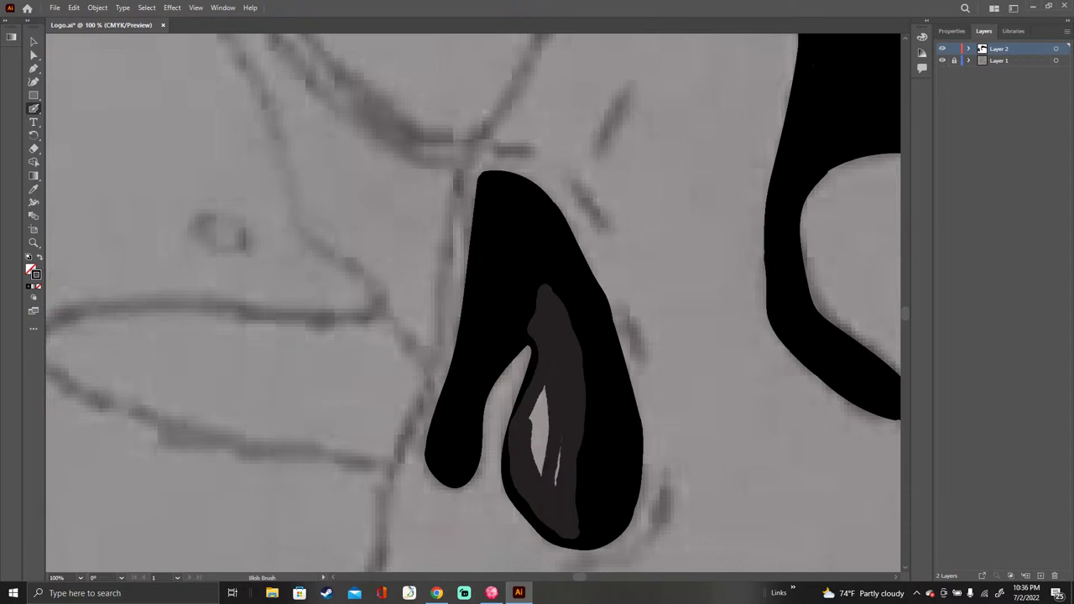
mouse_move(556, 483)
mouse_down()
mouse_move(544, 387)
mouse_move(538, 475)
mouse_up()
mouse_move(534, 406)
mouse_down()
mouse_move(530, 425)
mouse_move(575, 364)
mouse_move(532, 330)
mouse_move(573, 336)
mouse_up()
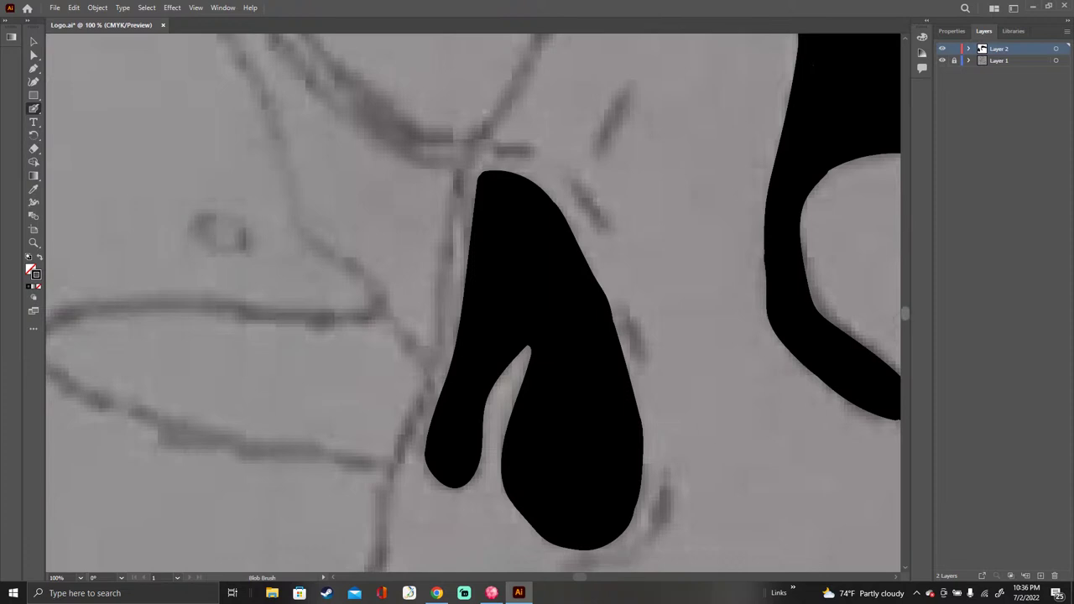
Step: Trace the closed outline of the smaller eye socket's upper area, thickening its curved top edge
scroll(474, 303, up, 10)
scroll(473, 302, up, 1)
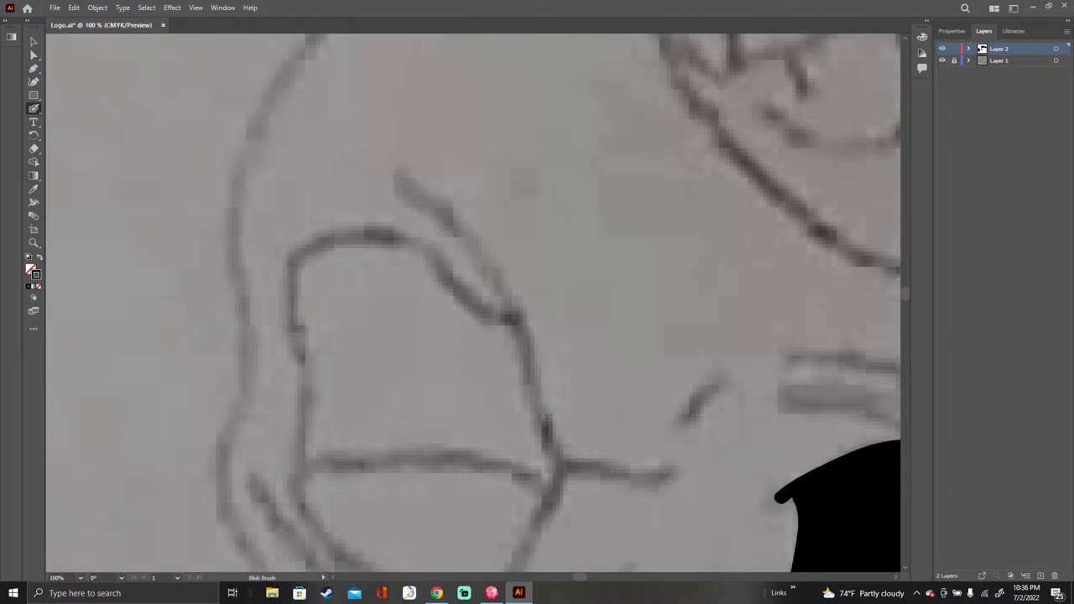
mouse_move(310, 249)
mouse_down()
mouse_move(293, 281)
mouse_move(306, 468)
mouse_up()
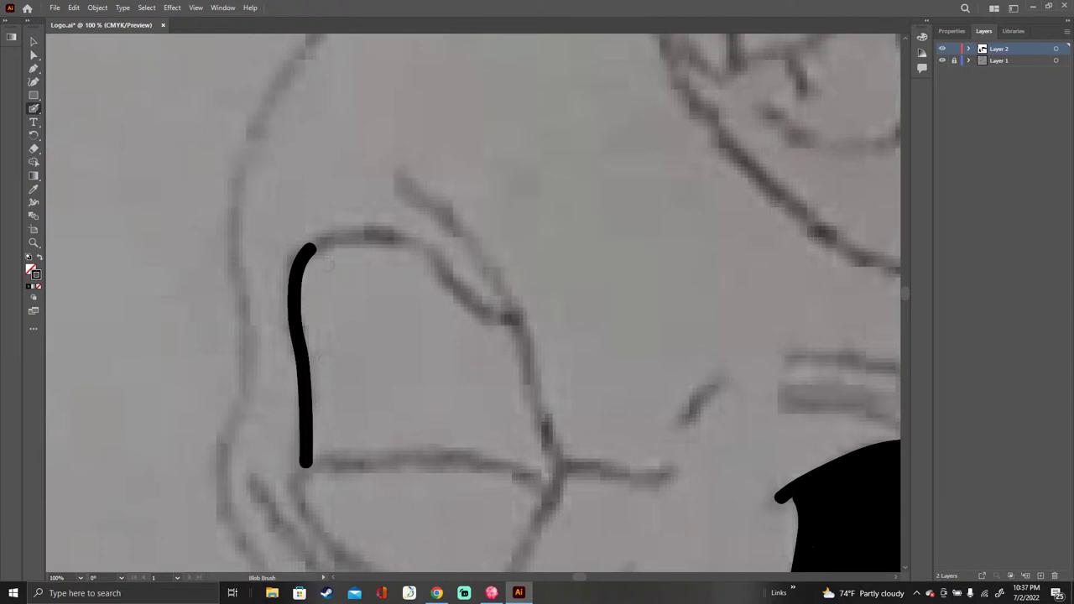
mouse_move(307, 254)
mouse_down()
mouse_move(345, 238)
mouse_move(394, 238)
mouse_move(417, 245)
mouse_move(471, 308)
mouse_move(516, 311)
mouse_up()
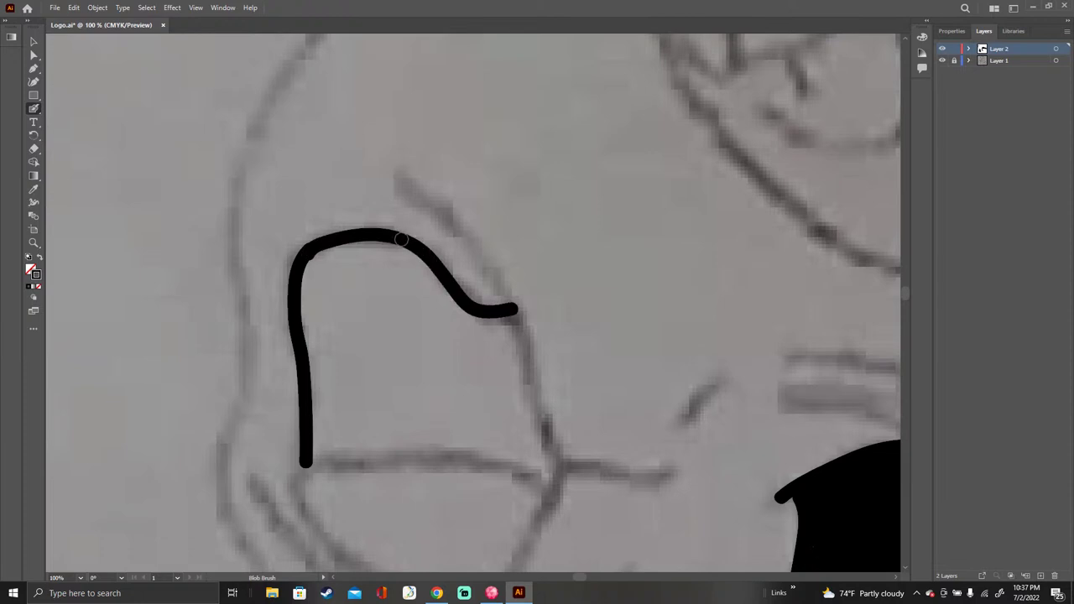
mouse_move(401, 240)
mouse_down()
mouse_move(434, 254)
mouse_move(470, 304)
mouse_move(518, 308)
mouse_move(480, 296)
mouse_move(418, 233)
mouse_move(355, 230)
mouse_move(323, 244)
mouse_up()
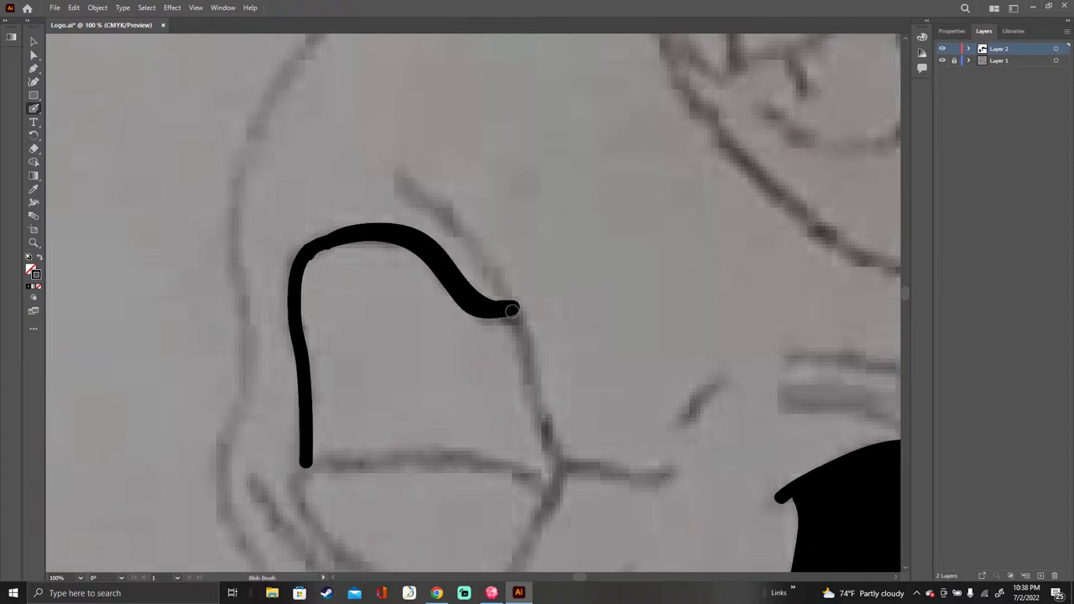
mouse_move(512, 309)
mouse_down()
mouse_move(552, 495)
mouse_move(525, 465)
mouse_move(481, 454)
mouse_up()
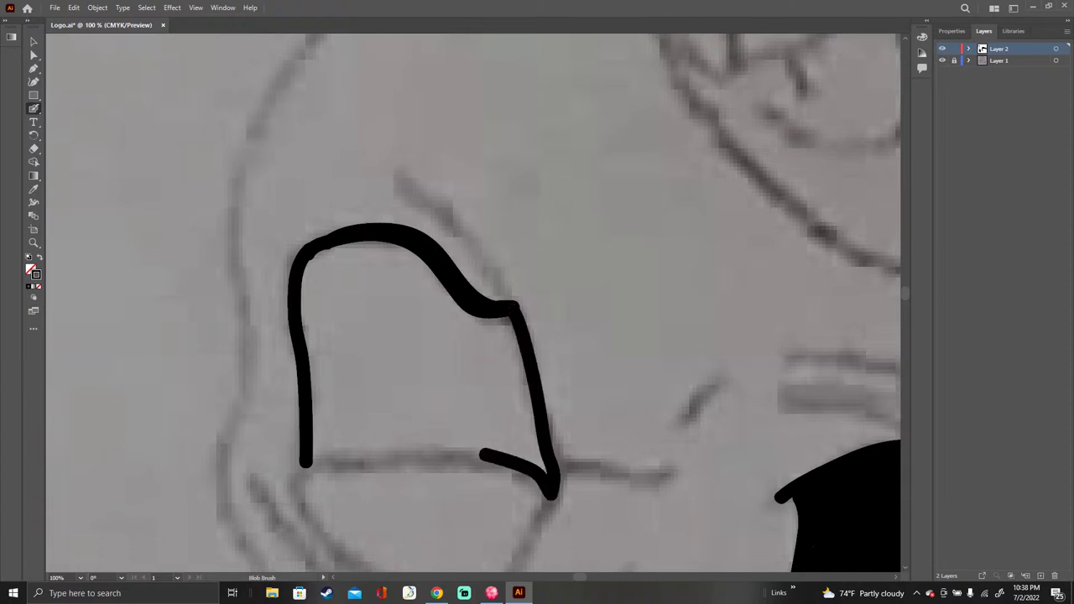
mouse_move(305, 466)
mouse_down()
mouse_move(387, 448)
mouse_move(492, 455)
mouse_up()
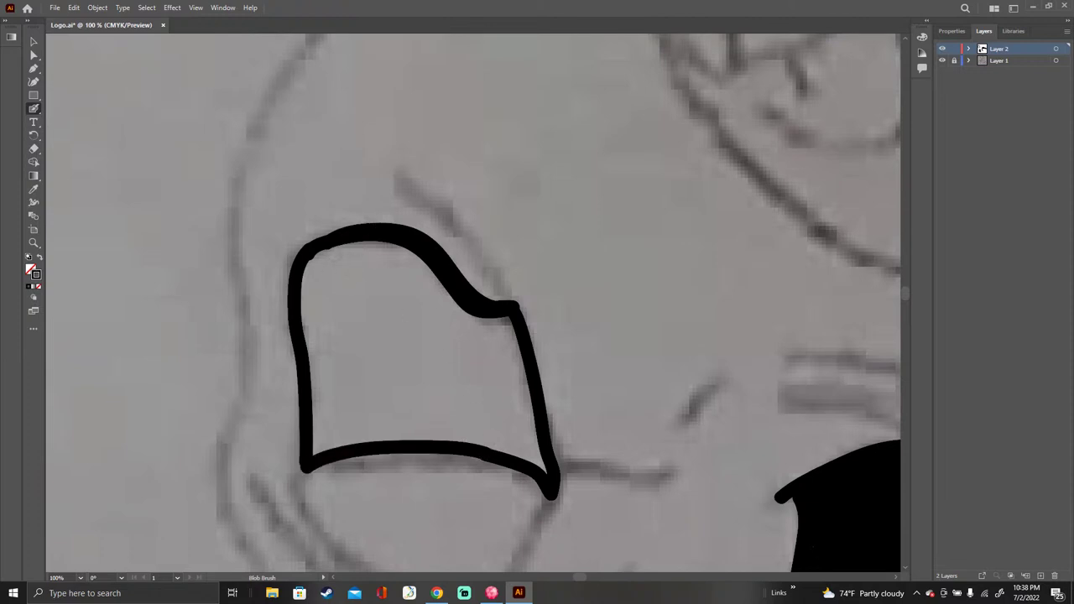
Step: Fill the outlined upper area of the smaller eye socket with solid black brush strokes
mouse_move(334, 257)
mouse_down()
mouse_move(358, 247)
mouse_move(315, 257)
mouse_move(304, 293)
mouse_move(316, 450)
mouse_move(328, 414)
mouse_move(327, 281)
mouse_move(342, 266)
mouse_move(375, 246)
mouse_move(402, 248)
mouse_move(466, 309)
mouse_move(509, 312)
mouse_up()
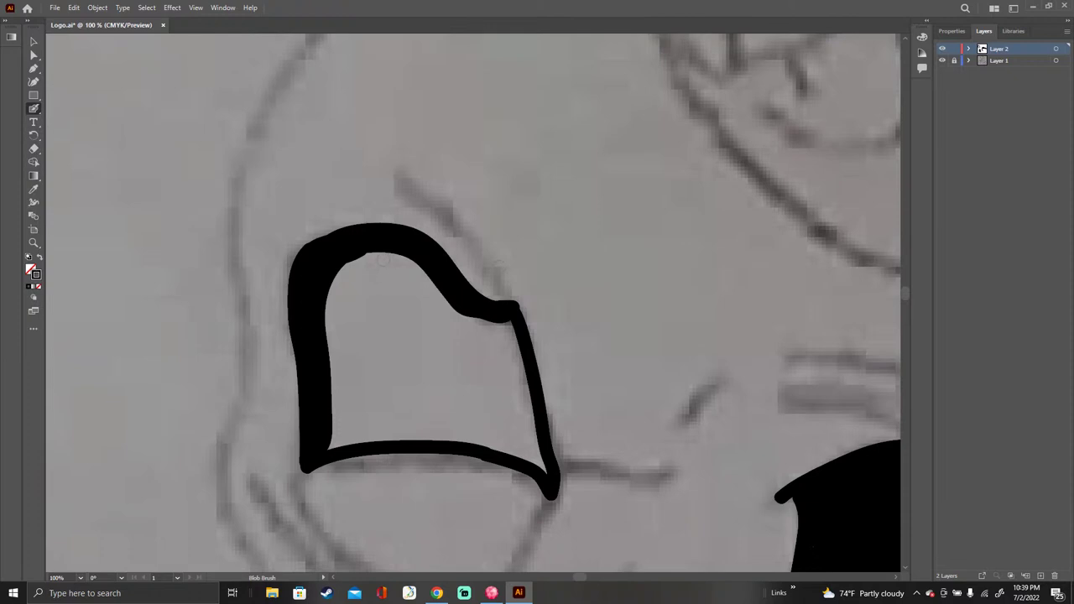
mouse_move(383, 256)
mouse_down()
mouse_move(334, 285)
mouse_move(324, 325)
mouse_move(336, 429)
mouse_move(326, 450)
mouse_move(420, 438)
mouse_move(364, 430)
mouse_move(344, 411)
mouse_move(337, 299)
mouse_move(390, 253)
mouse_move(424, 270)
mouse_move(467, 320)
mouse_move(512, 320)
mouse_move(521, 359)
mouse_move(497, 334)
mouse_move(449, 322)
mouse_move(504, 331)
mouse_move(433, 311)
mouse_move(397, 265)
mouse_move(370, 269)
mouse_move(340, 340)
mouse_move(352, 411)
mouse_move(374, 429)
mouse_up()
mouse_move(348, 383)
mouse_down()
mouse_move(363, 283)
mouse_move(394, 274)
mouse_up()
drag(443, 309, 453, 336)
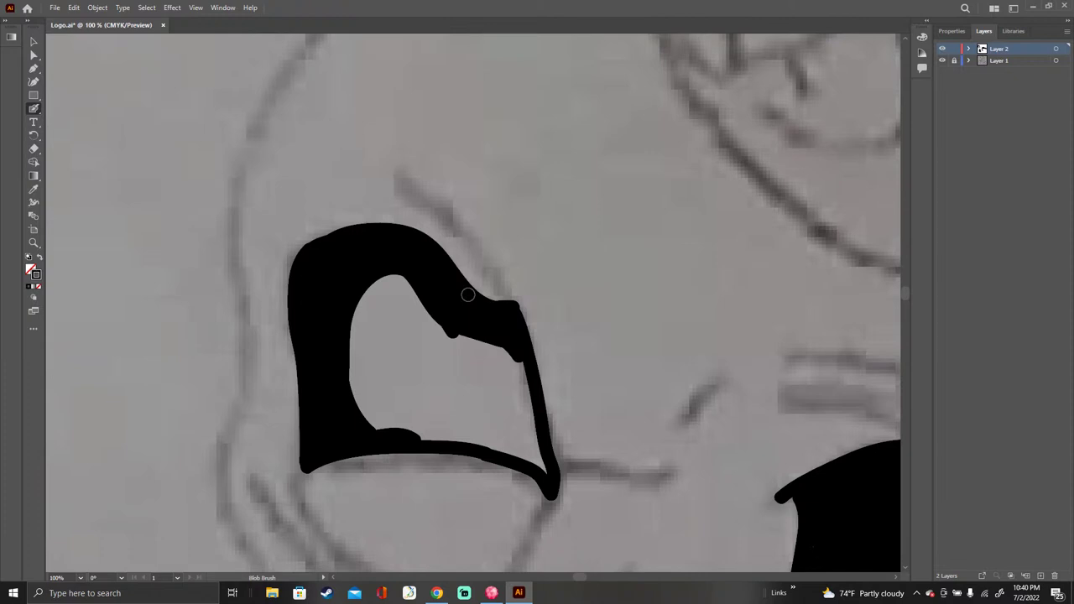
mouse_move(356, 295)
mouse_down()
mouse_move(431, 279)
mouse_move(348, 289)
mouse_move(354, 321)
mouse_move(383, 325)
mouse_move(352, 331)
mouse_move(413, 331)
mouse_move(363, 340)
mouse_move(440, 327)
mouse_move(350, 352)
mouse_move(442, 329)
mouse_move(343, 361)
mouse_move(356, 405)
mouse_move(388, 433)
mouse_move(443, 433)
mouse_move(369, 407)
mouse_move(369, 359)
mouse_move(381, 391)
mouse_move(379, 361)
mouse_move(413, 349)
mouse_move(421, 357)
mouse_move(446, 336)
mouse_move(409, 365)
mouse_move(464, 332)
mouse_move(434, 361)
mouse_move(472, 331)
mouse_move(442, 365)
mouse_move(468, 348)
mouse_move(396, 392)
mouse_move(466, 331)
mouse_move(478, 344)
mouse_move(468, 352)
mouse_move(390, 399)
mouse_move(423, 370)
mouse_move(386, 391)
mouse_move(396, 408)
mouse_move(466, 434)
mouse_move(453, 438)
mouse_move(444, 376)
mouse_move(449, 427)
mouse_up()
drag(429, 388, 402, 406)
mouse_move(488, 339)
mouse_down()
mouse_move(447, 380)
mouse_move(494, 341)
mouse_move(512, 354)
mouse_move(510, 344)
mouse_move(527, 369)
mouse_move(544, 472)
mouse_move(461, 432)
mouse_move(472, 401)
mouse_move(483, 401)
mouse_move(478, 424)
mouse_move(492, 420)
mouse_move(522, 446)
mouse_move(527, 411)
mouse_move(499, 385)
mouse_move(511, 374)
mouse_move(520, 412)
mouse_move(492, 390)
mouse_up()
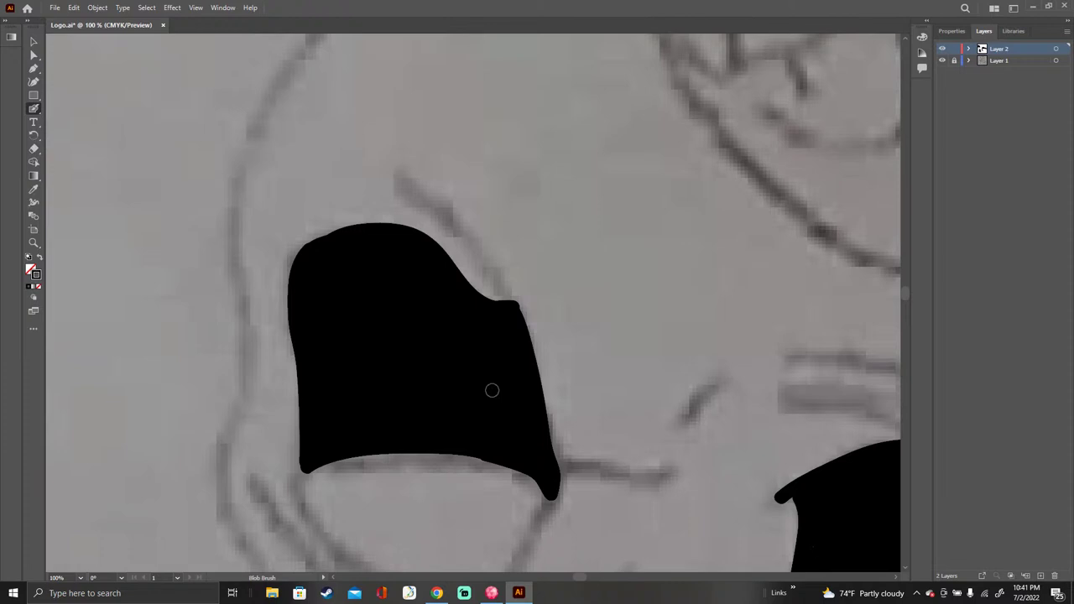
key(v)
key(v)
click(424, 438)
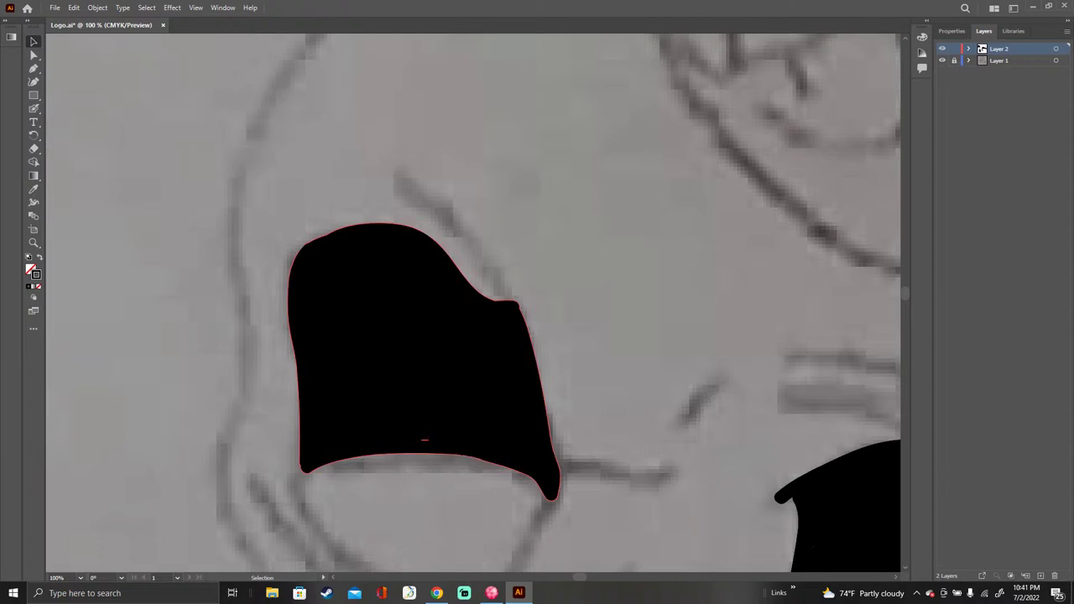
drag(424, 438, 451, 469)
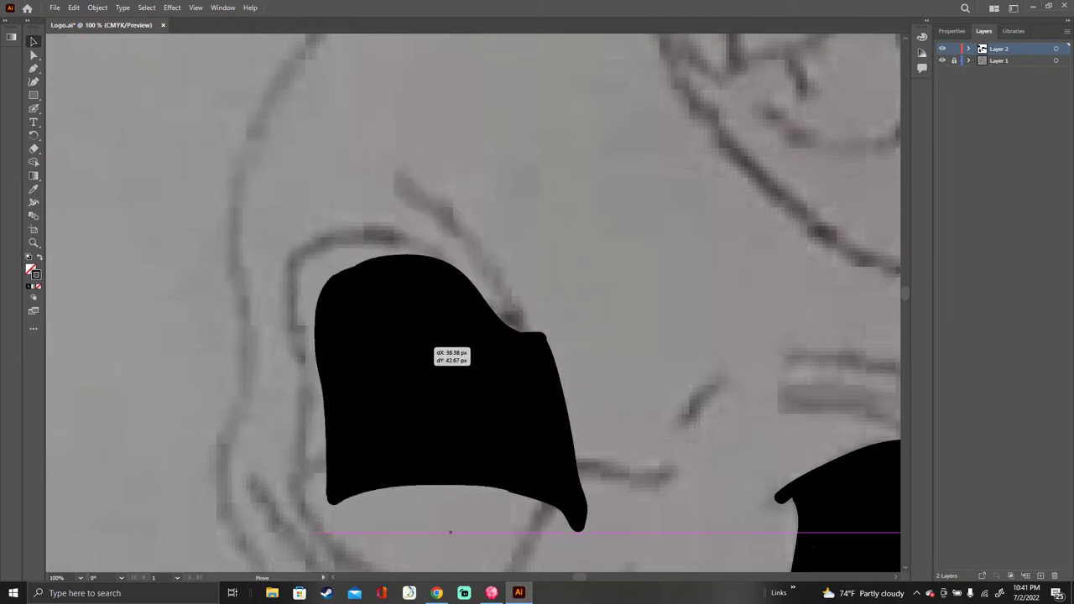
drag(453, 392, 428, 361)
key(ctrl+z)
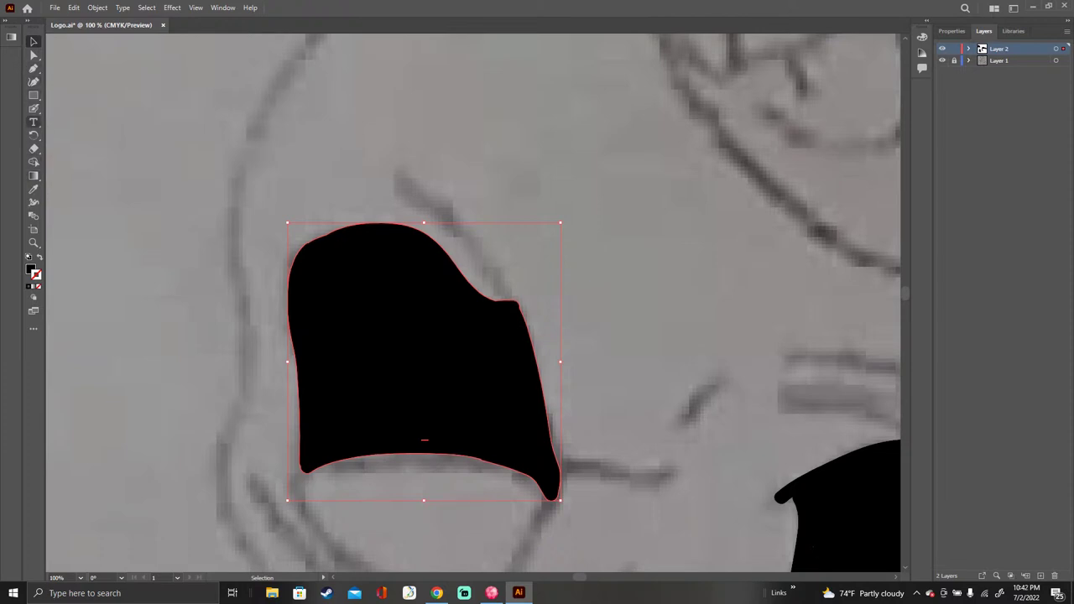
Step: Paint over the tiny unfilled sliver near the lower edge of the smaller socket's black shape with the Blob Brush
click(34, 108)
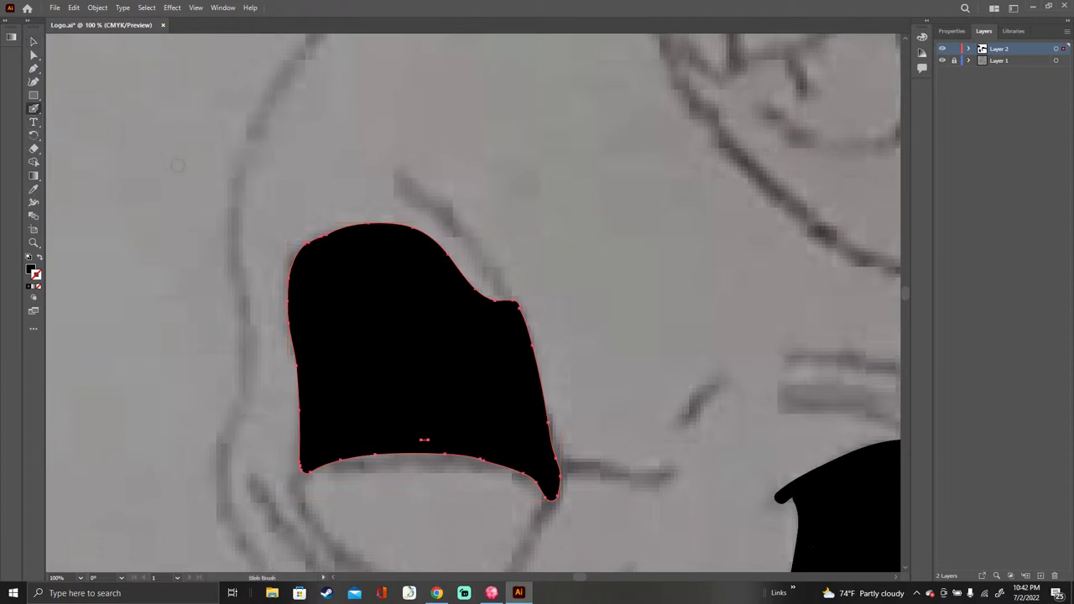
drag(429, 437, 412, 434)
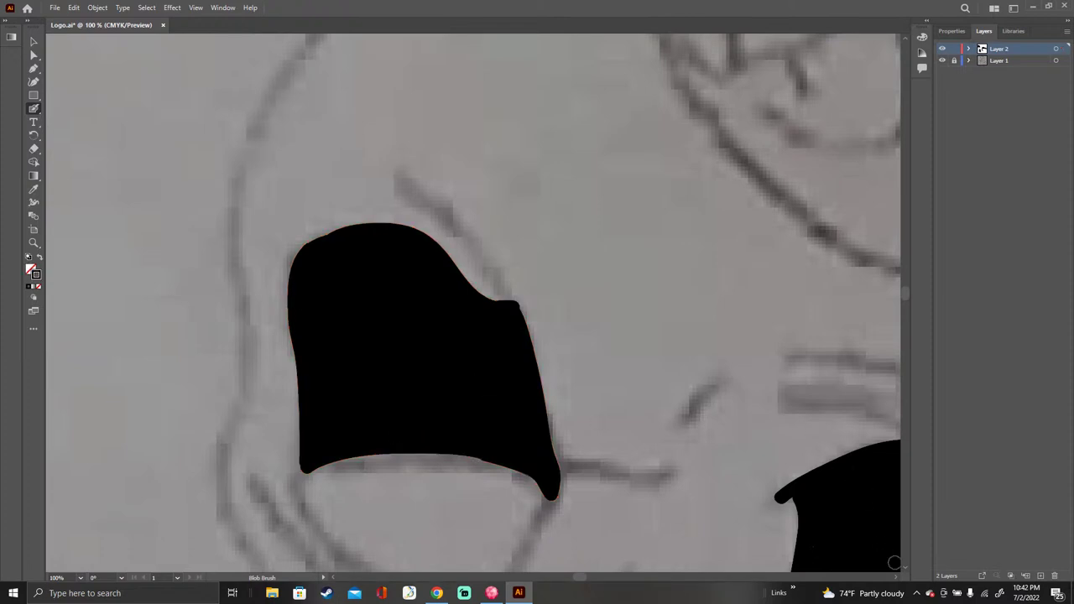
Step: Add a new layer above Layer 2, and hide and lock Layer 2
click(1040, 576)
click(941, 60)
click(954, 61)
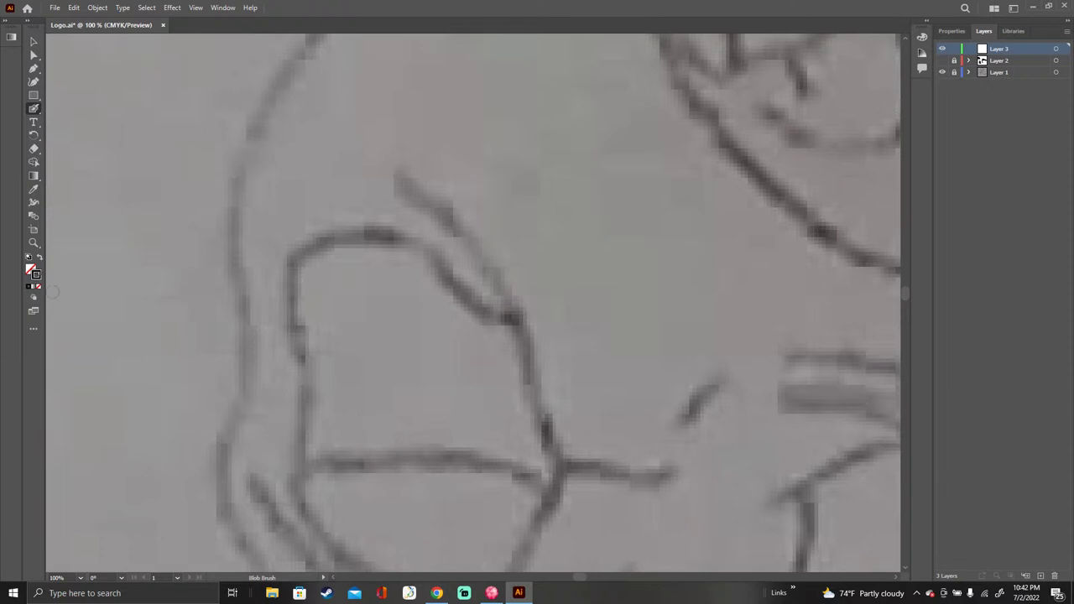
Step: Set the stroke colour to dark grey 2D2D2D for the Blob Brush
double_click(36, 275)
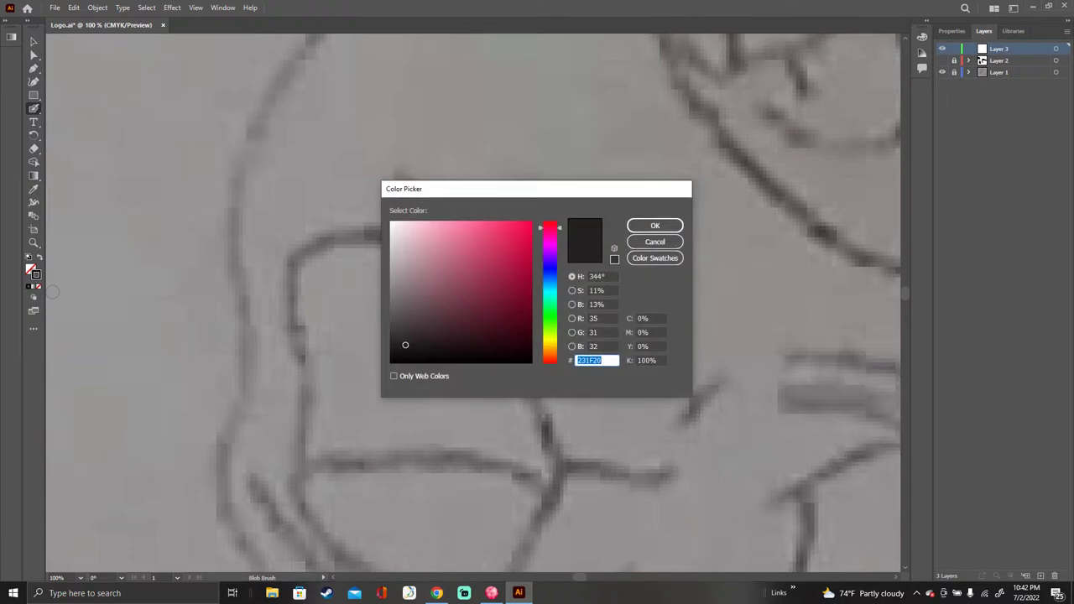
text(191919)
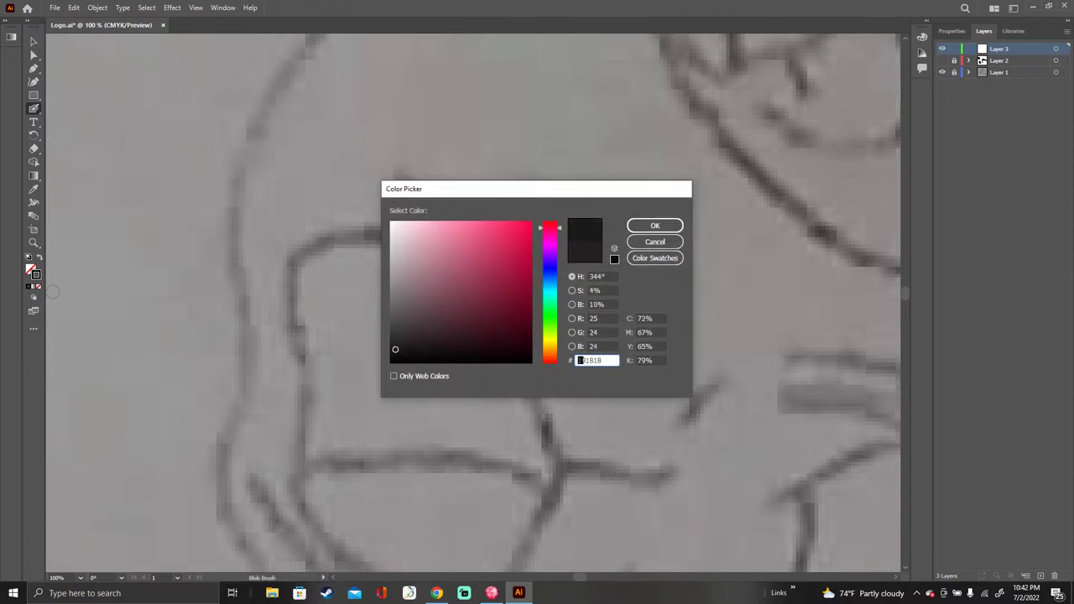
drag(391, 349, 391, 341)
text(2D2D2D)
click(638, 225)
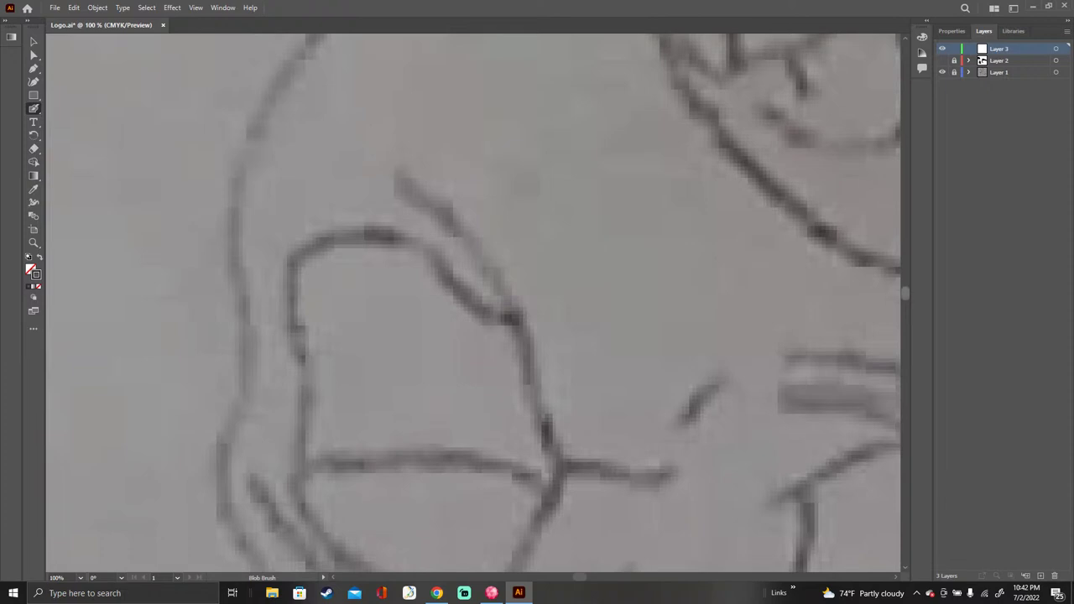
Step: Trace the brain's outer lower-left rim on Layer 3 with one smooth hooked stroke, undoing uneven attempts
scroll(473, 303, down, 10)
scroll(474, 303, up, 6)
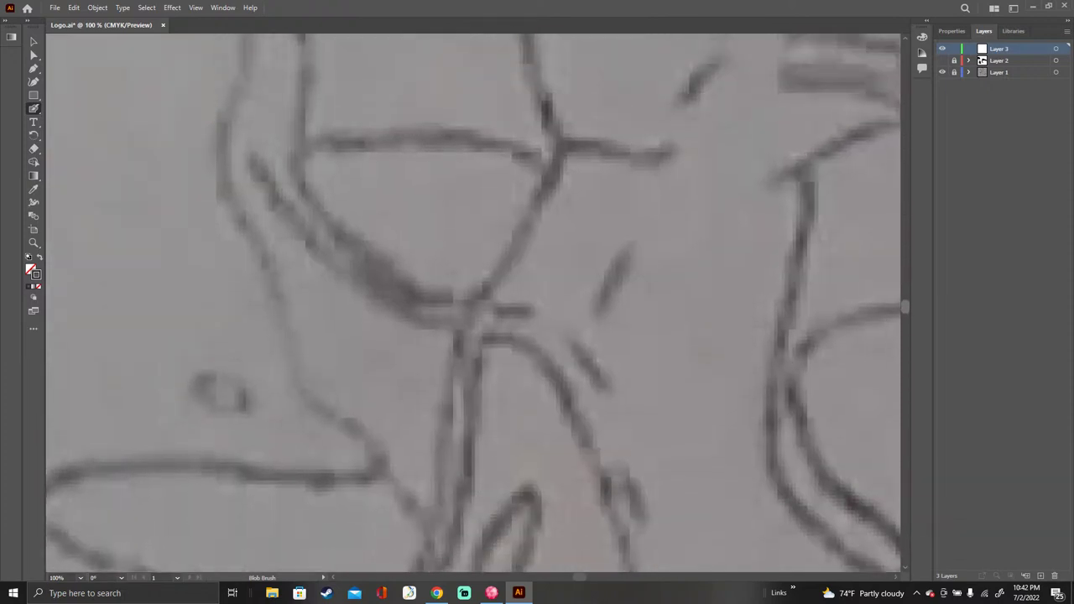
scroll(473, 303, up, 10)
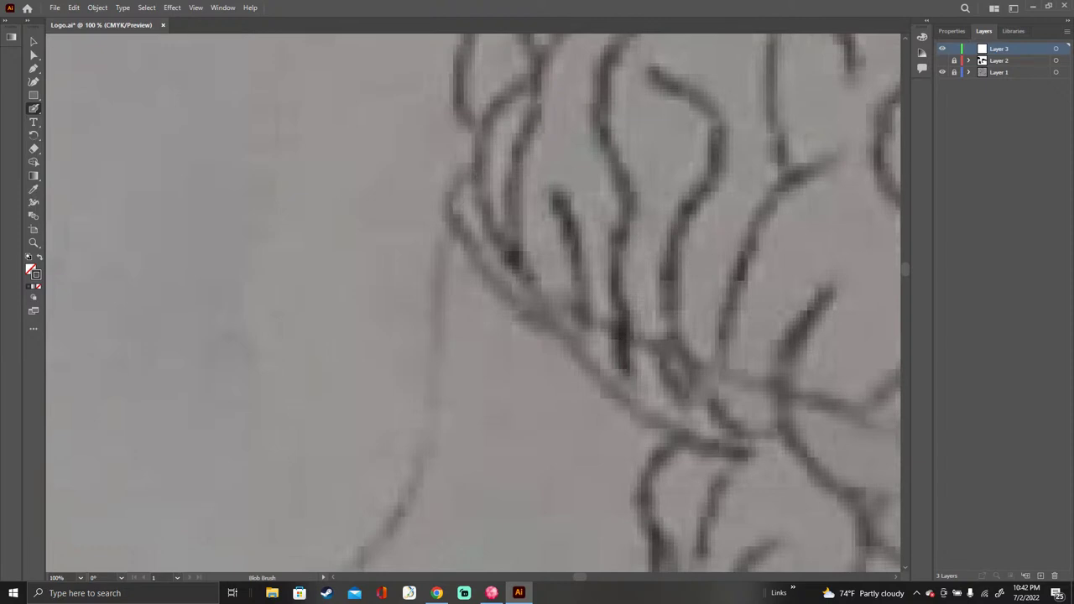
mouse_move(469, 171)
mouse_down()
mouse_move(454, 209)
mouse_move(481, 276)
mouse_up()
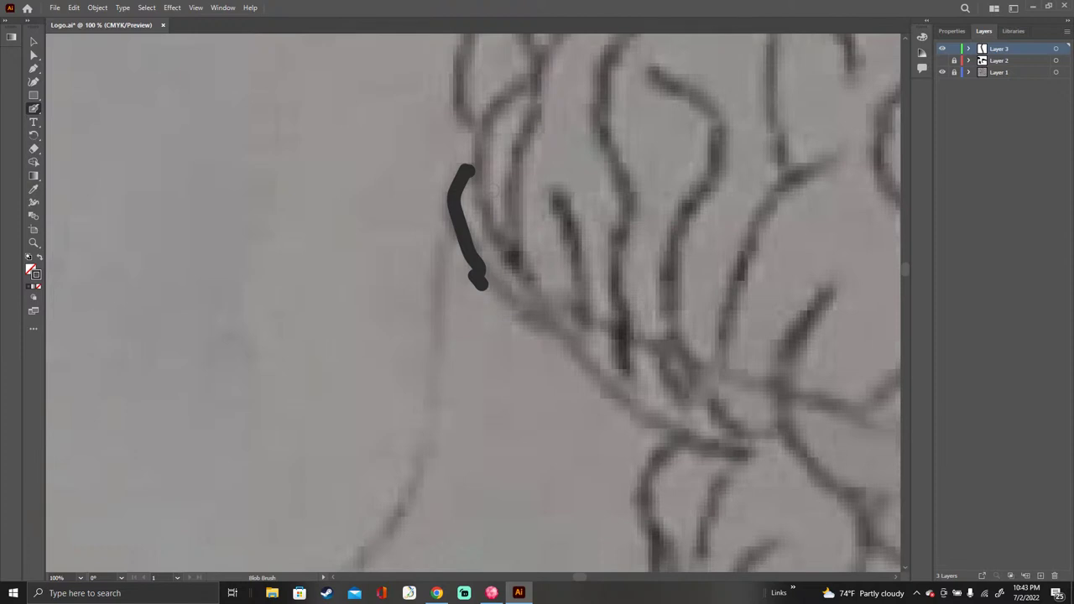
mouse_move(464, 161)
mouse_down()
mouse_move(461, 234)
mouse_move(475, 289)
mouse_up()
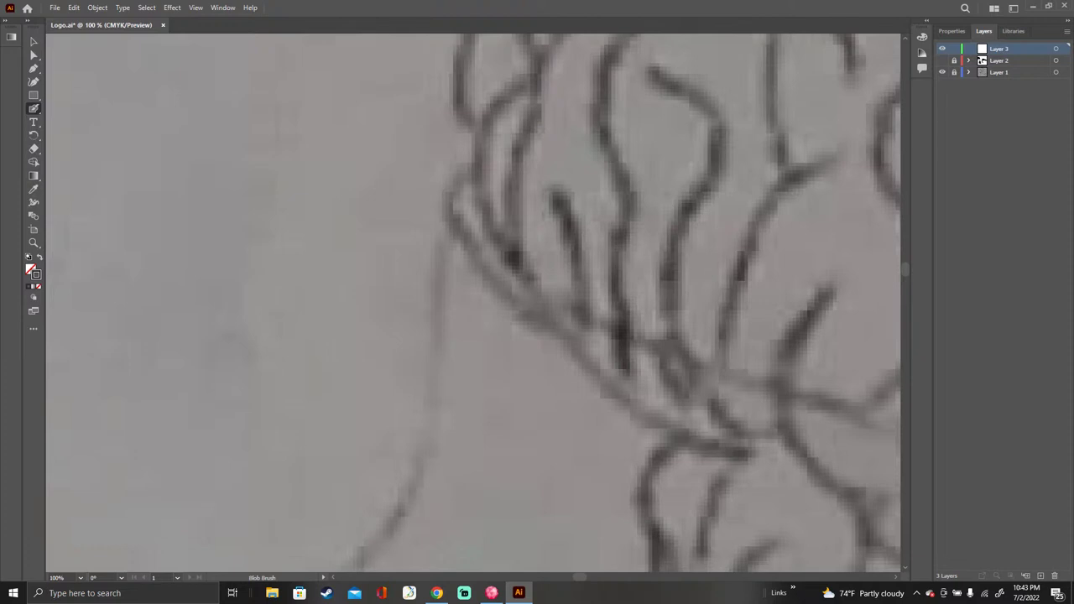
mouse_move(467, 172)
mouse_down()
mouse_move(451, 199)
mouse_move(460, 243)
mouse_move(558, 345)
mouse_up()
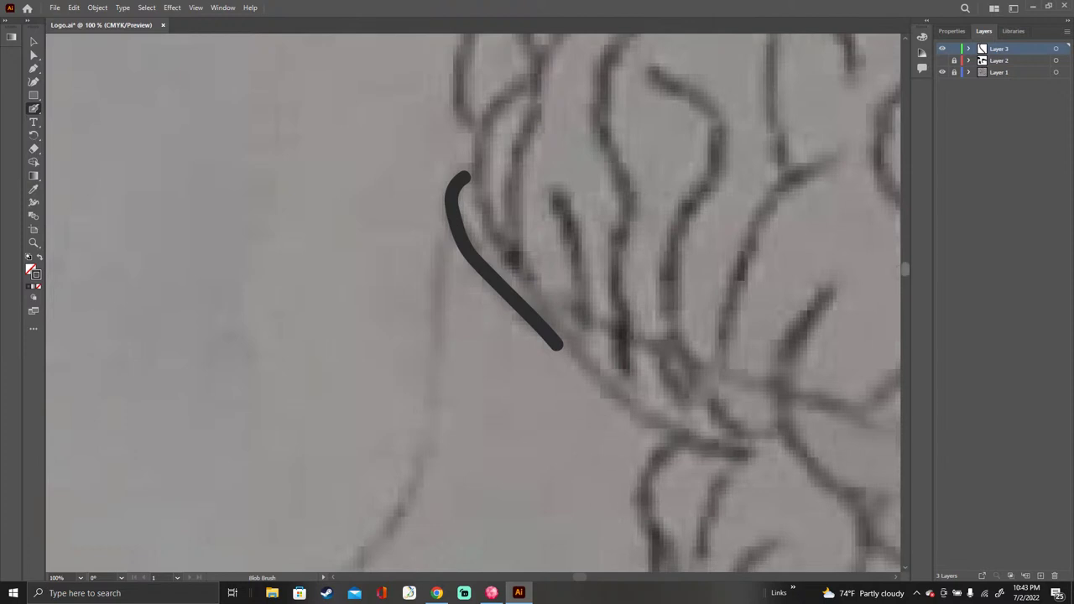
Step: Trace the brow line curving over the smaller eye socket to the nose bridge, plus the short slanted dash beside its end
scroll(474, 302, down, 10)
scroll(594, 296, up, 3)
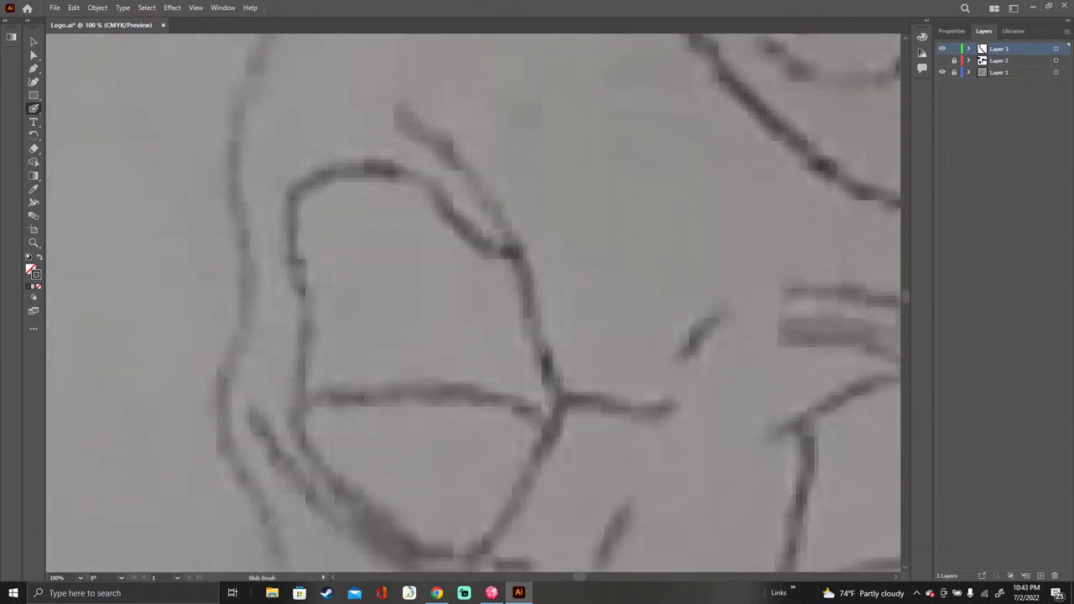
mouse_move(396, 116)
mouse_down()
mouse_move(461, 171)
mouse_move(507, 234)
mouse_move(556, 403)
mouse_move(678, 403)
mouse_up()
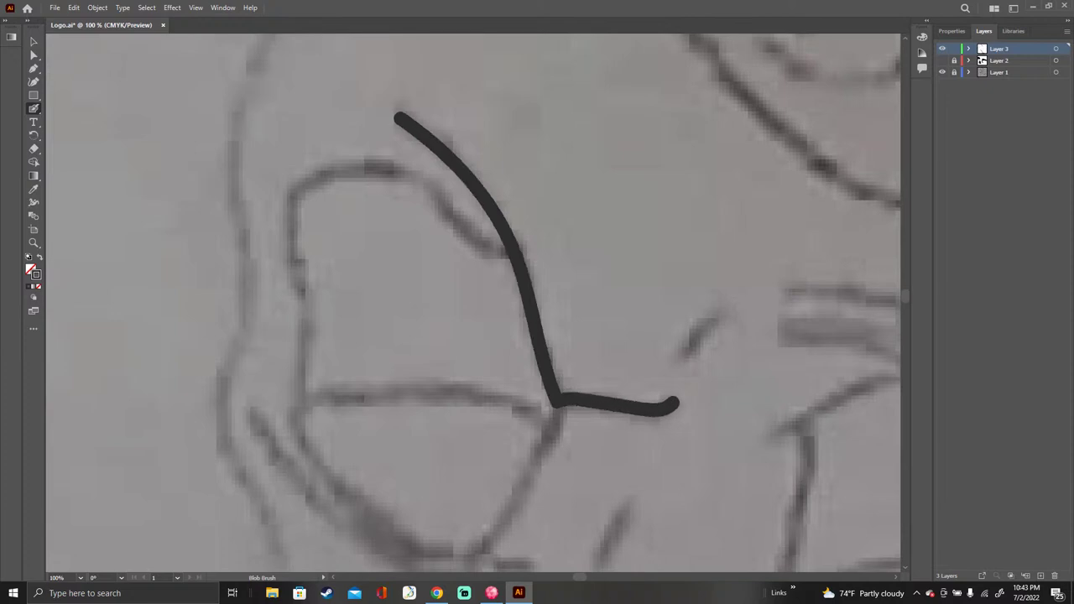
drag(683, 356, 718, 317)
Step: Trace the upper brow crease above the larger eye socket and the short dash above the socket's outer corner
scroll(474, 302, right, 10)
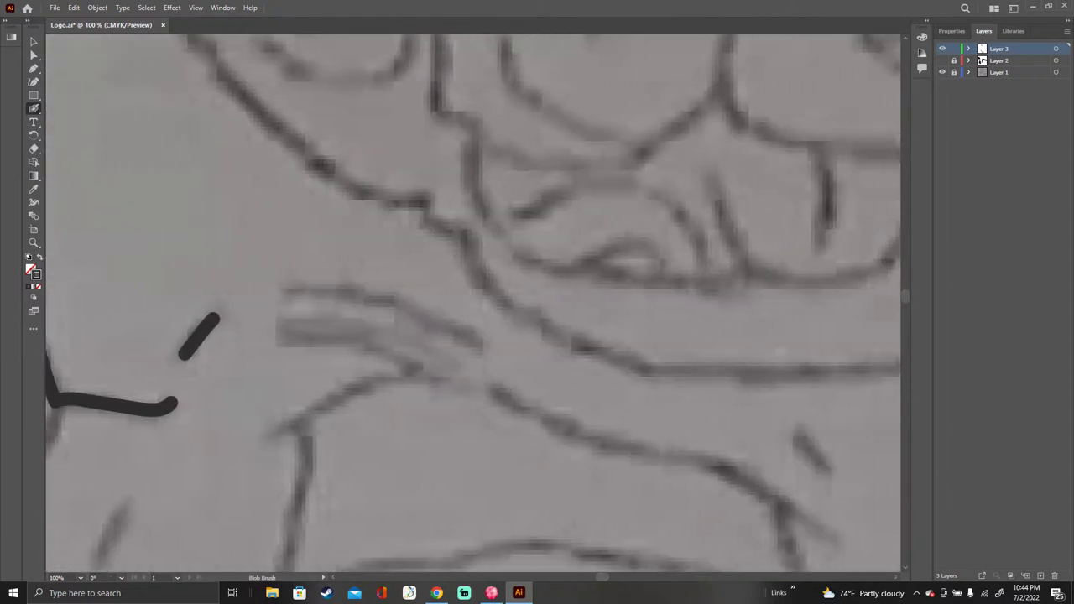
mouse_move(283, 290)
mouse_down()
mouse_move(387, 298)
mouse_move(483, 342)
mouse_up()
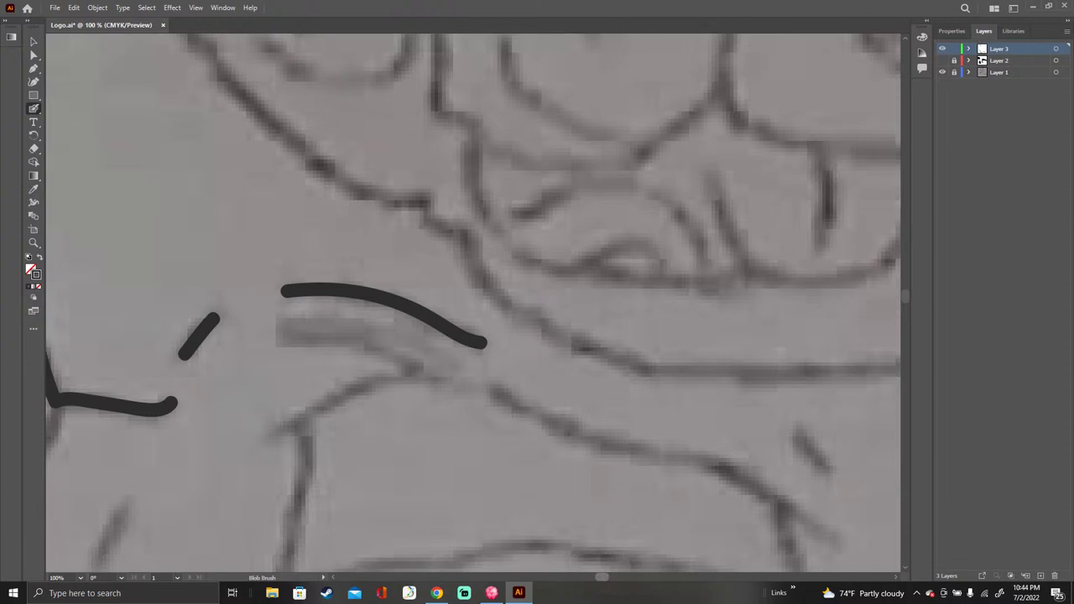
drag(601, 577, 615, 577)
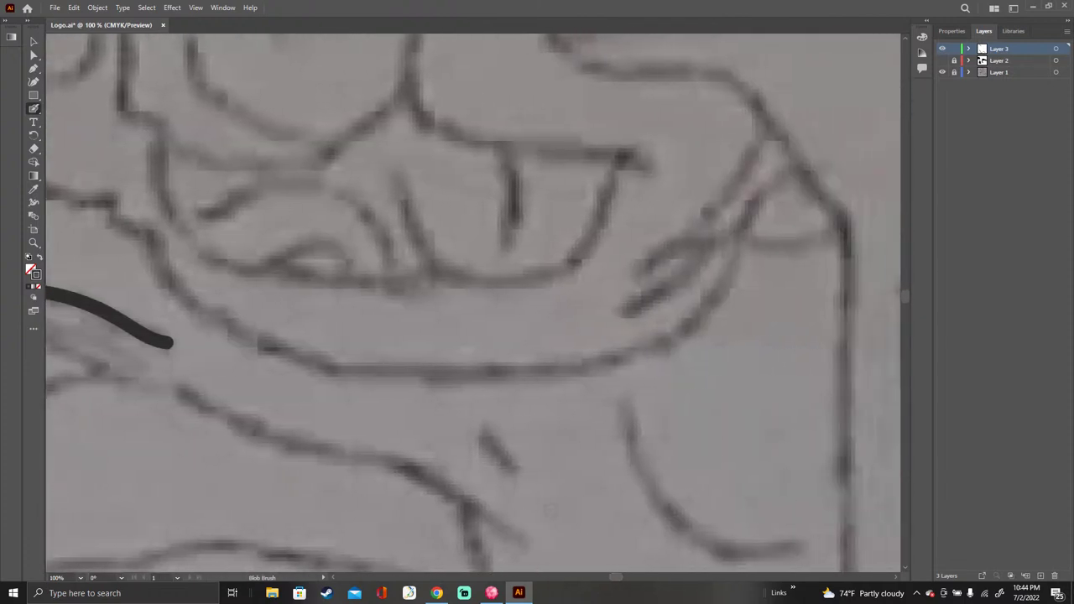
drag(480, 432, 520, 470)
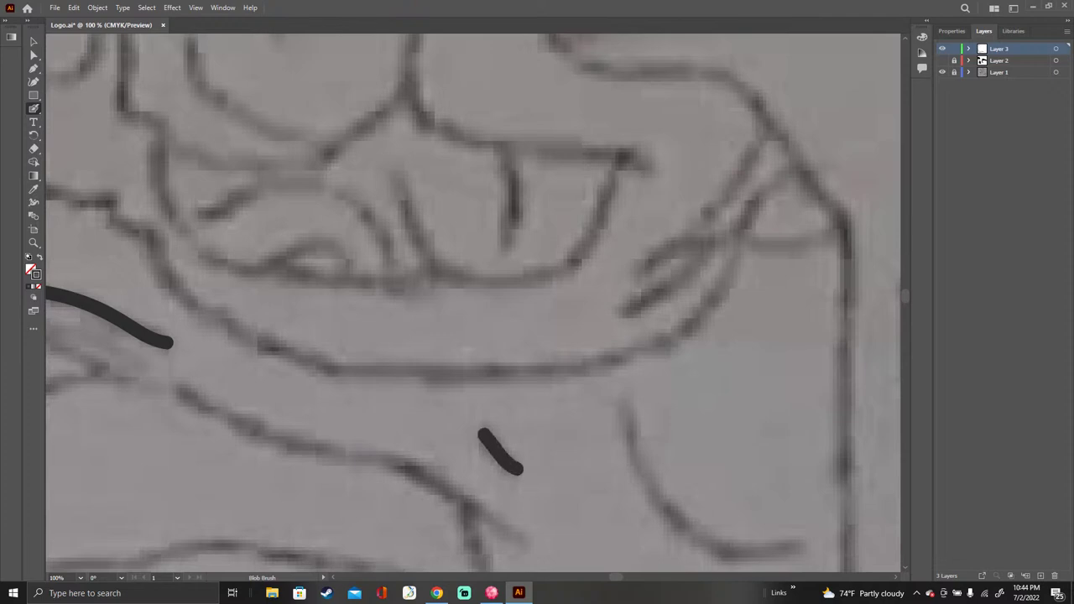
Step: Trace the curved temple crease between the larger eye socket and the skull's side edge
drag(616, 577, 621, 577)
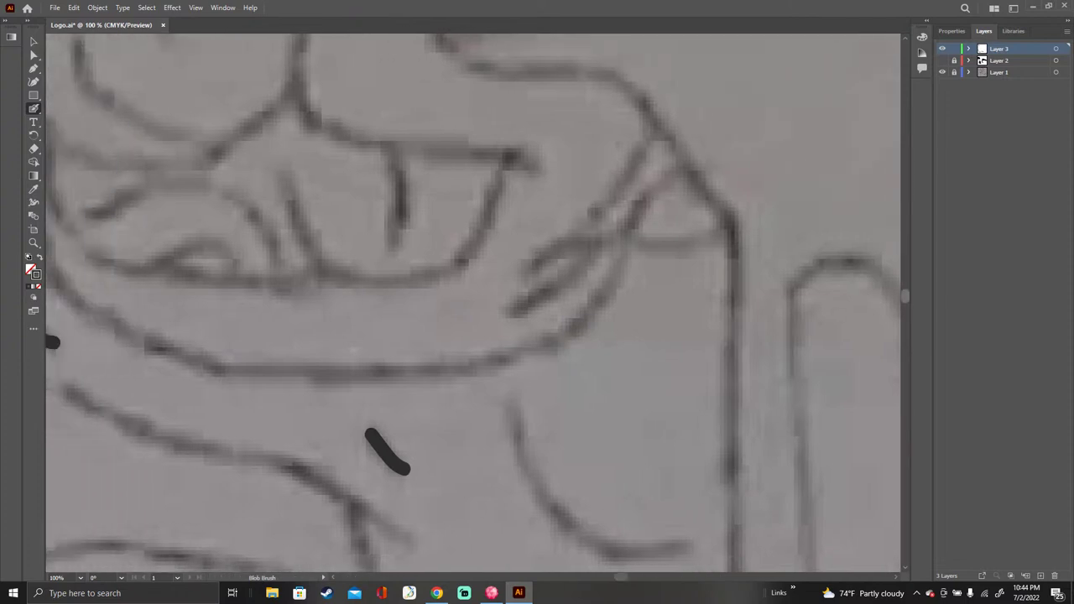
drag(904, 296, 905, 302)
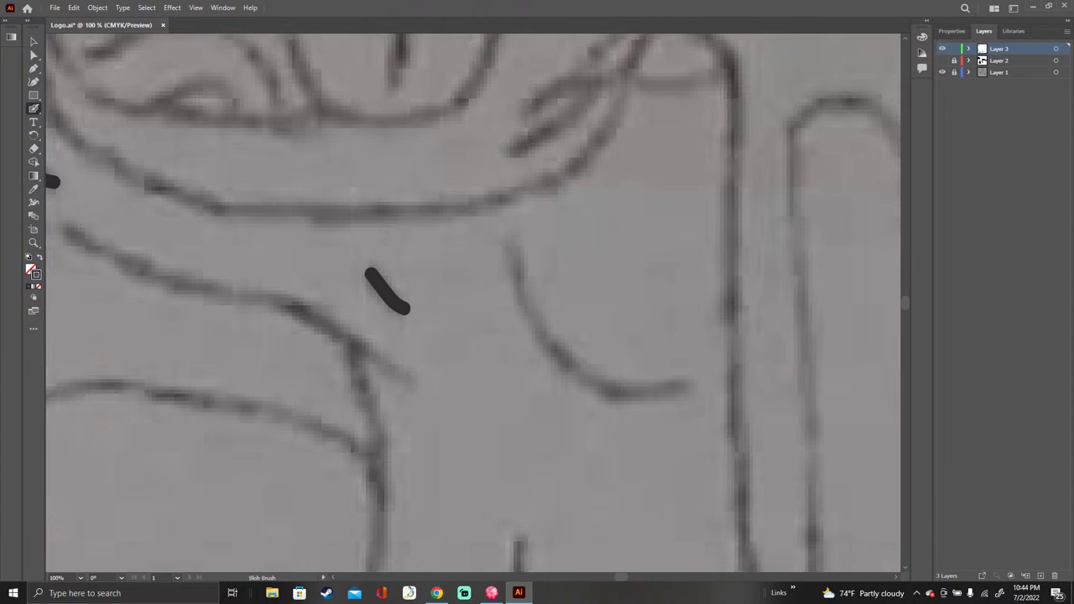
mouse_move(513, 243)
mouse_down()
mouse_move(538, 326)
mouse_move(568, 365)
mouse_move(620, 390)
mouse_move(705, 371)
mouse_up()
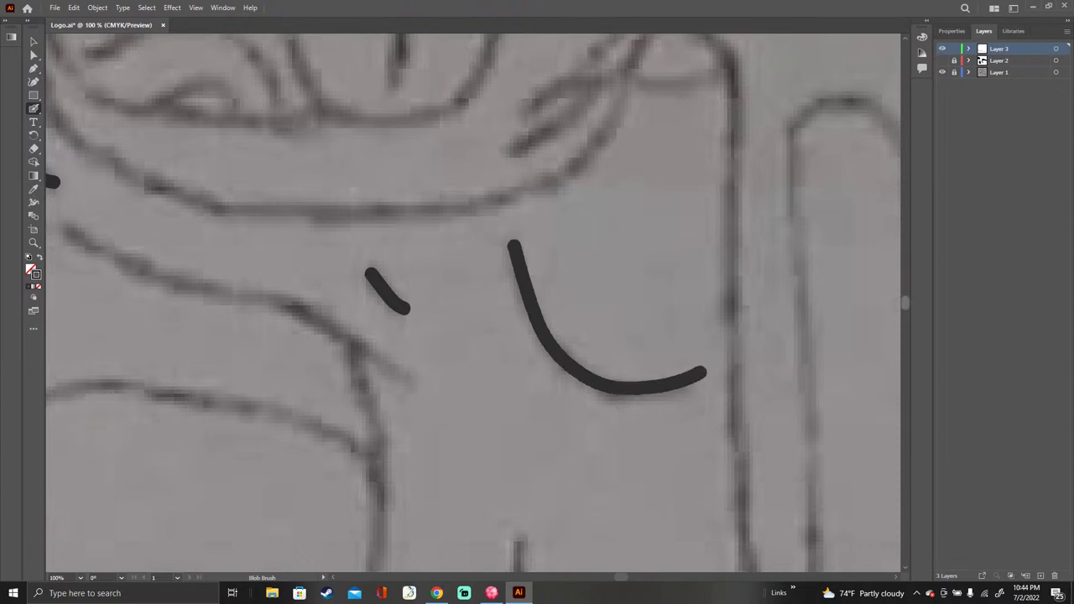
Step: Trace the short curved crease just beneath the larger eye socket's lower outer edge
scroll(473, 302, down, 5)
scroll(473, 302, down, 1)
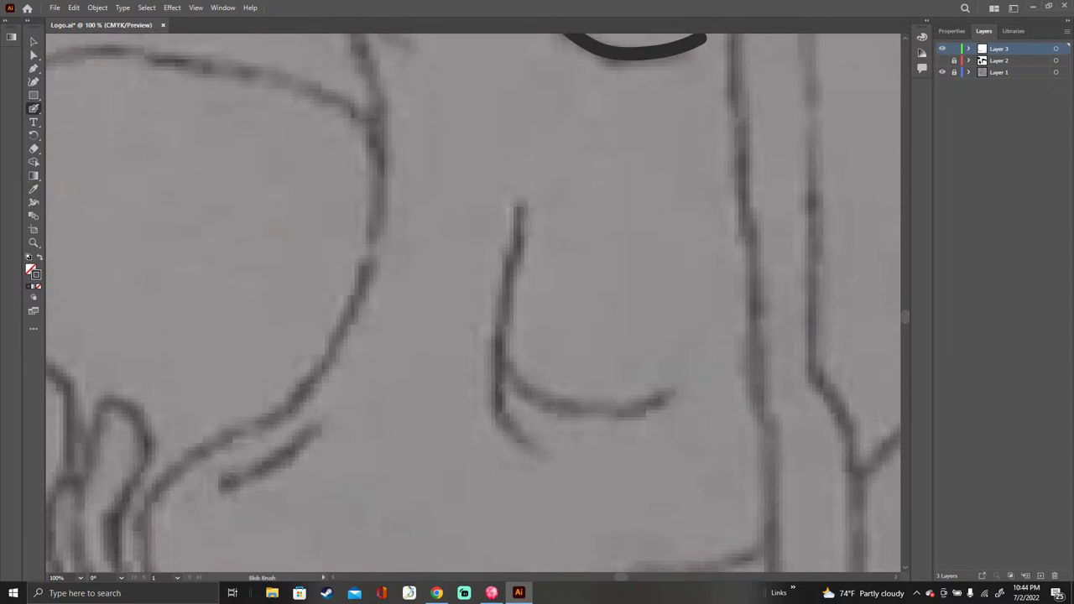
mouse_move(225, 483)
mouse_down()
mouse_move(297, 447)
mouse_move(319, 417)
mouse_up()
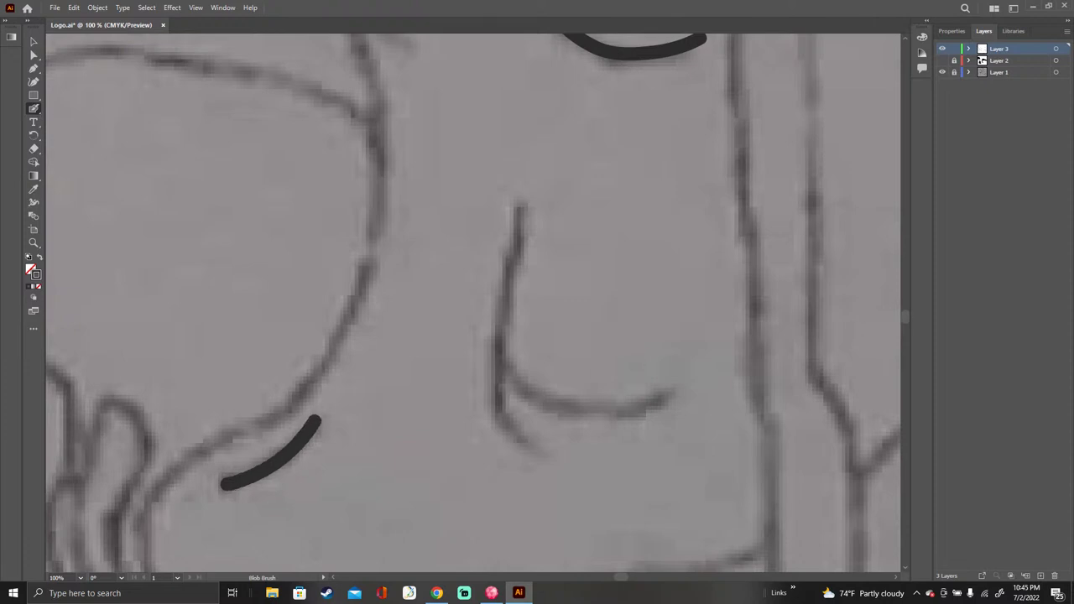
Step: Trace the forked cheekbone crease beside the larger eye socket, including the curved branch toward the skull's side
scroll(474, 302, down, 6)
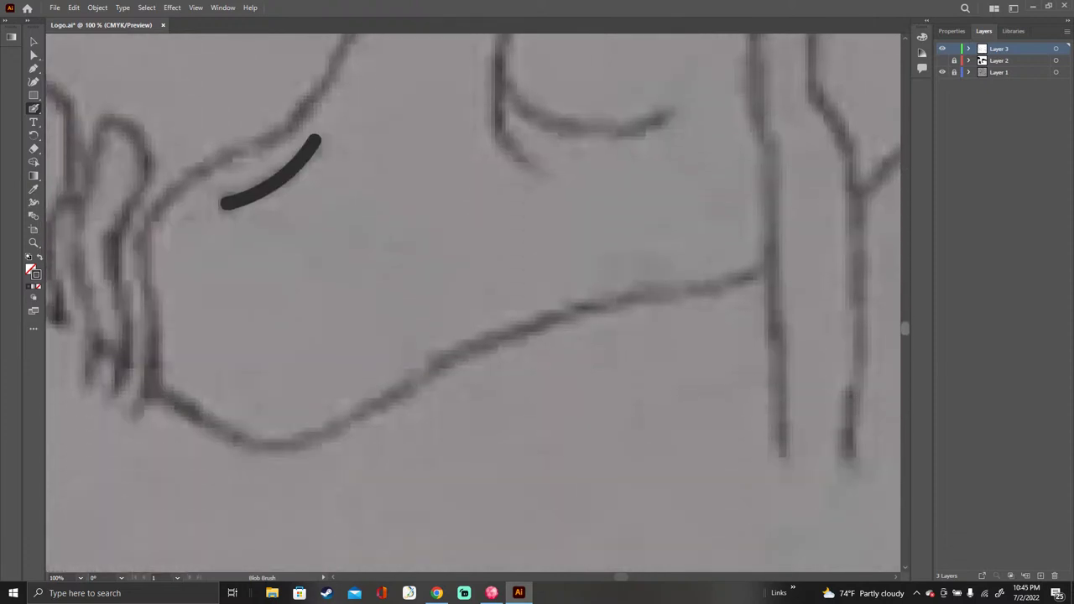
scroll(473, 302, up, 7)
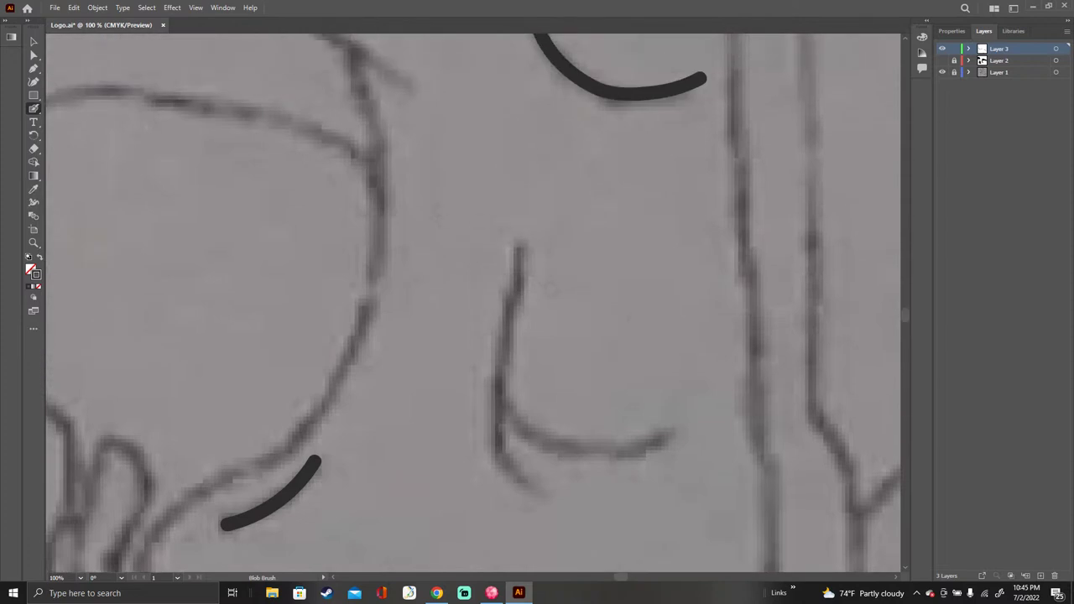
mouse_move(520, 247)
mouse_down()
mouse_move(500, 435)
mouse_move(519, 479)
mouse_move(541, 495)
mouse_up()
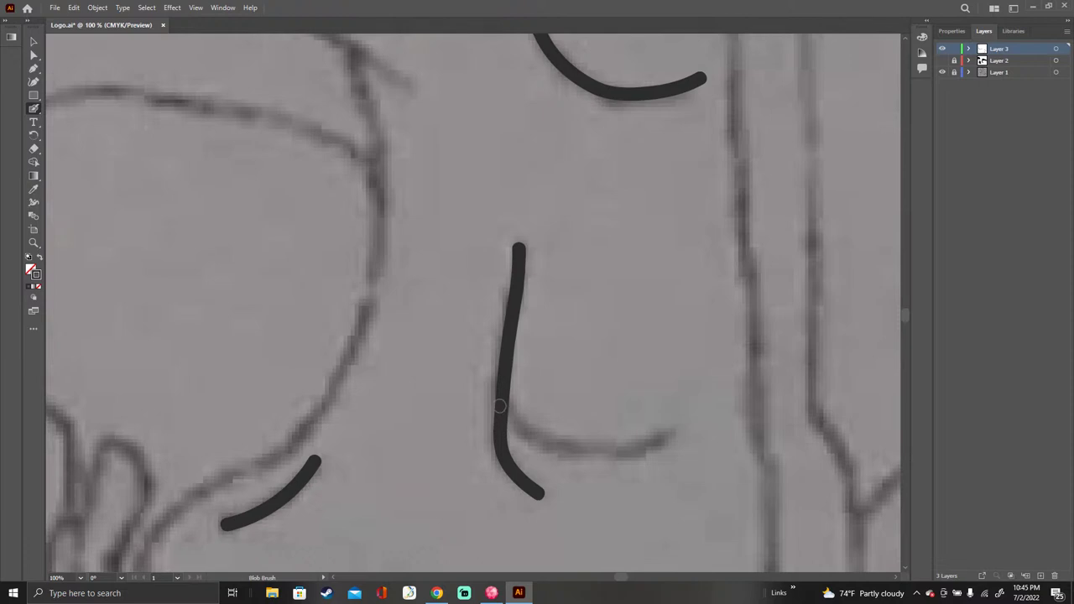
mouse_move(507, 405)
mouse_down()
mouse_move(526, 434)
mouse_move(551, 448)
mouse_move(640, 451)
mouse_move(674, 428)
mouse_up()
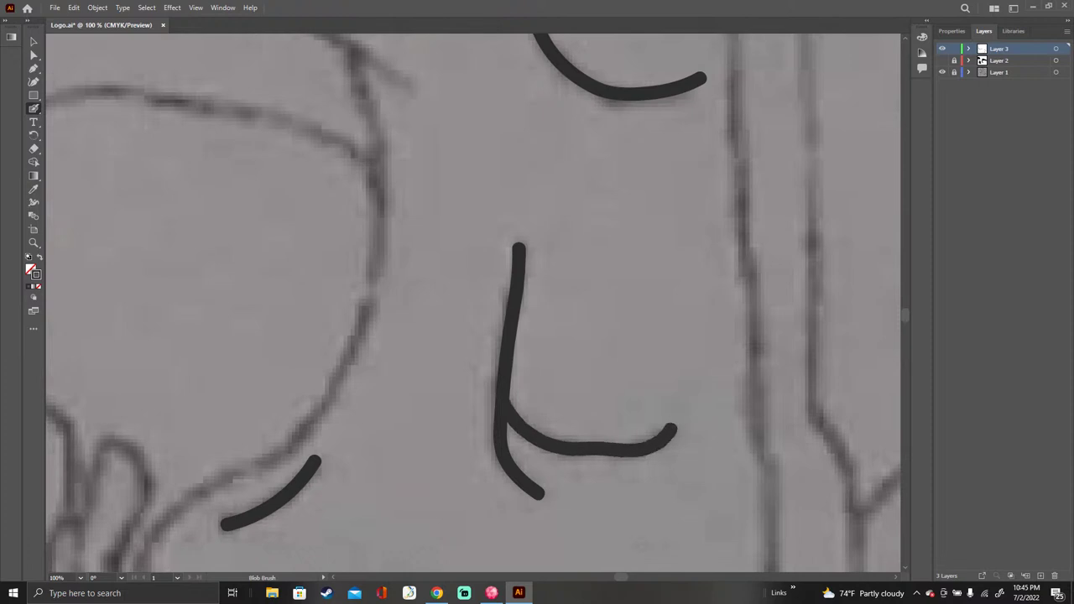
Step: Trace the straight slanted line running down the outer side of the nose cavity from below the smaller socket
drag(621, 577, 585, 576)
scroll(598, 510, left, 2)
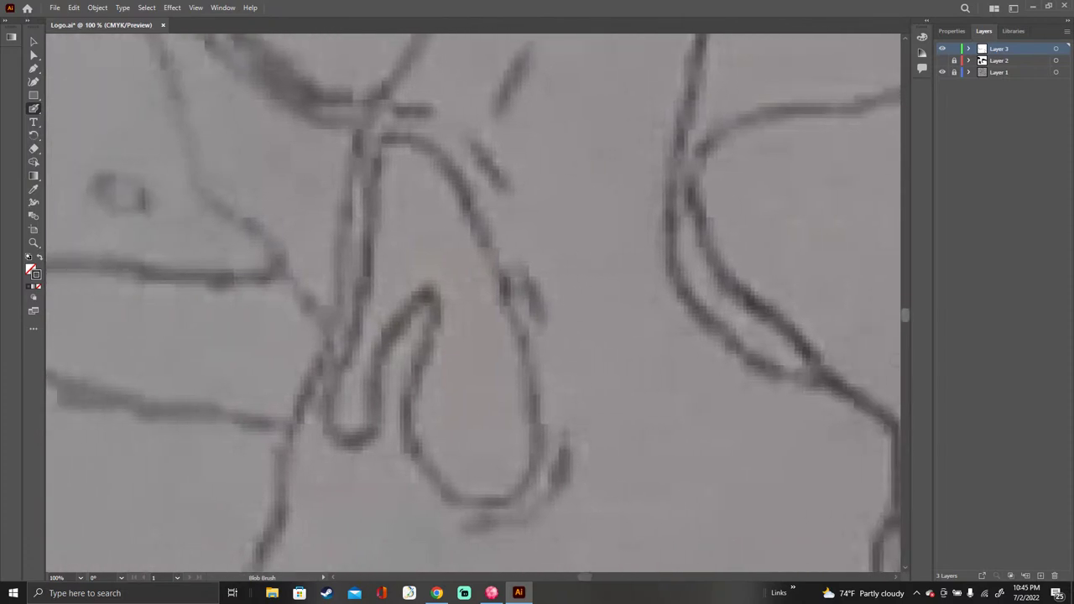
scroll(474, 303, up, 6)
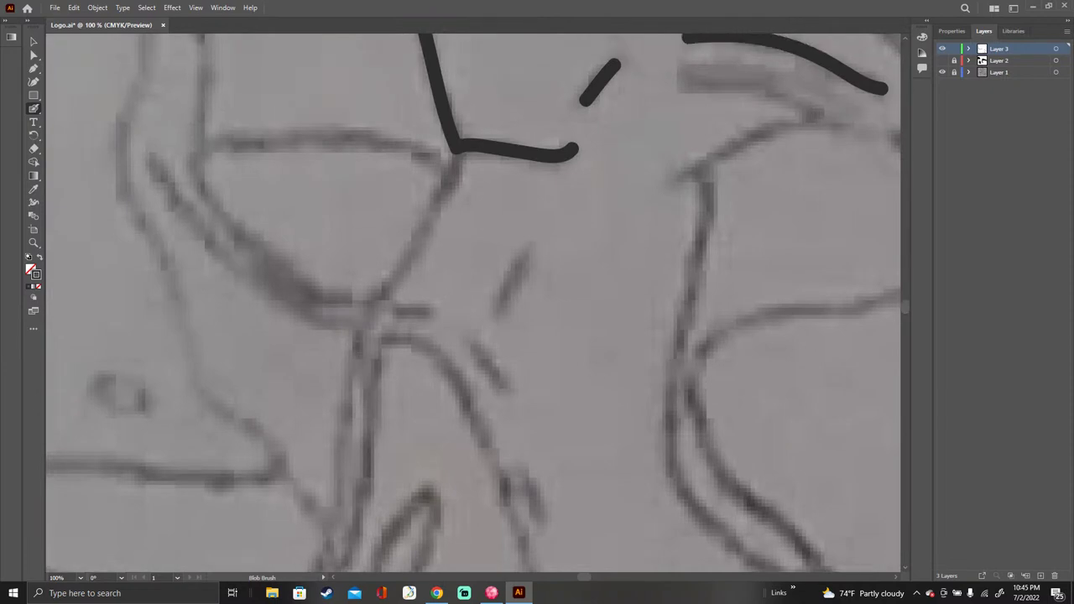
drag(356, 332, 332, 546)
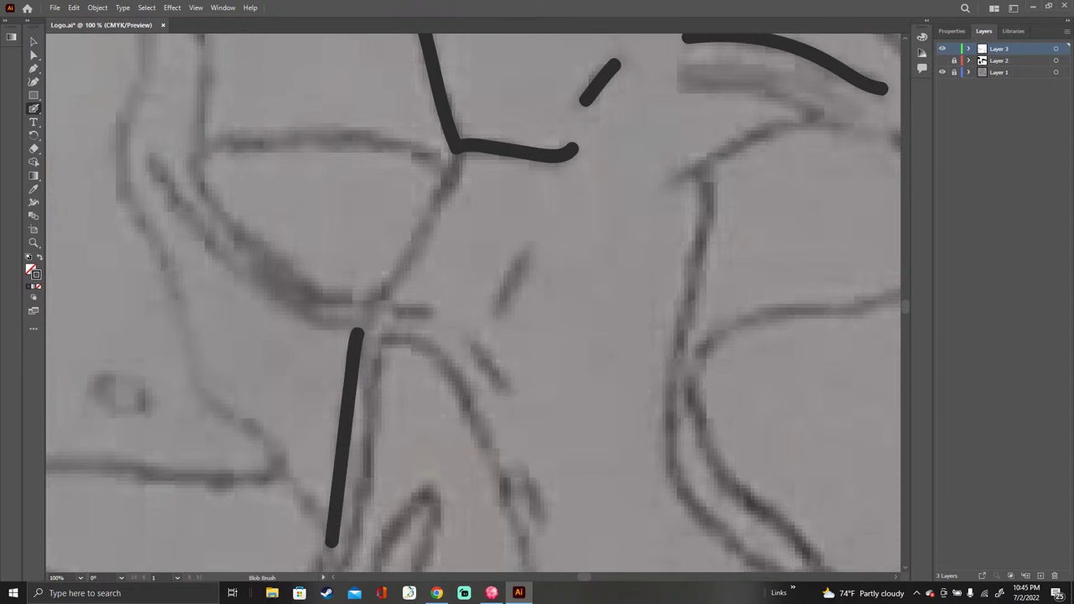
Step: Trace the three short dashes around the nose bridge and the curved crease beneath the smaller eye socket
mouse_move(401, 311)
mouse_down()
mouse_move(434, 311)
mouse_move(501, 387)
mouse_up()
drag(498, 309, 533, 248)
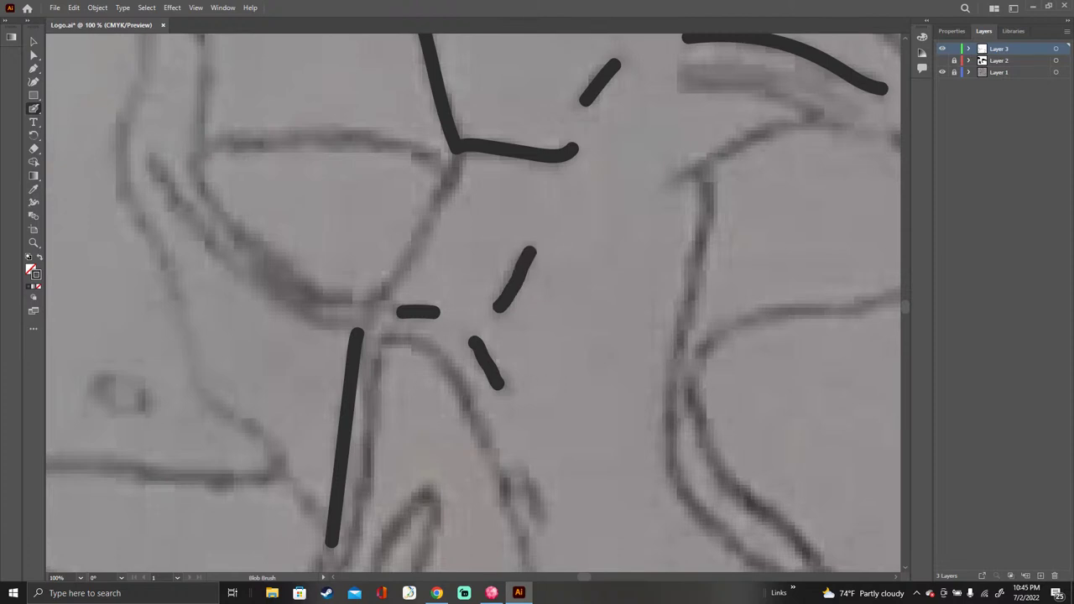
mouse_move(153, 156)
mouse_down()
mouse_move(223, 253)
mouse_move(290, 307)
mouse_move(352, 324)
mouse_up()
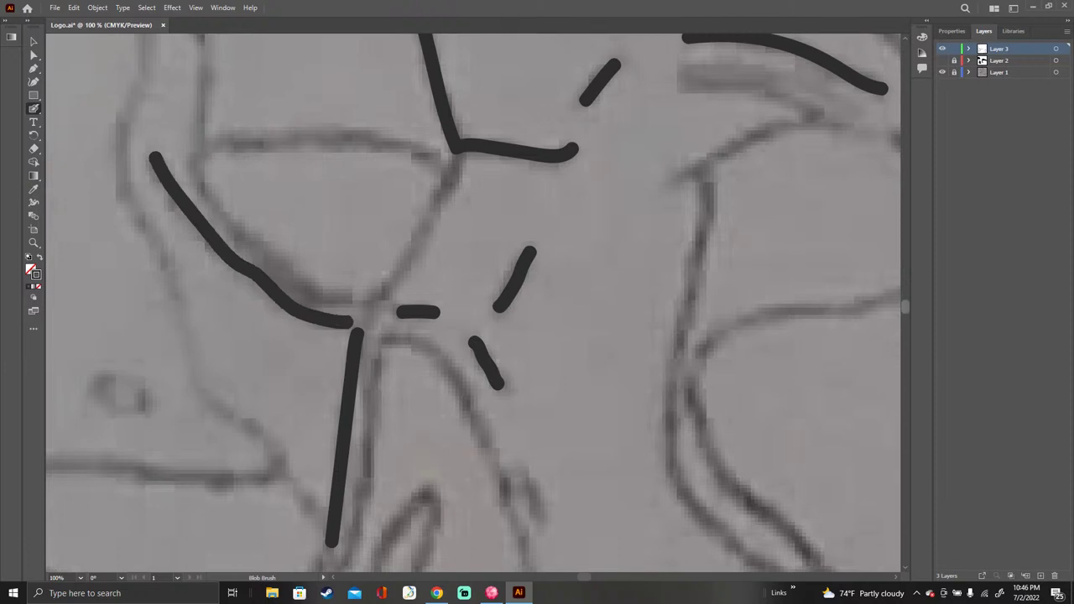
Step: Trace the short dash beside the nose cavity and the curved crease wrapping around its lower corner
scroll(473, 303, down, 5)
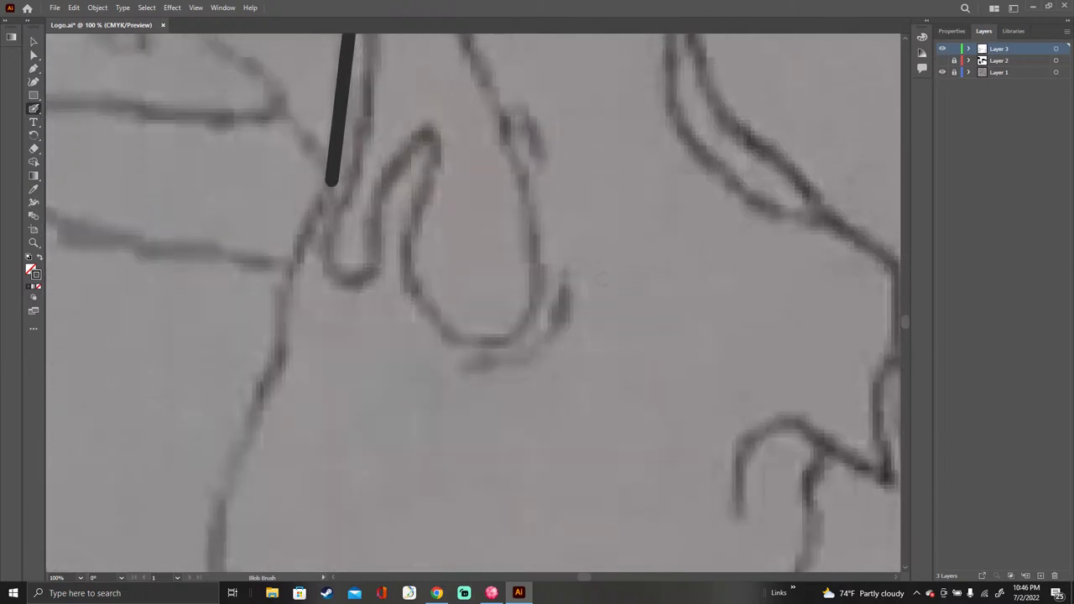
scroll(473, 303, up, 2)
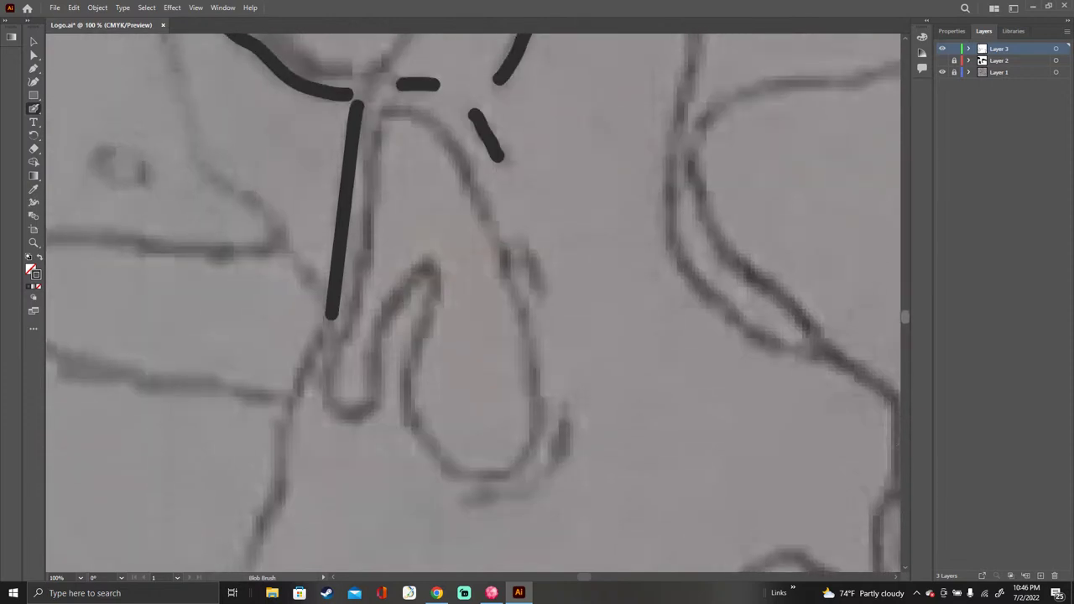
drag(524, 264, 544, 312)
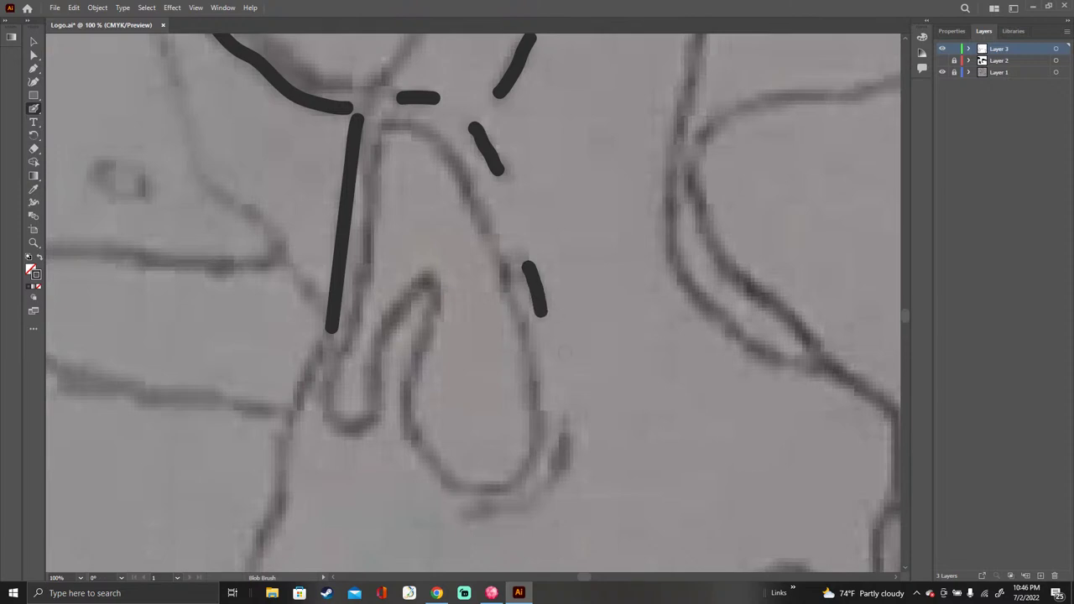
mouse_move(566, 420)
mouse_down()
mouse_move(554, 477)
mouse_move(532, 498)
mouse_move(454, 515)
mouse_up()
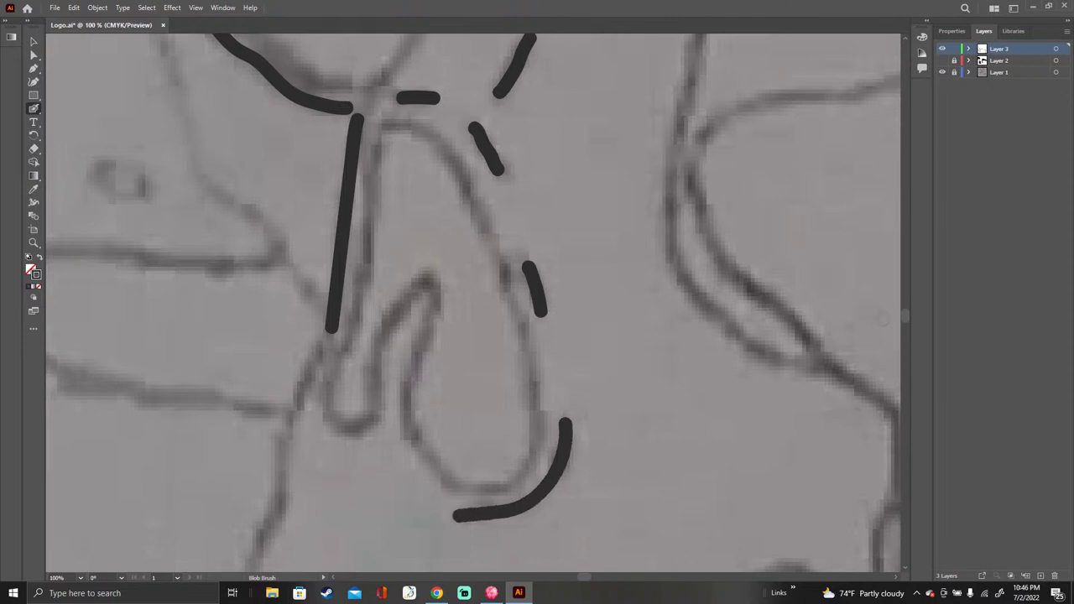
Step: Trace the hooked arch line above the back upper teeth, ending at the pointed tip below the cheekbone
scroll(474, 303, down, 10)
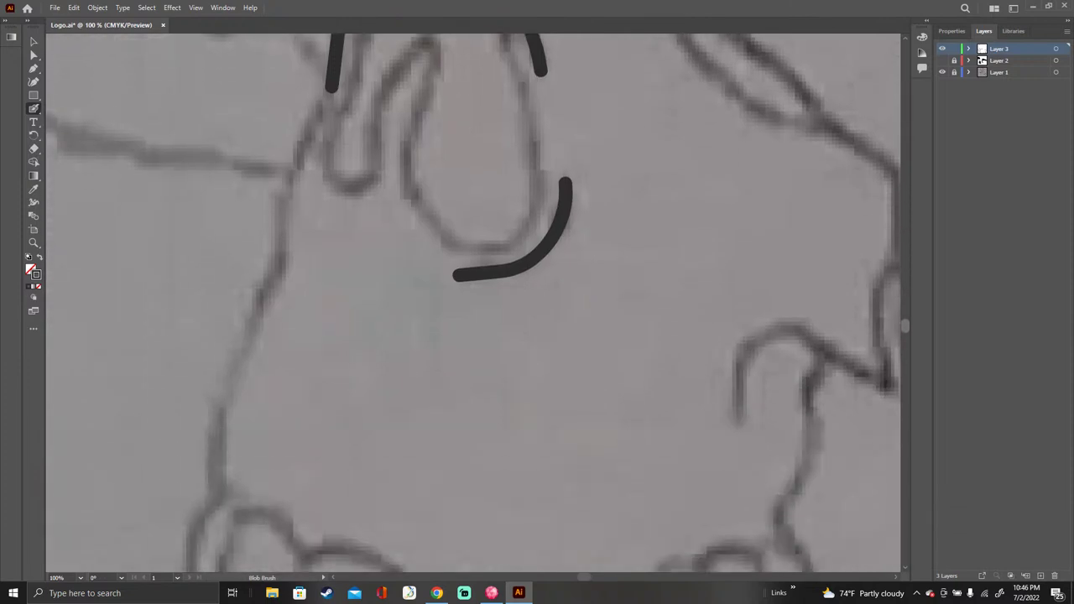
scroll(473, 303, up, 1)
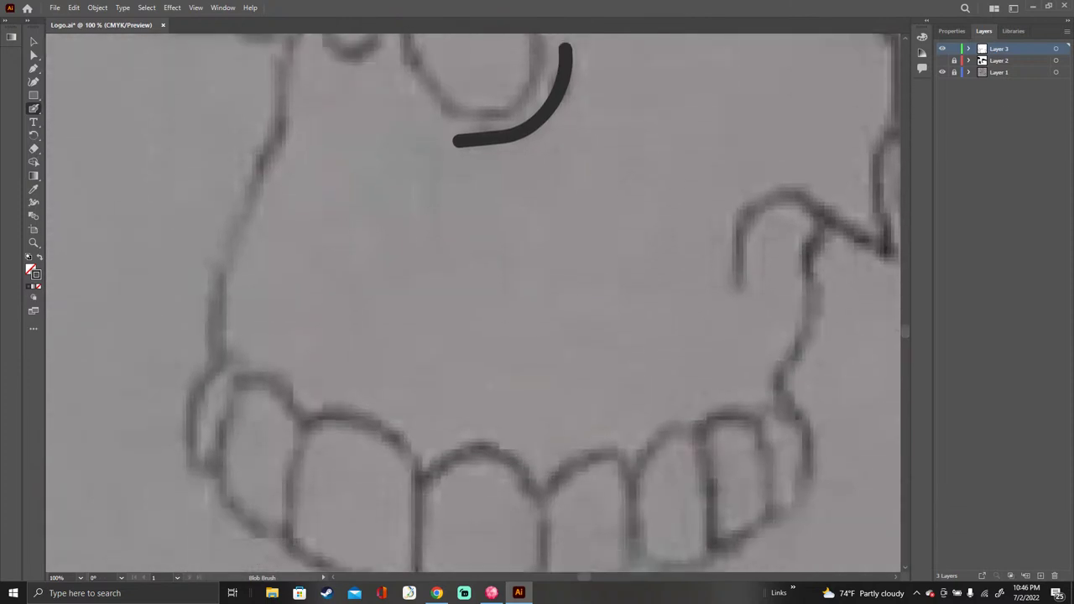
mouse_move(738, 265)
mouse_down()
mouse_move(744, 227)
mouse_move(776, 197)
mouse_move(819, 204)
mouse_move(884, 250)
mouse_up()
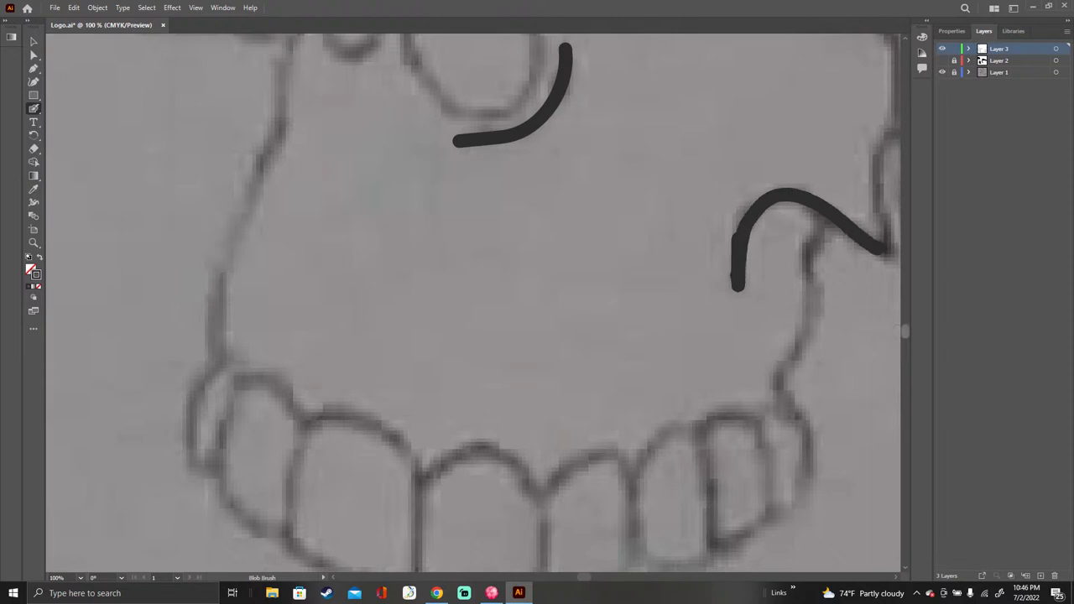
Step: Trace the rearmost tooth's outer edge and the arch, side and bottom edge of the narrow tooth beside it, at the front end of the row
scroll(540, 302, down, 5)
scroll(541, 302, up, 1)
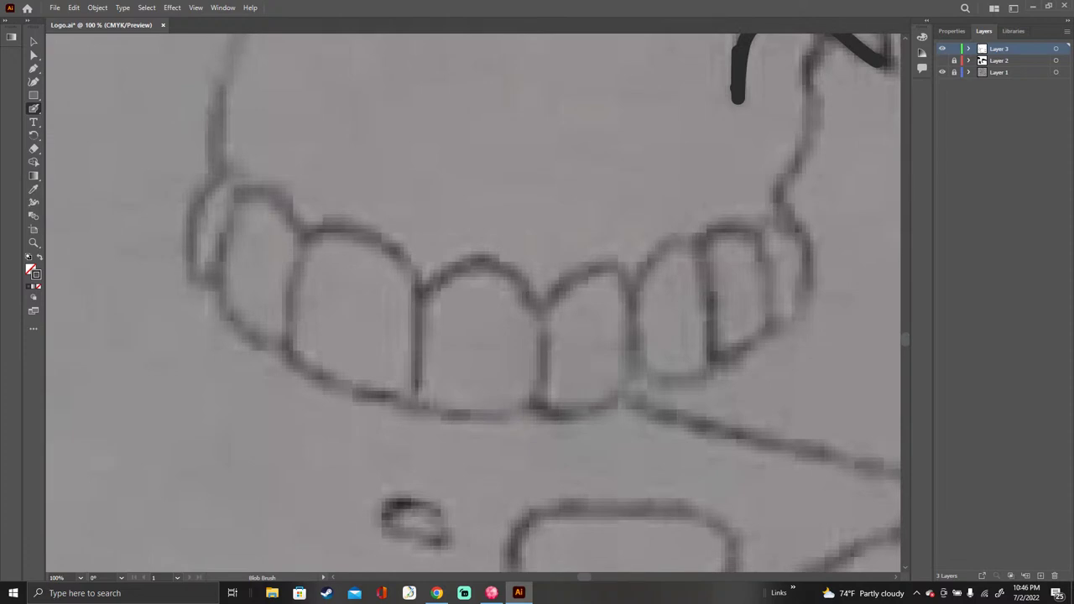
mouse_move(225, 177)
mouse_down()
mouse_move(196, 212)
mouse_move(191, 258)
mouse_move(196, 283)
mouse_move(220, 285)
mouse_up()
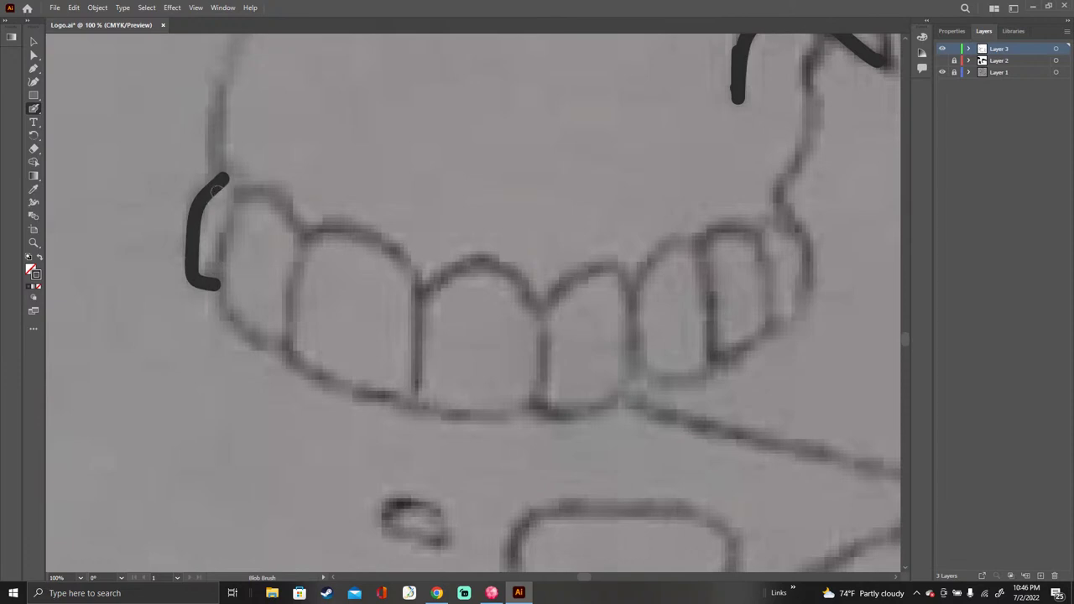
mouse_move(233, 196)
mouse_down()
mouse_move(275, 199)
mouse_move(300, 244)
mouse_up()
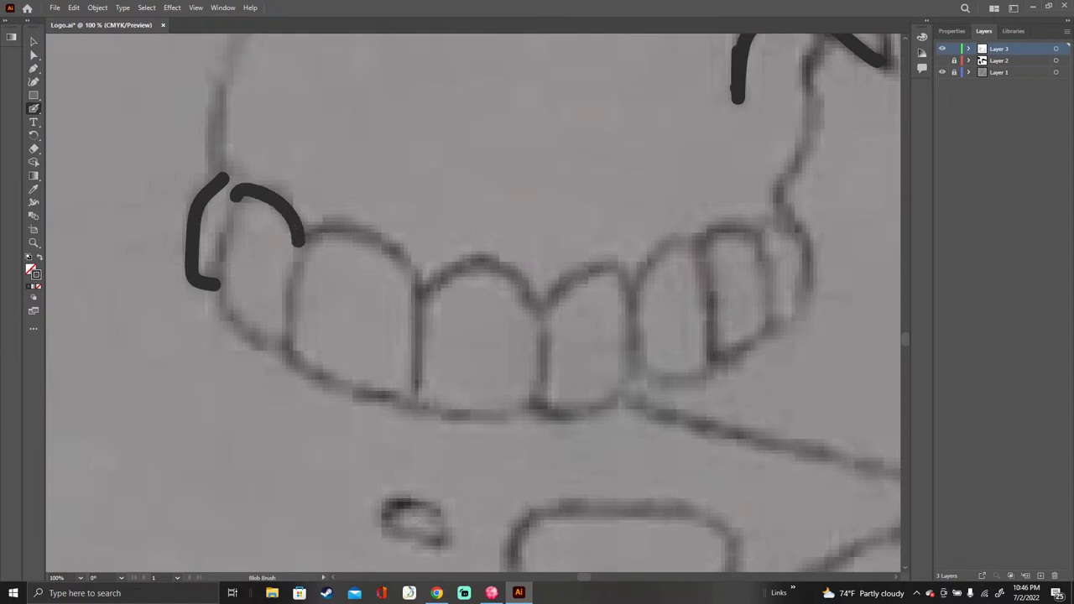
mouse_move(232, 213)
mouse_down()
mouse_move(217, 277)
mouse_move(228, 323)
mouse_move(281, 344)
mouse_up()
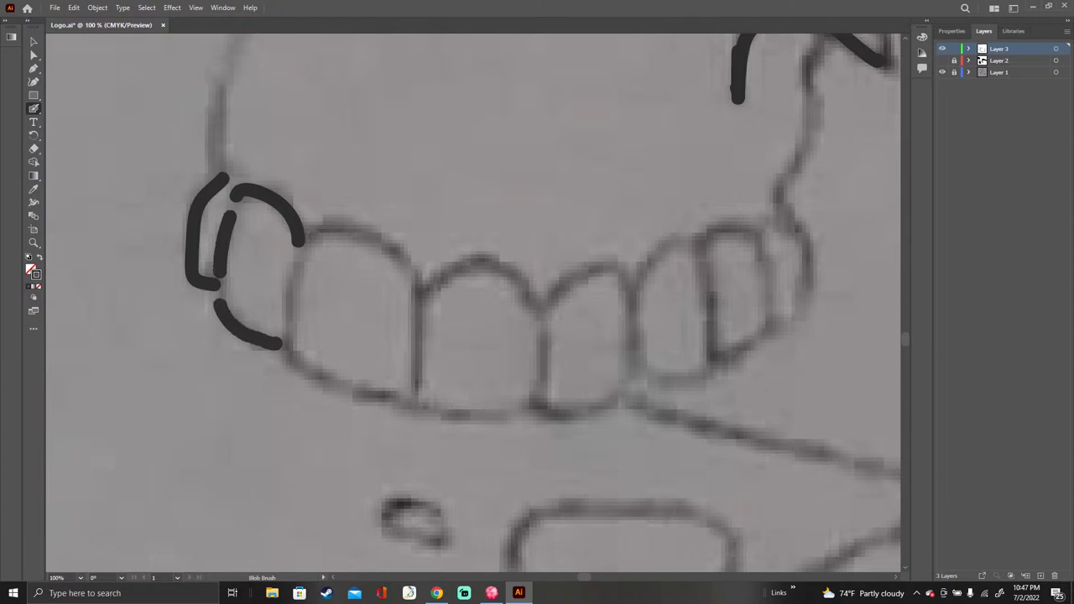
Step: Trace the gum arch, both side lines and bottom edge of the wide tooth next to the narrow one
mouse_move(296, 244)
mouse_down()
mouse_move(329, 222)
mouse_move(367, 230)
mouse_move(407, 261)
mouse_move(417, 292)
mouse_up()
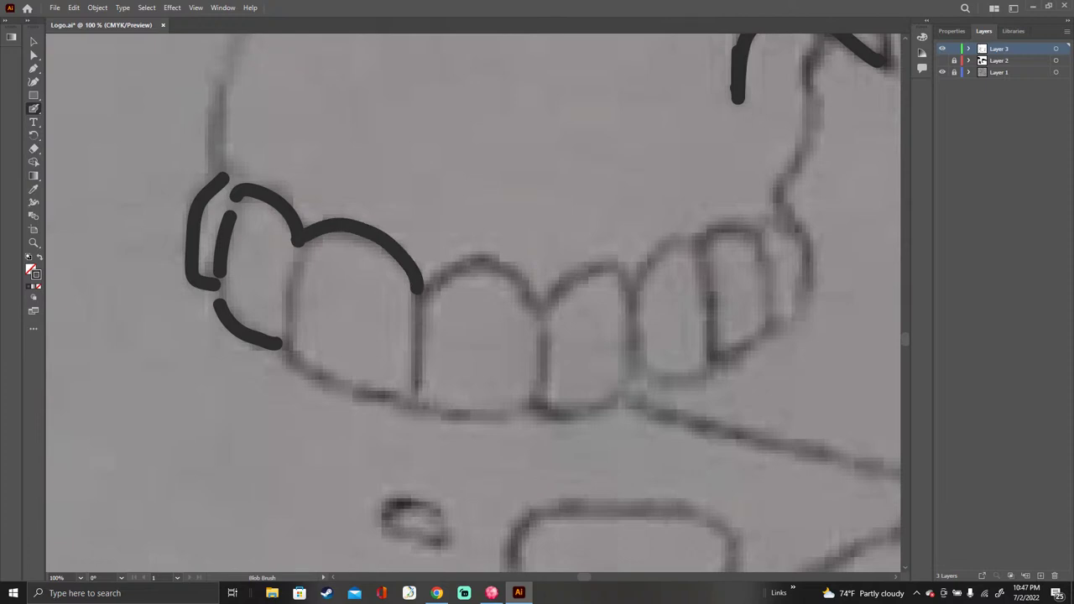
mouse_move(293, 263)
mouse_down()
mouse_move(288, 335)
mouse_move(305, 370)
mouse_move(408, 402)
mouse_up()
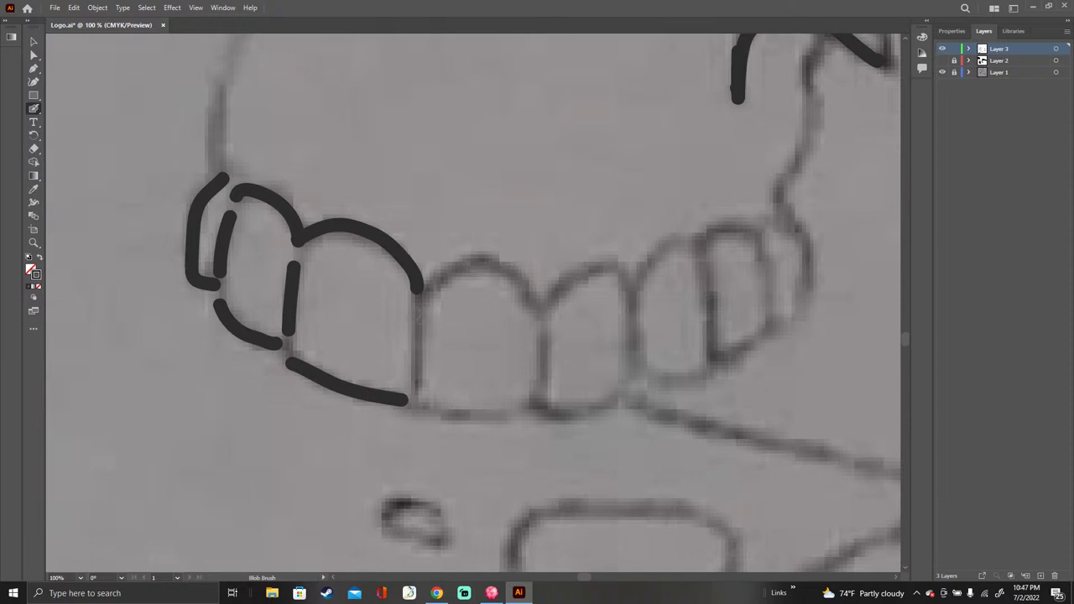
drag(417, 307, 417, 387)
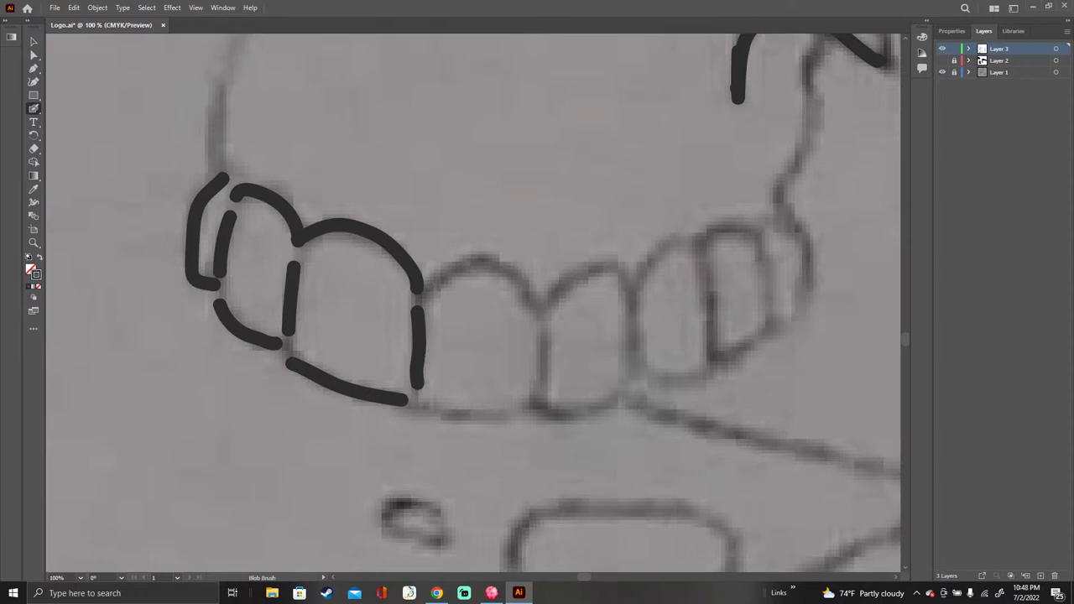
Step: Trace the middle tooth's rounded gum arch, curved bottom edge and far side line
mouse_move(417, 292)
mouse_down()
mouse_move(461, 260)
mouse_move(495, 257)
mouse_move(544, 315)
mouse_up()
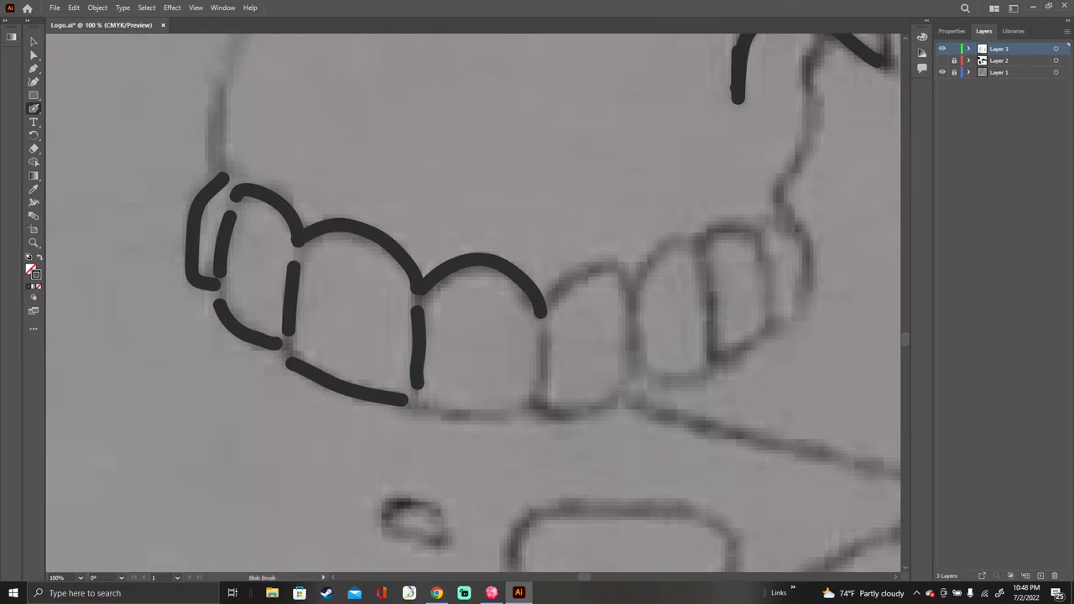
mouse_move(419, 404)
mouse_down()
mouse_move(479, 417)
mouse_move(541, 409)
mouse_up()
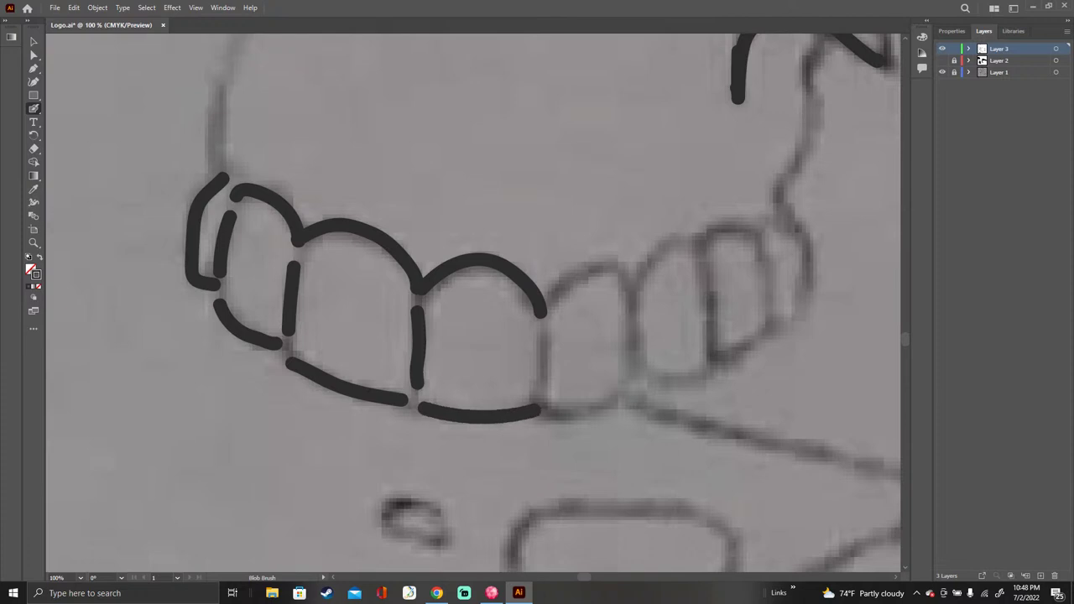
drag(543, 329, 542, 396)
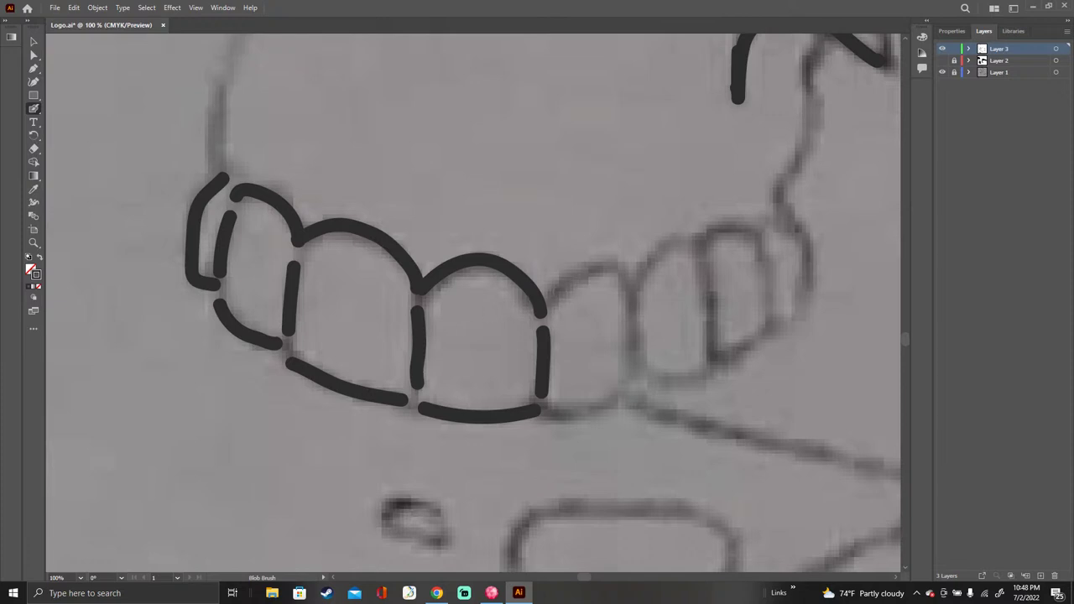
Step: Trace the gum arches, bottom edges, dividers and outer edge of the remaining teeth, up to the back end below the cheekbone
mouse_move(538, 312)
mouse_down()
mouse_move(596, 267)
mouse_move(620, 268)
mouse_move(632, 297)
mouse_move(632, 281)
mouse_move(671, 244)
mouse_move(702, 257)
mouse_move(709, 235)
mouse_move(738, 225)
mouse_move(758, 239)
mouse_move(776, 212)
mouse_move(804, 245)
mouse_move(805, 287)
mouse_move(794, 320)
mouse_move(775, 328)
mouse_up()
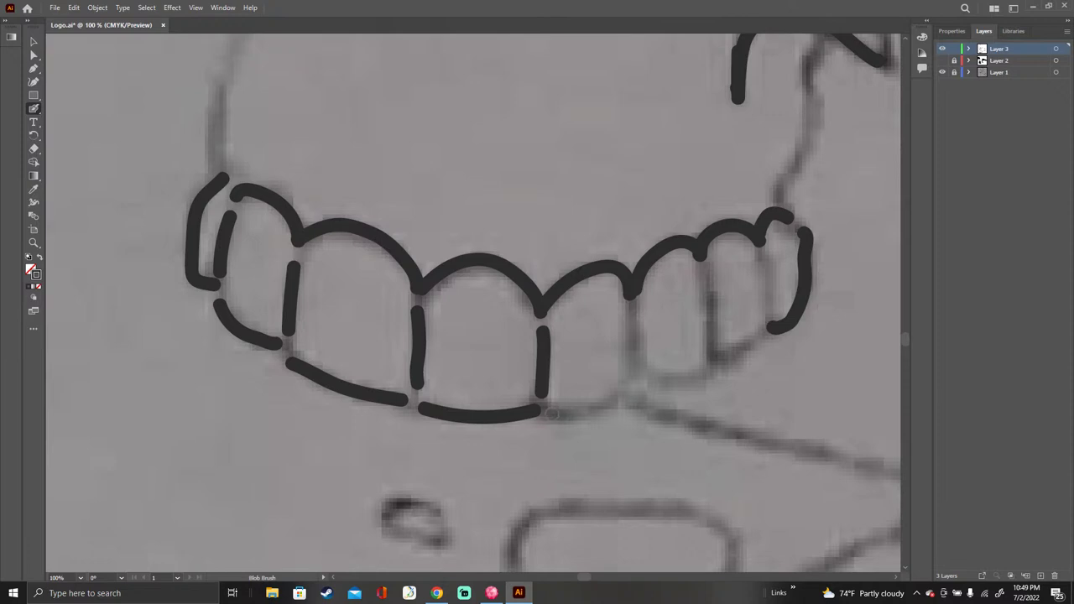
mouse_move(554, 413)
mouse_down()
mouse_move(586, 415)
mouse_move(636, 387)
mouse_up()
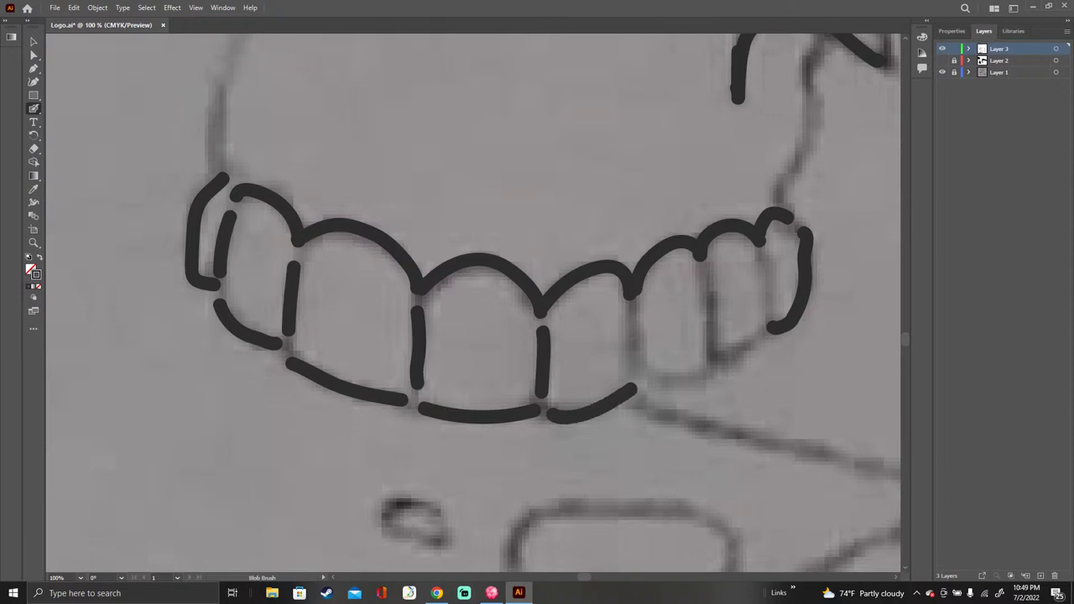
mouse_move(634, 311)
mouse_down()
mouse_move(634, 370)
mouse_move(663, 383)
mouse_move(701, 374)
mouse_move(769, 326)
mouse_up()
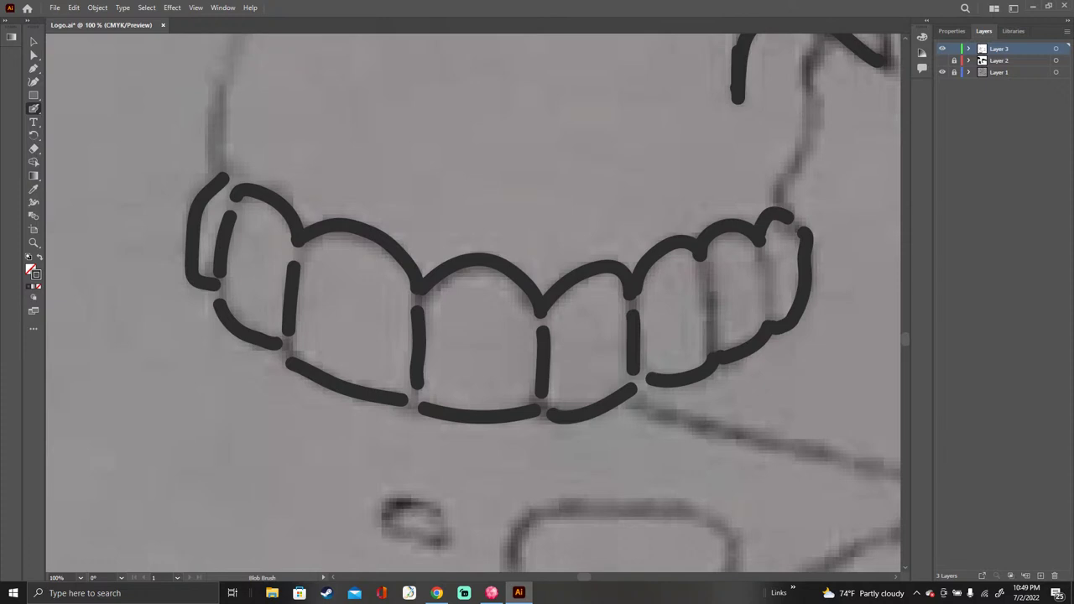
drag(763, 256, 768, 310)
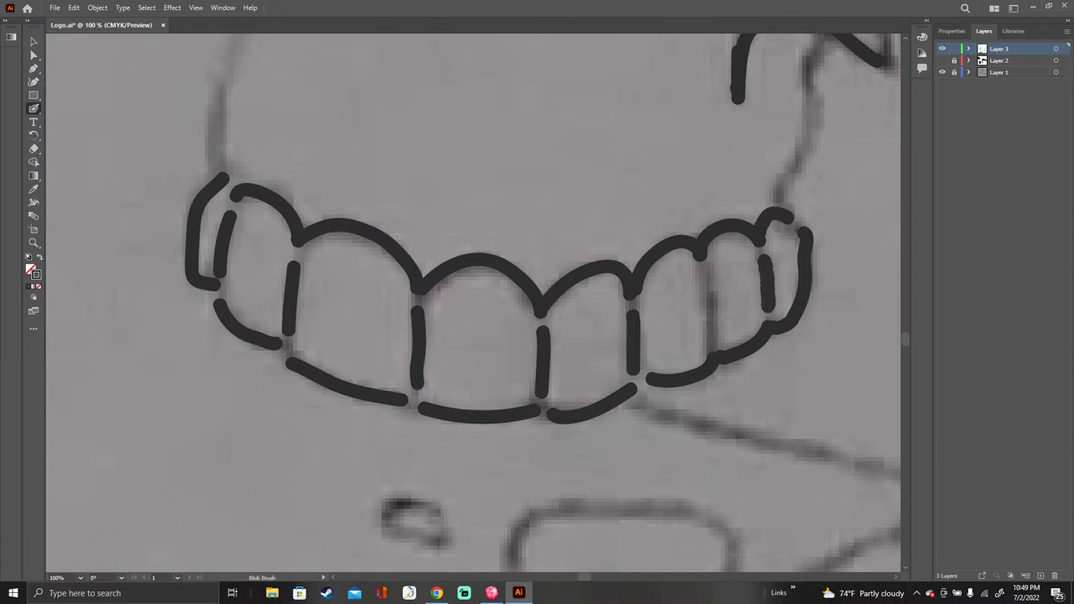
drag(706, 268, 709, 340)
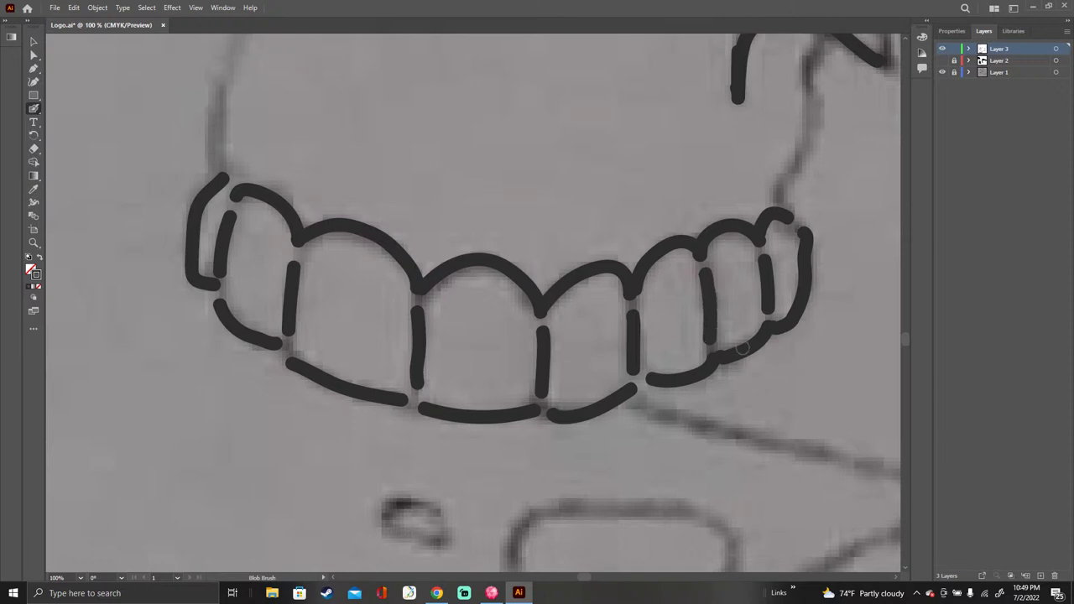
click(743, 348)
Step: Show Layer 2, lock Layer 3, and add a new layer directly beneath Layer 3
click(80, 577)
click(101, 566)
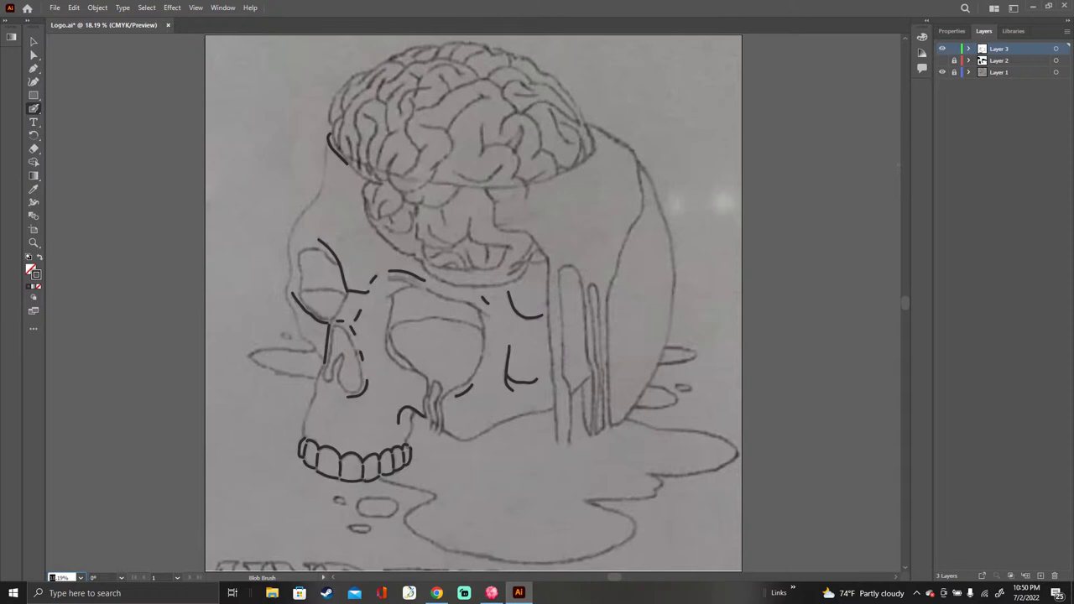
click(942, 60)
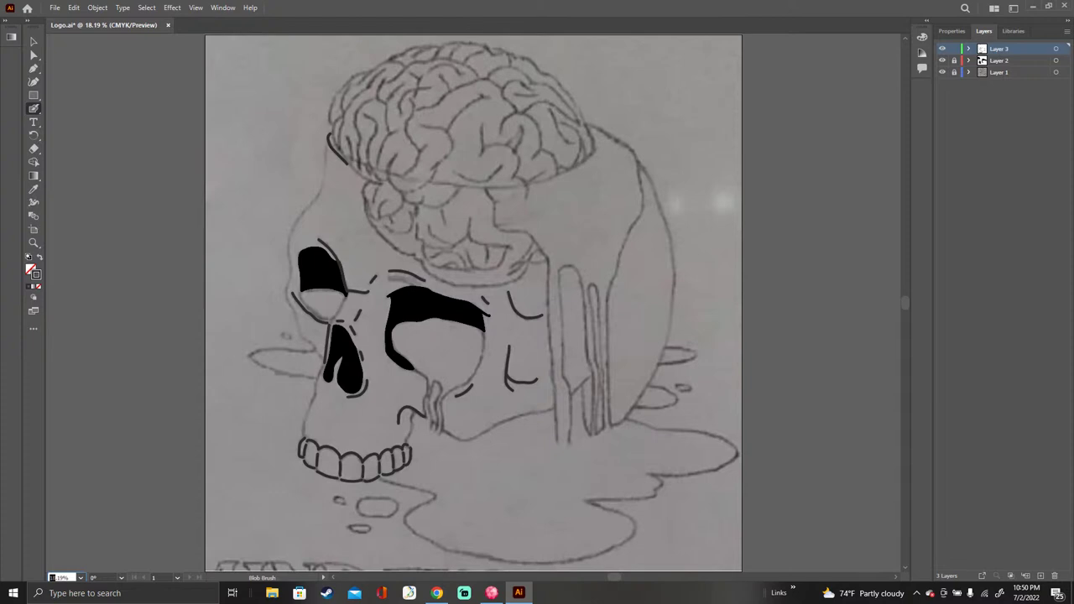
click(1041, 575)
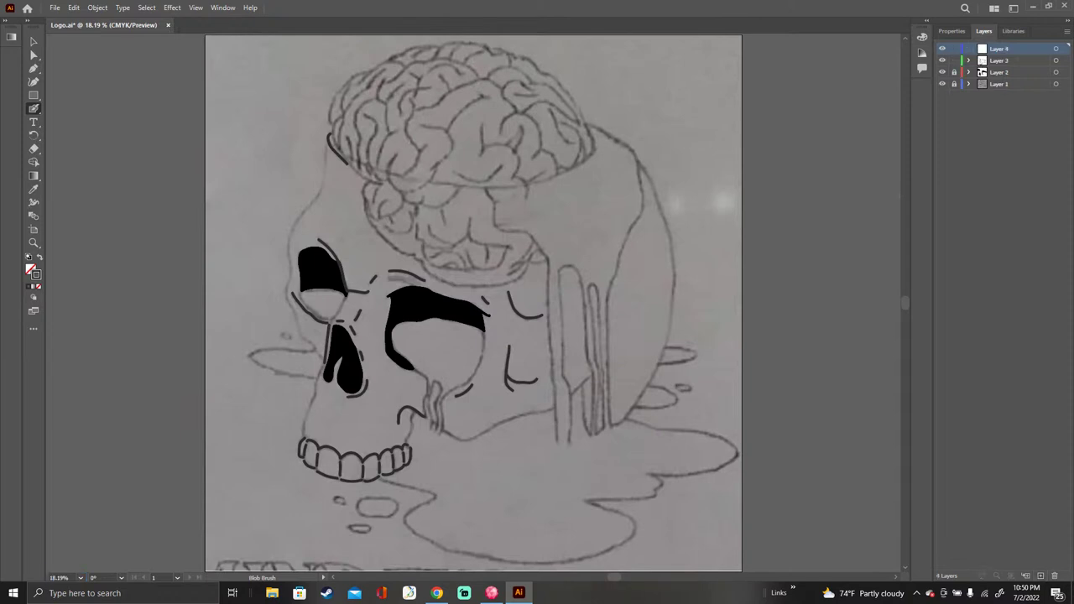
click(954, 60)
drag(1007, 48, 1006, 66)
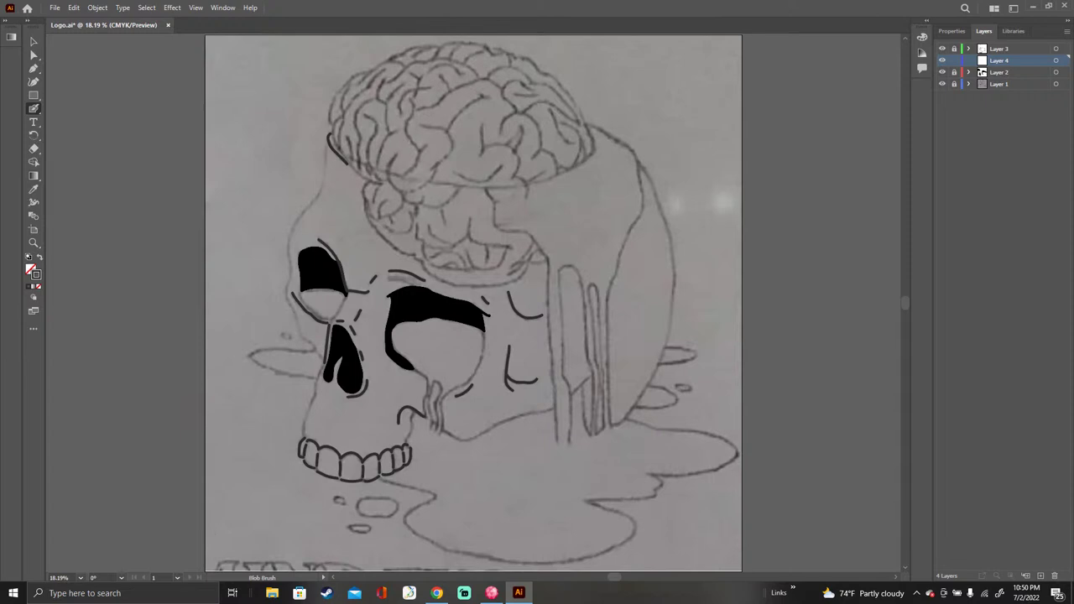
Step: Set the brush's stroke color to dark grey 333333
key(ctrl+equal)
key(ctrl+equal)
key(ctrl+equal)
key(ctrl+equal)
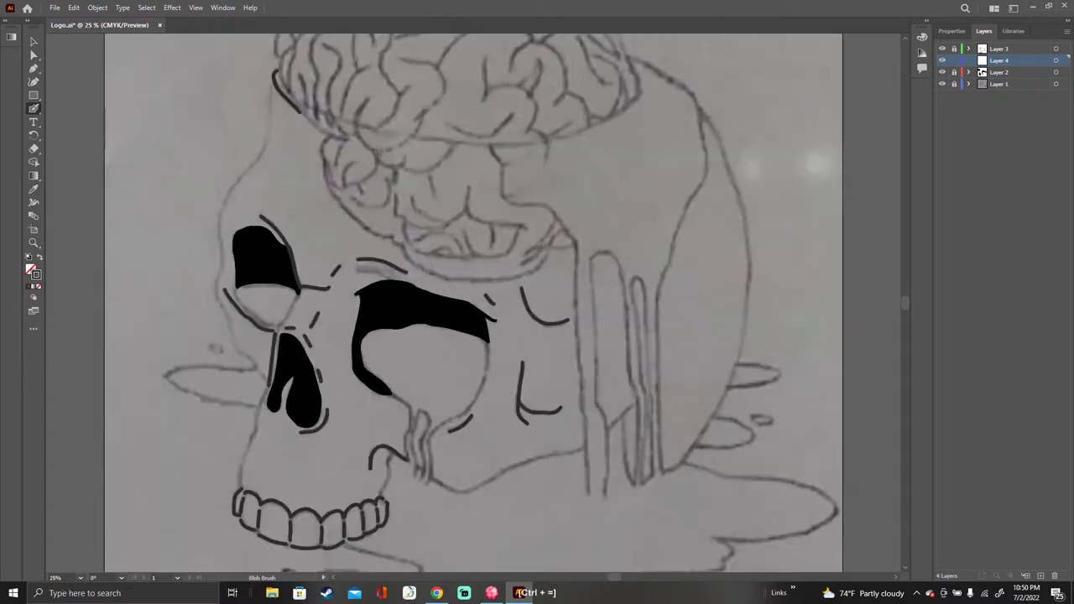
key(ctrl+equal)
key(ctrl+equal)
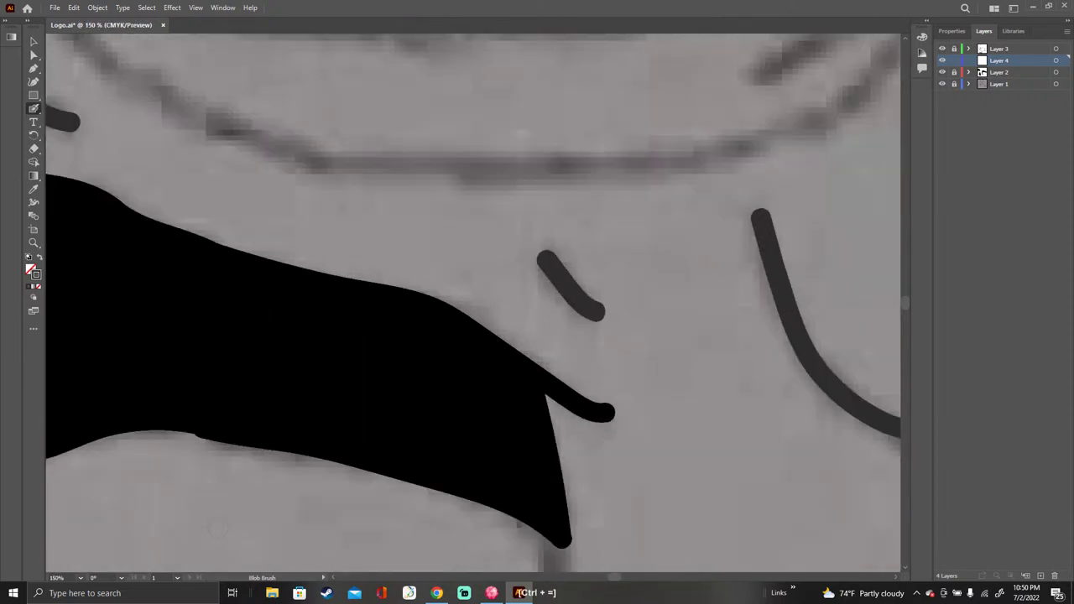
key(ctrl+minus)
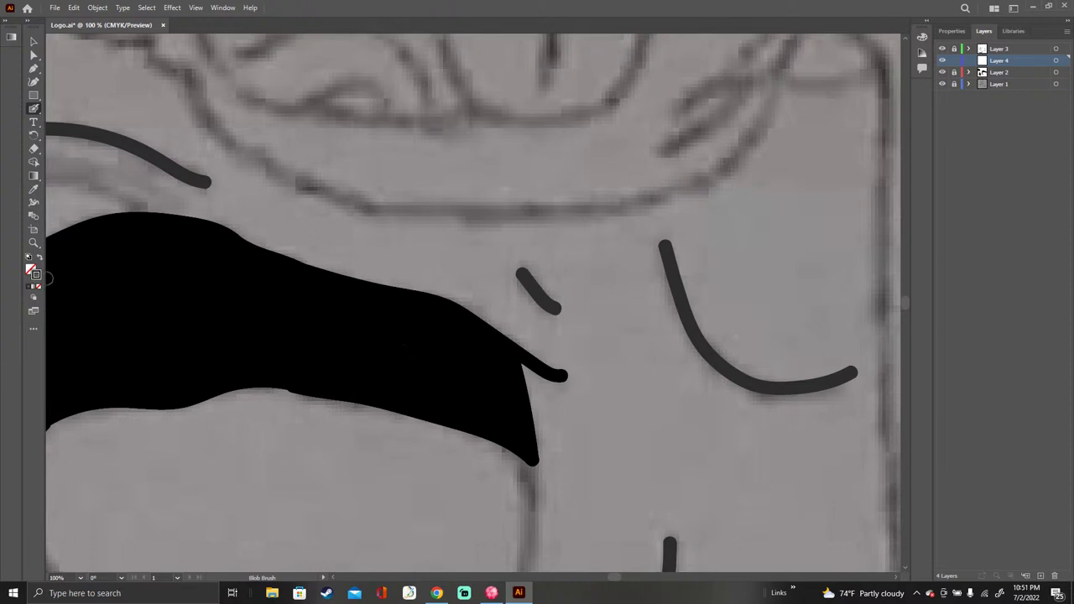
double_click(39, 276)
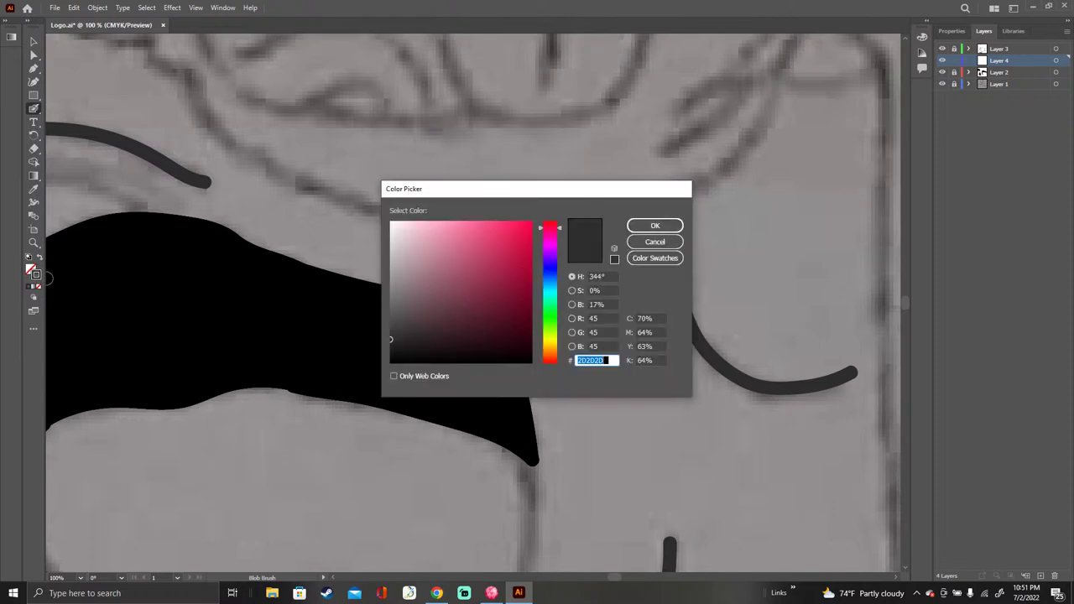
text(333333)
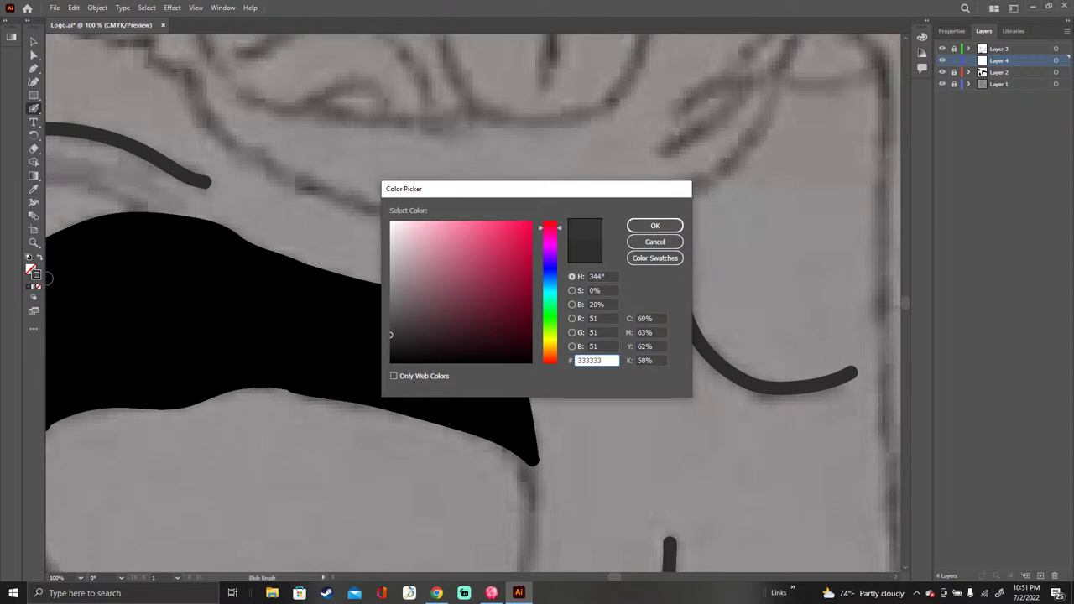
key(Return)
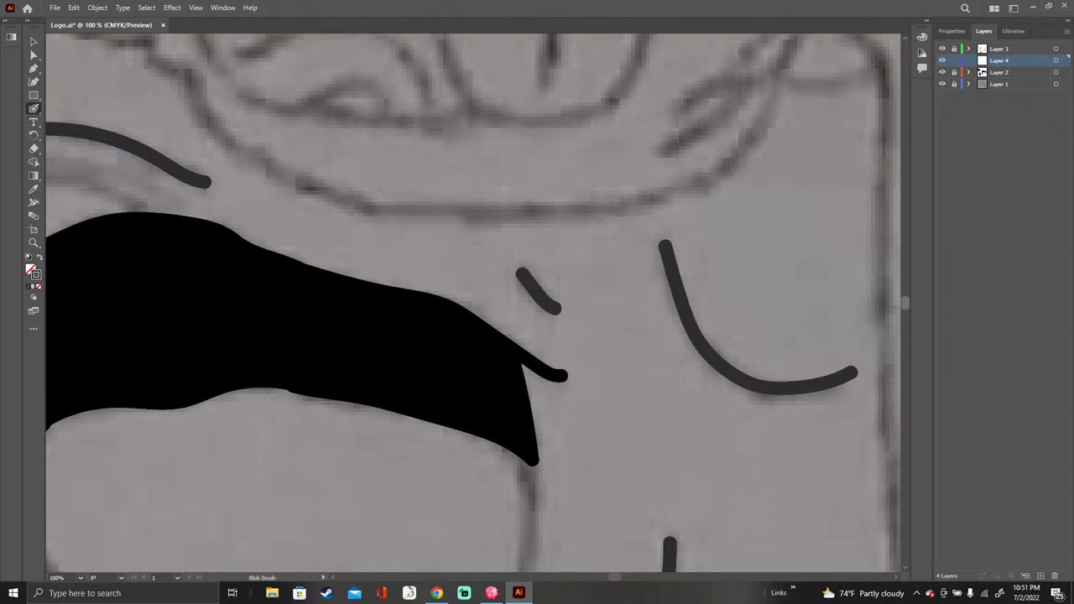
Step: Trace the closed outline of the long rounded drip below the larger eye socket on Layer 4
scroll(473, 303, down, 12)
scroll(473, 303, up, 2)
scroll(473, 303, down, 3)
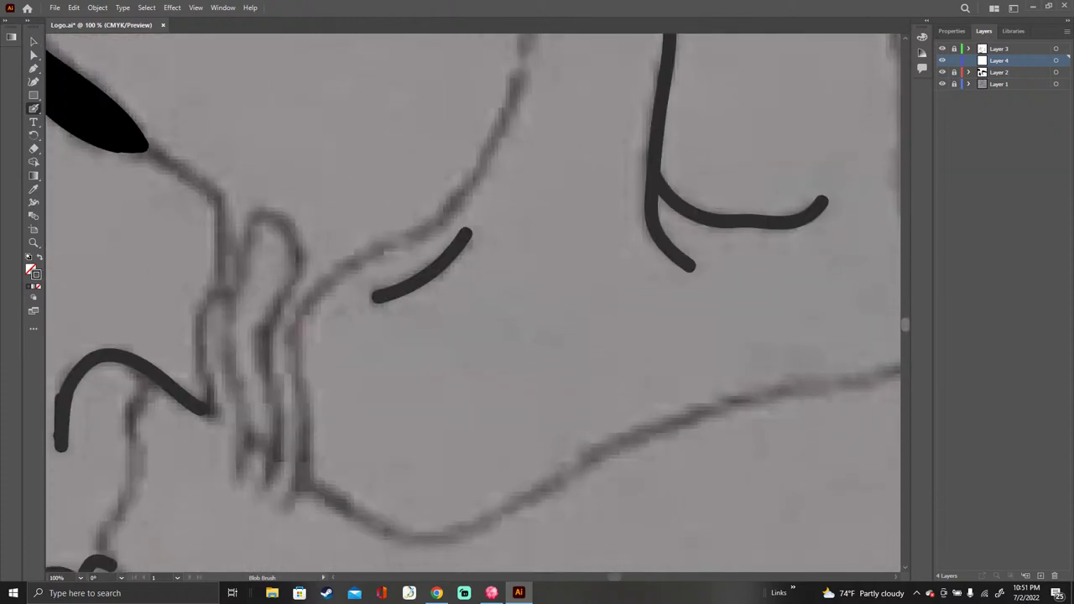
scroll(473, 303, up, 6)
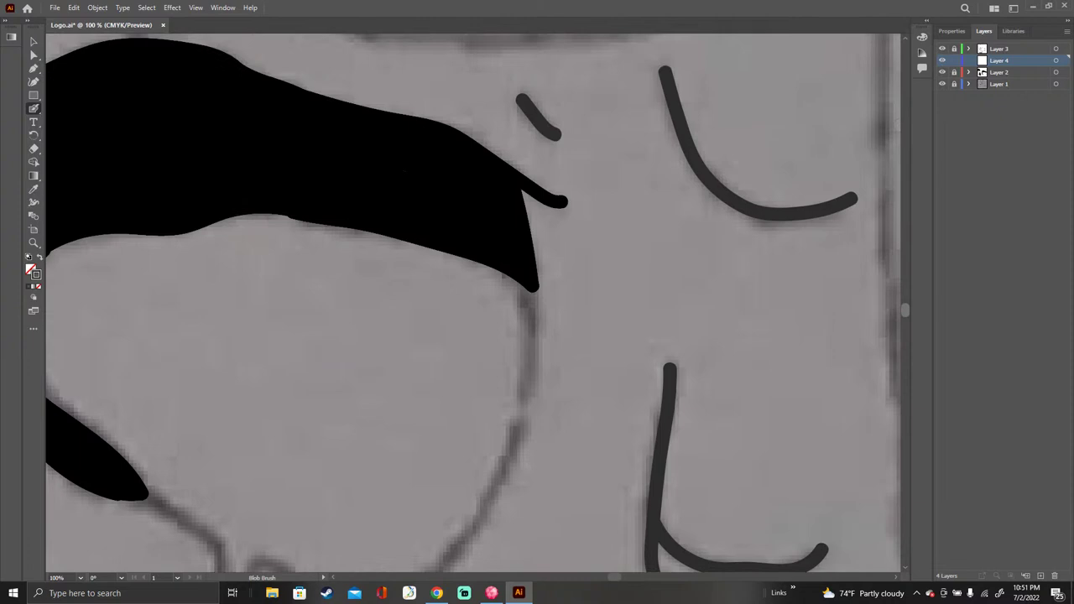
scroll(473, 303, down, 2)
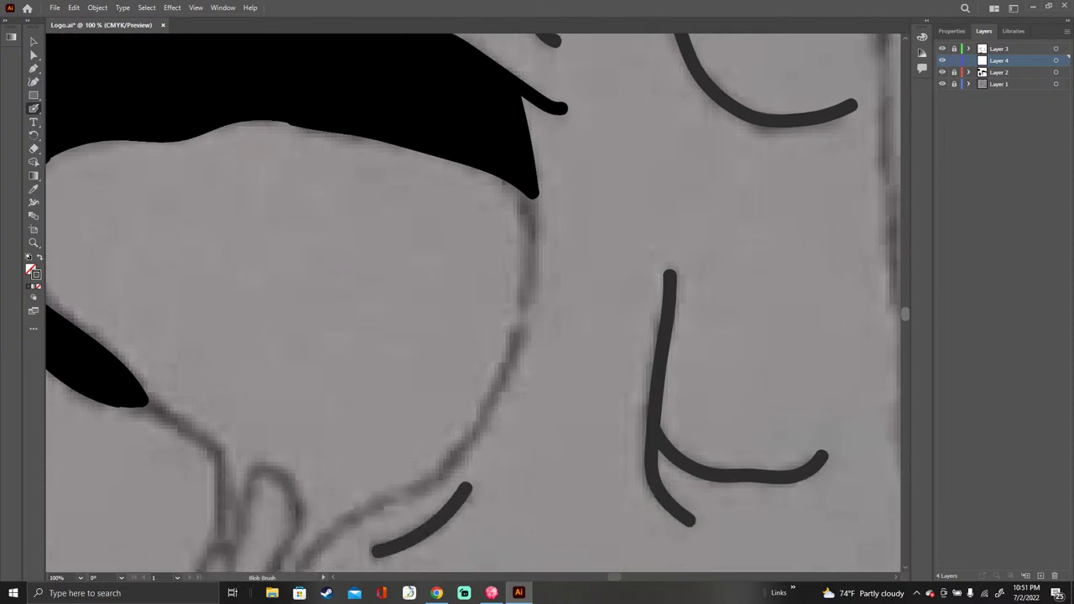
scroll(472, 303, down, 7)
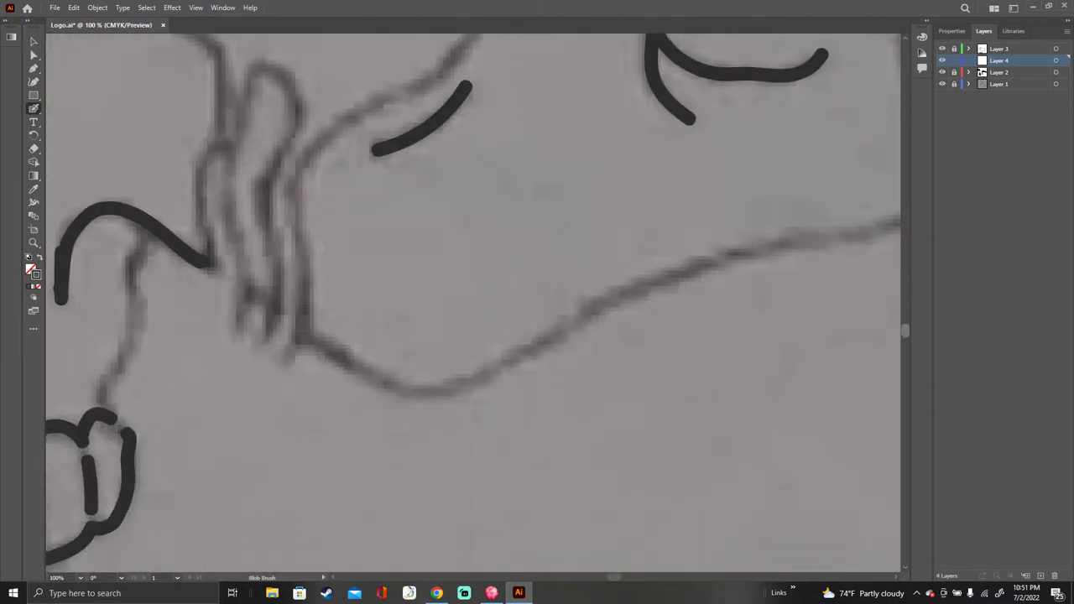
scroll(472, 303, up, 1)
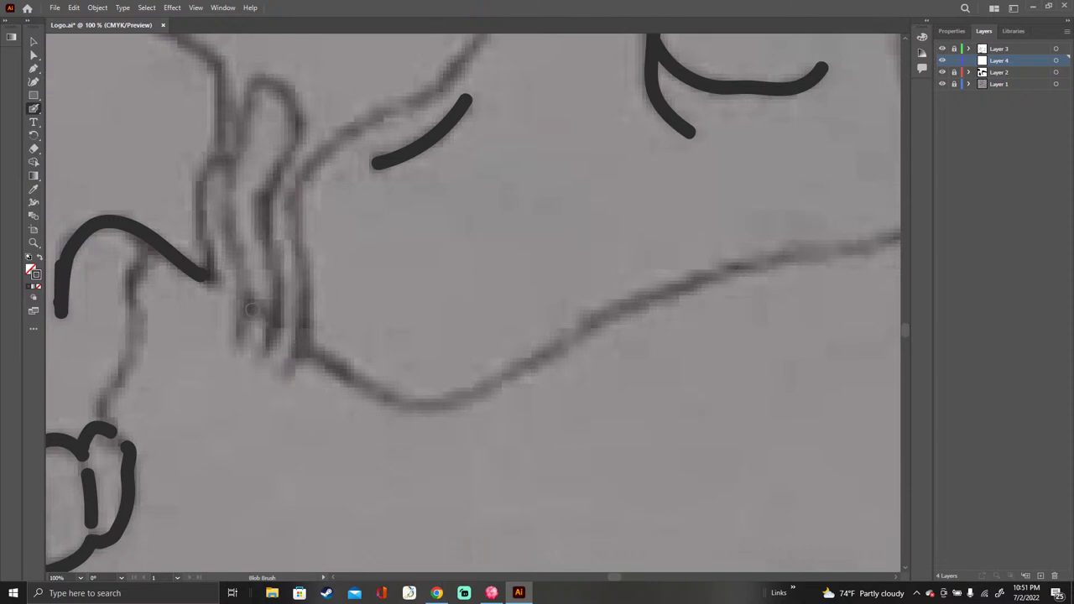
mouse_move(250, 310)
mouse_down()
mouse_move(266, 313)
mouse_move(268, 302)
mouse_move(260, 191)
mouse_move(294, 130)
mouse_move(283, 91)
mouse_move(267, 76)
mouse_move(249, 94)
mouse_move(237, 214)
mouse_move(251, 309)
mouse_up()
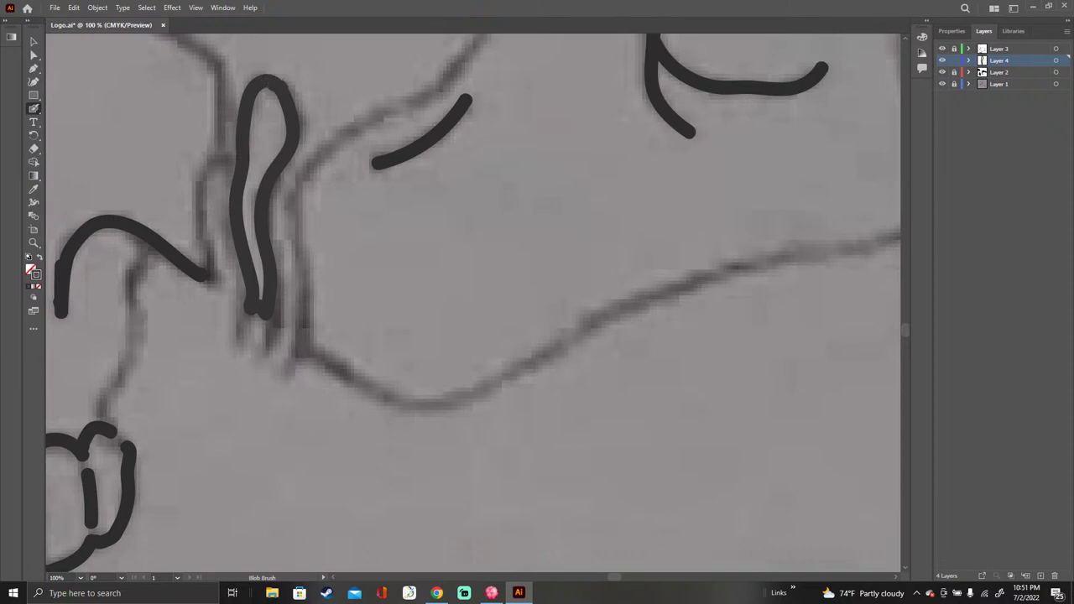
Step: Thicken the outer edge of the drip below the larger eye socket and fill its inside solid with the brush
mouse_move(272, 84)
mouse_down()
mouse_move(295, 98)
mouse_move(304, 131)
mouse_move(272, 203)
mouse_move(271, 238)
mouse_up()
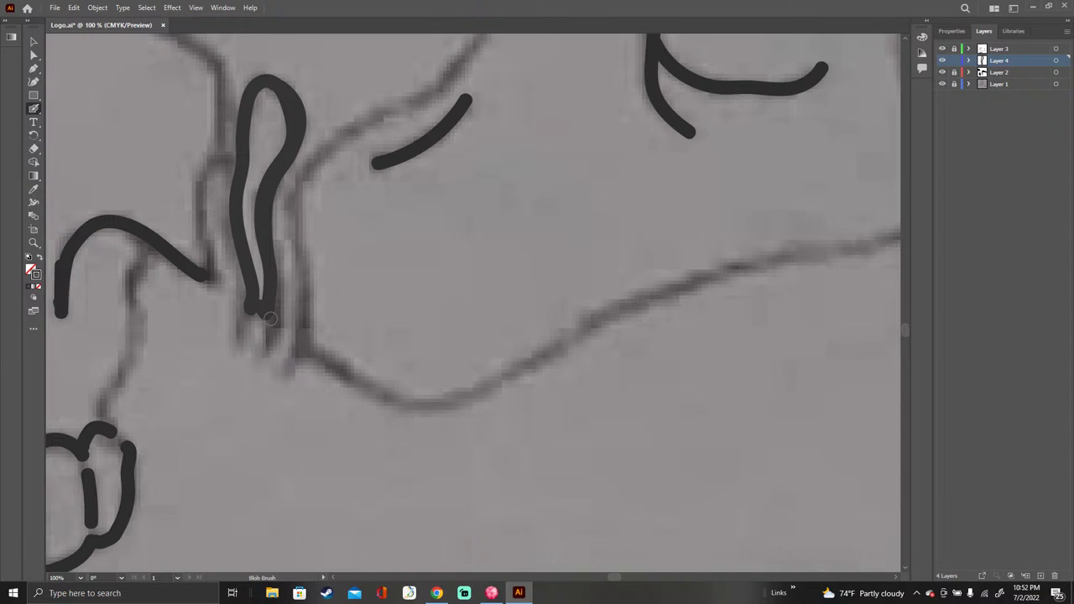
click(270, 318)
mouse_move(259, 91)
mouse_down()
mouse_move(274, 107)
mouse_move(276, 97)
mouse_move(280, 123)
mouse_move(279, 147)
mouse_move(260, 101)
mouse_move(268, 146)
mouse_move(251, 222)
mouse_move(260, 297)
mouse_up()
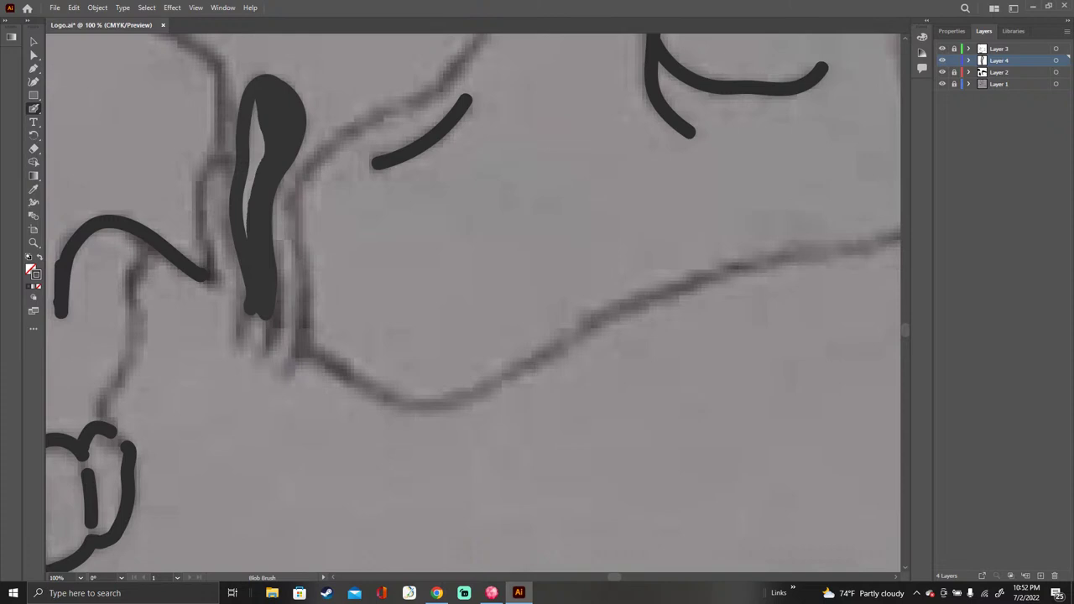
mouse_move(245, 227)
mouse_down()
mouse_move(254, 109)
mouse_move(251, 157)
mouse_up()
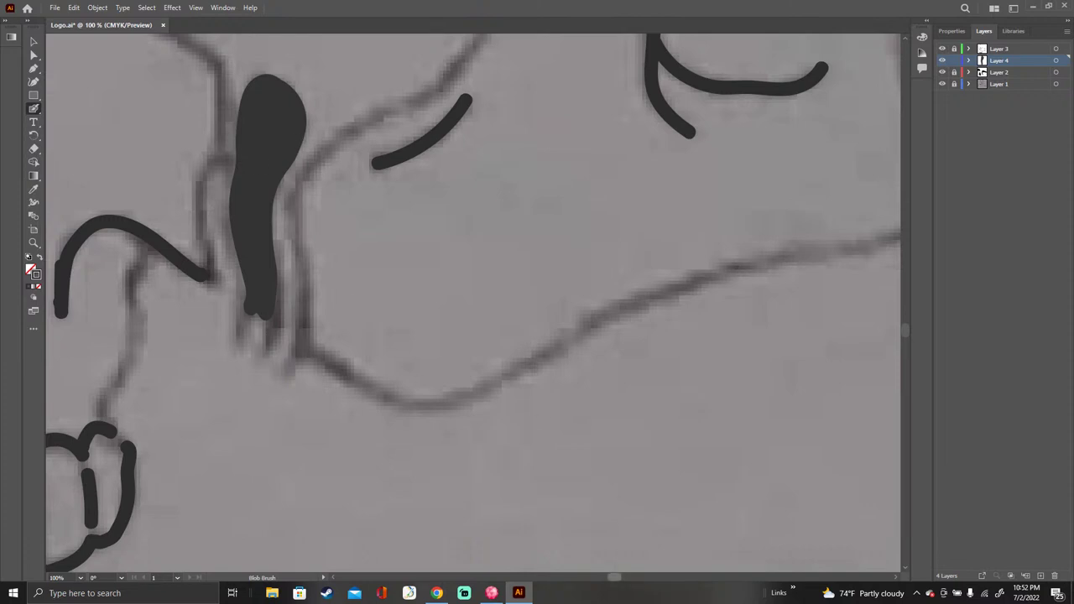
drag(613, 577, 590, 576)
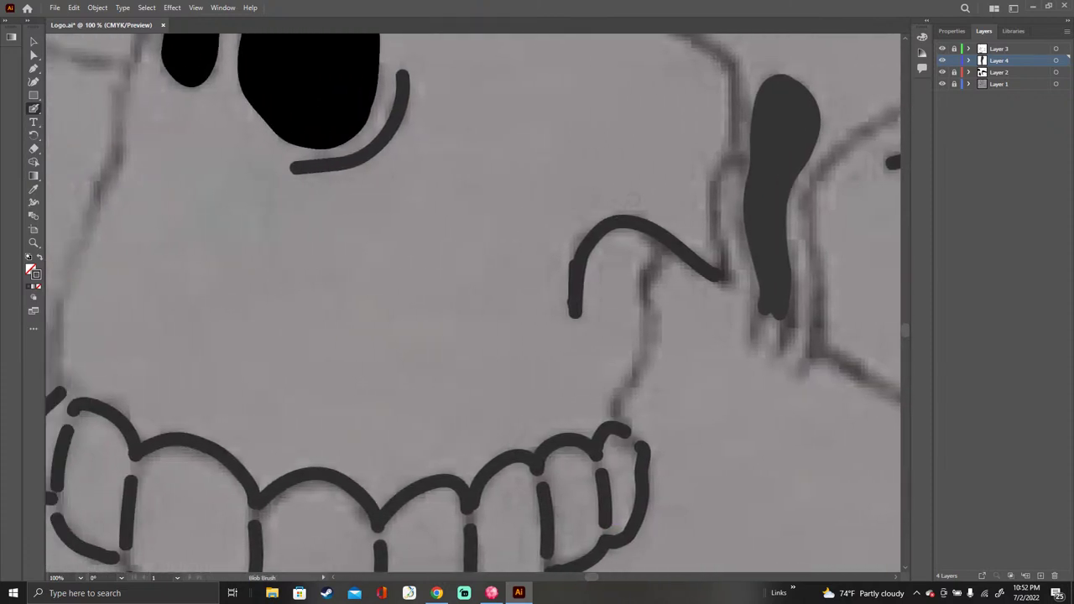
Step: Trace the jaw edge from the cheek curve down to the upper back teeth and fill the area inside it with dark grey
mouse_move(636, 217)
mouse_down()
mouse_move(606, 215)
mouse_move(586, 232)
mouse_move(563, 310)
mouse_move(579, 324)
mouse_move(590, 260)
mouse_move(616, 235)
mouse_move(636, 232)
mouse_move(673, 259)
mouse_move(640, 294)
mouse_move(651, 305)
mouse_move(651, 361)
mouse_move(618, 411)
mouse_move(640, 440)
mouse_up()
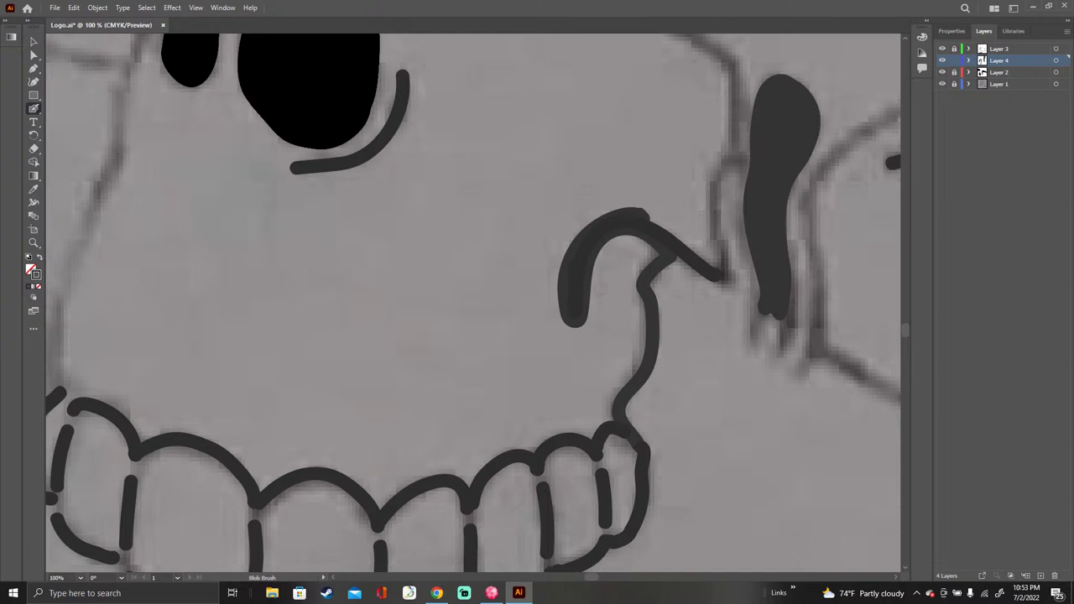
mouse_move(587, 331)
mouse_down()
mouse_move(606, 251)
mouse_move(608, 277)
mouse_move(637, 247)
mouse_move(655, 255)
mouse_move(631, 285)
mouse_move(640, 340)
mouse_move(627, 377)
mouse_up()
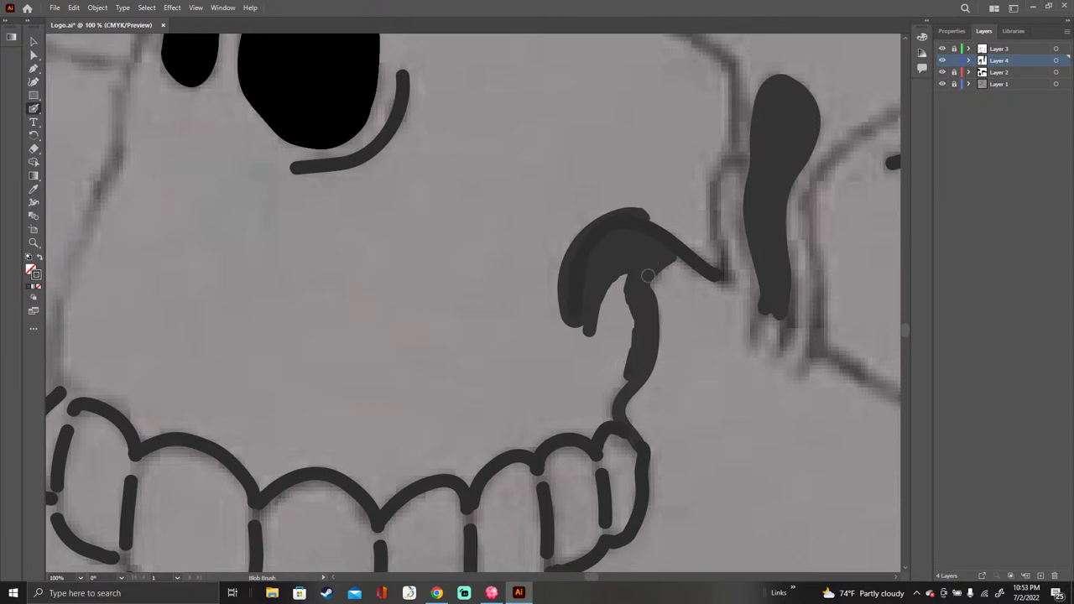
mouse_move(626, 273)
mouse_down()
mouse_move(616, 308)
mouse_move(620, 374)
mouse_move(588, 436)
mouse_up()
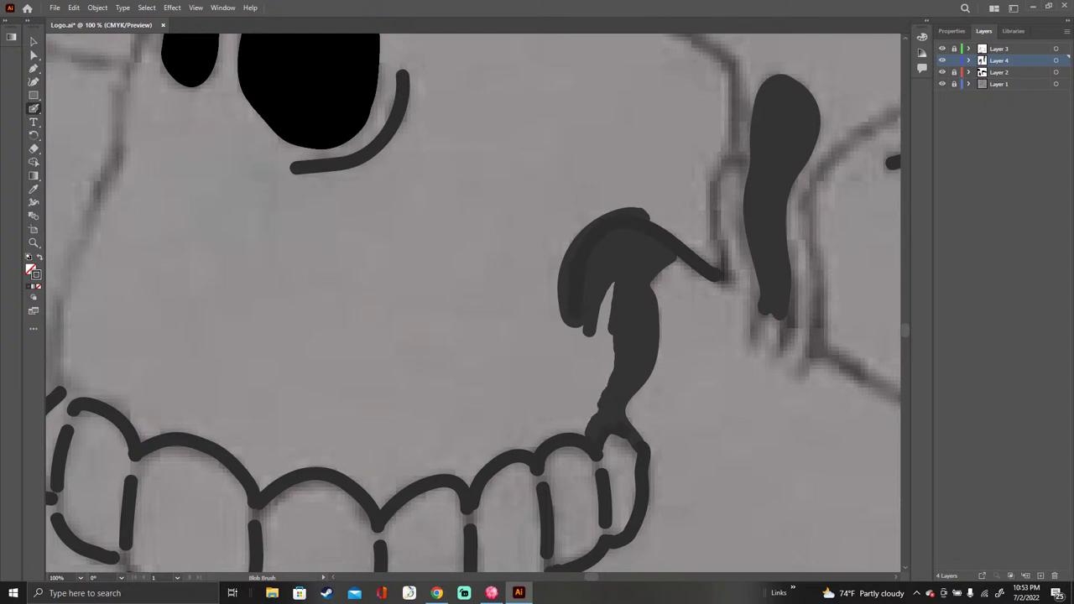
mouse_move(605, 390)
mouse_down()
mouse_move(610, 290)
mouse_move(583, 435)
mouse_move(602, 337)
mouse_up()
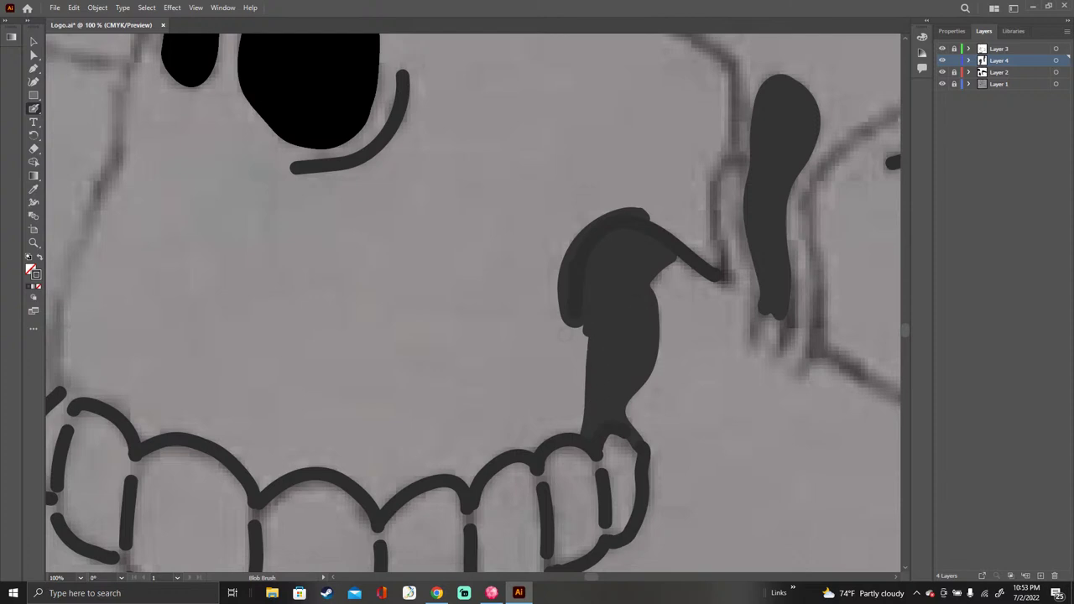
mouse_move(565, 321)
mouse_down()
mouse_move(560, 334)
mouse_move(581, 338)
mouse_move(576, 428)
mouse_move(530, 448)
mouse_move(572, 415)
mouse_move(572, 361)
mouse_move(562, 415)
mouse_move(556, 299)
mouse_move(571, 261)
mouse_up()
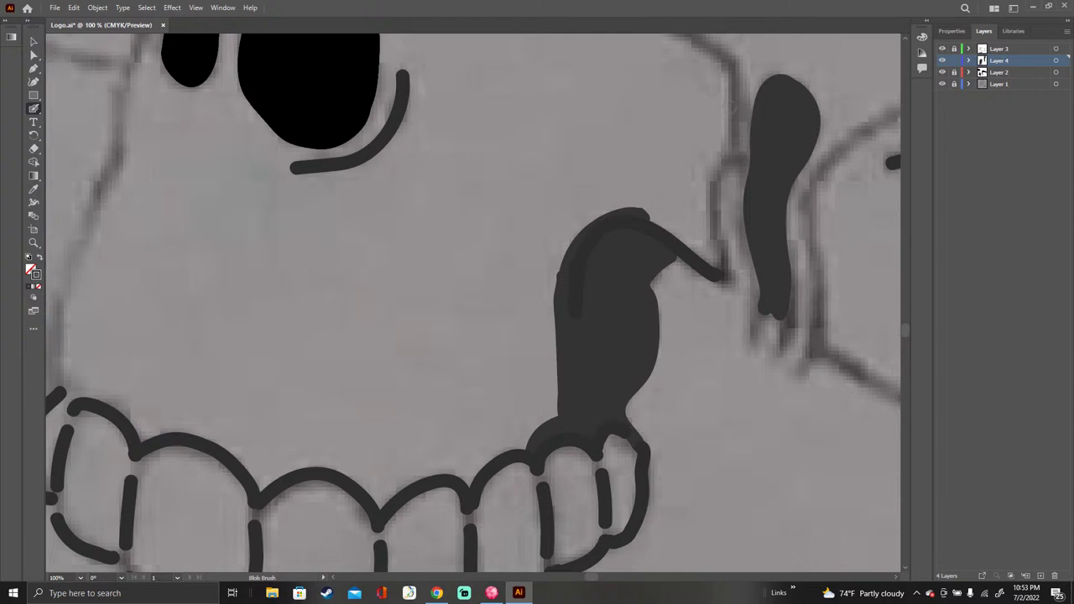
Step: Trace the cheekbone edge from the larger eye socket's lower tip to the cheek curve and start filling its lower corner
scroll(473, 304, up, 5)
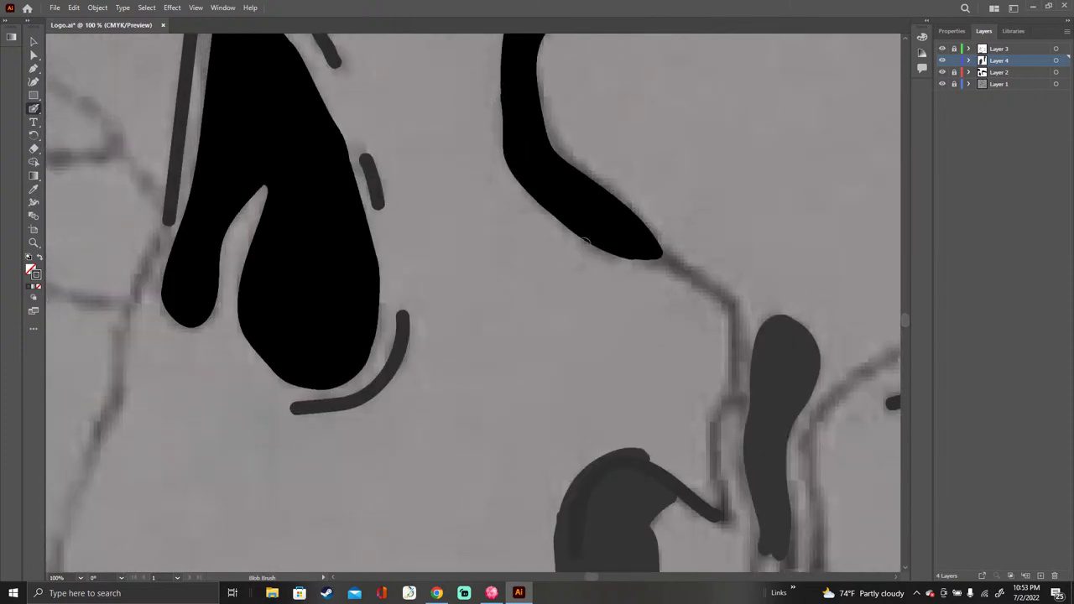
mouse_move(581, 241)
mouse_down()
mouse_move(675, 266)
mouse_move(721, 307)
mouse_move(722, 389)
mouse_move(709, 420)
mouse_move(726, 507)
mouse_up()
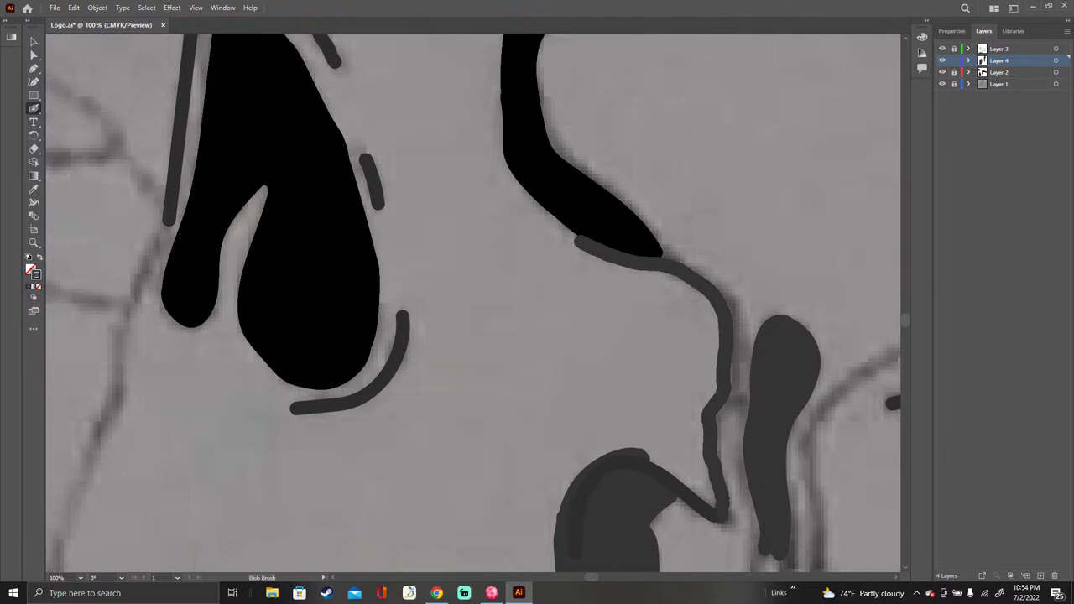
drag(722, 509, 716, 500)
mouse_move(641, 454)
mouse_down()
mouse_move(721, 519)
mouse_move(696, 410)
mouse_up()
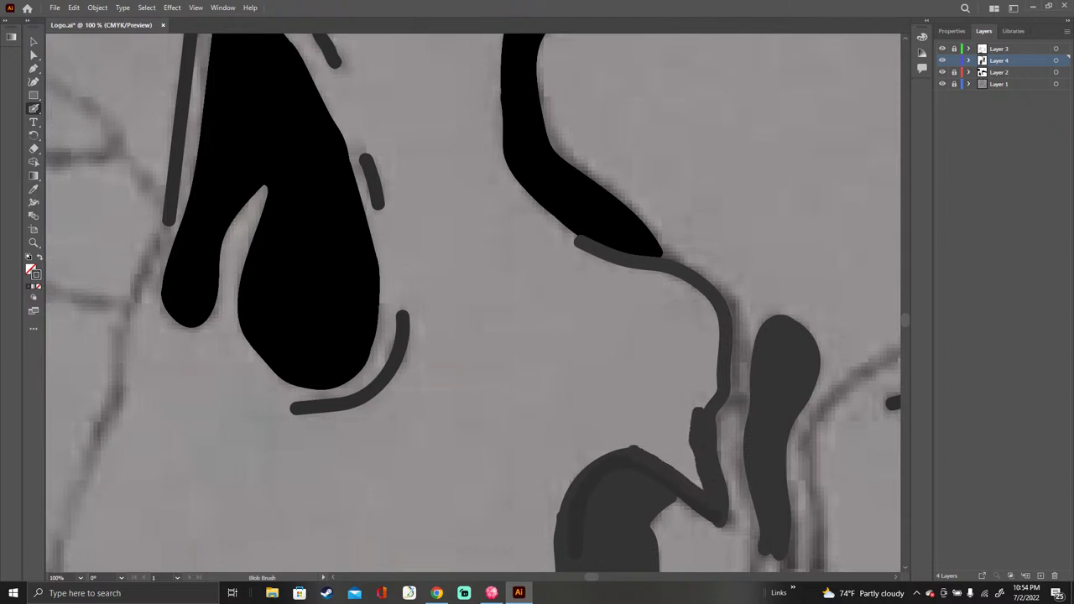
mouse_move(698, 453)
mouse_down()
mouse_move(703, 484)
mouse_move(690, 418)
mouse_move(689, 475)
mouse_move(686, 412)
mouse_move(678, 473)
mouse_move(667, 428)
mouse_move(661, 458)
mouse_move(648, 424)
mouse_move(636, 446)
mouse_move(627, 437)
mouse_up()
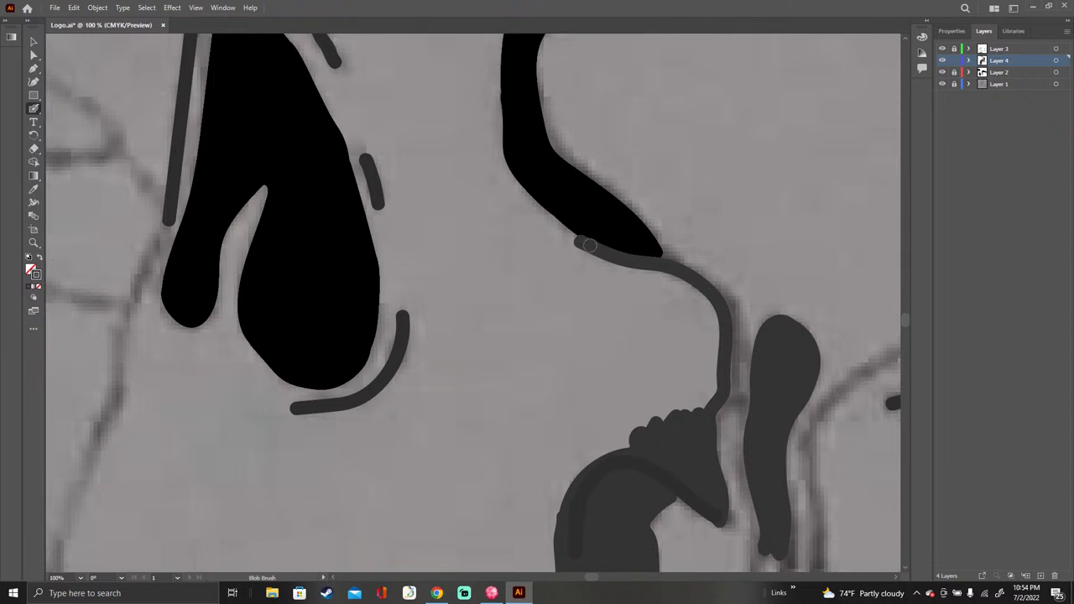
Step: Shade along the lower edge of the larger eye socket's drip and move Layer 4 beneath Layer 2
mouse_move(509, 167)
mouse_down()
mouse_move(586, 248)
mouse_move(533, 210)
mouse_move(504, 156)
mouse_move(505, 59)
mouse_up()
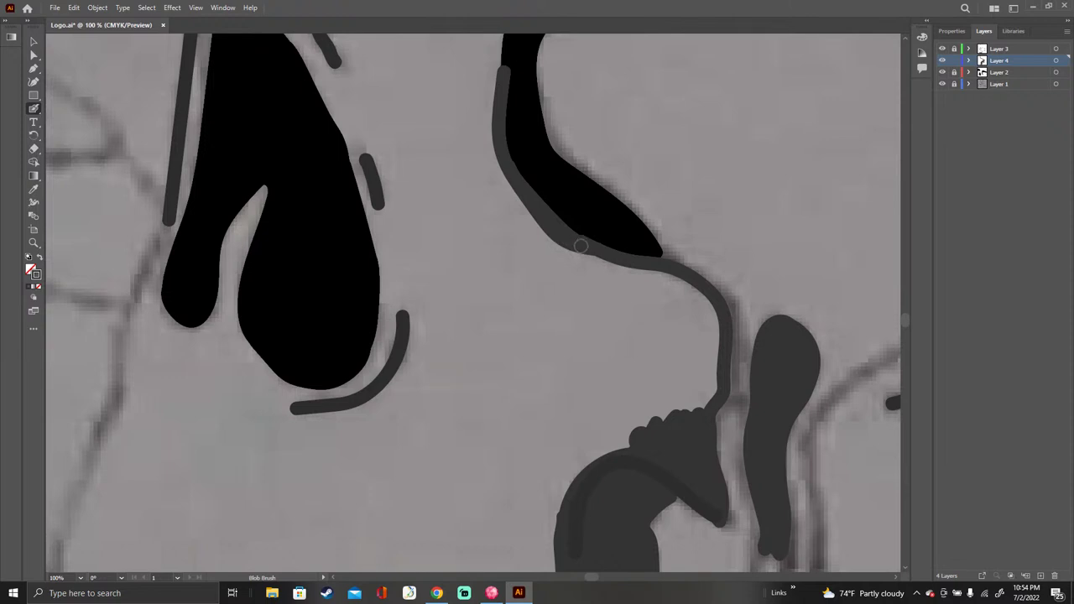
drag(581, 249, 601, 235)
drag(1007, 61, 1006, 77)
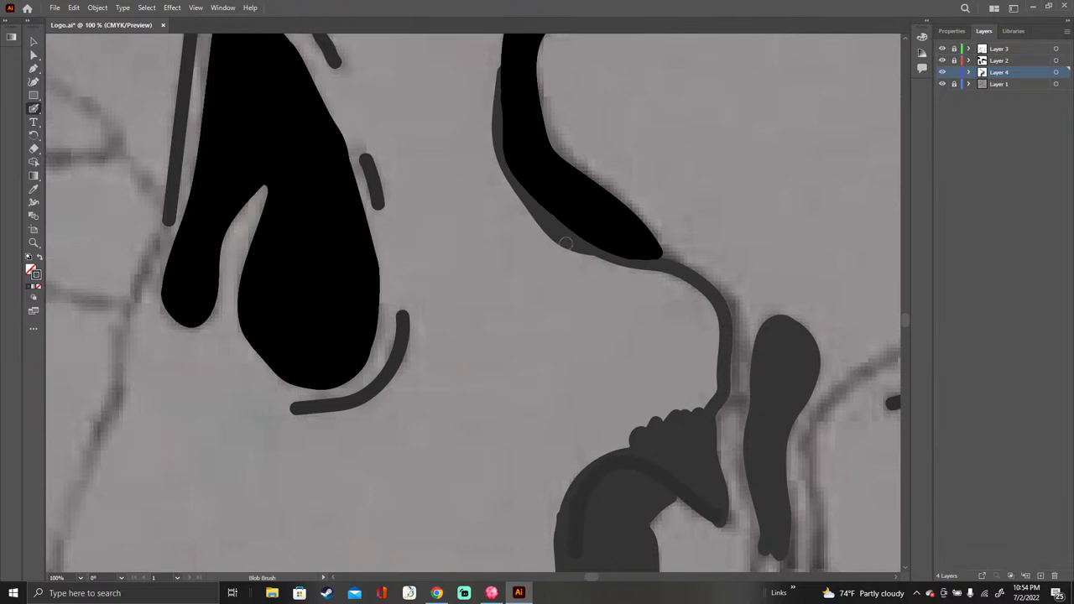
Step: Close off the inner side of the cheekbone between the eye socket and cheek curve, and fill it solid dark grey
mouse_move(561, 245)
mouse_down()
mouse_move(625, 440)
mouse_move(576, 254)
mouse_up()
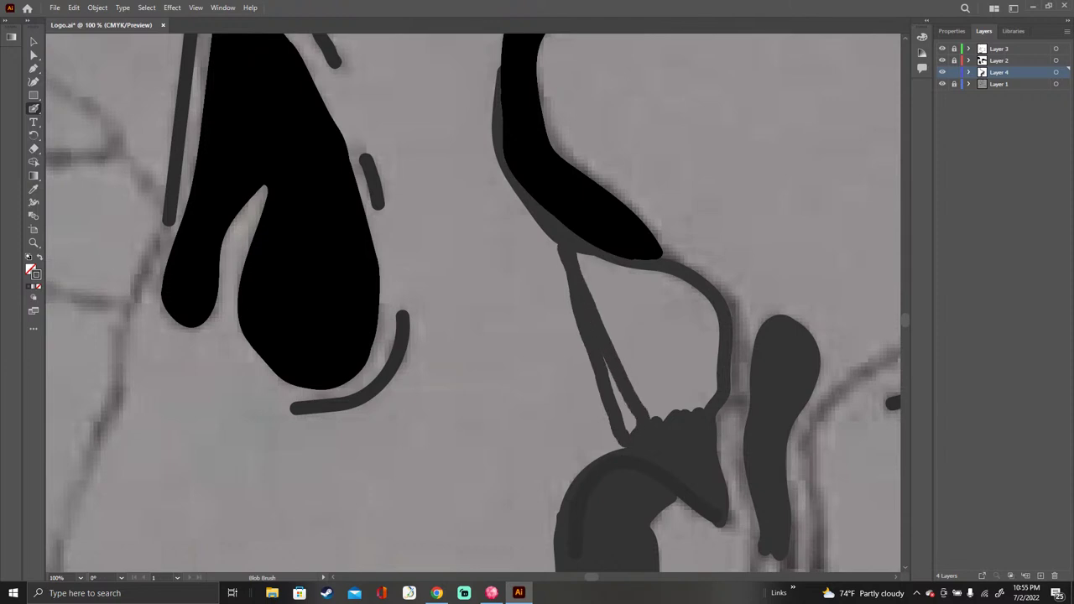
mouse_move(569, 266)
mouse_down()
mouse_move(631, 425)
mouse_move(590, 348)
mouse_up()
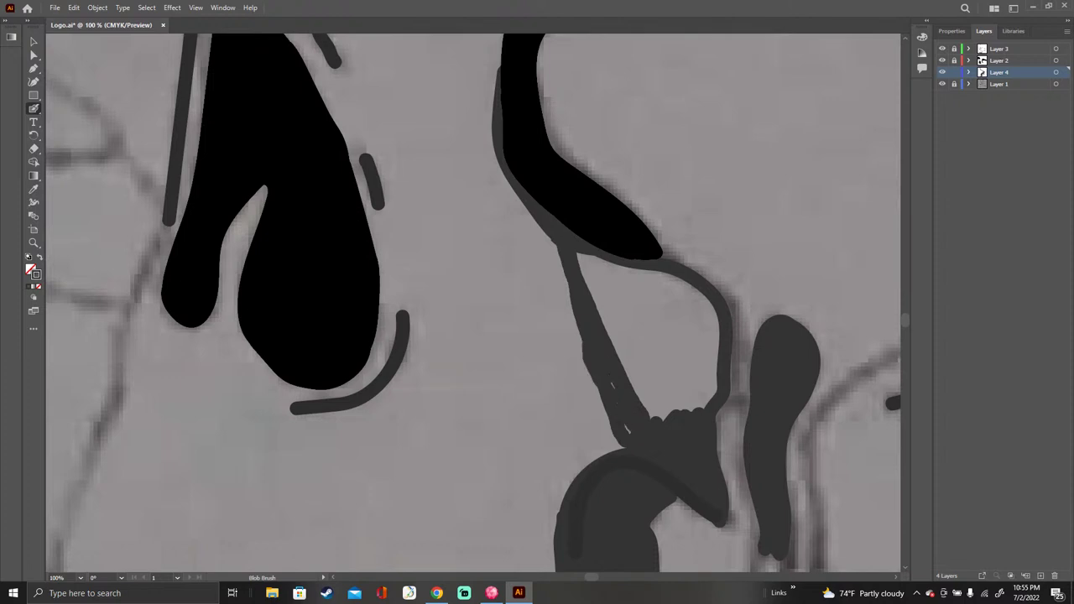
mouse_move(556, 245)
mouse_down()
mouse_move(571, 334)
mouse_move(616, 443)
mouse_move(583, 360)
mouse_up()
mouse_move(591, 299)
mouse_down()
mouse_move(584, 262)
mouse_move(678, 283)
mouse_move(710, 310)
mouse_move(718, 355)
mouse_move(702, 404)
mouse_move(714, 392)
mouse_move(713, 354)
mouse_move(694, 405)
mouse_move(669, 413)
mouse_move(641, 396)
mouse_move(619, 312)
mouse_move(589, 276)
mouse_move(626, 381)
mouse_up()
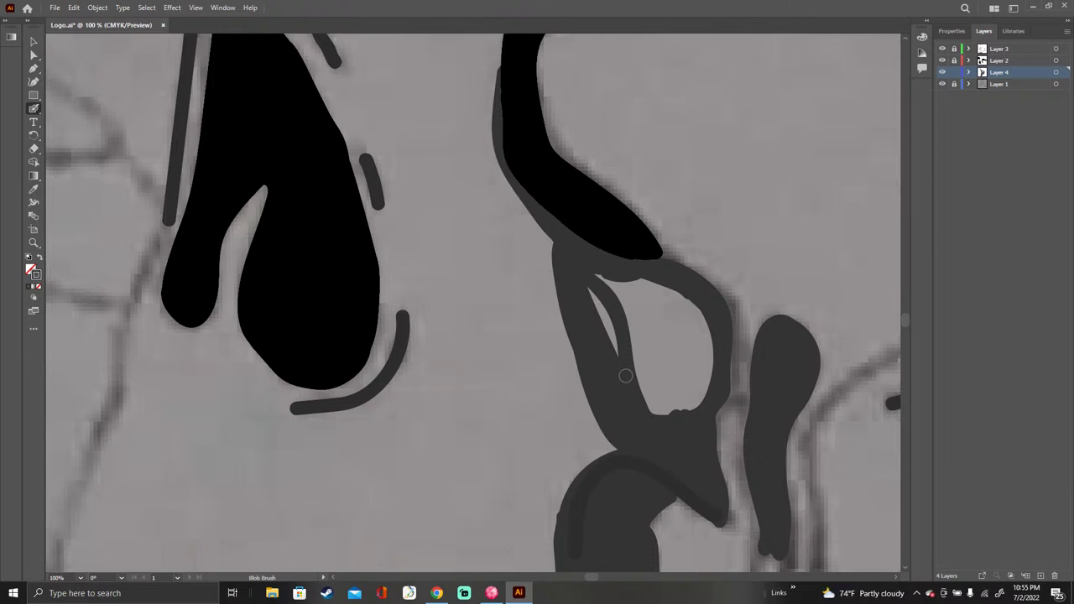
mouse_move(603, 293)
mouse_down()
mouse_move(609, 340)
mouse_move(605, 306)
mouse_move(621, 293)
mouse_move(646, 407)
mouse_move(662, 412)
mouse_up()
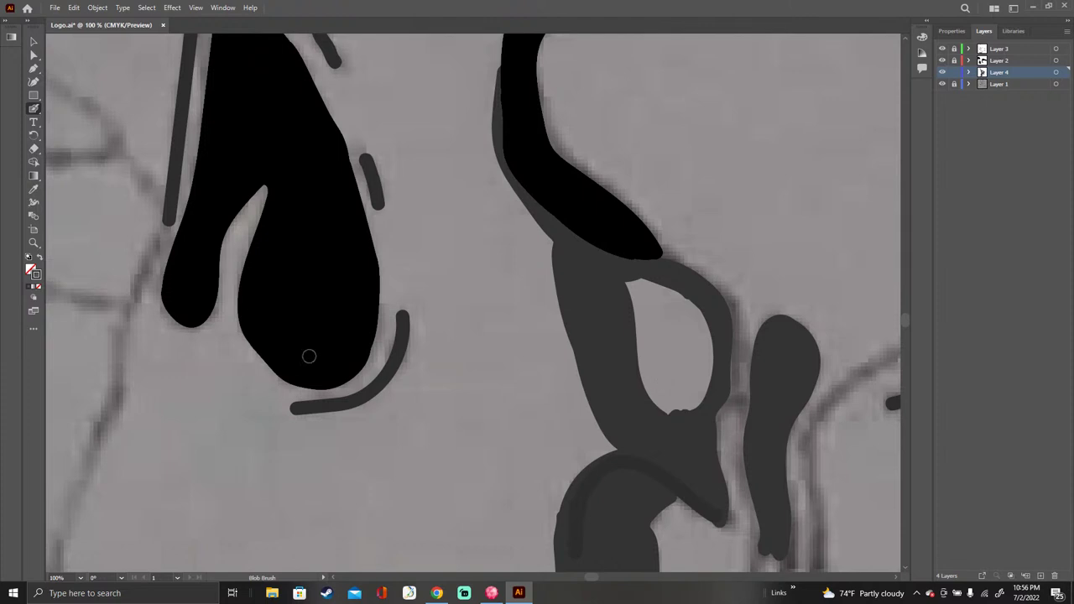
mouse_move(621, 292)
mouse_down()
mouse_move(640, 289)
mouse_move(651, 400)
mouse_move(643, 285)
mouse_move(681, 402)
mouse_move(695, 368)
mouse_move(700, 398)
mouse_move(701, 326)
mouse_move(662, 290)
mouse_move(676, 297)
mouse_move(693, 383)
mouse_move(671, 298)
mouse_move(683, 366)
mouse_move(671, 322)
mouse_up()
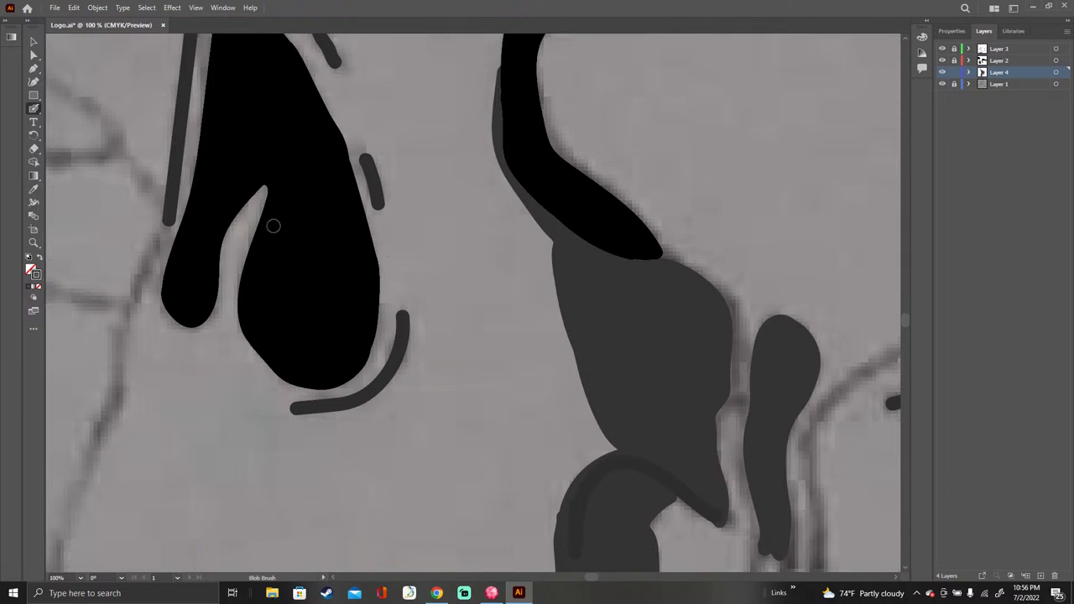
Step: Shade around the lower ends of both nose cavity drips and the gap between them on Layer 4
mouse_move(265, 198)
mouse_down()
mouse_move(262, 186)
mouse_move(253, 236)
mouse_move(265, 183)
mouse_move(239, 313)
mouse_move(245, 354)
mouse_move(312, 388)
mouse_move(346, 375)
mouse_move(374, 332)
mouse_move(376, 265)
mouse_move(354, 178)
mouse_move(368, 332)
mouse_move(353, 378)
mouse_move(282, 392)
mouse_move(228, 332)
mouse_move(227, 273)
mouse_move(251, 201)
mouse_move(235, 219)
mouse_up()
mouse_move(227, 238)
mouse_down()
mouse_move(215, 326)
mouse_move(181, 338)
mouse_move(157, 310)
mouse_move(191, 327)
mouse_move(208, 320)
mouse_move(215, 288)
mouse_up()
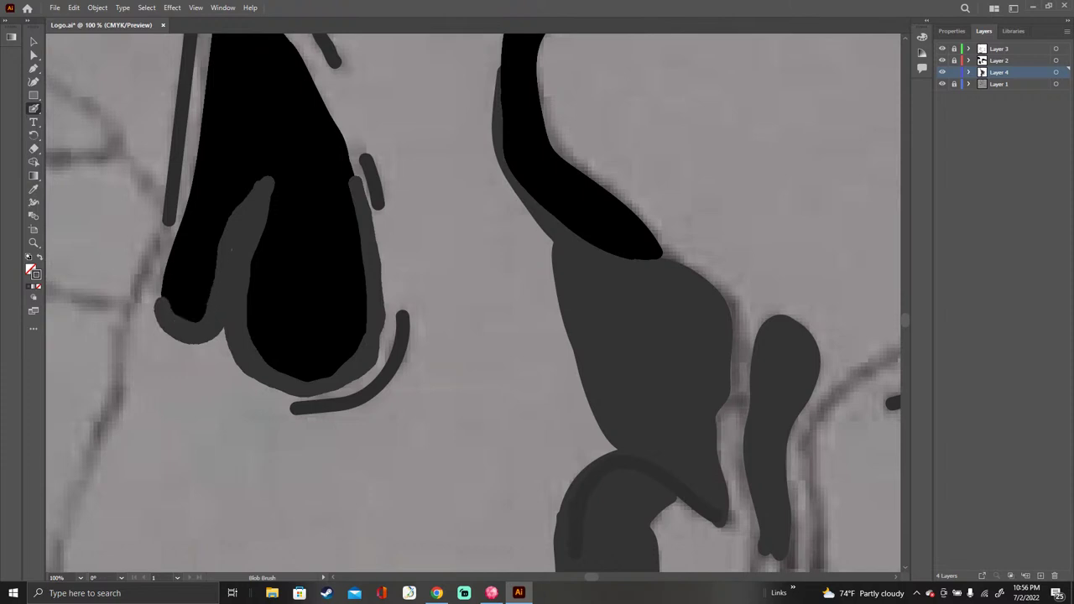
key(ctrl+z)
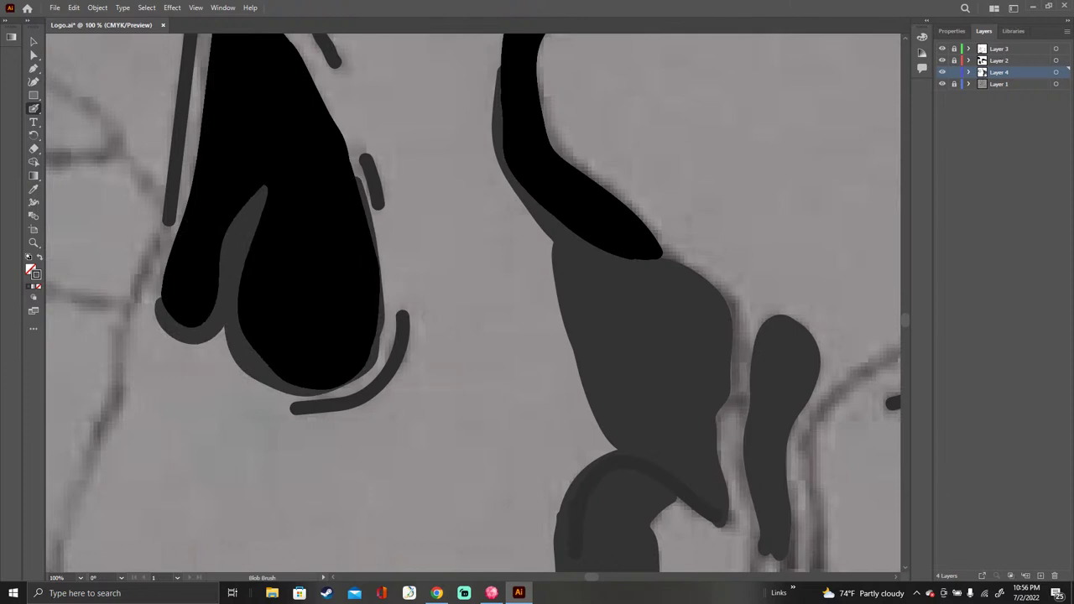
scroll(473, 304, up, 5)
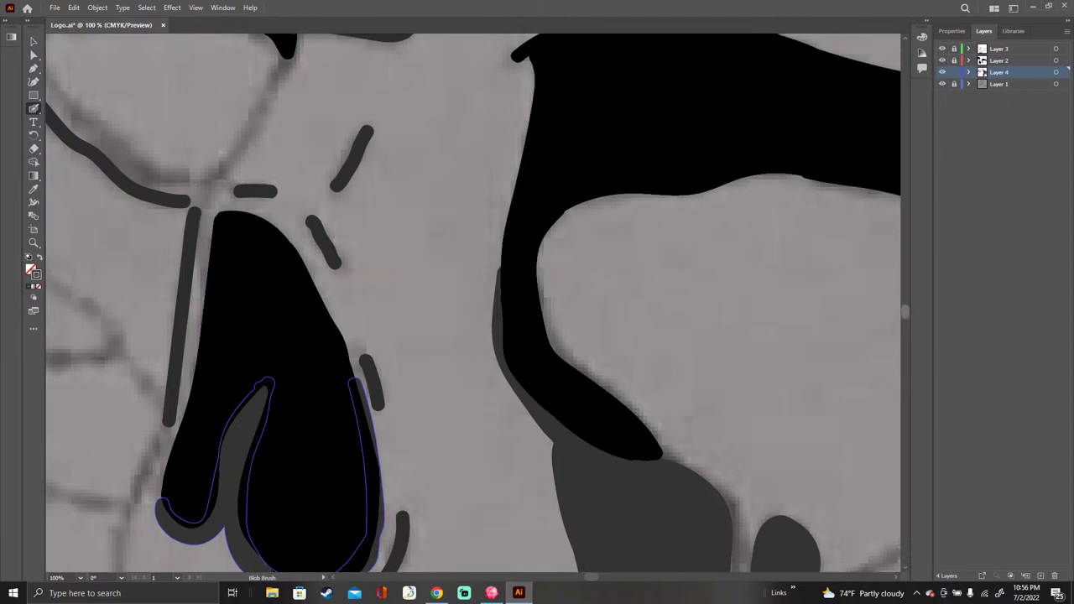
scroll(474, 304, down, 5)
scroll(473, 304, up, 2)
scroll(473, 304, down, 2)
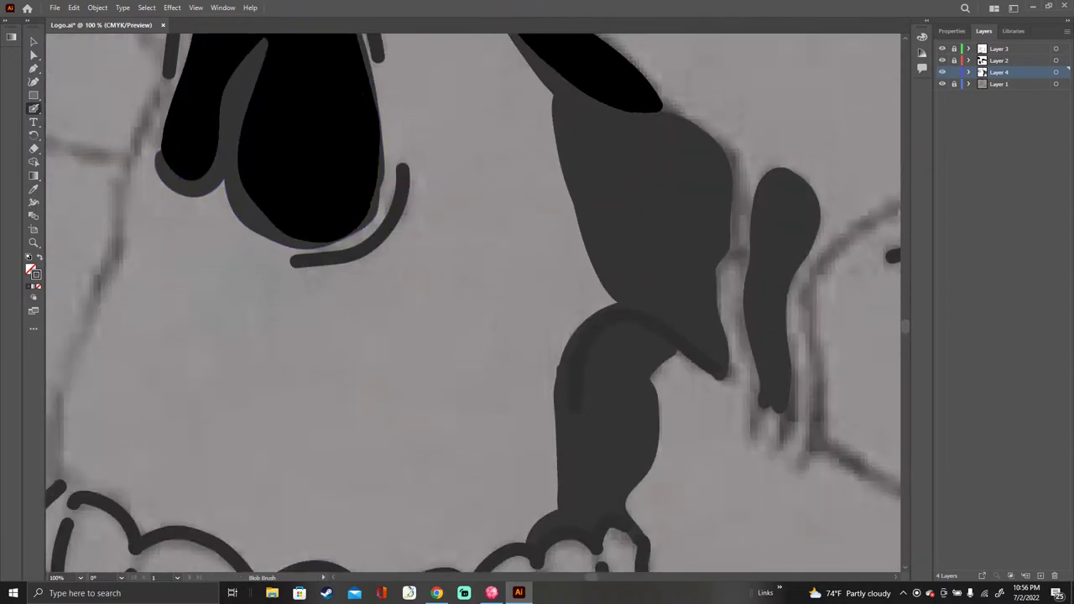
Step: Trace the skull's edge from beside the nose cavity down to the upper teeth and start filling in beside the smaller nose drip
mouse_move(171, 77)
mouse_down()
mouse_move(134, 159)
mouse_move(121, 245)
mouse_move(126, 154)
mouse_up()
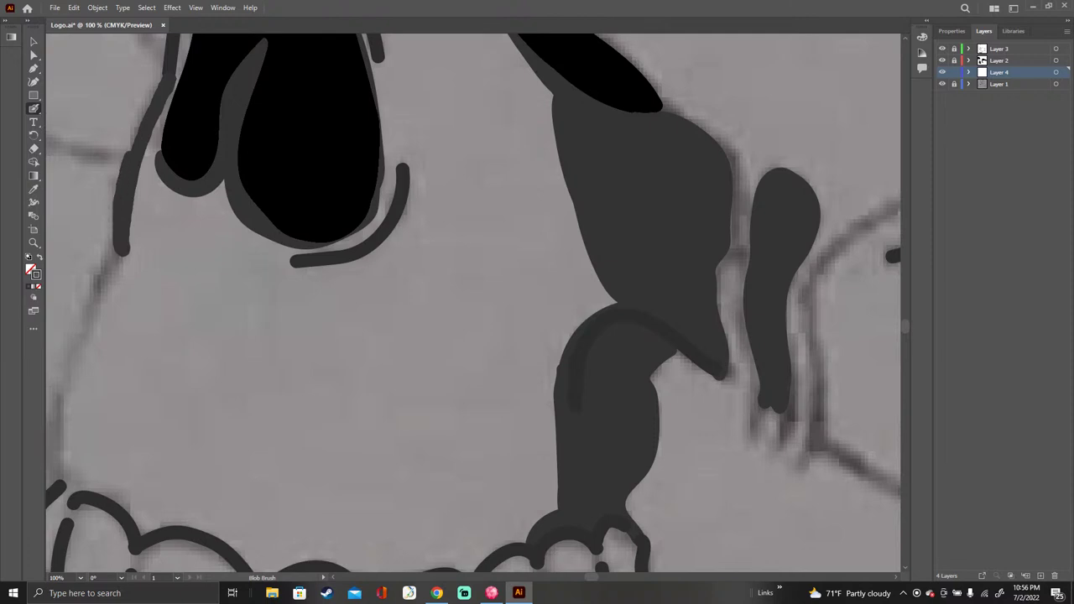
drag(178, 80, 185, 42)
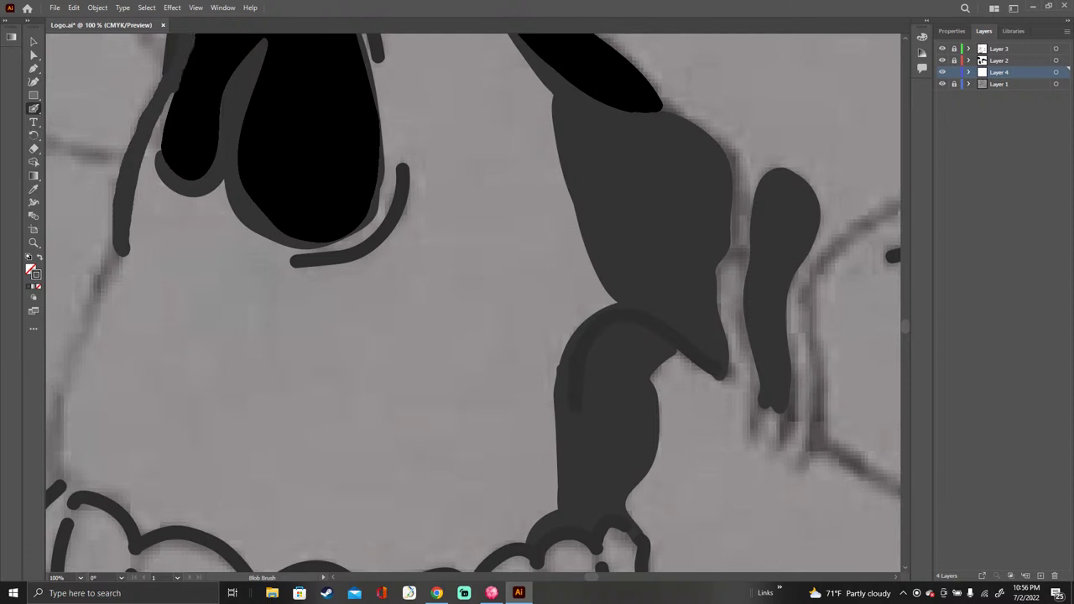
mouse_move(175, 92)
mouse_down()
mouse_move(134, 245)
mouse_move(120, 247)
mouse_move(67, 381)
mouse_move(58, 477)
mouse_up()
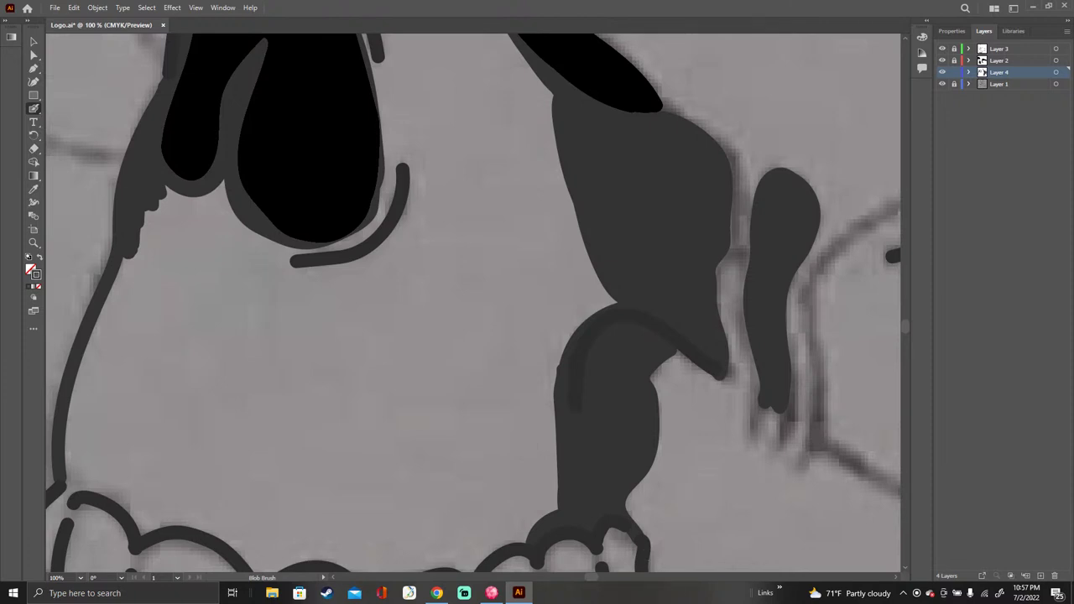
drag(592, 577, 575, 578)
Step: Fill the shading beneath both nose drips and extend it around the larger drip to cover the curved detail line
mouse_move(517, 203)
mouse_down()
mouse_move(490, 249)
mouse_move(571, 191)
mouse_move(613, 240)
mouse_move(669, 249)
mouse_move(729, 216)
mouse_move(745, 173)
mouse_move(712, 225)
mouse_up()
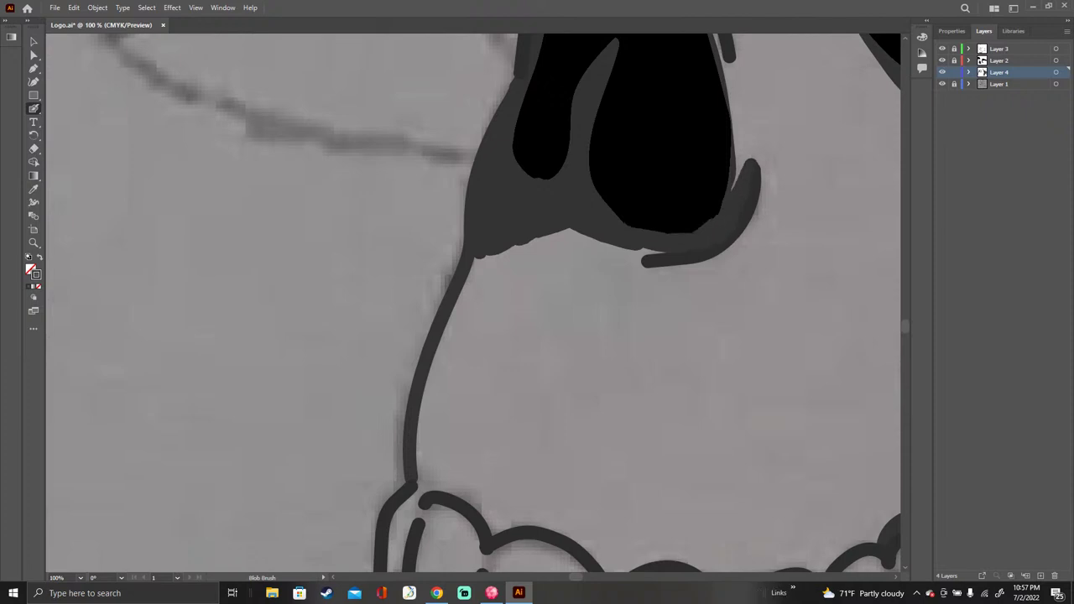
mouse_move(738, 181)
mouse_down()
mouse_move(735, 109)
mouse_move(762, 168)
mouse_up()
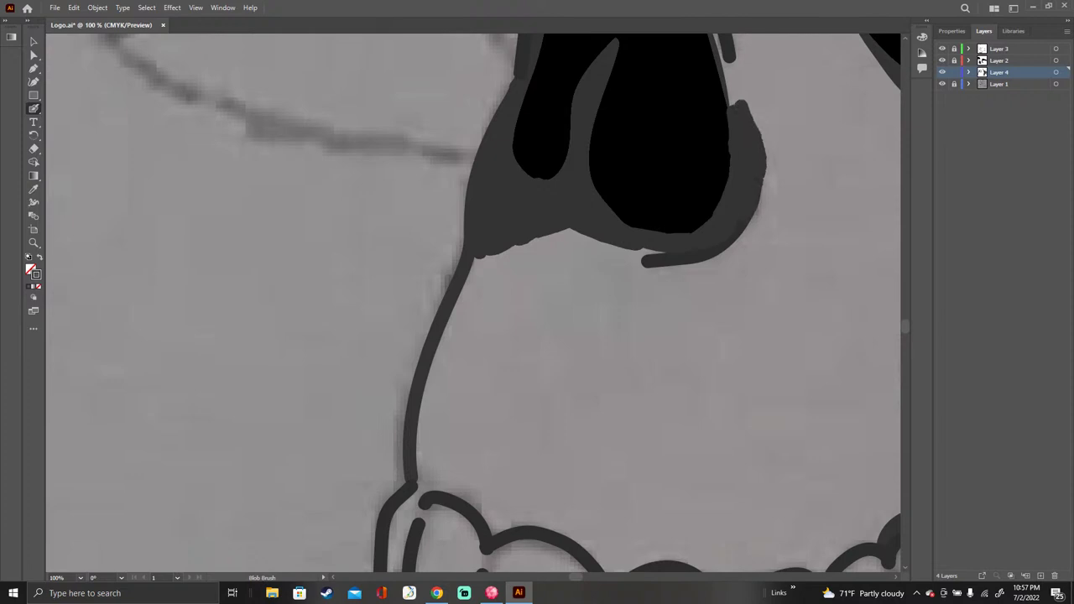
mouse_move(738, 231)
mouse_down()
mouse_move(710, 258)
mouse_move(642, 265)
mouse_move(609, 252)
mouse_move(662, 251)
mouse_up()
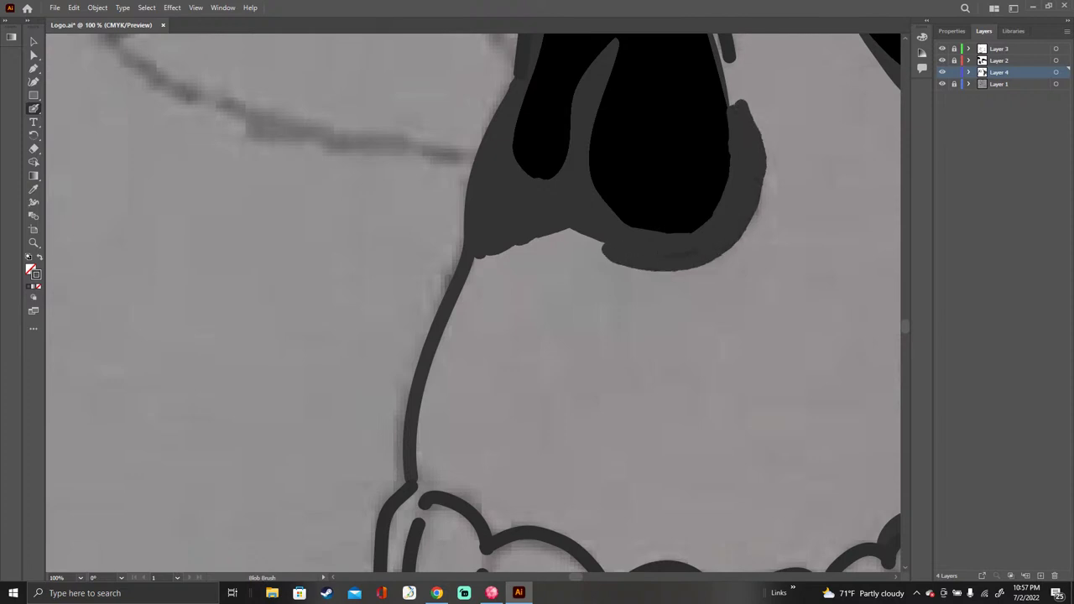
mouse_move(599, 243)
mouse_down()
mouse_move(561, 237)
mouse_move(486, 261)
mouse_move(587, 245)
mouse_move(628, 265)
mouse_up()
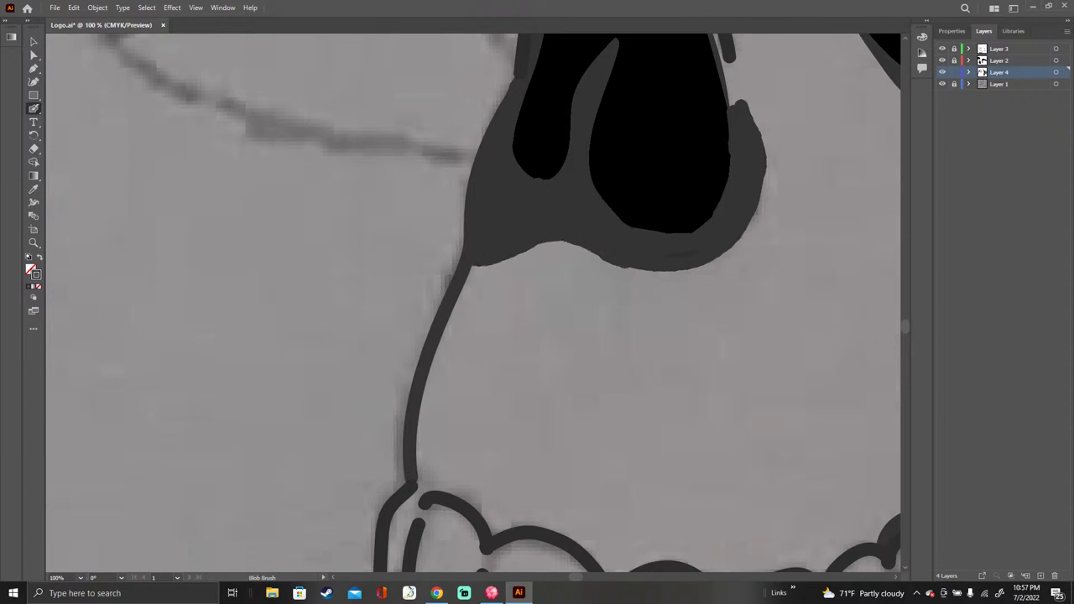
drag(728, 135, 676, 194)
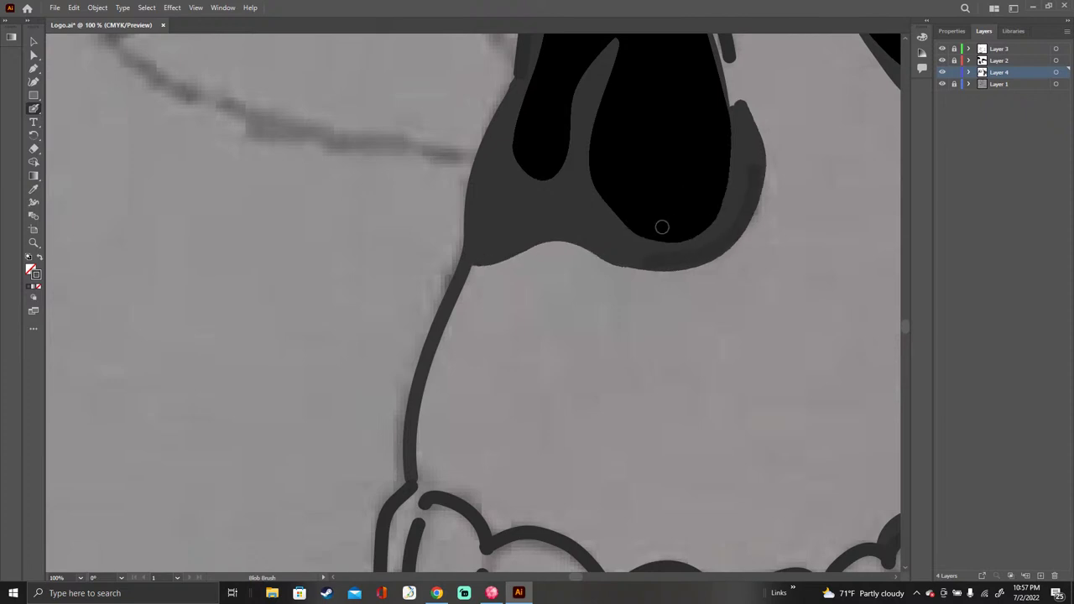
Step: Widen the dark grey shading outward and downward around the bottom of the nose cavity
mouse_move(604, 257)
mouse_down()
mouse_move(670, 311)
mouse_move(692, 294)
mouse_move(663, 289)
mouse_move(698, 292)
mouse_move(747, 248)
mouse_move(772, 154)
mouse_move(755, 105)
mouse_move(772, 150)
mouse_move(755, 243)
mouse_move(692, 298)
mouse_move(647, 302)
mouse_move(626, 288)
mouse_move(655, 310)
mouse_move(684, 314)
mouse_move(739, 274)
mouse_move(777, 199)
mouse_move(784, 134)
mouse_move(745, 87)
mouse_up()
drag(765, 239, 702, 283)
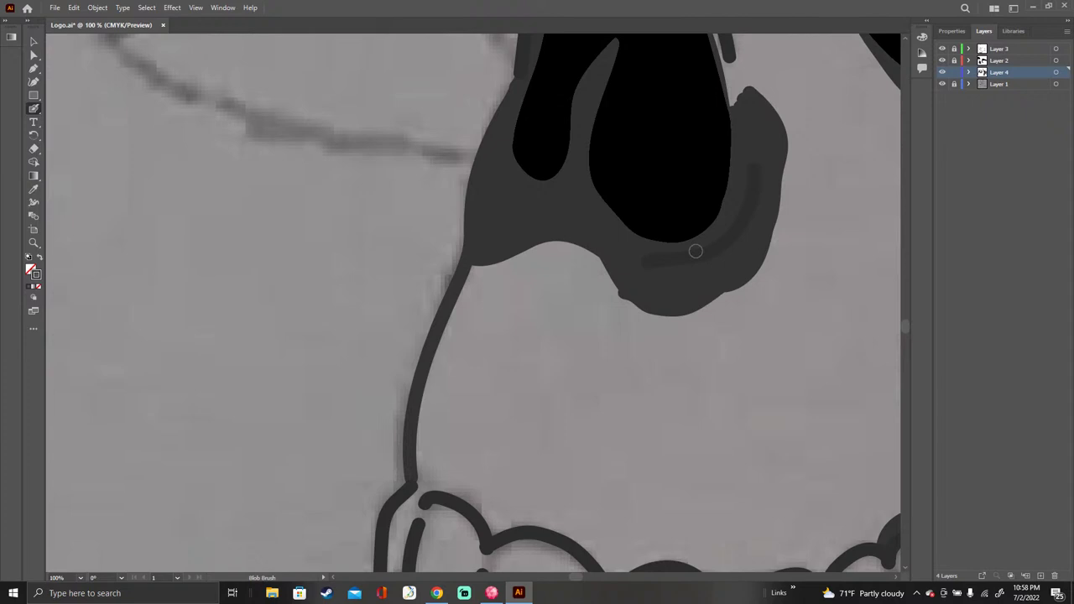
mouse_move(540, 245)
mouse_down()
mouse_move(579, 304)
mouse_move(634, 309)
mouse_move(564, 299)
mouse_move(625, 323)
mouse_move(704, 315)
mouse_move(771, 265)
mouse_up()
mouse_move(667, 331)
mouse_down()
mouse_move(554, 324)
mouse_move(508, 267)
mouse_move(531, 250)
mouse_move(571, 316)
mouse_move(516, 260)
mouse_move(541, 301)
mouse_move(619, 328)
mouse_up()
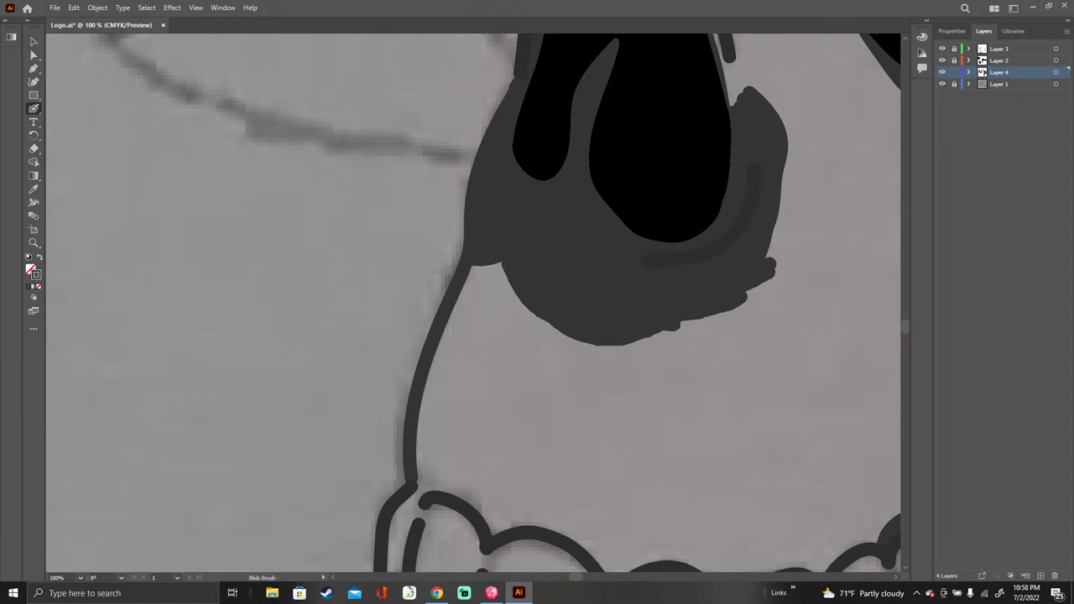
Step: Fill the strip along the skull's outer edge on Layer 4, from the nose cavity shading down to the first upper teeth
mouse_move(502, 272)
mouse_down()
mouse_move(540, 315)
mouse_move(488, 270)
mouse_move(490, 282)
mouse_move(466, 288)
mouse_move(434, 369)
mouse_move(422, 446)
mouse_move(425, 482)
mouse_move(463, 492)
mouse_move(496, 520)
mouse_up()
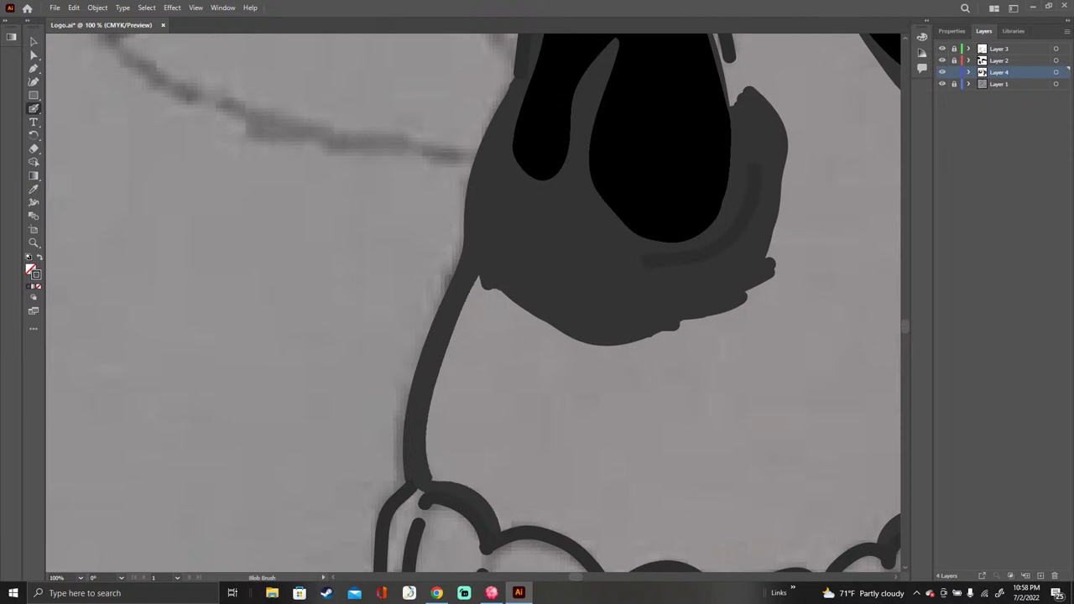
mouse_move(491, 285)
mouse_down()
mouse_move(437, 418)
mouse_move(438, 480)
mouse_move(438, 428)
mouse_up()
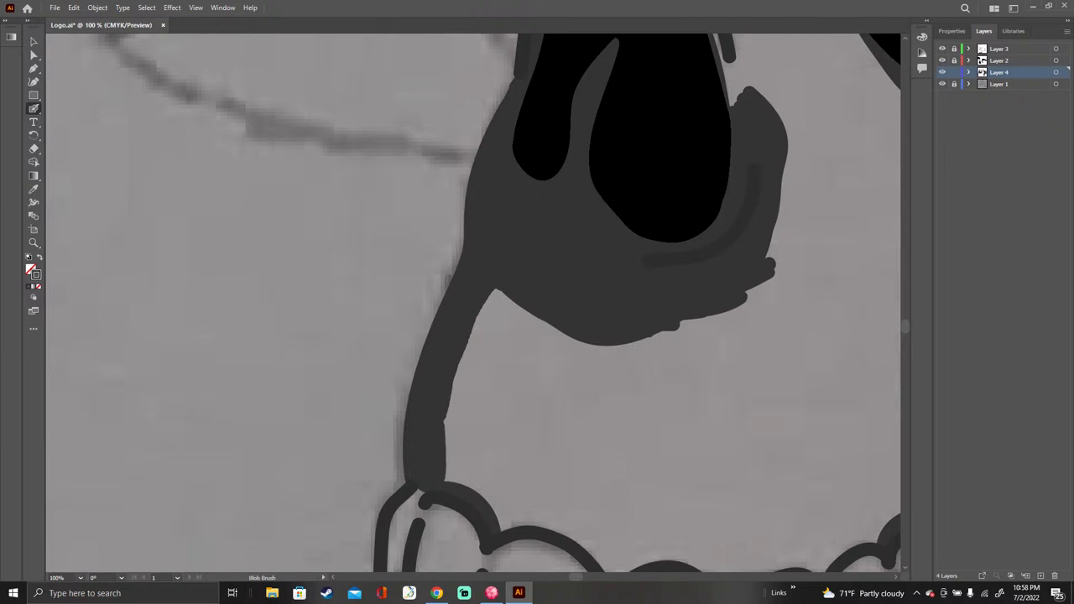
mouse_move(445, 469)
mouse_down()
mouse_move(458, 378)
mouse_move(497, 296)
mouse_move(482, 328)
mouse_move(503, 304)
mouse_move(513, 338)
mouse_move(530, 323)
mouse_move(489, 416)
mouse_move(479, 346)
mouse_move(460, 472)
mouse_move(462, 483)
mouse_move(479, 428)
mouse_move(485, 494)
mouse_move(494, 436)
mouse_move(502, 527)
mouse_move(503, 399)
mouse_move(507, 470)
mouse_up()
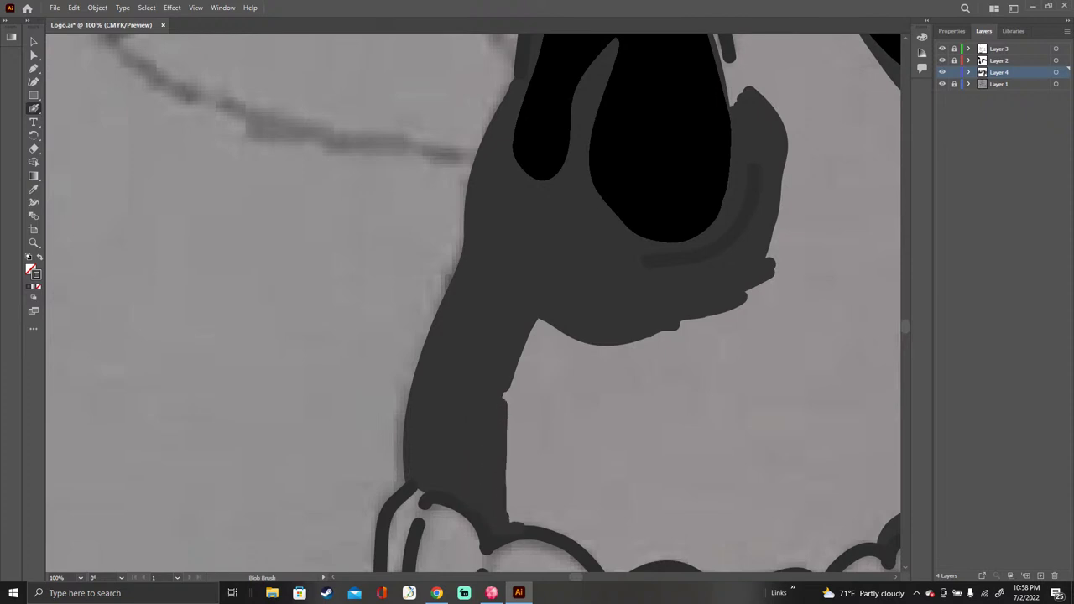
mouse_move(518, 525)
mouse_down()
mouse_move(555, 527)
mouse_move(507, 510)
mouse_move(533, 327)
mouse_move(514, 462)
mouse_move(566, 339)
mouse_move(513, 488)
mouse_up()
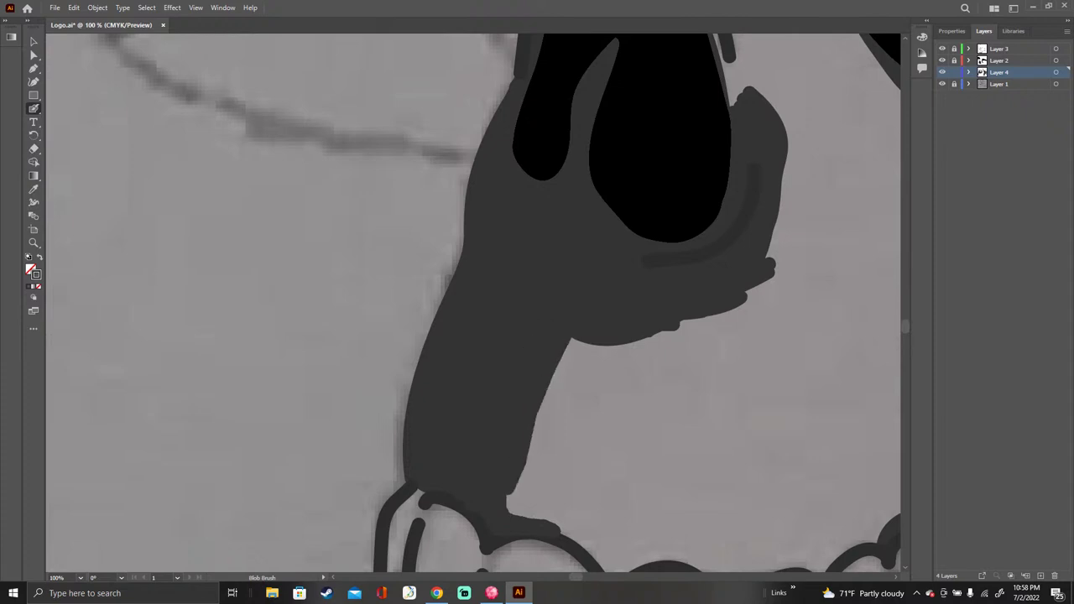
mouse_move(554, 364)
mouse_down()
mouse_move(513, 510)
mouse_move(528, 511)
mouse_move(520, 478)
mouse_move(557, 356)
mouse_move(586, 359)
mouse_move(569, 340)
mouse_move(529, 504)
mouse_up()
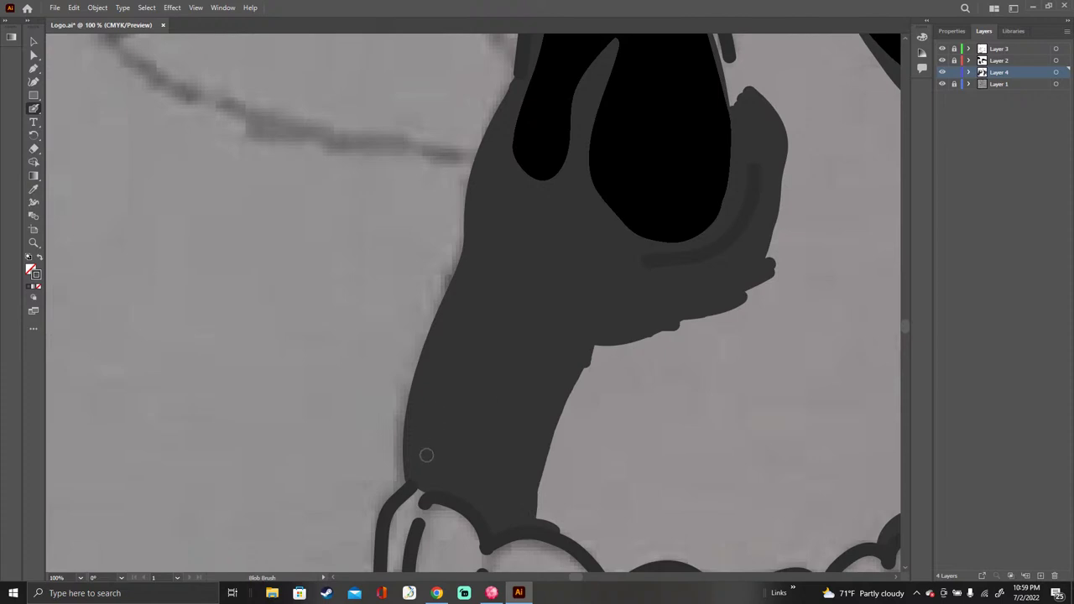
click(403, 480)
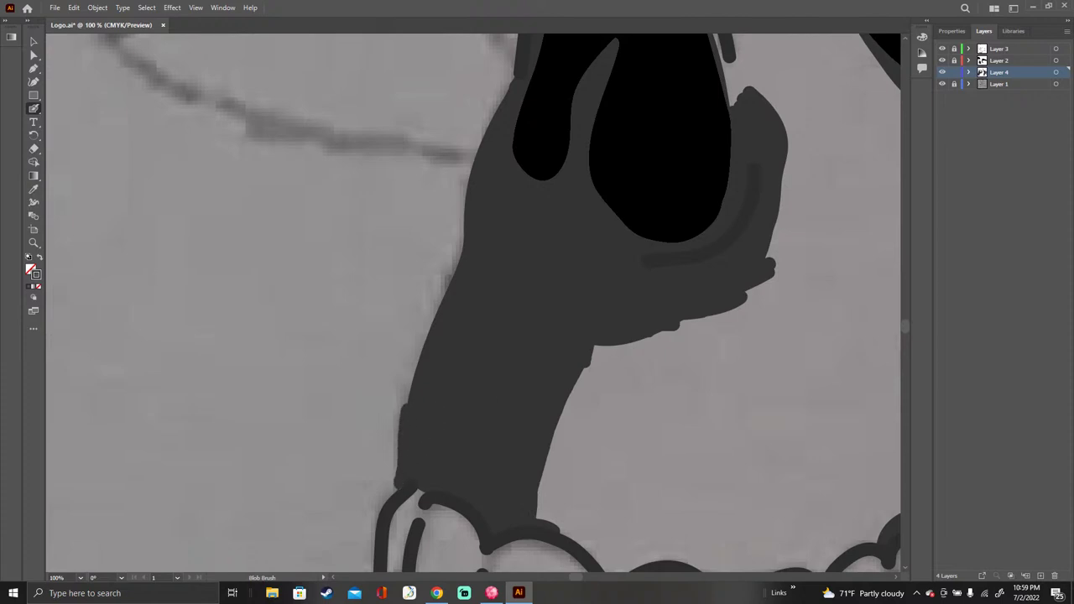
drag(405, 405, 417, 353)
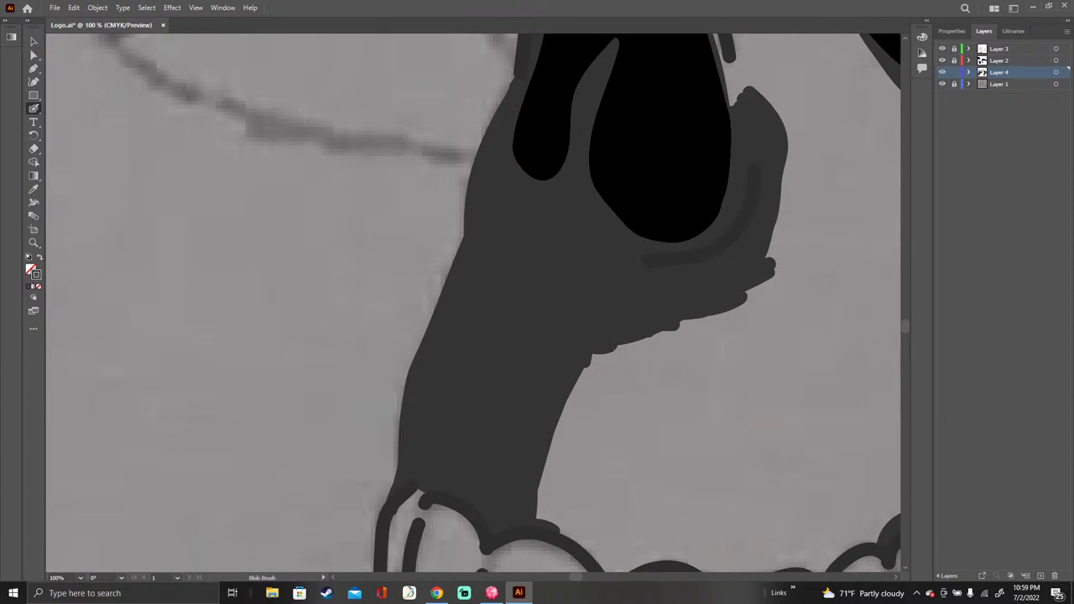
Step: Round off the shading's boundary around the larger nose drip and blend it into the strip leading to the teeth
mouse_move(599, 350)
mouse_down()
mouse_move(717, 314)
mouse_move(776, 268)
mouse_move(792, 227)
mouse_move(787, 168)
mouse_up()
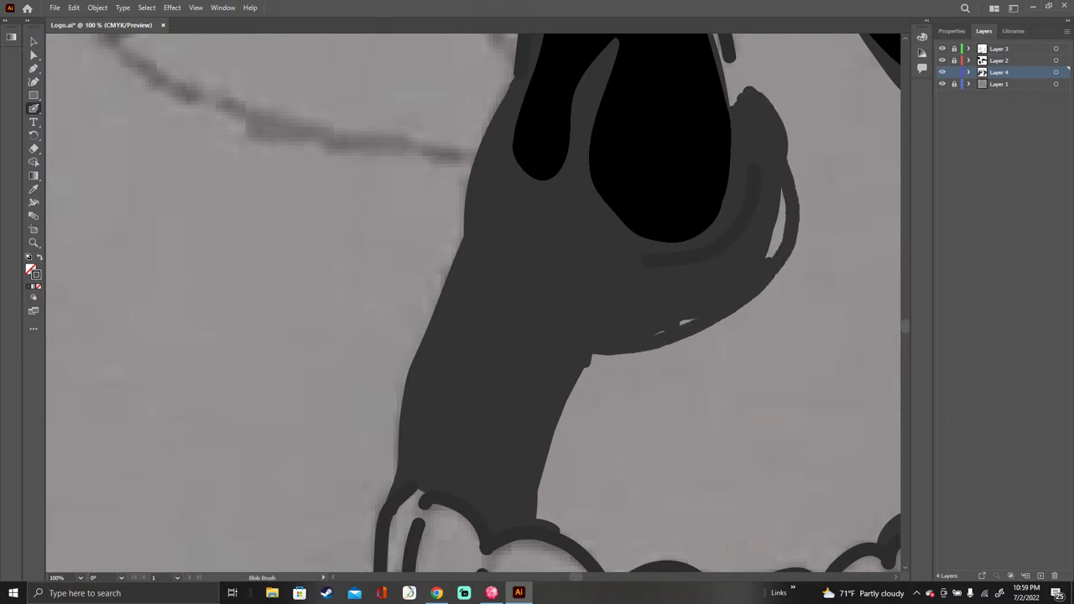
mouse_move(746, 94)
mouse_down()
mouse_move(729, 77)
mouse_move(728, 115)
mouse_move(741, 76)
mouse_move(717, 35)
mouse_up()
drag(784, 188, 769, 257)
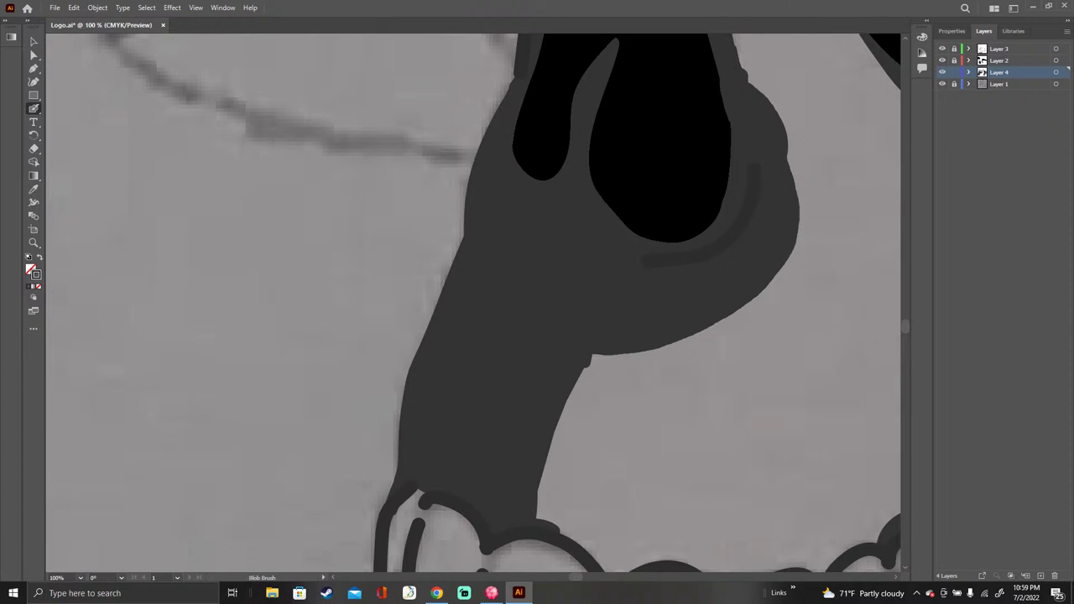
mouse_move(629, 354)
mouse_down()
mouse_move(592, 360)
mouse_move(561, 419)
mouse_up()
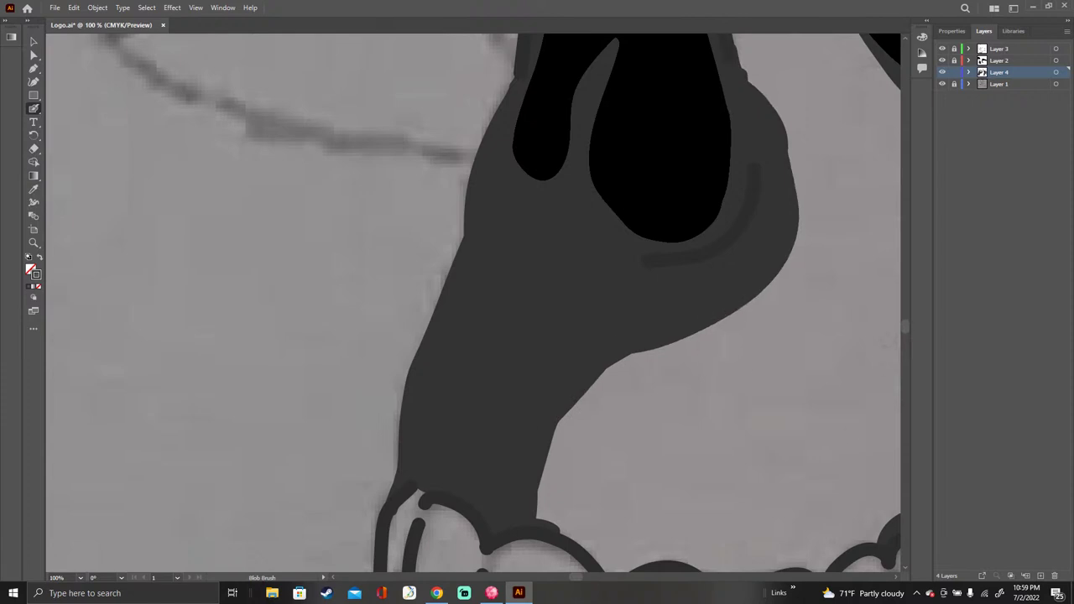
Step: Shade along both sides and over the top of the nose cavity, closing the gaps to the surrounding detail lines
scroll(887, 309, up, 3)
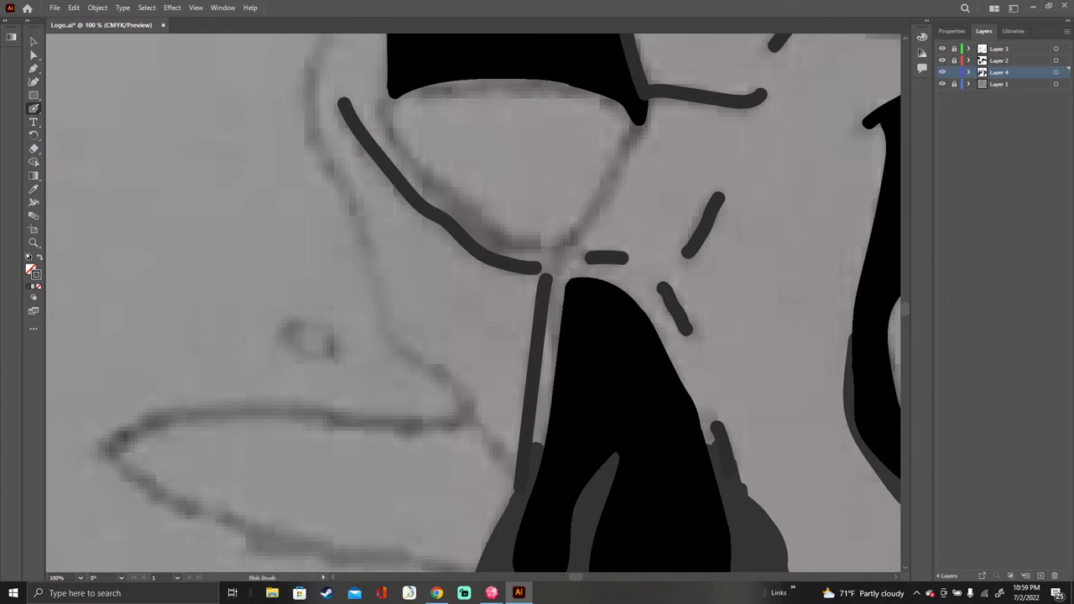
drag(558, 285, 537, 445)
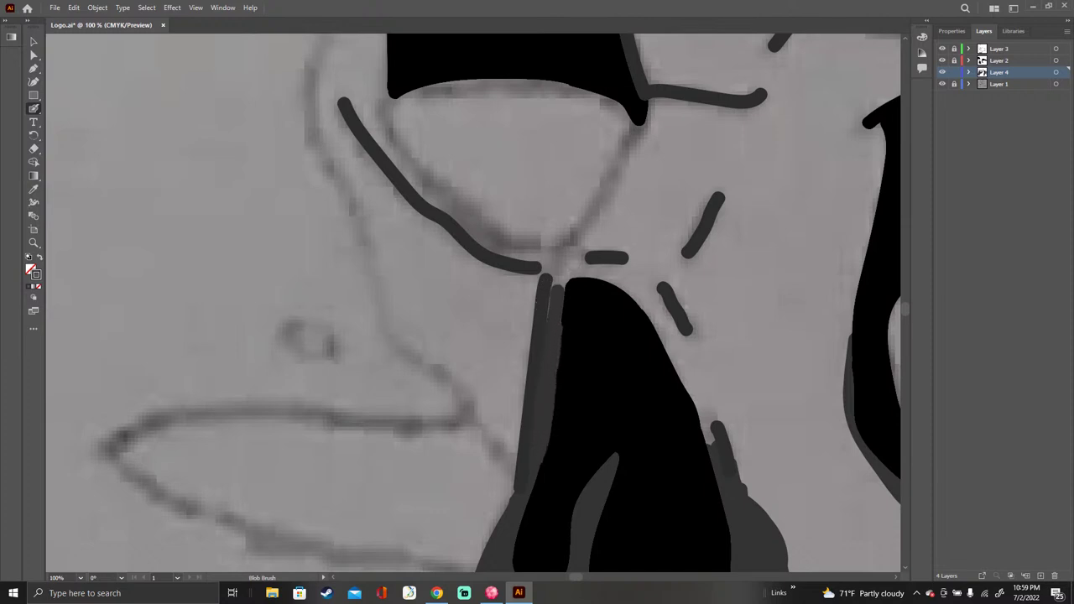
mouse_move(556, 283)
mouse_down()
mouse_move(624, 259)
mouse_move(667, 299)
mouse_move(684, 355)
mouse_up()
drag(654, 306, 585, 276)
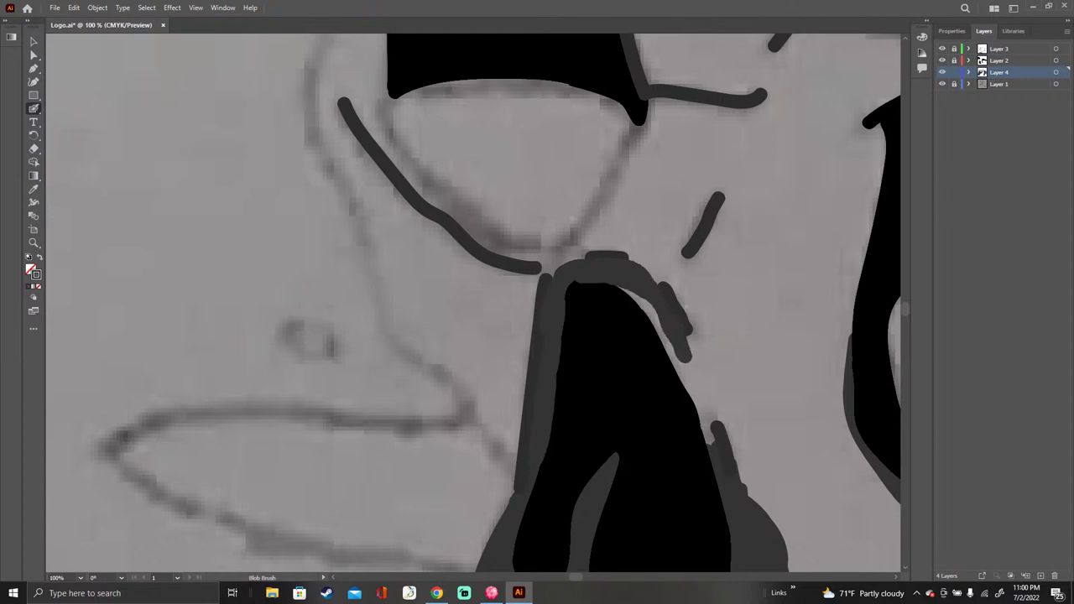
drag(648, 303, 710, 454)
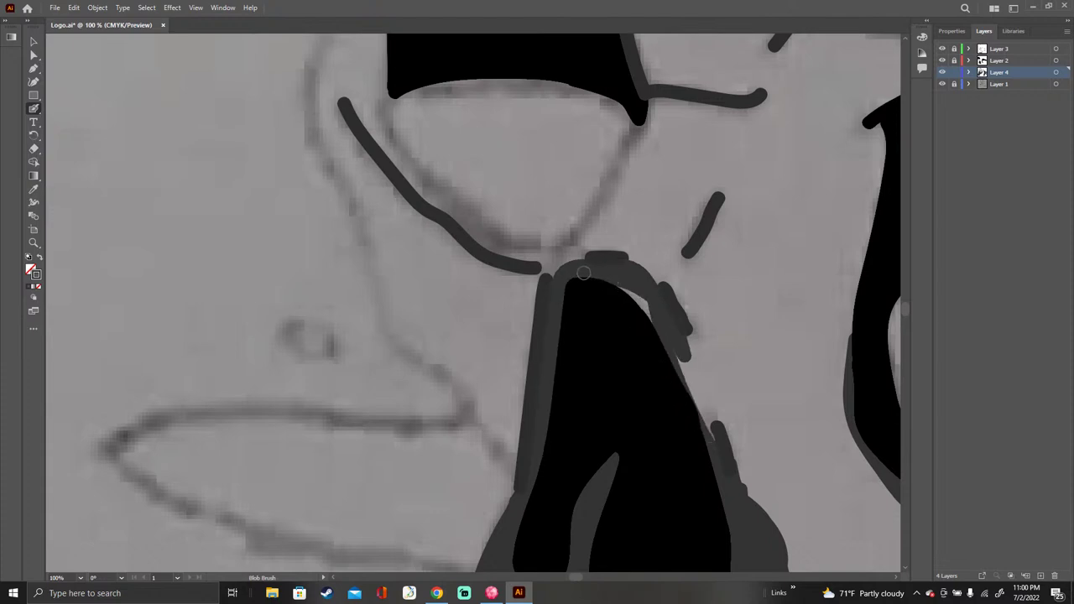
mouse_move(583, 273)
mouse_down()
mouse_move(598, 272)
mouse_move(642, 323)
mouse_move(607, 287)
mouse_move(573, 281)
mouse_up()
Step: Outline the lower rim of the eye socket above the nose cavity and thicken it to meet the surrounding detail lines
mouse_move(390, 94)
mouse_down()
mouse_move(383, 120)
mouse_move(393, 144)
mouse_move(480, 238)
mouse_move(579, 241)
mouse_up()
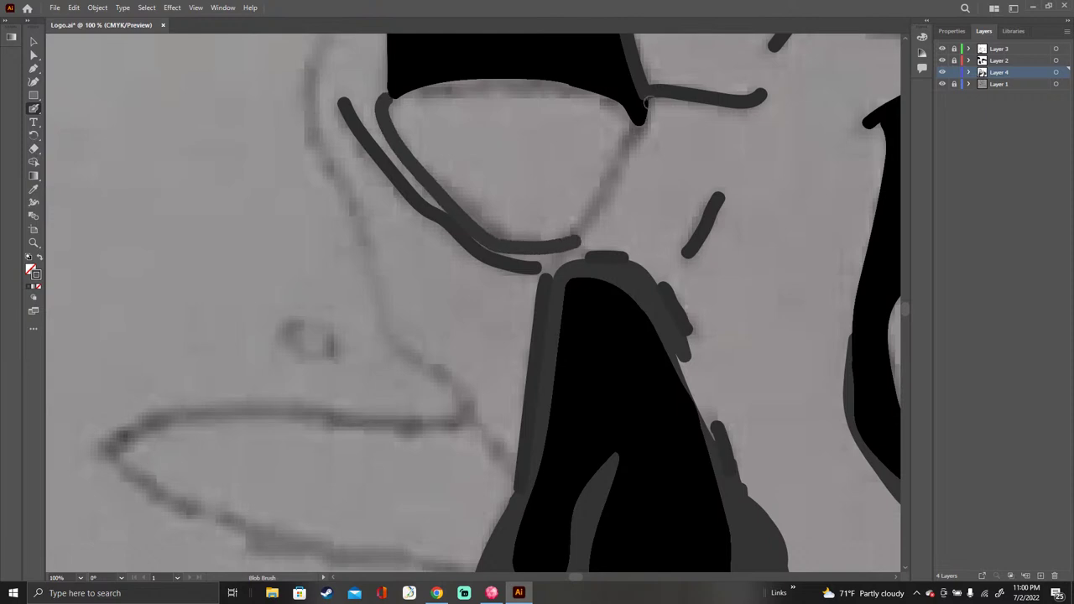
mouse_move(651, 94)
mouse_down()
mouse_move(593, 219)
mouse_move(546, 245)
mouse_up()
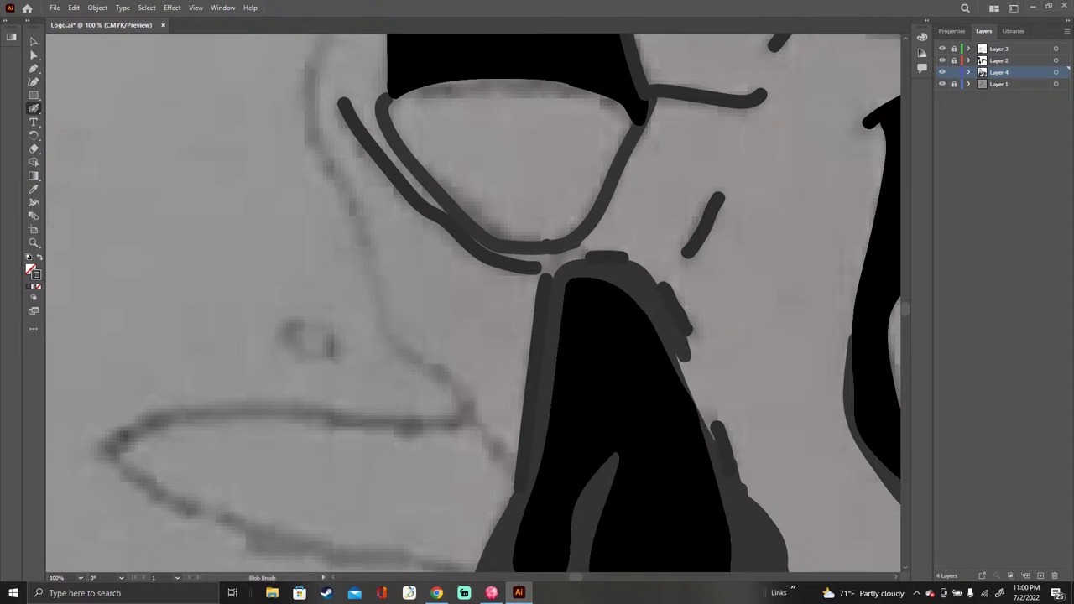
mouse_move(387, 83)
mouse_down()
mouse_move(384, 40)
mouse_move(380, 135)
mouse_move(434, 208)
mouse_up()
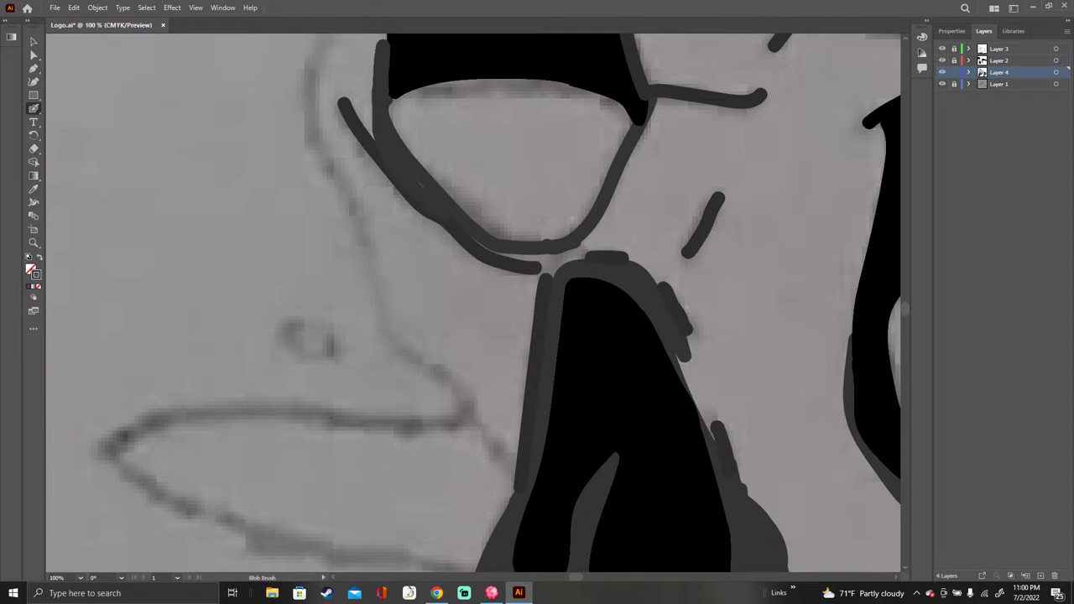
mouse_move(369, 134)
mouse_down()
mouse_move(352, 94)
mouse_move(366, 94)
mouse_move(373, 56)
mouse_up()
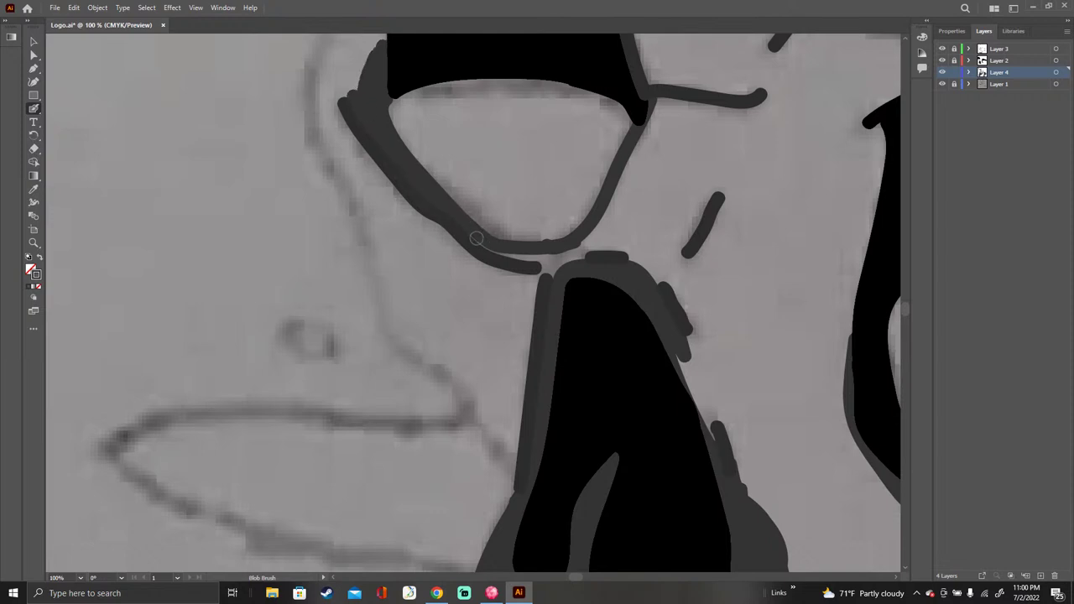
drag(479, 239, 474, 227)
mouse_move(514, 258)
mouse_down()
mouse_move(571, 256)
mouse_move(586, 242)
mouse_move(547, 268)
mouse_move(599, 225)
mouse_move(661, 99)
mouse_move(756, 111)
mouse_move(770, 102)
mouse_move(764, 82)
mouse_up()
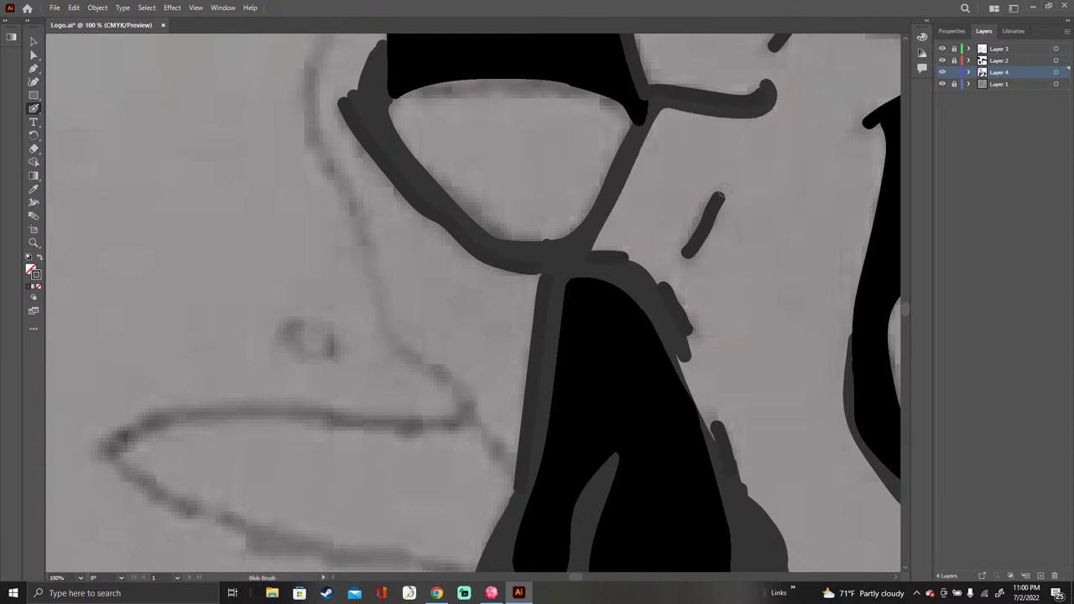
Step: Fill the area between the eye socket and nose cavity, covering the short detail lines and continuing down the cavity's inner side
mouse_move(707, 191)
mouse_down()
mouse_move(690, 251)
mouse_move(660, 282)
mouse_move(605, 245)
mouse_move(648, 247)
mouse_move(666, 269)
mouse_up()
mouse_move(634, 233)
mouse_down()
mouse_move(600, 230)
mouse_move(665, 108)
mouse_move(627, 223)
mouse_move(673, 121)
mouse_move(614, 225)
mouse_move(648, 210)
mouse_move(688, 120)
mouse_up()
drag(653, 238, 701, 117)
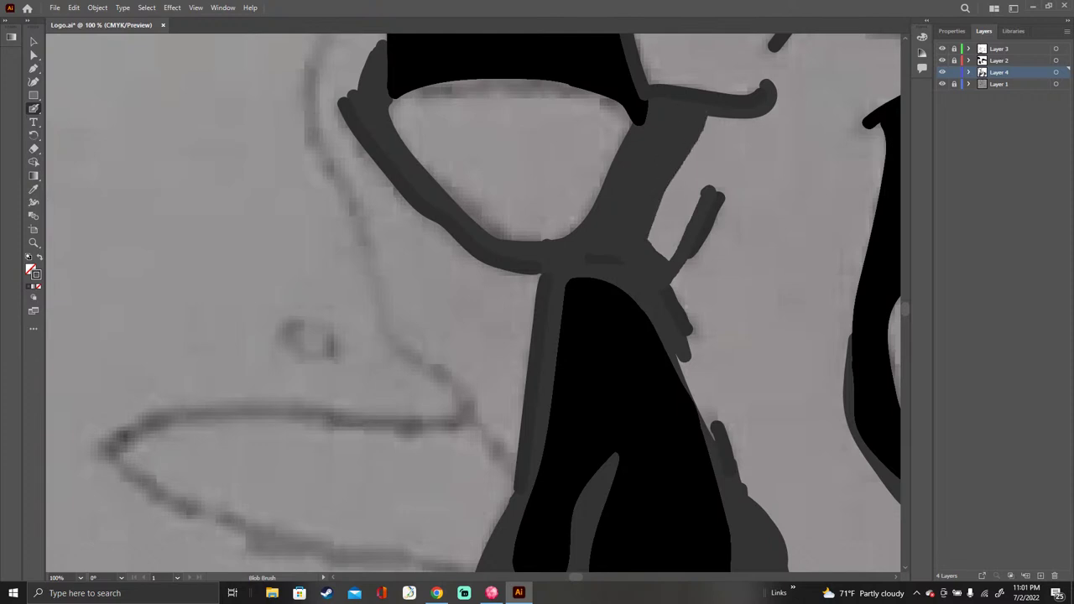
mouse_move(688, 154)
mouse_down()
mouse_move(656, 247)
mouse_move(713, 119)
mouse_move(656, 253)
mouse_move(707, 181)
mouse_move(671, 259)
mouse_up()
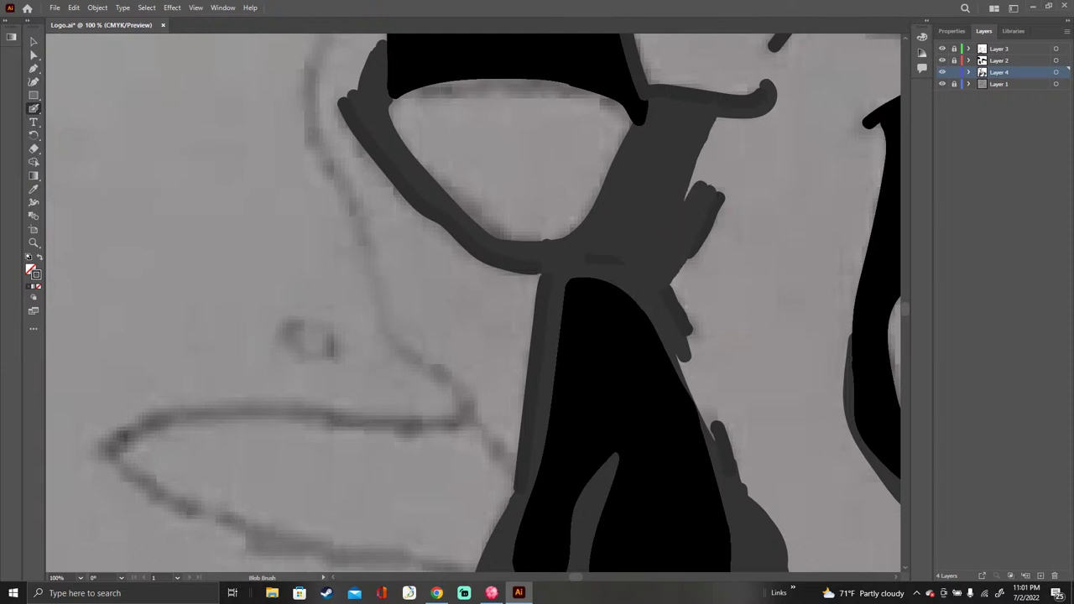
mouse_move(703, 180)
mouse_down()
mouse_move(725, 122)
mouse_move(710, 140)
mouse_move(730, 136)
mouse_move(710, 180)
mouse_move(751, 123)
mouse_move(710, 186)
mouse_up()
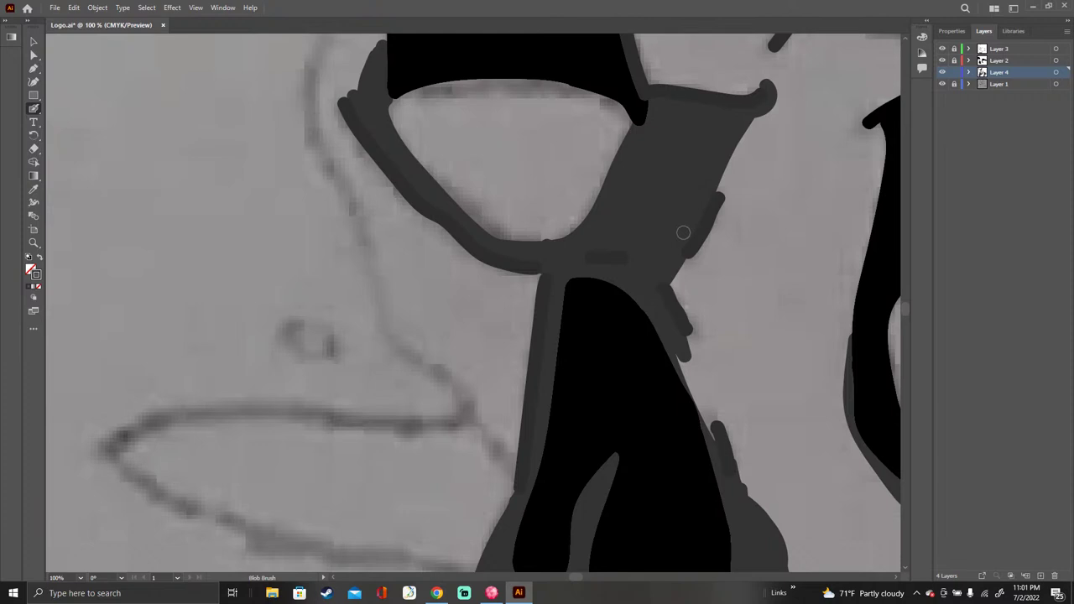
click(451, 266)
mouse_move(686, 363)
mouse_down()
mouse_move(722, 458)
mouse_move(669, 281)
mouse_move(690, 295)
mouse_move(747, 493)
mouse_move(679, 272)
mouse_move(719, 222)
mouse_move(760, 119)
mouse_up()
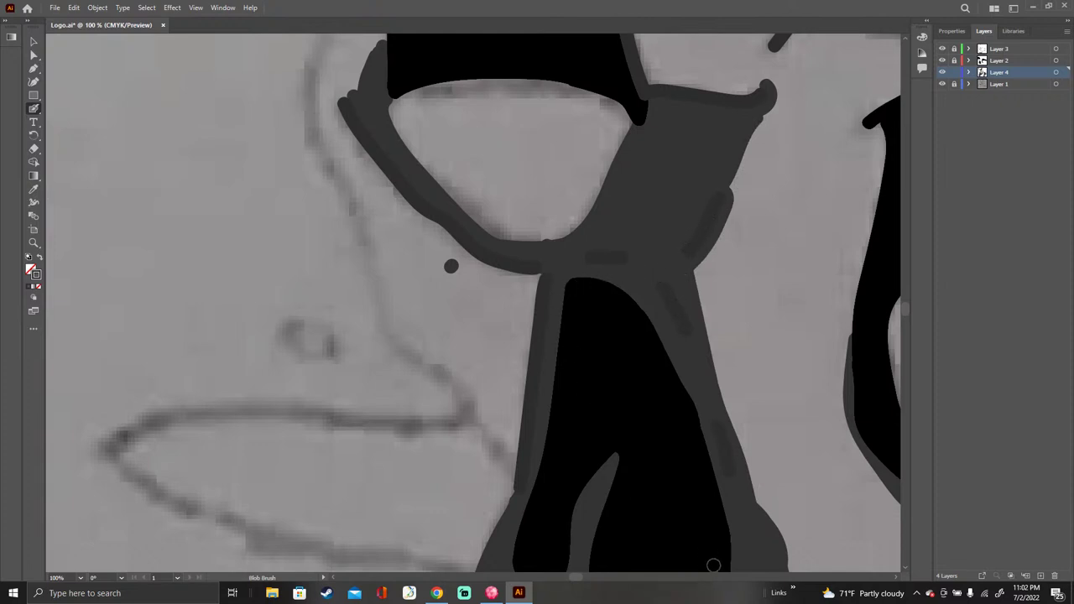
Step: Trace the cheek's outer edge from beside the eye socket to the nose cavity and widen the shading under the socket rim
drag(576, 577, 577, 577)
scroll(568, 572, left, 10)
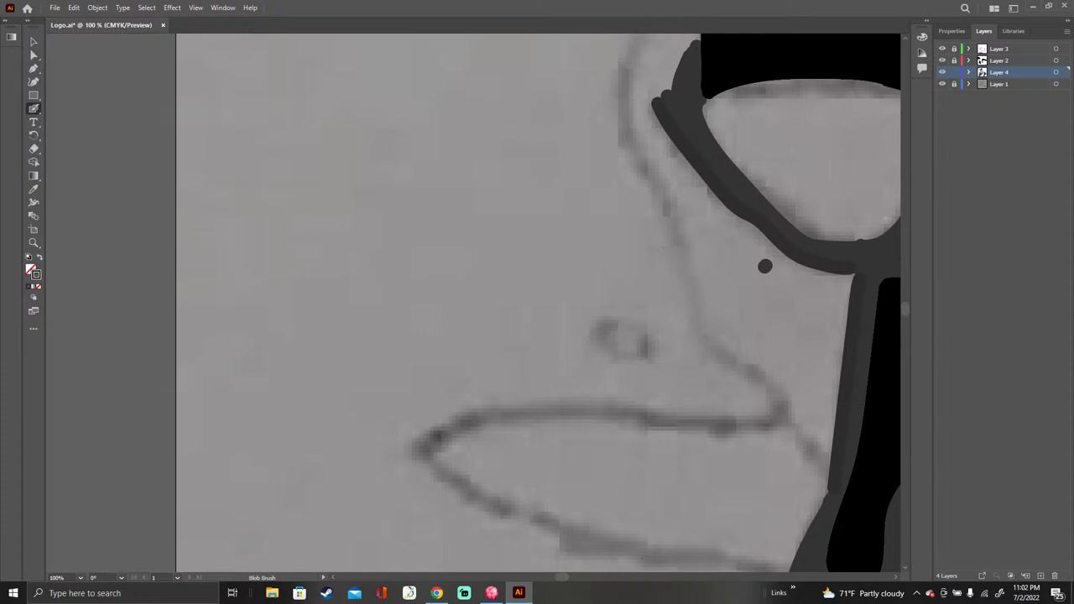
mouse_move(622, 63)
mouse_down()
mouse_move(626, 151)
mouse_move(681, 261)
mouse_move(695, 332)
mouse_move(694, 321)
mouse_move(823, 456)
mouse_up()
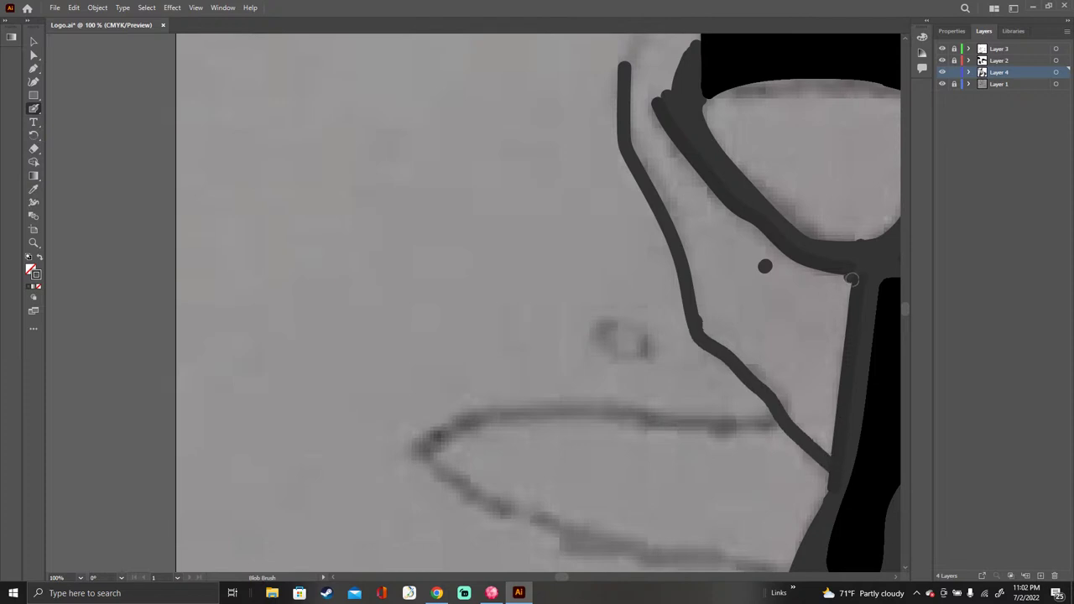
mouse_move(856, 274)
mouse_down()
mouse_move(839, 312)
mouse_move(825, 455)
mouse_up()
mouse_move(842, 370)
mouse_down()
mouse_move(848, 288)
mouse_move(792, 265)
mouse_move(710, 198)
mouse_move(657, 128)
mouse_move(659, 91)
mouse_up()
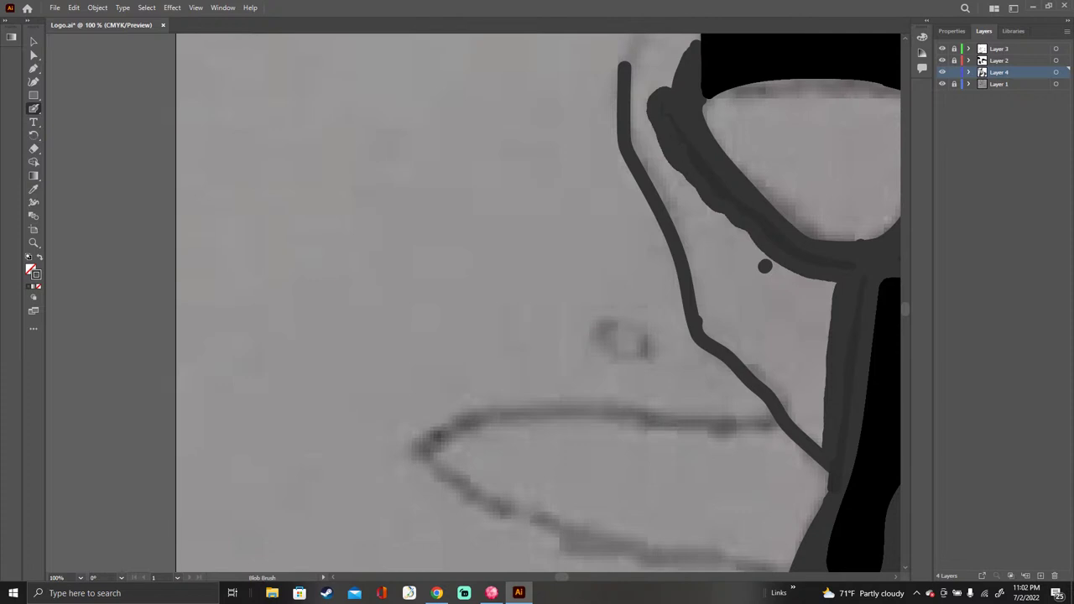
Step: Fill the cheek area beside the nose cavity, from the socket rim down to the traced skull edge
mouse_move(760, 263)
mouse_down()
mouse_move(830, 289)
mouse_move(774, 266)
mouse_move(759, 270)
mouse_up()
mouse_move(825, 306)
mouse_down()
mouse_move(814, 444)
mouse_move(760, 354)
mouse_move(755, 256)
mouse_move(772, 366)
mouse_up()
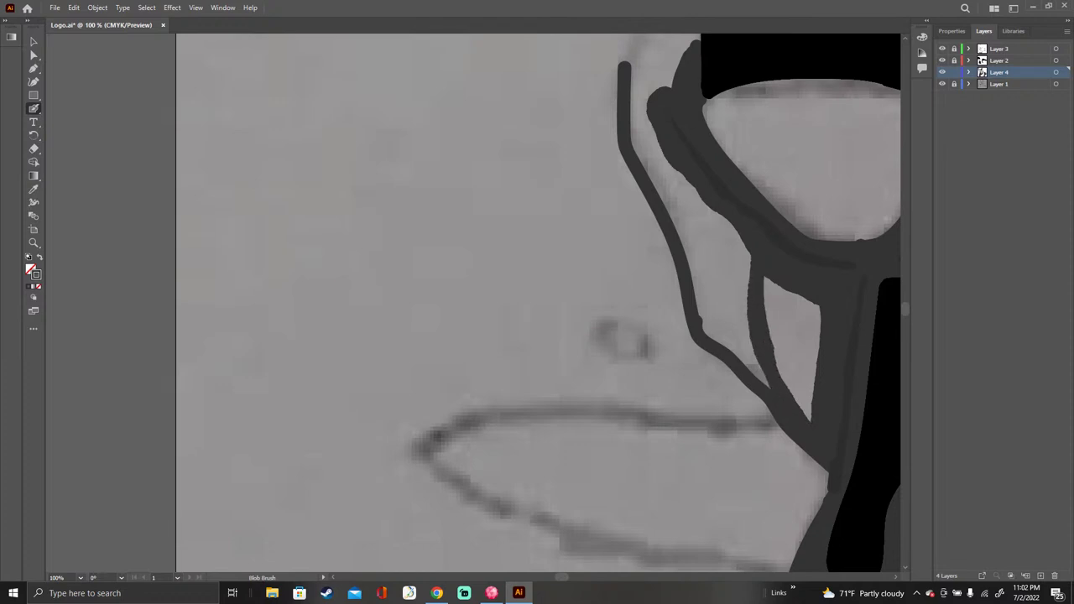
mouse_move(809, 422)
mouse_down()
mouse_move(813, 305)
mouse_move(799, 408)
mouse_up()
mouse_move(808, 304)
mouse_down()
mouse_move(767, 280)
mouse_move(803, 324)
mouse_move(792, 397)
mouse_move(792, 317)
mouse_move(775, 302)
mouse_up()
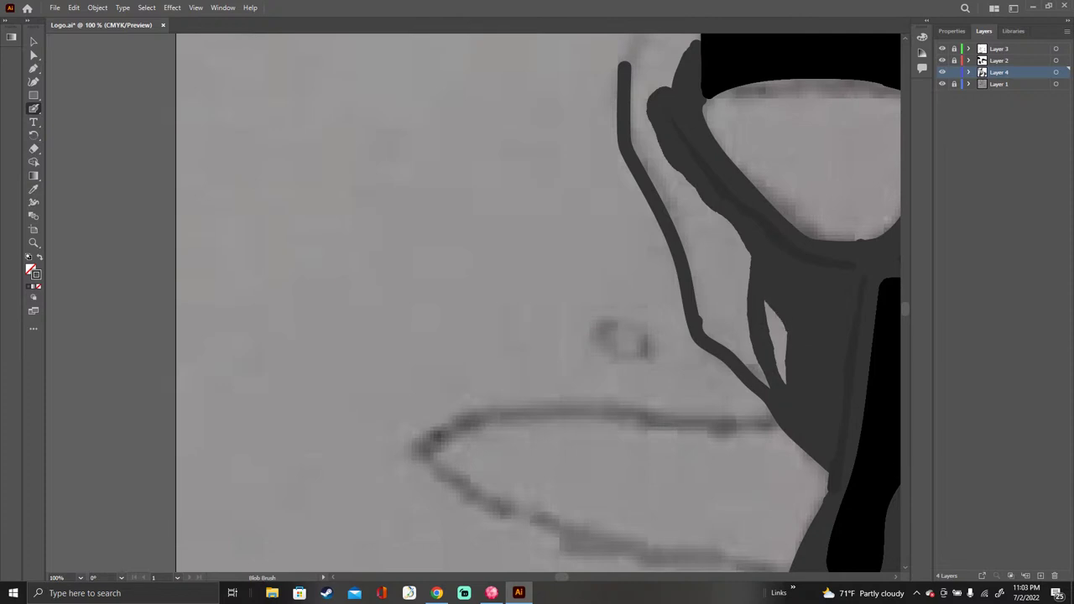
drag(783, 329, 784, 382)
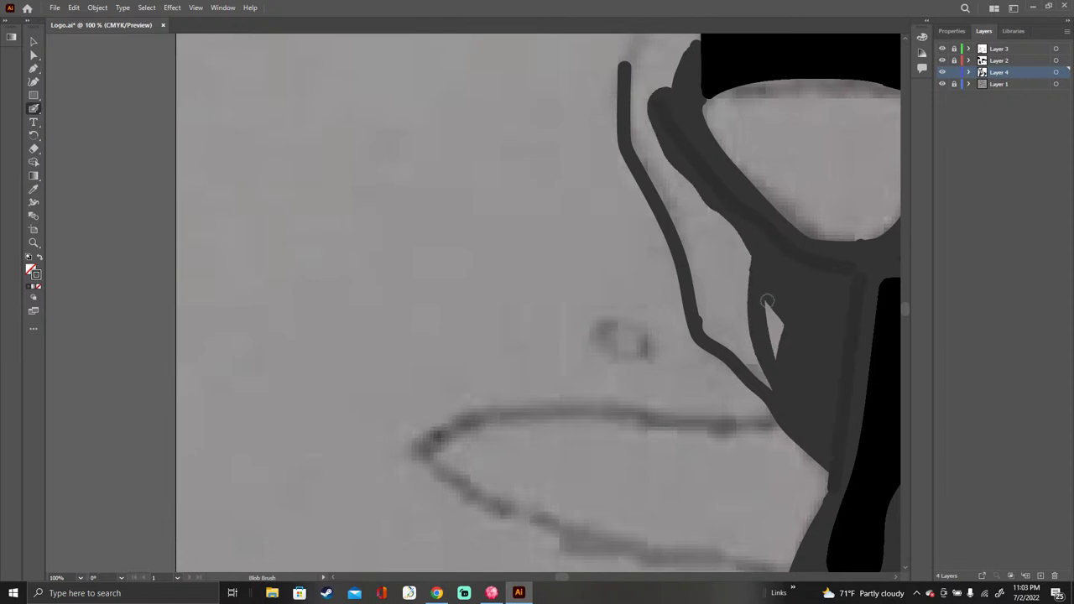
mouse_move(767, 298)
mouse_down()
mouse_move(775, 352)
mouse_move(781, 339)
mouse_up()
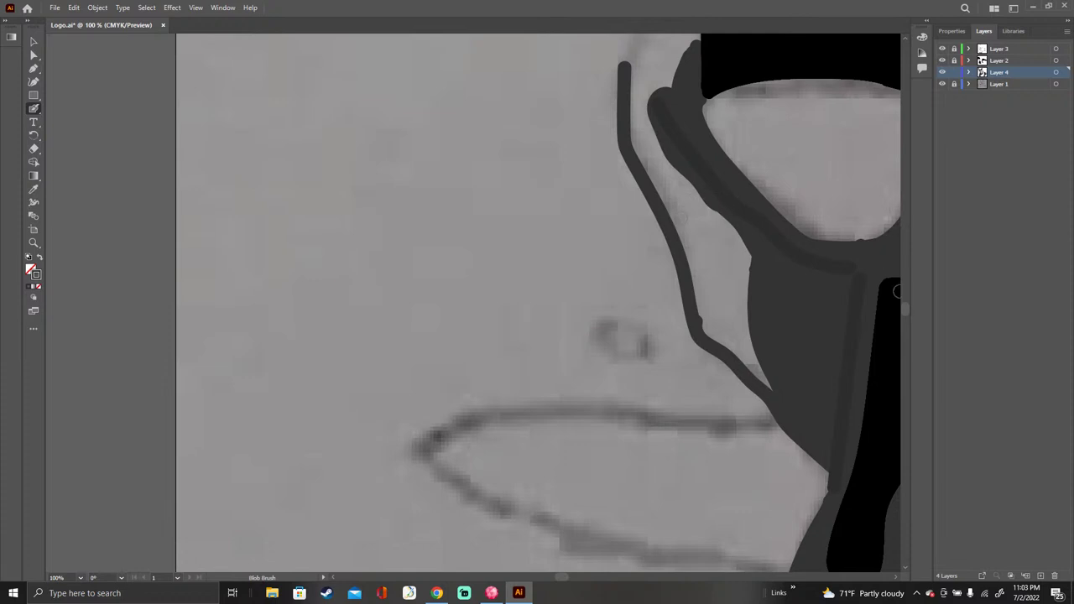
Step: Fill the remaining cheek gap between the eye socket rim and the skull's outer edge
mouse_move(741, 237)
mouse_down()
mouse_move(744, 279)
mouse_move(692, 186)
mouse_up()
mouse_move(655, 147)
mouse_down()
mouse_move(644, 99)
mouse_move(642, 141)
mouse_move(735, 297)
mouse_move(767, 386)
mouse_up()
drag(745, 304, 720, 223)
mouse_move(727, 269)
mouse_down()
mouse_move(698, 200)
mouse_move(652, 139)
mouse_move(720, 289)
mouse_move(707, 220)
mouse_up()
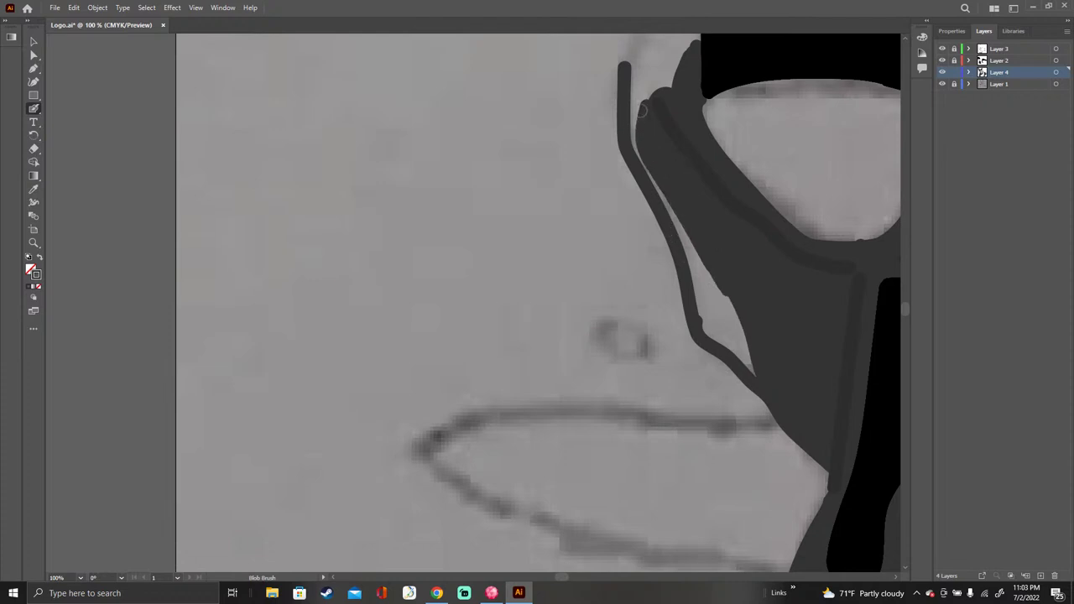
mouse_move(639, 75)
mouse_down()
mouse_move(634, 136)
mouse_move(752, 371)
mouse_move(727, 297)
mouse_move(702, 293)
mouse_move(715, 338)
mouse_move(731, 351)
mouse_move(713, 300)
mouse_up()
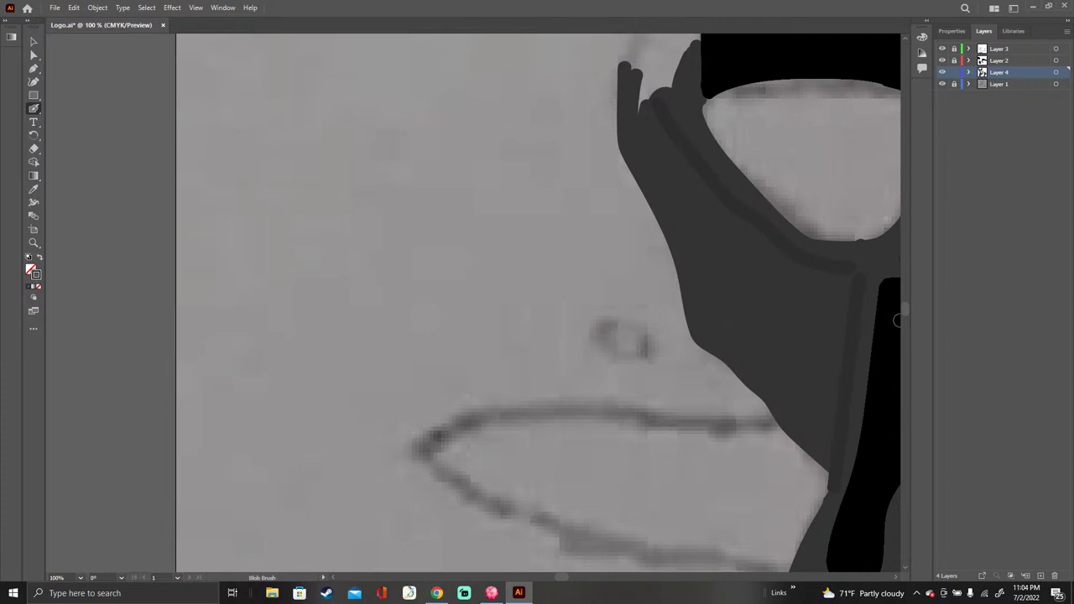
Step: Trace the skull's outer edge from the forehead down past the black eye socket to the cheek shading
scroll(897, 319, up, 10)
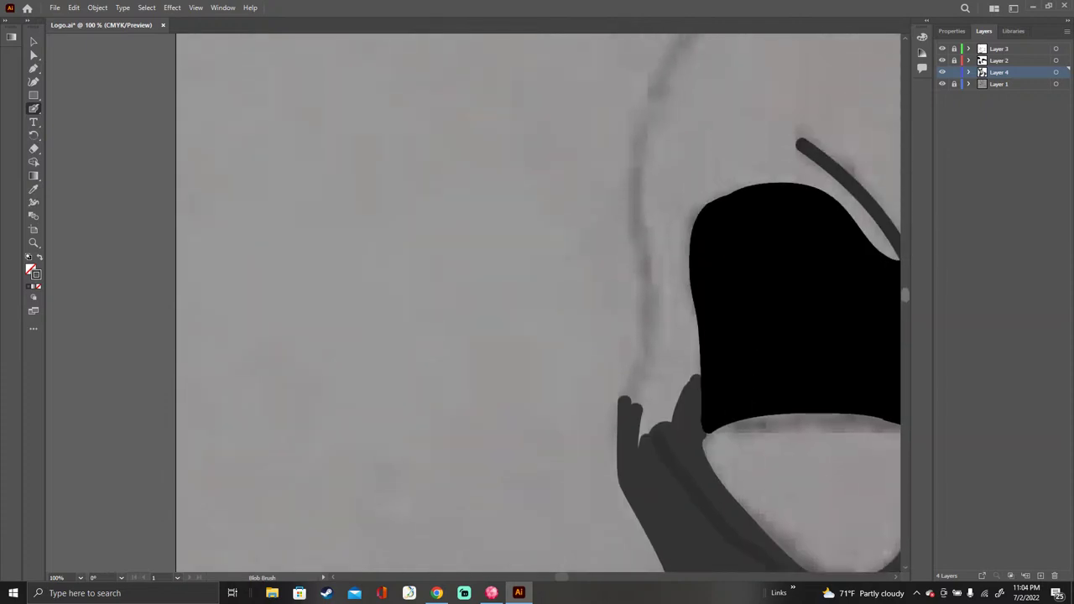
scroll(889, 302, down, 4)
scroll(889, 302, up, 2)
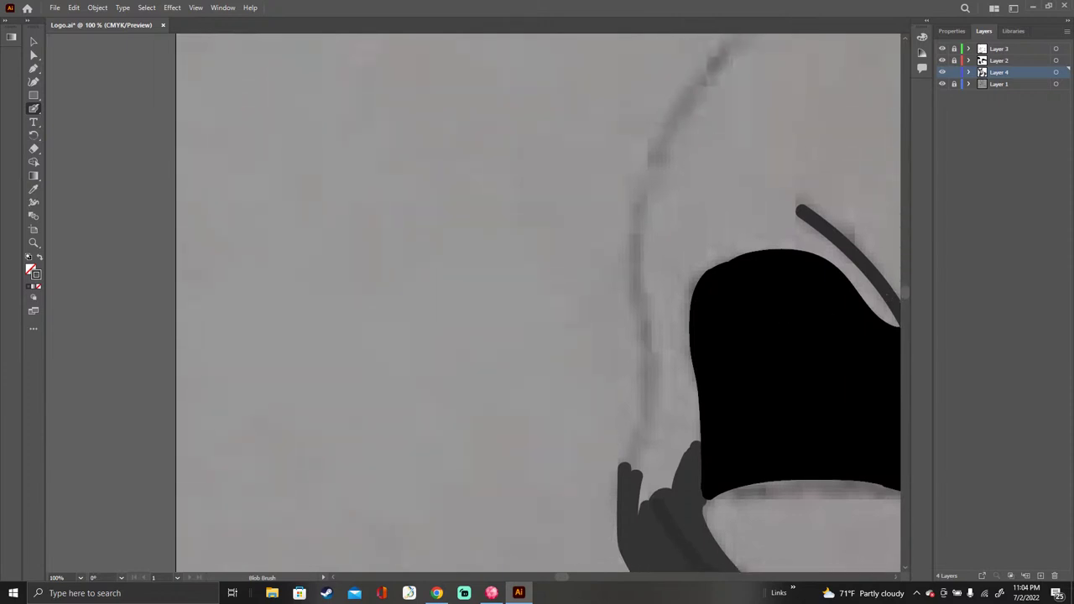
mouse_move(737, 37)
mouse_down()
mouse_move(672, 127)
mouse_move(635, 213)
mouse_move(632, 285)
mouse_move(648, 348)
mouse_move(630, 463)
mouse_up()
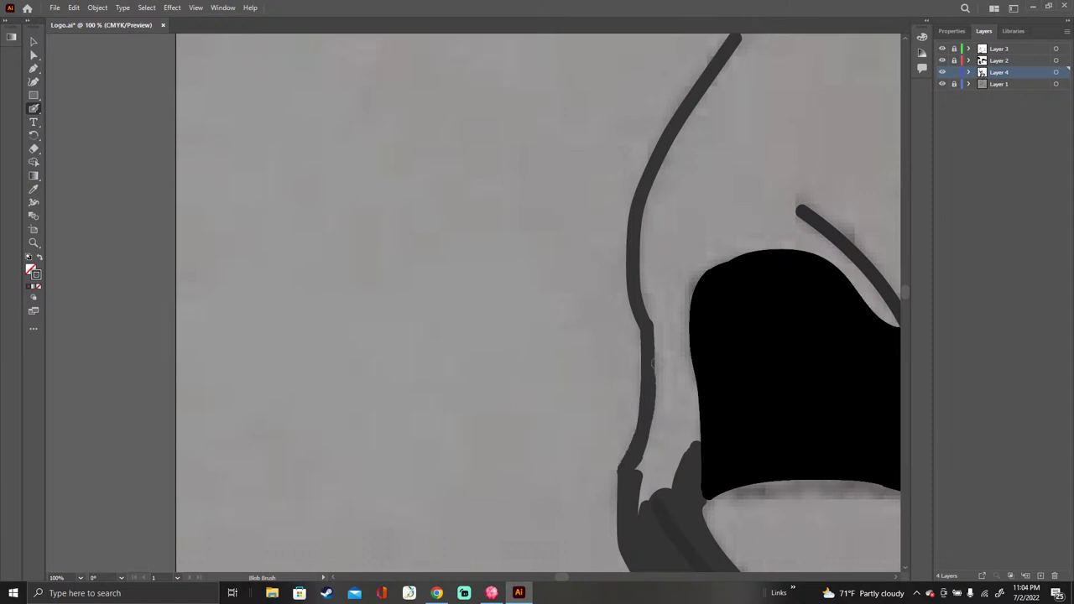
Step: Trace the black eye socket's outer side and fill the strip between it and the skull's outer edge, from the forehead down to the cheek
click(705, 275)
mouse_move(717, 262)
mouse_down()
mouse_move(698, 274)
mouse_move(687, 308)
mouse_move(696, 448)
mouse_up()
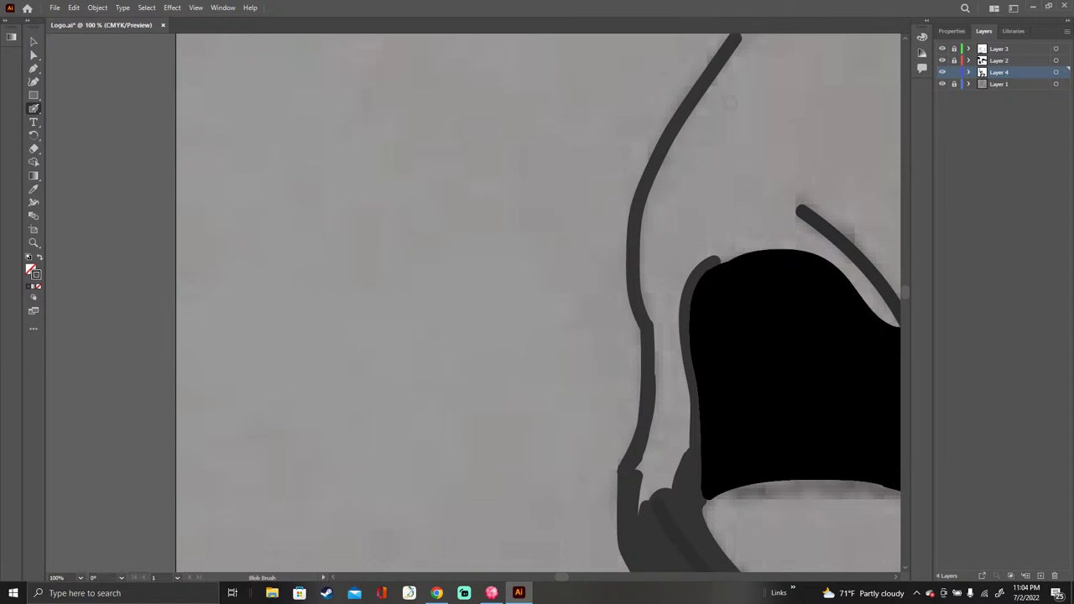
mouse_move(696, 109)
mouse_down()
mouse_move(644, 237)
mouse_move(658, 338)
mouse_move(684, 379)
mouse_move(662, 329)
mouse_move(661, 243)
mouse_move(715, 84)
mouse_up()
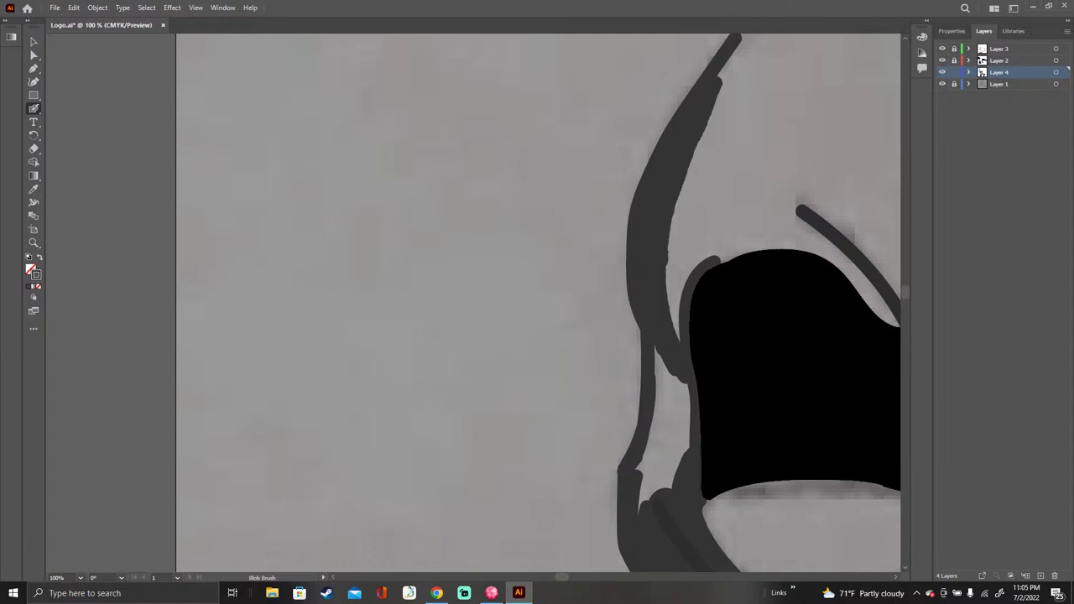
mouse_move(666, 264)
mouse_down()
mouse_move(678, 337)
mouse_move(678, 200)
mouse_move(736, 50)
mouse_up()
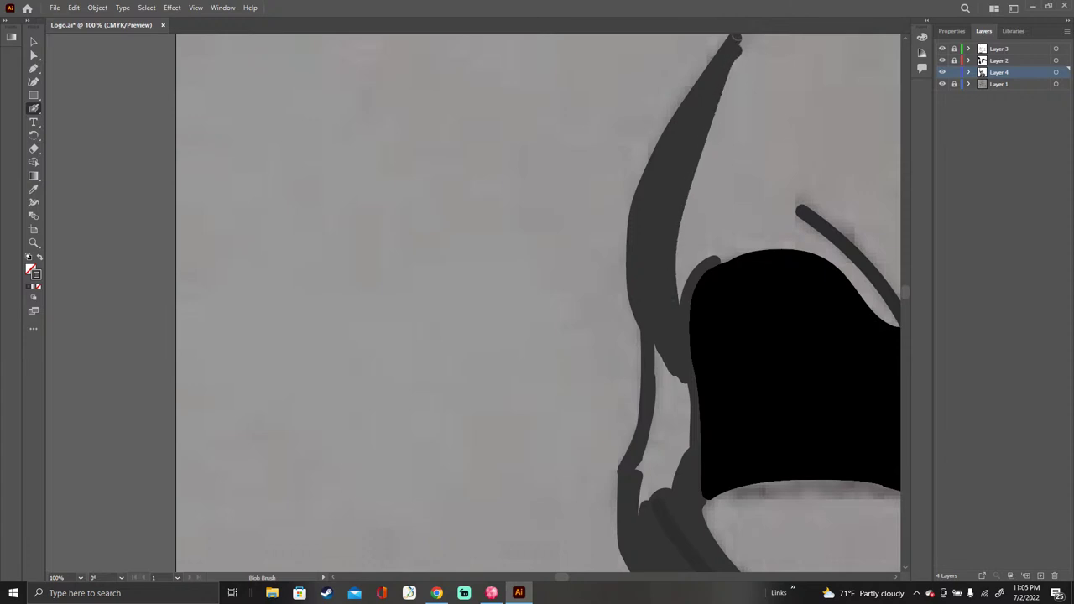
mouse_move(667, 357)
mouse_down()
mouse_move(673, 475)
mouse_move(682, 386)
mouse_move(688, 443)
mouse_move(688, 390)
mouse_move(656, 349)
mouse_move(661, 478)
mouse_move(653, 420)
mouse_move(645, 499)
mouse_move(640, 463)
mouse_up()
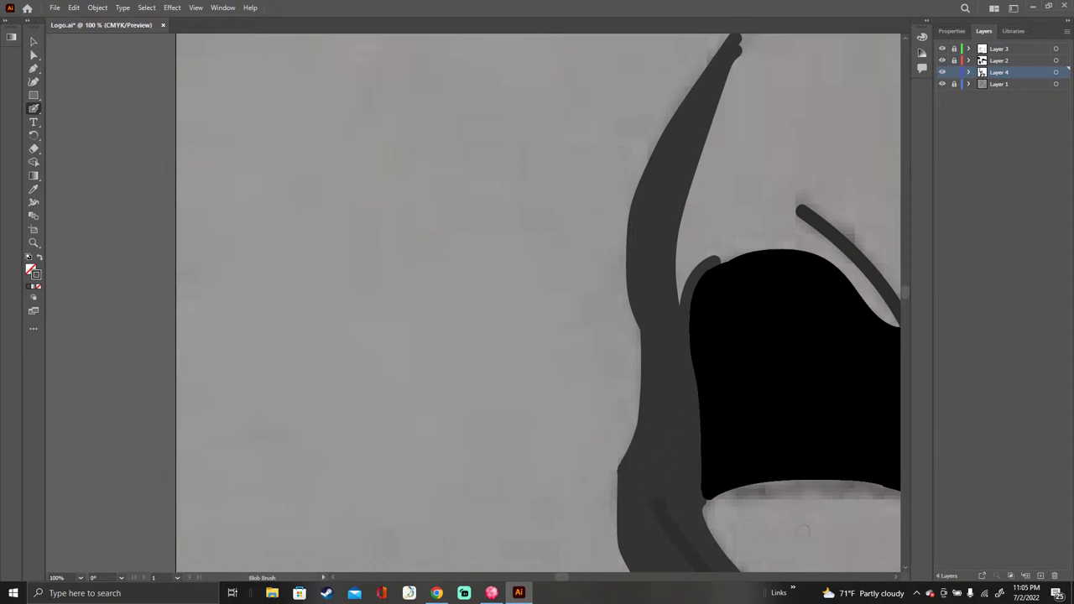
Step: Fill the two outermost upper teeth below the shaded cheek, covering the gaps between their outlines
scroll(621, 527, down, 5)
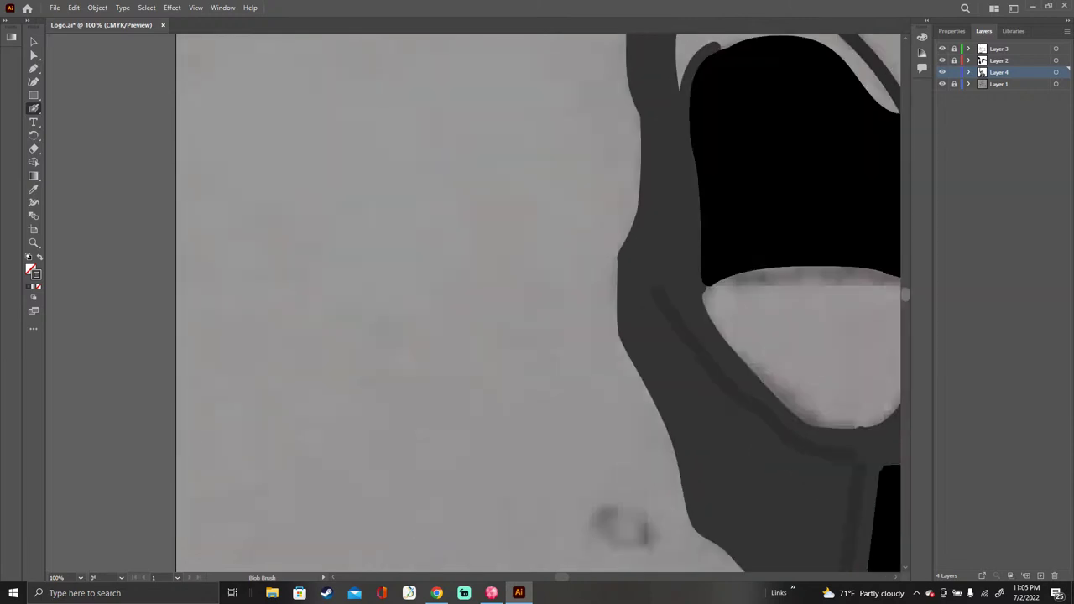
scroll(848, 447, down, 16)
scroll(848, 447, up, 1)
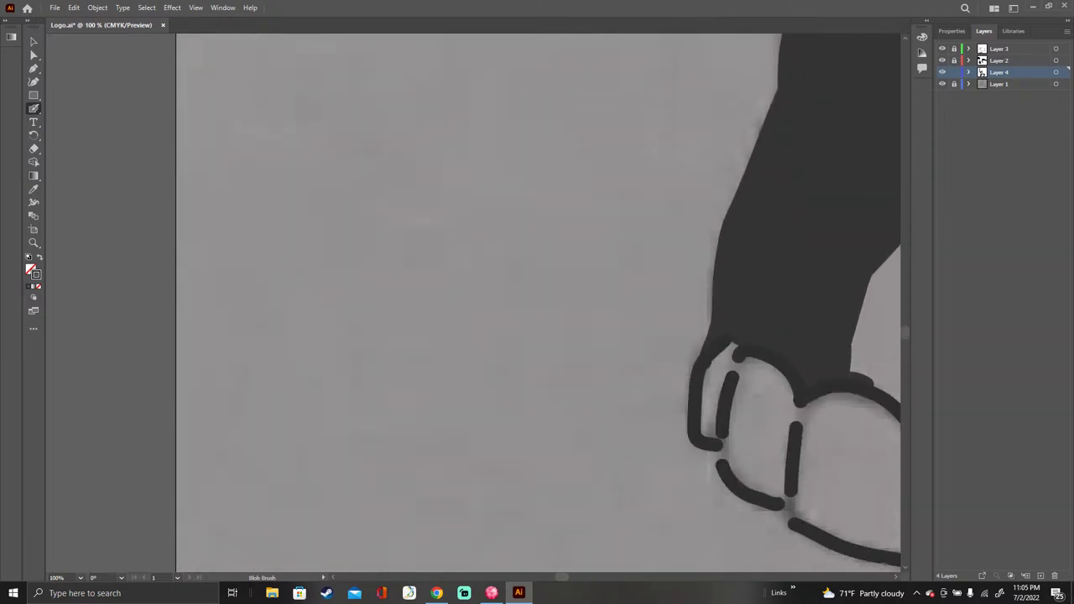
scroll(531, 302, right, 1)
scroll(898, 568, right, 1)
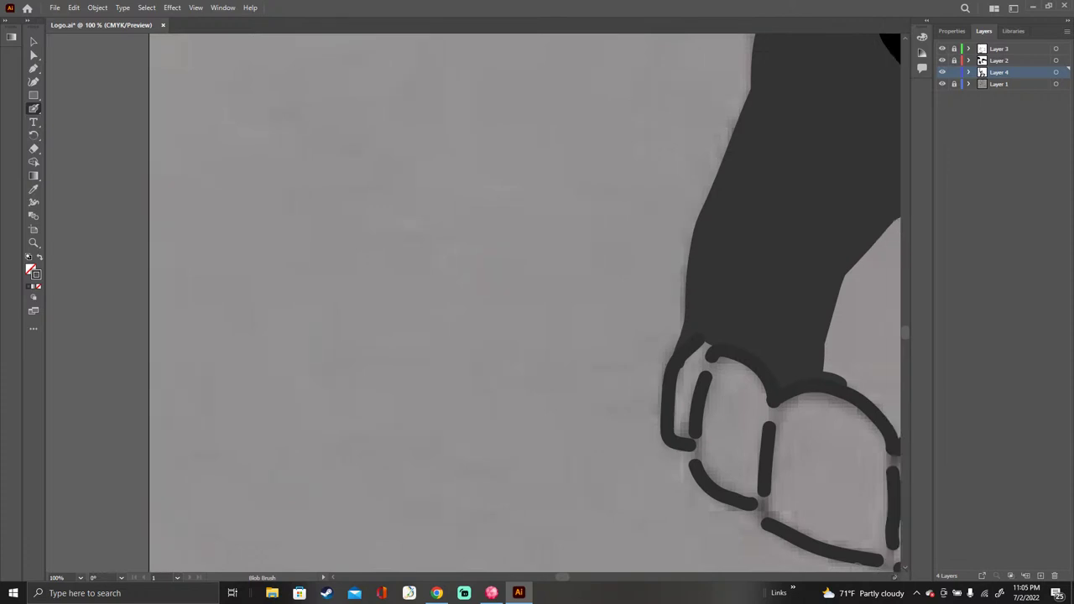
scroll(895, 576, right, 5)
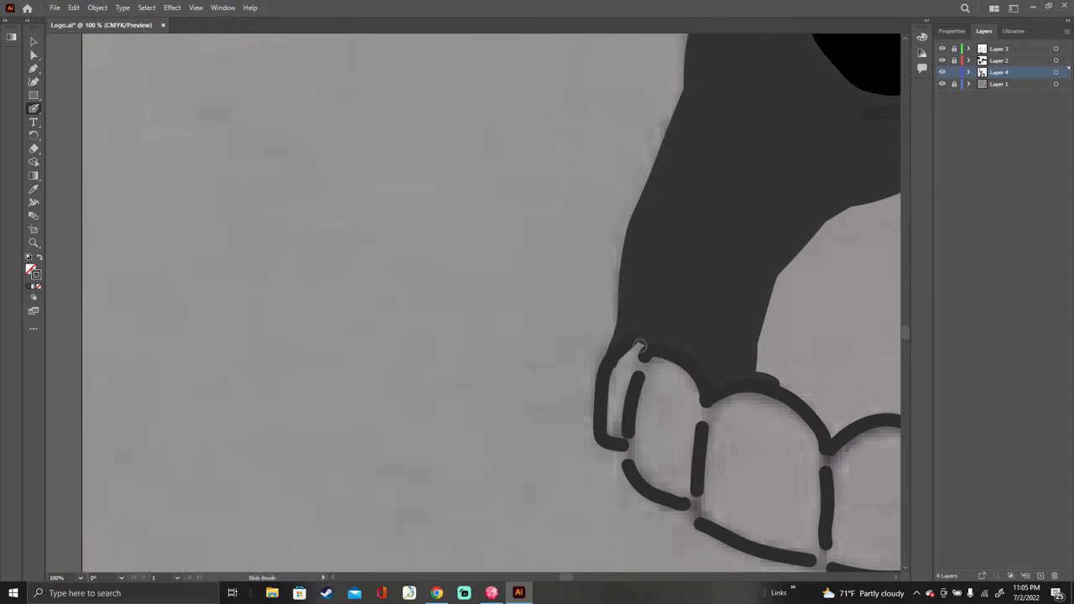
mouse_move(640, 345)
mouse_down()
mouse_move(610, 379)
mouse_move(613, 436)
mouse_move(636, 363)
mouse_up()
click(642, 368)
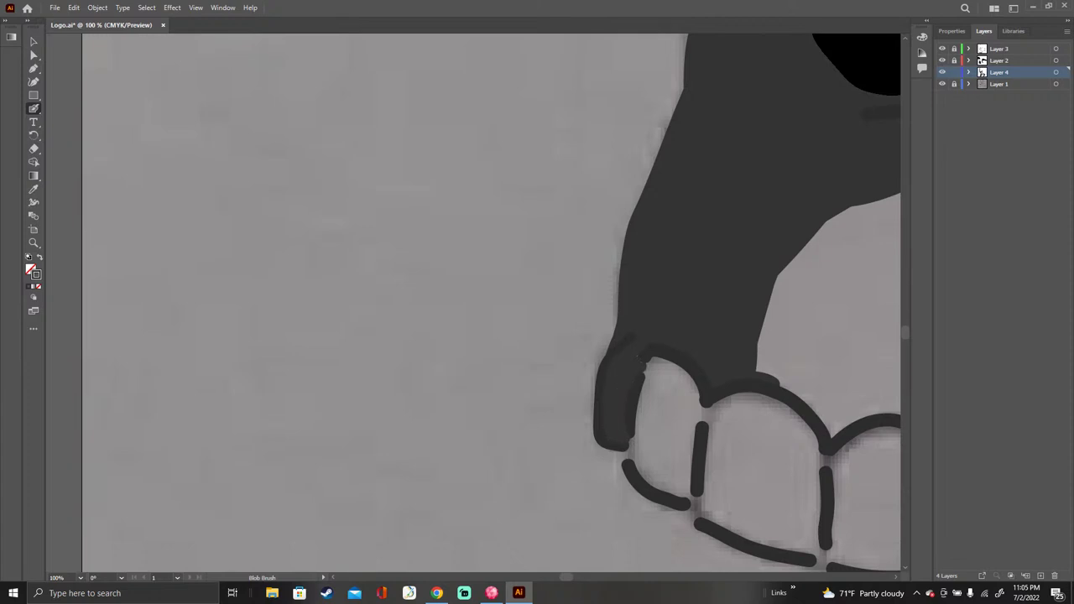
click(644, 364)
mouse_move(626, 444)
mouse_down()
mouse_move(631, 436)
mouse_move(654, 485)
mouse_move(680, 496)
mouse_move(702, 406)
mouse_move(680, 371)
mouse_move(650, 363)
mouse_move(678, 388)
mouse_move(674, 485)
mouse_move(642, 463)
mouse_move(639, 425)
mouse_move(645, 383)
mouse_move(654, 388)
mouse_move(651, 468)
mouse_move(663, 381)
mouse_move(655, 447)
mouse_move(670, 455)
mouse_move(669, 392)
mouse_up()
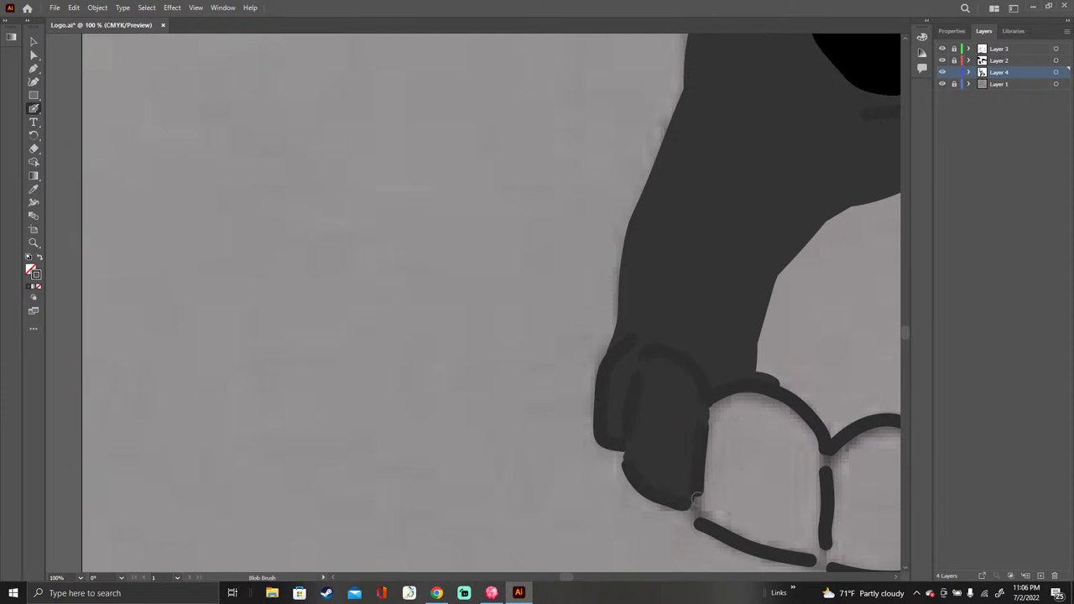
Step: Close the outline of the third tooth from the shaded cheek side and fill its interior
mouse_move(696, 499)
mouse_down()
mouse_move(747, 539)
mouse_move(821, 555)
mouse_move(827, 458)
mouse_up()
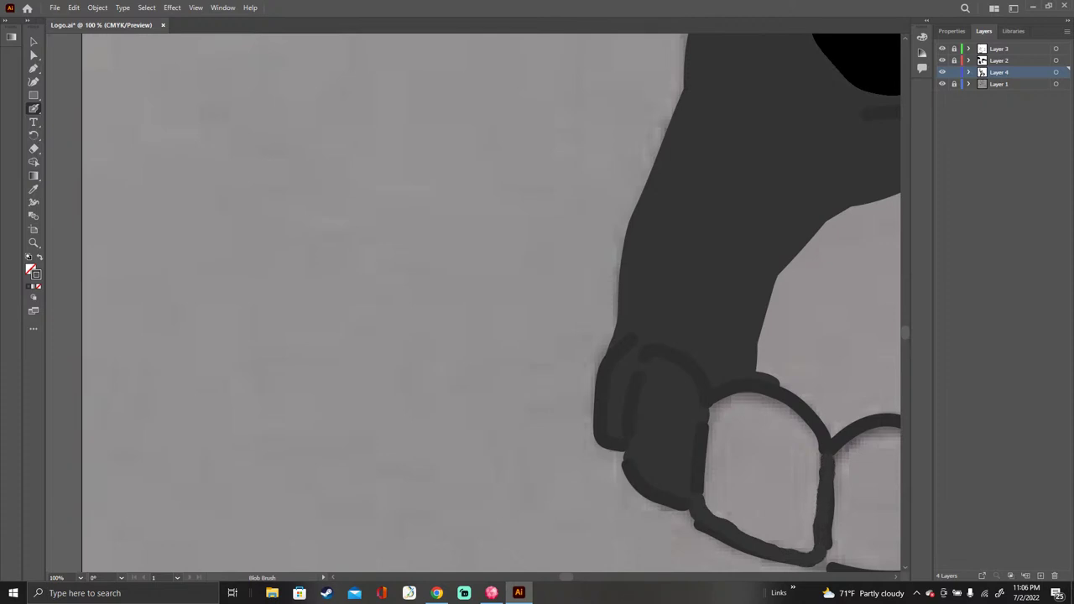
mouse_move(712, 405)
mouse_down()
mouse_move(698, 509)
mouse_move(717, 401)
mouse_up()
mouse_move(713, 453)
mouse_down()
mouse_move(732, 399)
mouse_move(768, 398)
mouse_move(785, 413)
mouse_move(816, 472)
mouse_move(807, 546)
mouse_move(774, 542)
mouse_move(711, 505)
mouse_move(710, 460)
mouse_up()
mouse_move(717, 506)
mouse_down()
mouse_move(740, 418)
mouse_move(728, 510)
mouse_move(802, 538)
mouse_move(797, 433)
mouse_move(747, 422)
mouse_move(792, 438)
mouse_move(798, 499)
mouse_move(785, 526)
mouse_move(736, 490)
mouse_move(740, 424)
mouse_move(748, 507)
mouse_move(790, 445)
mouse_up()
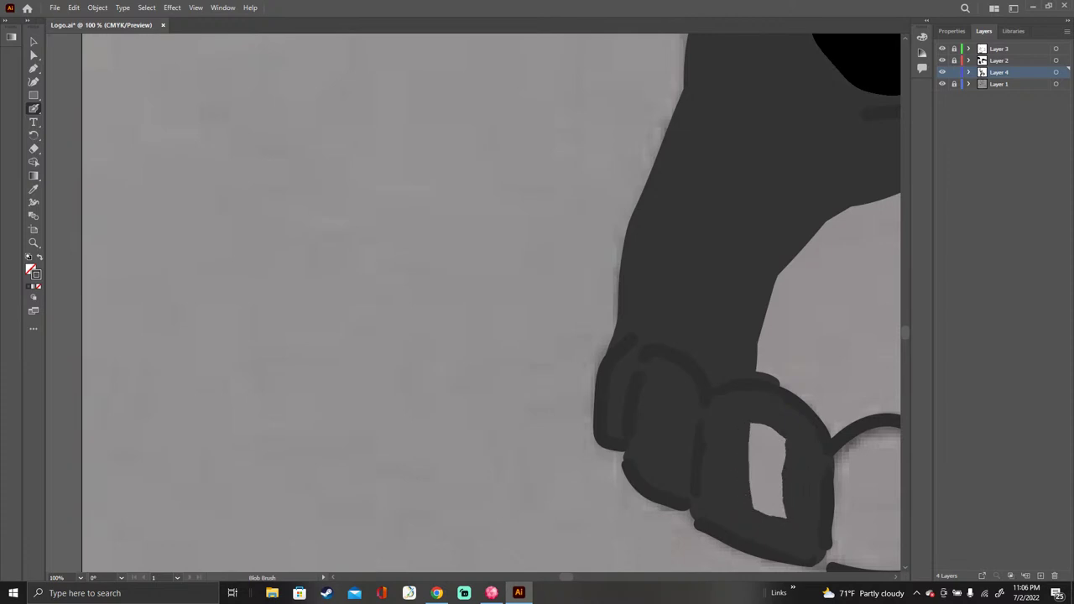
mouse_move(782, 512)
mouse_down()
mouse_move(782, 440)
mouse_move(759, 428)
mouse_move(773, 431)
mouse_up()
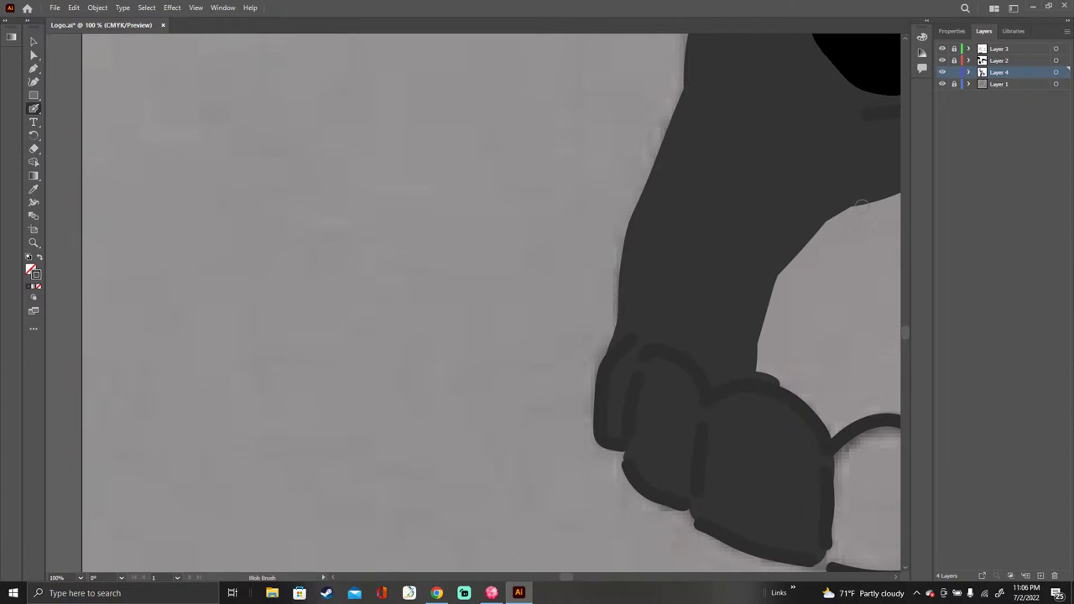
Step: Smooth the cheek shading's inner edge, paint a round patch on the upper jaw and merge it with the cheek down to the fourth tooth
mouse_move(861, 204)
mouse_down()
mouse_move(809, 243)
mouse_move(767, 315)
mouse_move(762, 357)
mouse_move(834, 431)
mouse_up()
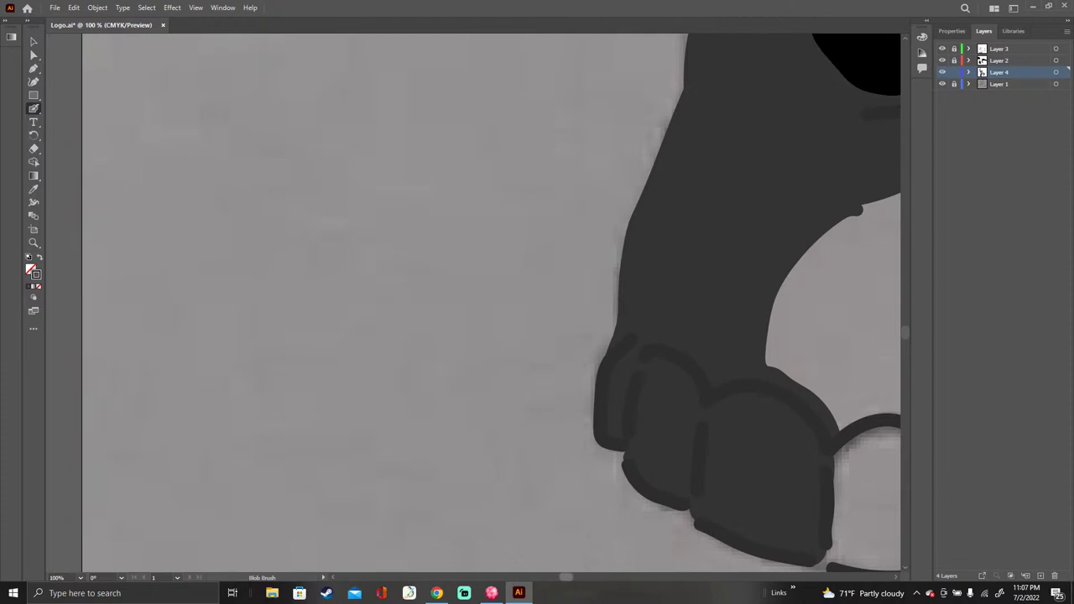
drag(566, 577, 585, 577)
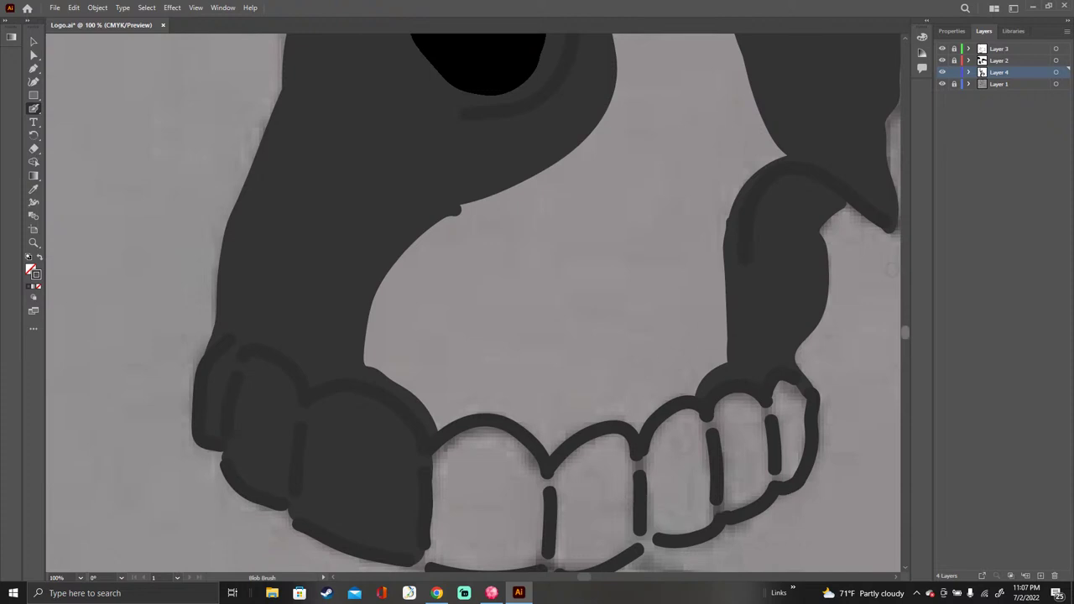
scroll(543, 302, down, 3)
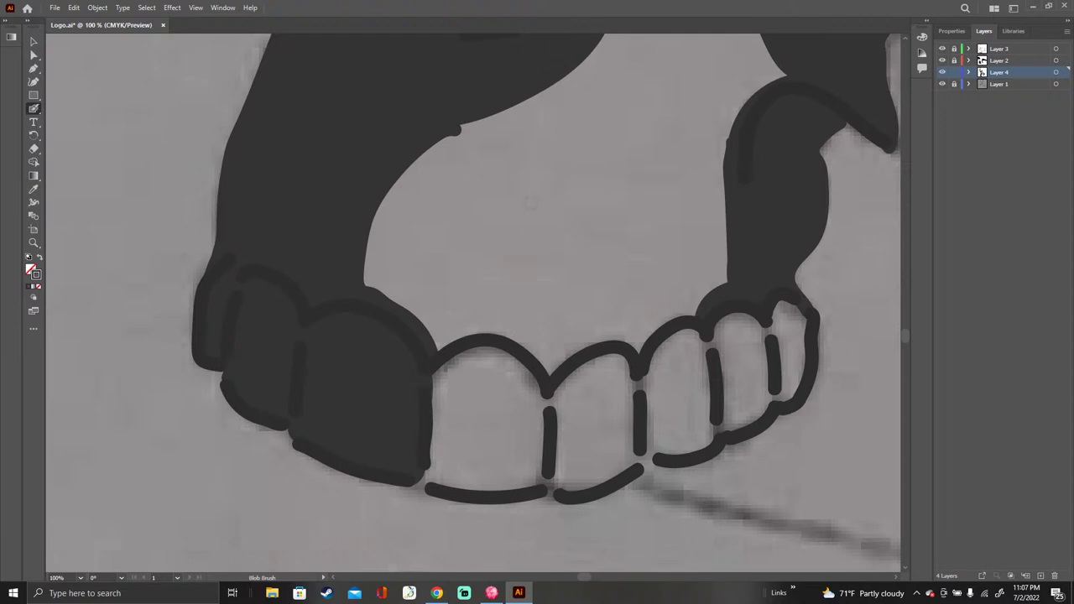
mouse_move(497, 189)
mouse_down()
mouse_move(498, 250)
mouse_move(579, 141)
mouse_move(426, 202)
mouse_move(581, 266)
mouse_move(450, 168)
mouse_move(583, 223)
mouse_move(458, 243)
mouse_move(477, 139)
mouse_move(562, 237)
mouse_move(537, 168)
mouse_move(495, 220)
mouse_move(541, 214)
mouse_move(503, 172)
mouse_move(522, 210)
mouse_up()
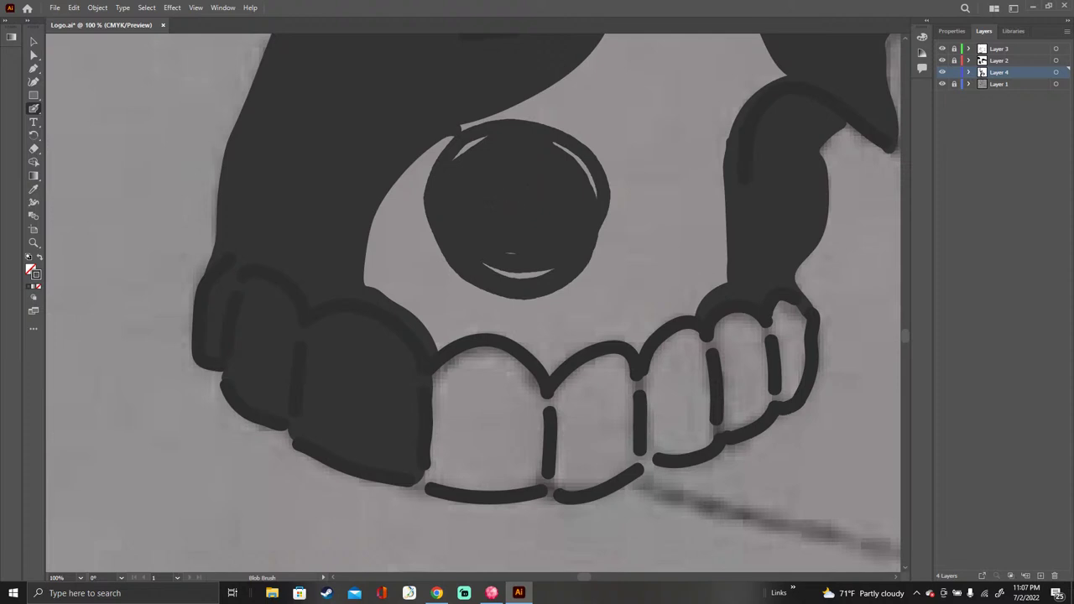
drag(570, 153, 594, 193)
drag(501, 272, 546, 274)
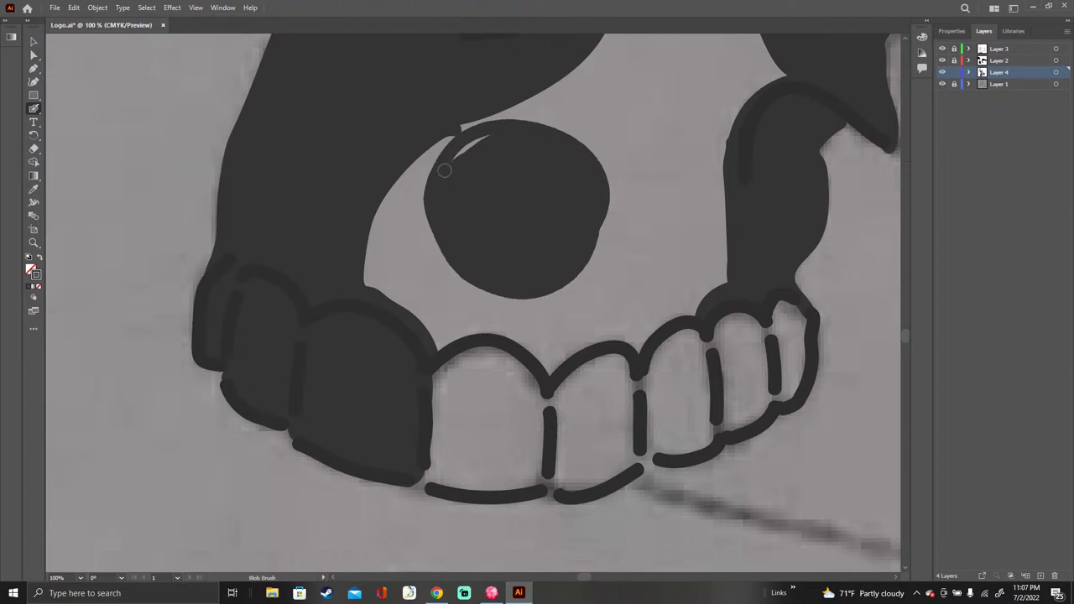
drag(445, 167, 483, 138)
mouse_move(519, 85)
mouse_down()
mouse_move(499, 104)
mouse_move(512, 110)
mouse_move(420, 156)
mouse_move(388, 195)
mouse_move(376, 290)
mouse_move(366, 277)
mouse_move(383, 290)
mouse_move(418, 176)
mouse_move(389, 292)
mouse_move(422, 302)
mouse_move(439, 324)
mouse_move(547, 370)
mouse_up()
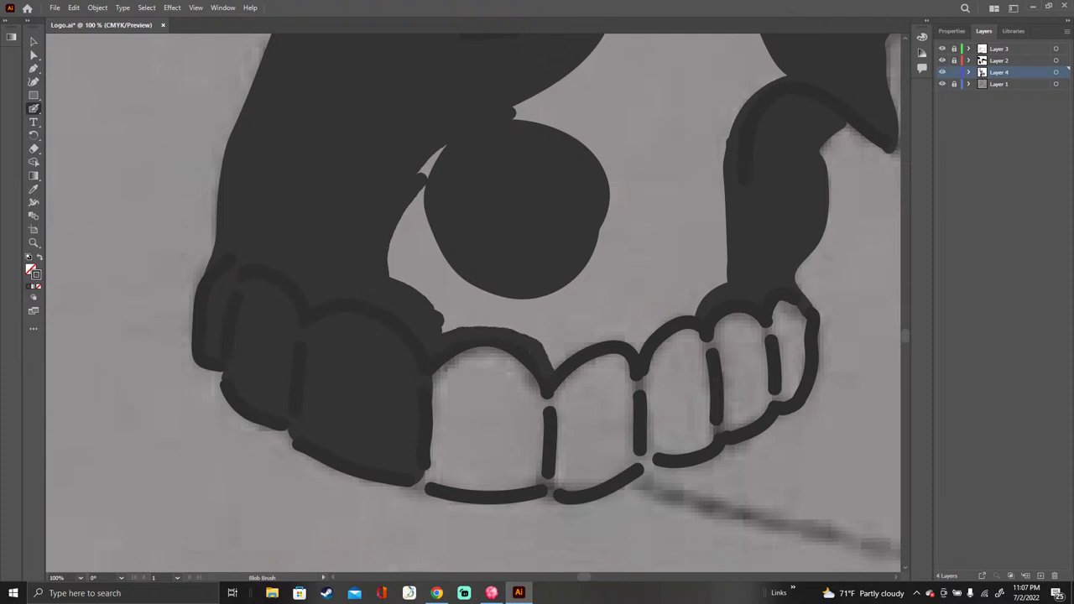
mouse_move(503, 324)
mouse_down()
mouse_move(445, 324)
mouse_move(423, 277)
mouse_move(416, 167)
mouse_move(417, 248)
mouse_move(421, 169)
mouse_move(401, 277)
mouse_move(391, 244)
mouse_move(392, 276)
mouse_move(424, 212)
mouse_move(457, 310)
mouse_move(518, 315)
mouse_move(545, 337)
mouse_up()
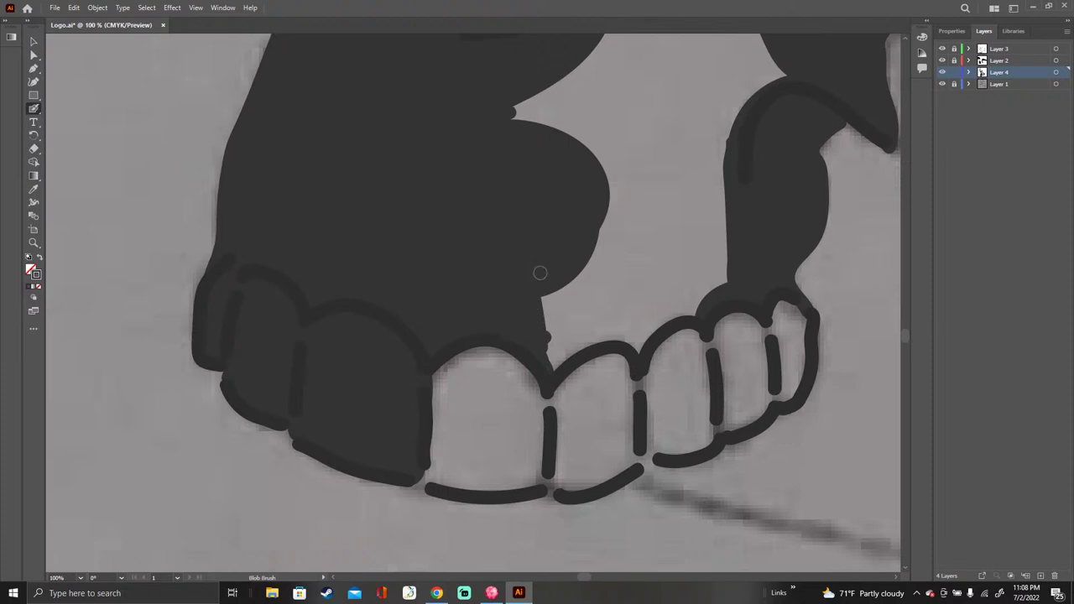
Step: Fill the rest of the upper jaw between the nose cavity and the gum line, across to the opposite cheek
mouse_move(516, 111)
mouse_down()
mouse_move(591, 74)
mouse_move(763, 35)
mouse_up()
drag(631, 70, 772, 61)
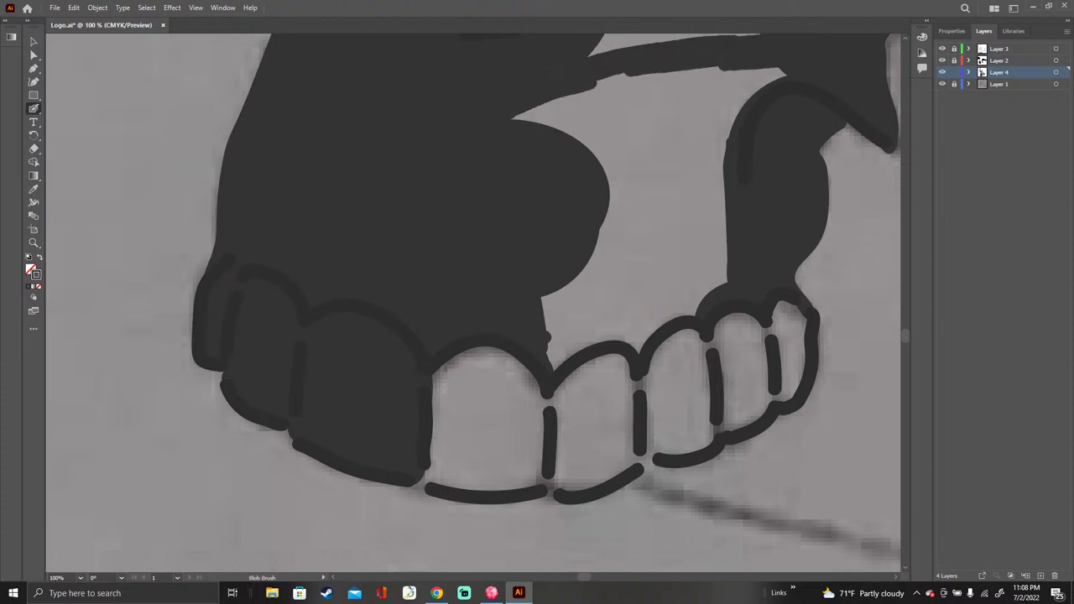
drag(667, 77, 765, 71)
drag(701, 89, 780, 78)
mouse_move(723, 99)
mouse_down()
mouse_move(763, 84)
mouse_move(730, 122)
mouse_move(713, 170)
mouse_move(720, 279)
mouse_move(707, 235)
mouse_move(715, 124)
mouse_move(696, 217)
mouse_move(705, 103)
mouse_move(690, 184)
mouse_up()
mouse_move(685, 81)
mouse_down()
mouse_move(683, 210)
mouse_move(678, 126)
mouse_move(672, 218)
mouse_move(673, 82)
mouse_up()
mouse_move(522, 120)
mouse_down()
mouse_move(663, 76)
mouse_move(609, 79)
mouse_move(551, 117)
mouse_move(671, 92)
mouse_move(640, 121)
mouse_move(592, 131)
mouse_move(665, 131)
mouse_move(603, 158)
mouse_move(671, 163)
mouse_move(604, 168)
mouse_move(673, 173)
mouse_move(607, 183)
mouse_move(676, 198)
mouse_move(611, 205)
mouse_move(680, 220)
mouse_move(601, 235)
mouse_move(696, 245)
mouse_move(588, 267)
mouse_move(544, 301)
mouse_up()
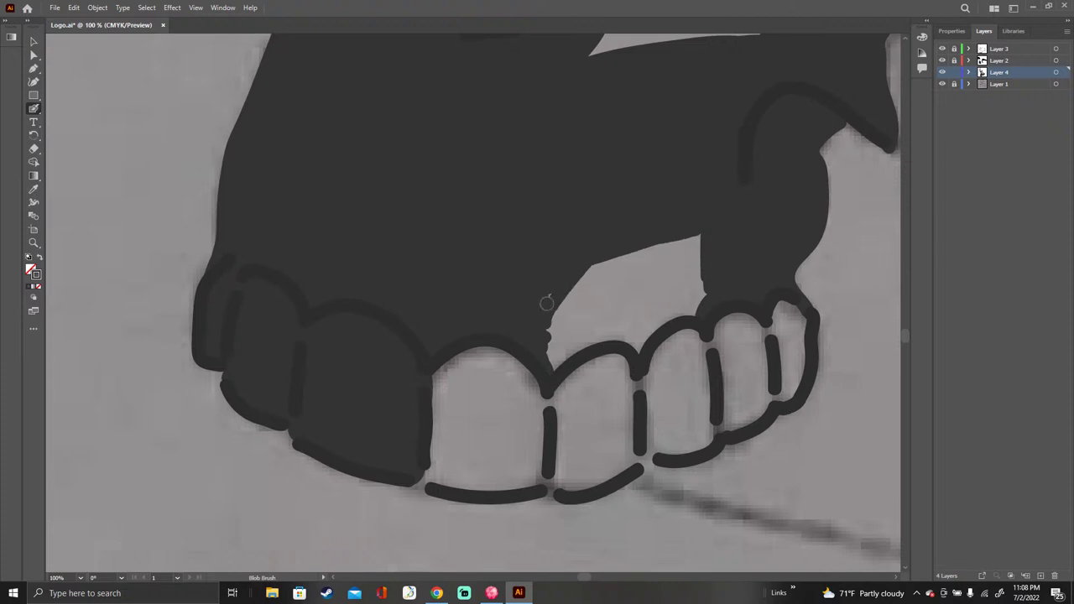
mouse_move(554, 297)
mouse_down()
mouse_move(556, 366)
mouse_move(617, 338)
mouse_move(638, 344)
mouse_move(695, 312)
mouse_move(700, 235)
mouse_move(690, 309)
mouse_move(633, 337)
mouse_move(588, 333)
mouse_move(563, 347)
mouse_move(564, 295)
mouse_move(602, 267)
mouse_move(592, 312)
mouse_move(635, 257)
mouse_move(606, 321)
mouse_move(665, 250)
mouse_move(647, 282)
mouse_move(669, 265)
mouse_move(624, 323)
mouse_move(684, 276)
mouse_move(640, 322)
mouse_up()
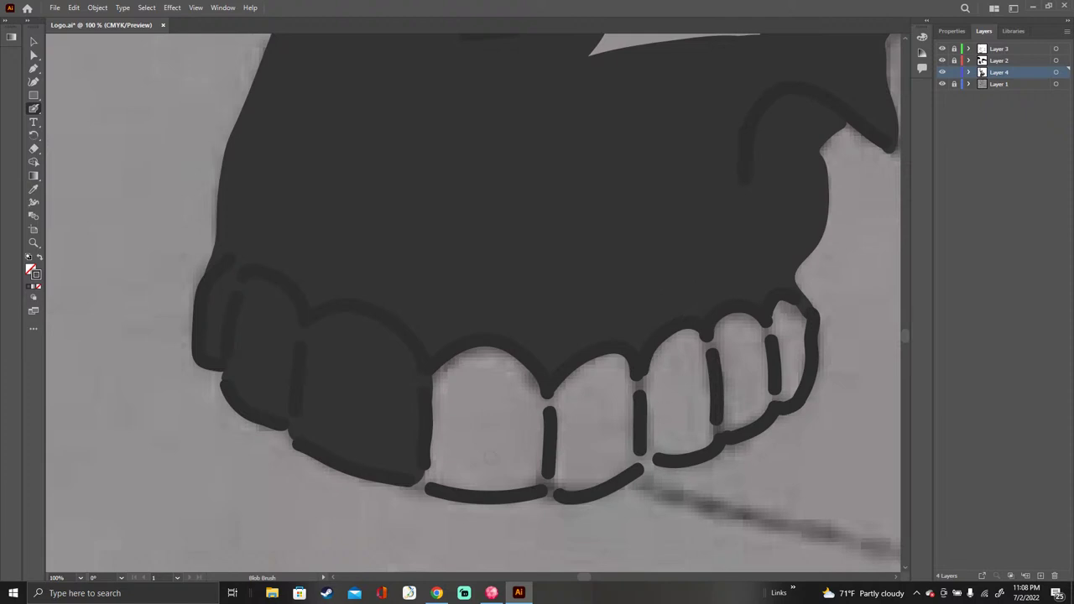
Step: Fill the large fourth tooth and the small last tooth at the opposite end of the row
mouse_move(418, 477)
mouse_down()
mouse_move(475, 486)
mouse_move(545, 478)
mouse_move(541, 401)
mouse_move(496, 354)
mouse_move(477, 350)
mouse_move(436, 385)
mouse_move(431, 478)
mouse_move(525, 463)
mouse_move(527, 474)
mouse_move(527, 395)
mouse_move(485, 361)
mouse_move(453, 369)
mouse_move(443, 397)
mouse_move(446, 478)
mouse_up()
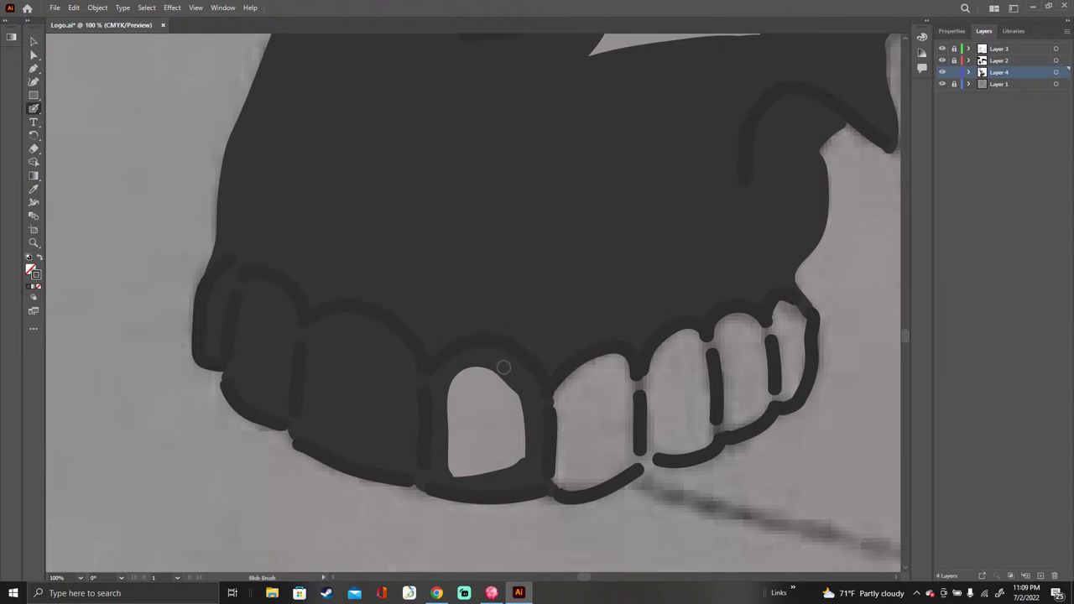
mouse_move(522, 394)
mouse_down()
mouse_move(526, 458)
mouse_move(520, 393)
mouse_move(507, 462)
mouse_move(493, 373)
mouse_move(479, 394)
mouse_move(477, 443)
mouse_move(461, 374)
mouse_move(453, 467)
mouse_move(489, 470)
mouse_move(456, 475)
mouse_up()
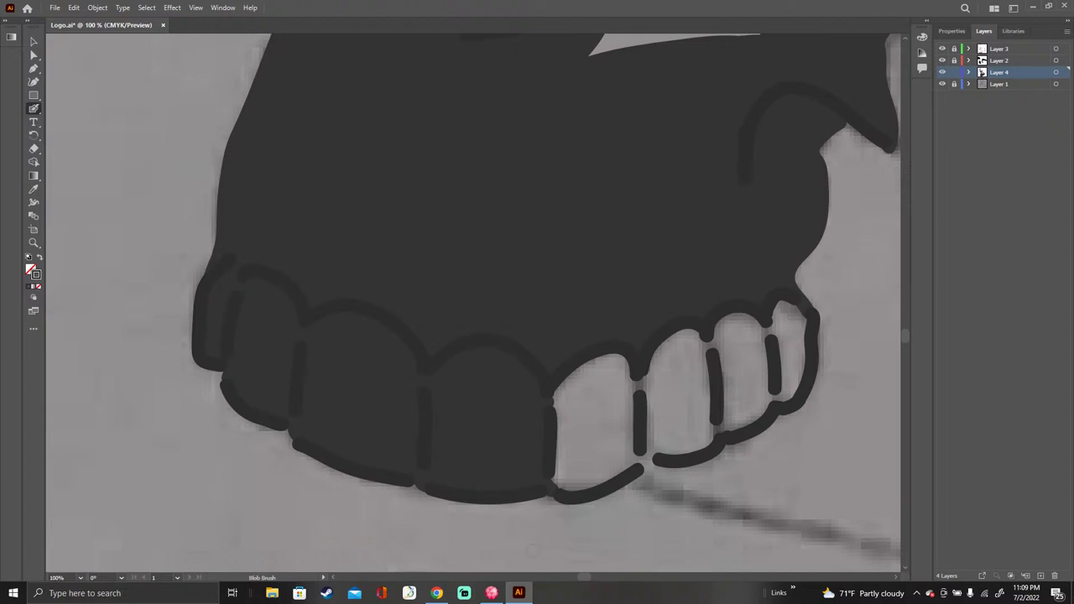
scroll(474, 302, right, 3)
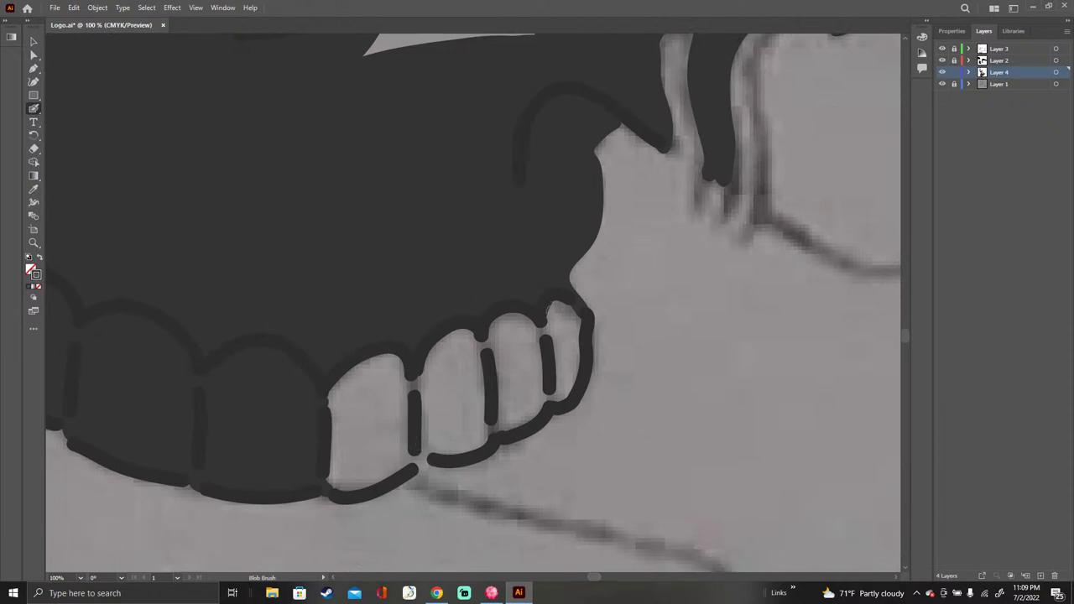
mouse_move(543, 321)
mouse_down()
mouse_move(583, 329)
mouse_move(568, 396)
mouse_move(551, 404)
mouse_move(559, 365)
mouse_move(550, 329)
mouse_move(541, 332)
mouse_move(568, 366)
mouse_up()
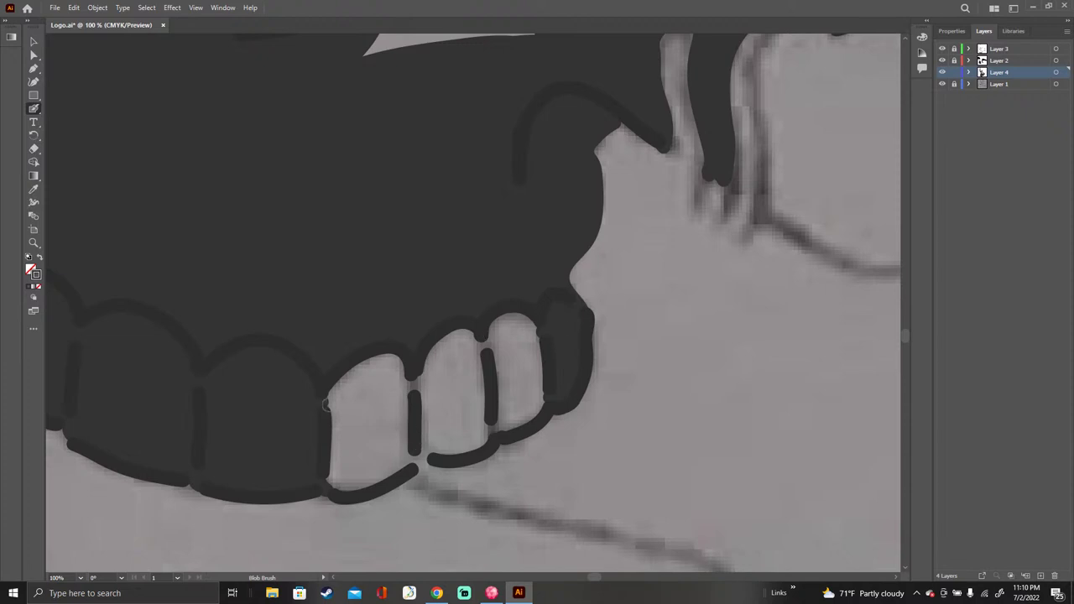
Step: Thicken the gum line over the three remaining unfilled teeth, close their outlines and fill them
mouse_move(326, 405)
mouse_down()
mouse_move(380, 360)
mouse_move(399, 365)
mouse_move(369, 359)
mouse_move(376, 375)
mouse_move(415, 387)
mouse_move(445, 342)
mouse_move(468, 333)
mouse_move(485, 348)
mouse_move(502, 322)
mouse_move(534, 335)
mouse_up()
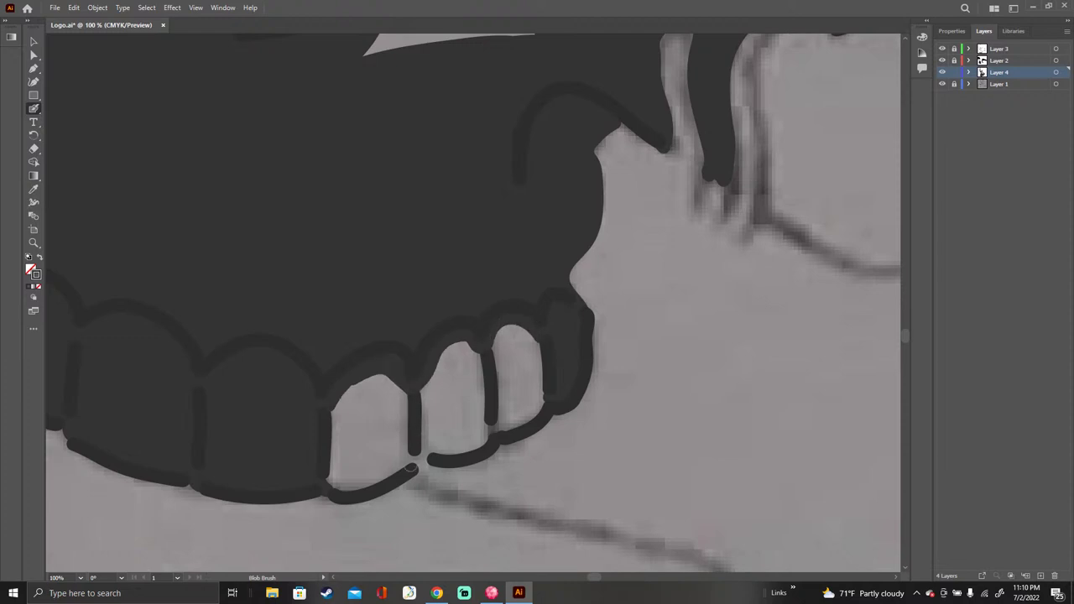
mouse_move(328, 484)
mouse_down()
mouse_move(387, 478)
mouse_move(417, 461)
mouse_up()
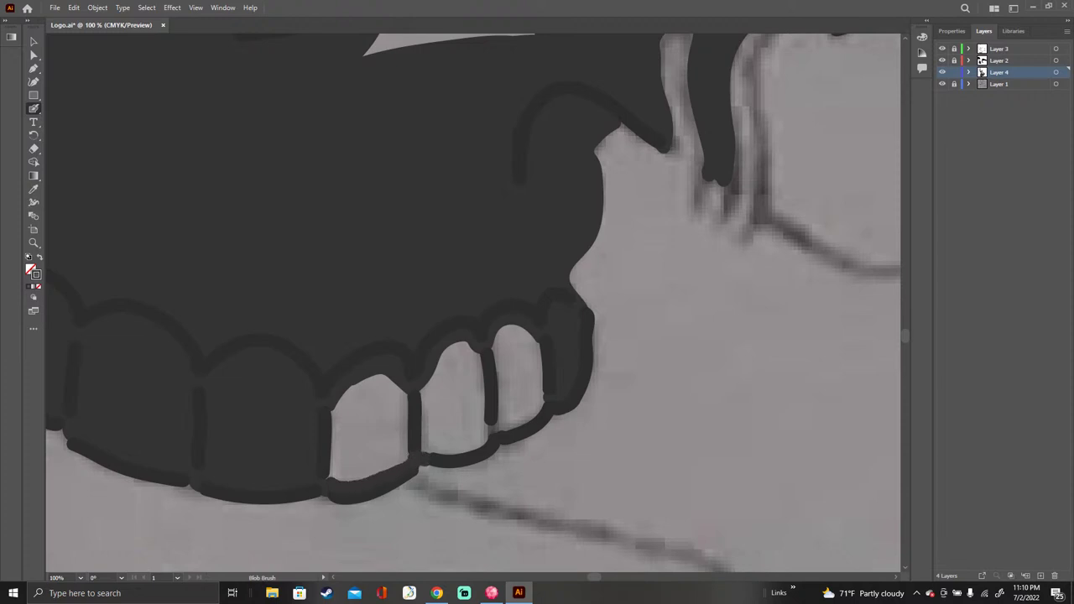
drag(425, 453, 428, 382)
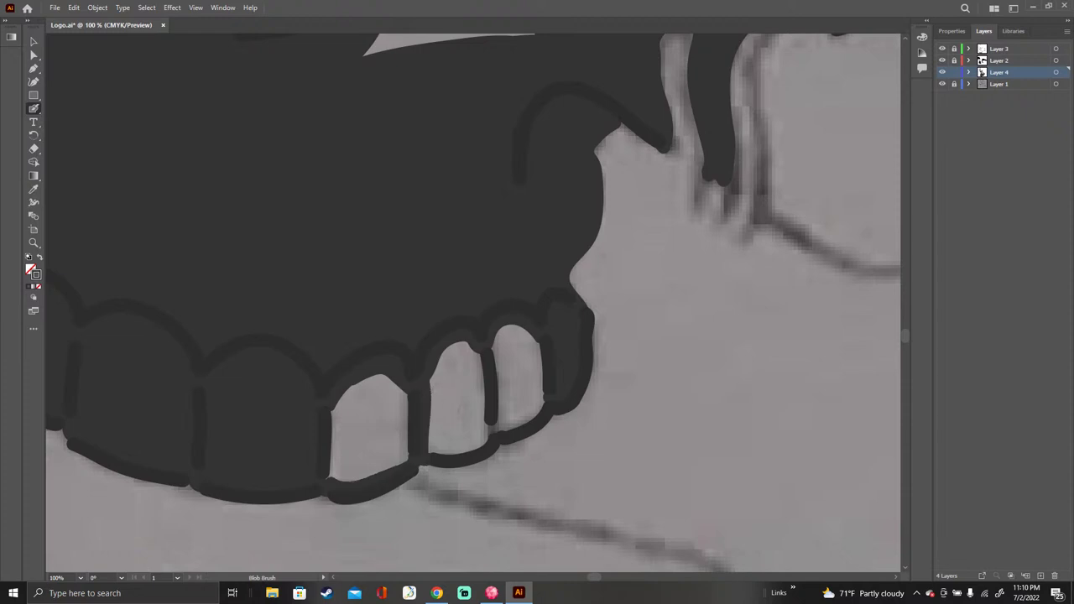
mouse_move(396, 457)
mouse_down()
mouse_move(391, 388)
mouse_move(403, 460)
mouse_move(385, 384)
mouse_move(381, 465)
mouse_move(371, 385)
mouse_move(374, 468)
mouse_up()
mouse_move(362, 399)
mouse_down()
mouse_move(359, 388)
mouse_move(341, 474)
mouse_move(334, 402)
mouse_up()
drag(337, 457, 344, 481)
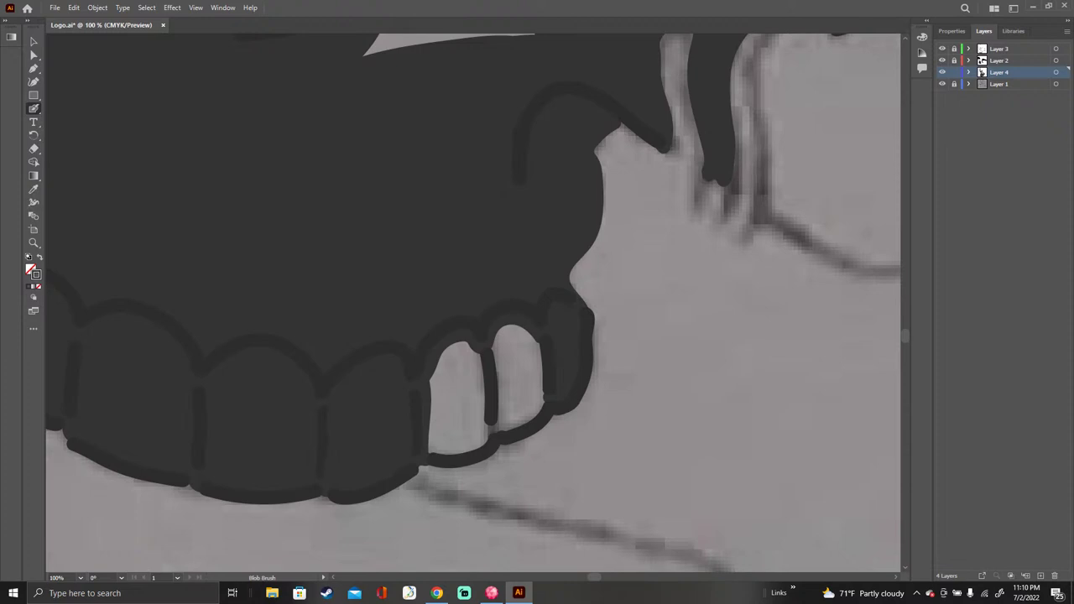
mouse_move(444, 359)
mouse_down()
mouse_move(433, 415)
mouse_move(470, 441)
mouse_move(458, 358)
mouse_move(470, 415)
mouse_move(462, 382)
mouse_move(435, 446)
mouse_move(472, 446)
mouse_move(493, 426)
mouse_move(450, 445)
mouse_up()
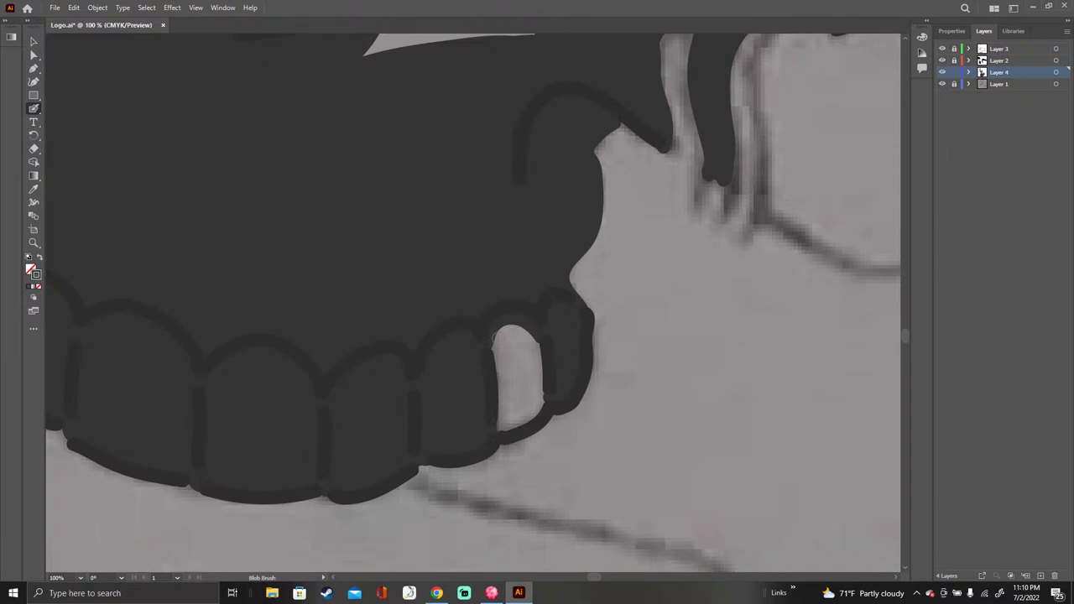
mouse_move(494, 338)
mouse_down()
mouse_move(501, 429)
mouse_move(542, 403)
mouse_move(526, 334)
mouse_move(501, 330)
mouse_move(525, 410)
mouse_move(510, 339)
mouse_move(519, 364)
mouse_up()
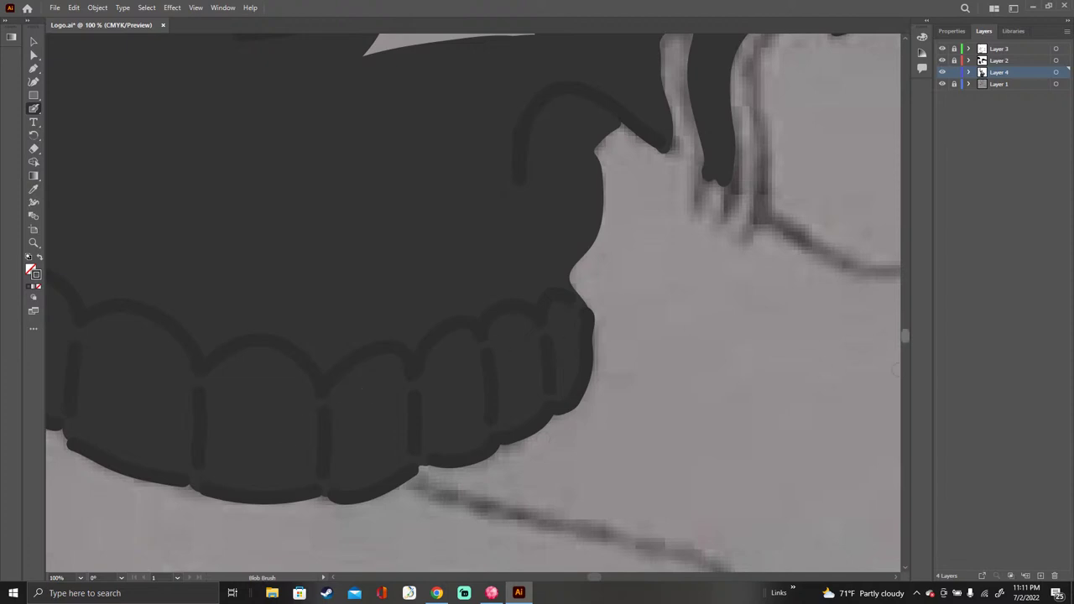
Step: Extend the upper jaw shading up into the gap between the nose cavity and the cheekbone
scroll(896, 369, up, 10)
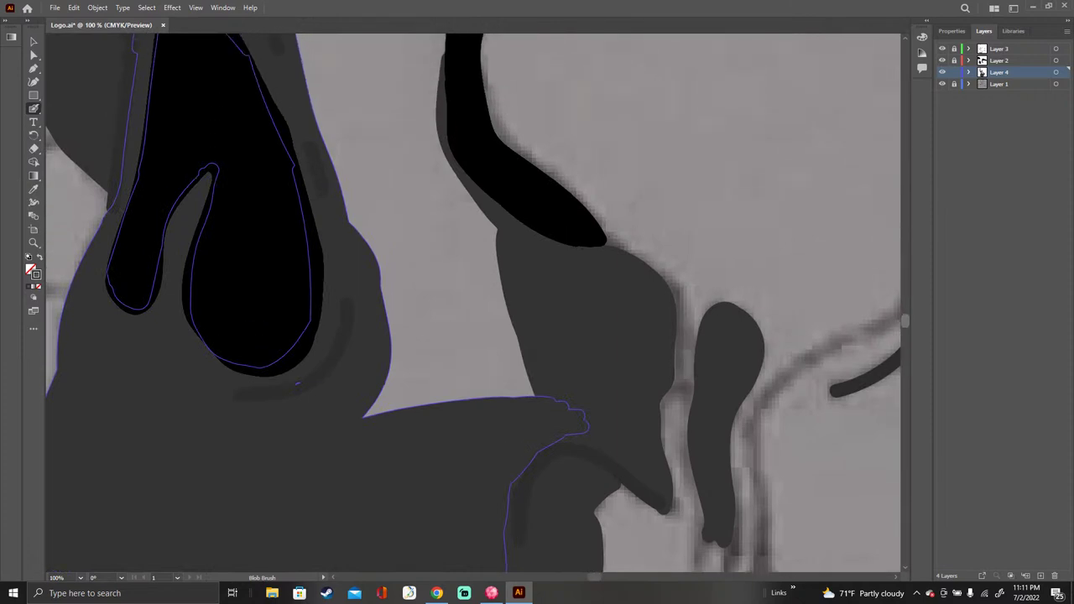
mouse_move(541, 388)
mouse_down()
mouse_move(496, 384)
mouse_move(378, 408)
mouse_move(396, 397)
mouse_up()
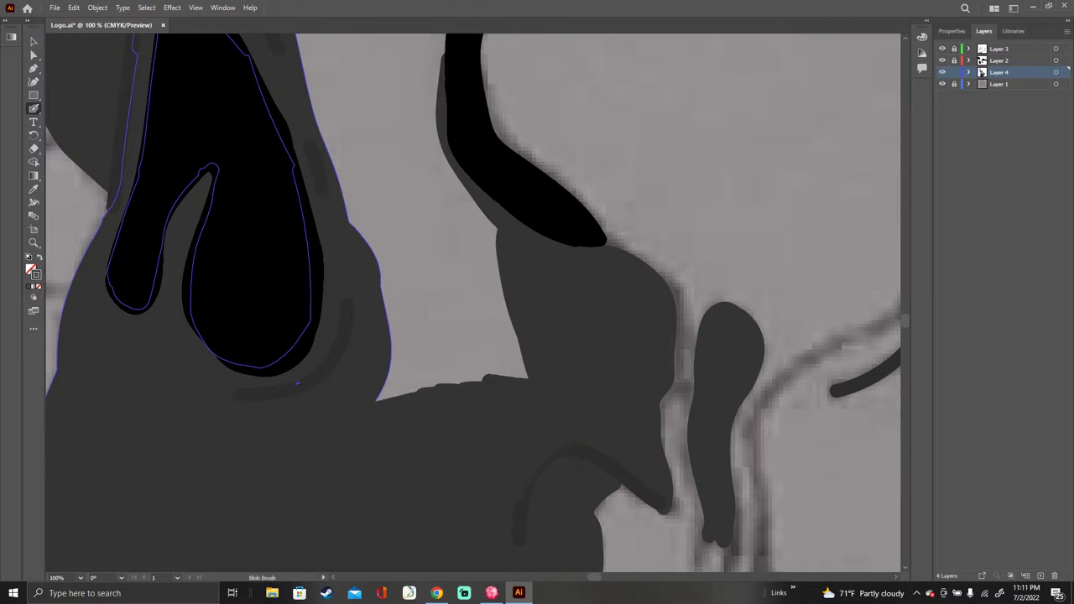
drag(361, 400, 519, 378)
drag(437, 378, 520, 374)
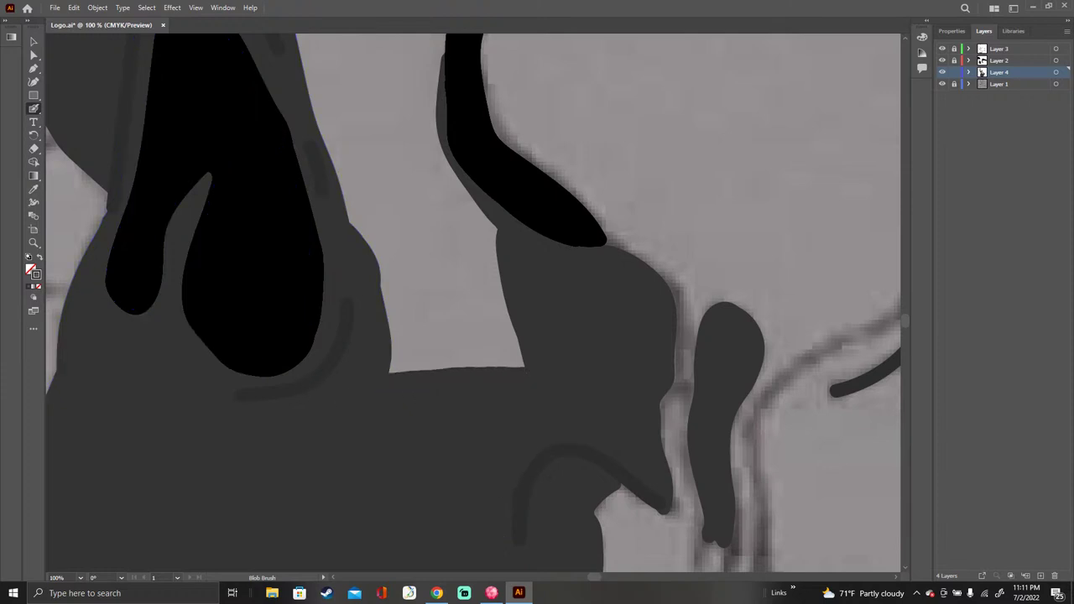
mouse_move(395, 375)
mouse_down()
mouse_move(517, 367)
mouse_move(396, 366)
mouse_move(512, 349)
mouse_move(461, 352)
mouse_move(516, 336)
mouse_move(395, 329)
mouse_move(503, 313)
mouse_move(394, 311)
mouse_up()
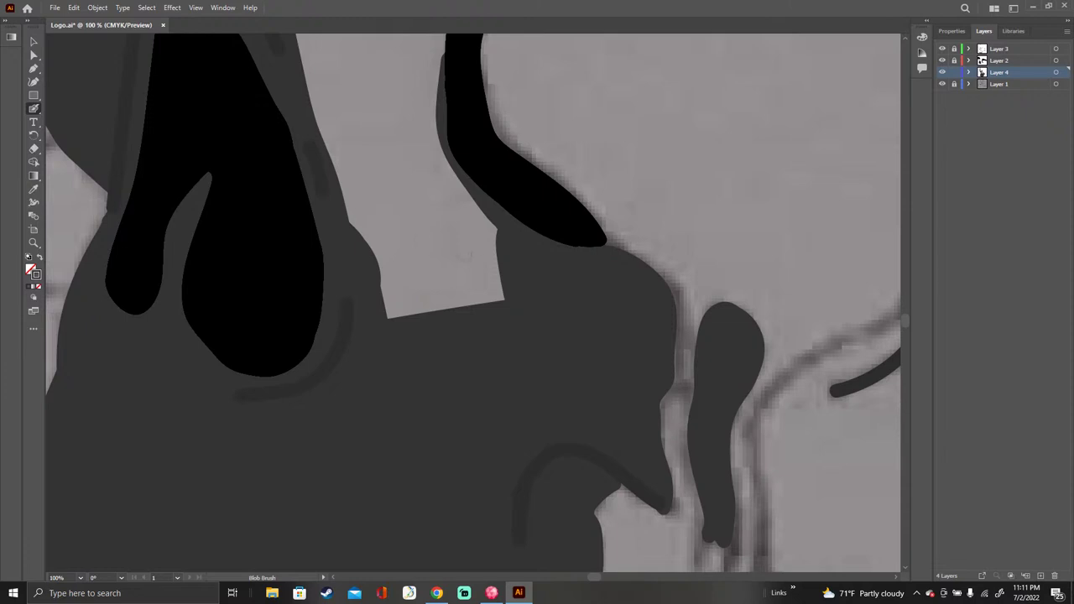
Step: Fill the strip beside the nose cavity up to its upper end, out to the lower tail of the wide eye socket
mouse_move(493, 229)
mouse_down()
mouse_move(497, 294)
mouse_move(487, 222)
mouse_move(487, 297)
mouse_move(475, 210)
mouse_move(469, 305)
mouse_move(463, 191)
mouse_move(456, 307)
mouse_move(452, 189)
mouse_move(446, 309)
mouse_up()
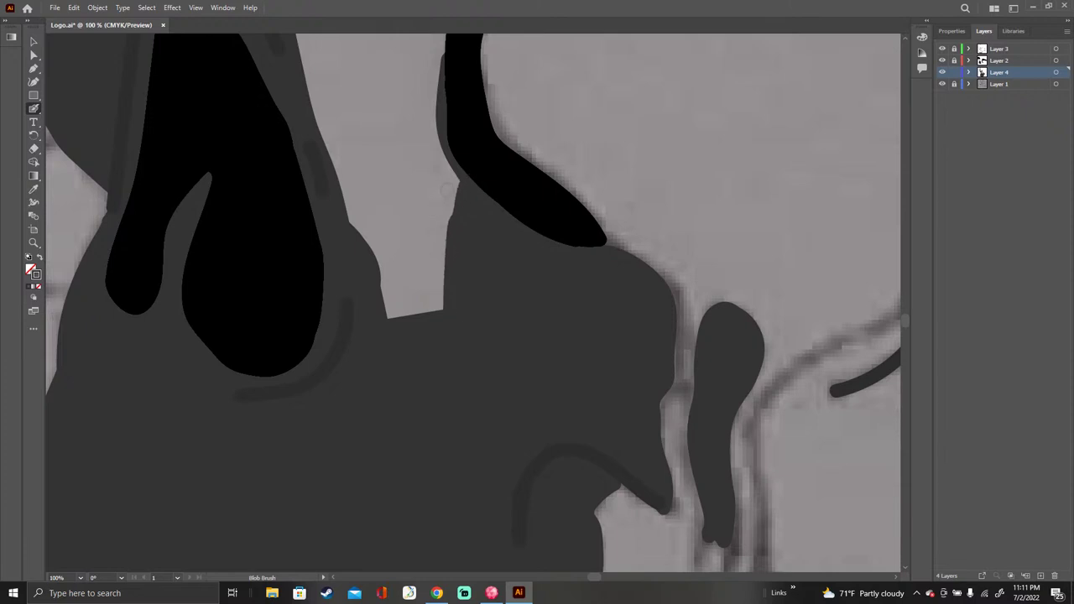
mouse_move(449, 189)
mouse_down()
mouse_move(440, 250)
mouse_move(445, 164)
mouse_move(433, 107)
mouse_move(433, 305)
mouse_move(416, 243)
mouse_move(381, 242)
mouse_up()
mouse_move(400, 309)
mouse_down()
mouse_move(400, 245)
mouse_move(417, 242)
mouse_move(428, 143)
mouse_up()
drag(431, 101, 445, 45)
mouse_move(413, 239)
mouse_down()
mouse_move(423, 131)
mouse_move(417, 227)
mouse_move(398, 143)
mouse_move(380, 251)
mouse_move(362, 164)
mouse_move(352, 225)
mouse_move(320, 124)
mouse_move(367, 151)
mouse_move(319, 119)
mouse_move(368, 113)
mouse_move(314, 104)
mouse_move(381, 106)
mouse_move(309, 94)
mouse_move(383, 86)
mouse_move(411, 95)
mouse_move(425, 117)
mouse_move(383, 156)
mouse_move(393, 106)
mouse_move(372, 125)
mouse_up()
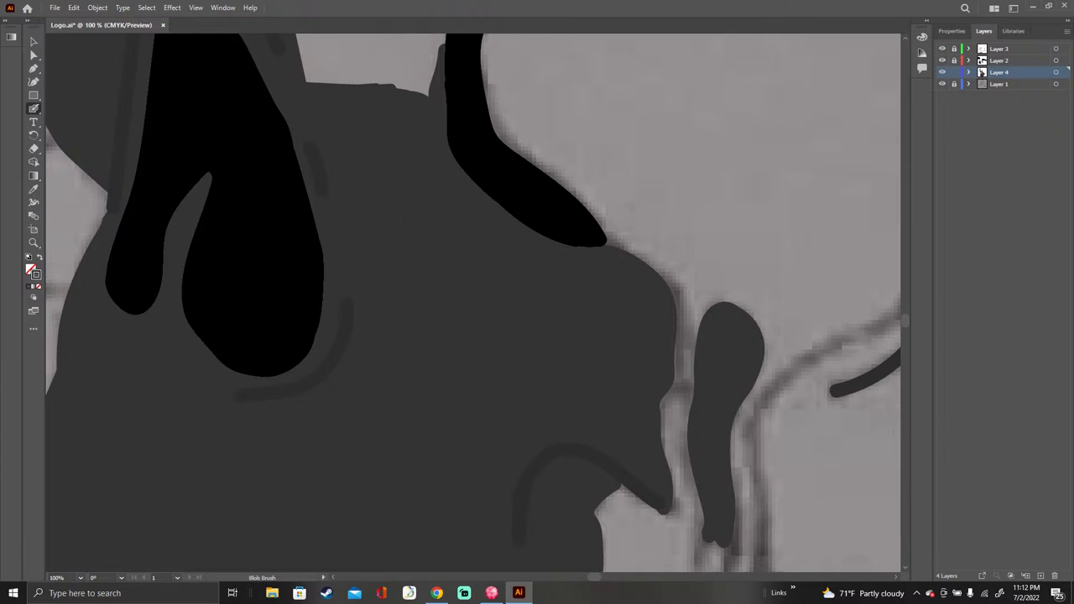
Step: Trace the inner edge of the wide eye socket up to its pointed corner and widen the shading along the nose cavity's upper side
scroll(472, 303, up, 3)
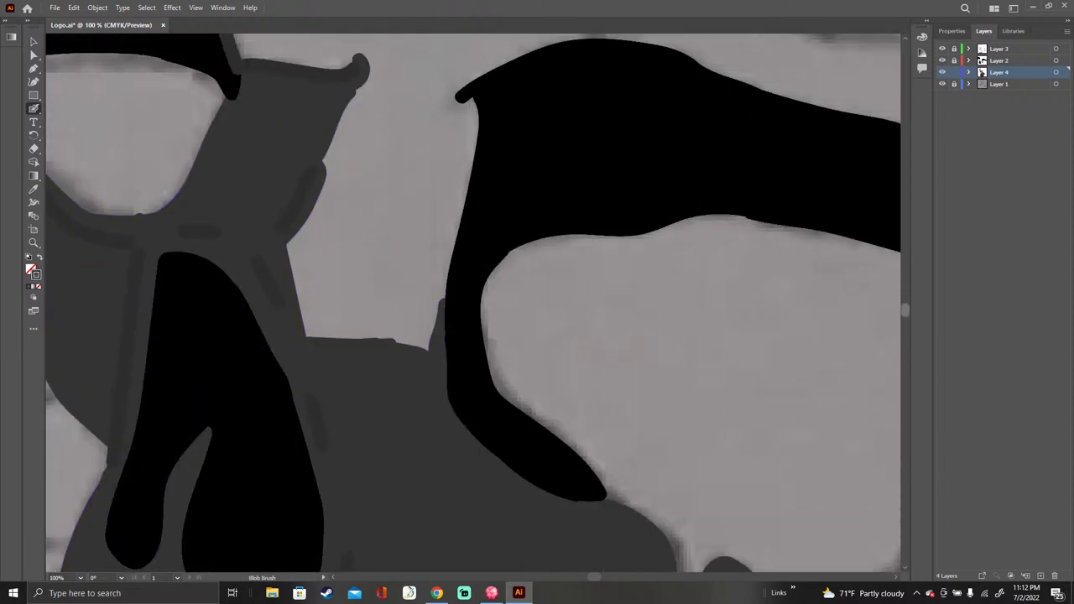
scroll(472, 303, down, 5)
scroll(473, 303, down, 5)
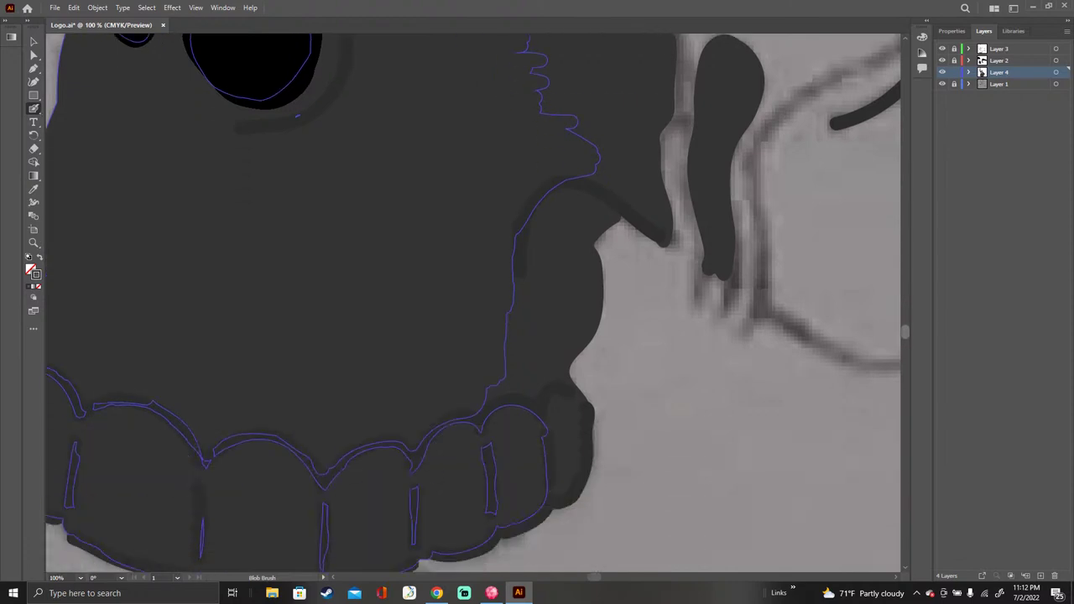
scroll(473, 302, down, 1)
scroll(473, 303, up, 12)
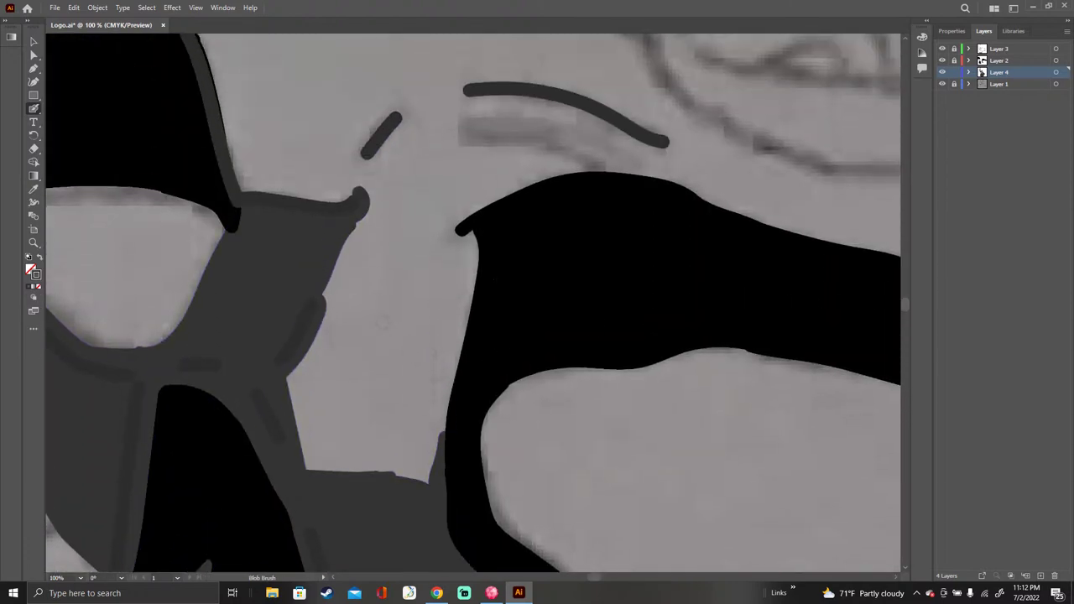
mouse_move(468, 227)
mouse_down()
mouse_move(471, 296)
mouse_move(430, 478)
mouse_move(433, 452)
mouse_up()
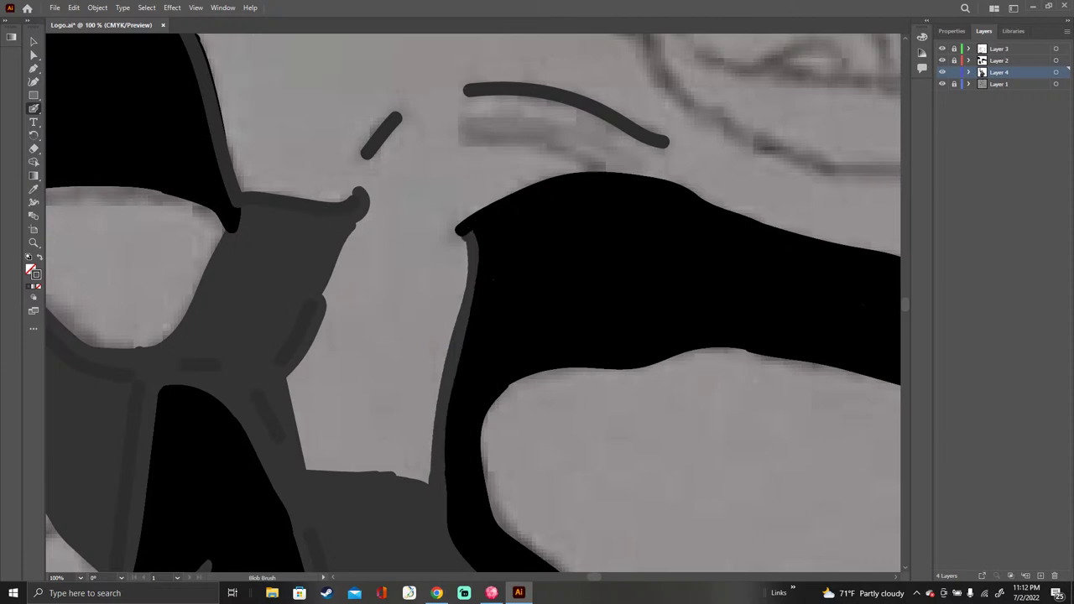
mouse_move(334, 463)
mouse_down()
mouse_move(307, 395)
mouse_move(289, 382)
mouse_move(299, 369)
mouse_up()
drag(323, 430, 312, 367)
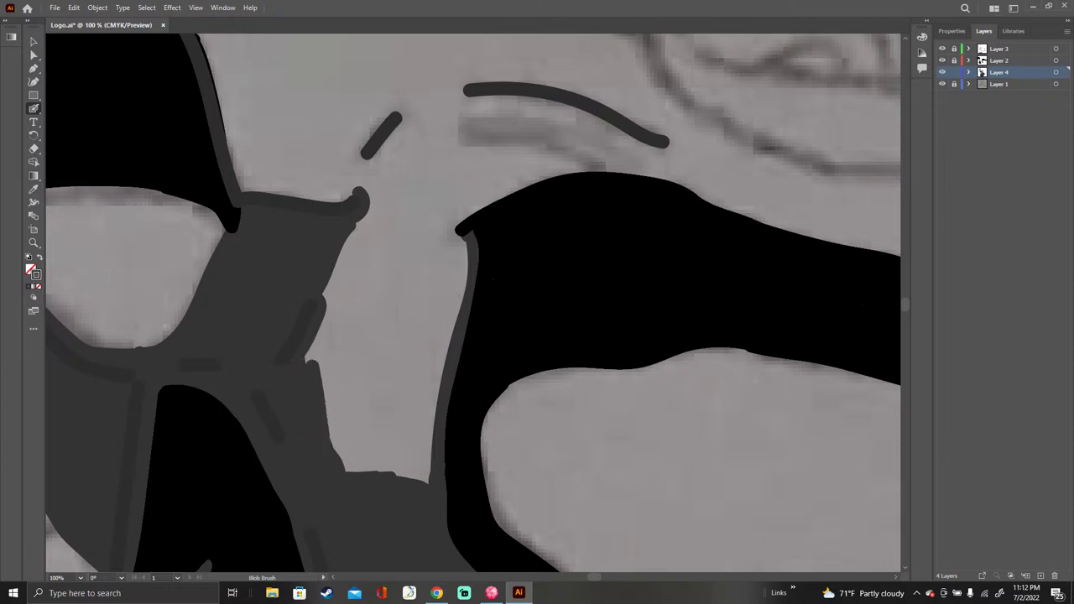
Step: Fill the nasal bridge between the two eye sockets and close the slivers left in the shading
drag(265, 468, 293, 532)
mouse_move(317, 361)
mouse_down()
mouse_move(383, 223)
mouse_move(374, 211)
mouse_move(334, 282)
mouse_move(331, 376)
mouse_move(353, 298)
mouse_move(348, 458)
mouse_up()
mouse_move(369, 302)
mouse_down()
mouse_move(377, 470)
mouse_move(401, 319)
mouse_move(417, 474)
mouse_move(424, 373)
mouse_move(428, 483)
mouse_move(438, 344)
mouse_move(429, 361)
mouse_move(462, 277)
mouse_move(443, 367)
mouse_up()
mouse_move(464, 278)
mouse_down()
mouse_move(463, 243)
mouse_move(435, 315)
mouse_move(446, 261)
mouse_move(411, 334)
mouse_move(444, 235)
mouse_move(408, 310)
mouse_up()
mouse_move(382, 321)
mouse_down()
mouse_move(406, 246)
mouse_move(370, 294)
mouse_move(398, 235)
mouse_move(386, 217)
mouse_move(432, 249)
mouse_move(379, 203)
mouse_move(438, 226)
mouse_move(413, 216)
mouse_up()
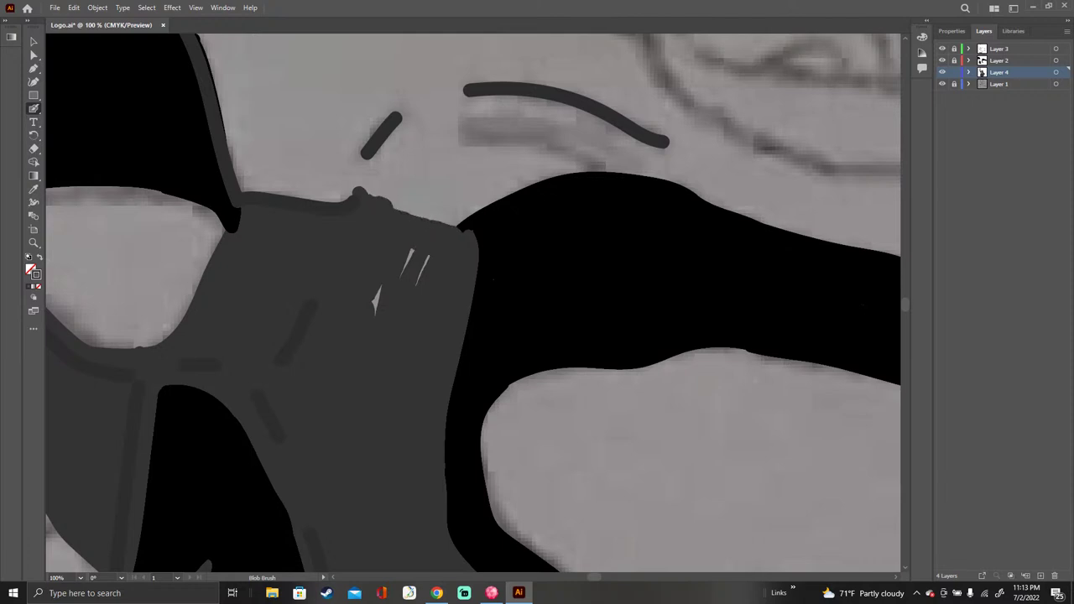
drag(403, 275, 412, 252)
drag(374, 312, 380, 286)
click(462, 230)
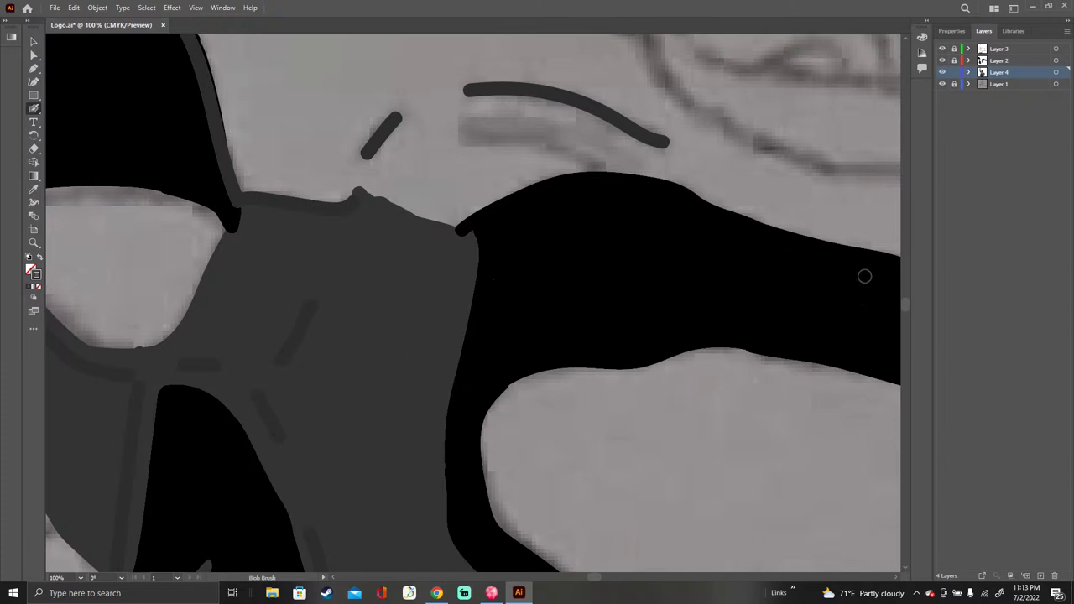
Step: Outline the narrower eye socket over its top edge and partway down its inner side
scroll(896, 308, up, 10)
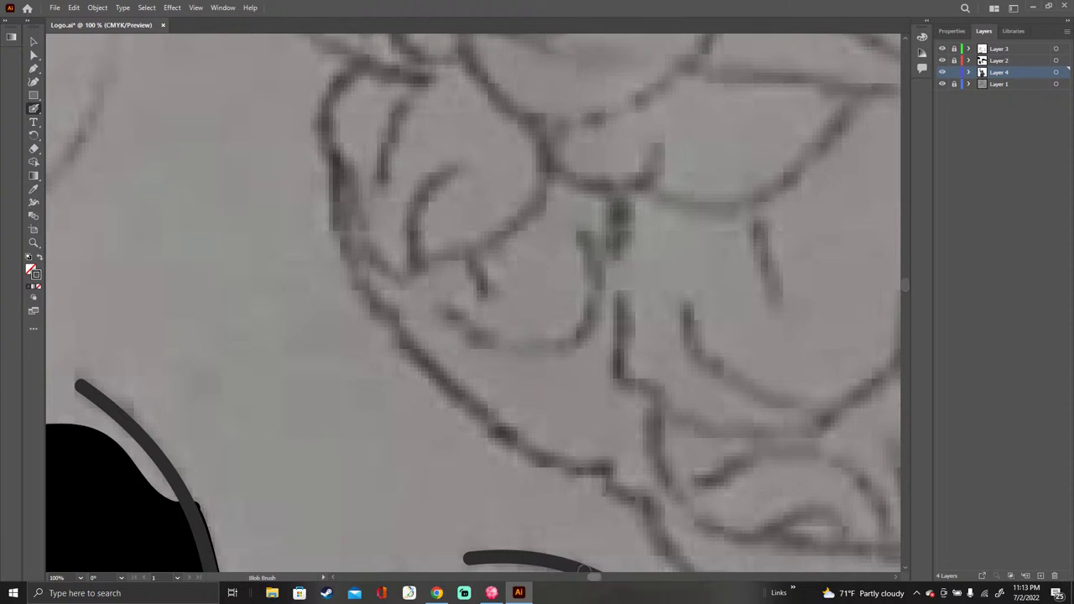
drag(593, 577, 579, 577)
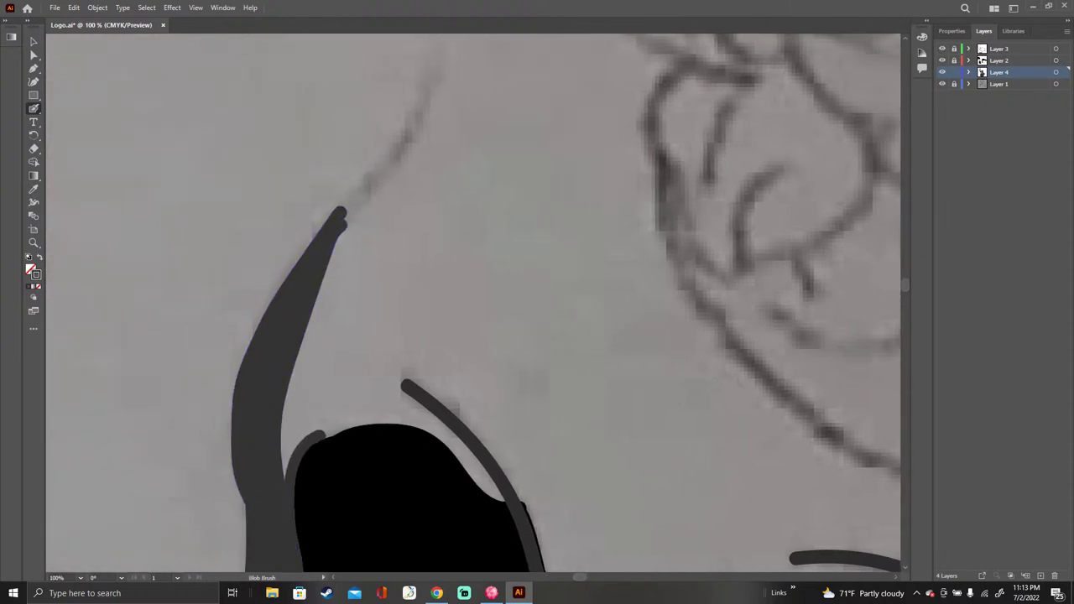
mouse_move(310, 439)
mouse_down()
mouse_move(370, 426)
mouse_move(434, 438)
mouse_move(504, 505)
mouse_move(529, 500)
mouse_move(553, 574)
mouse_up()
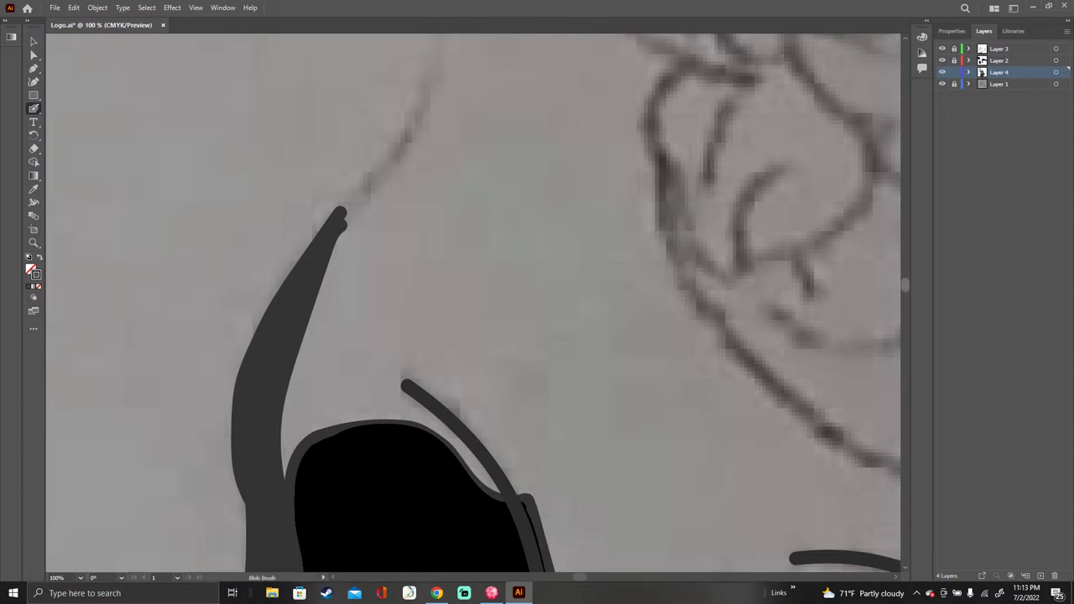
scroll(558, 302, down, 5)
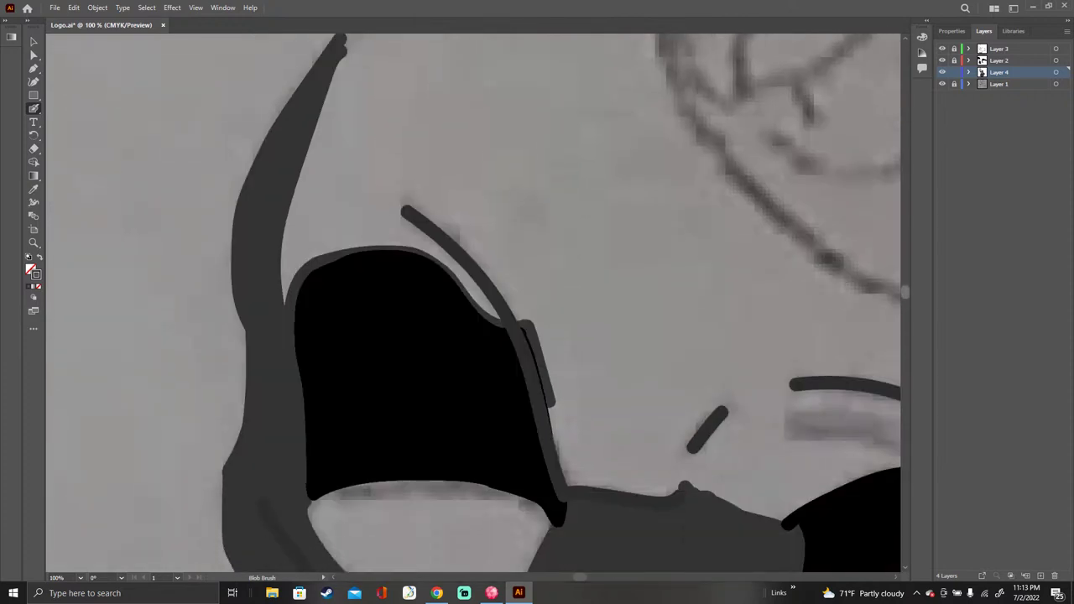
scroll(558, 302, up, 2)
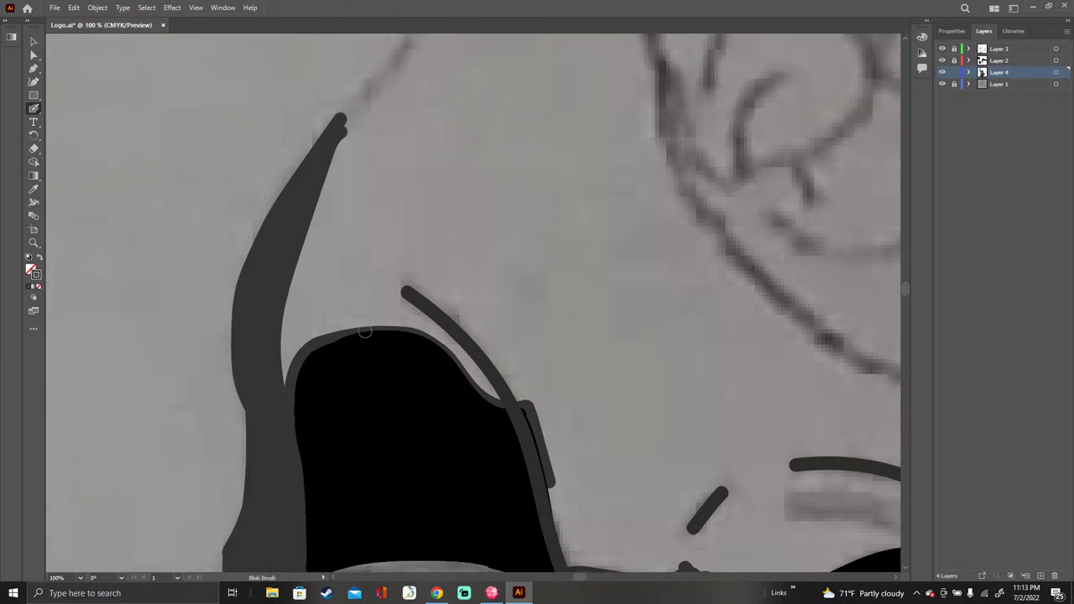
Step: Thicken the shading around the narrower eye socket and fill above it past the curved brow line, widening the adjoining temple shading
mouse_move(286, 382)
mouse_down()
mouse_move(295, 255)
mouse_move(302, 353)
mouse_move(305, 247)
mouse_move(322, 188)
mouse_move(307, 344)
mouse_move(318, 332)
mouse_move(391, 322)
mouse_move(447, 339)
mouse_move(494, 389)
mouse_move(541, 411)
mouse_move(549, 504)
mouse_move(573, 560)
mouse_up()
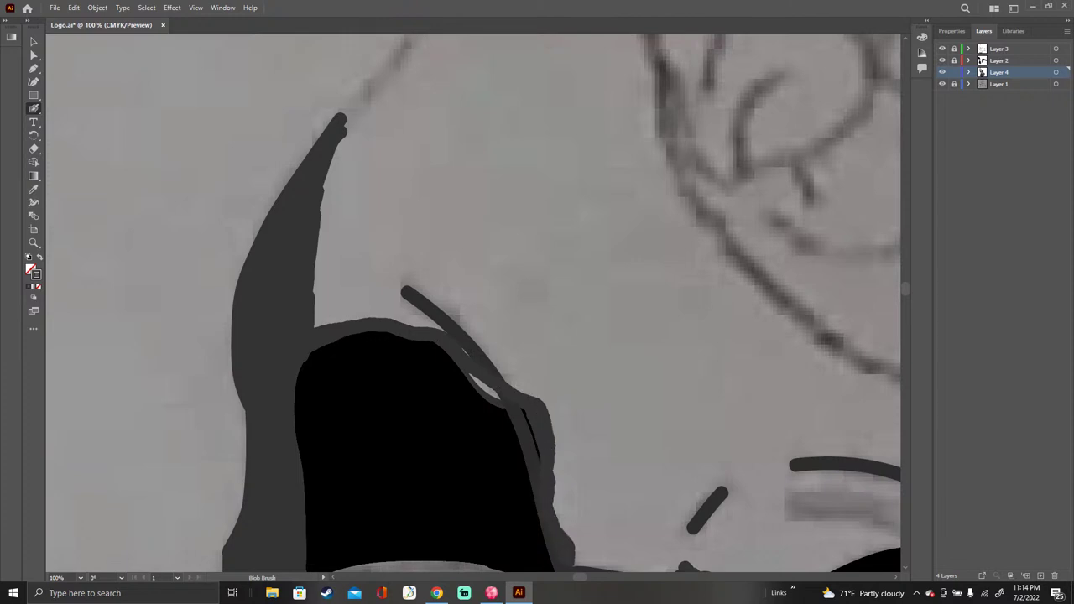
drag(551, 484, 561, 534)
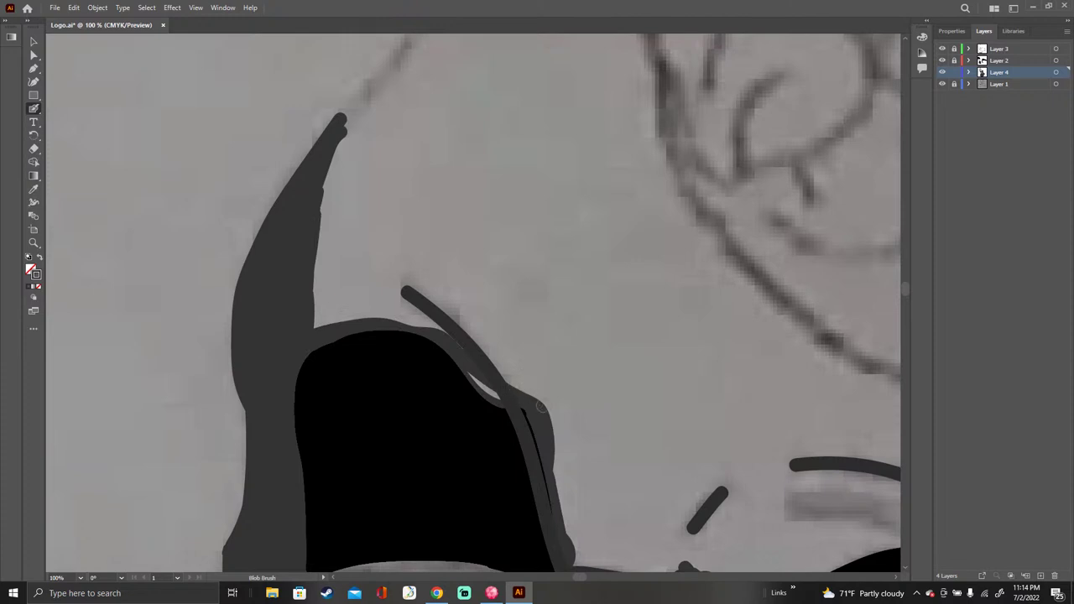
mouse_move(554, 426)
mouse_down()
mouse_move(569, 539)
mouse_move(545, 403)
mouse_move(473, 375)
mouse_move(490, 390)
mouse_up()
mouse_move(327, 323)
mouse_down()
mouse_move(362, 268)
mouse_move(439, 271)
mouse_move(480, 317)
mouse_move(518, 394)
mouse_move(464, 300)
mouse_move(417, 271)
mouse_move(398, 264)
mouse_move(349, 284)
mouse_move(328, 311)
mouse_move(336, 321)
mouse_move(369, 288)
mouse_move(455, 298)
mouse_move(470, 336)
mouse_move(445, 307)
mouse_move(400, 286)
mouse_move(341, 321)
mouse_move(399, 282)
mouse_move(453, 309)
mouse_up()
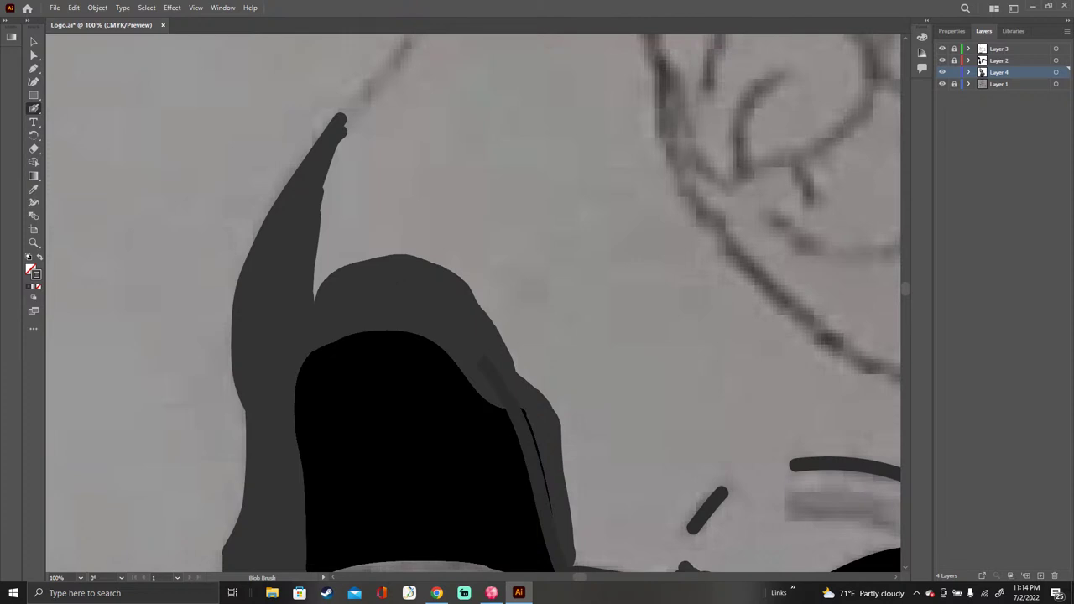
drag(502, 378, 469, 334)
Step: Thicken the upper edge of the nasal bridge and paint a round patch around the short diagonal crease, joined to the bridge
scroll(473, 302, down, 4)
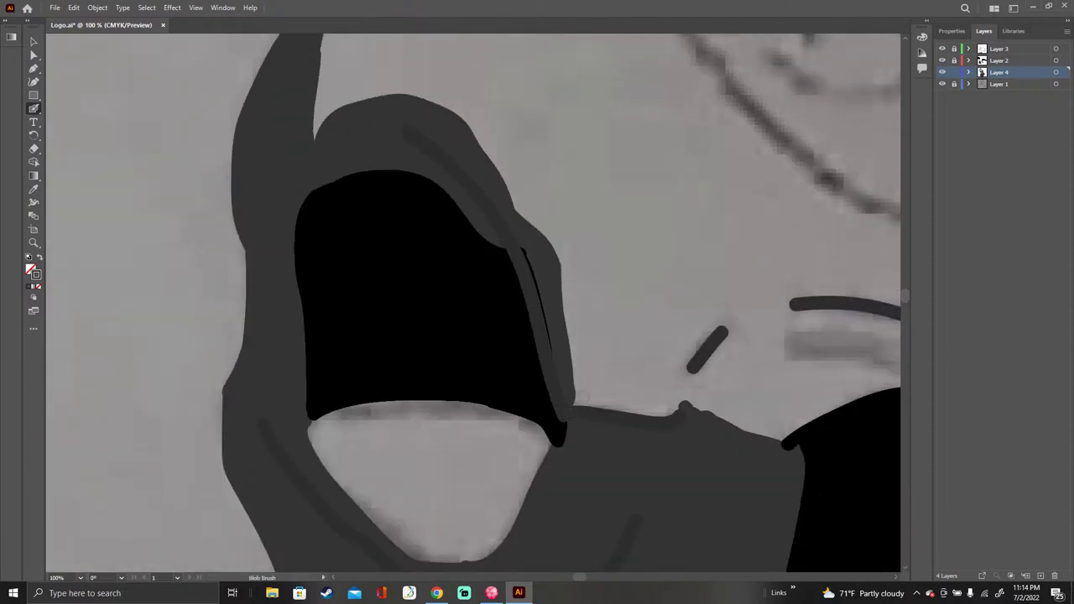
drag(570, 399, 694, 411)
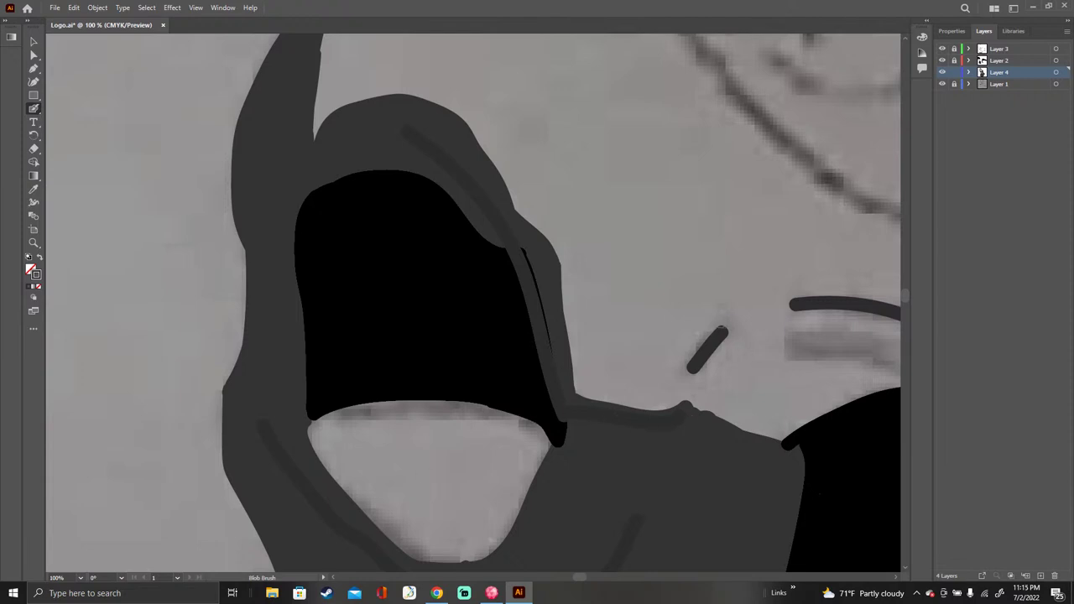
mouse_move(719, 324)
mouse_down()
mouse_move(682, 363)
mouse_move(700, 377)
mouse_move(730, 343)
mouse_move(723, 320)
mouse_move(734, 318)
mouse_move(718, 313)
mouse_move(730, 316)
mouse_move(684, 346)
mouse_move(673, 363)
mouse_move(683, 385)
mouse_move(718, 384)
mouse_move(739, 334)
mouse_move(743, 343)
mouse_move(724, 306)
mouse_move(676, 325)
mouse_move(661, 363)
mouse_move(690, 395)
mouse_move(724, 385)
mouse_move(757, 336)
mouse_move(756, 320)
mouse_move(721, 299)
mouse_move(686, 304)
mouse_move(656, 338)
mouse_move(661, 384)
mouse_move(783, 443)
mouse_move(737, 375)
mouse_move(742, 411)
mouse_move(749, 400)
mouse_move(763, 423)
mouse_up()
mouse_move(731, 379)
mouse_down()
mouse_move(729, 410)
mouse_move(721, 388)
mouse_move(712, 399)
mouse_up()
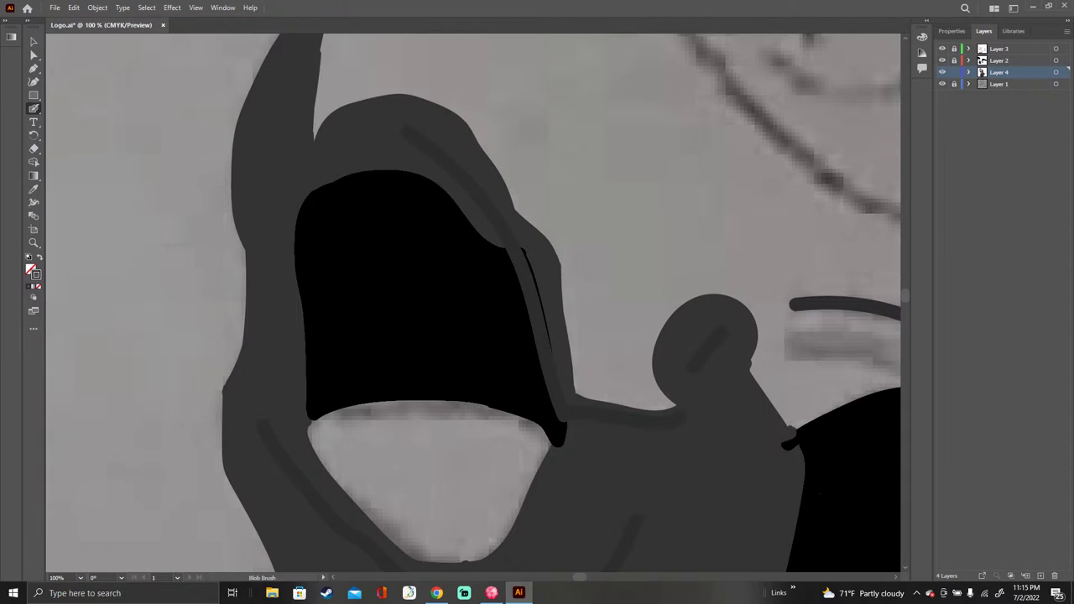
Step: Trace the wide eye socket's upper edge from the nasal bridge to its outer corner and thicken the start of the rim
drag(785, 433, 899, 378)
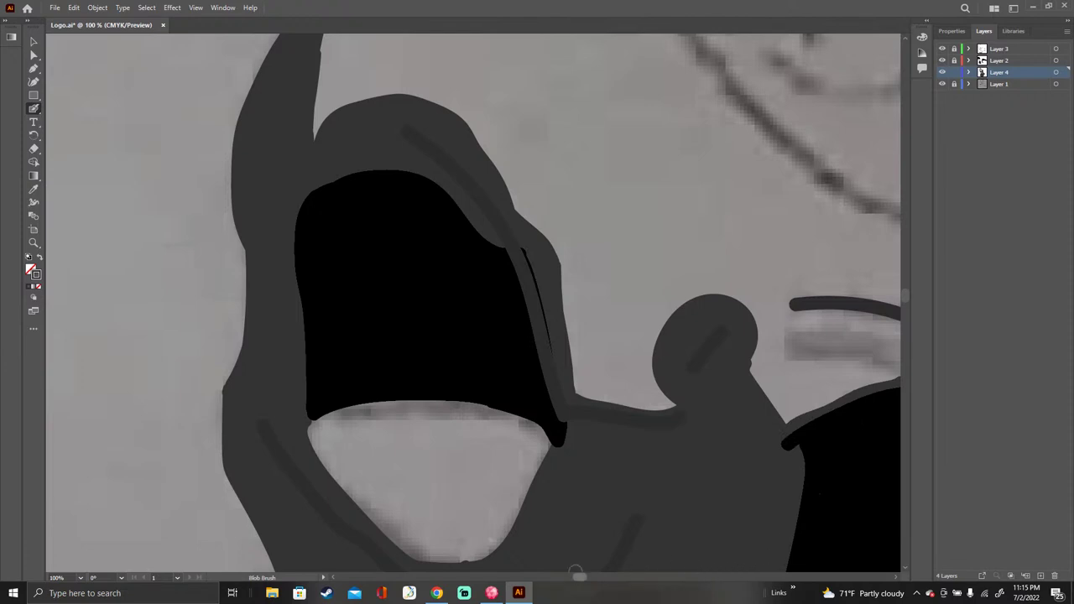
drag(577, 573, 602, 576)
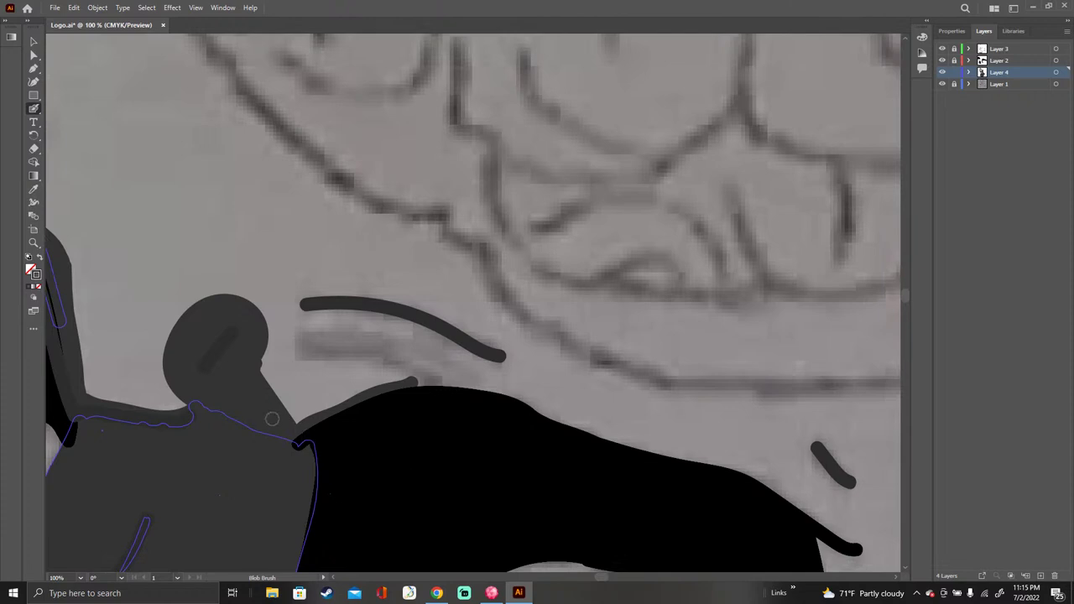
drag(264, 420, 261, 430)
drag(260, 430, 198, 409)
mouse_move(294, 420)
mouse_down()
mouse_move(428, 376)
mouse_move(503, 388)
mouse_move(638, 452)
mouse_move(781, 489)
mouse_move(860, 549)
mouse_up()
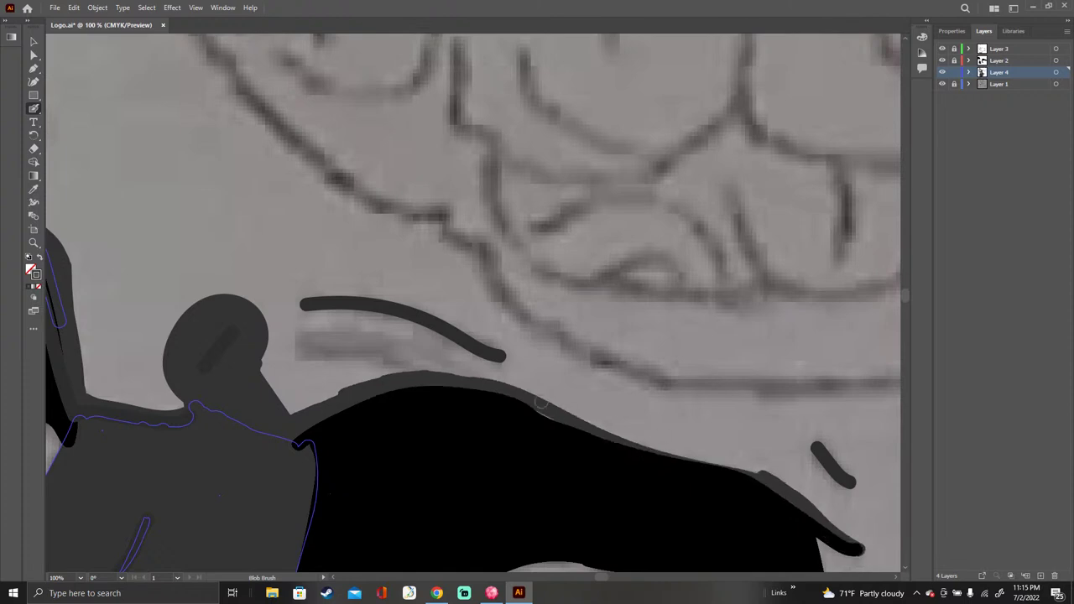
drag(523, 393, 542, 417)
Step: Fill the brow between the round patch, the long curved line and the wide eye socket, tapering the shading along the socket's rim
mouse_move(260, 359)
mouse_down()
mouse_move(294, 403)
mouse_move(318, 381)
mouse_move(377, 370)
mouse_move(487, 371)
mouse_move(525, 386)
mouse_move(470, 365)
mouse_move(417, 326)
mouse_move(258, 313)
mouse_move(402, 299)
mouse_move(458, 358)
mouse_move(401, 339)
mouse_move(281, 356)
mouse_move(428, 358)
mouse_move(346, 367)
mouse_up()
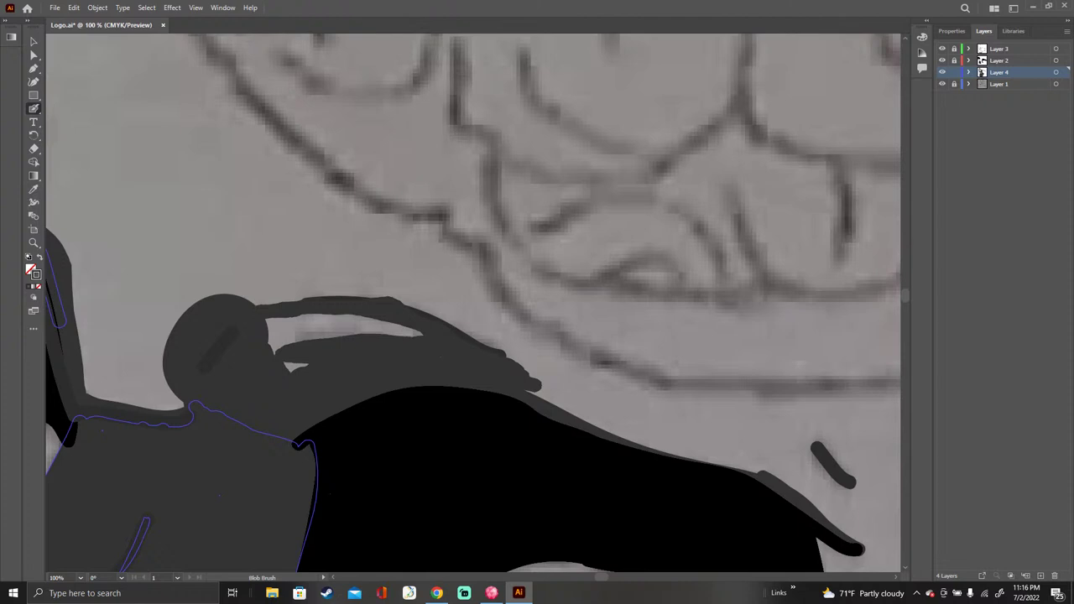
mouse_move(422, 334)
mouse_down()
mouse_move(293, 324)
mouse_move(328, 324)
mouse_move(310, 323)
mouse_move(297, 362)
mouse_move(289, 334)
mouse_move(271, 345)
mouse_up()
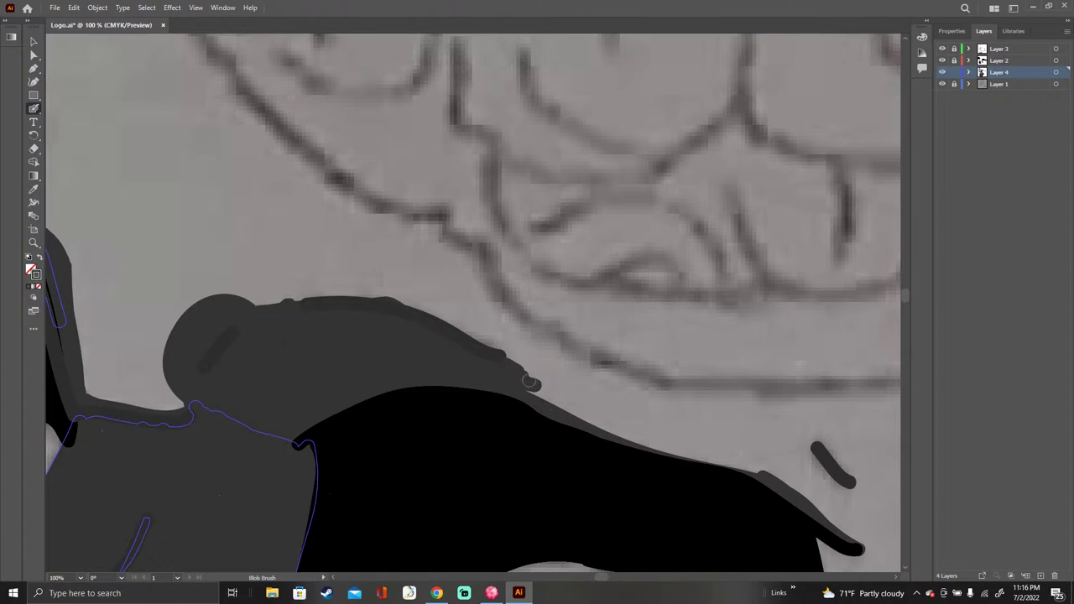
mouse_move(531, 387)
mouse_down()
mouse_move(580, 427)
mouse_move(671, 453)
mouse_up()
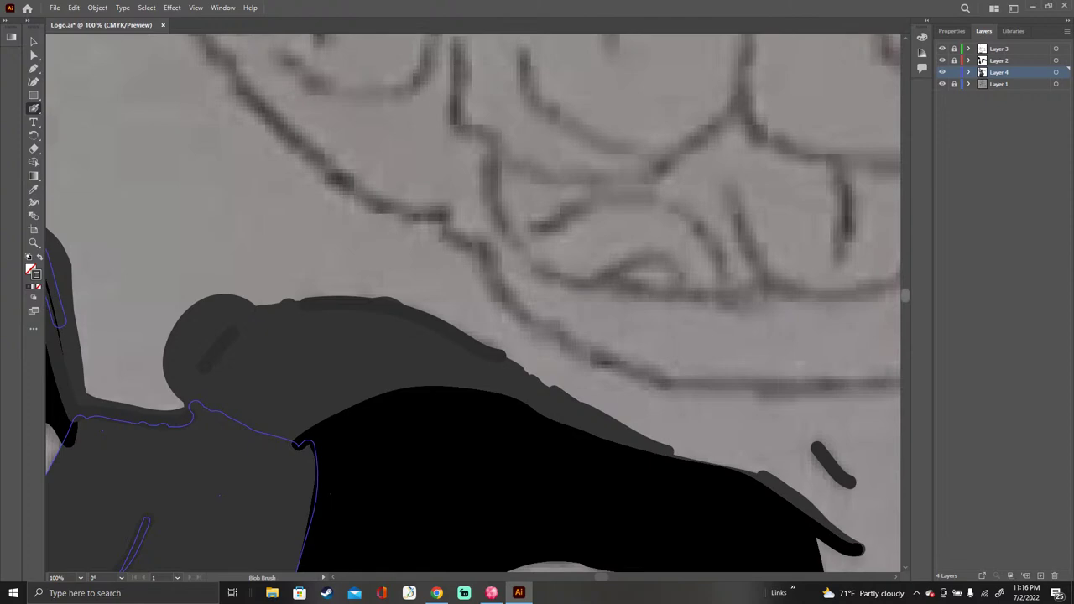
Step: Trace the skull's outer side line from the tip of the tapered shading up to the corner stroke beside the brain
scroll(473, 304, up, 5)
scroll(473, 303, down, 4)
scroll(473, 304, up, 5)
scroll(473, 304, down, 3)
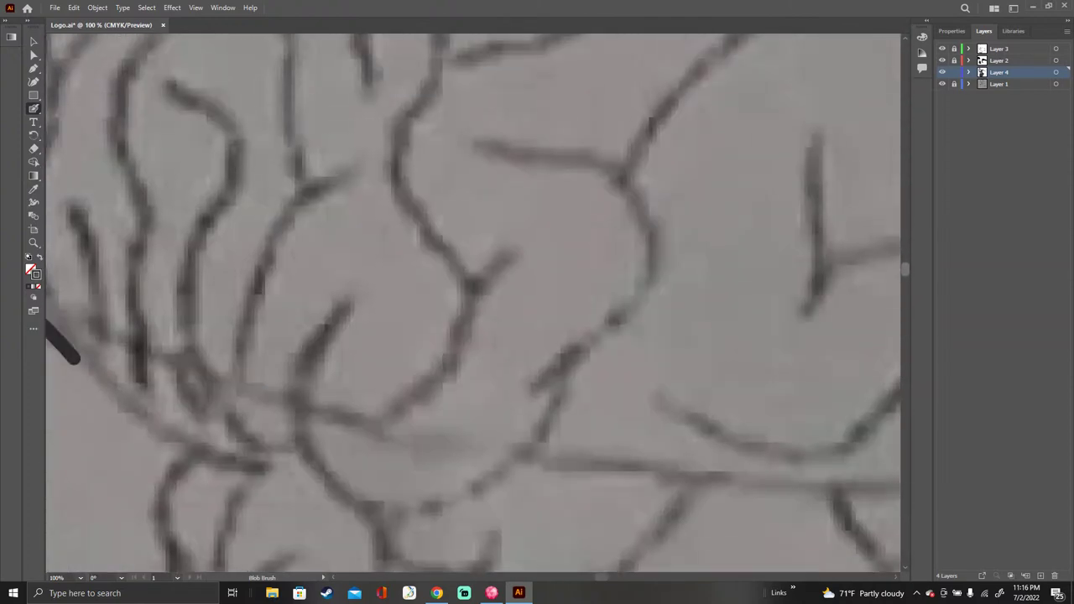
scroll(473, 304, up, 6)
scroll(473, 303, down, 6)
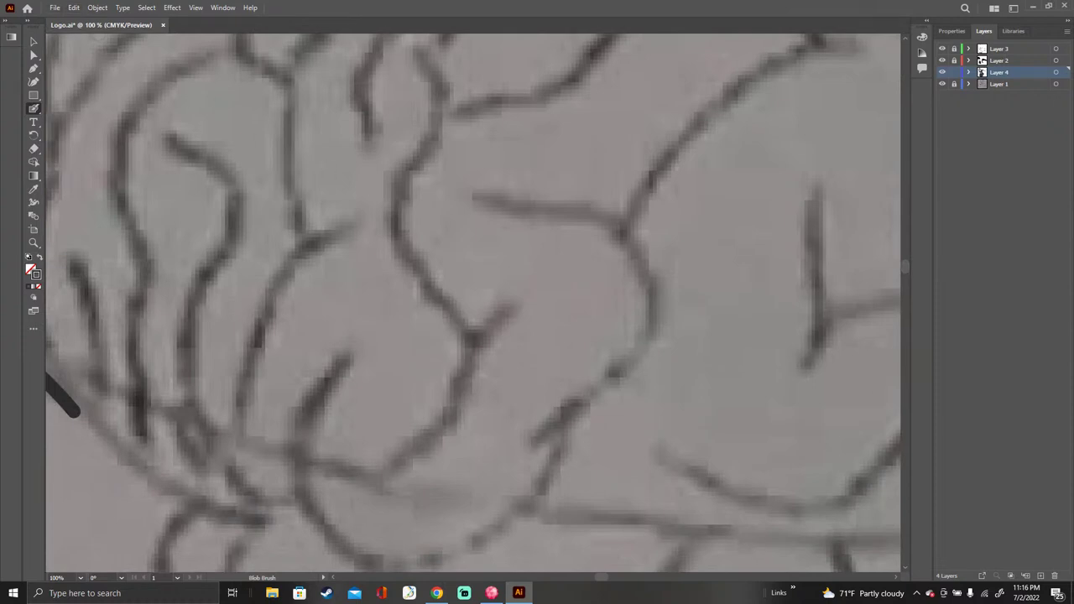
scroll(473, 304, down, 5)
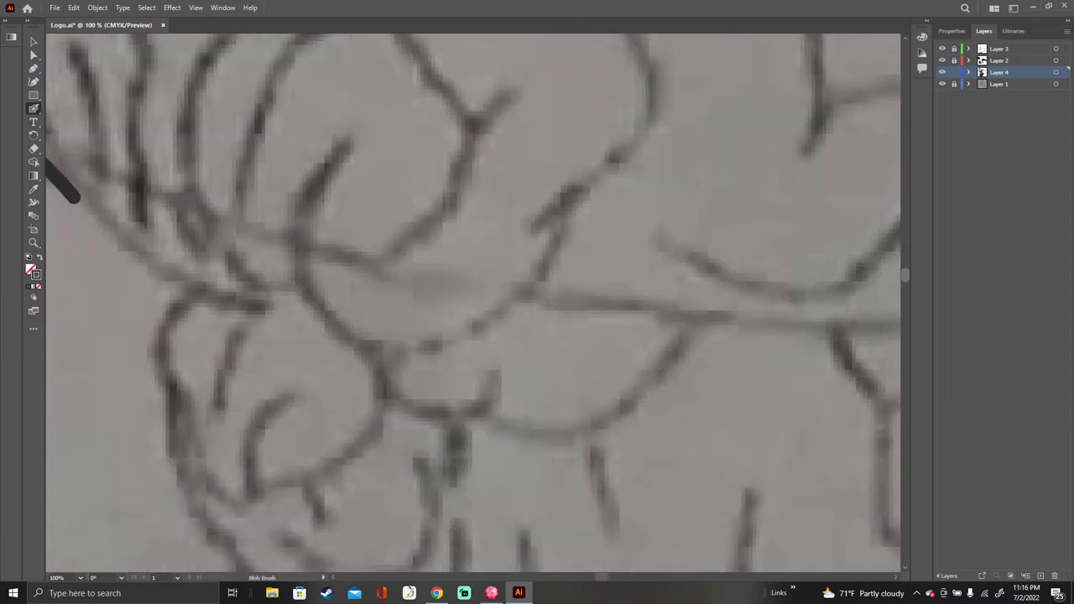
scroll(473, 304, left, 10)
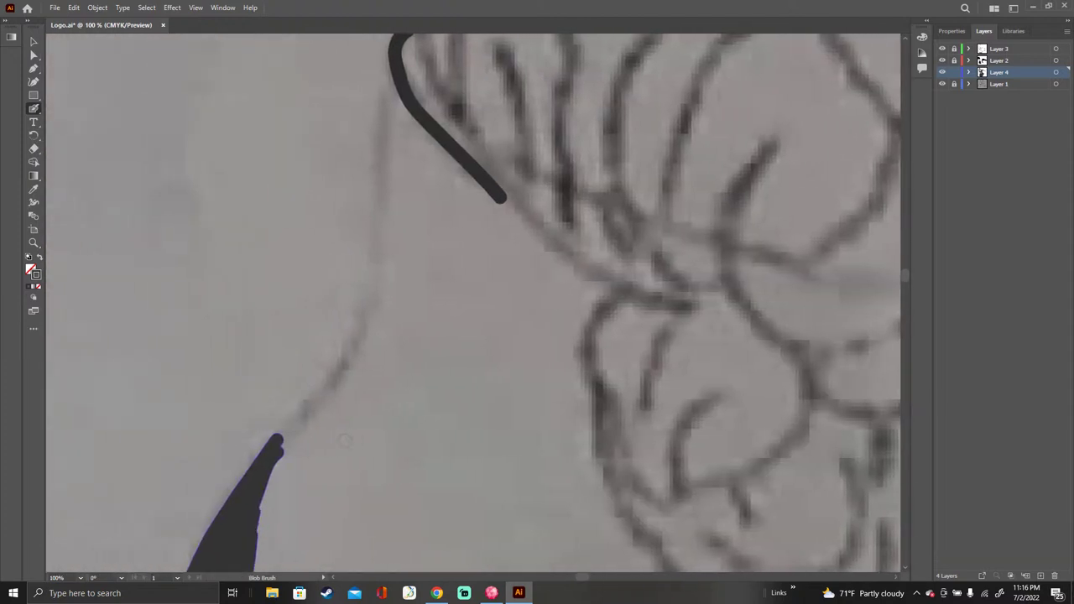
mouse_move(270, 445)
mouse_down()
mouse_move(347, 355)
mouse_move(366, 265)
mouse_up()
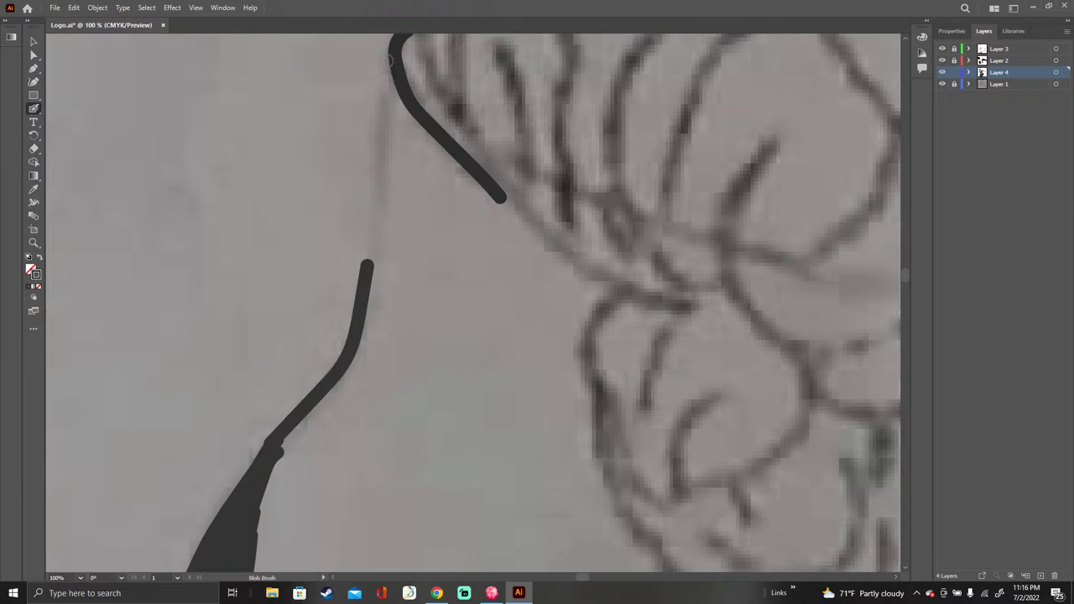
drag(392, 46, 362, 280)
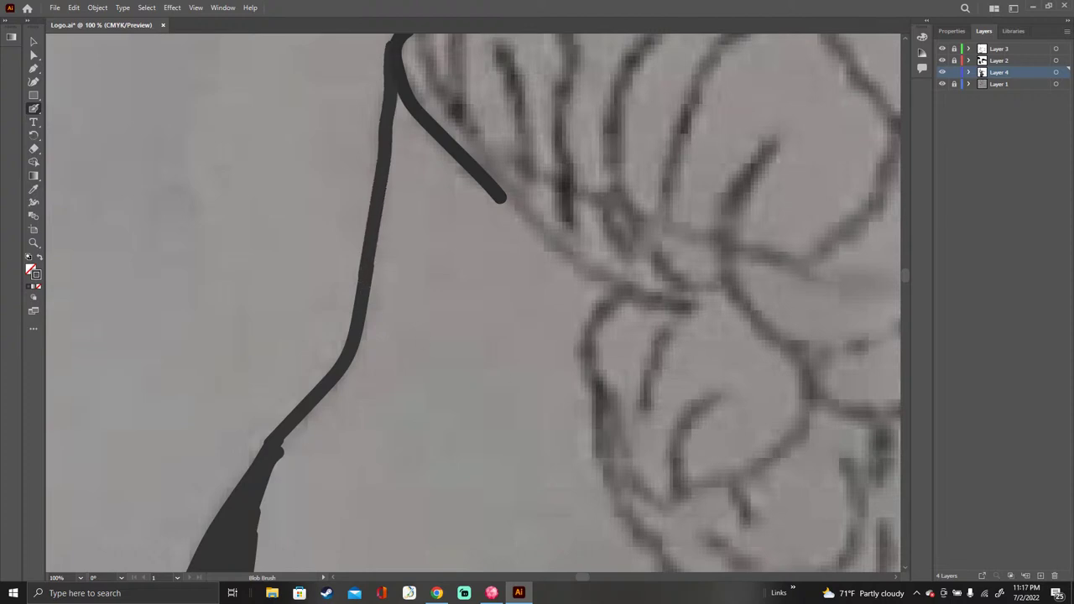
Step: Thicken the short curved stroke running down from the skull's upper corner along both of its edges, following the brain's outline
scroll(554, 302, up, 3)
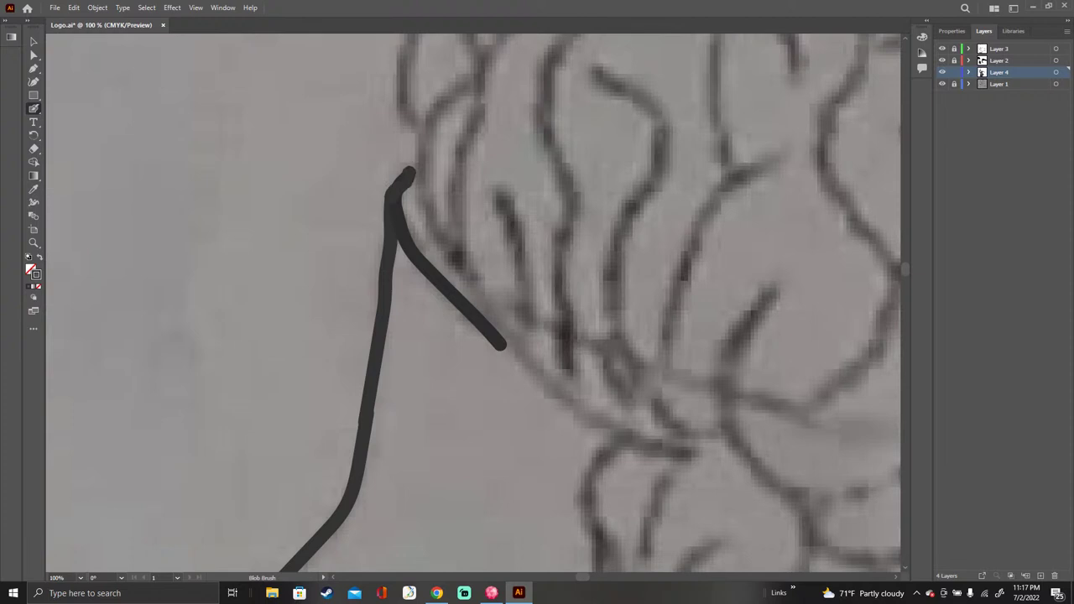
drag(410, 187, 419, 241)
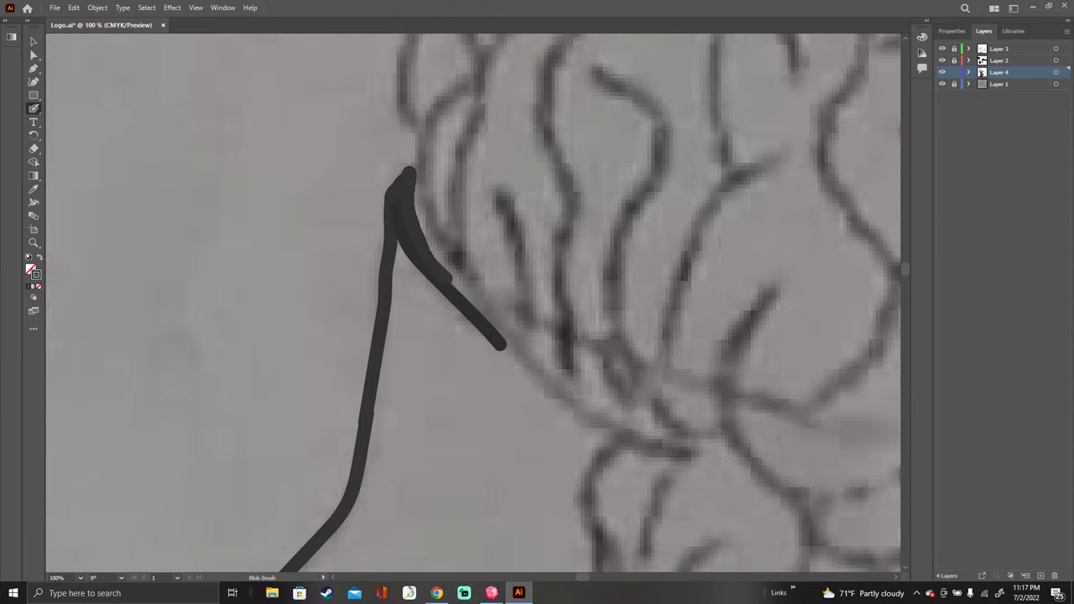
drag(462, 289, 474, 296)
mouse_move(411, 175)
mouse_down()
mouse_move(435, 259)
mouse_move(512, 316)
mouse_up()
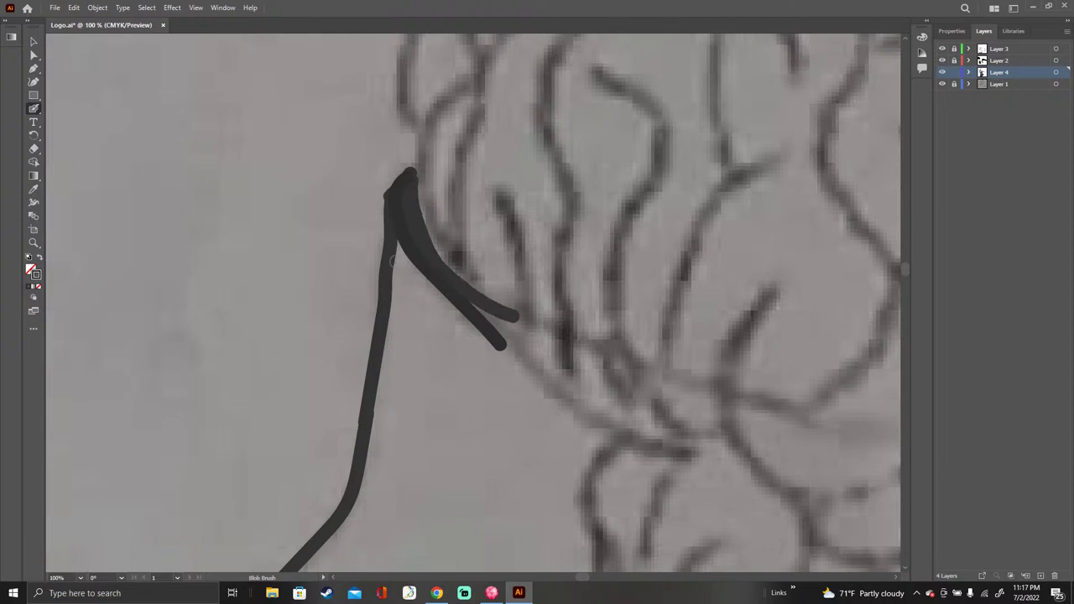
mouse_move(400, 238)
mouse_down()
mouse_move(426, 286)
mouse_move(485, 338)
mouse_move(508, 340)
mouse_move(492, 320)
mouse_up()
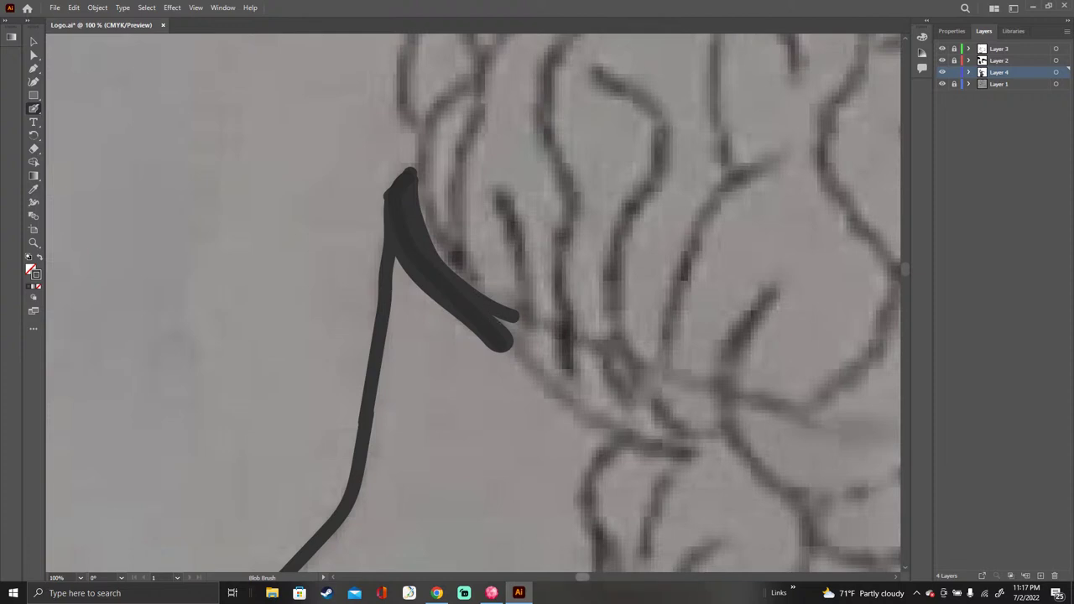
Step: Trace the skull's long rim line from the thickened corner stroke across the lower brain folds, past the forked fold
drag(582, 577, 596, 576)
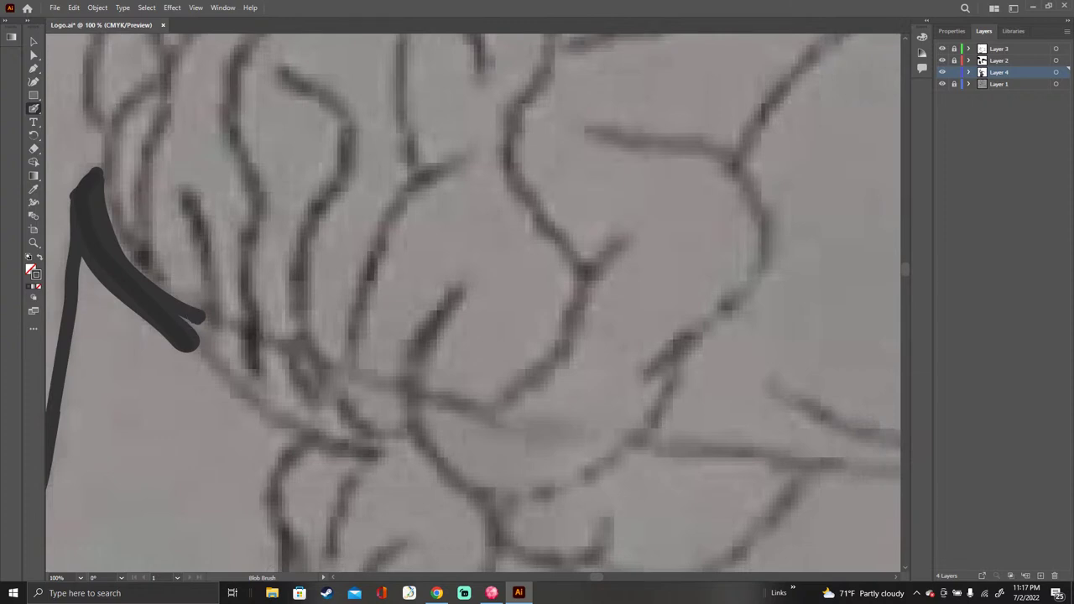
drag(195, 318, 282, 356)
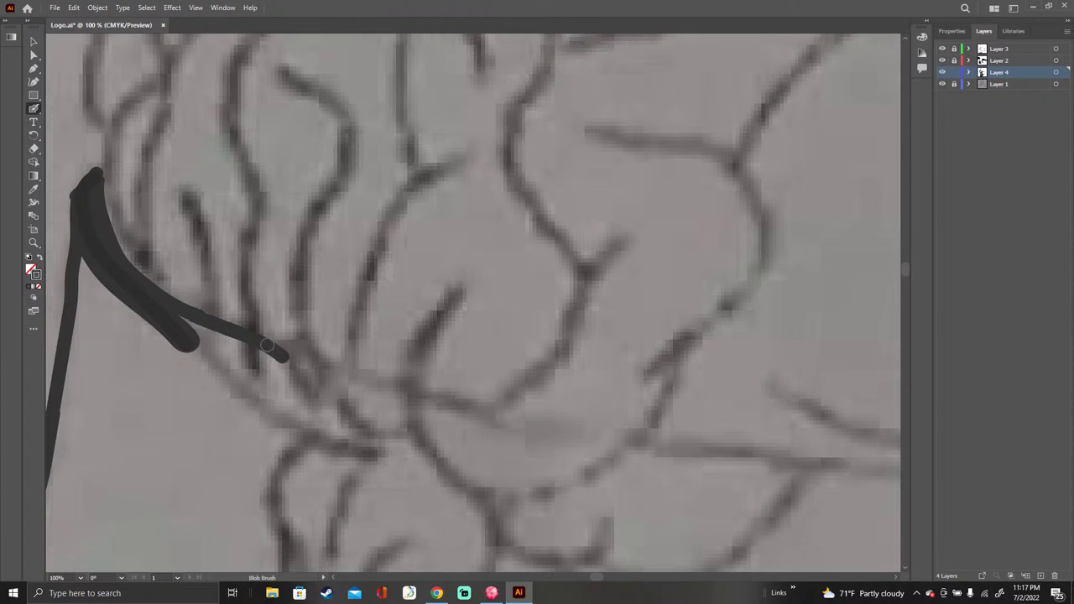
drag(285, 354, 462, 405)
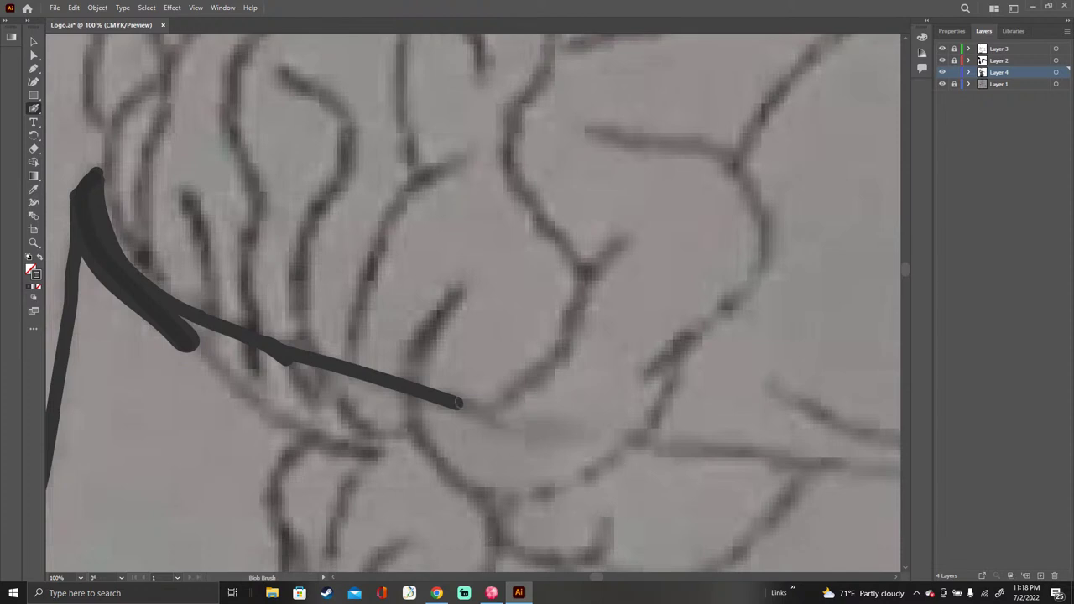
mouse_move(454, 403)
mouse_down()
mouse_move(516, 422)
mouse_move(727, 448)
mouse_up()
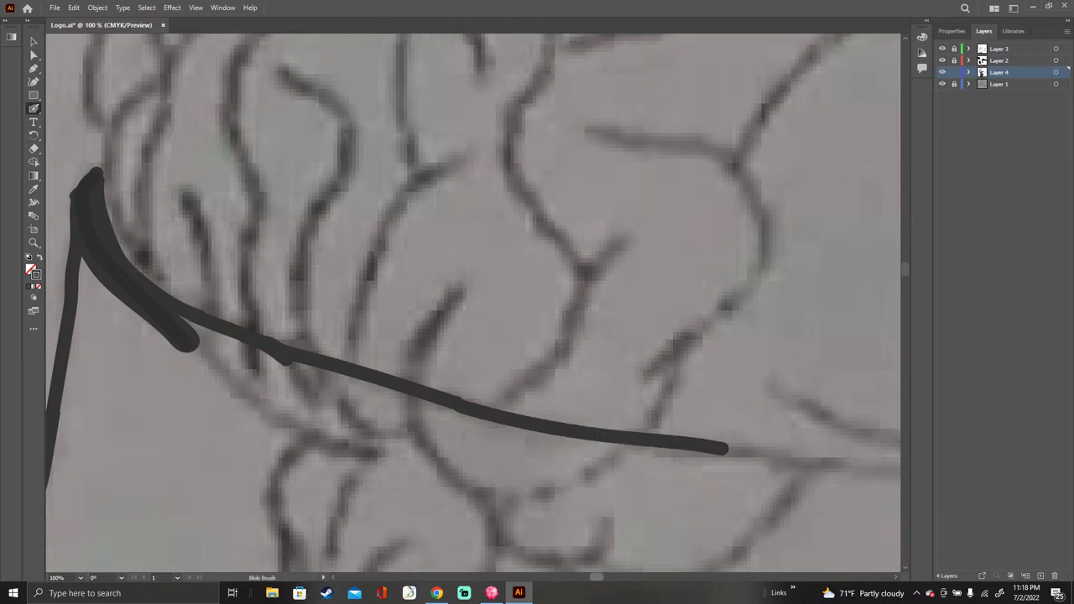
Step: With the Blob Brush, extend the outline along the brain's lower edge, down the stepped sketch line and across to the diagonal edge
scroll(474, 302, right, 15)
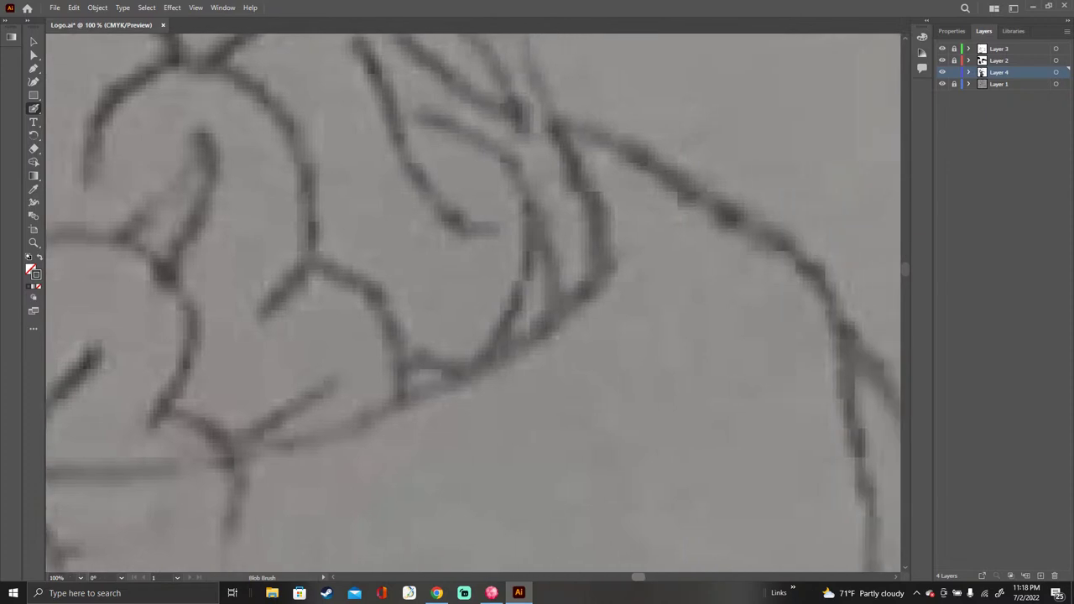
scroll(473, 303, left, 5)
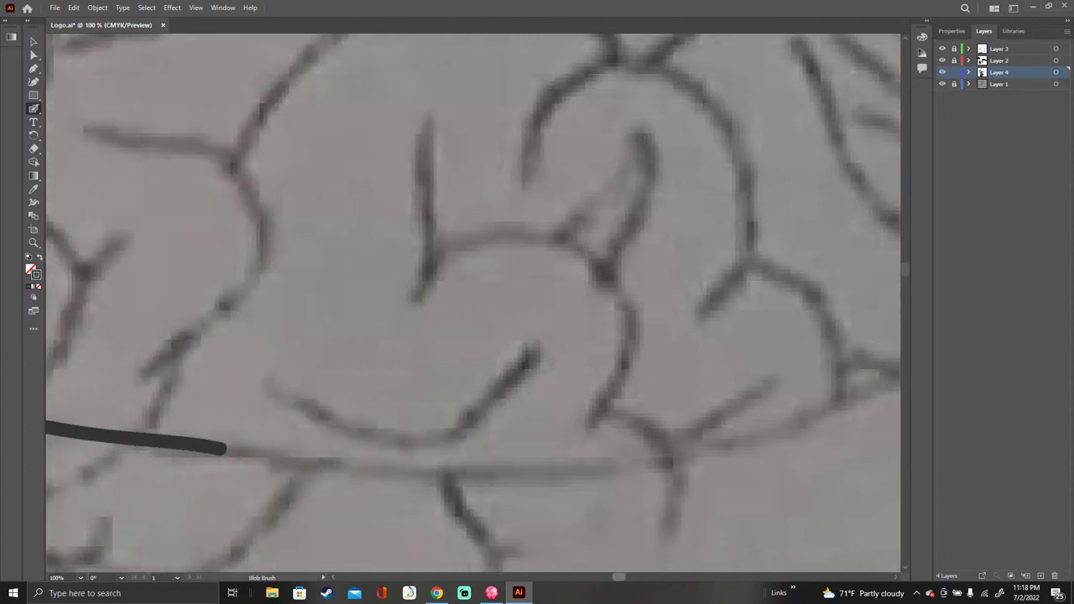
scroll(473, 303, left, 3)
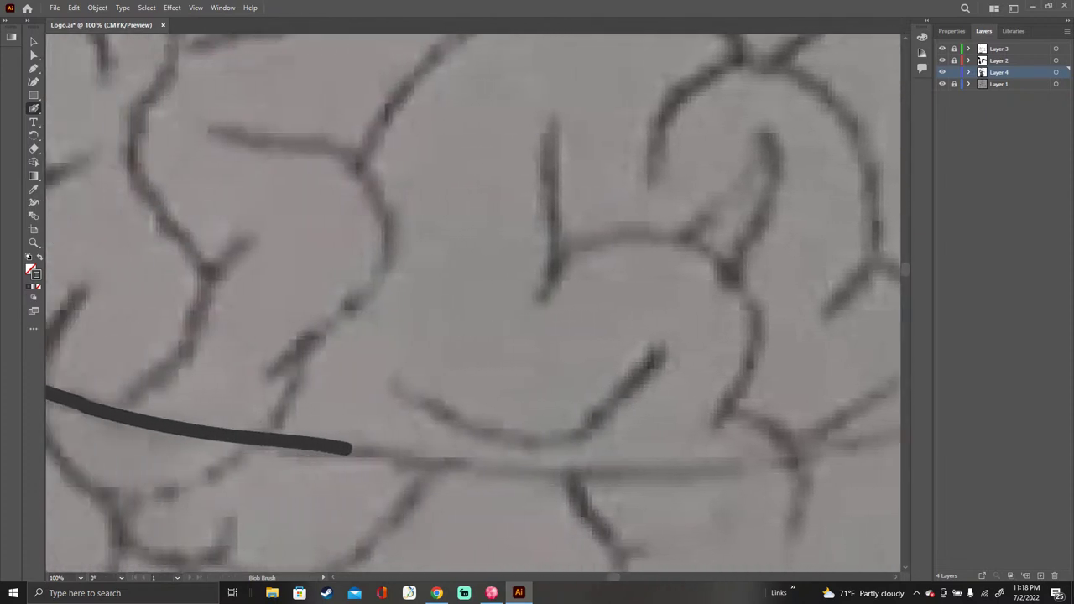
scroll(474, 303, down, 6)
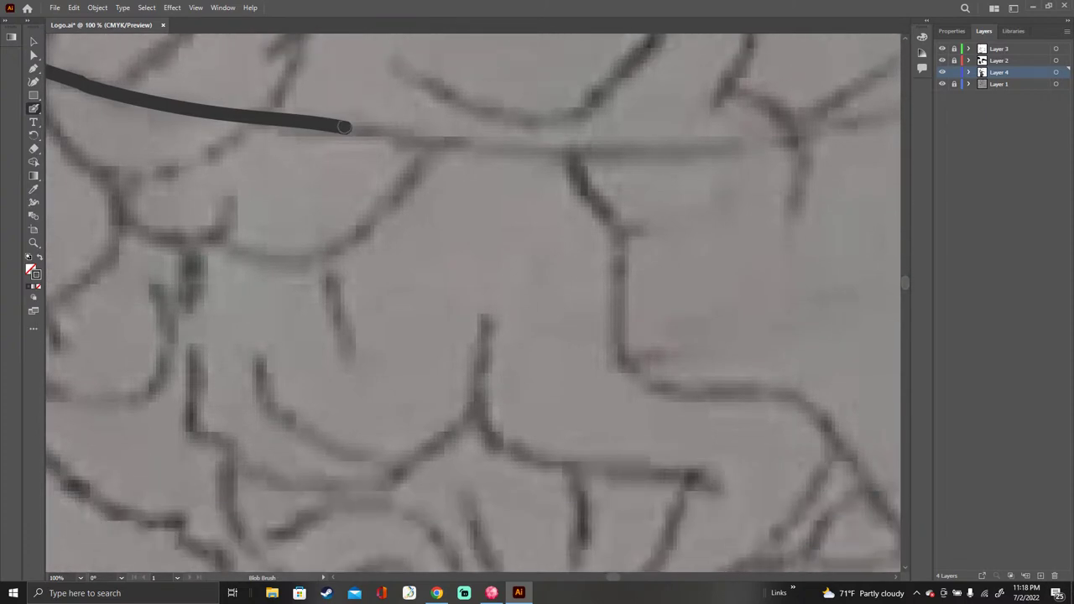
mouse_move(347, 128)
mouse_down()
mouse_move(561, 152)
mouse_move(602, 235)
mouse_move(601, 260)
mouse_up()
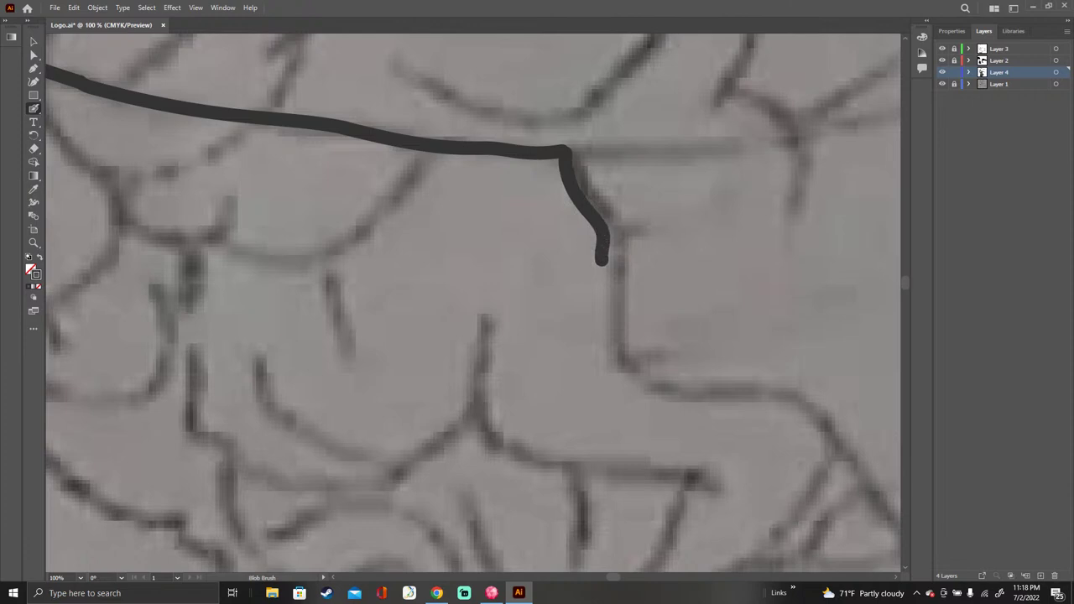
mouse_move(603, 258)
mouse_down()
mouse_move(606, 367)
mouse_move(631, 386)
mouse_move(686, 396)
mouse_up()
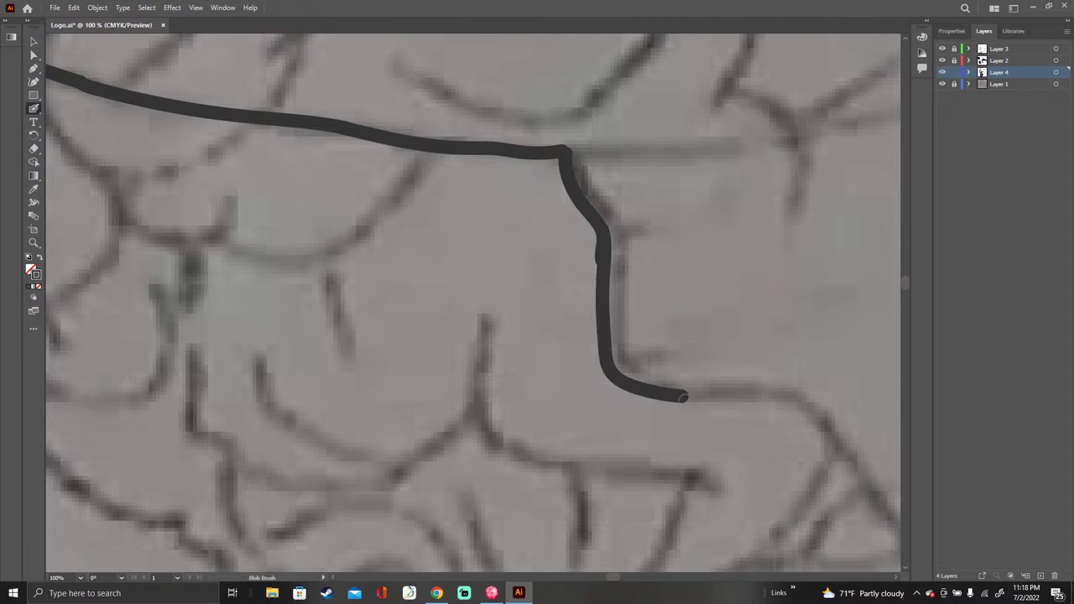
mouse_move(677, 398)
mouse_down()
mouse_move(808, 413)
mouse_move(815, 427)
mouse_up()
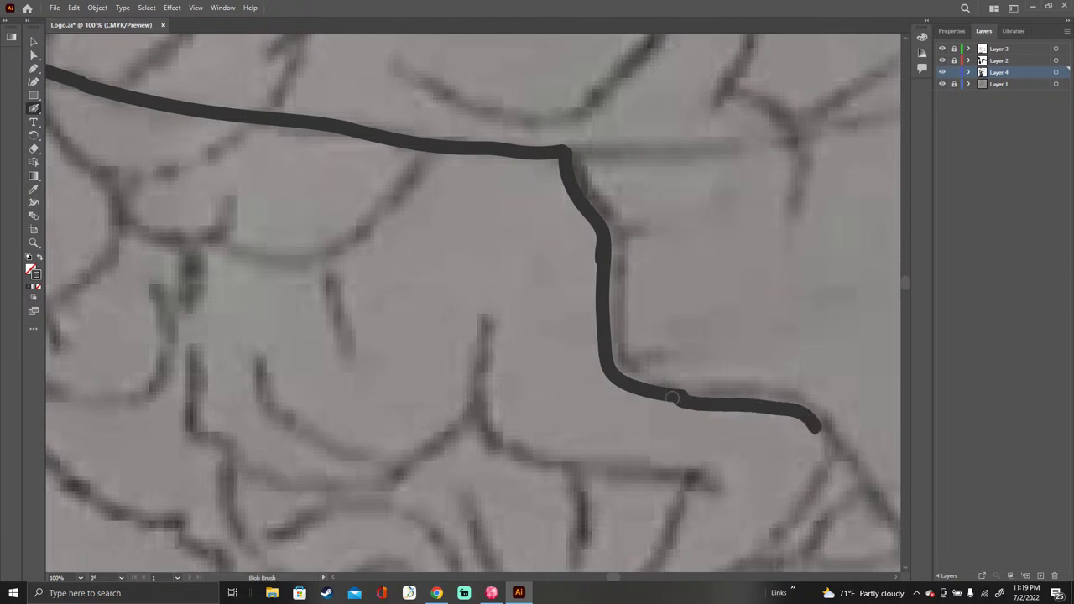
drag(654, 396, 731, 399)
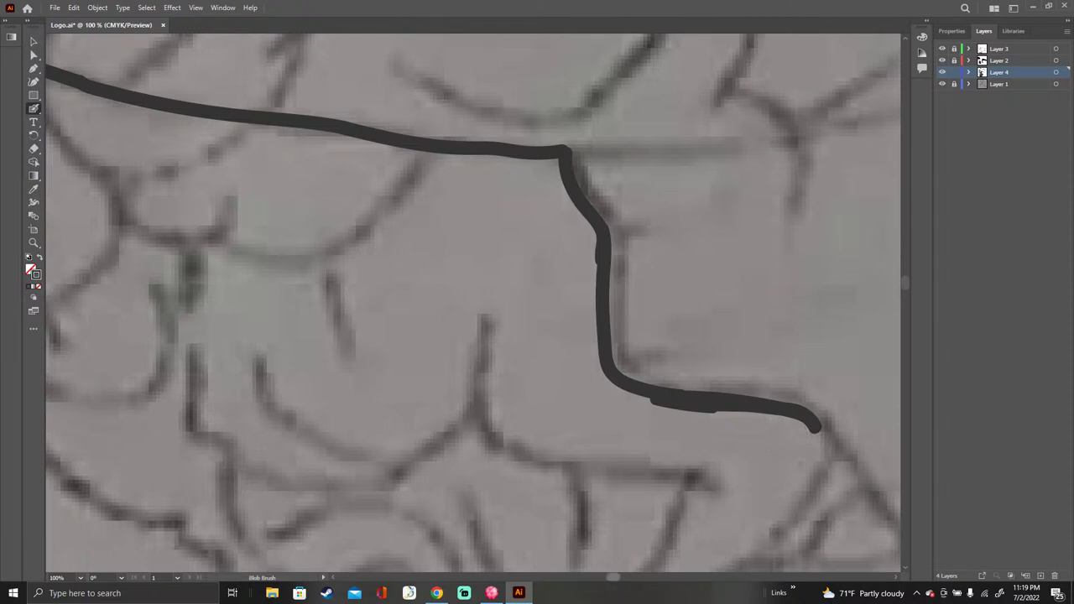
Step: Continue the Blob Brush outline down the diagonal sketch edge and into the top of the long vertical line
scroll(474, 303, right, 10)
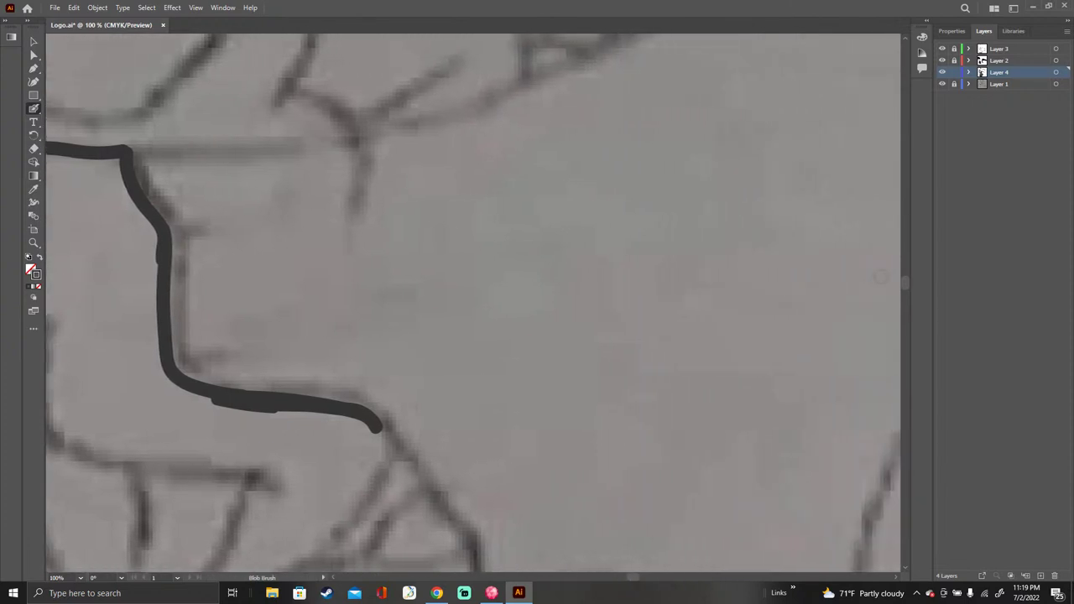
scroll(880, 277, down, 8)
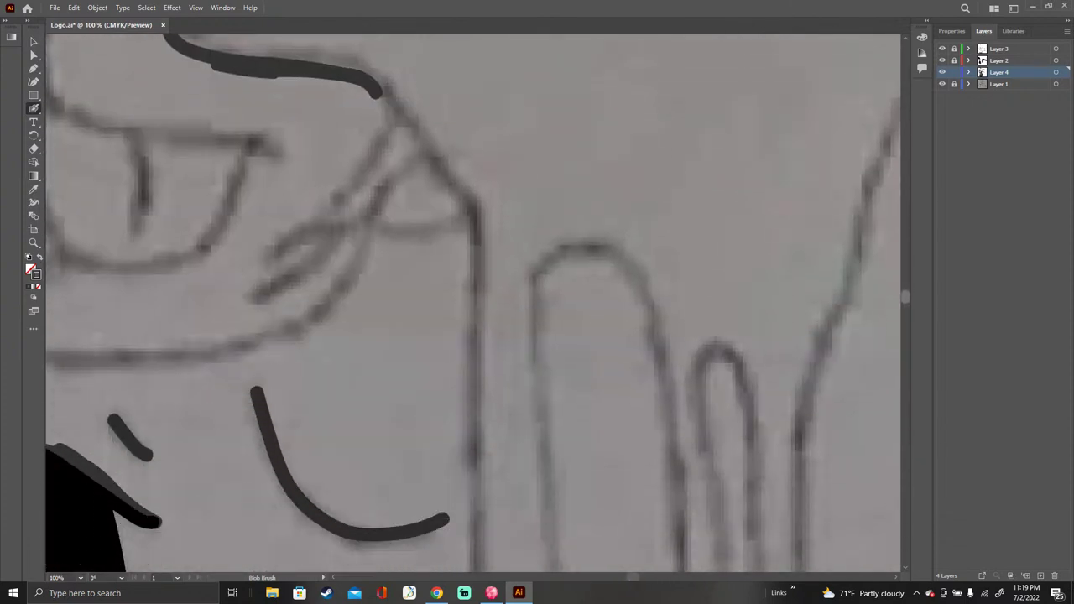
scroll(473, 303, down, 2)
scroll(474, 303, up, 3)
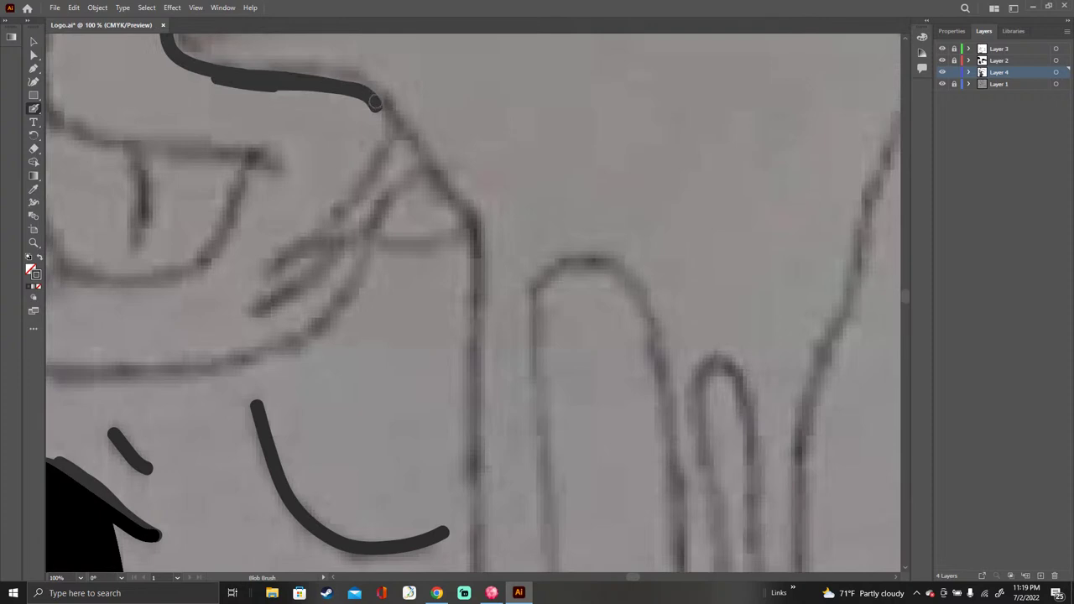
drag(375, 104, 471, 229)
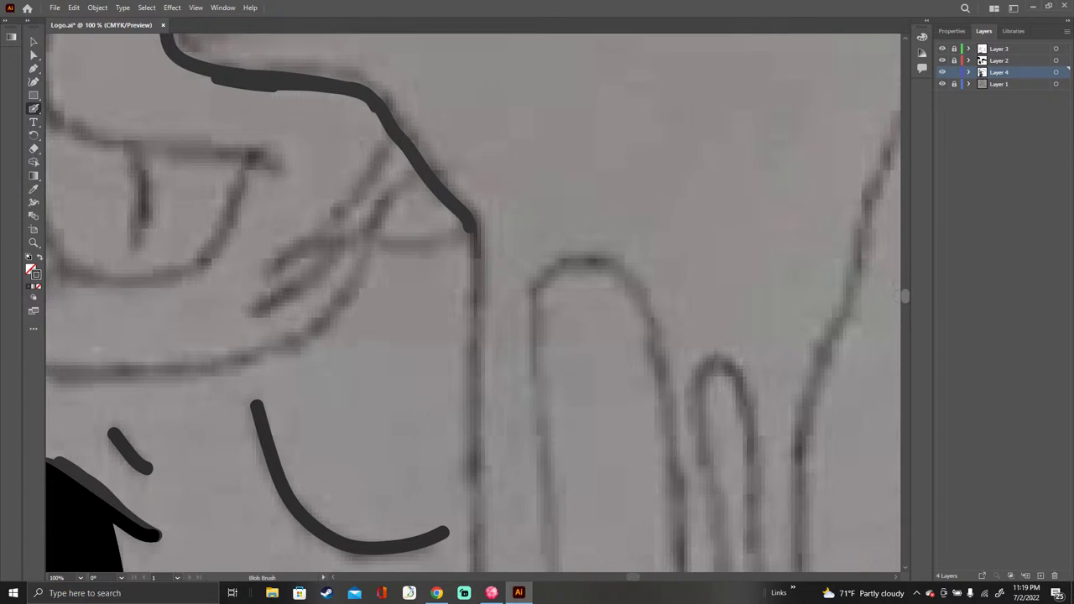
scroll(473, 303, down, 3)
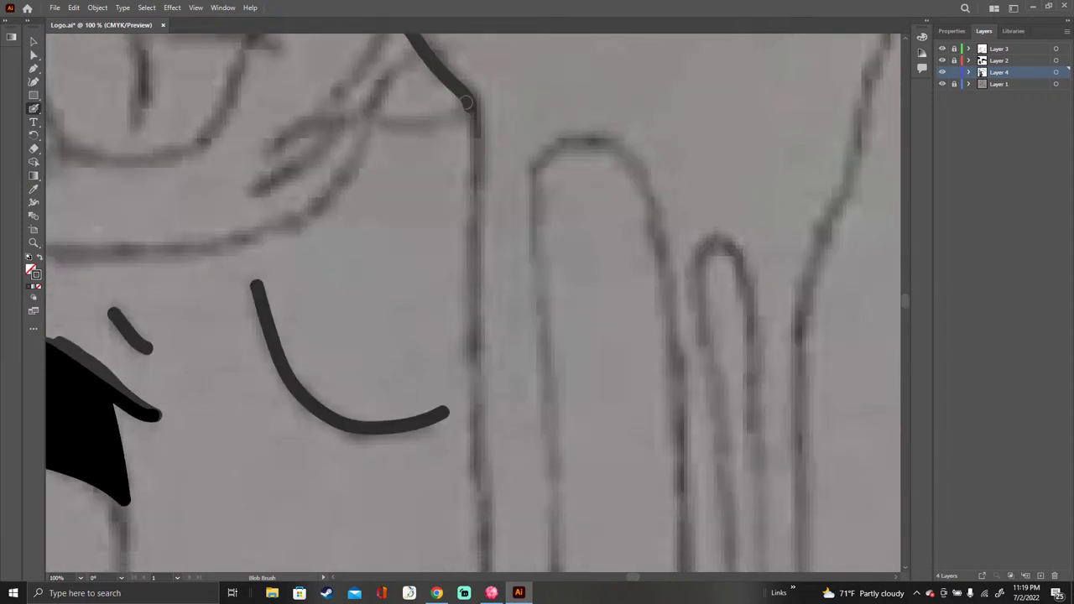
drag(468, 102, 468, 270)
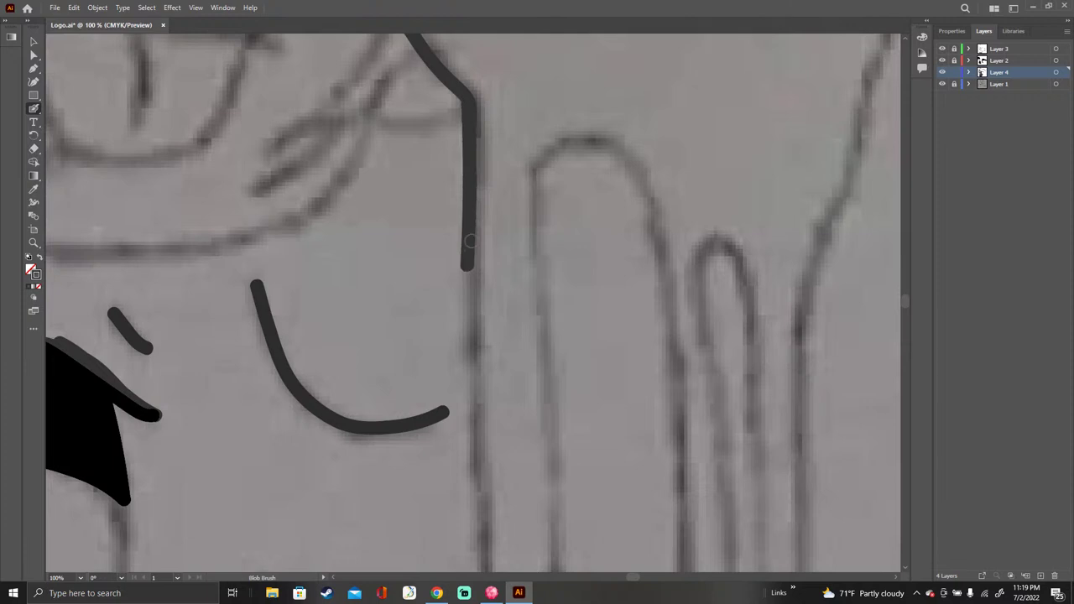
Step: Trace the wide arch beside the vertical outline and the narrow rounded loop next to it
drag(538, 165, 537, 271)
drag(540, 170, 579, 145)
mouse_move(594, 145)
mouse_down()
mouse_move(638, 187)
mouse_move(661, 267)
mouse_up()
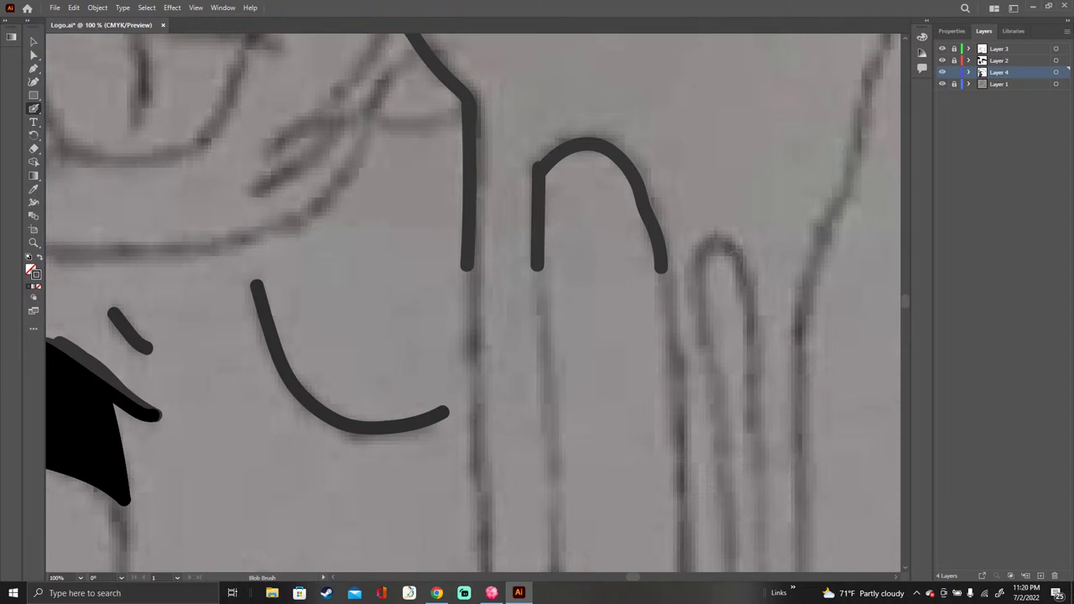
mouse_move(737, 261)
mouse_down()
mouse_move(700, 259)
mouse_move(697, 292)
mouse_move(721, 429)
mouse_up()
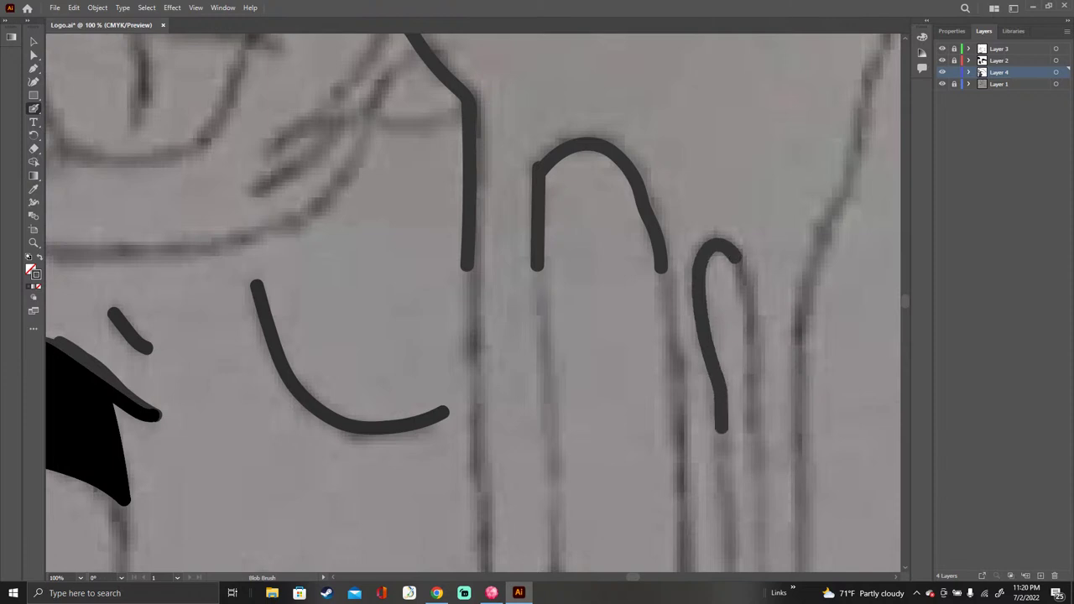
drag(736, 257, 747, 431)
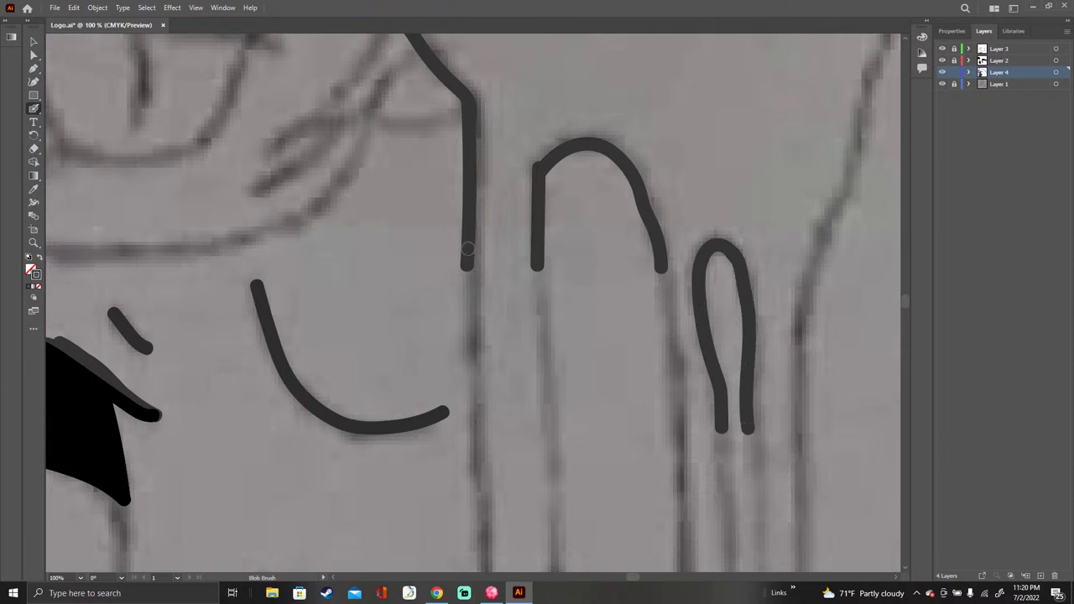
Step: Lengthen the vertical outline and both sides of the wide arch downward along the sketch
drag(467, 267, 467, 447)
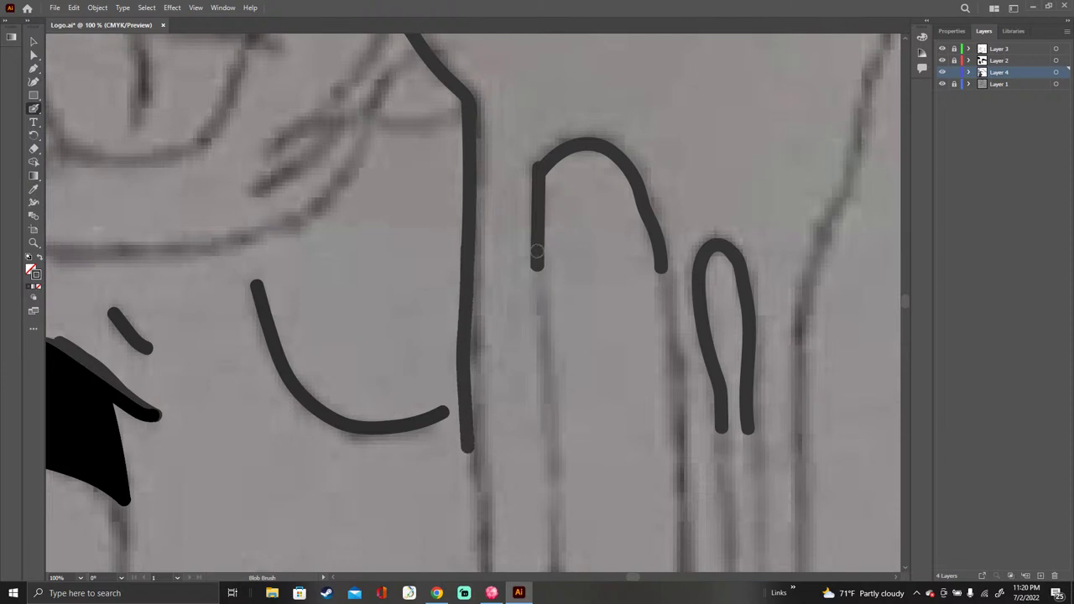
drag(538, 265, 557, 476)
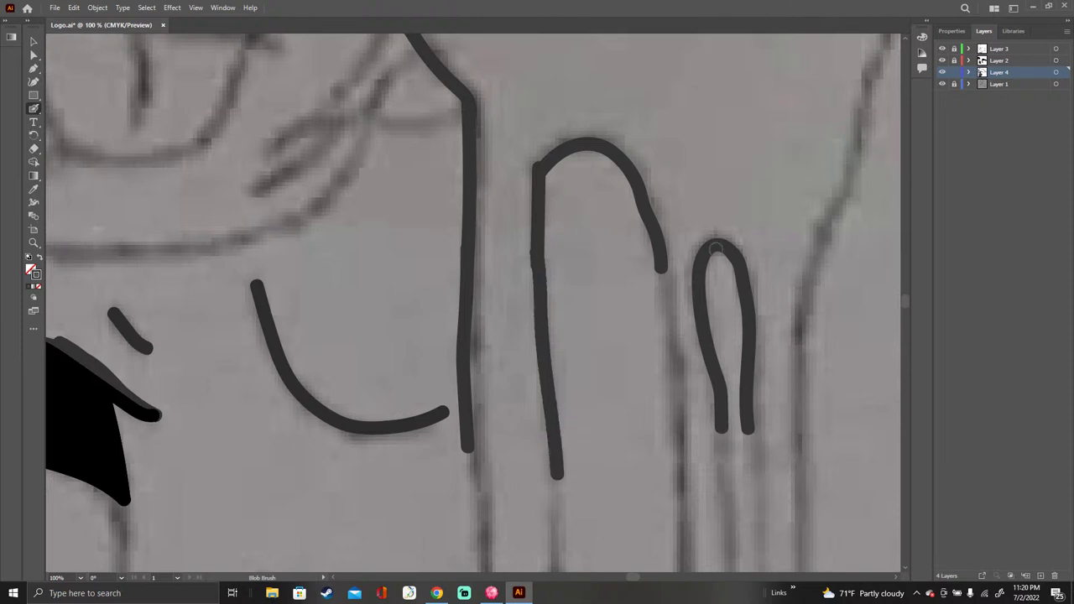
drag(658, 248, 680, 474)
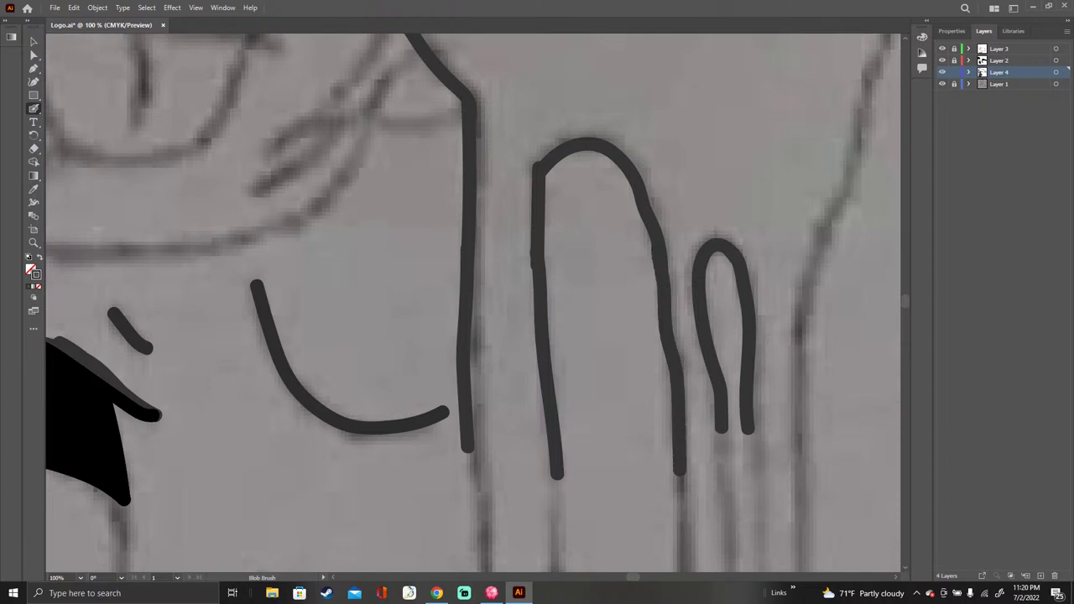
Step: Trace the short diagonal line at the base of the arch shape and the long curved line descending from it
drag(904, 302, 905, 320)
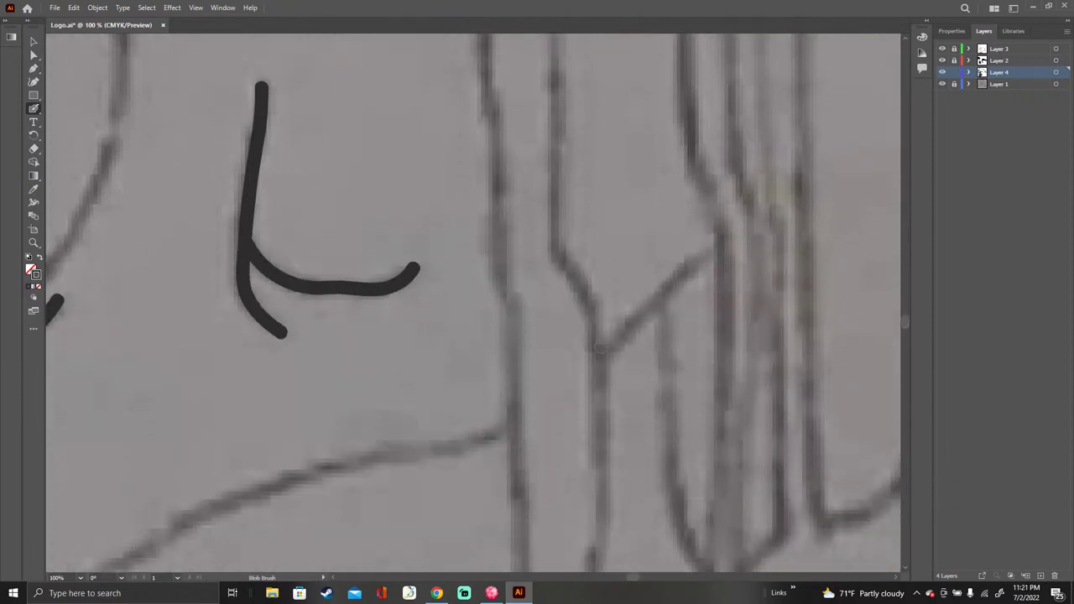
drag(599, 350, 691, 269)
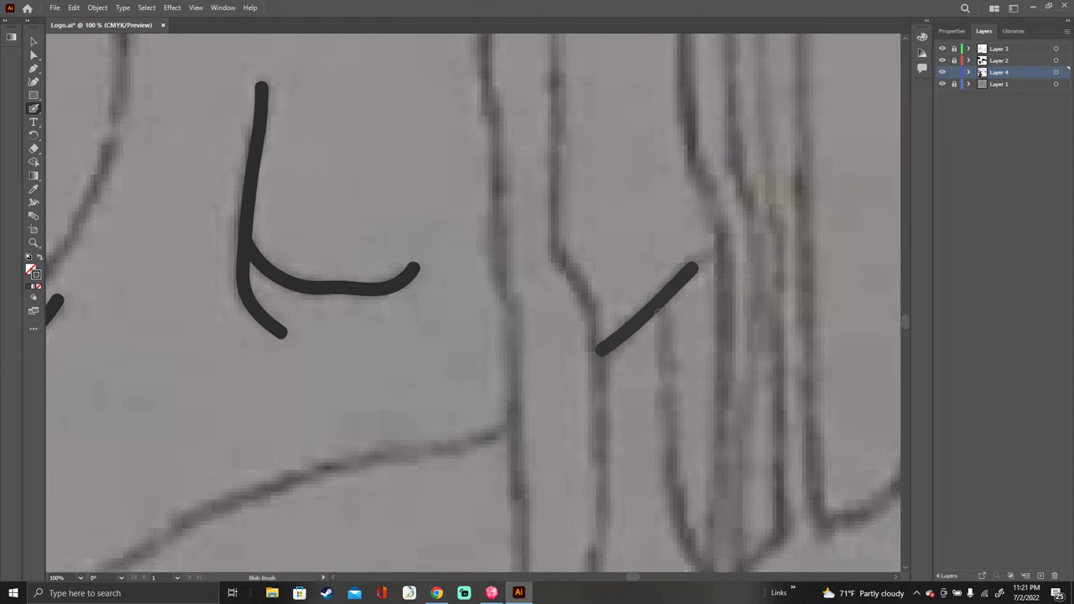
mouse_move(660, 306)
mouse_down()
mouse_move(666, 474)
mouse_move(696, 558)
mouse_up()
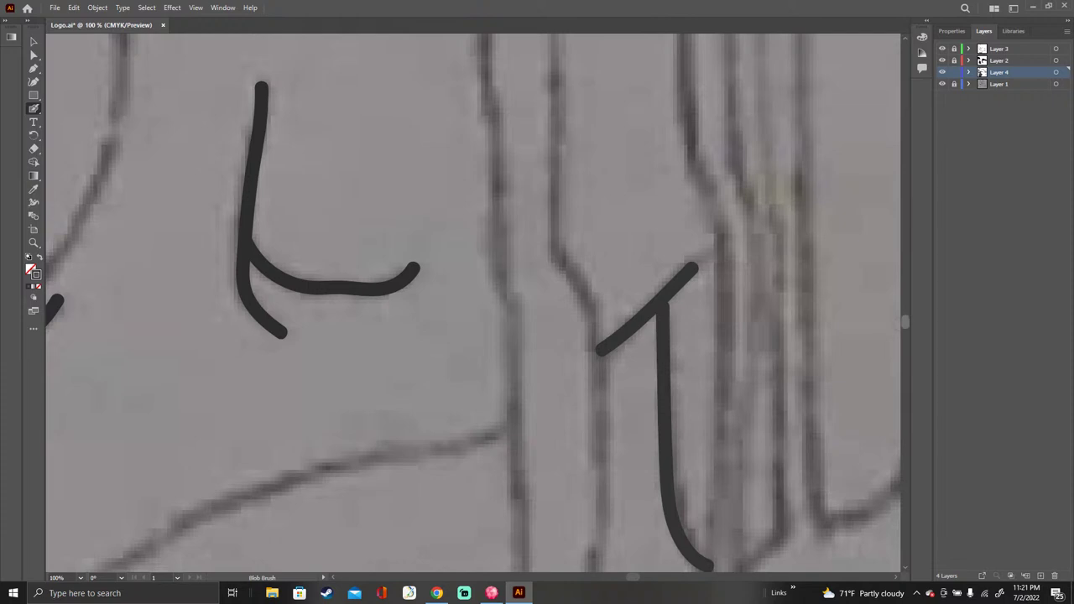
Step: Extend the long vertical outline farther down and join both sides of the arch shape to the ends of the diagonal line
scroll(905, 321, up, 3)
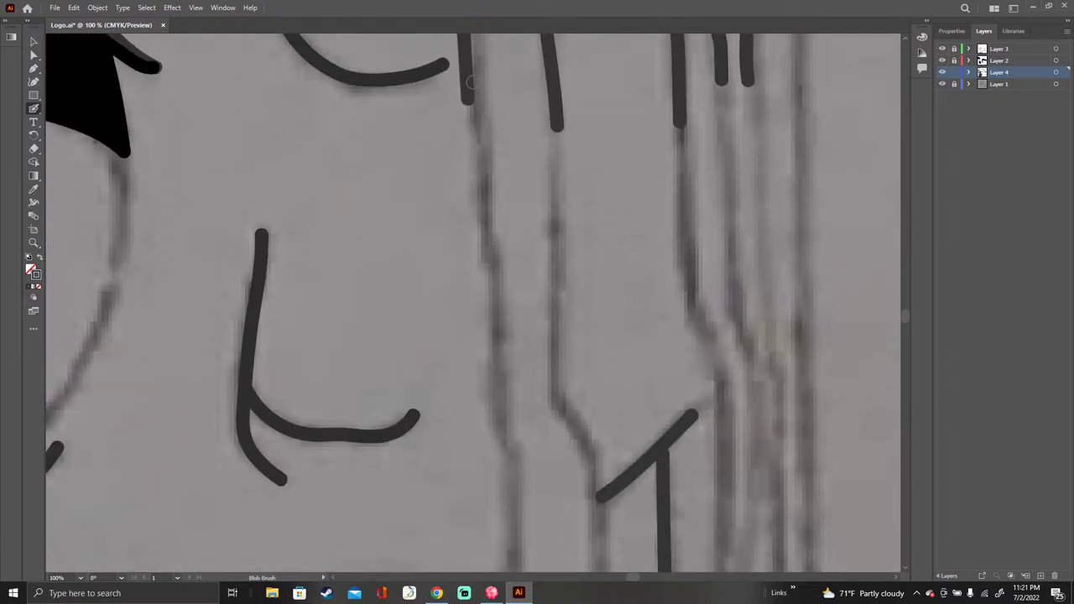
drag(466, 87, 509, 471)
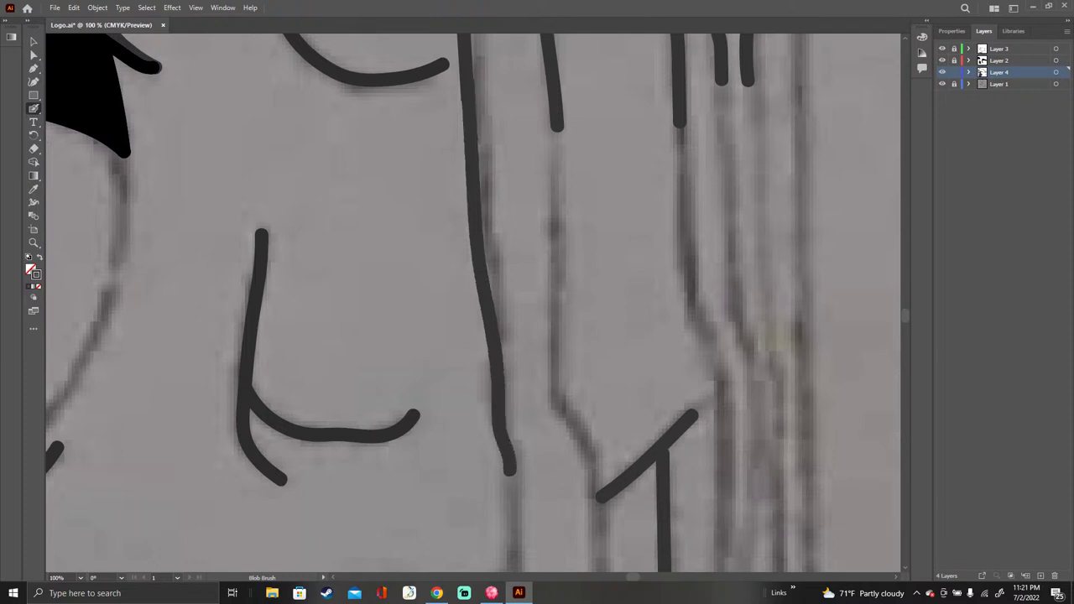
mouse_move(553, 115)
mouse_down()
mouse_move(560, 406)
mouse_move(582, 434)
mouse_move(598, 493)
mouse_up()
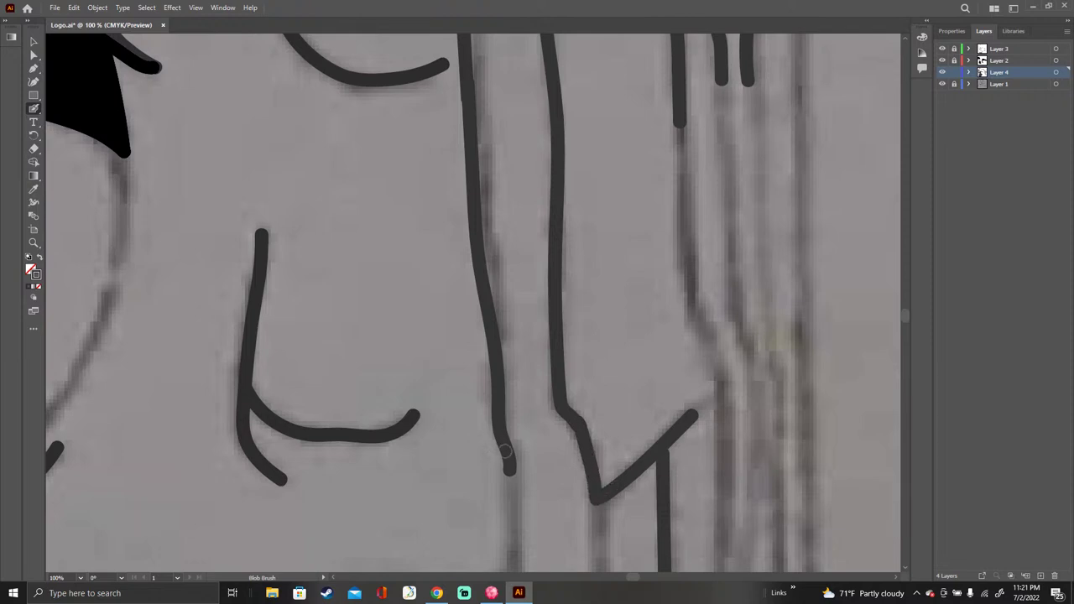
drag(505, 453, 508, 564)
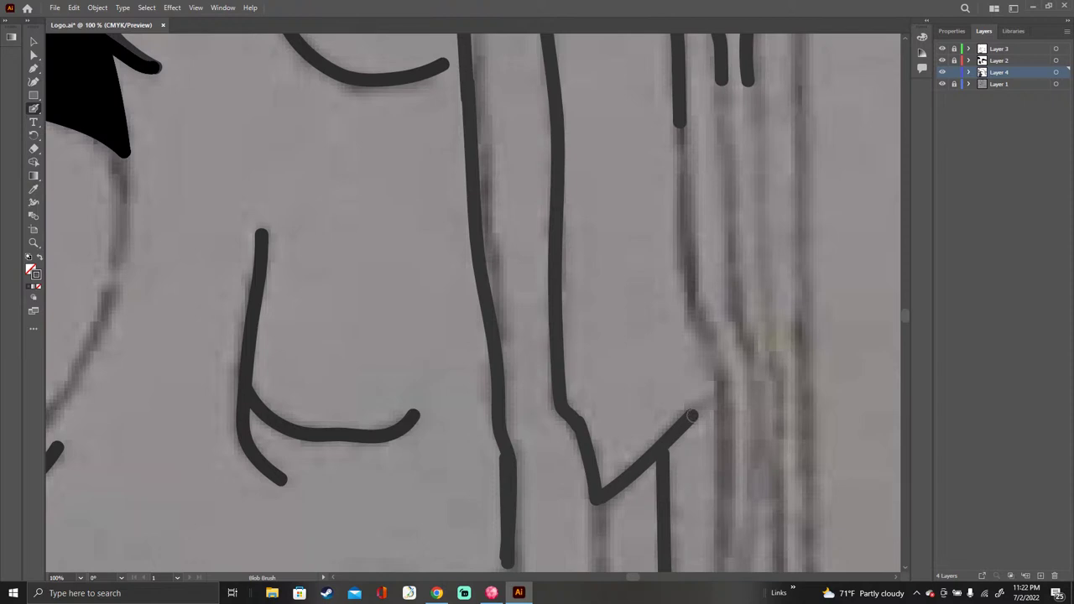
drag(690, 416, 703, 411)
mouse_move(678, 122)
mouse_down()
mouse_move(681, 286)
mouse_move(716, 393)
mouse_up()
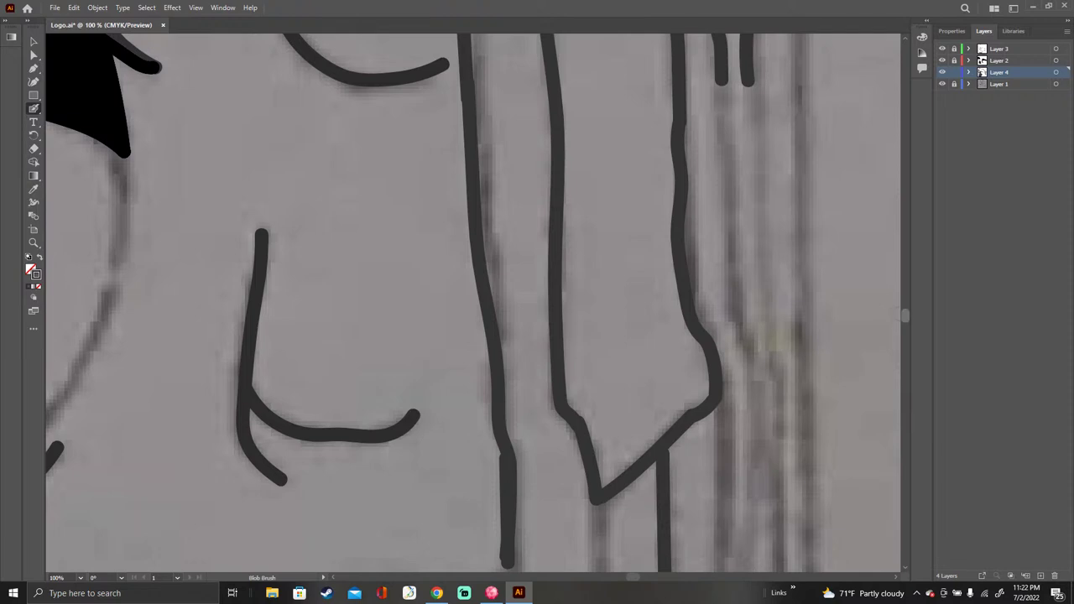
Step: Close the tapered shape beneath the diagonal by tracing its remaining long side down to the tip
drag(905, 315, 905, 320)
scroll(473, 303, up, 3)
scroll(473, 303, down, 5)
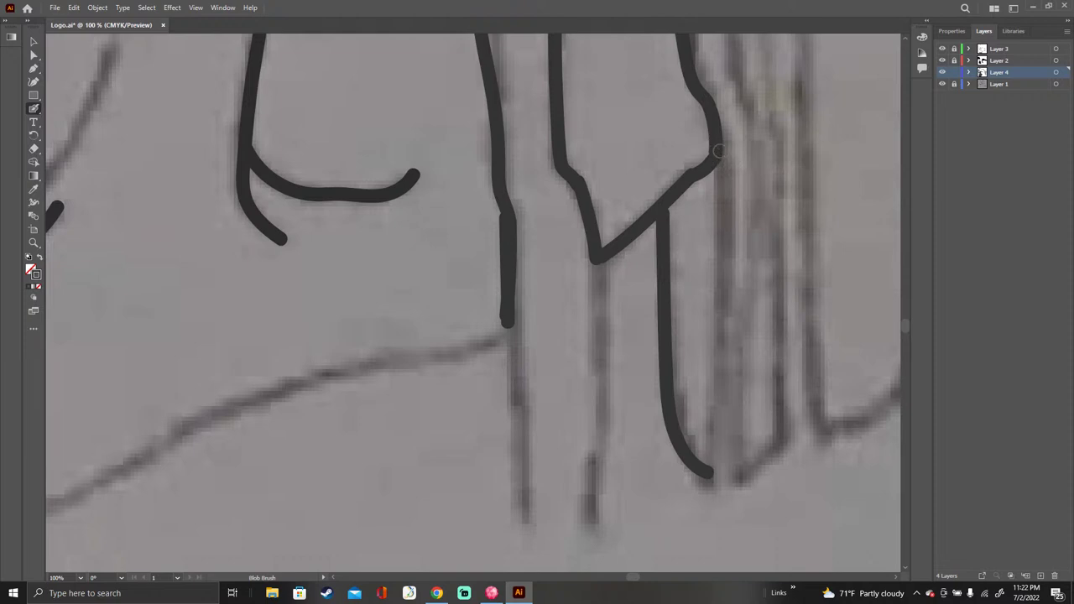
drag(719, 150, 711, 475)
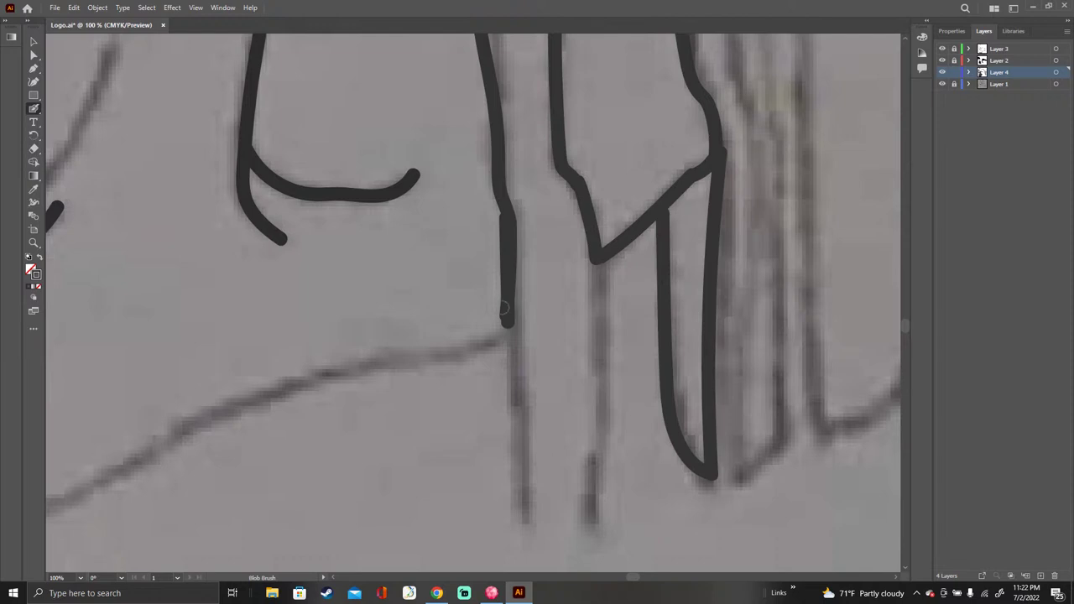
Step: Extend the vertical outline to the sloping sketch line, and trace the rounded lower contour from the short curved mark around to meet it
drag(509, 293, 506, 337)
drag(633, 577, 617, 577)
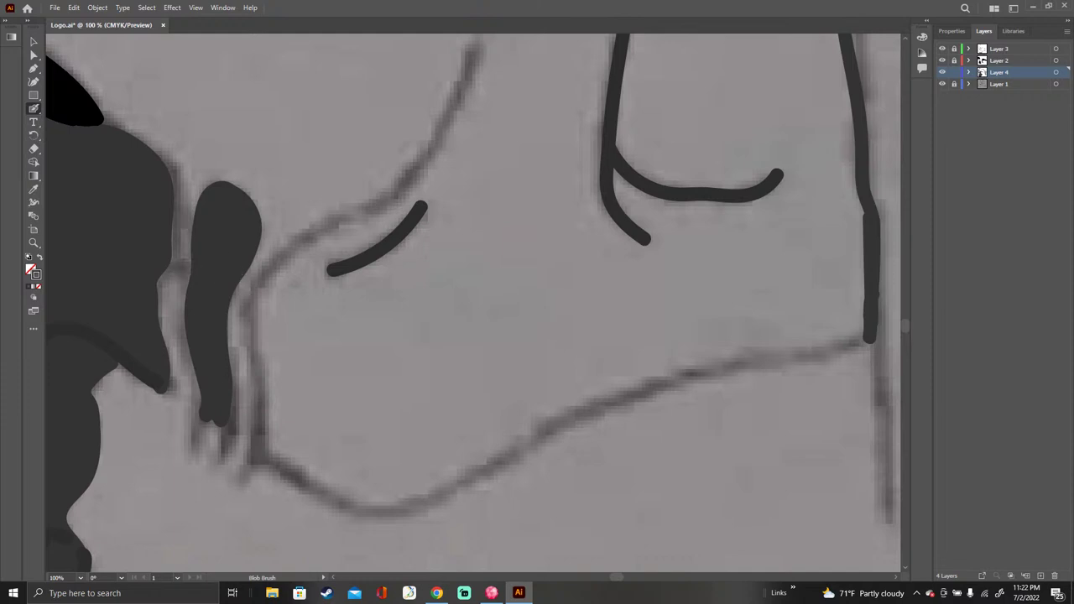
mouse_move(383, 208)
mouse_down()
mouse_move(292, 258)
mouse_move(257, 316)
mouse_move(273, 462)
mouse_move(285, 473)
mouse_move(273, 465)
mouse_move(370, 513)
mouse_up()
mouse_move(388, 511)
mouse_down()
mouse_move(449, 494)
mouse_move(621, 399)
mouse_move(838, 356)
mouse_move(870, 339)
mouse_up()
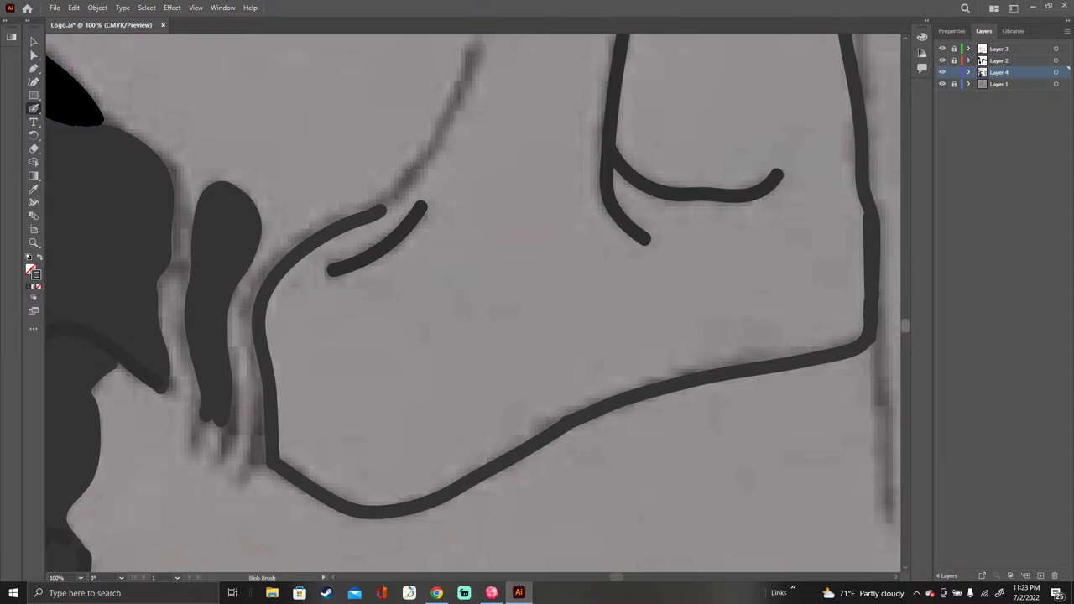
Step: Trace the curved sketch line from the lower contour's open end up to the edge of the black shape
scroll(905, 326, up, 5)
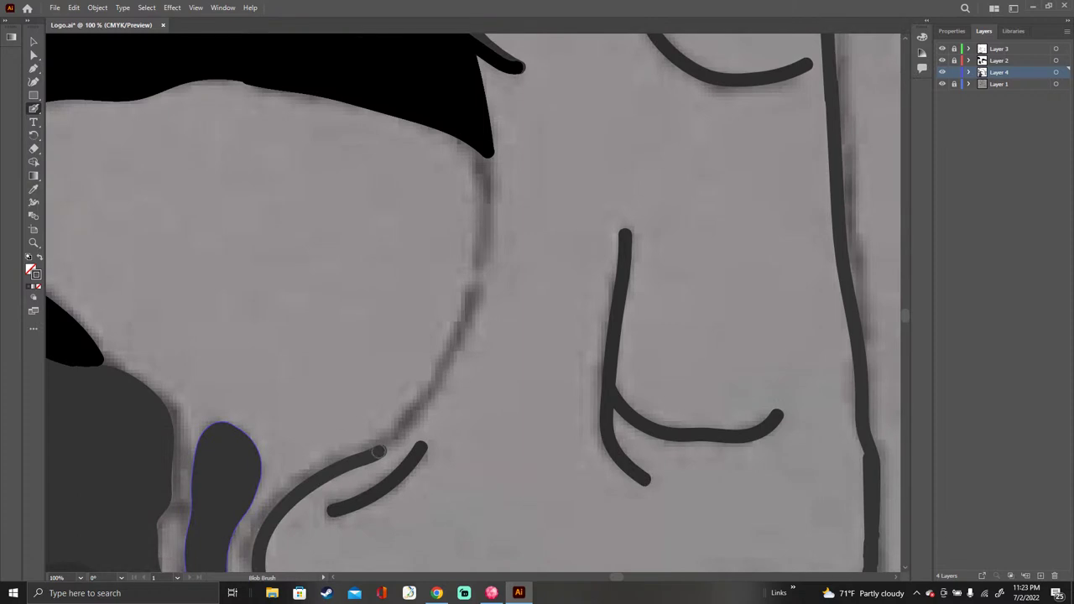
mouse_move(379, 453)
mouse_down()
mouse_move(442, 381)
mouse_move(491, 242)
mouse_up()
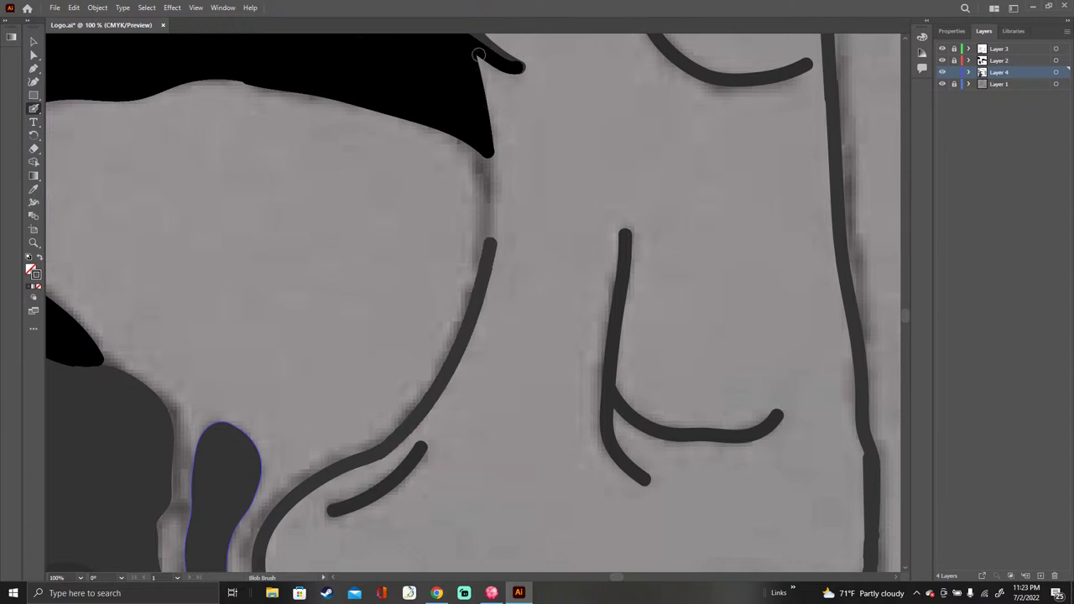
mouse_move(481, 52)
mouse_down()
mouse_move(495, 167)
mouse_move(487, 252)
mouse_up()
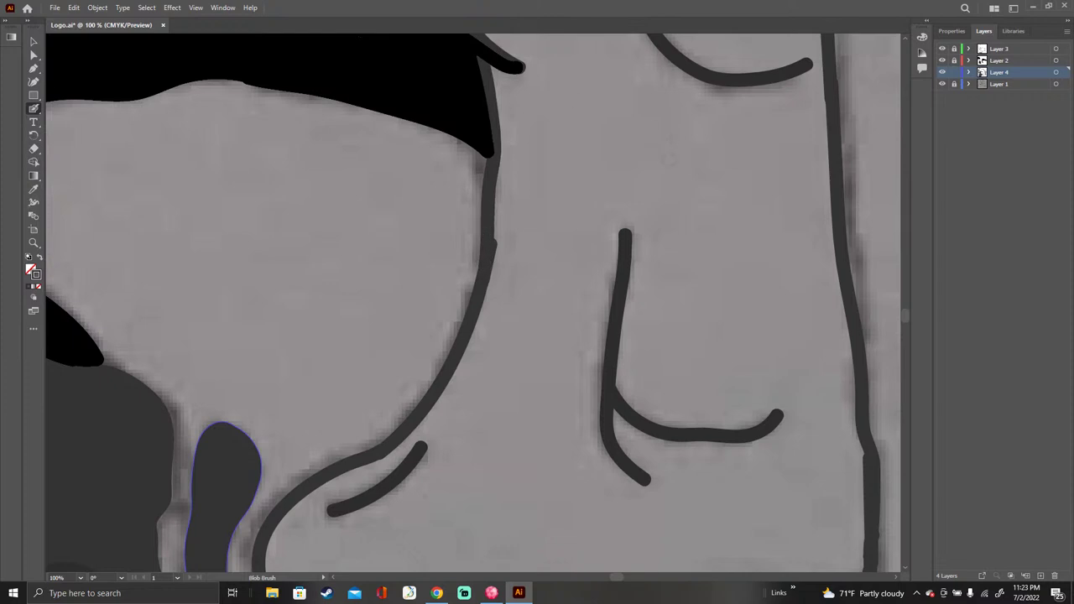
Step: Fill the wedge between the steep outline and the thick diagonal stroke beneath the brain's edge line with solid dark strokes
scroll(470, 303, up, 10)
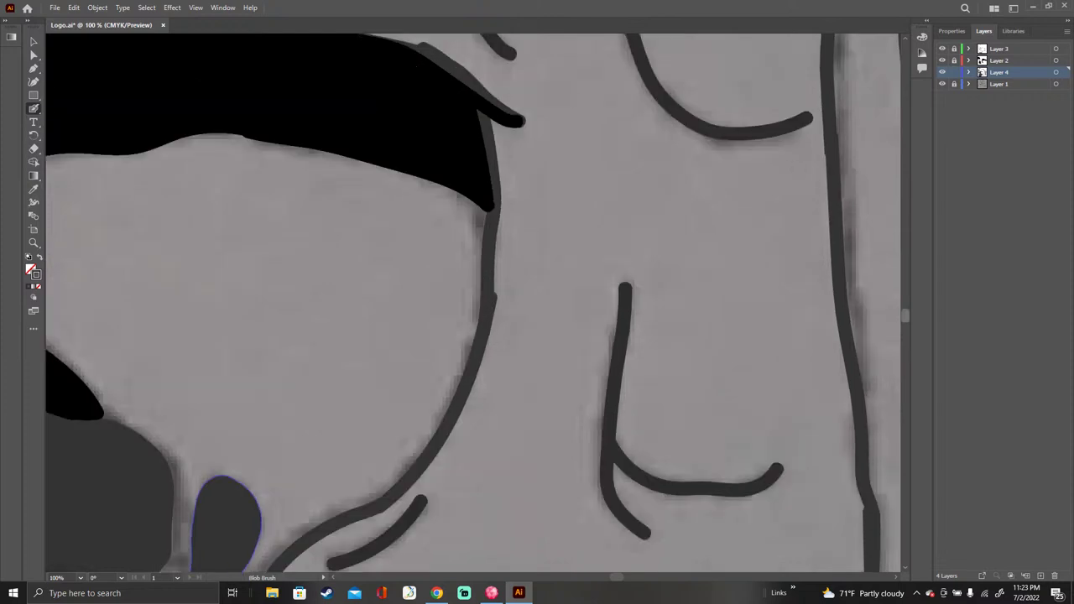
scroll(473, 304, up, 15)
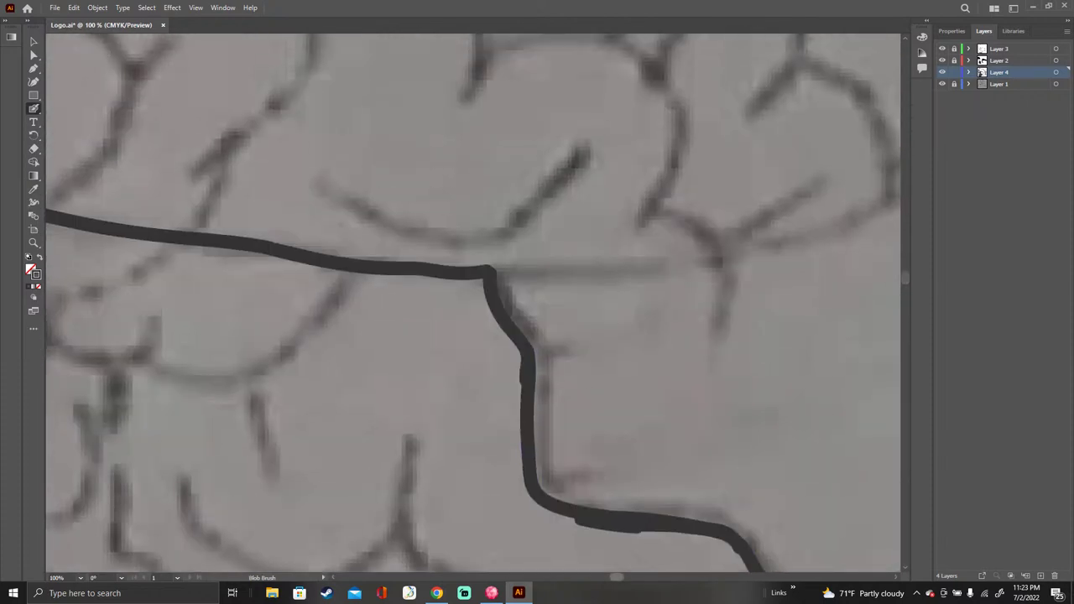
scroll(473, 304, left, 15)
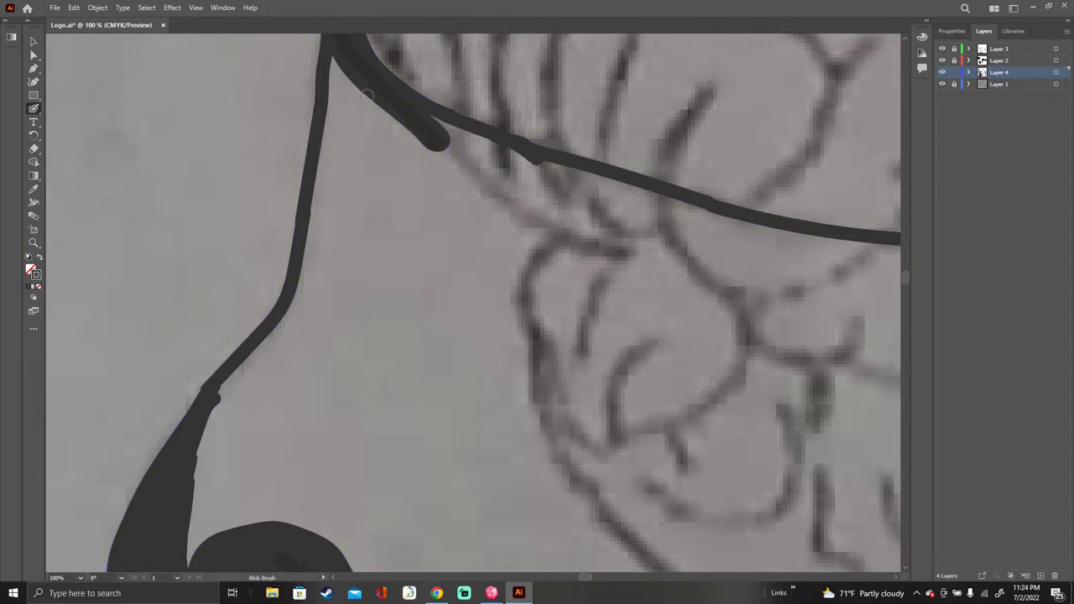
mouse_move(365, 89)
mouse_down()
mouse_move(326, 210)
mouse_move(340, 114)
mouse_move(324, 210)
mouse_move(336, 115)
mouse_move(314, 206)
mouse_up()
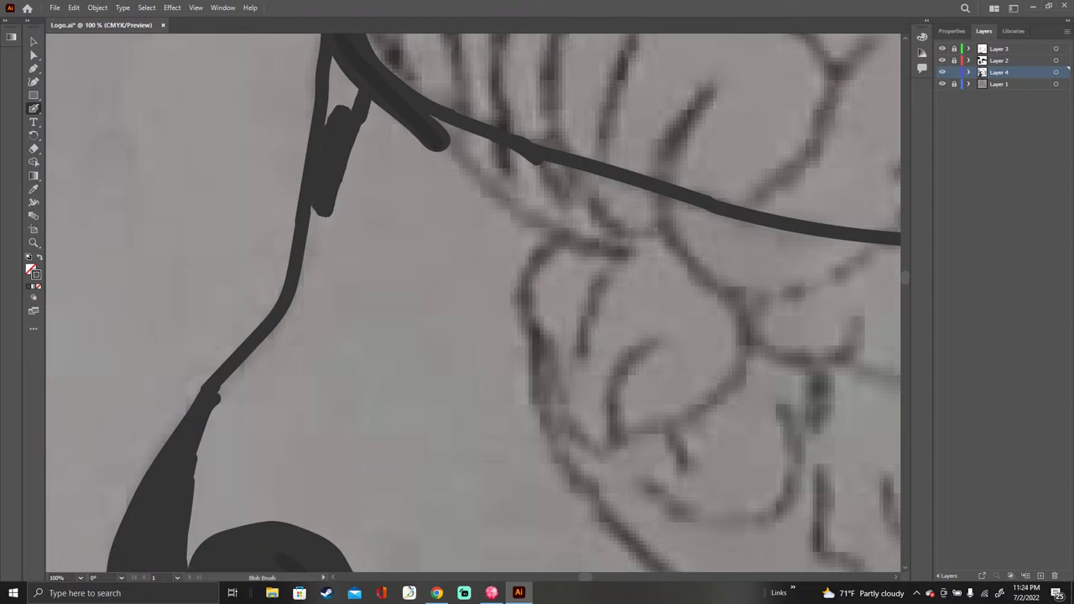
drag(334, 124, 332, 57)
mouse_move(361, 113)
mouse_down()
mouse_move(347, 82)
mouse_move(351, 185)
mouse_move(323, 250)
mouse_move(310, 250)
mouse_up()
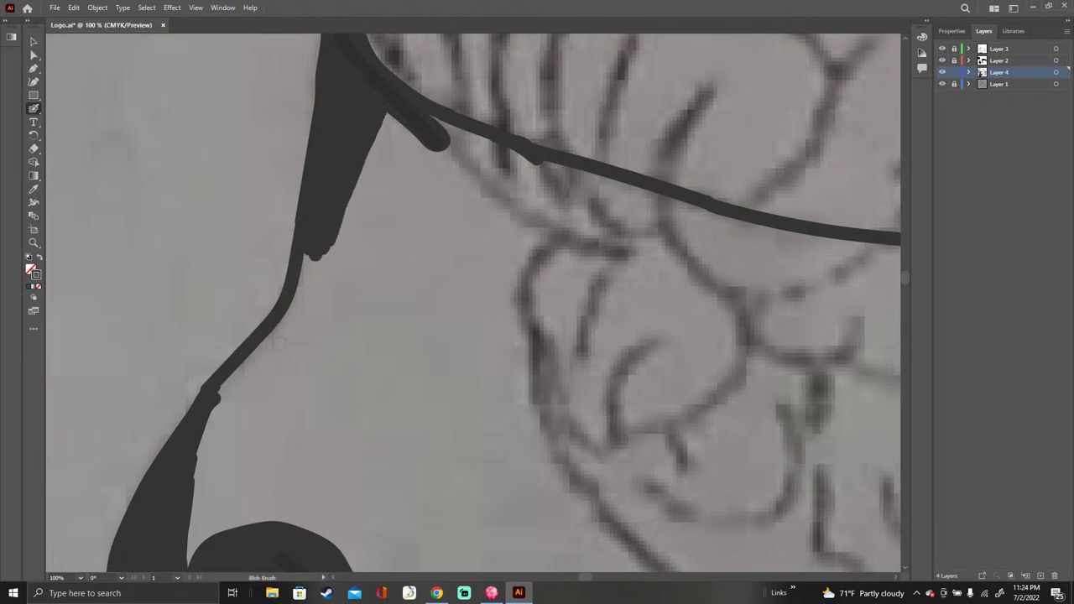
Step: Paint over the gap between the tapered dark shape and the rounded dark shape beside it
mouse_move(223, 391)
mouse_down()
mouse_move(217, 453)
mouse_move(246, 525)
mouse_move(210, 418)
mouse_move(206, 507)
mouse_move(221, 531)
mouse_up()
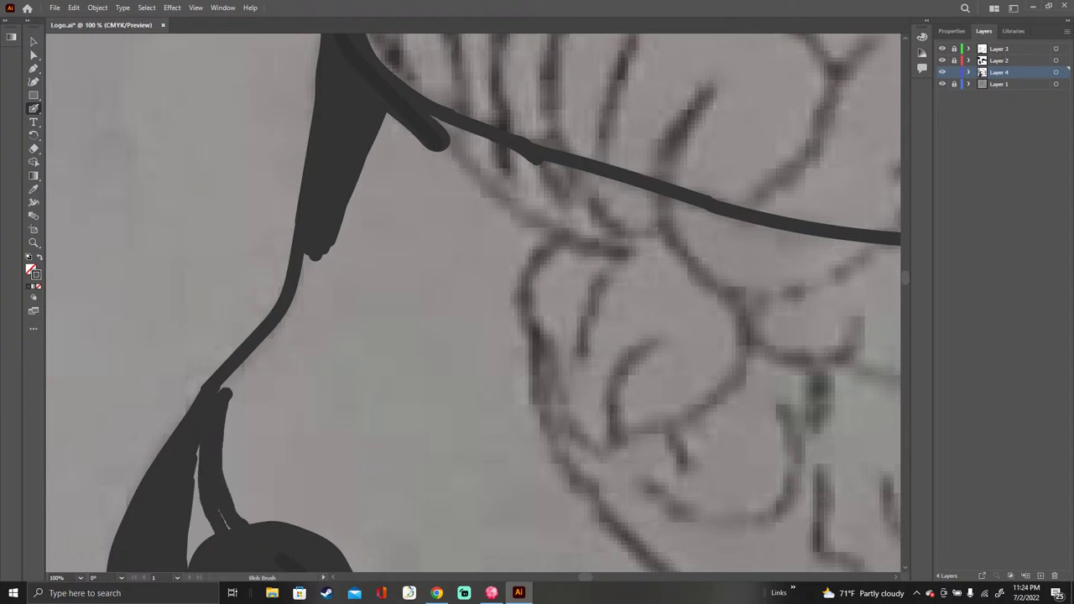
drag(197, 445, 192, 560)
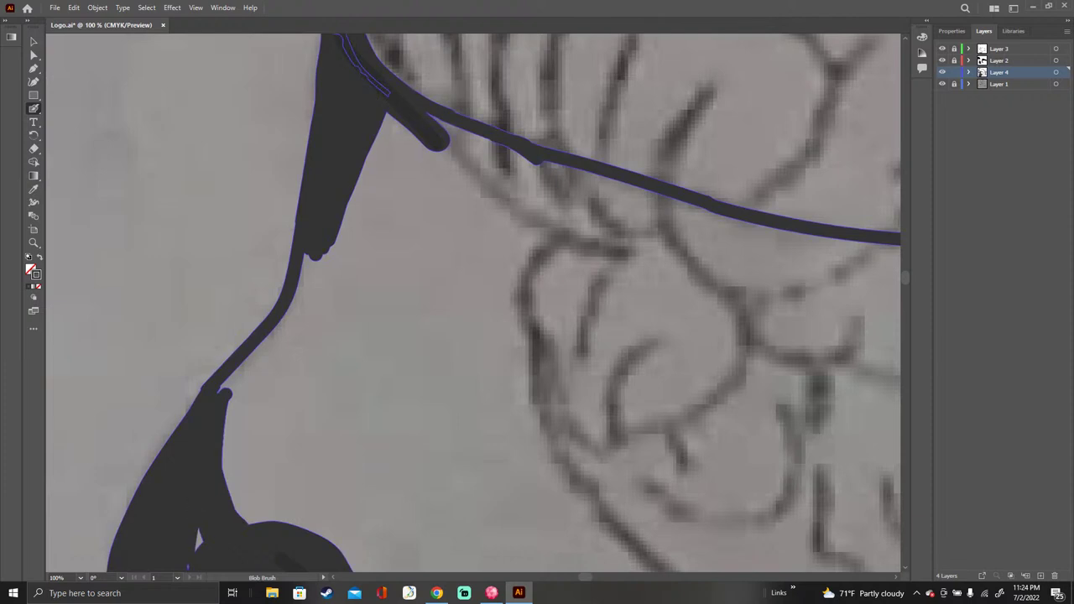
mouse_move(235, 504)
mouse_down()
mouse_move(286, 407)
mouse_move(378, 289)
mouse_move(382, 183)
mouse_move(367, 155)
mouse_move(360, 300)
mouse_move(240, 479)
mouse_move(235, 385)
mouse_move(229, 463)
mouse_up()
Step: Draw a curved inner edge from the rounded shape up to the filled wedge, and fill the enclosed gap into a solid dark band
mouse_move(233, 376)
mouse_down()
mouse_move(291, 307)
mouse_move(353, 188)
mouse_up()
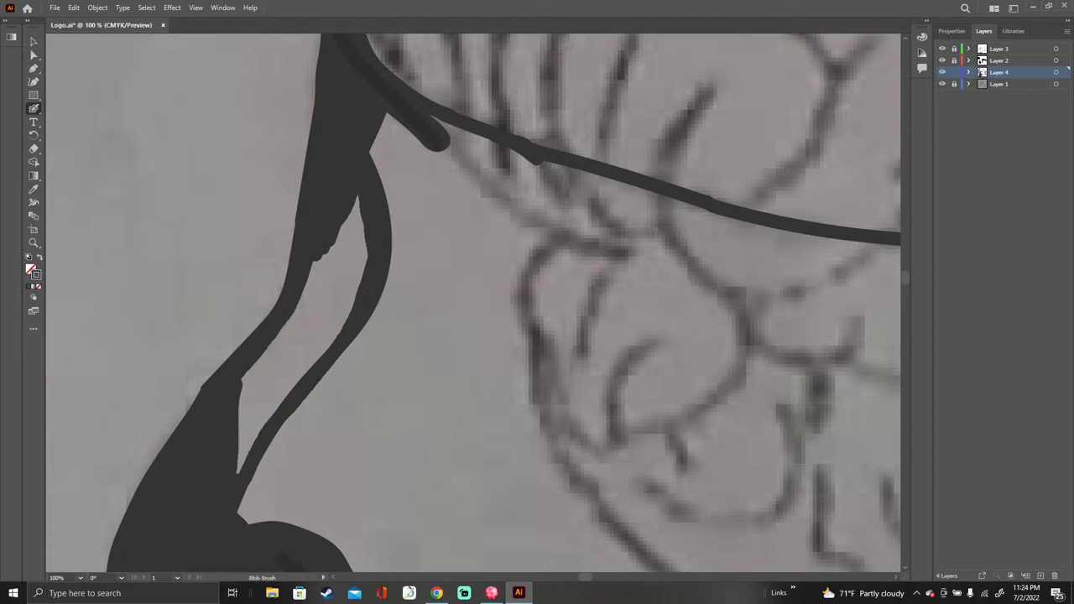
mouse_move(366, 245)
mouse_down()
mouse_move(335, 338)
mouse_move(237, 475)
mouse_up()
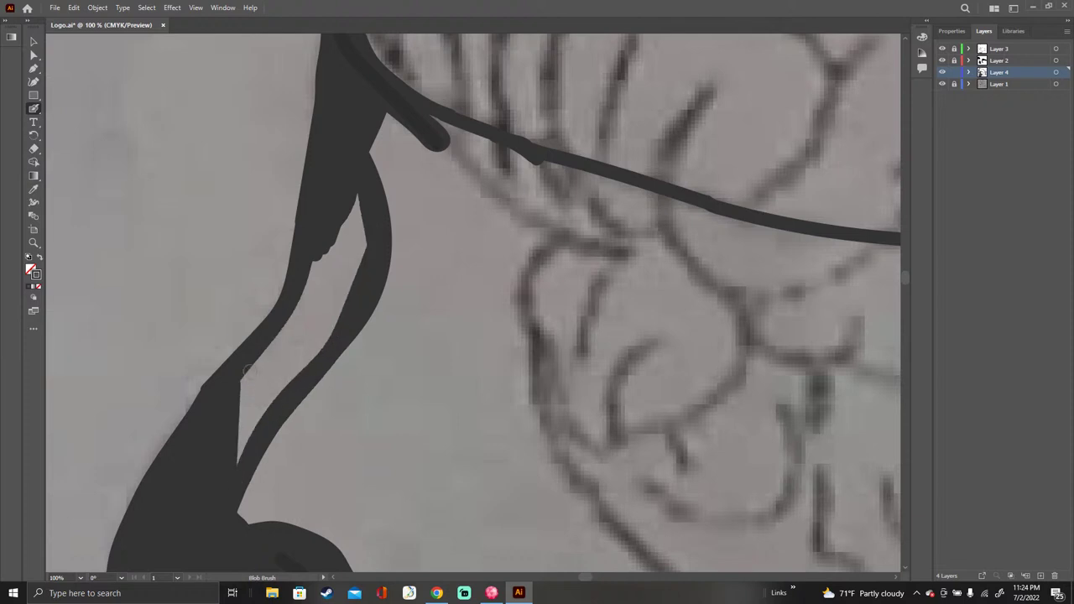
drag(248, 370, 245, 459)
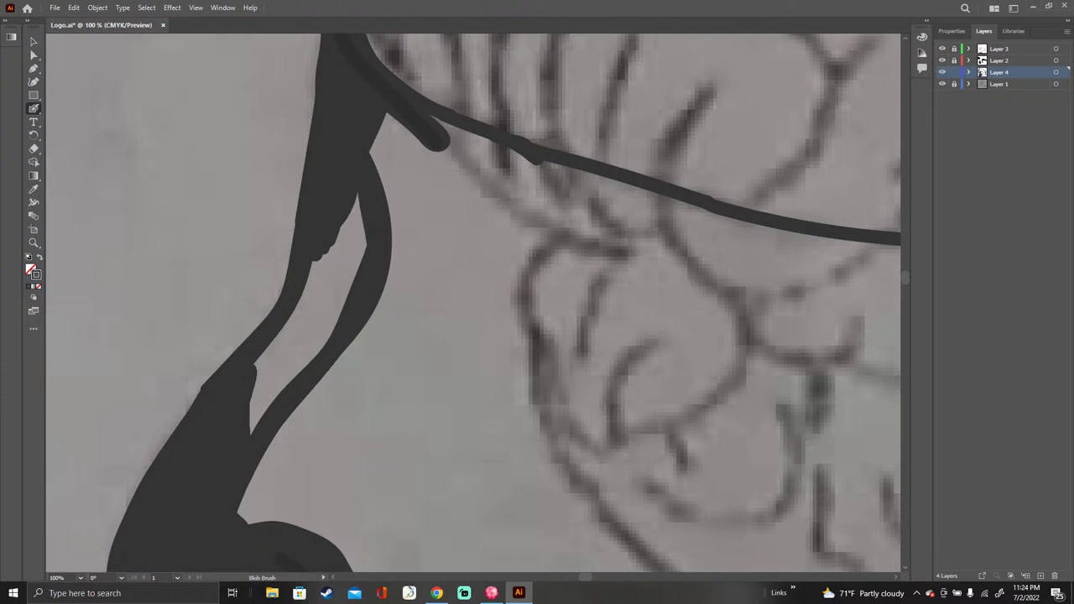
drag(256, 374, 336, 239)
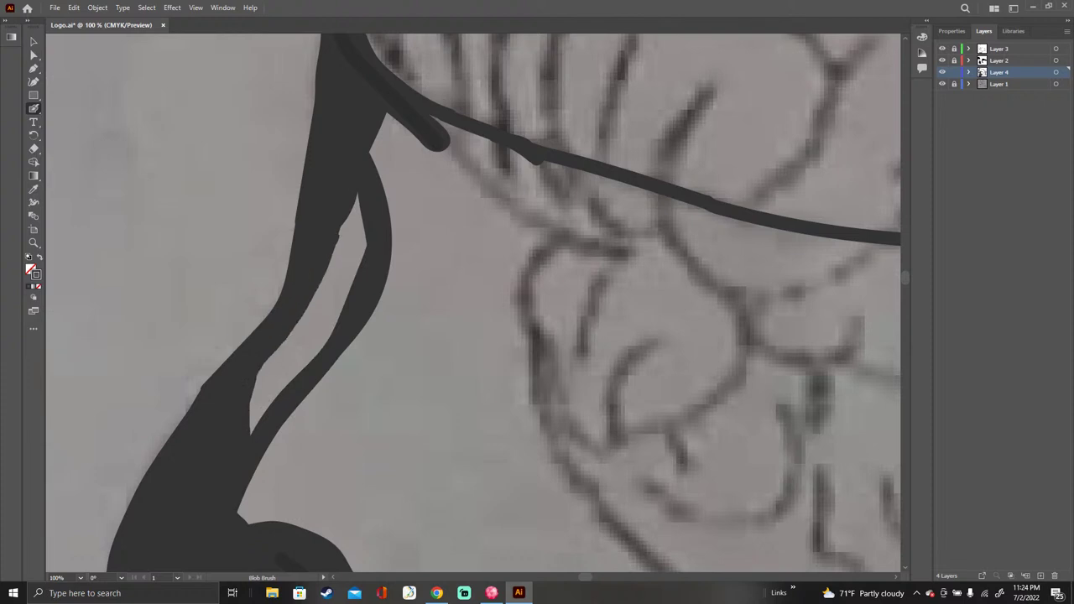
mouse_move(283, 343)
mouse_down()
mouse_move(262, 414)
mouse_move(325, 326)
mouse_move(357, 201)
mouse_up()
mouse_move(363, 239)
mouse_down()
mouse_move(358, 281)
mouse_move(302, 369)
mouse_move(326, 340)
mouse_up()
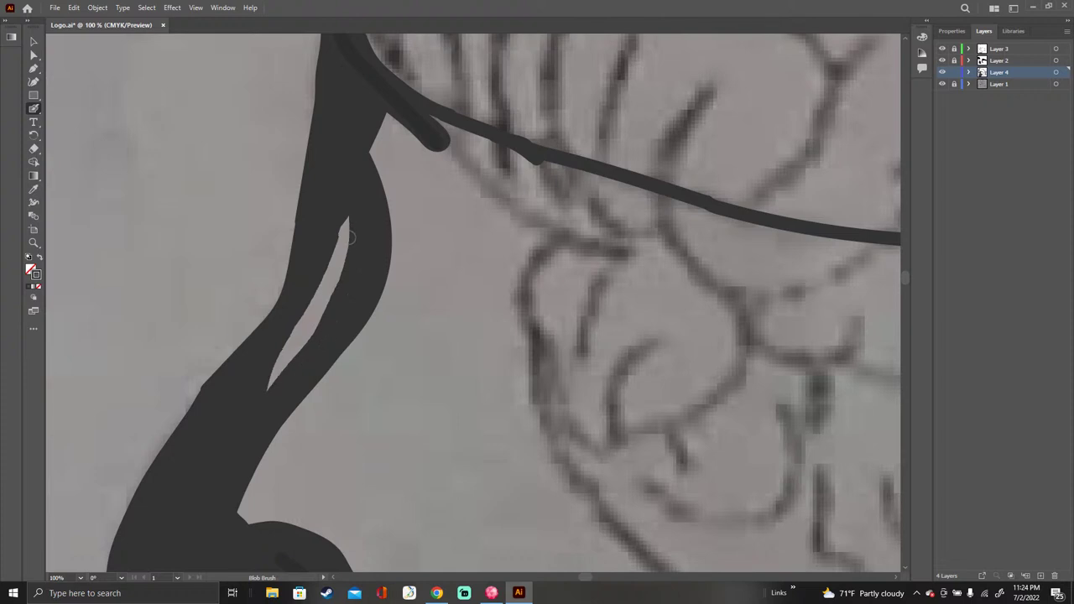
mouse_move(351, 217)
mouse_down()
mouse_move(325, 296)
mouse_move(273, 379)
mouse_move(323, 269)
mouse_move(312, 338)
mouse_up()
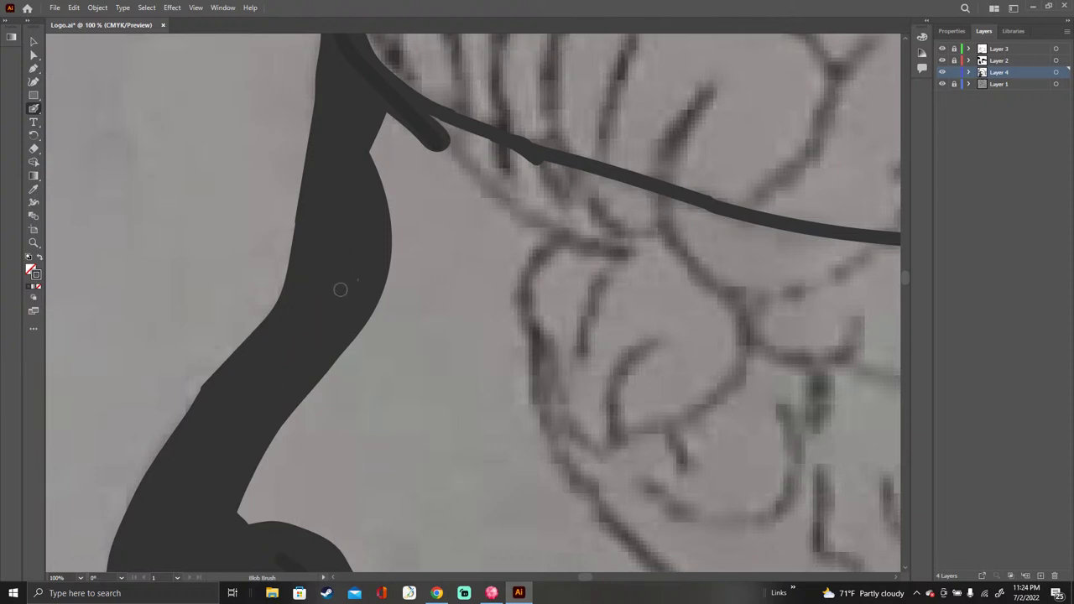
drag(345, 287, 355, 270)
Step: Widen the dark band along its inner side, from the thick diagonal stroke down to the rounded shape
mouse_move(262, 452)
mouse_down()
mouse_move(260, 520)
mouse_move(250, 483)
mouse_move(241, 516)
mouse_up()
mouse_move(257, 458)
mouse_down()
mouse_move(263, 511)
mouse_move(284, 421)
mouse_move(274, 512)
mouse_move(297, 409)
mouse_move(294, 520)
mouse_move(351, 348)
mouse_move(390, 274)
mouse_move(383, 119)
mouse_move(379, 173)
mouse_move(396, 133)
mouse_up()
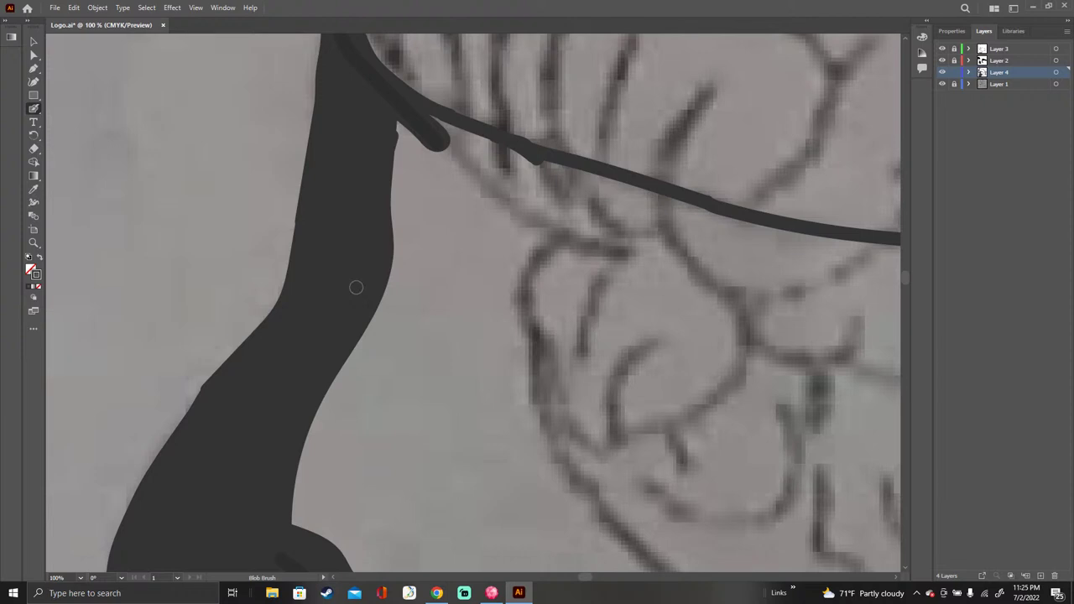
drag(398, 126, 395, 240)
mouse_move(373, 307)
mouse_down()
mouse_move(309, 458)
mouse_move(298, 527)
mouse_up()
drag(312, 420, 305, 529)
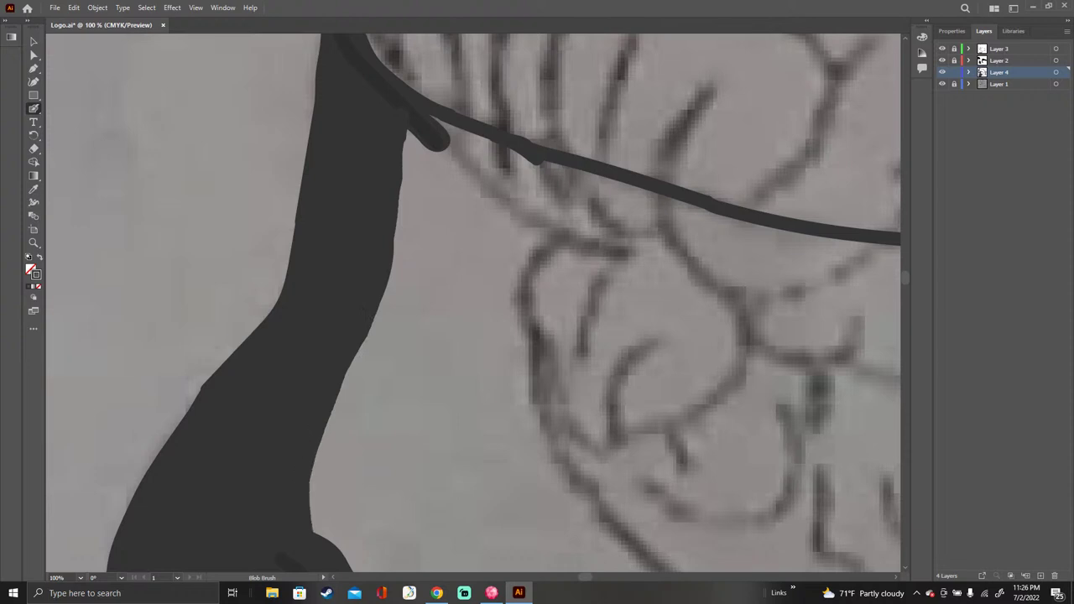
Step: Extend the band farther toward the brain sketch and fill the space between the thick diagonal stroke and the brain's edge line
drag(307, 473, 307, 505)
mouse_move(314, 453)
mouse_down()
mouse_move(323, 534)
mouse_move(348, 375)
mouse_move(400, 258)
mouse_move(410, 137)
mouse_move(440, 152)
mouse_move(443, 126)
mouse_move(572, 168)
mouse_move(468, 150)
mouse_move(496, 163)
mouse_move(594, 178)
mouse_move(456, 152)
mouse_move(433, 161)
mouse_move(413, 205)
mouse_move(418, 148)
mouse_move(444, 158)
mouse_move(385, 317)
mouse_move(438, 186)
mouse_move(415, 228)
mouse_up()
mouse_move(378, 328)
mouse_down()
mouse_move(337, 457)
mouse_move(329, 528)
mouse_move(339, 552)
mouse_up()
mouse_move(382, 335)
mouse_down()
mouse_move(445, 205)
mouse_move(483, 175)
mouse_move(605, 181)
mouse_up()
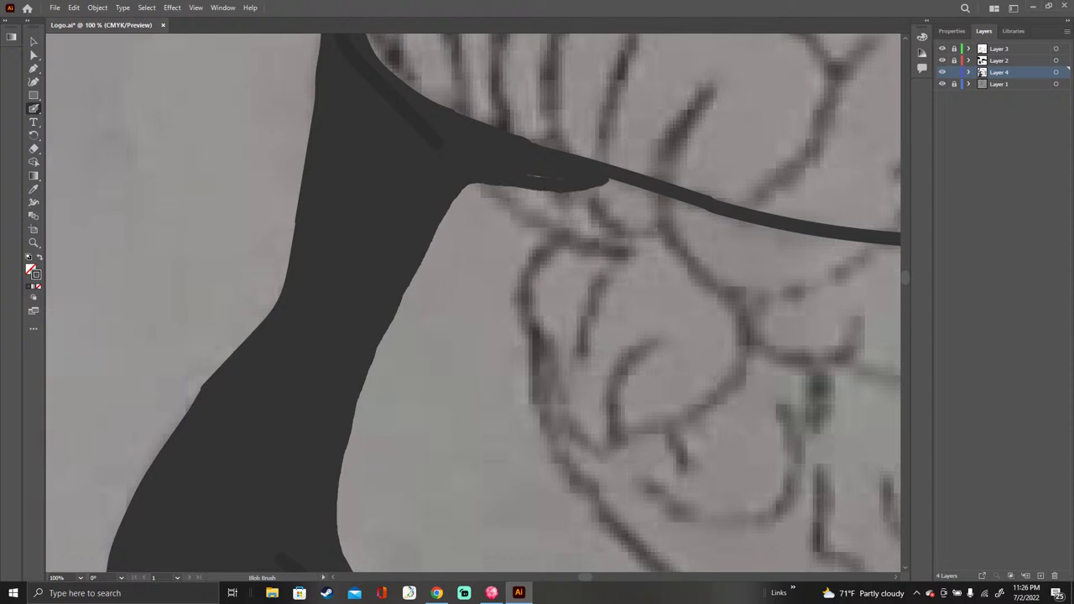
Step: Thicken and smooth the band's inner edge in a continuous slope from beneath the brain's edge line down to the rounded shape
mouse_move(471, 186)
mouse_down()
mouse_move(445, 220)
mouse_move(368, 396)
mouse_move(342, 524)
mouse_move(348, 563)
mouse_move(361, 395)
mouse_move(352, 428)
mouse_up()
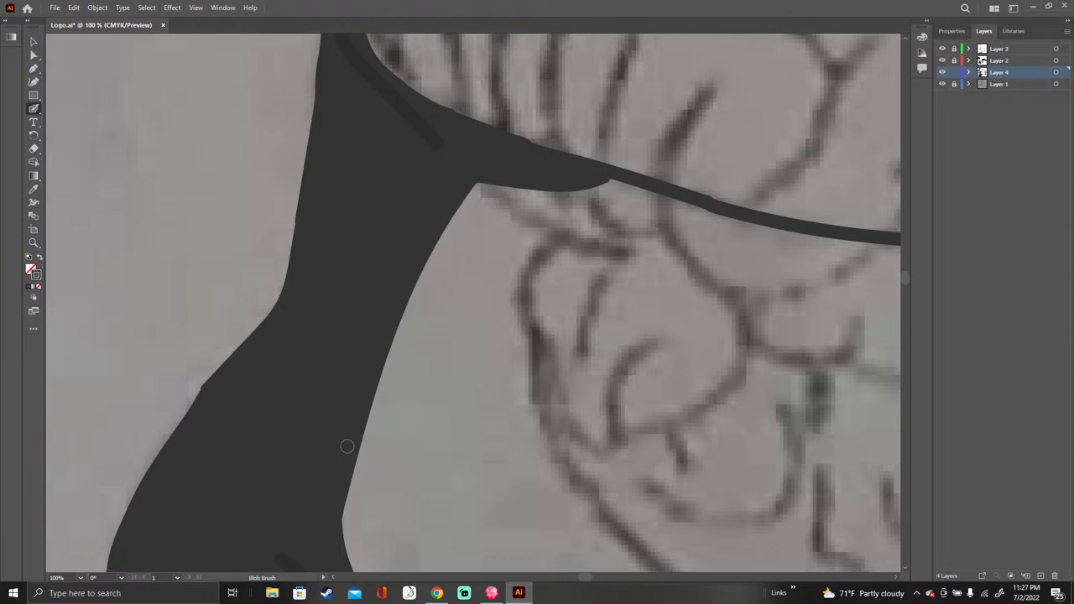
drag(482, 182, 411, 304)
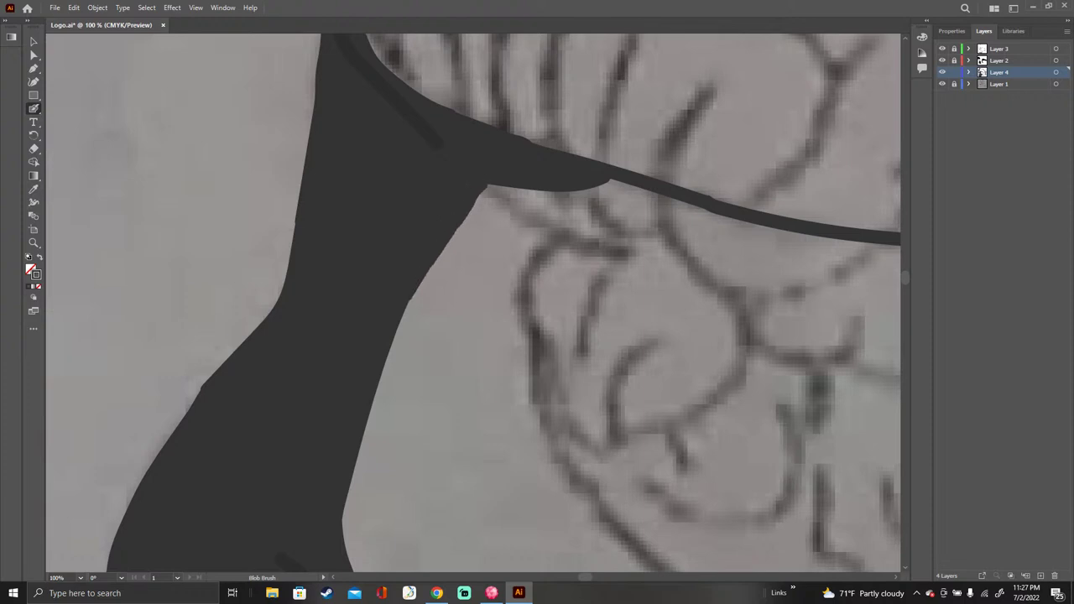
mouse_move(344, 494)
mouse_down()
mouse_move(356, 562)
mouse_move(355, 490)
mouse_move(377, 412)
mouse_move(438, 272)
mouse_move(500, 184)
mouse_up()
drag(433, 263, 376, 401)
drag(403, 334, 394, 353)
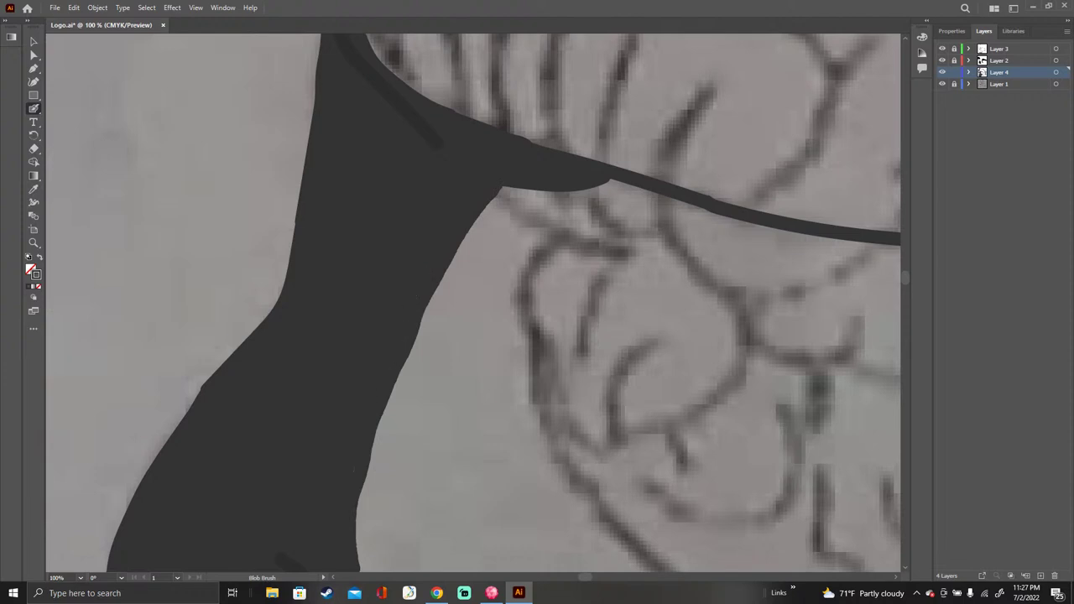
drag(420, 312, 382, 454)
Step: Bridge the band's lower end to the neighbouring dark shape with strokes along the top, and start filling beneath the bridge
scroll(473, 302, down, 5)
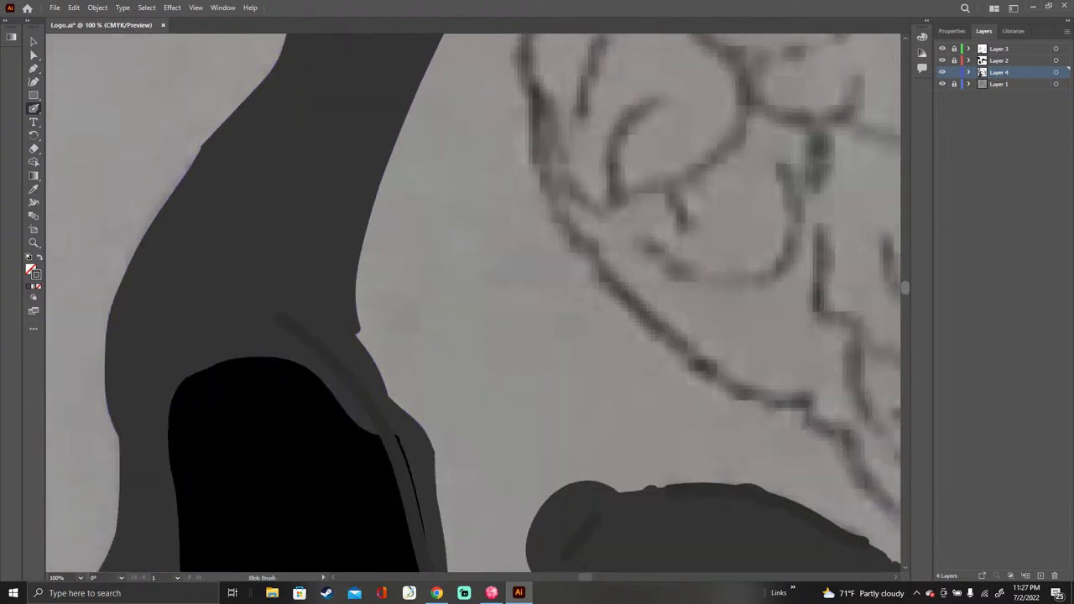
mouse_move(415, 430)
mouse_down()
mouse_move(469, 466)
mouse_move(548, 497)
mouse_up()
drag(470, 475, 678, 485)
drag(566, 476, 675, 483)
mouse_move(546, 499)
mouse_down()
mouse_move(510, 527)
mouse_move(520, 544)
mouse_move(503, 493)
mouse_move(493, 492)
mouse_move(495, 534)
mouse_move(490, 523)
mouse_up()
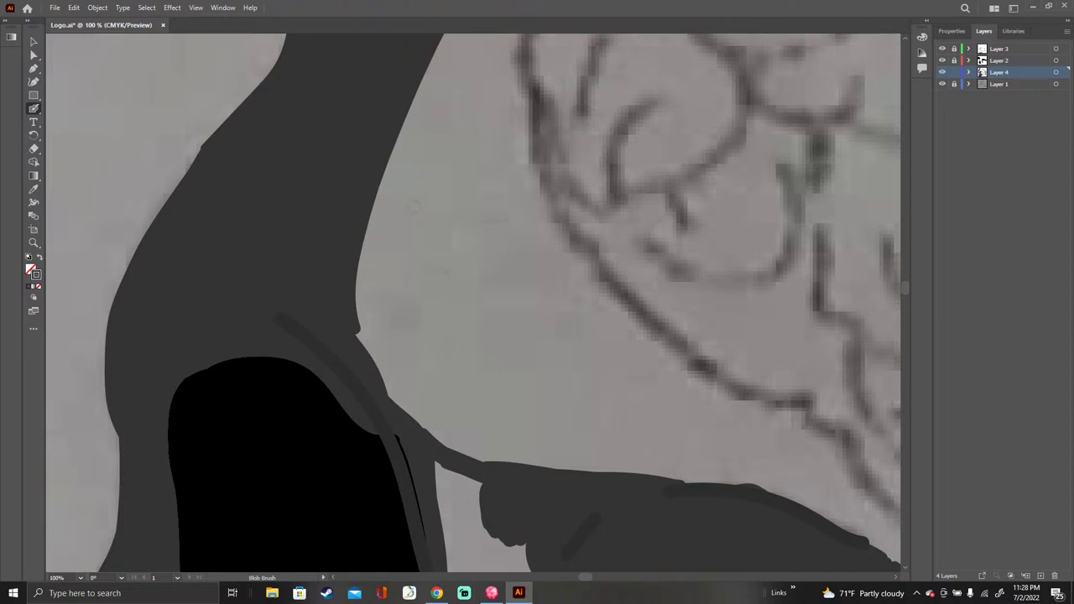
Step: Paint a solid rounded lobe on the band's inner edge and fill the area beneath it down to the bridge
mouse_move(416, 193)
mouse_down()
mouse_move(483, 252)
mouse_move(491, 277)
mouse_move(386, 311)
mouse_move(458, 307)
mouse_move(428, 198)
mouse_move(436, 281)
mouse_move(453, 235)
mouse_move(427, 261)
mouse_up()
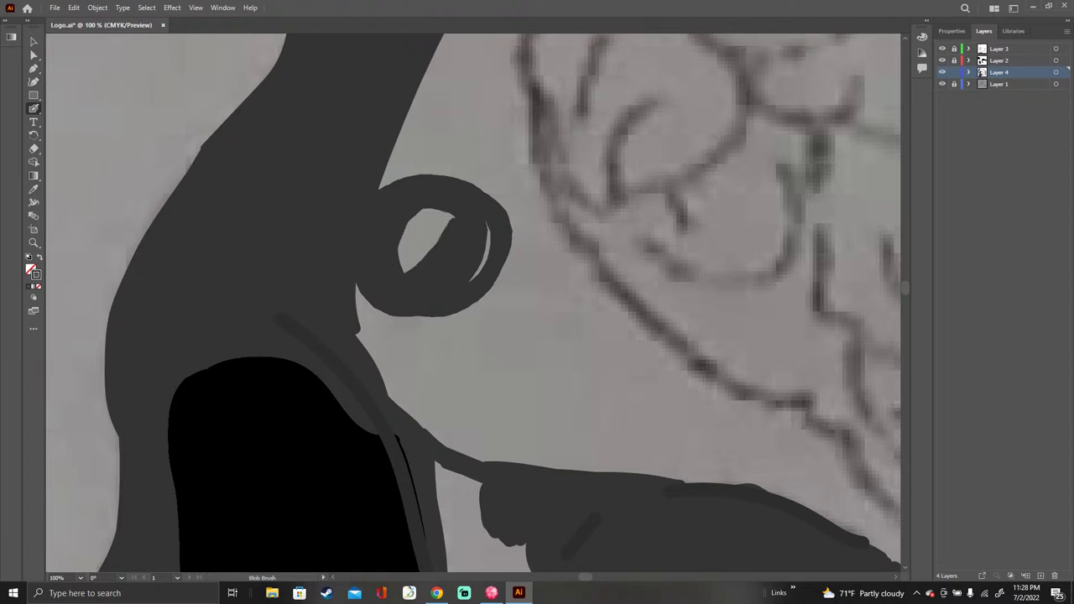
mouse_move(410, 220)
mouse_down()
mouse_move(424, 260)
mouse_move(441, 226)
mouse_move(480, 267)
mouse_move(468, 303)
mouse_move(365, 312)
mouse_move(453, 324)
mouse_move(407, 319)
mouse_move(362, 337)
mouse_move(390, 384)
mouse_up()
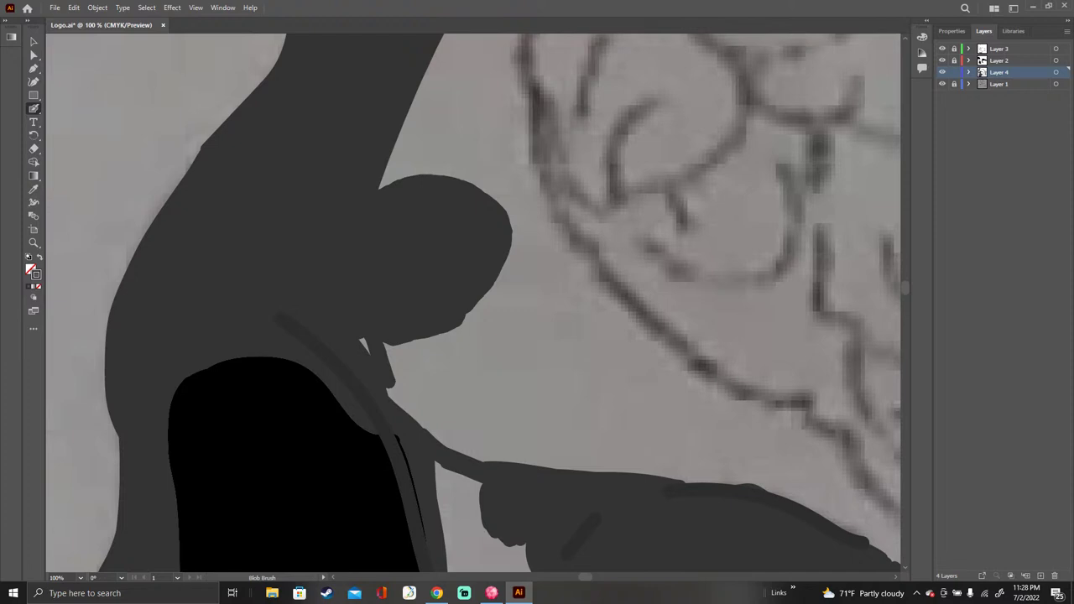
mouse_move(360, 331)
mouse_down()
mouse_move(392, 396)
mouse_move(390, 350)
mouse_move(472, 443)
mouse_move(533, 463)
mouse_up()
mouse_move(436, 438)
mouse_down()
mouse_move(477, 457)
mouse_move(433, 428)
mouse_move(403, 355)
mouse_move(432, 402)
mouse_move(424, 339)
mouse_move(449, 335)
mouse_move(458, 424)
mouse_move(473, 311)
mouse_move(480, 436)
mouse_move(491, 290)
mouse_move(497, 449)
mouse_move(506, 453)
mouse_move(506, 293)
mouse_up()
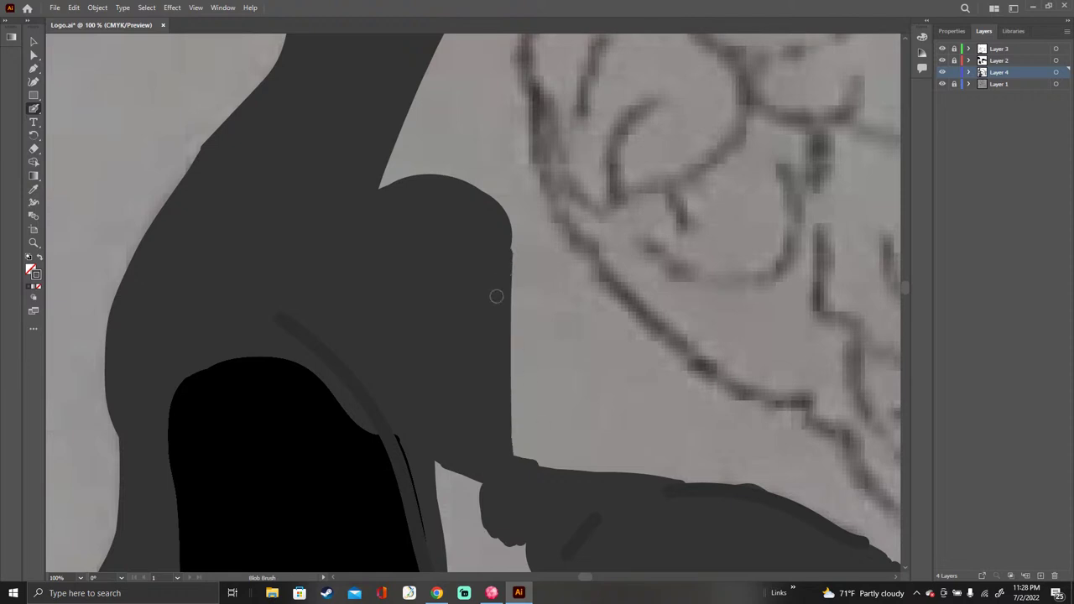
Step: Fill the remaining gap beneath the bridge, between the black shape's side and the neighbouring dark shape
mouse_move(480, 474)
mouse_down()
mouse_move(457, 468)
mouse_move(475, 490)
mouse_move(453, 503)
mouse_move(474, 516)
mouse_move(449, 525)
mouse_move(491, 537)
mouse_move(449, 547)
mouse_move(503, 556)
mouse_move(524, 545)
mouse_move(453, 552)
mouse_move(507, 559)
mouse_up()
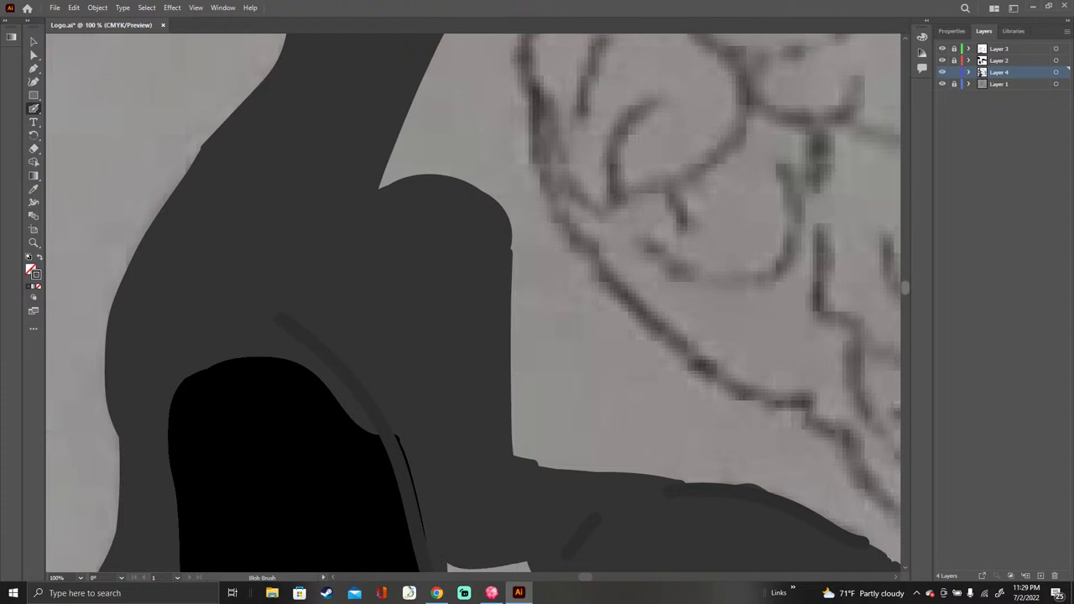
scroll(522, 359, down, 5)
mouse_move(522, 358)
mouse_down()
mouse_move(527, 381)
mouse_move(544, 388)
mouse_move(448, 373)
mouse_up()
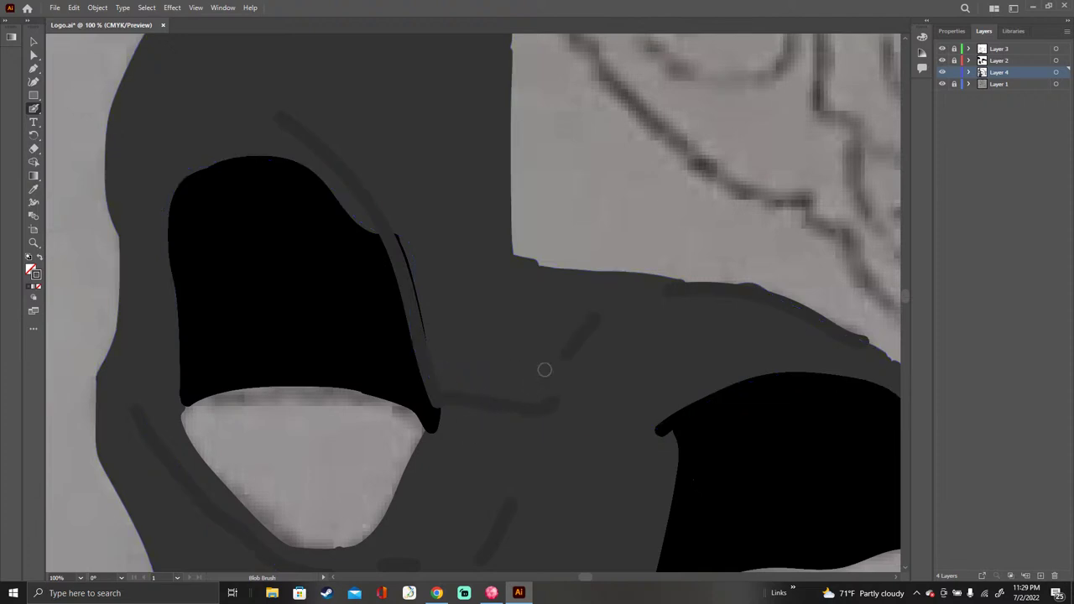
Step: Build up the sloping upper edge below the brain sketch and fill the corner between it and the lobe's vertical side
mouse_move(537, 274)
mouse_down()
mouse_move(523, 249)
mouse_move(575, 264)
mouse_move(516, 239)
mouse_move(675, 275)
mouse_move(759, 272)
mouse_move(878, 344)
mouse_up()
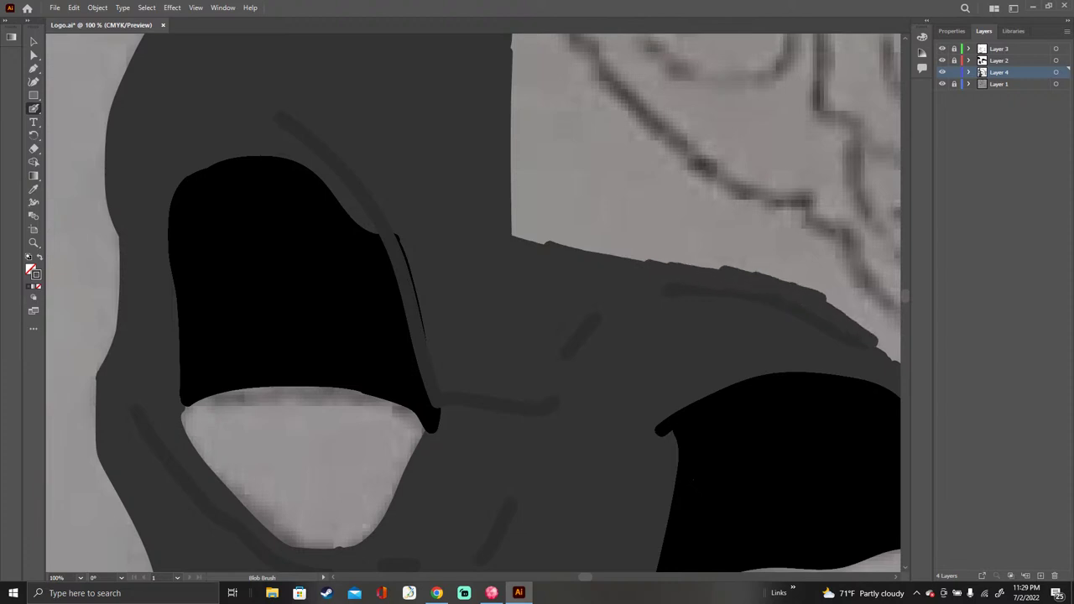
drag(822, 299, 801, 288)
mouse_move(509, 178)
mouse_down()
mouse_move(520, 233)
mouse_move(507, 136)
mouse_move(555, 238)
mouse_up()
mouse_move(555, 238)
mouse_down()
mouse_move(592, 243)
mouse_move(578, 224)
mouse_move(688, 265)
mouse_up()
drag(537, 178, 600, 231)
mouse_move(522, 145)
mouse_down()
mouse_move(514, 96)
mouse_move(577, 195)
mouse_up()
drag(568, 187, 643, 245)
mouse_move(526, 153)
mouse_down()
mouse_move(562, 198)
mouse_move(598, 210)
mouse_up()
drag(534, 160, 572, 203)
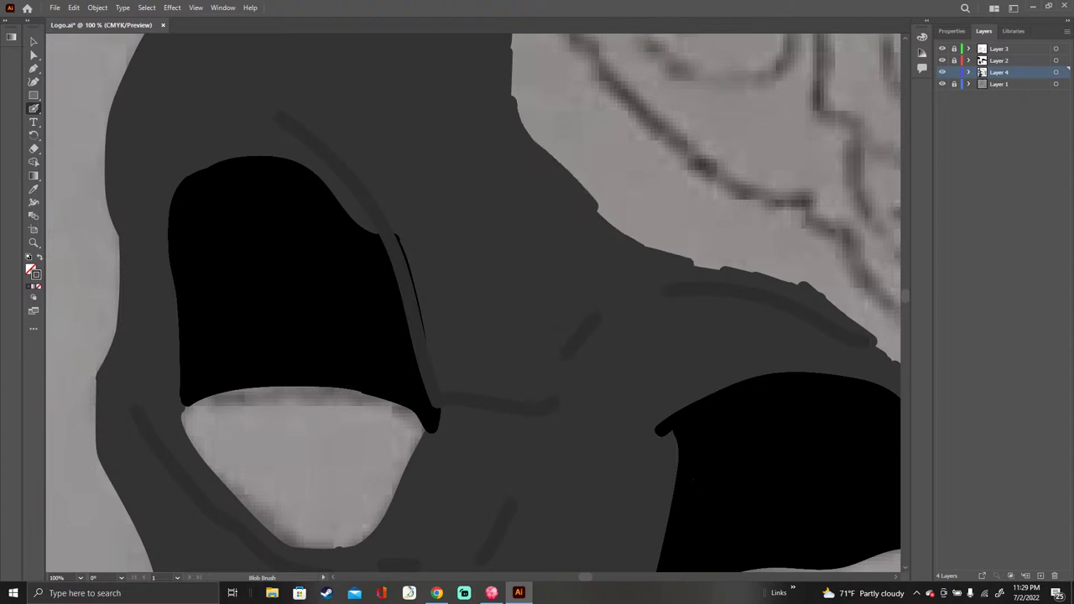
Step: Fill the notch above the rounded lobe and extend the fill's edge down the lobe's side to the sloping edge
scroll(473, 302, up, 5)
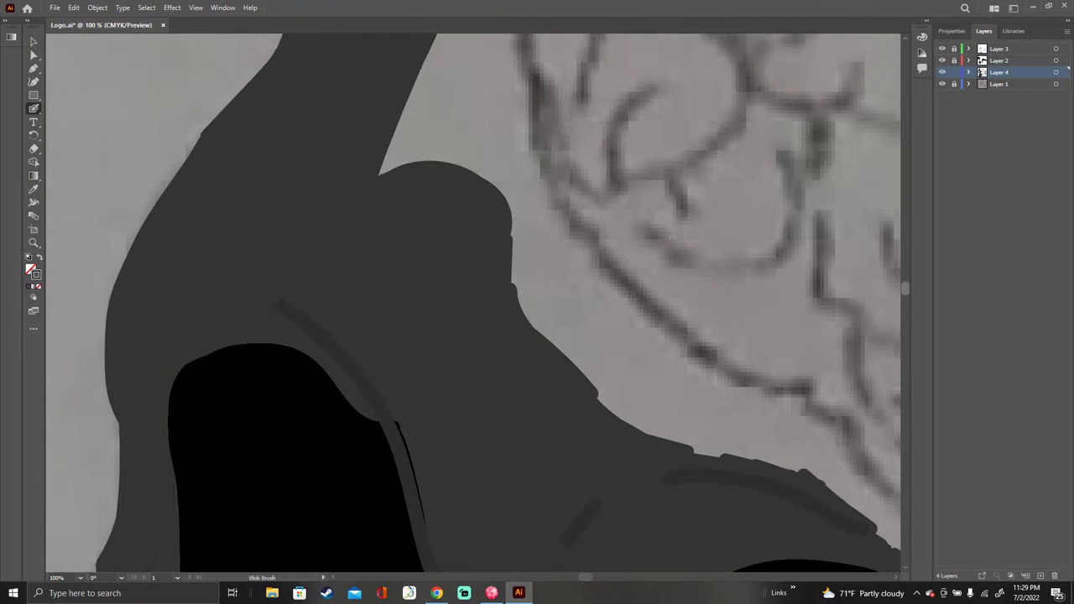
scroll(474, 302, up, 1)
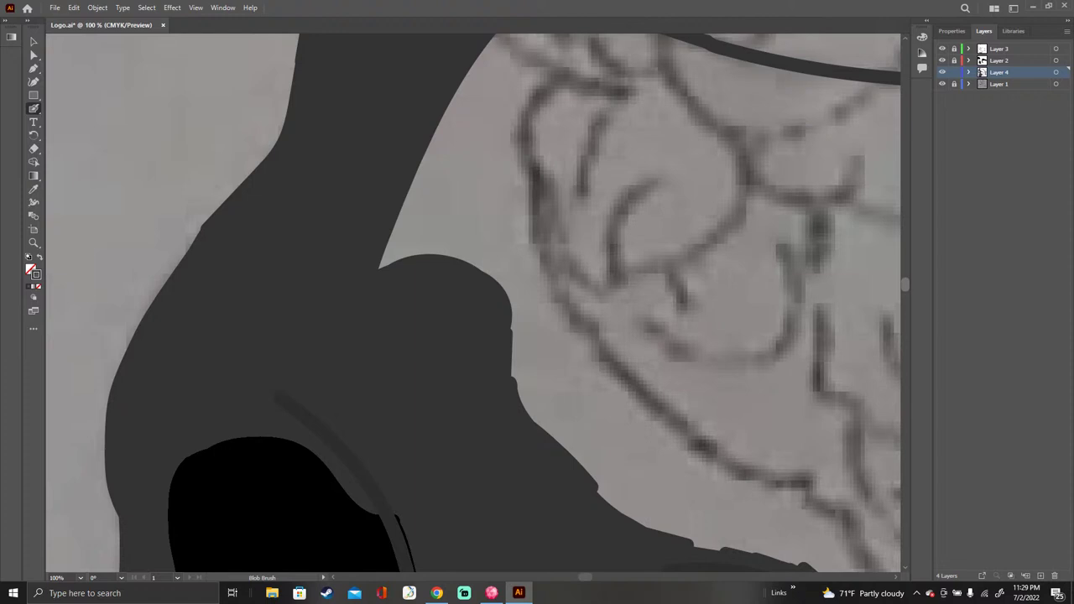
mouse_move(388, 219)
mouse_down()
mouse_move(383, 262)
mouse_move(398, 237)
mouse_move(406, 250)
mouse_move(419, 169)
mouse_move(435, 165)
mouse_move(446, 250)
mouse_move(449, 147)
mouse_move(470, 261)
mouse_move(461, 141)
mouse_move(474, 263)
mouse_move(460, 96)
mouse_up()
mouse_move(468, 205)
mouse_down()
mouse_move(470, 105)
mouse_move(486, 272)
mouse_move(516, 348)
mouse_move(521, 399)
mouse_up()
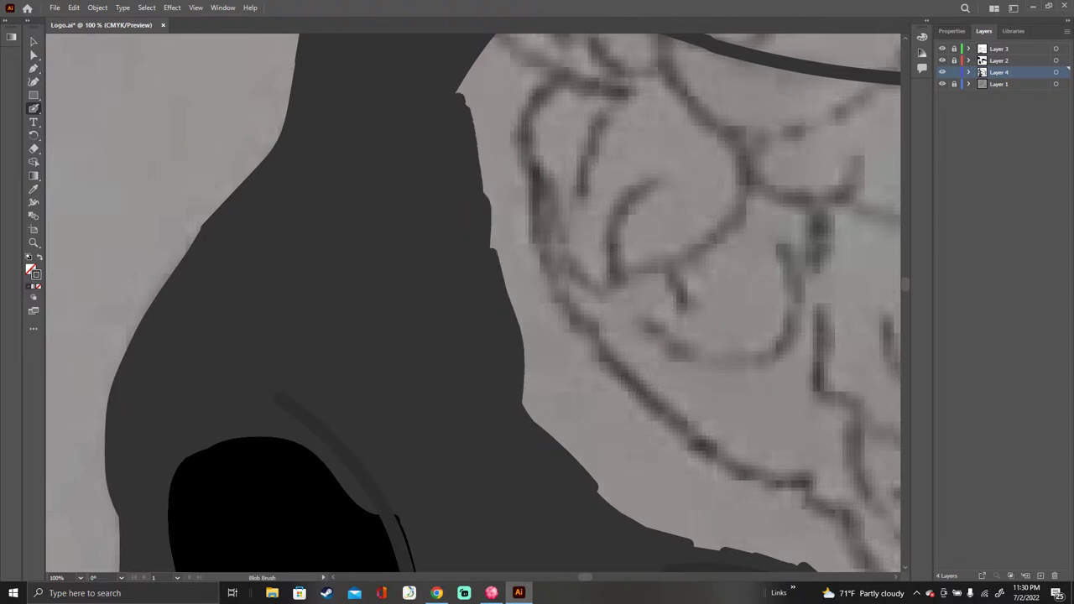
Step: Extend the dark fill over the outer edge of the brain sketch, from beneath the thin upper band down to the lower slope
scroll(511, 463, up, 3)
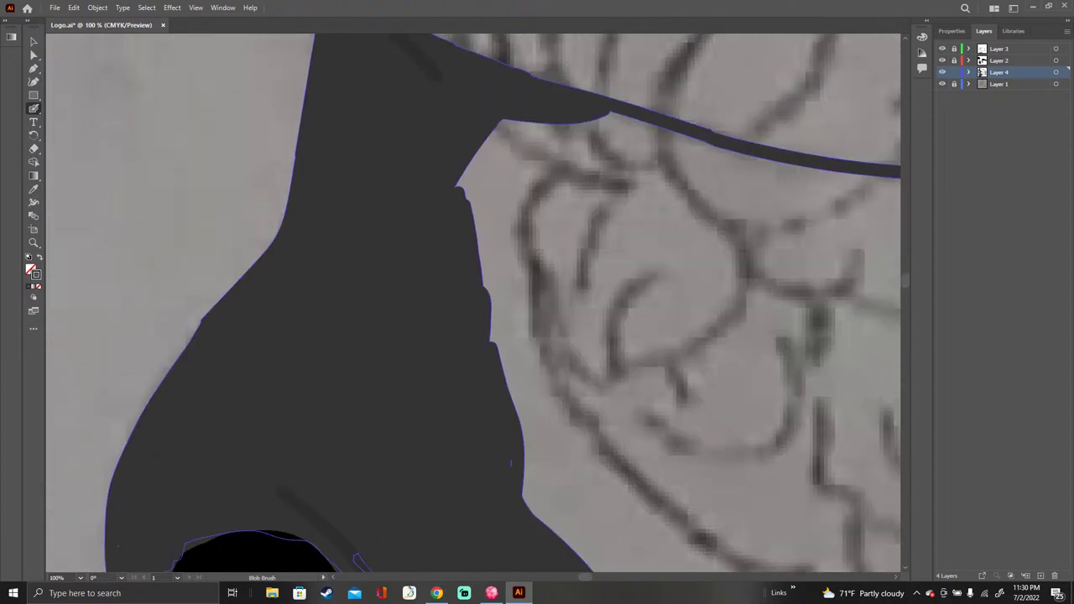
mouse_move(489, 149)
mouse_down()
mouse_move(523, 128)
mouse_move(463, 183)
mouse_move(529, 129)
mouse_move(470, 204)
mouse_move(586, 126)
mouse_move(476, 235)
mouse_move(587, 155)
mouse_move(481, 260)
mouse_move(585, 181)
mouse_move(492, 295)
mouse_move(554, 251)
mouse_move(501, 340)
mouse_up()
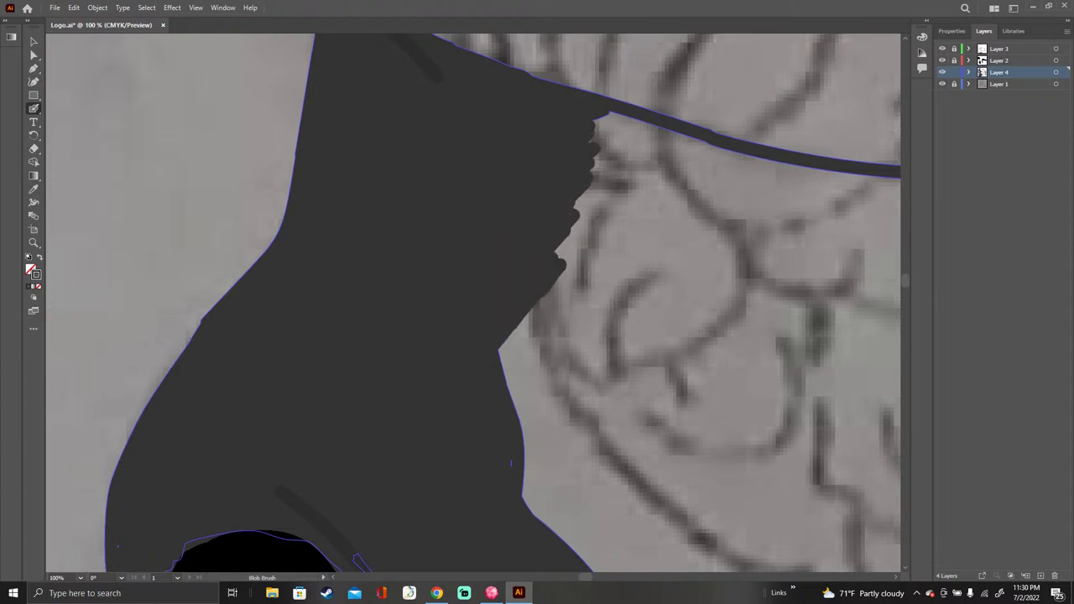
mouse_move(511, 462)
mouse_down()
mouse_move(571, 285)
mouse_move(508, 394)
mouse_move(554, 361)
mouse_move(512, 395)
mouse_up()
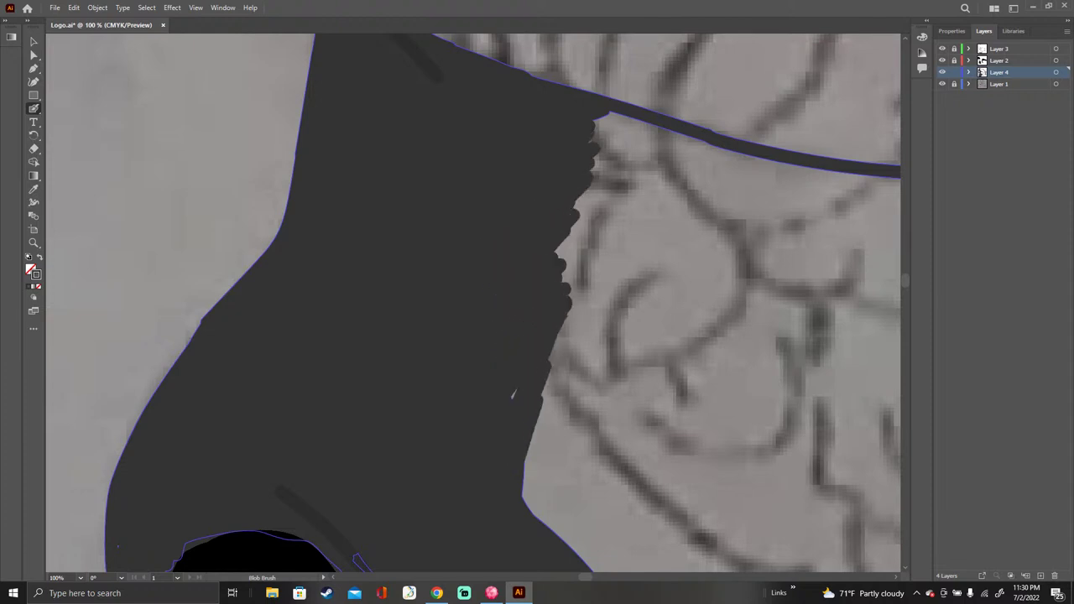
mouse_move(521, 455)
mouse_down()
mouse_move(534, 440)
mouse_move(539, 512)
mouse_move(527, 453)
mouse_up()
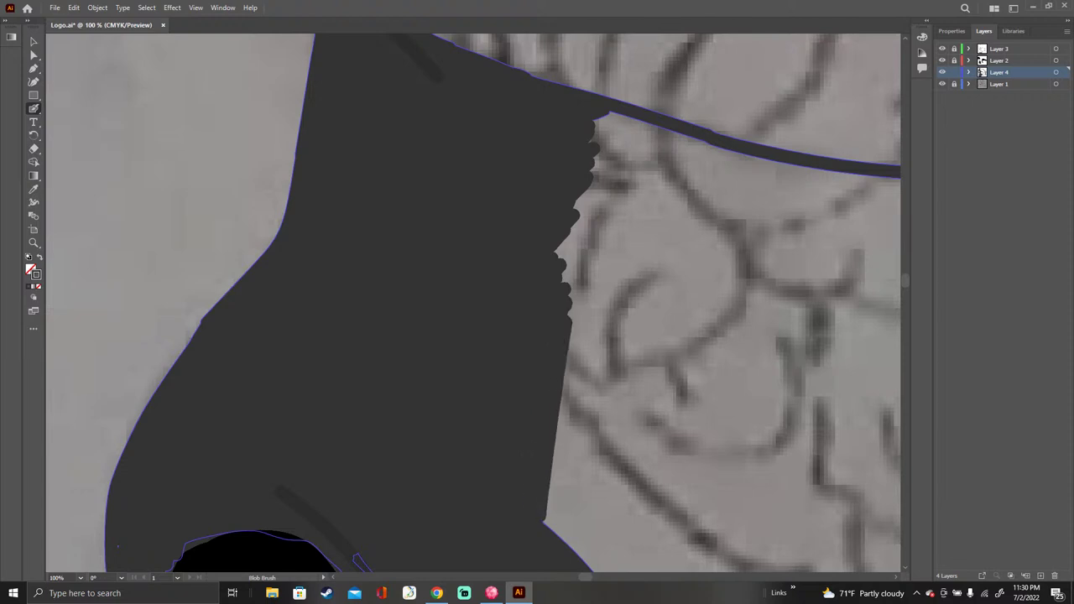
mouse_move(567, 223)
mouse_down()
mouse_move(573, 204)
mouse_move(562, 278)
mouse_move(572, 235)
mouse_up()
mouse_move(573, 302)
mouse_down()
mouse_move(599, 122)
mouse_move(785, 173)
mouse_move(613, 141)
mouse_move(621, 146)
mouse_move(606, 157)
mouse_move(633, 160)
mouse_move(600, 185)
mouse_move(591, 231)
mouse_up()
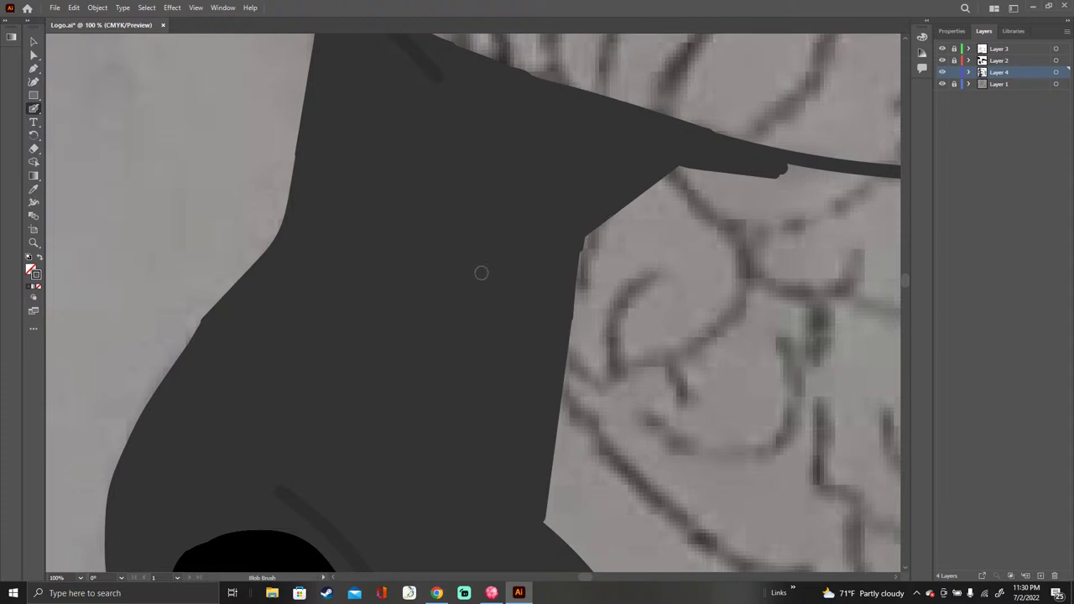
Step: Fill the corner beneath the upper band and sweep the fill's inner edge in a concave curve down to the lower slope
mouse_move(599, 232)
mouse_down()
mouse_move(586, 261)
mouse_move(644, 201)
mouse_move(585, 272)
mouse_up()
drag(671, 186, 577, 313)
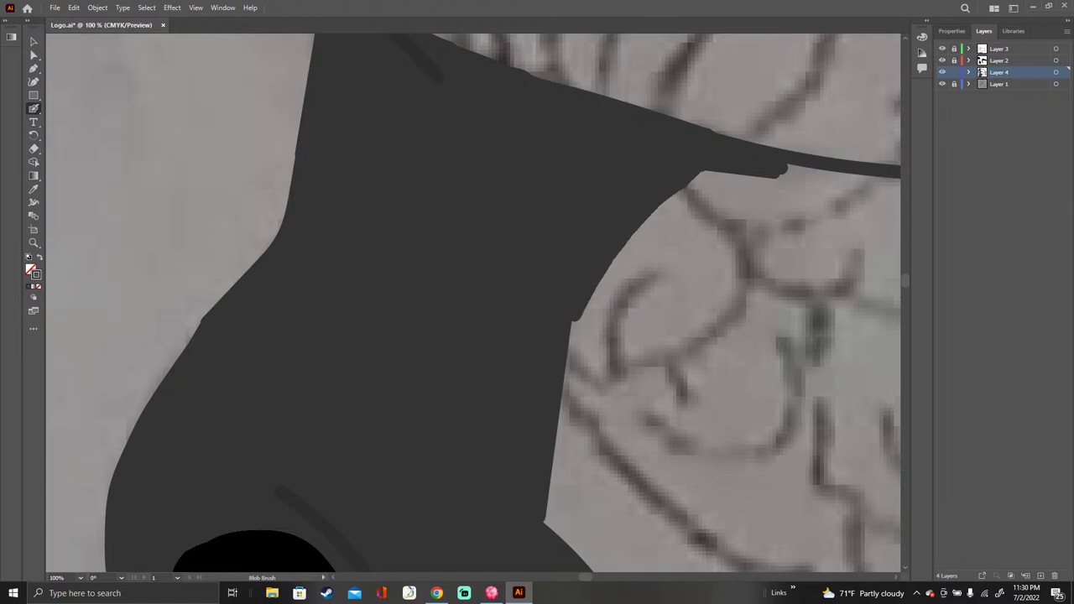
mouse_move(668, 200)
mouse_down()
mouse_move(607, 270)
mouse_move(575, 334)
mouse_up()
mouse_move(715, 174)
mouse_down()
mouse_move(670, 209)
mouse_move(569, 363)
mouse_up()
mouse_move(588, 328)
mouse_down()
mouse_move(693, 205)
mouse_move(574, 374)
mouse_move(659, 255)
mouse_move(561, 438)
mouse_up()
mouse_move(591, 357)
mouse_down()
mouse_move(545, 518)
mouse_move(576, 554)
mouse_move(567, 420)
mouse_move(559, 495)
mouse_up()
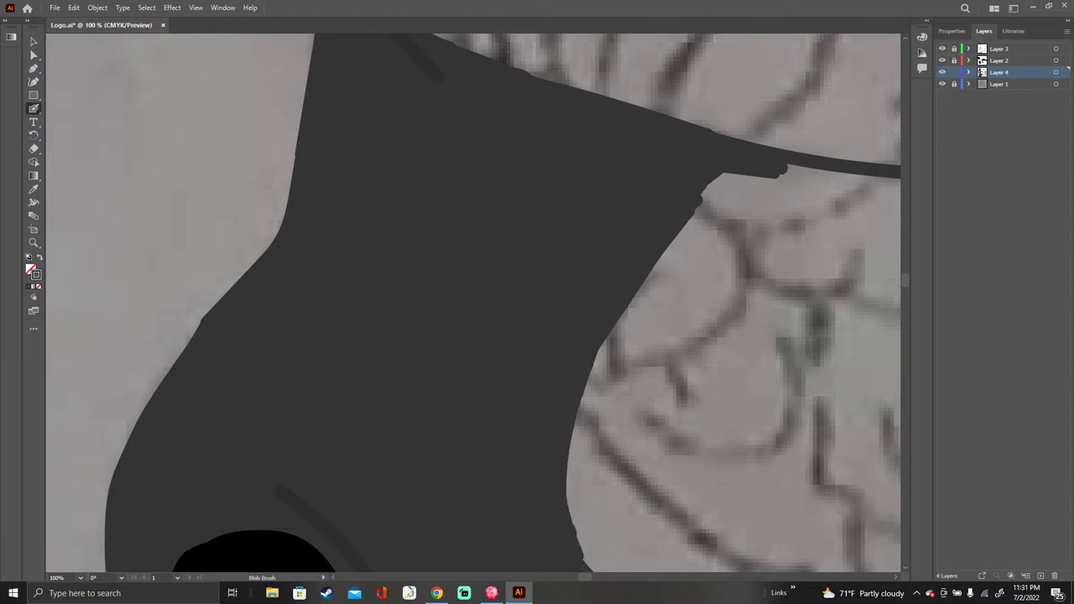
Step: Widen the lower half of the fill's inner edge over the brain sketch and close the sliver left beside it
scroll(473, 302, down, 3)
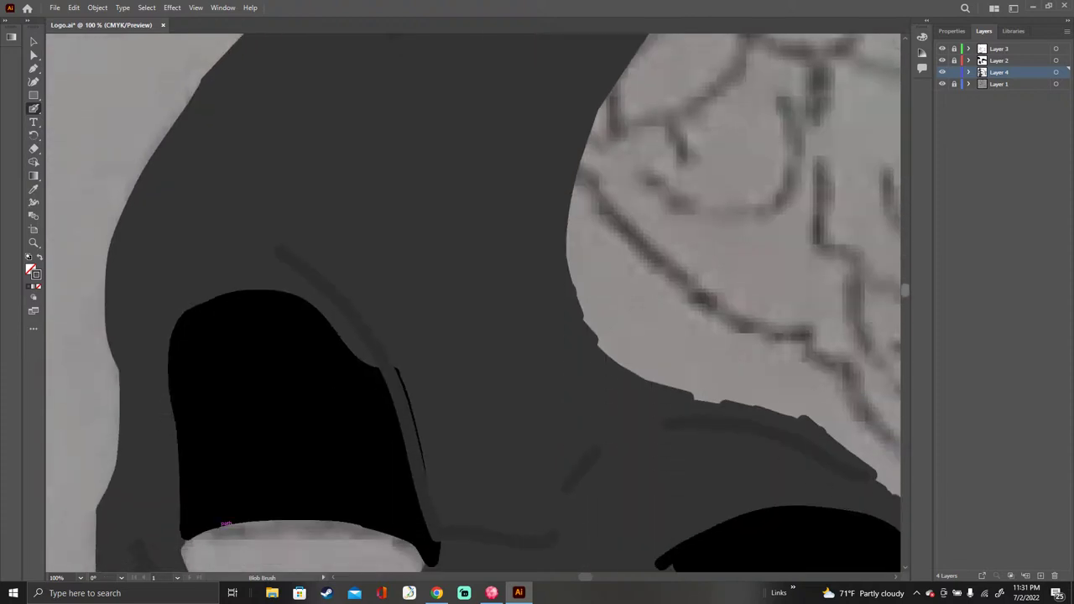
scroll(473, 302, up, 1)
mouse_move(582, 248)
mouse_down()
mouse_move(572, 337)
mouse_move(599, 440)
mouse_up()
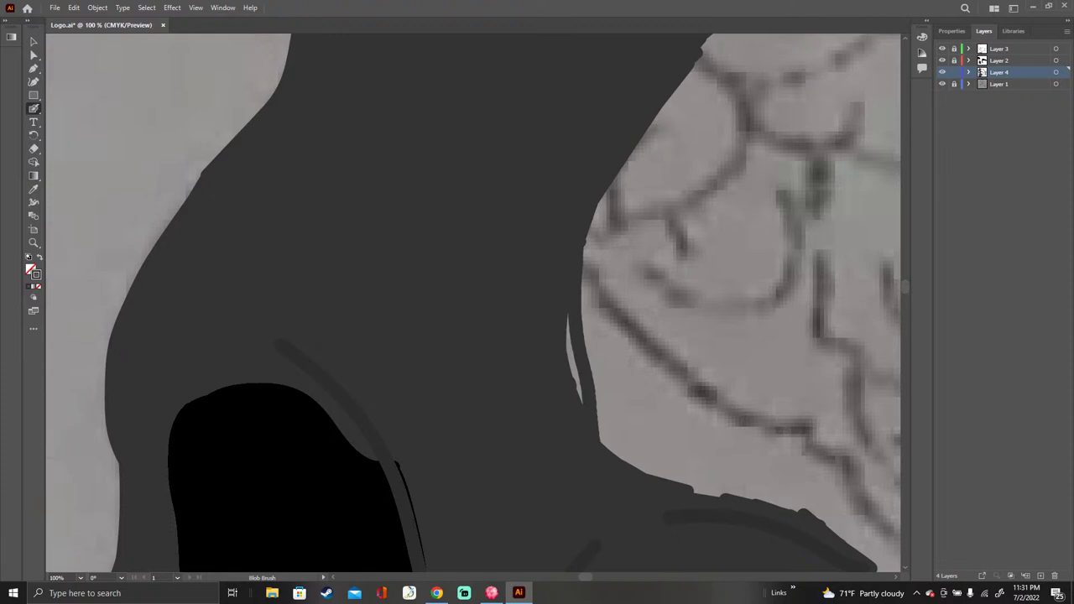
drag(584, 287, 572, 400)
mouse_move(589, 216)
mouse_down()
mouse_move(585, 306)
mouse_move(606, 445)
mouse_move(619, 457)
mouse_move(619, 173)
mouse_up()
mouse_move(591, 360)
mouse_down()
mouse_move(628, 164)
mouse_move(606, 272)
mouse_move(607, 359)
mouse_move(648, 138)
mouse_move(651, 154)
mouse_up()
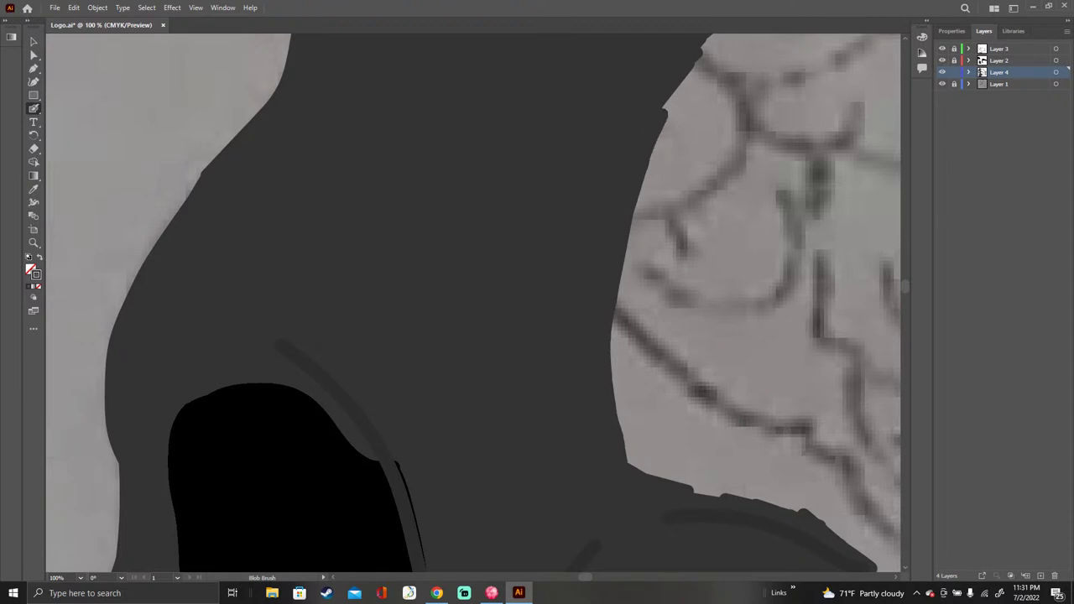
Step: Fill the corner where the inner edge meets the lower slope, close the enclosed gap, and smooth the edge above it
mouse_move(661, 114)
mouse_down()
mouse_move(695, 67)
mouse_move(612, 334)
mouse_move(658, 475)
mouse_up()
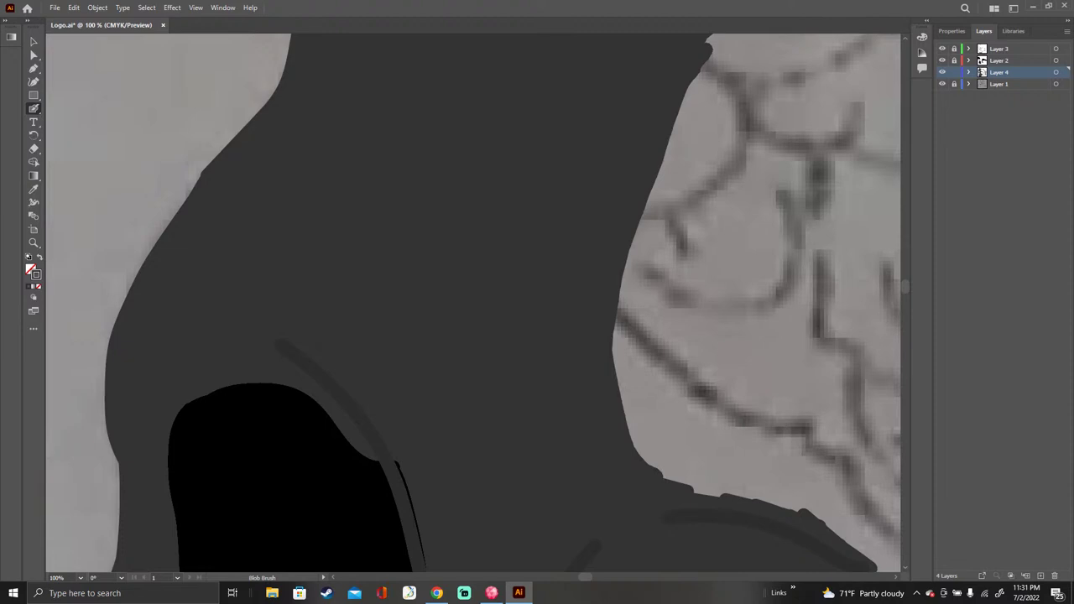
mouse_move(619, 381)
mouse_down()
mouse_move(652, 461)
mouse_move(695, 480)
mouse_move(670, 477)
mouse_move(707, 491)
mouse_move(666, 460)
mouse_move(831, 518)
mouse_up()
mouse_move(740, 483)
mouse_down()
mouse_move(650, 406)
mouse_move(632, 291)
mouse_move(633, 404)
mouse_up()
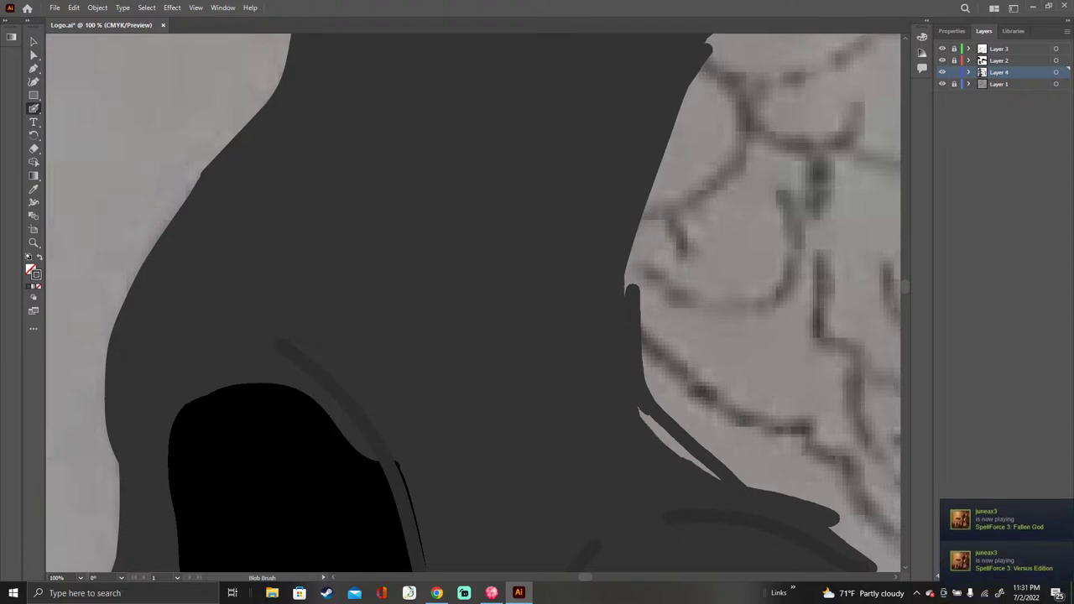
drag(642, 412, 719, 480)
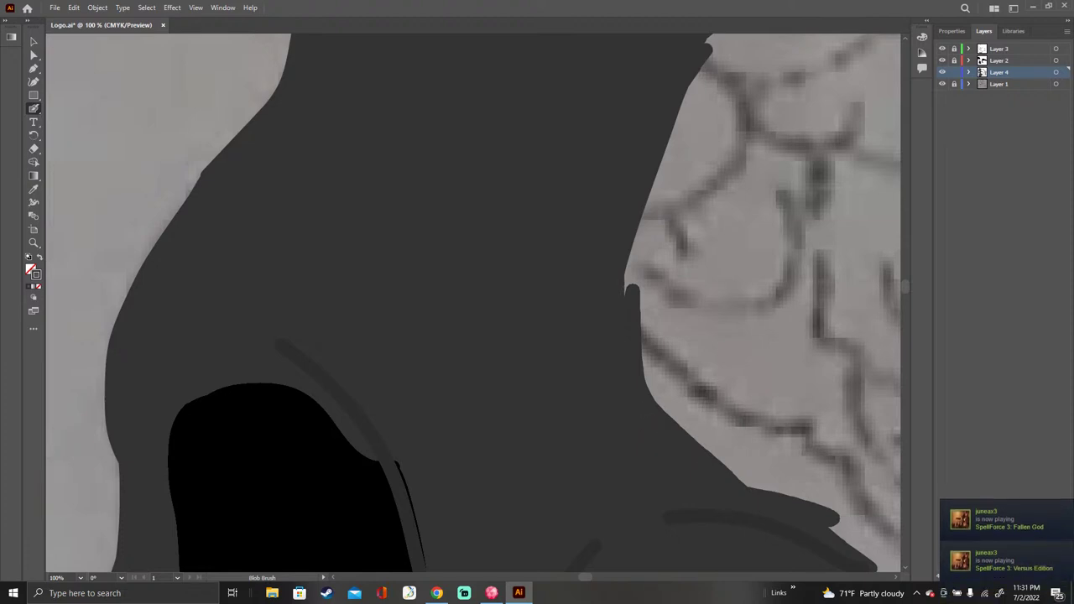
mouse_move(638, 217)
mouse_down()
mouse_move(631, 289)
mouse_move(668, 151)
mouse_move(718, 52)
mouse_up()
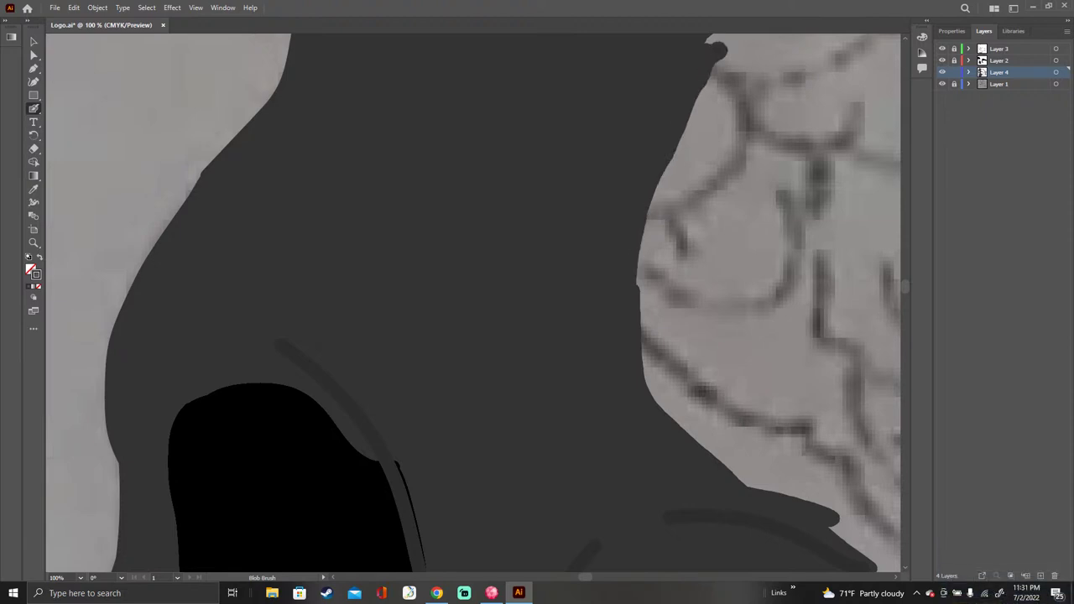
key(ctrl+z)
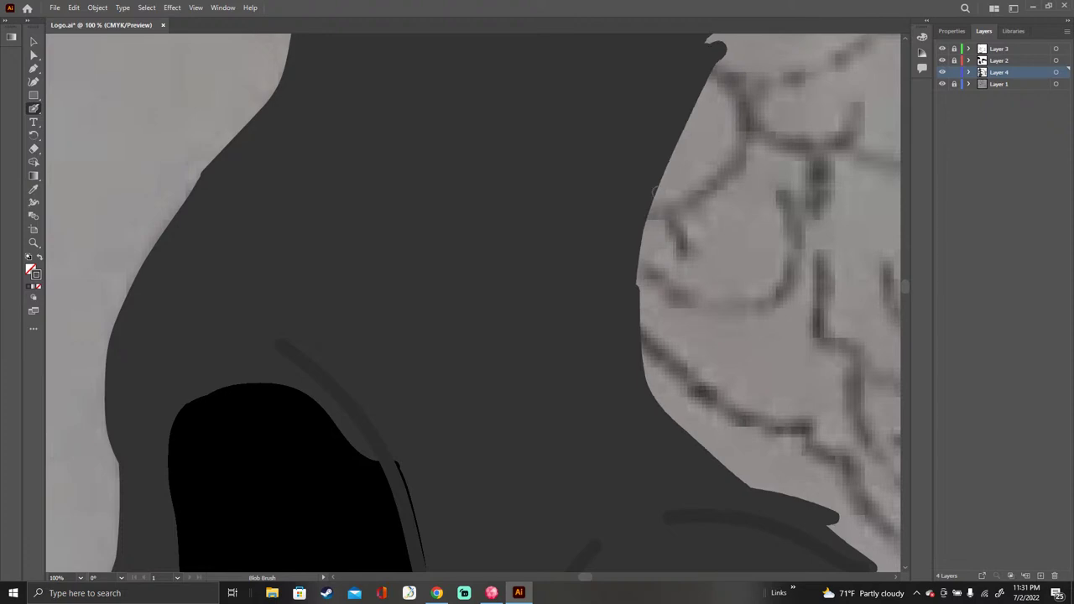
Step: Push the fill's inner edge further over the brain folds and fill up to the thin band in one rounded curve
mouse_move(655, 192)
mouse_down()
mouse_move(643, 317)
mouse_move(676, 422)
mouse_move(815, 505)
mouse_up()
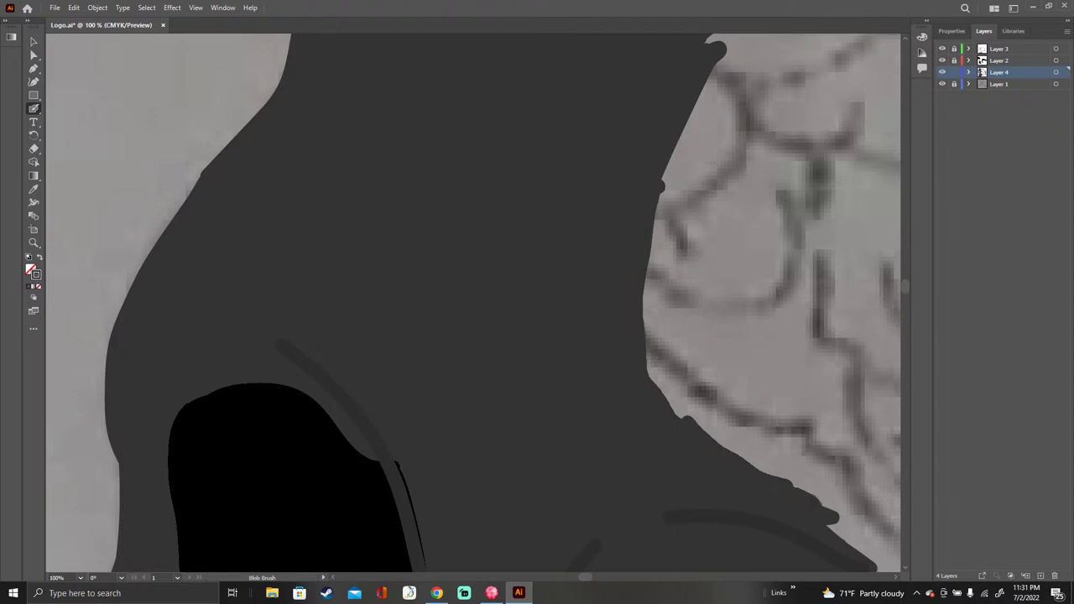
mouse_move(711, 439)
mouse_down()
mouse_move(663, 391)
mouse_move(645, 281)
mouse_move(670, 178)
mouse_move(702, 114)
mouse_up()
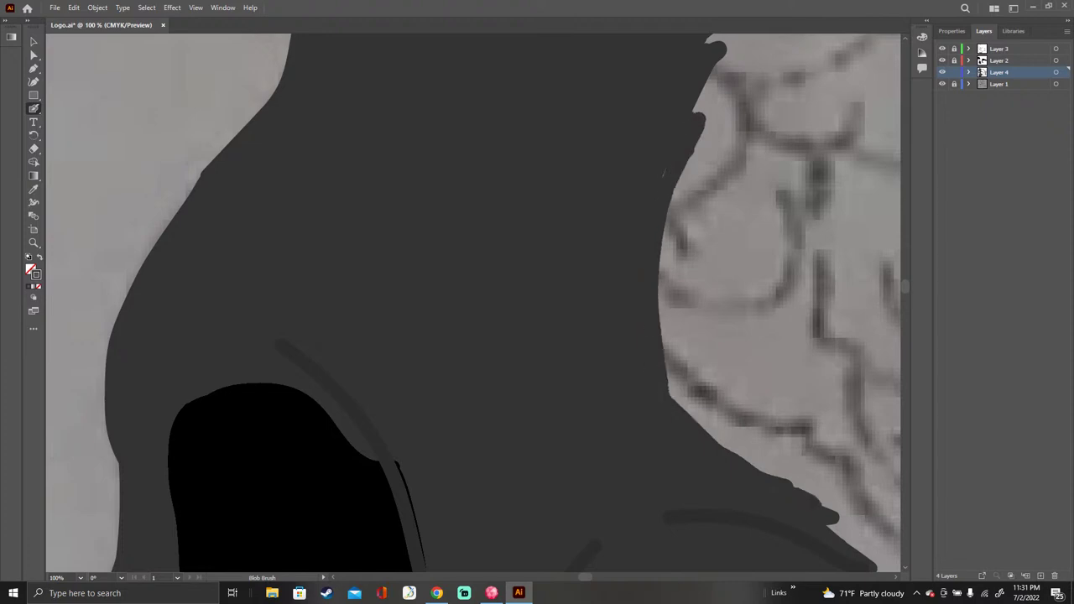
scroll(712, 195, up, 4)
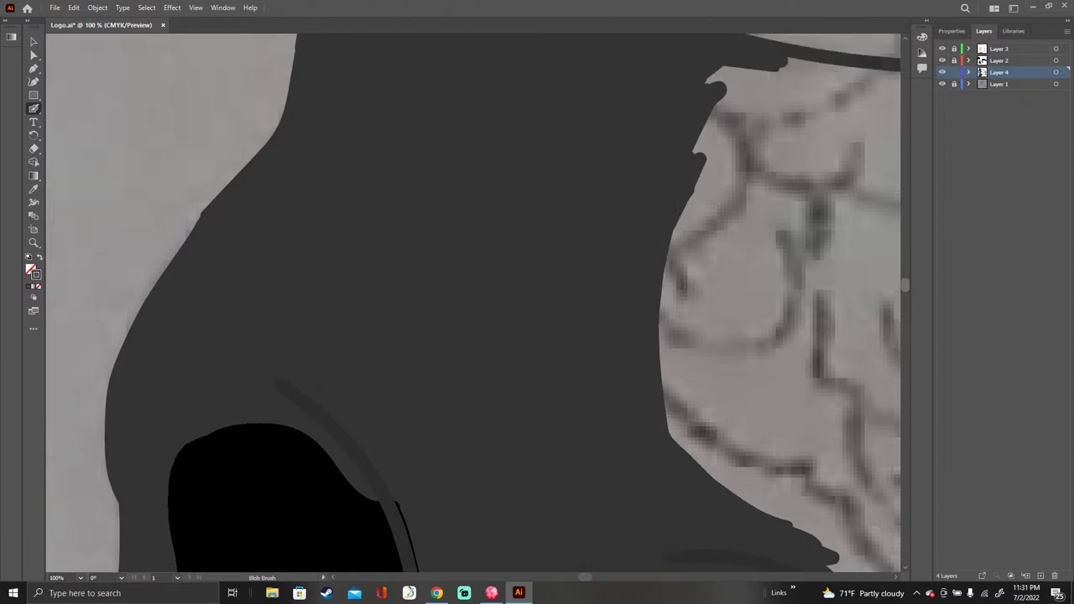
mouse_move(713, 193)
mouse_down()
mouse_move(754, 193)
mouse_move(698, 290)
mouse_move(782, 169)
mouse_move(836, 185)
mouse_move(784, 214)
mouse_move(688, 309)
mouse_up()
mouse_move(738, 235)
mouse_down()
mouse_move(807, 187)
mouse_move(768, 198)
mouse_move(797, 183)
mouse_move(847, 186)
mouse_move(733, 260)
mouse_move(686, 316)
mouse_move(661, 466)
mouse_move(667, 520)
mouse_move(684, 555)
mouse_up()
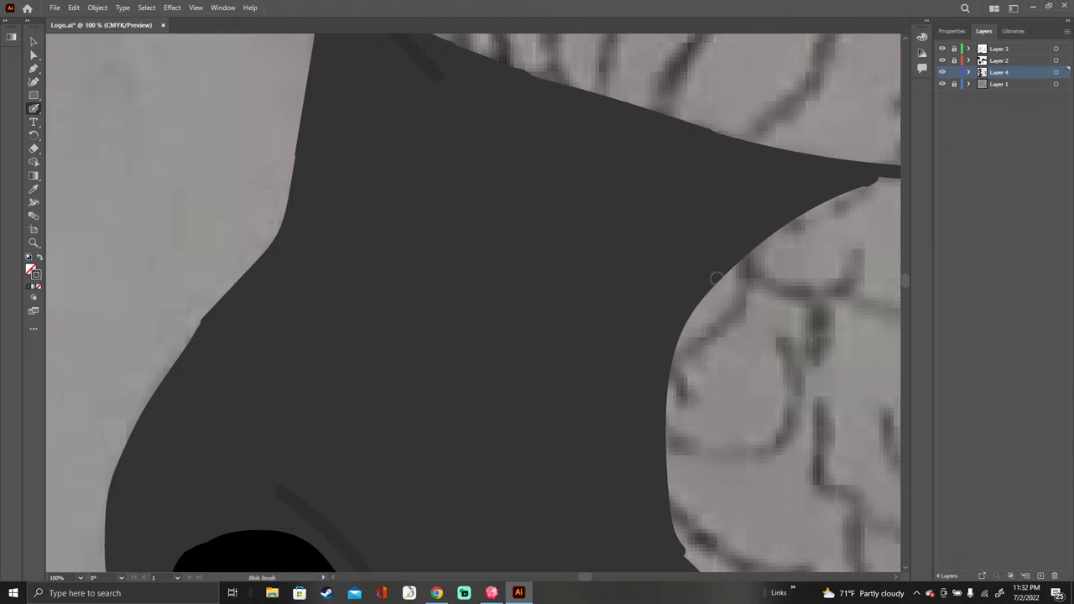
Step: Thicken the curved inner edge with more strokes across the brain folds, from the band's underside to the lower part of the curve
drag(717, 278, 669, 385)
mouse_move(773, 239)
mouse_down()
mouse_move(698, 334)
mouse_move(666, 403)
mouse_up()
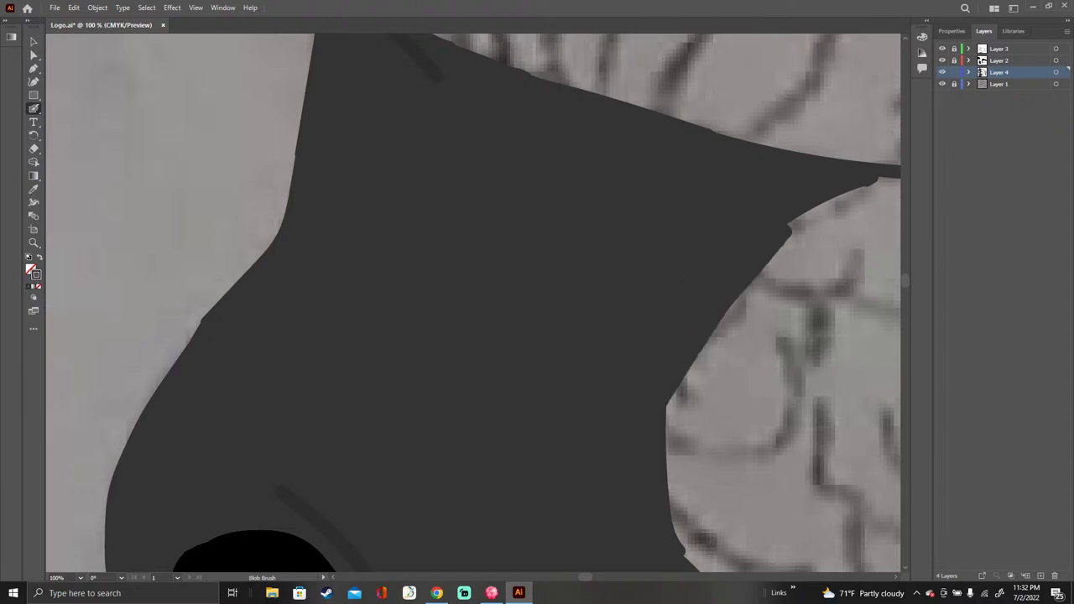
mouse_move(672, 362)
mouse_down()
mouse_move(672, 474)
mouse_move(688, 564)
mouse_move(682, 423)
mouse_move(720, 321)
mouse_up()
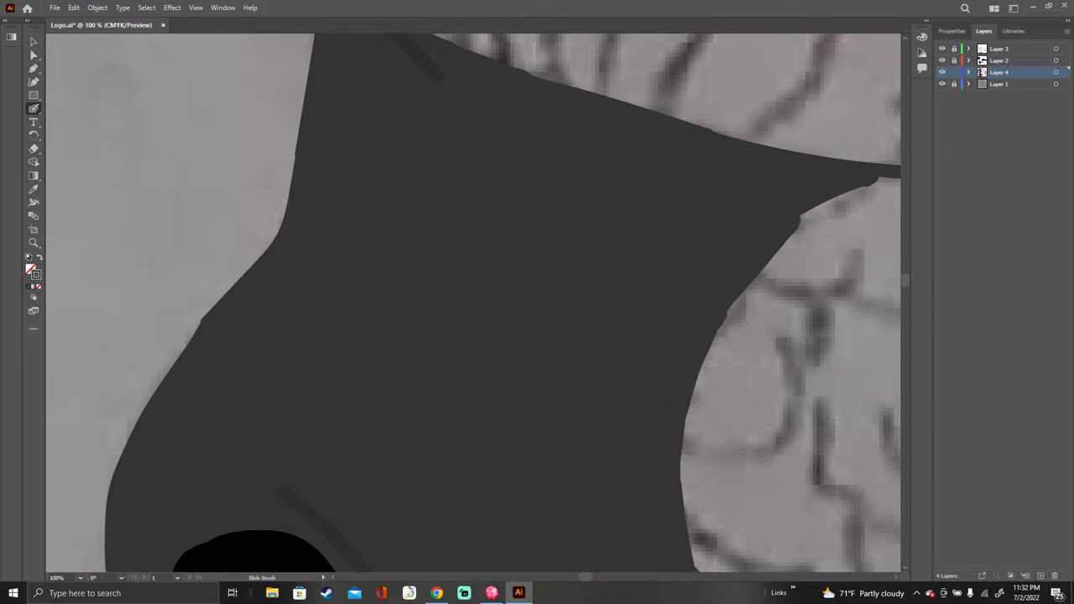
mouse_move(680, 480)
mouse_down()
mouse_move(735, 322)
mouse_move(812, 211)
mouse_move(867, 188)
mouse_move(751, 315)
mouse_move(696, 465)
mouse_up()
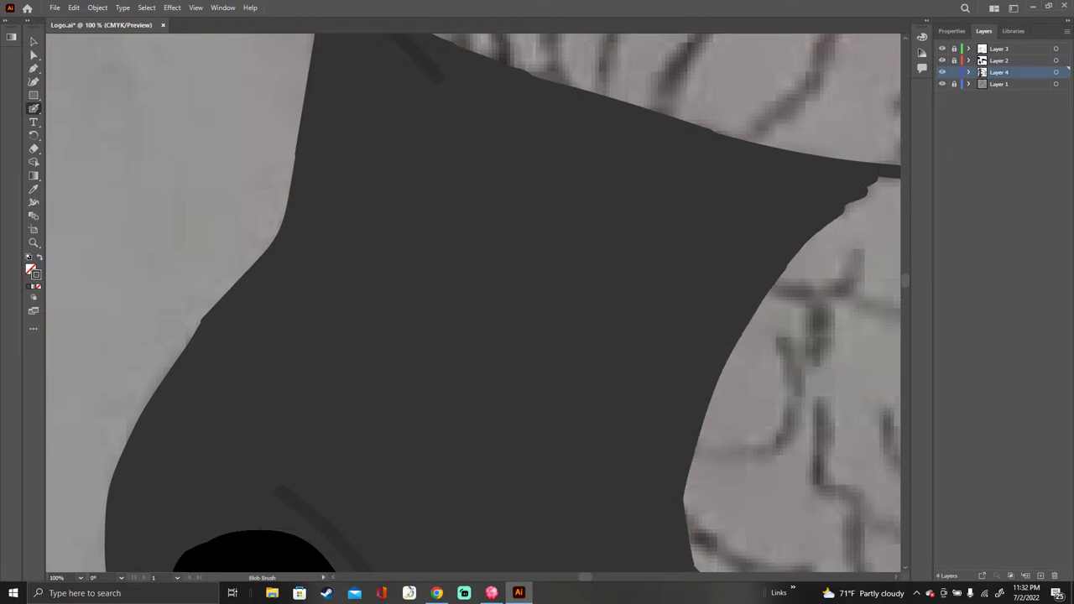
Step: Outline an area from the band's stepped corner back to the large dark fill and paint the enclosed space beneath the band solid
drag(593, 571, 116, 567)
mouse_move(689, 231)
mouse_down()
mouse_move(696, 239)
mouse_move(709, 216)
mouse_move(709, 265)
mouse_move(743, 299)
mouse_move(742, 329)
mouse_move(725, 295)
mouse_move(742, 369)
mouse_move(713, 290)
mouse_up()
mouse_move(683, 218)
mouse_down()
mouse_move(592, 213)
mouse_move(499, 232)
mouse_move(369, 292)
mouse_move(235, 396)
mouse_up()
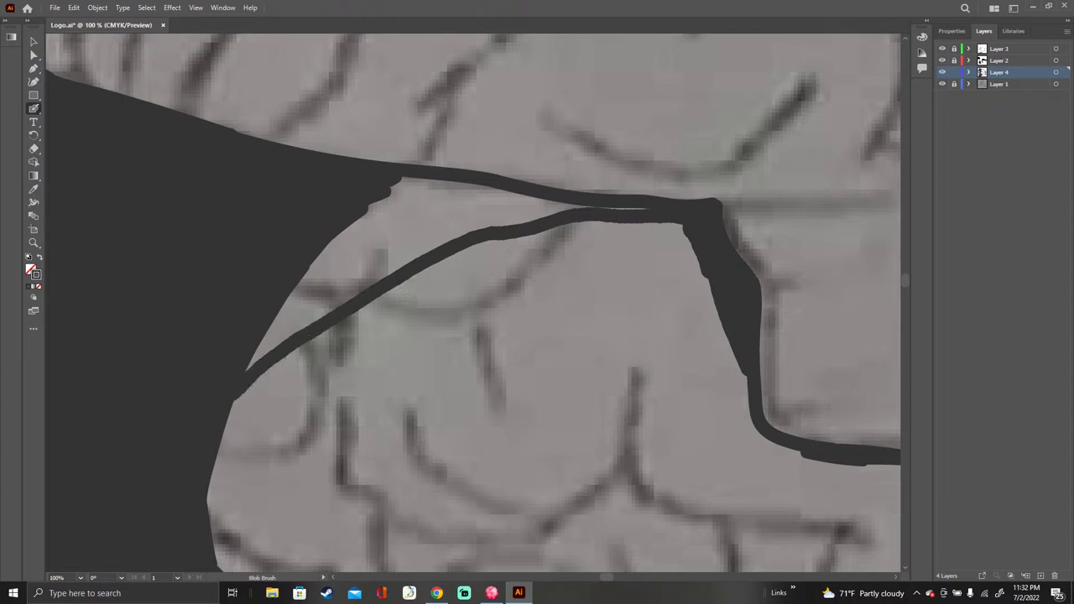
mouse_move(405, 250)
mouse_down()
mouse_move(439, 232)
mouse_move(253, 364)
mouse_move(282, 338)
mouse_move(282, 319)
mouse_move(449, 221)
mouse_move(312, 268)
mouse_move(453, 203)
mouse_move(378, 214)
mouse_move(413, 179)
mouse_move(482, 200)
mouse_move(583, 206)
mouse_move(445, 241)
mouse_up()
drag(512, 210, 468, 206)
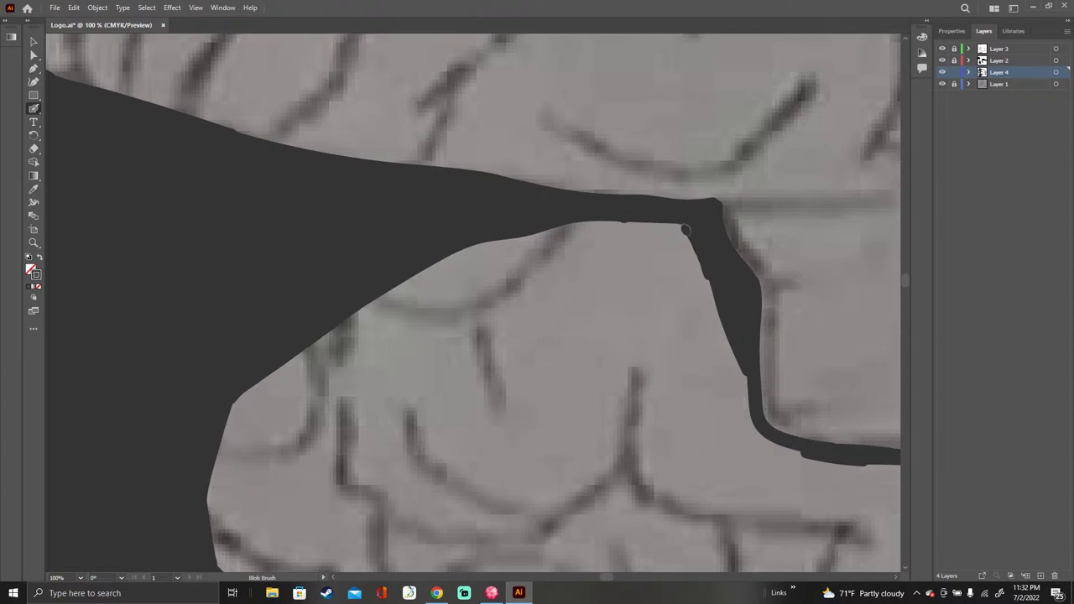
Step: Lower the fill's underside from the stepped corner to the large dark area, covering the upper brain folds with an arched edge
mouse_move(686, 230)
mouse_down()
mouse_move(490, 244)
mouse_move(361, 307)
mouse_move(249, 397)
mouse_up()
mouse_move(443, 271)
mouse_down()
mouse_move(417, 279)
mouse_move(615, 237)
mouse_move(579, 227)
mouse_move(460, 258)
mouse_move(410, 284)
mouse_move(470, 273)
mouse_move(270, 381)
mouse_move(348, 341)
mouse_move(224, 449)
mouse_move(457, 291)
mouse_move(220, 468)
mouse_move(467, 277)
mouse_move(224, 472)
mouse_move(590, 248)
mouse_move(220, 498)
mouse_move(215, 550)
mouse_move(208, 531)
mouse_up()
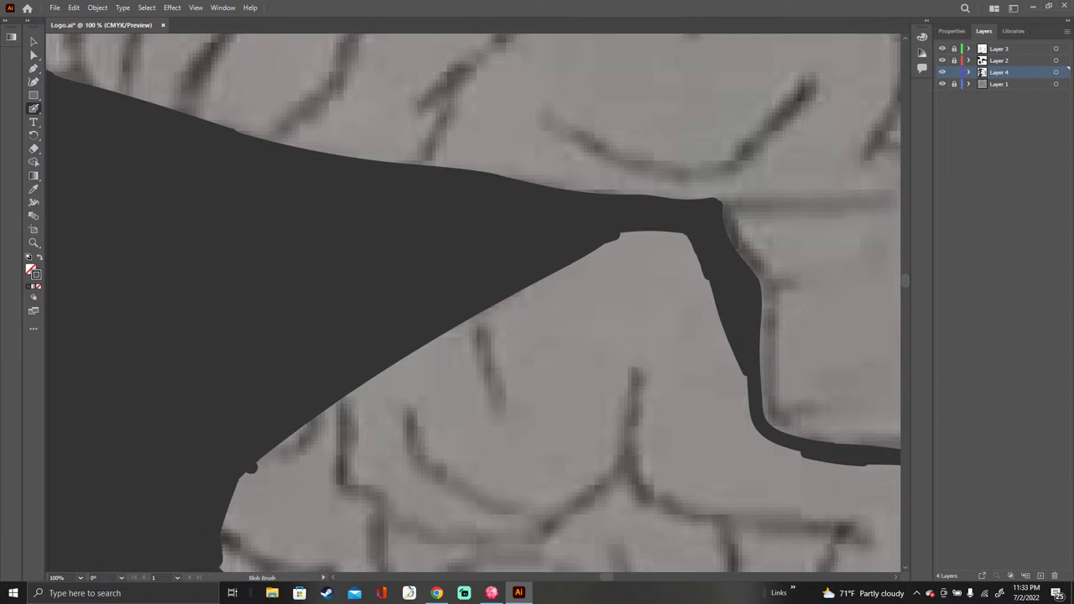
drag(245, 473, 228, 537)
drag(265, 454, 225, 570)
mouse_move(277, 495)
mouse_down()
mouse_move(403, 361)
mouse_move(466, 323)
mouse_move(578, 265)
mouse_move(692, 251)
mouse_move(625, 235)
mouse_move(599, 246)
mouse_move(691, 263)
mouse_up()
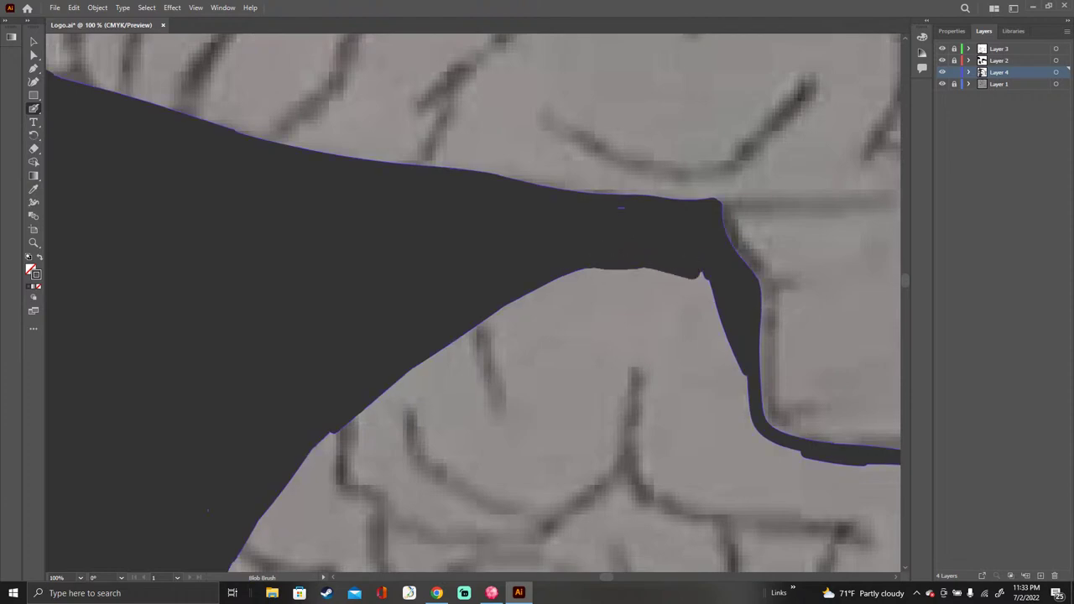
Step: Fill the arch beside the stepped vertical piece down to its lower bend and extend the underside across more brain folds
mouse_move(597, 275)
mouse_down()
mouse_move(626, 271)
mouse_move(432, 355)
mouse_move(622, 285)
mouse_move(686, 281)
mouse_move(712, 297)
mouse_move(704, 281)
mouse_move(742, 411)
mouse_move(708, 338)
mouse_move(704, 359)
mouse_move(683, 315)
mouse_move(626, 290)
mouse_move(406, 371)
mouse_move(332, 428)
mouse_move(397, 391)
mouse_move(316, 450)
mouse_move(262, 515)
mouse_up()
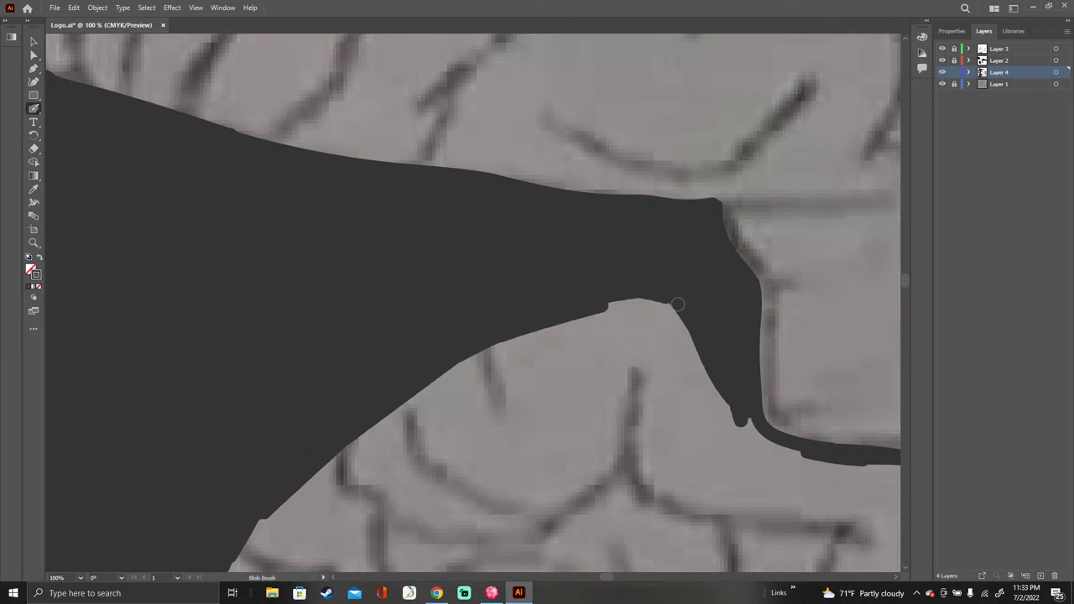
mouse_move(678, 304)
mouse_down()
mouse_move(604, 319)
mouse_move(675, 319)
mouse_move(491, 346)
mouse_move(688, 343)
mouse_move(614, 317)
mouse_up()
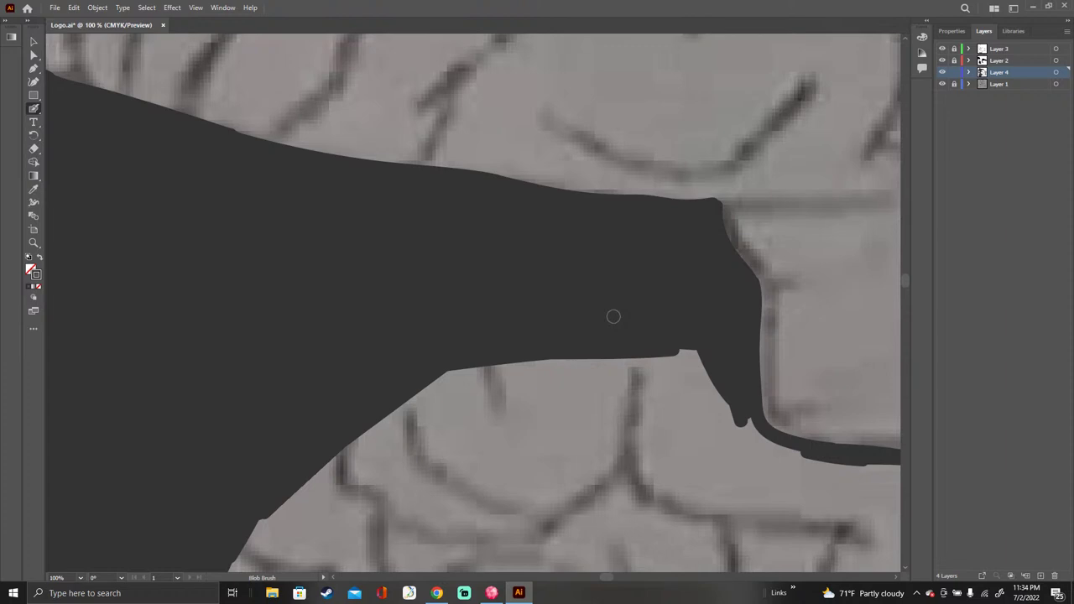
mouse_move(659, 348)
mouse_down()
mouse_move(709, 386)
mouse_move(693, 359)
mouse_move(550, 364)
mouse_move(649, 359)
mouse_up()
mouse_move(529, 371)
mouse_down()
mouse_move(430, 385)
mouse_move(349, 443)
mouse_move(553, 369)
mouse_up()
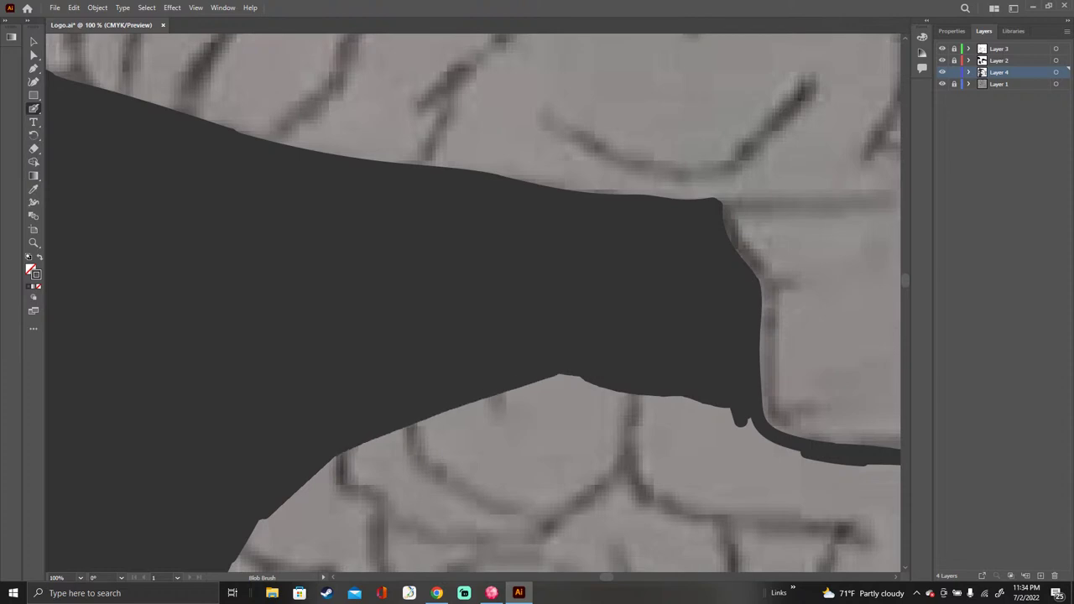
drag(490, 390, 323, 466)
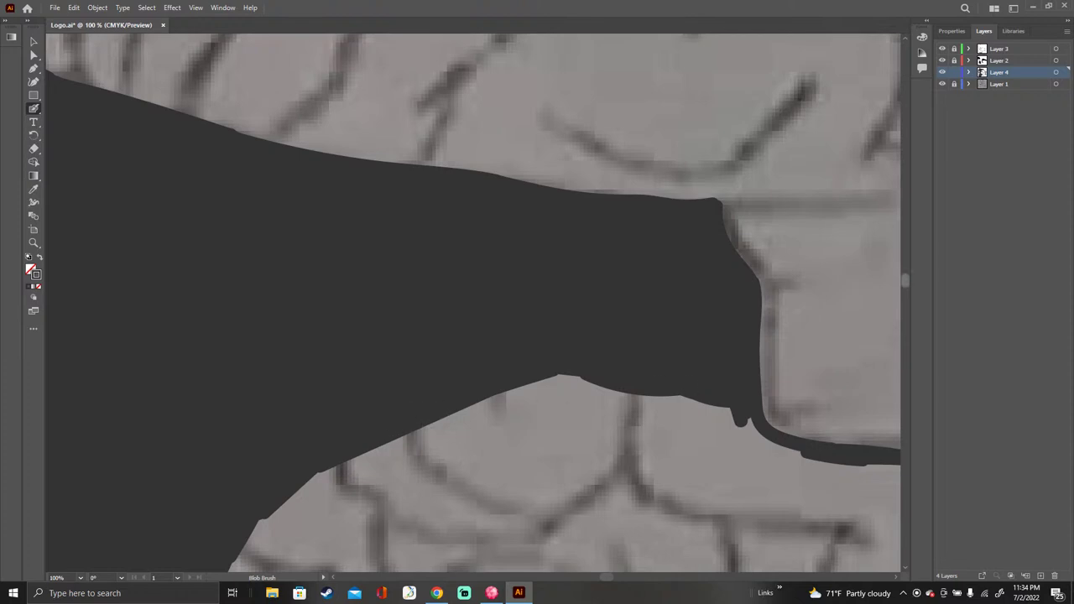
Step: Extend the dark fill over the brain's left end, moving its edge inward in a rounded curve across the outer folds
scroll(227, 522, down, 5)
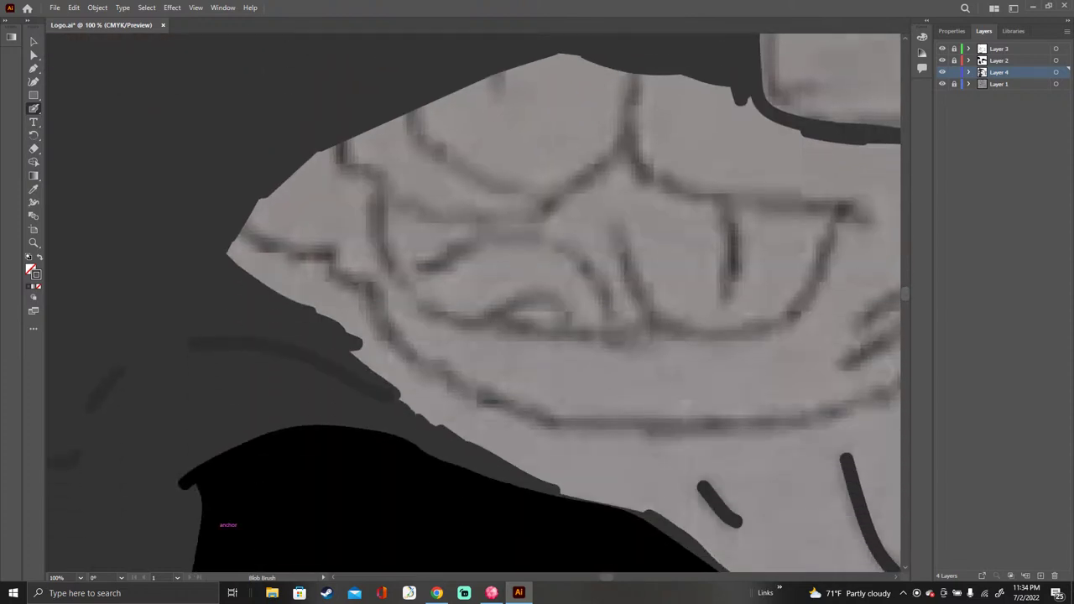
mouse_move(271, 190)
mouse_down()
mouse_move(269, 273)
mouse_move(258, 226)
mouse_move(235, 255)
mouse_up()
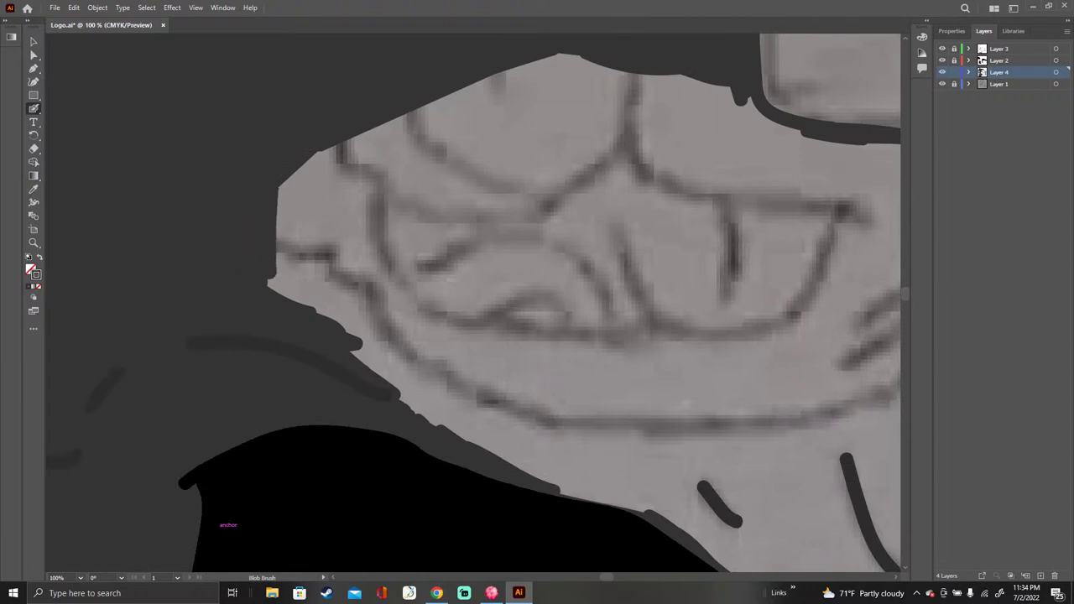
mouse_move(278, 186)
mouse_down()
mouse_move(275, 292)
mouse_move(304, 168)
mouse_move(304, 301)
mouse_move(418, 411)
mouse_move(334, 261)
mouse_move(378, 127)
mouse_move(334, 304)
mouse_move(338, 212)
mouse_move(326, 296)
mouse_up()
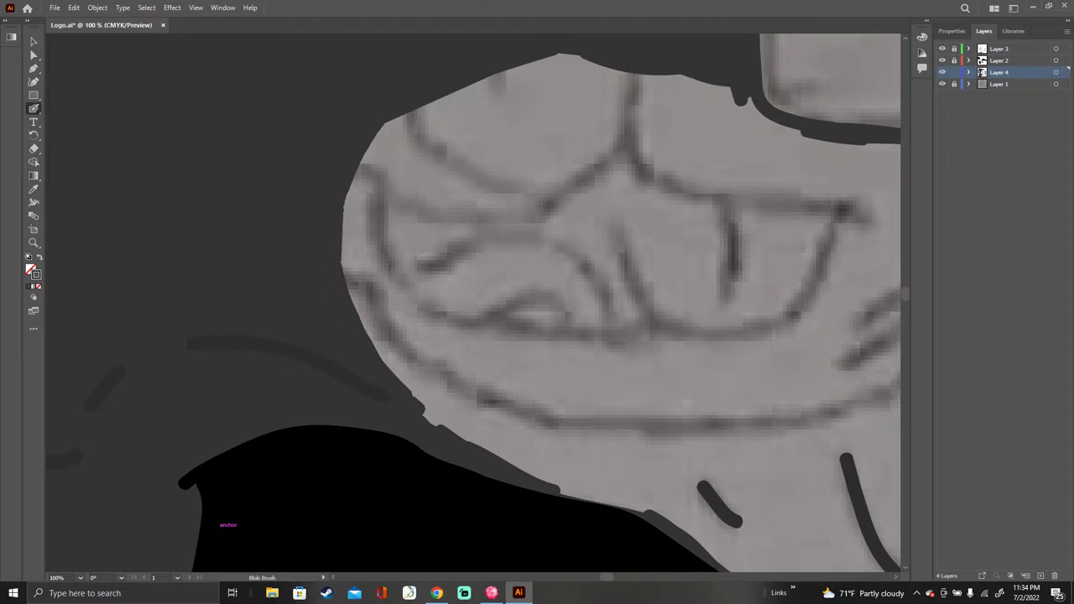
drag(346, 205, 411, 114)
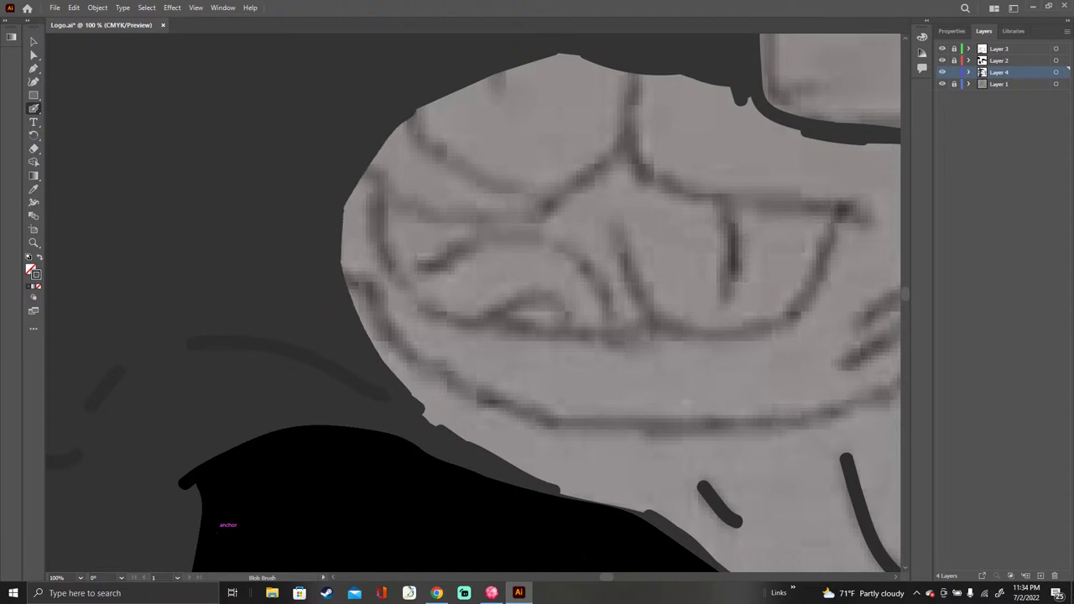
Step: Paint the upper-left brain folds solid along a diagonal edge and push the fill's left edge inward toward the black shape
mouse_move(617, 73)
mouse_down()
mouse_move(452, 180)
mouse_move(344, 277)
mouse_move(370, 206)
mouse_move(465, 130)
mouse_move(589, 62)
mouse_up()
mouse_move(578, 59)
mouse_down()
mouse_move(389, 156)
mouse_move(349, 231)
mouse_move(387, 138)
mouse_move(445, 94)
mouse_up()
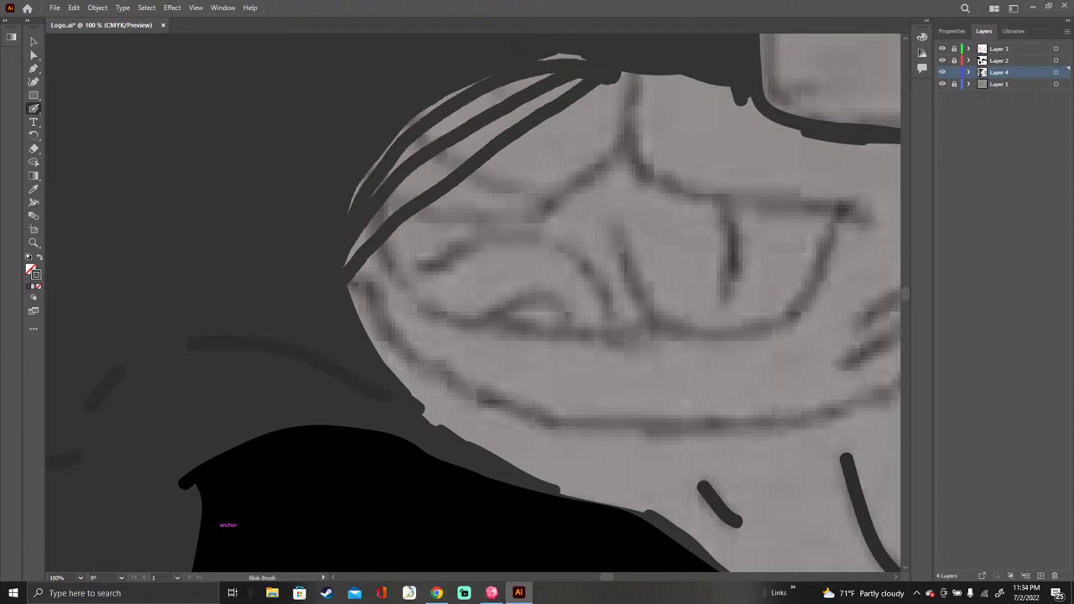
mouse_move(586, 55)
mouse_down()
mouse_move(503, 74)
mouse_move(391, 147)
mouse_move(350, 209)
mouse_move(376, 163)
mouse_up()
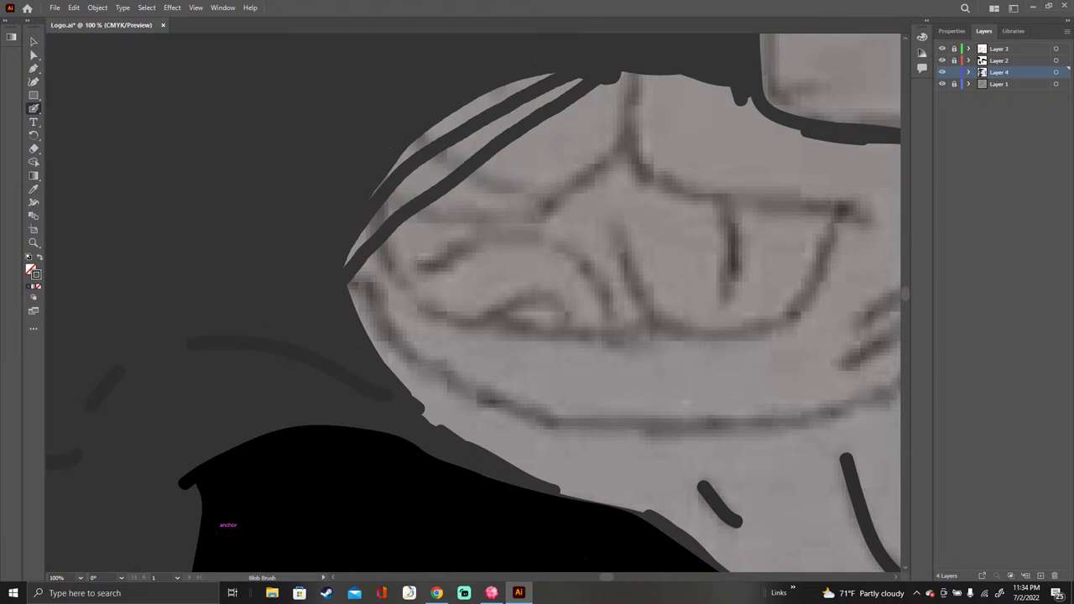
mouse_move(344, 250)
mouse_down()
mouse_move(412, 153)
mouse_move(562, 82)
mouse_move(441, 118)
mouse_move(413, 145)
mouse_move(512, 92)
mouse_up()
mouse_move(587, 72)
mouse_down()
mouse_move(394, 195)
mouse_move(347, 260)
mouse_move(429, 168)
mouse_up()
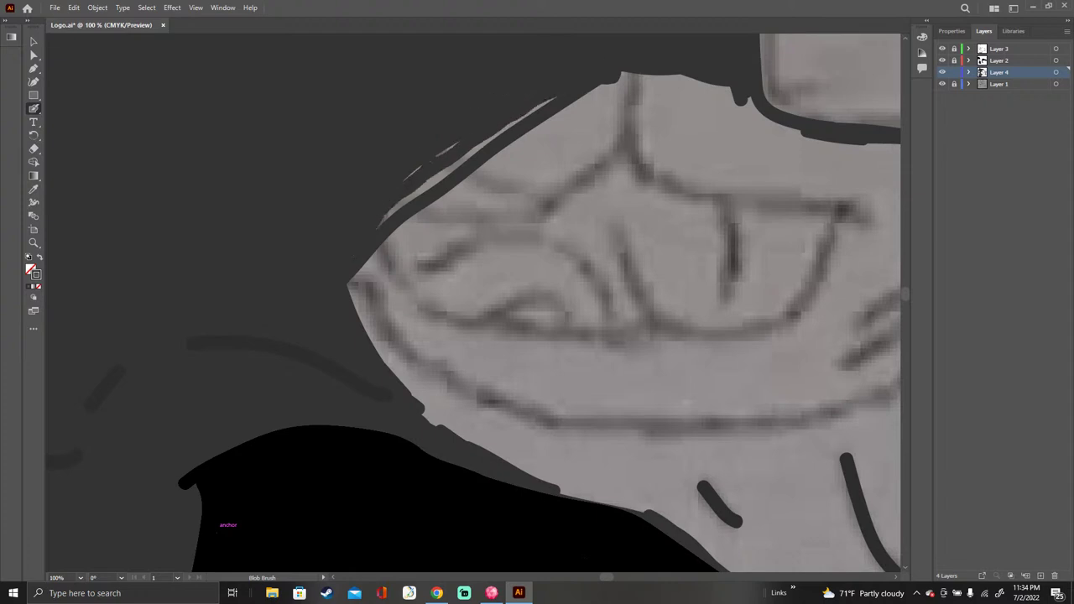
drag(366, 242, 556, 95)
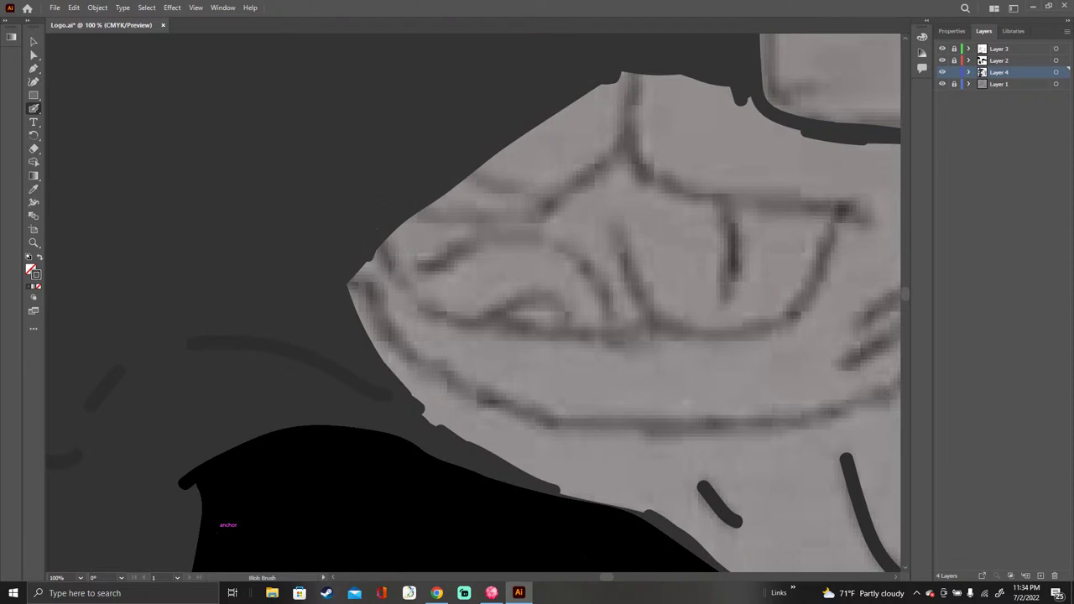
mouse_move(370, 252)
mouse_down()
mouse_move(349, 297)
mouse_move(357, 319)
mouse_move(368, 342)
mouse_move(393, 232)
mouse_move(391, 369)
mouse_move(442, 421)
mouse_move(434, 199)
mouse_move(443, 420)
mouse_up()
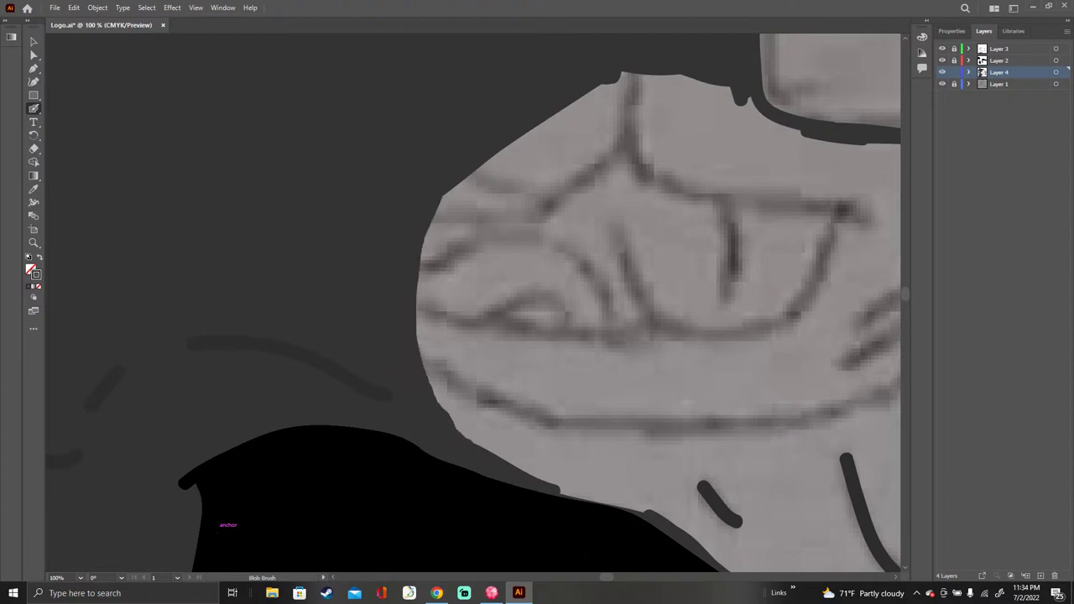
key(ctrl+z)
Step: Paint a thick ring with inner loops over the central brain folds and add crossing strokes down below it
mouse_move(690, 193)
mouse_down()
mouse_move(638, 340)
mouse_move(579, 277)
mouse_move(638, 168)
mouse_move(768, 243)
mouse_move(629, 185)
mouse_move(592, 260)
mouse_move(739, 222)
mouse_up()
mouse_move(688, 194)
mouse_down()
mouse_move(647, 204)
mouse_move(633, 277)
mouse_move(691, 289)
mouse_move(697, 210)
mouse_move(640, 239)
mouse_move(659, 275)
mouse_up()
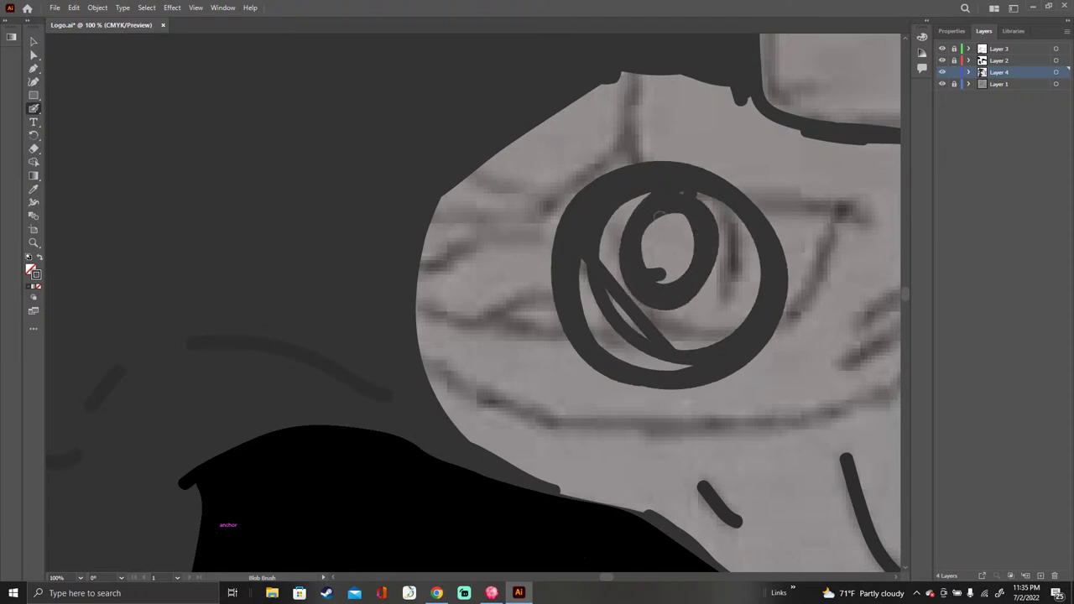
drag(522, 249, 711, 419)
mouse_move(555, 278)
mouse_down()
mouse_move(560, 337)
mouse_move(657, 378)
mouse_move(654, 426)
mouse_move(687, 416)
mouse_move(722, 446)
mouse_move(758, 406)
mouse_move(780, 319)
mouse_up()
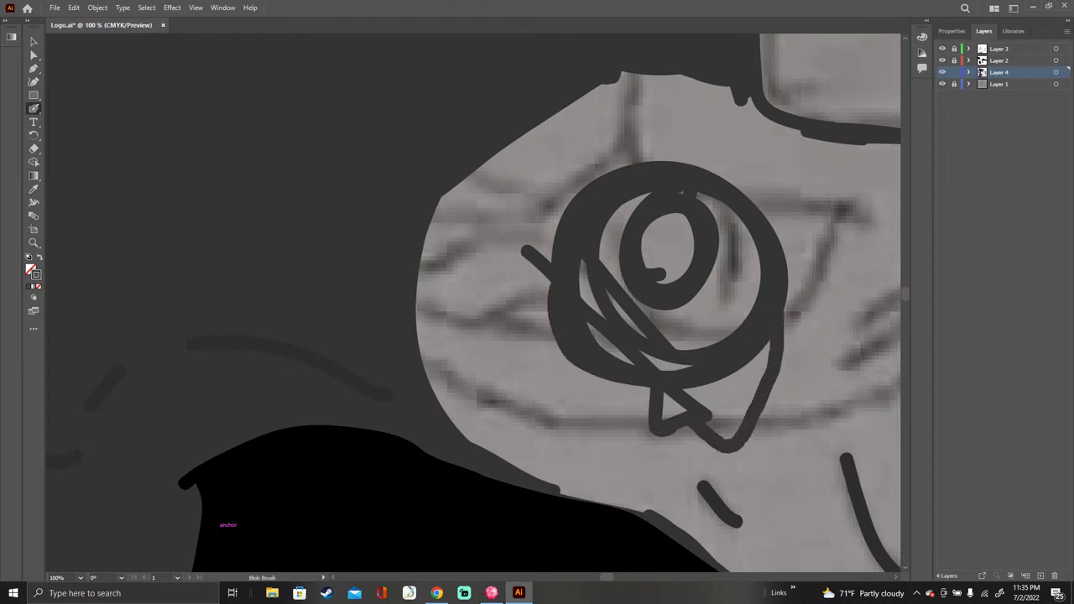
drag(744, 228, 690, 208)
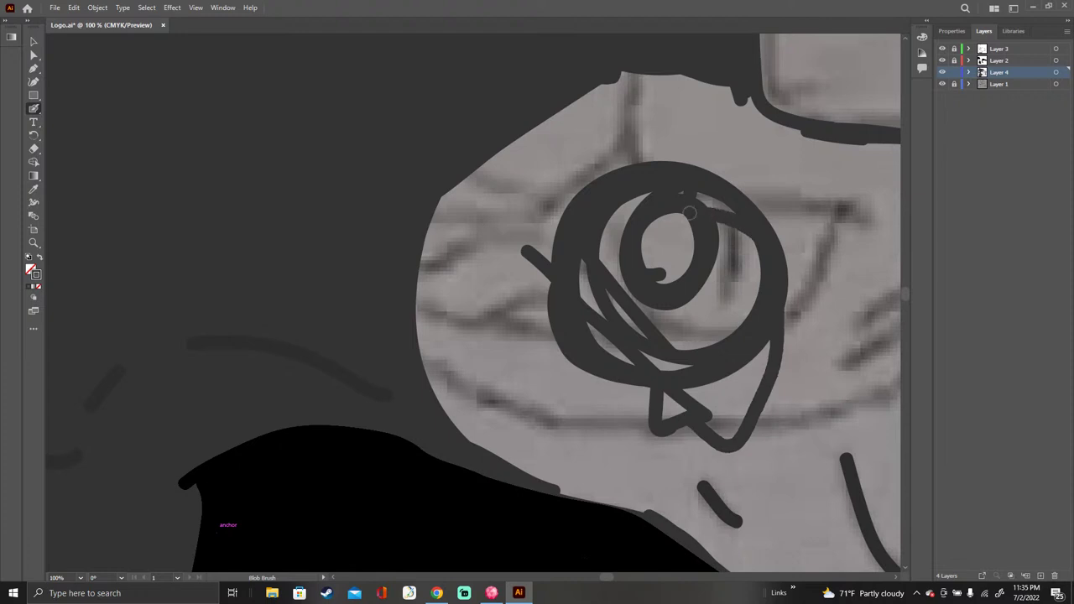
Step: Extend the large dark fill toward the ring, covering the folds above and to the left of it
mouse_move(574, 116)
mouse_down()
mouse_move(505, 188)
mouse_move(645, 82)
mouse_move(451, 198)
mouse_move(436, 221)
mouse_move(564, 133)
mouse_move(430, 231)
mouse_move(418, 297)
mouse_move(432, 390)
mouse_move(445, 252)
mouse_move(457, 402)
mouse_move(483, 214)
mouse_move(572, 139)
mouse_up()
drag(483, 339, 485, 281)
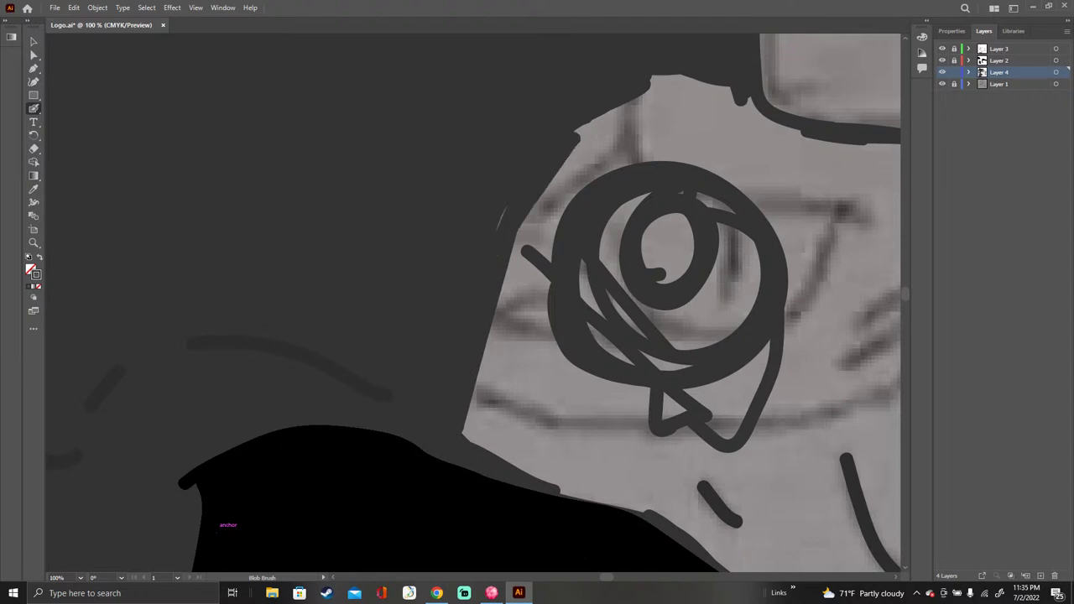
drag(577, 132, 688, 80)
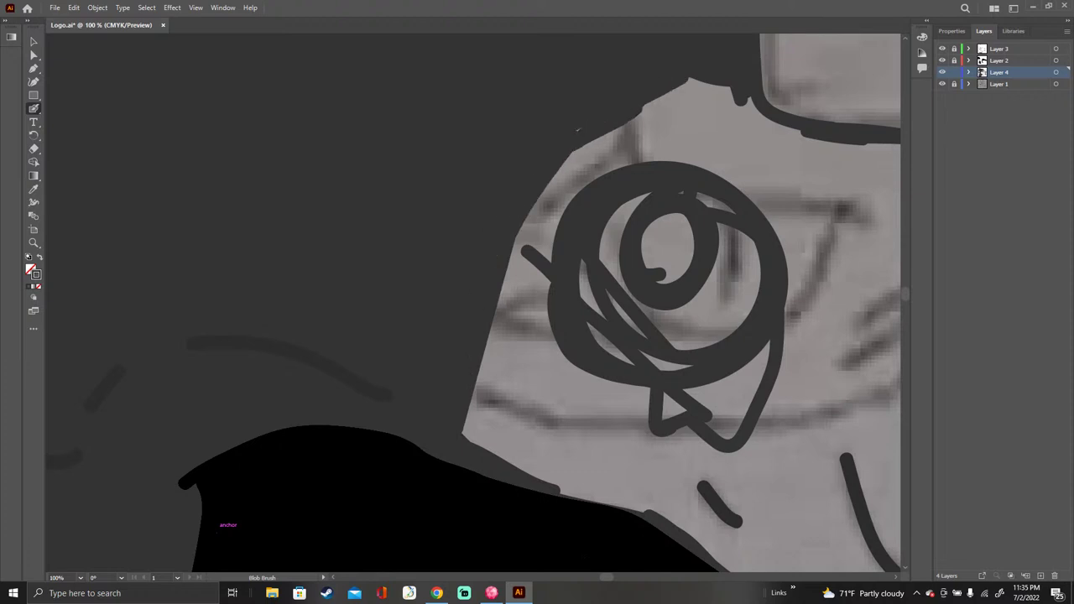
Step: Hatch across the ring and the area above it, fill the ring's right half solid, and undo the last addition
mouse_move(640, 114)
mouse_down()
mouse_move(694, 83)
mouse_move(558, 176)
mouse_move(613, 244)
mouse_move(588, 294)
mouse_move(793, 332)
mouse_move(640, 424)
mouse_up()
mouse_move(755, 390)
mouse_down()
mouse_move(712, 450)
mouse_move(757, 379)
mouse_move(720, 412)
mouse_move(746, 313)
mouse_move(722, 340)
mouse_move(755, 289)
mouse_move(737, 267)
mouse_move(759, 265)
mouse_up()
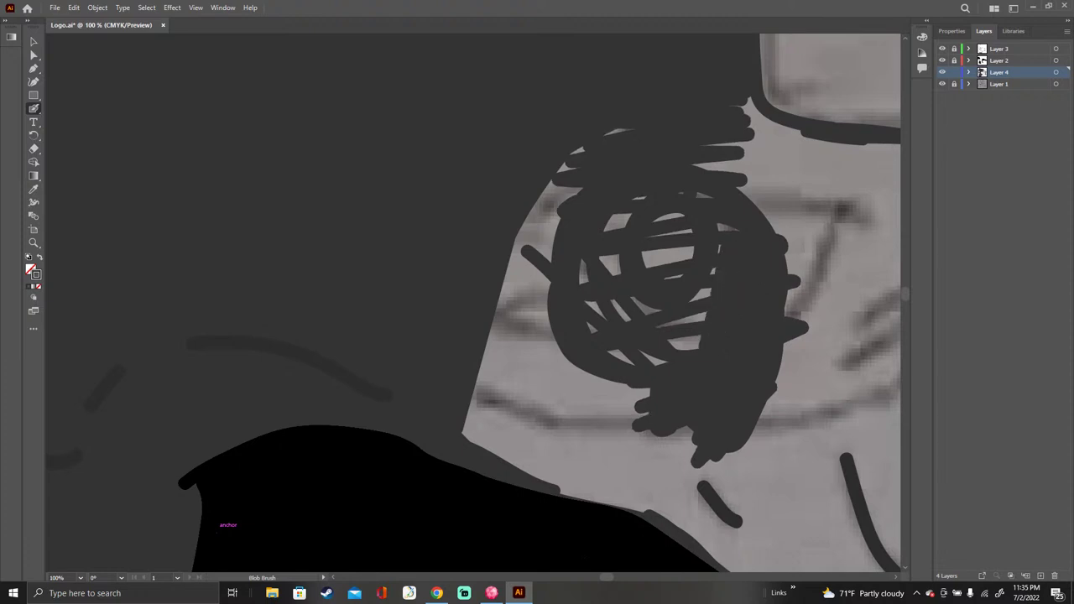
mouse_move(730, 228)
mouse_down()
mouse_move(690, 343)
mouse_move(679, 322)
mouse_move(700, 194)
mouse_move(657, 360)
mouse_move(725, 166)
mouse_move(712, 144)
mouse_move(756, 132)
mouse_move(773, 104)
mouse_up()
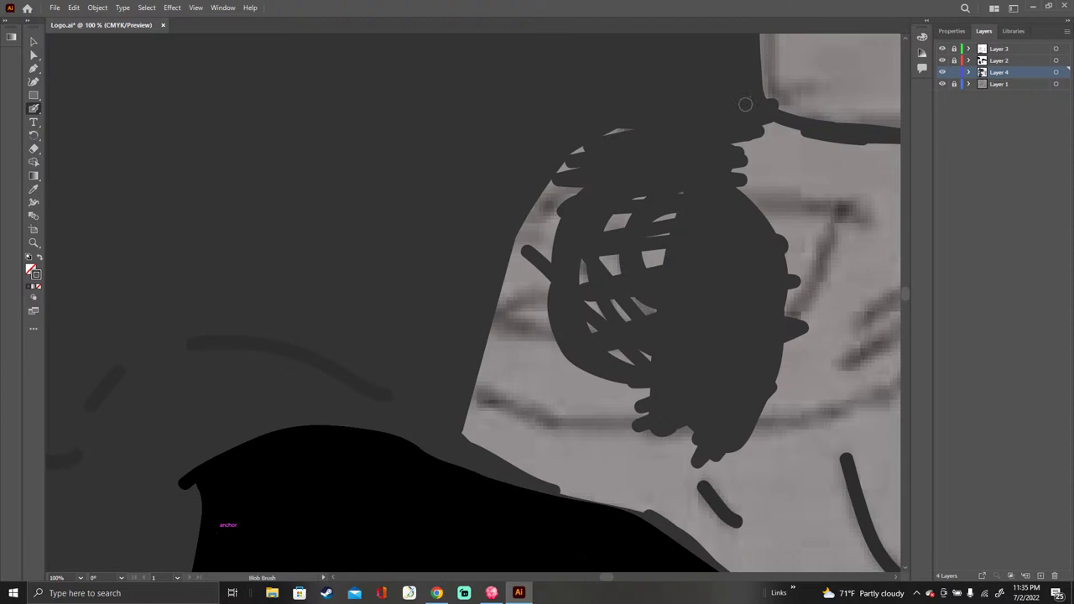
key(v)
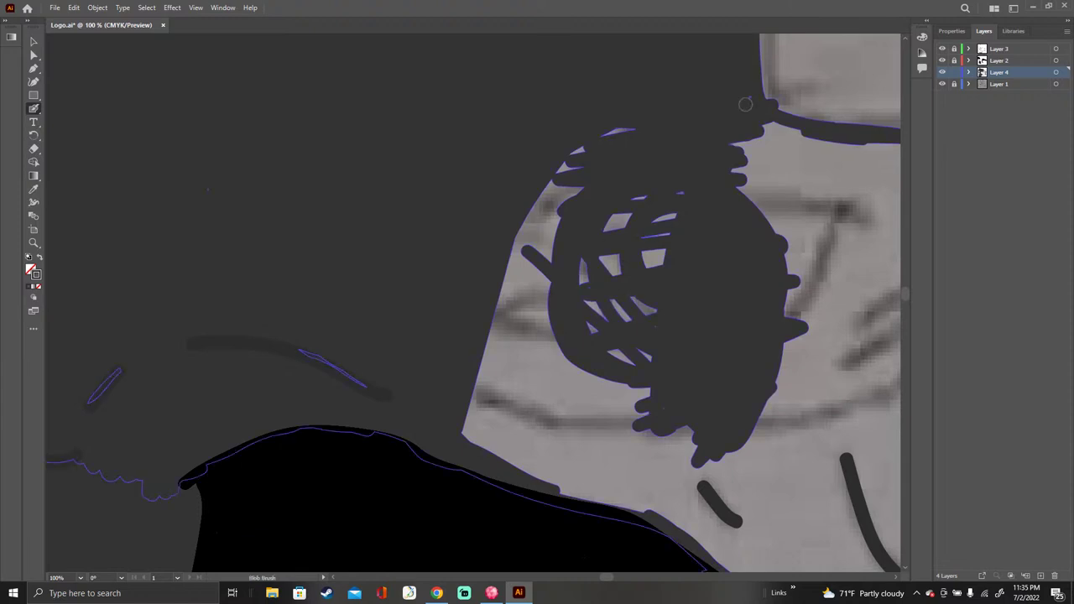
key(ctrl+z)
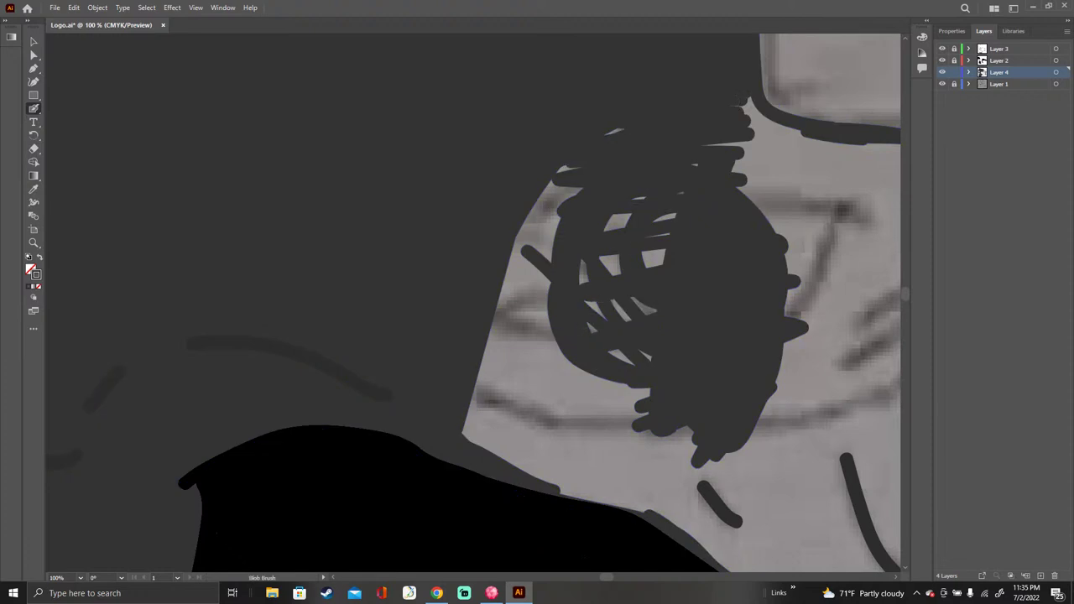
Step: Join the ring's upper and left sides to the large dark fill and paint its remaining inner gaps solid
mouse_move(741, 100)
mouse_down()
mouse_move(760, 122)
mouse_move(805, 138)
mouse_move(714, 141)
mouse_move(759, 152)
mouse_move(550, 193)
mouse_move(515, 248)
mouse_up()
drag(549, 214, 479, 382)
drag(544, 295, 471, 418)
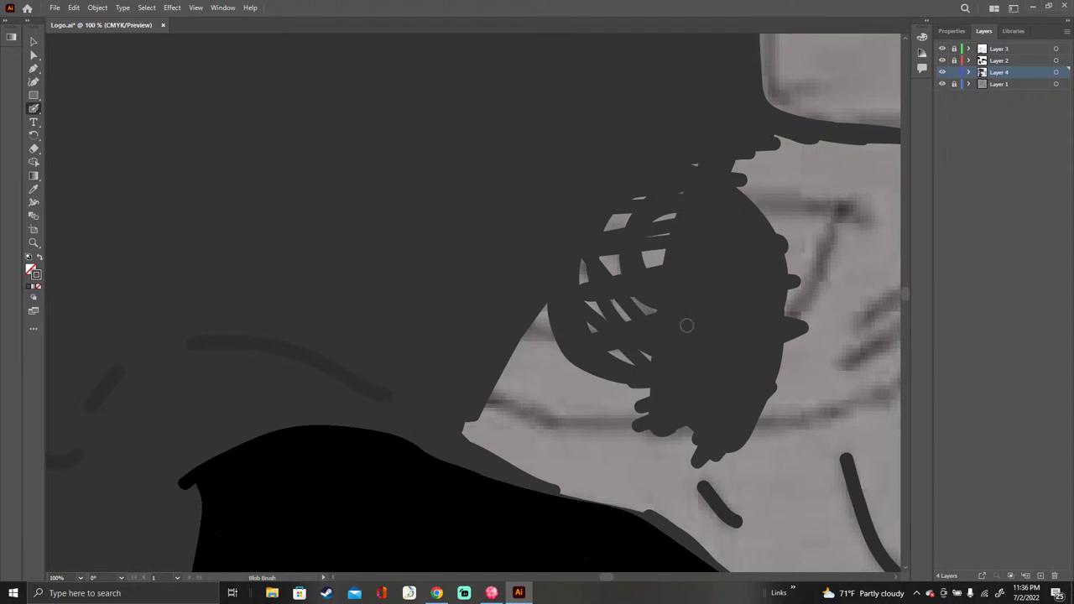
mouse_move(687, 325)
mouse_down()
mouse_move(647, 234)
mouse_move(625, 315)
mouse_move(652, 310)
mouse_move(611, 220)
mouse_move(592, 312)
mouse_move(583, 267)
mouse_move(627, 394)
mouse_move(621, 356)
mouse_move(689, 443)
mouse_move(686, 431)
mouse_move(660, 445)
mouse_move(755, 450)
mouse_up()
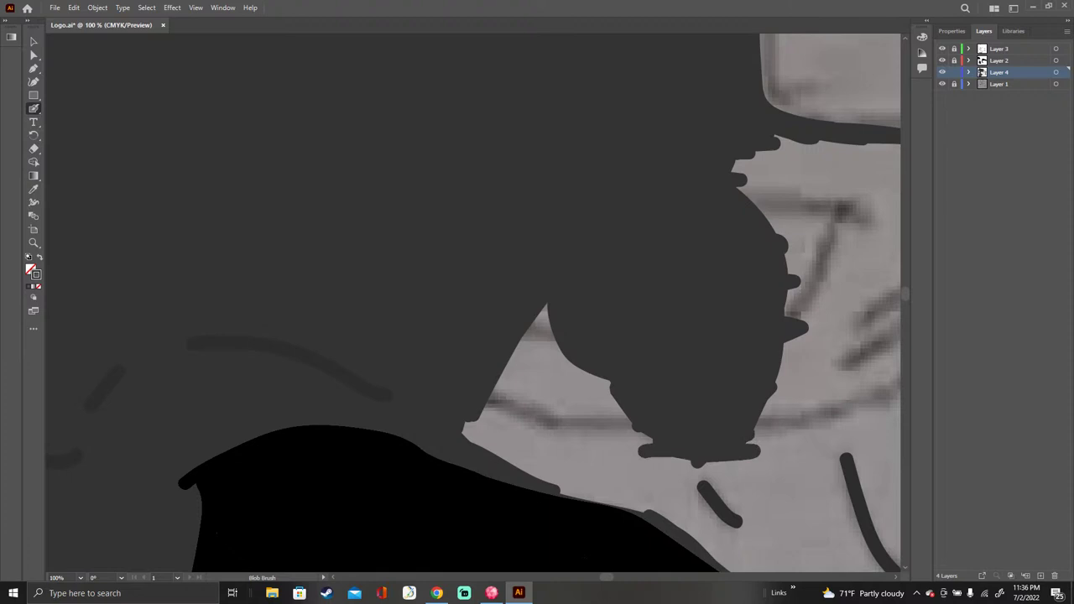
Step: Fill the gap beneath the ring down to the black shape's upper edge, covering the lower brain outline
mouse_move(690, 453)
mouse_down()
mouse_move(525, 397)
mouse_move(516, 364)
mouse_move(542, 312)
mouse_move(547, 366)
mouse_move(509, 394)
mouse_move(479, 443)
mouse_up()
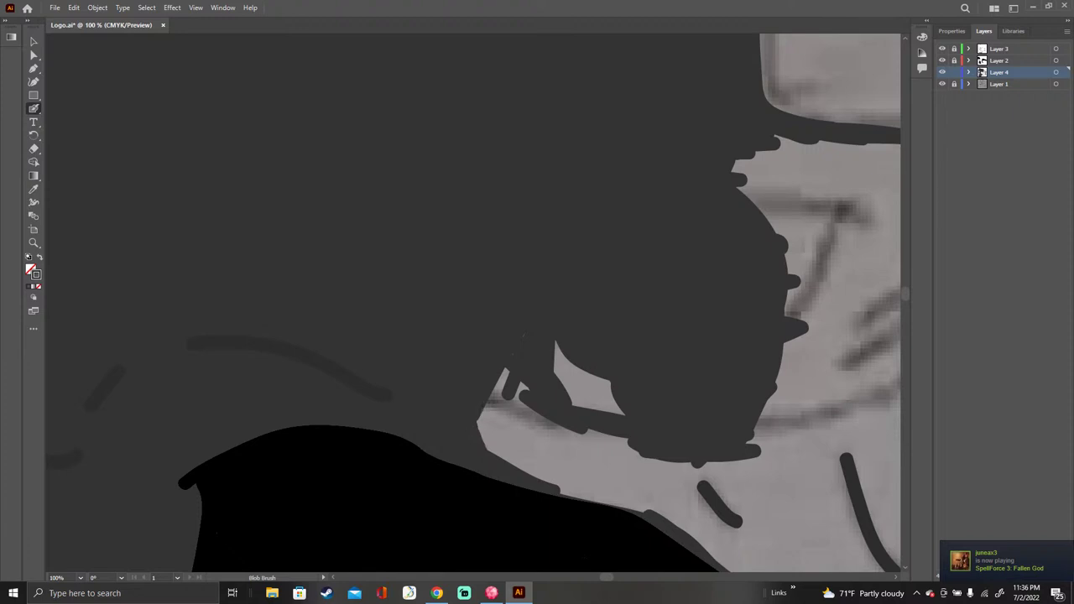
drag(500, 374, 490, 453)
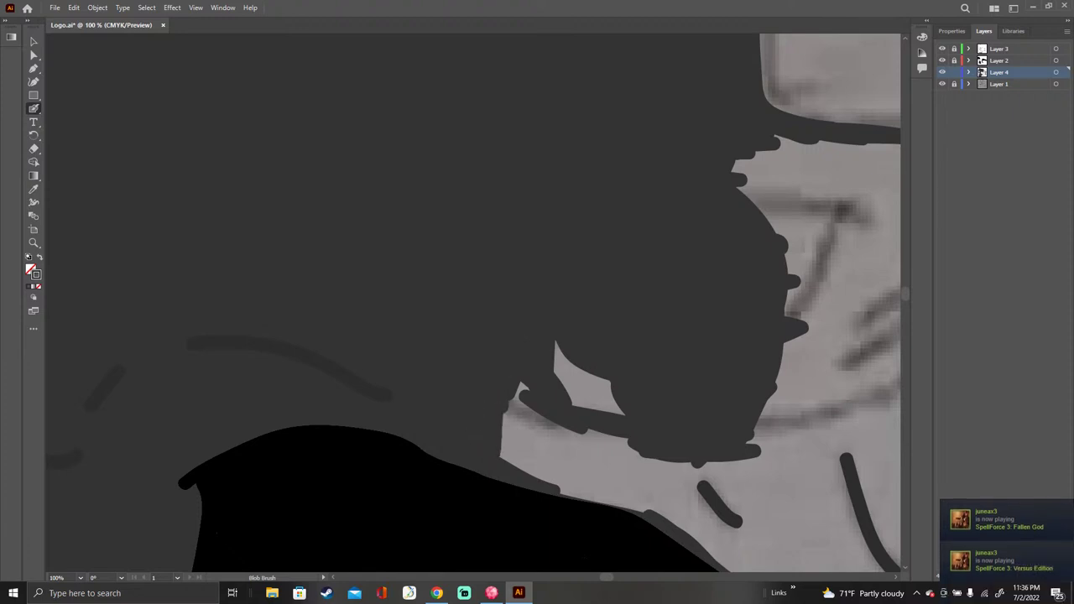
drag(506, 394, 530, 461)
mouse_move(556, 359)
mouse_down()
mouse_move(527, 453)
mouse_move(568, 373)
mouse_move(529, 465)
mouse_move(579, 381)
mouse_move(553, 438)
mouse_move(594, 383)
mouse_move(545, 468)
mouse_move(603, 391)
mouse_move(546, 473)
mouse_move(594, 433)
mouse_up()
drag(541, 492, 598, 495)
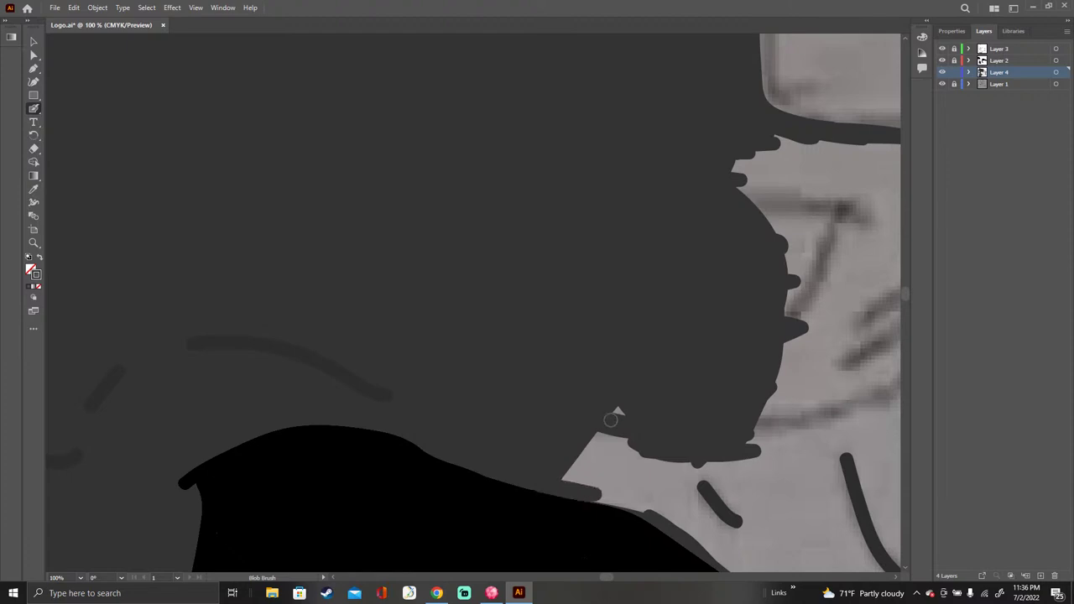
mouse_move(619, 436)
mouse_down()
mouse_move(642, 513)
mouse_move(573, 480)
mouse_move(619, 477)
mouse_move(588, 462)
mouse_move(602, 437)
mouse_move(650, 482)
mouse_move(655, 513)
mouse_up()
mouse_move(667, 462)
mouse_down()
mouse_move(681, 520)
mouse_move(685, 467)
mouse_move(701, 542)
mouse_move(706, 469)
mouse_move(714, 524)
mouse_move(726, 468)
mouse_move(752, 460)
mouse_move(746, 441)
mouse_move(780, 348)
mouse_up()
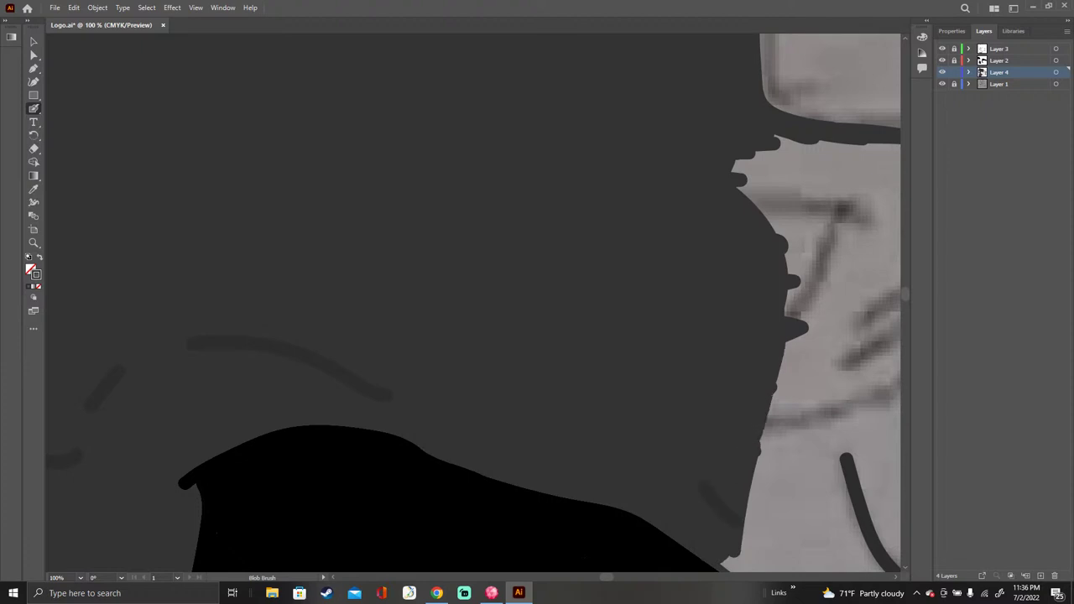
Step: Even out the fill's ragged right edge with strokes running up to the outline beneath the stepped piece
mouse_move(743, 187)
mouse_down()
mouse_move(780, 142)
mouse_move(793, 201)
mouse_move(810, 147)
mouse_move(774, 210)
mouse_move(818, 150)
mouse_move(781, 225)
mouse_move(844, 150)
mouse_move(788, 235)
mouse_move(861, 149)
mouse_move(789, 262)
mouse_up()
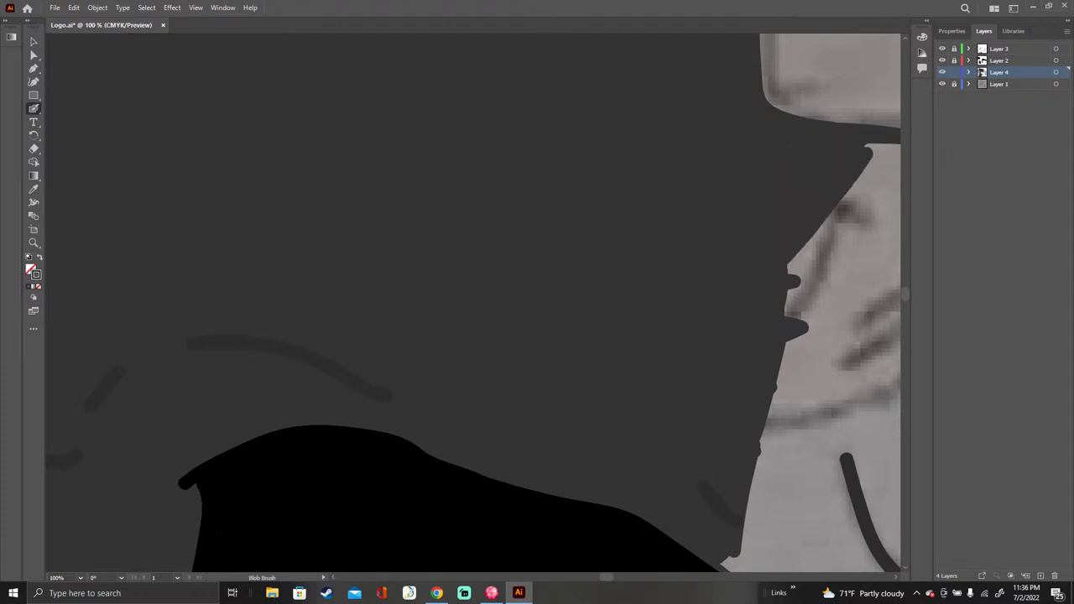
drag(815, 216, 795, 294)
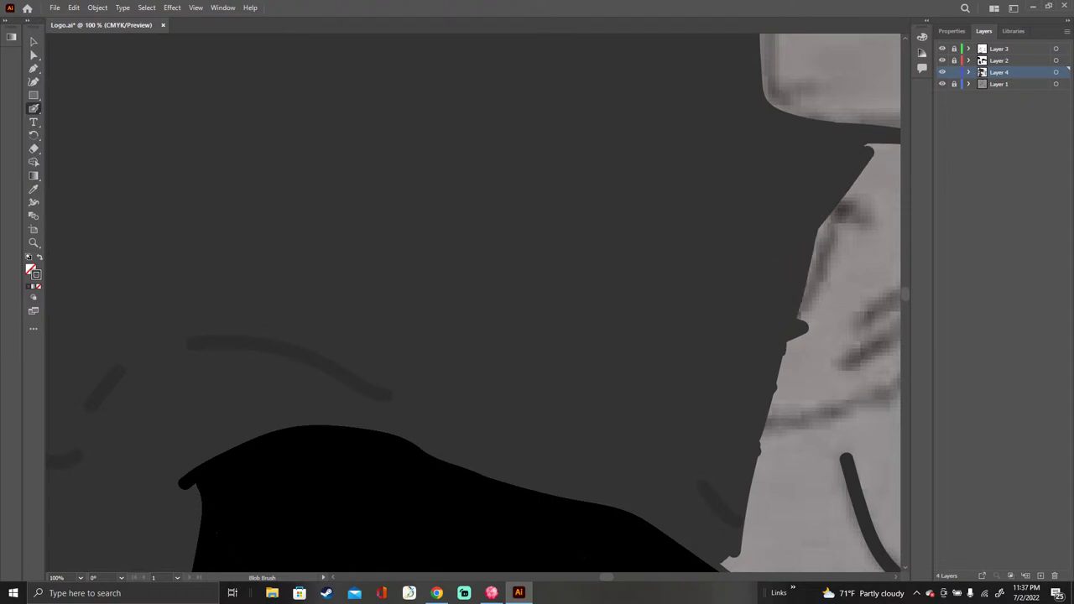
drag(819, 248, 782, 395)
mouse_move(821, 252)
mouse_down()
mouse_move(835, 206)
mouse_move(893, 148)
mouse_up()
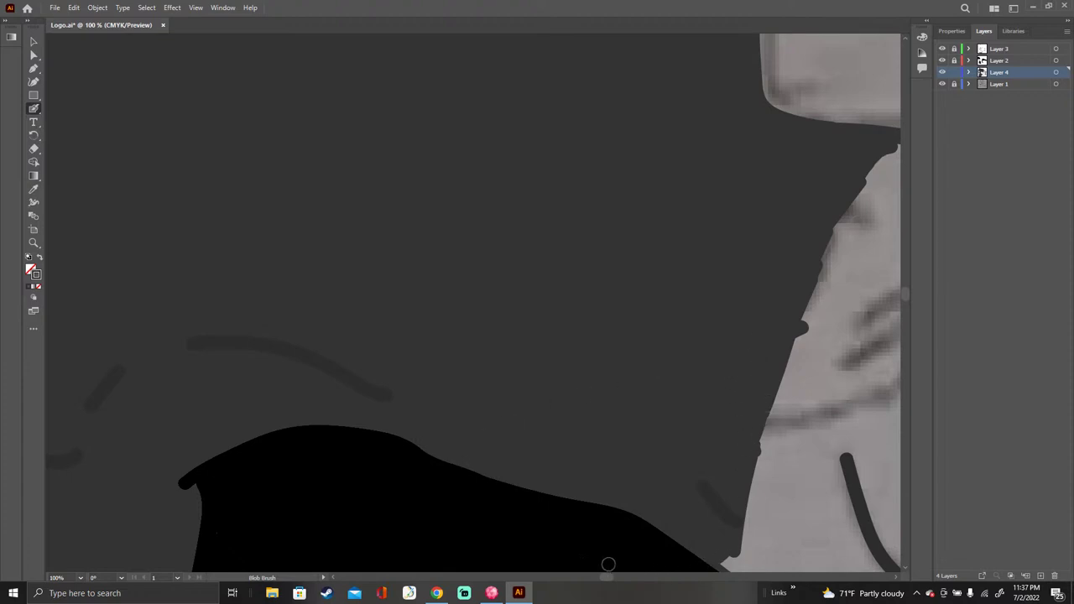
Step: Extend the fill right across the fold lines, painting the space beneath the sloping outline solid to its lower corner
drag(605, 576, 619, 576)
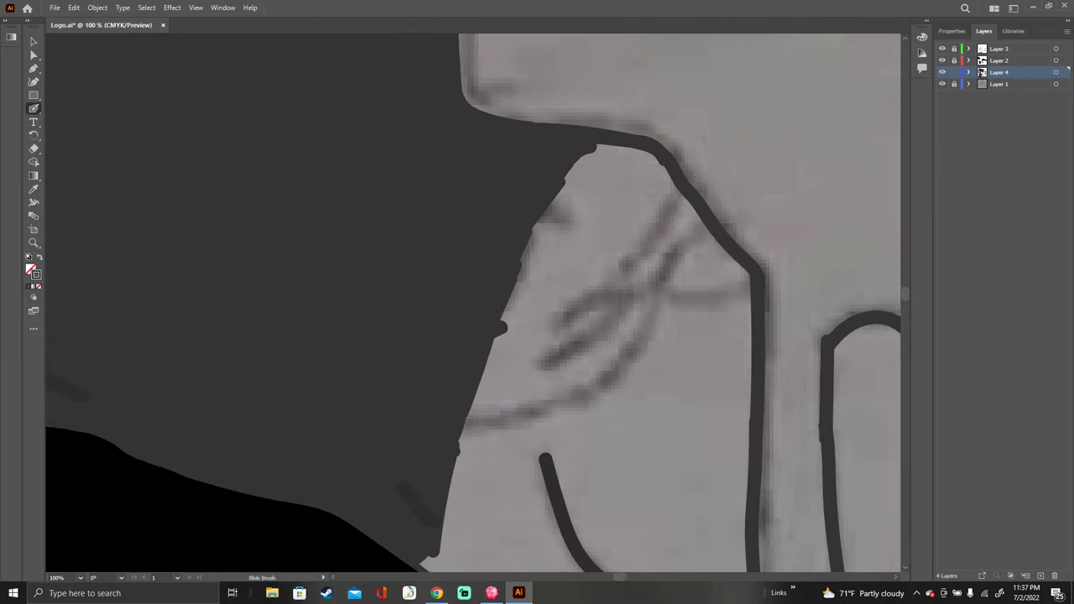
mouse_move(528, 311)
mouse_down()
mouse_move(588, 277)
mouse_move(545, 315)
mouse_move(671, 286)
mouse_move(524, 279)
mouse_move(635, 222)
mouse_move(530, 252)
mouse_move(605, 219)
mouse_move(541, 239)
mouse_move(564, 180)
mouse_move(566, 222)
mouse_move(588, 159)
mouse_move(592, 227)
mouse_move(602, 151)
mouse_up()
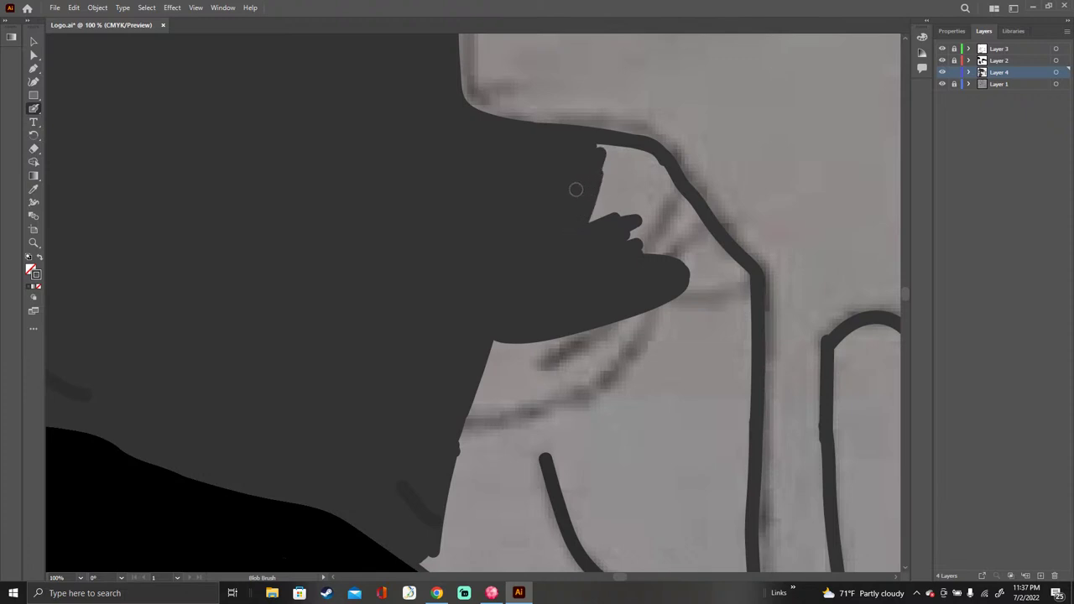
mouse_move(596, 168)
mouse_down()
mouse_move(632, 153)
mouse_move(665, 167)
mouse_move(691, 223)
mouse_move(743, 280)
mouse_move(605, 163)
mouse_move(647, 176)
mouse_move(672, 220)
mouse_move(663, 230)
mouse_move(605, 177)
mouse_move(626, 193)
mouse_move(597, 203)
mouse_move(639, 243)
mouse_move(707, 258)
mouse_up()
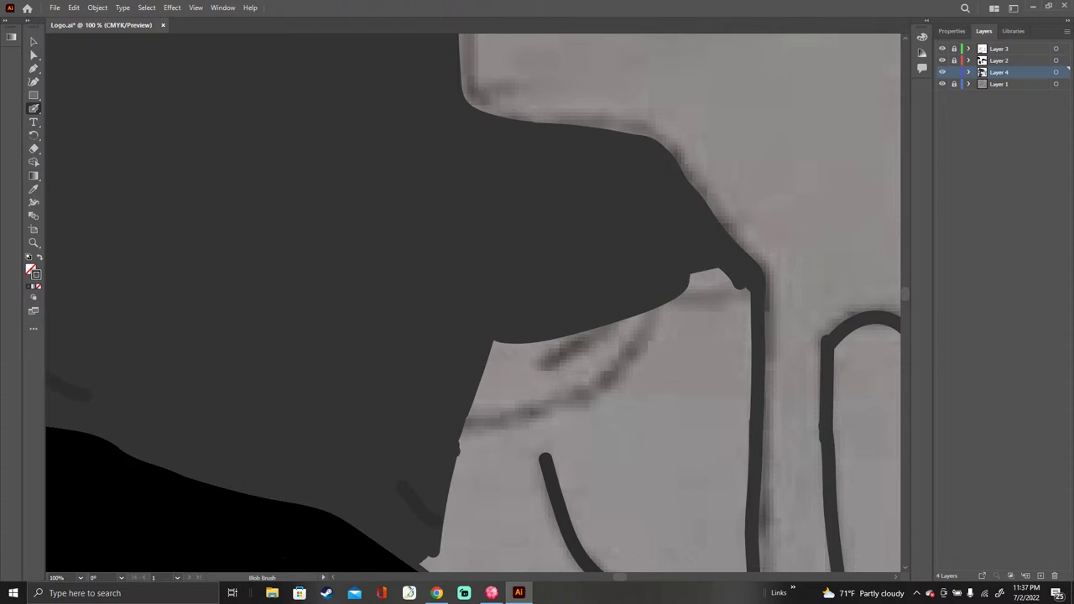
Step: Lower the fill's underside over the short fold strokes and close the notch beside the sloping outline's lower corner
mouse_move(485, 368)
mouse_down()
mouse_move(494, 343)
mouse_move(544, 346)
mouse_move(482, 391)
mouse_move(634, 317)
mouse_move(475, 410)
mouse_move(466, 445)
mouse_move(521, 395)
mouse_move(486, 433)
mouse_up()
drag(558, 370, 638, 323)
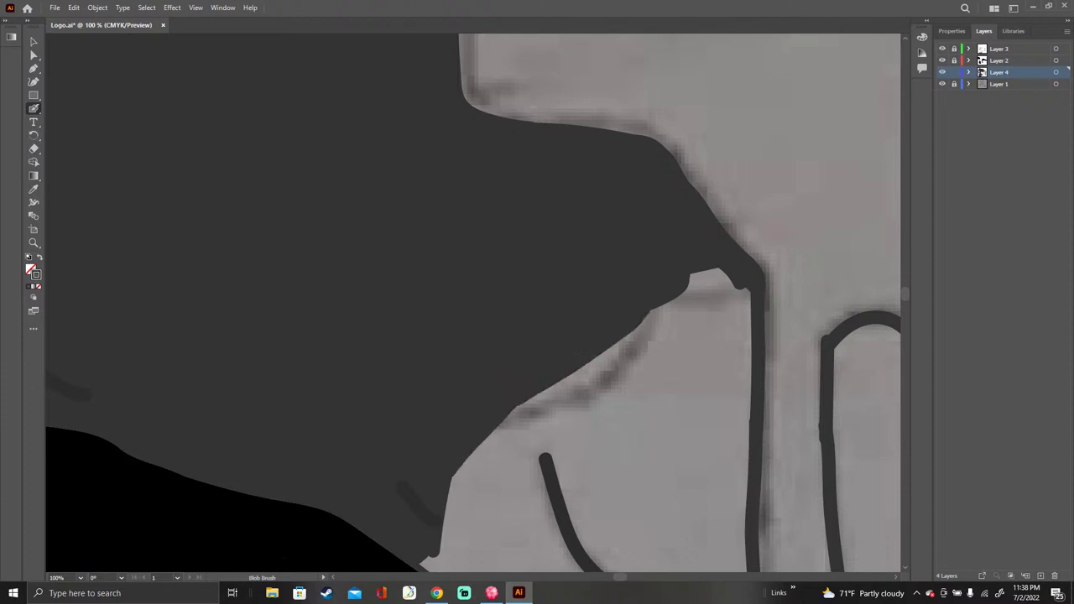
mouse_move(687, 287)
mouse_down()
mouse_move(699, 277)
mouse_move(663, 302)
mouse_move(723, 282)
mouse_move(718, 269)
mouse_move(743, 303)
mouse_up()
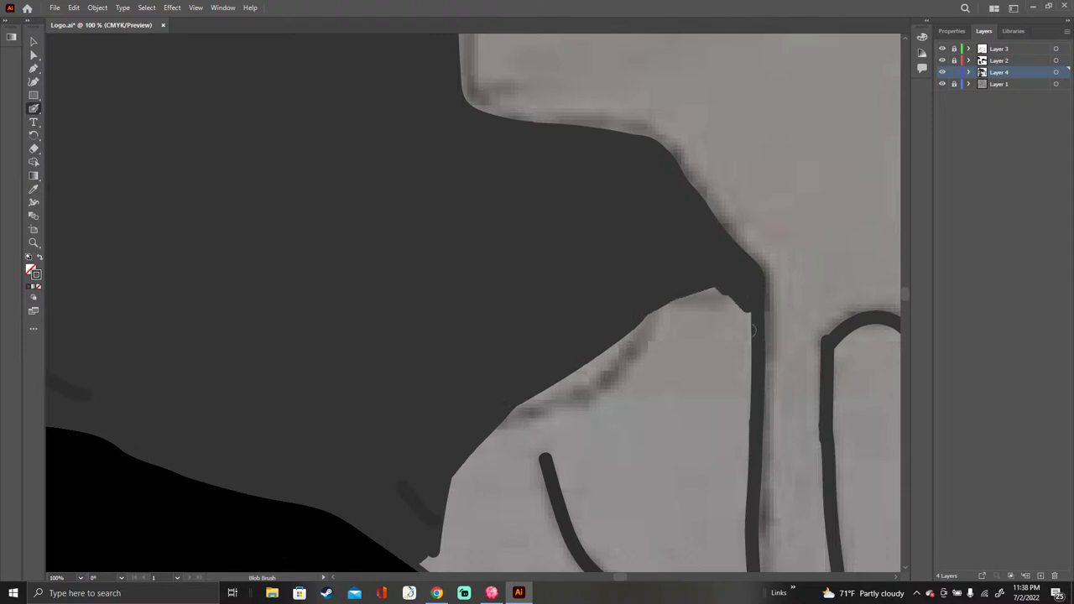
Step: Thicken the inner side of the long vertical outline and fill the corner between it and the fill's underside
drag(744, 307, 741, 502)
mouse_move(726, 405)
mouse_down()
mouse_move(738, 496)
mouse_move(727, 303)
mouse_move(737, 432)
mouse_move(718, 297)
mouse_move(711, 408)
mouse_move(699, 292)
mouse_move(693, 370)
mouse_move(683, 300)
mouse_move(696, 371)
mouse_move(646, 334)
mouse_move(704, 395)
mouse_up()
mouse_move(625, 337)
mouse_down()
mouse_move(714, 408)
mouse_move(738, 513)
mouse_move(721, 460)
mouse_up()
drag(740, 541, 722, 453)
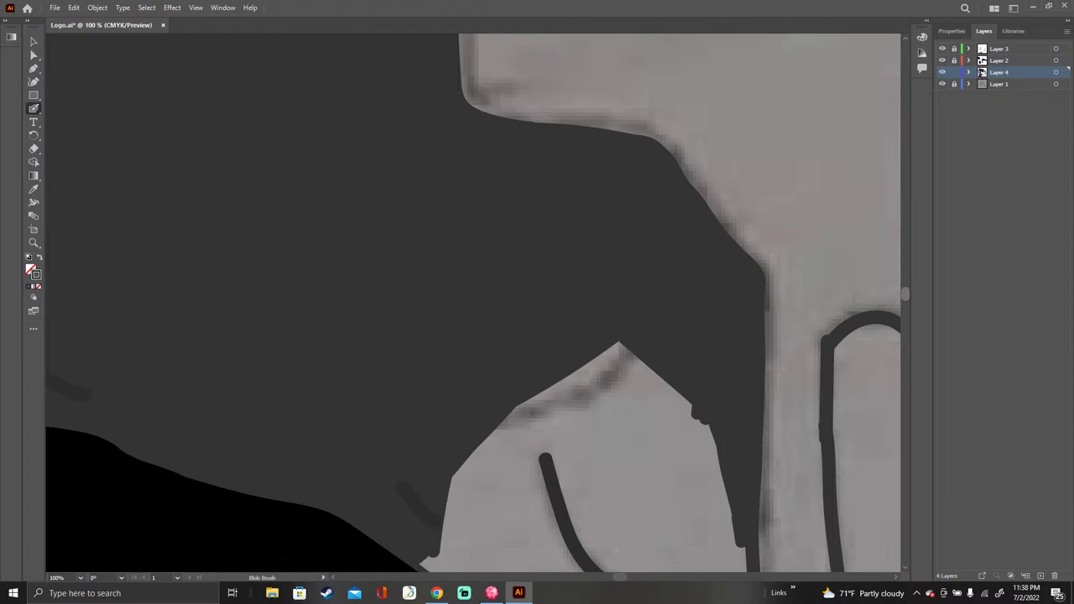
Step: Cover the last fold line under the fill's peak and extend the thickened vertical band down to the curved line's end
scroll(854, 299, down, 7)
scroll(738, 307, up, 3)
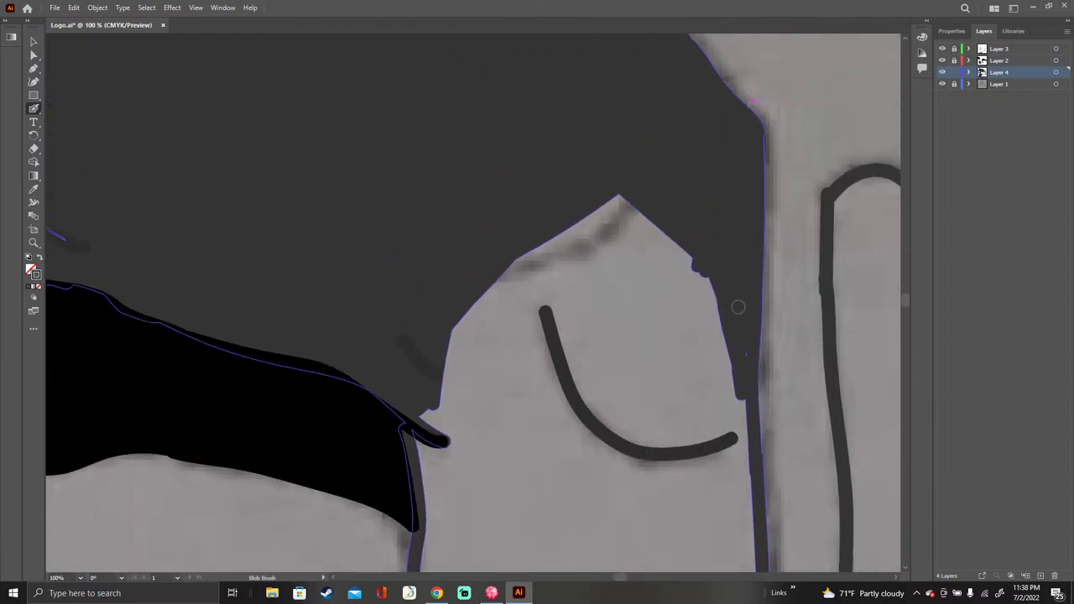
mouse_move(737, 394)
mouse_down()
mouse_move(741, 451)
mouse_move(712, 298)
mouse_move(695, 260)
mouse_move(707, 386)
mouse_move(676, 244)
mouse_move(584, 241)
mouse_move(527, 260)
mouse_move(627, 205)
mouse_move(592, 218)
mouse_up()
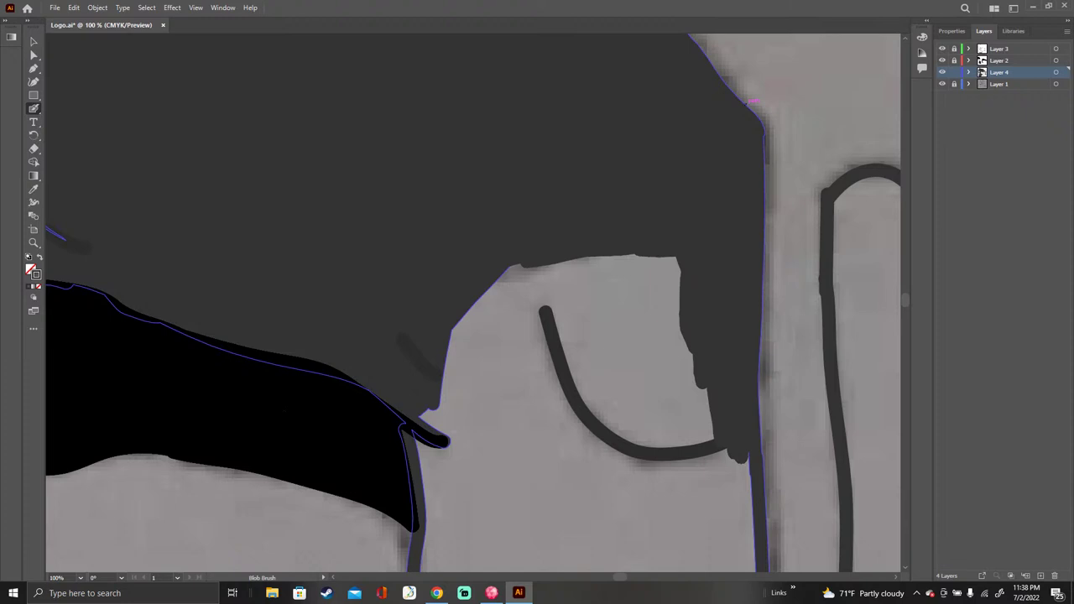
Step: Widen the fill beside the black shape's tip and lower its underside over the upper part of the long curved fold line
mouse_move(520, 267)
mouse_down()
mouse_move(466, 332)
mouse_move(438, 457)
mouse_move(417, 441)
mouse_up()
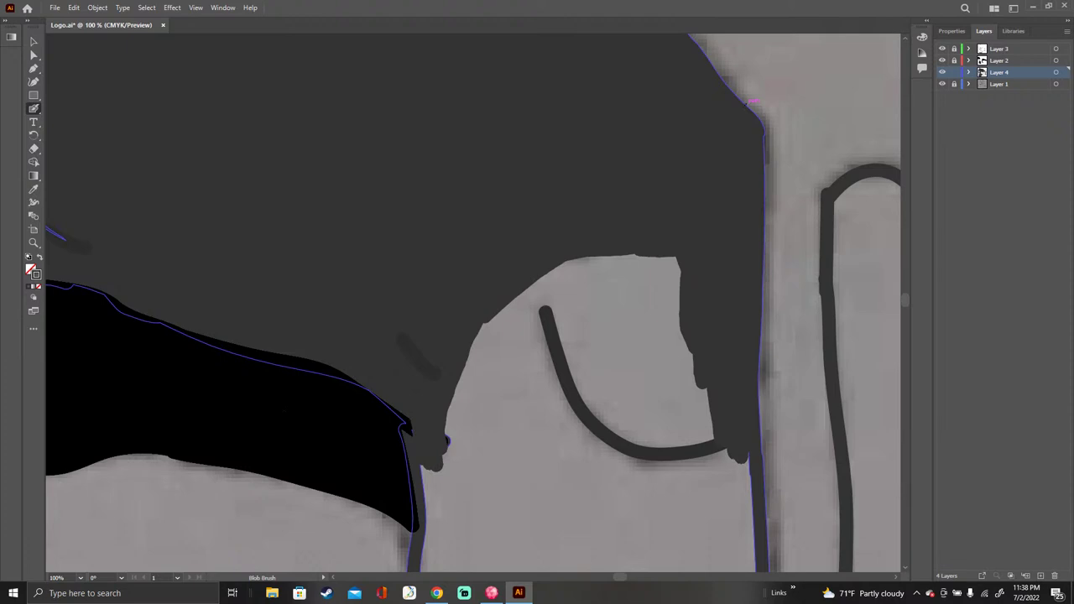
drag(579, 275, 644, 259)
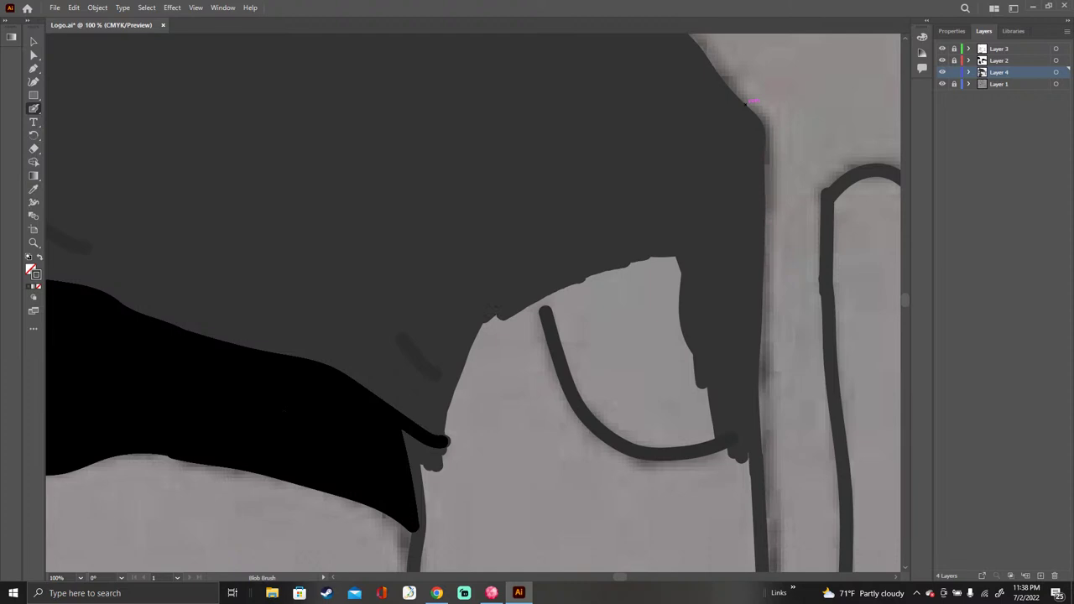
mouse_move(493, 311)
mouse_down()
mouse_move(670, 259)
mouse_move(480, 334)
mouse_move(671, 292)
mouse_move(672, 302)
mouse_move(473, 378)
mouse_move(458, 393)
mouse_move(672, 309)
mouse_move(557, 366)
mouse_move(671, 325)
mouse_move(463, 420)
mouse_move(654, 368)
mouse_move(493, 433)
mouse_move(683, 368)
mouse_move(506, 457)
mouse_up()
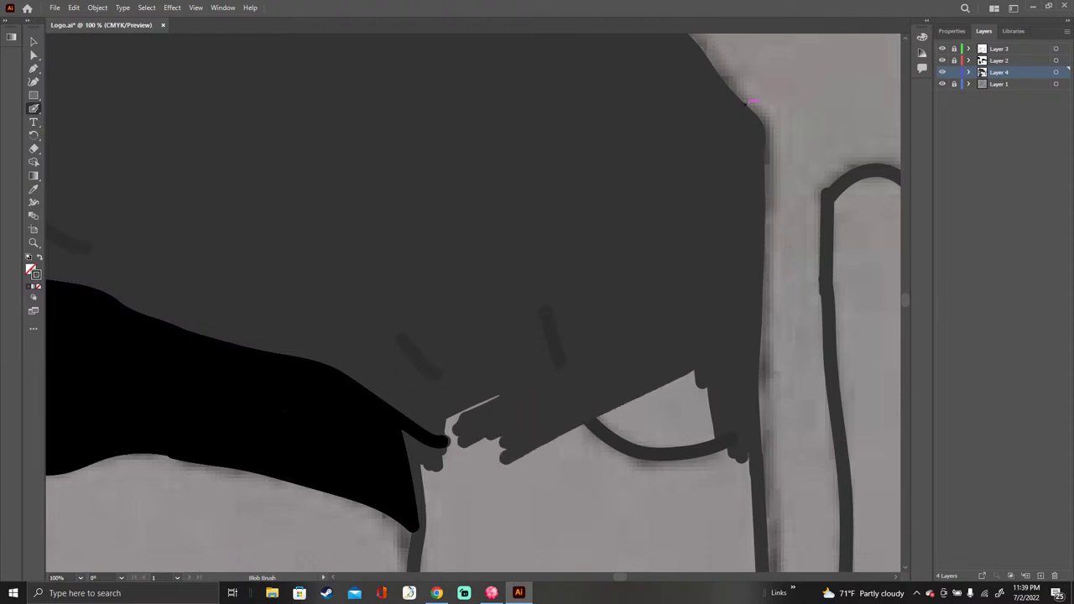
drag(683, 351, 681, 420)
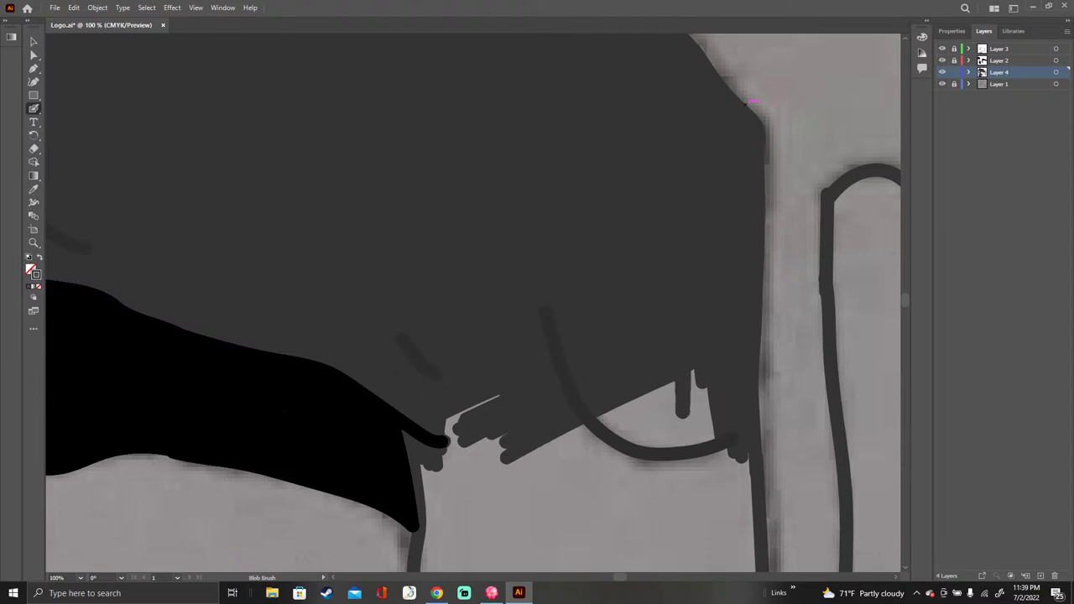
Step: Cover the rest of the curved fold line and even out the fill's underside just beneath it, from one side outline to the other
drag(703, 381, 709, 480)
mouse_move(736, 438)
mouse_down()
mouse_move(727, 502)
mouse_move(742, 527)
mouse_move(749, 504)
mouse_move(737, 532)
mouse_move(669, 388)
mouse_move(680, 459)
mouse_move(661, 396)
mouse_move(654, 460)
mouse_up()
mouse_move(639, 400)
mouse_down()
mouse_move(642, 467)
mouse_move(625, 465)
mouse_up()
mouse_move(605, 412)
mouse_down()
mouse_move(611, 463)
mouse_move(569, 443)
mouse_move(491, 449)
mouse_up()
mouse_move(453, 418)
mouse_down()
mouse_move(428, 494)
mouse_move(423, 470)
mouse_move(431, 517)
mouse_move(478, 463)
mouse_move(430, 537)
mouse_move(497, 463)
mouse_up()
drag(444, 522, 432, 547)
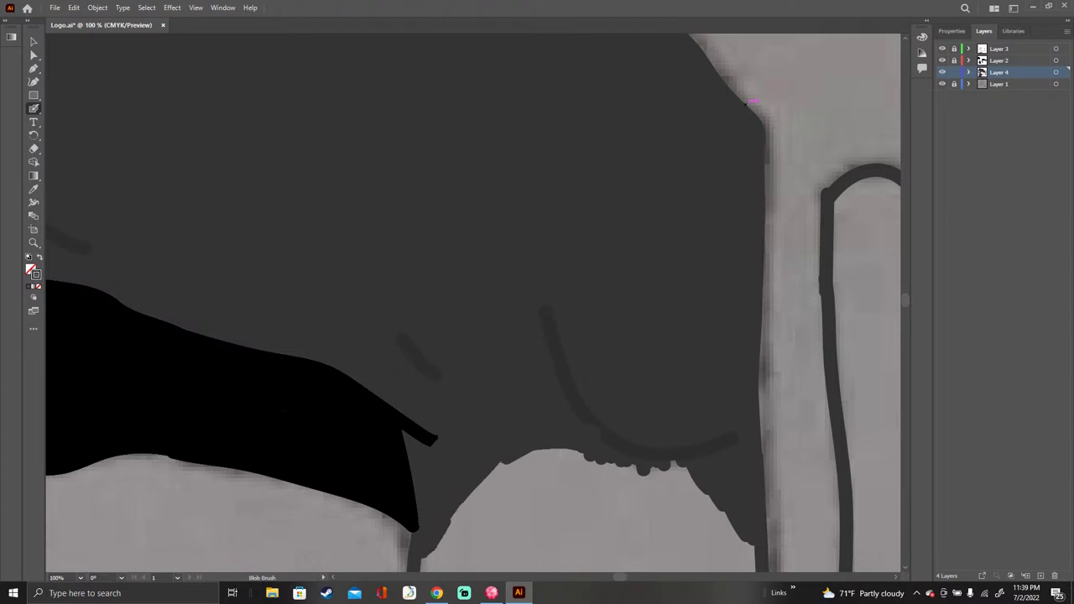
mouse_move(487, 469)
mouse_down()
mouse_move(593, 459)
mouse_move(537, 451)
mouse_move(658, 470)
mouse_move(584, 474)
mouse_move(688, 478)
mouse_up()
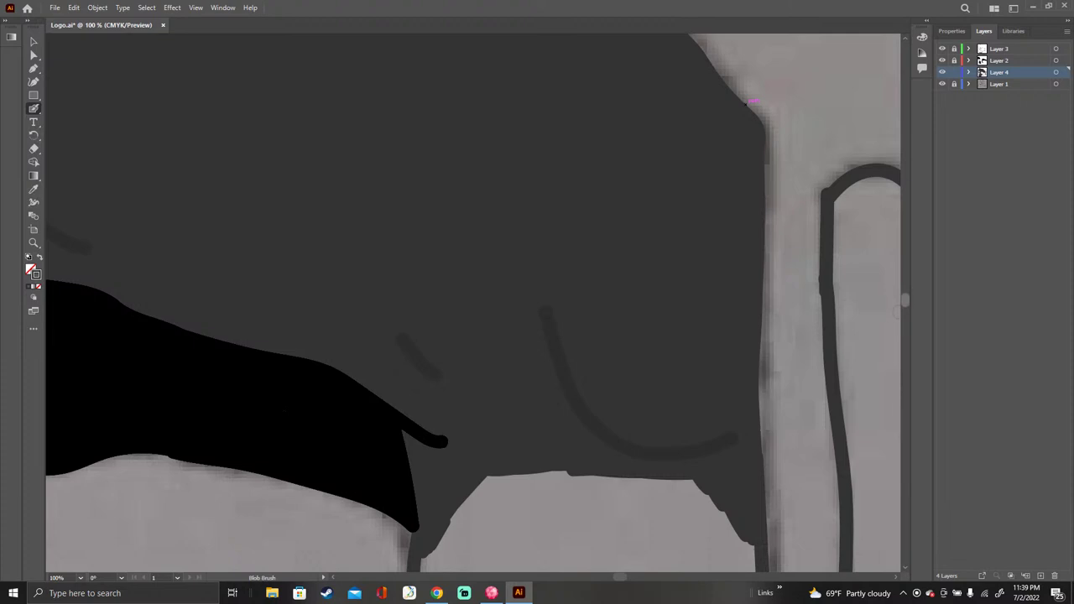
Step: Thicken the inner side of the right-hand outline and lower the fill to just above the branched fold line
scroll(752, 101, down, 8)
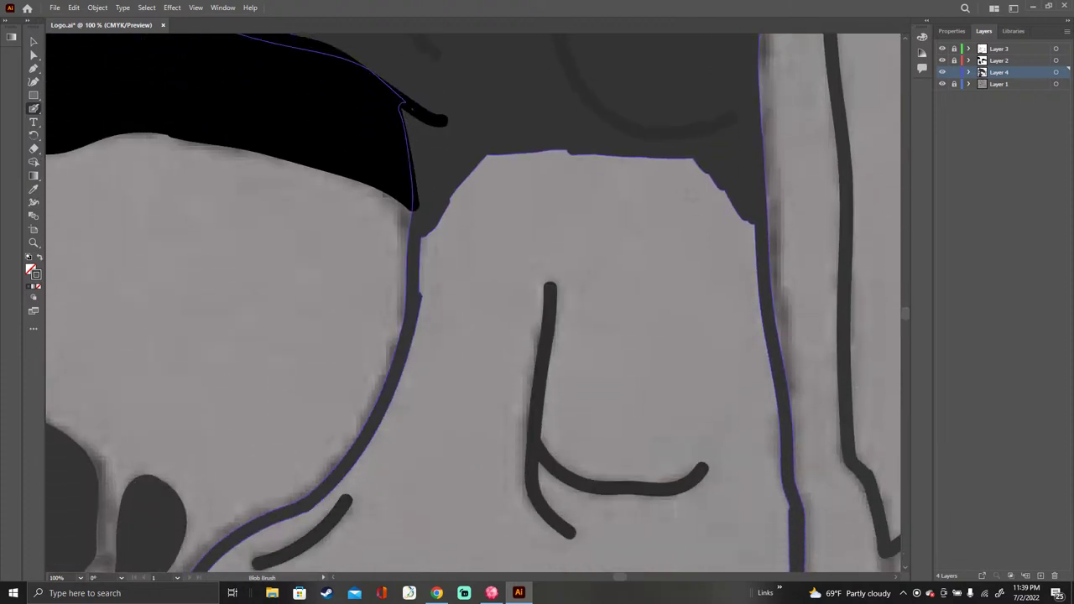
mouse_move(736, 209)
mouse_down()
mouse_move(754, 294)
mouse_move(738, 252)
mouse_up()
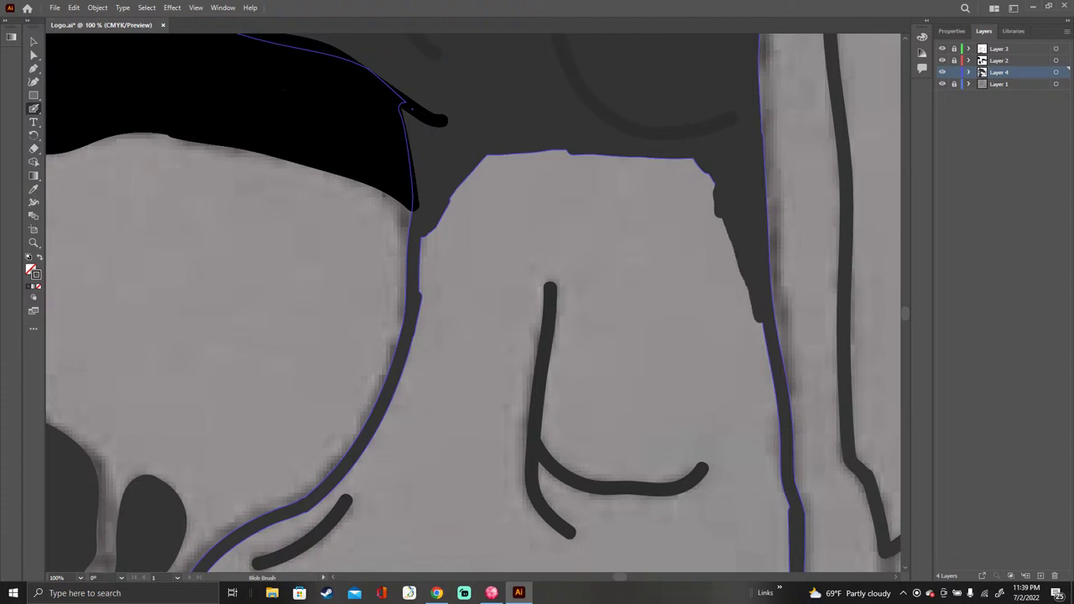
mouse_move(735, 296)
mouse_down()
mouse_move(777, 466)
mouse_move(716, 186)
mouse_move(743, 289)
mouse_up()
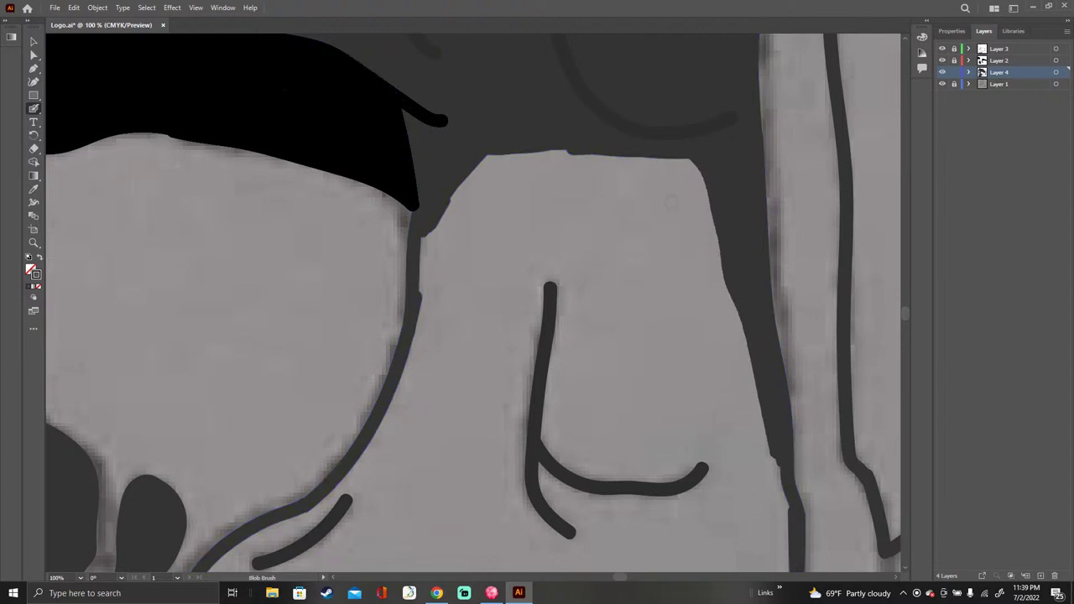
mouse_move(710, 178)
mouse_down()
mouse_move(620, 168)
mouse_move(512, 177)
mouse_move(564, 154)
mouse_move(480, 180)
mouse_move(503, 166)
mouse_move(490, 159)
mouse_move(487, 182)
mouse_up()
mouse_move(521, 188)
mouse_down()
mouse_move(444, 219)
mouse_move(425, 250)
mouse_move(555, 181)
mouse_move(638, 178)
mouse_move(461, 257)
mouse_move(683, 177)
mouse_move(586, 213)
mouse_move(703, 188)
mouse_up()
mouse_move(621, 210)
mouse_down()
mouse_move(697, 220)
mouse_move(638, 231)
mouse_move(709, 239)
mouse_move(663, 252)
mouse_move(713, 267)
mouse_move(684, 281)
mouse_move(723, 292)
mouse_move(692, 289)
mouse_move(598, 229)
mouse_move(646, 256)
mouse_move(545, 242)
mouse_move(491, 252)
mouse_move(428, 290)
mouse_move(447, 258)
mouse_move(428, 276)
mouse_up()
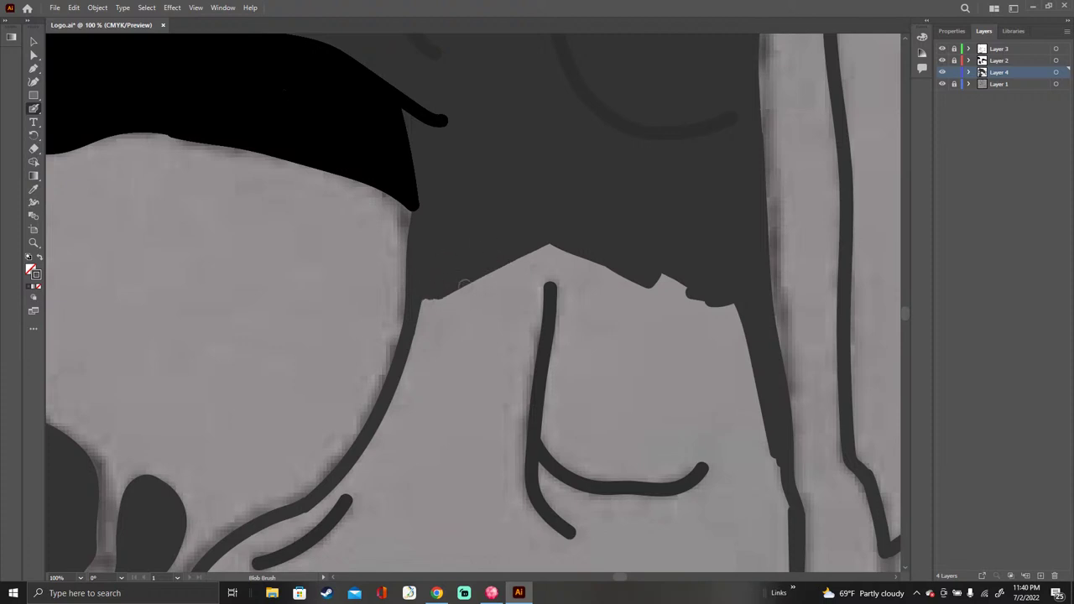
Step: Paint over the branched fold line down to its curved branch and fill the space across to the right-hand outline
mouse_move(463, 285)
mouse_down()
mouse_move(537, 271)
mouse_move(604, 276)
mouse_move(529, 302)
mouse_move(512, 332)
mouse_move(680, 286)
mouse_move(524, 352)
mouse_move(600, 334)
mouse_move(520, 372)
mouse_move(530, 399)
mouse_move(554, 395)
mouse_move(497, 412)
mouse_up()
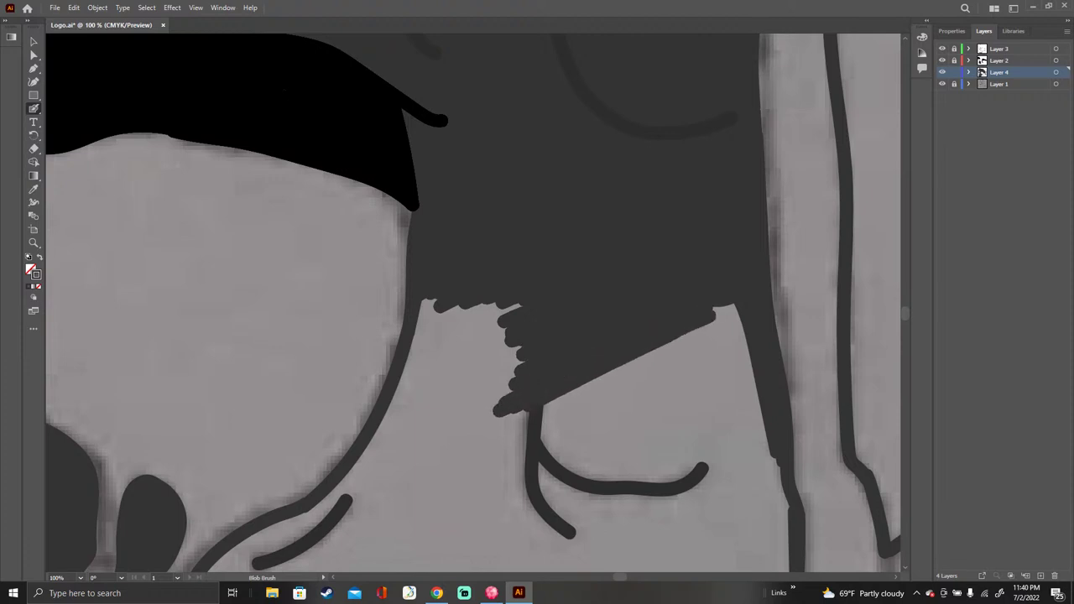
drag(506, 309, 521, 354)
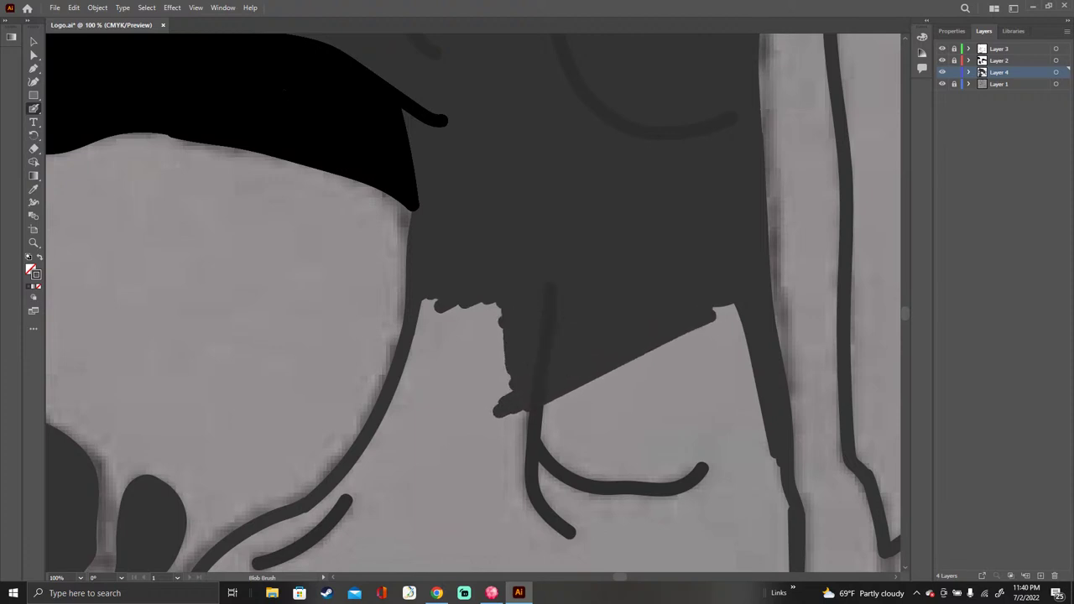
mouse_move(507, 310)
mouse_down()
mouse_move(488, 407)
mouse_move(466, 411)
mouse_move(423, 331)
mouse_move(415, 339)
mouse_move(394, 454)
mouse_move(419, 395)
mouse_move(445, 436)
mouse_move(488, 453)
mouse_move(523, 446)
mouse_move(522, 477)
mouse_move(552, 415)
mouse_move(563, 445)
mouse_move(586, 394)
mouse_move(590, 465)
mouse_move(616, 376)
mouse_up()
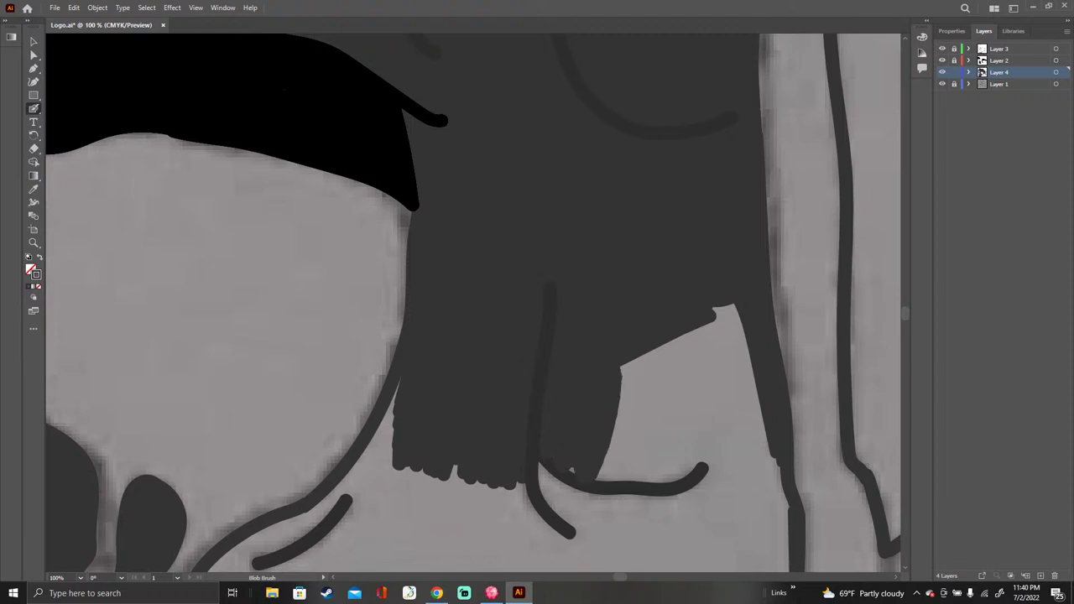
mouse_move(604, 475)
mouse_down()
mouse_move(671, 478)
mouse_move(715, 453)
mouse_move(748, 395)
mouse_move(728, 310)
mouse_move(717, 378)
mouse_move(646, 461)
mouse_move(621, 361)
mouse_move(643, 463)
mouse_up()
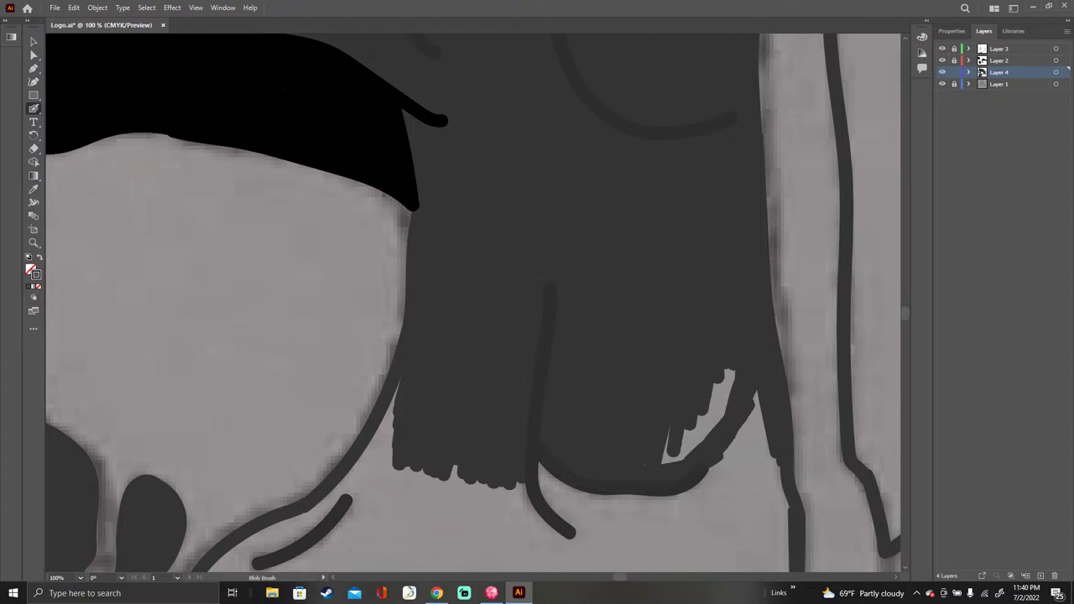
mouse_move(665, 462)
mouse_down()
mouse_move(721, 419)
mouse_move(712, 431)
mouse_move(536, 330)
mouse_move(531, 356)
mouse_move(555, 346)
mouse_move(735, 374)
mouse_move(772, 438)
mouse_move(748, 399)
mouse_move(785, 512)
mouse_move(743, 441)
mouse_move(765, 521)
mouse_up()
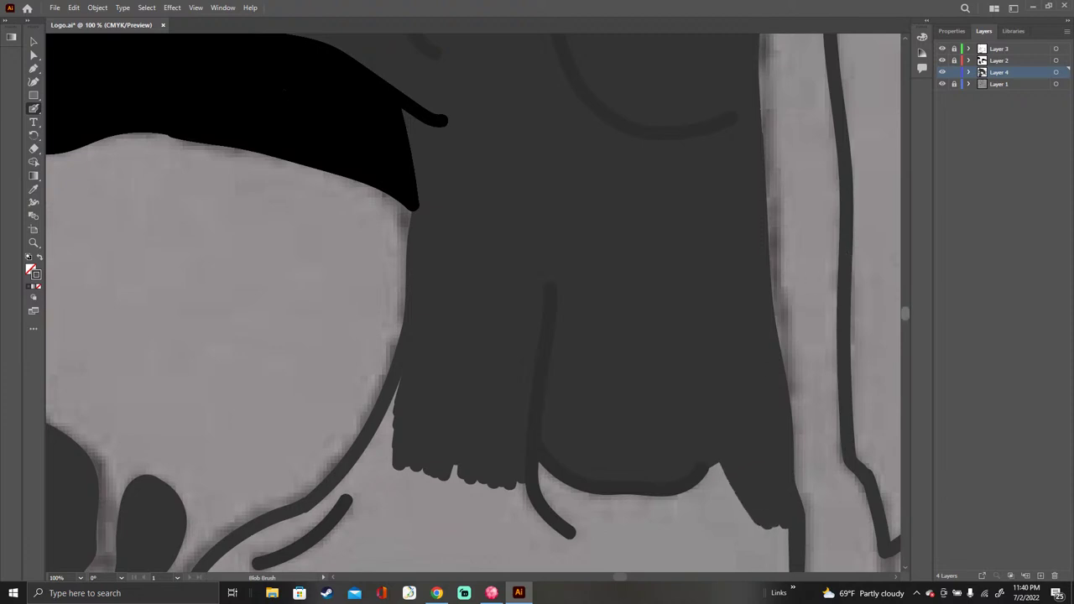
Step: Thicken the inside of the lower-left outline up to the fill, and paint a strip from the fill towards the bottom outline
scroll(474, 302, down, 5)
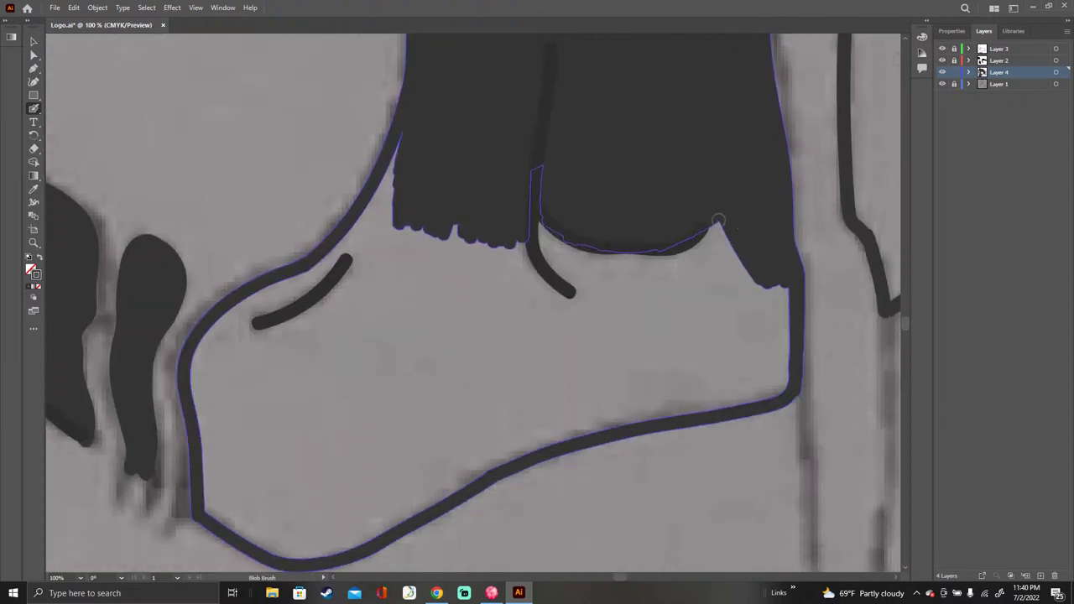
drag(719, 220, 663, 407)
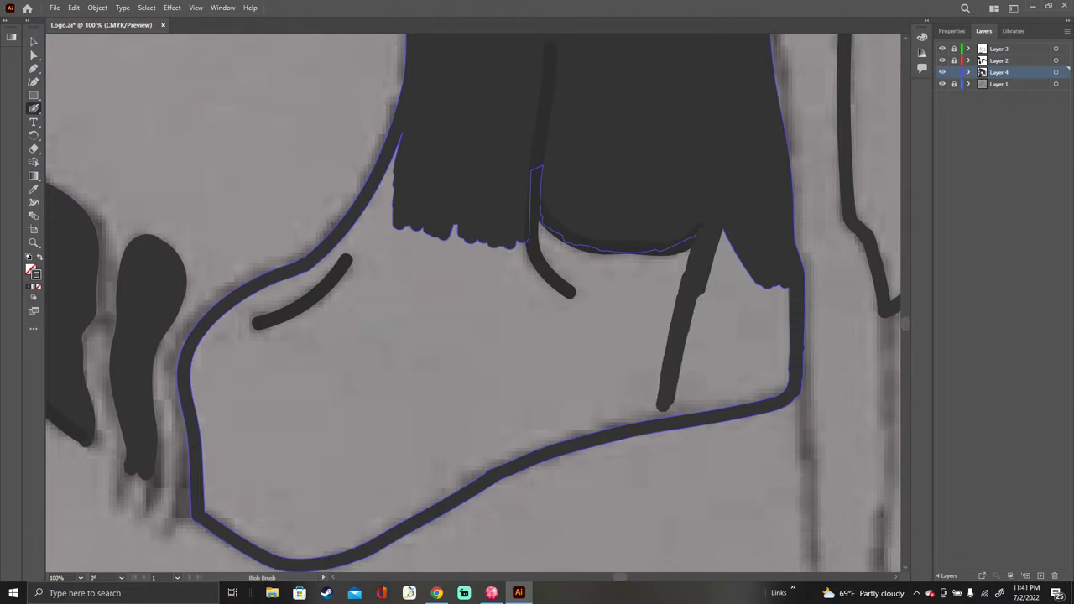
mouse_move(324, 285)
mouse_down()
mouse_move(244, 307)
mouse_move(257, 324)
mouse_move(210, 342)
mouse_move(195, 366)
mouse_move(210, 512)
mouse_move(263, 545)
mouse_move(314, 554)
mouse_move(418, 488)
mouse_up()
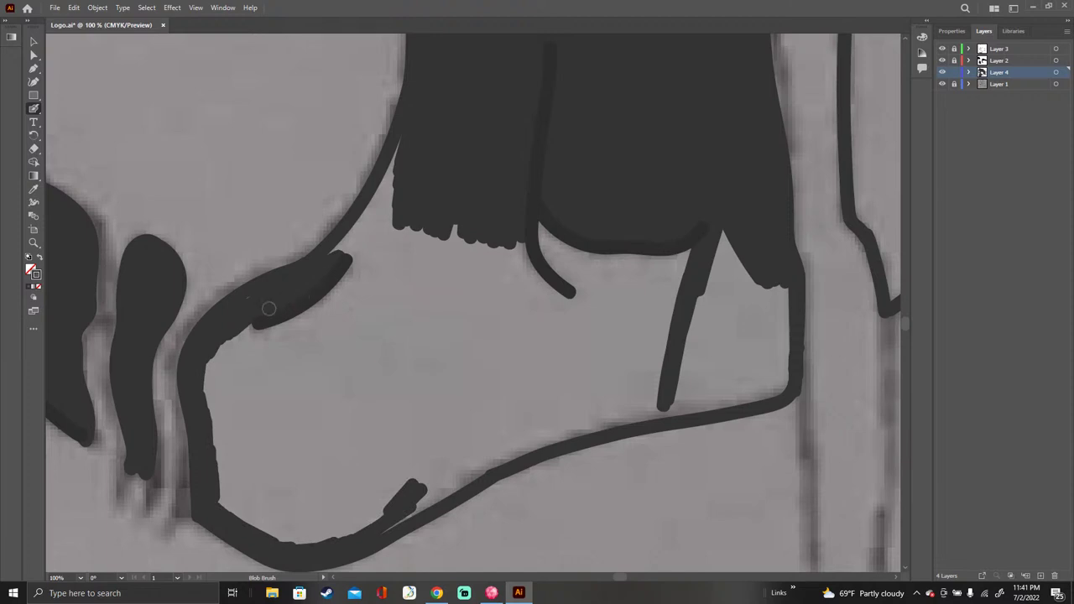
mouse_move(269, 309)
mouse_down()
mouse_move(271, 289)
mouse_move(344, 244)
mouse_move(373, 206)
mouse_move(396, 144)
mouse_up()
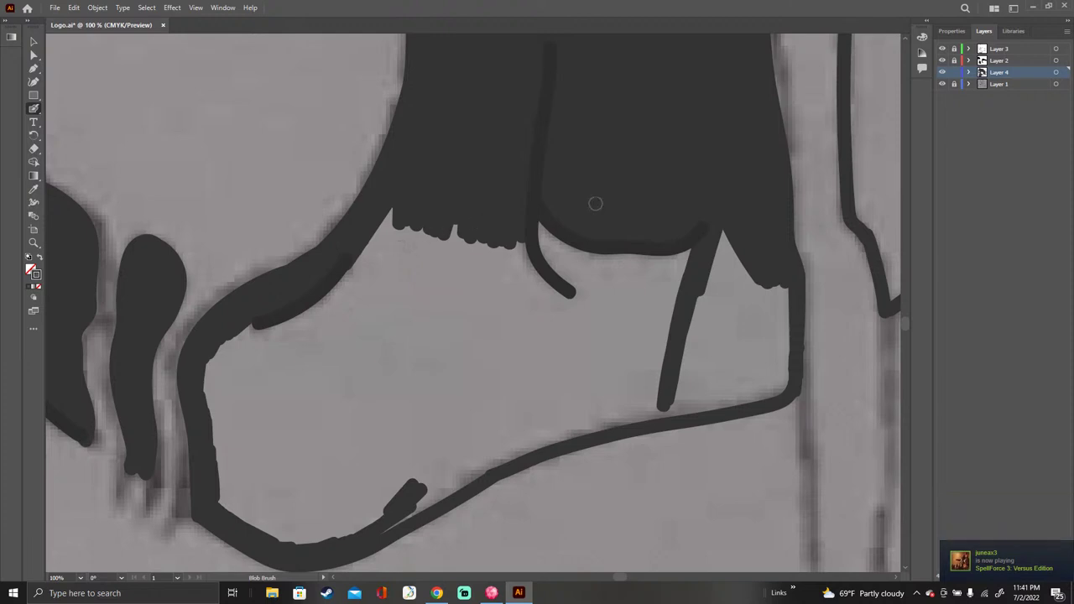
Step: Cover the lower end of the branched fold line and paint the shape's lower-right corner solid
mouse_move(567, 239)
mouse_down()
mouse_move(529, 264)
mouse_move(512, 252)
mouse_move(558, 256)
mouse_move(566, 294)
mouse_move(600, 319)
mouse_move(621, 277)
mouse_up()
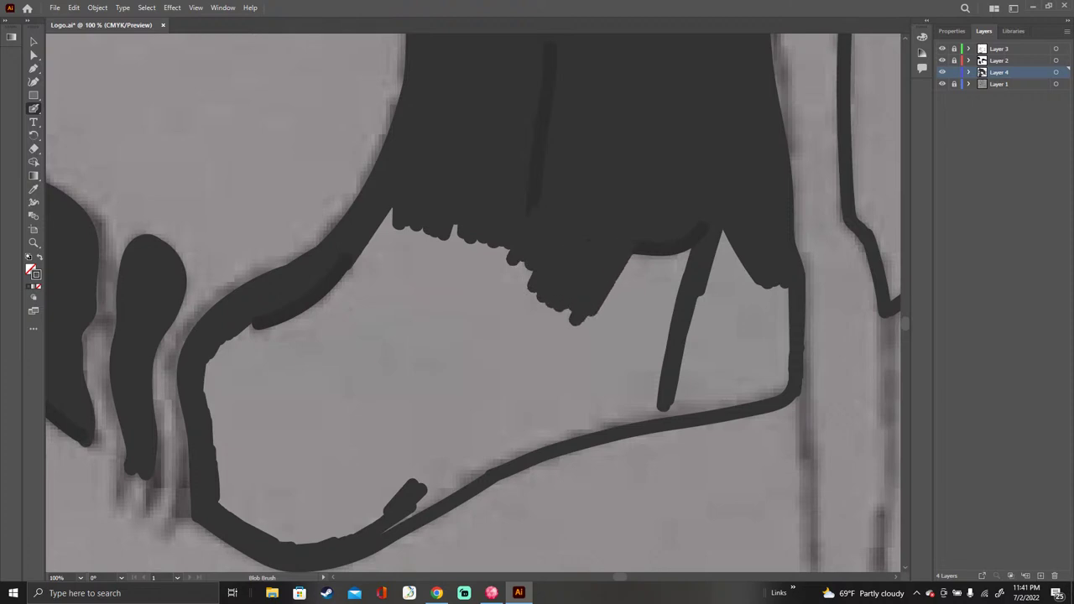
mouse_move(587, 314)
mouse_down()
mouse_move(675, 256)
mouse_move(696, 255)
mouse_up()
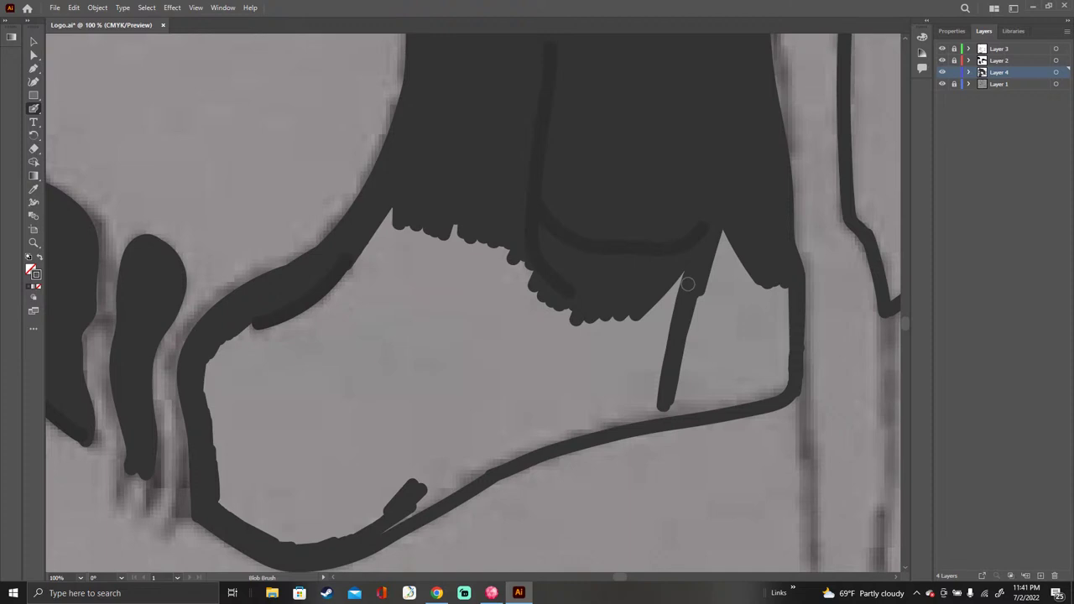
mouse_move(441, 229)
mouse_down()
mouse_move(391, 214)
mouse_move(483, 241)
mouse_move(613, 329)
mouse_move(678, 300)
mouse_move(712, 257)
mouse_move(720, 267)
mouse_move(738, 261)
mouse_move(730, 245)
mouse_move(753, 281)
mouse_move(782, 285)
mouse_move(776, 304)
mouse_move(789, 304)
mouse_move(772, 333)
mouse_move(791, 354)
mouse_move(784, 388)
mouse_move(652, 413)
mouse_up()
drag(760, 390, 775, 348)
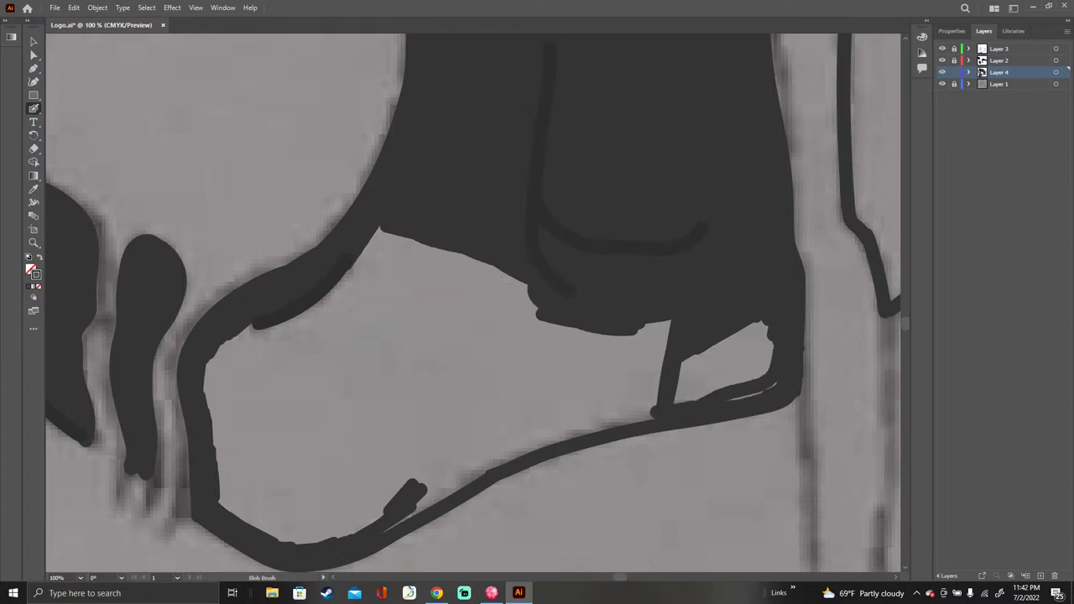
mouse_move(686, 401)
mouse_down()
mouse_move(768, 349)
mouse_move(759, 376)
mouse_move(714, 382)
mouse_move(758, 333)
mouse_move(696, 381)
mouse_move(684, 364)
mouse_move(685, 398)
mouse_up()
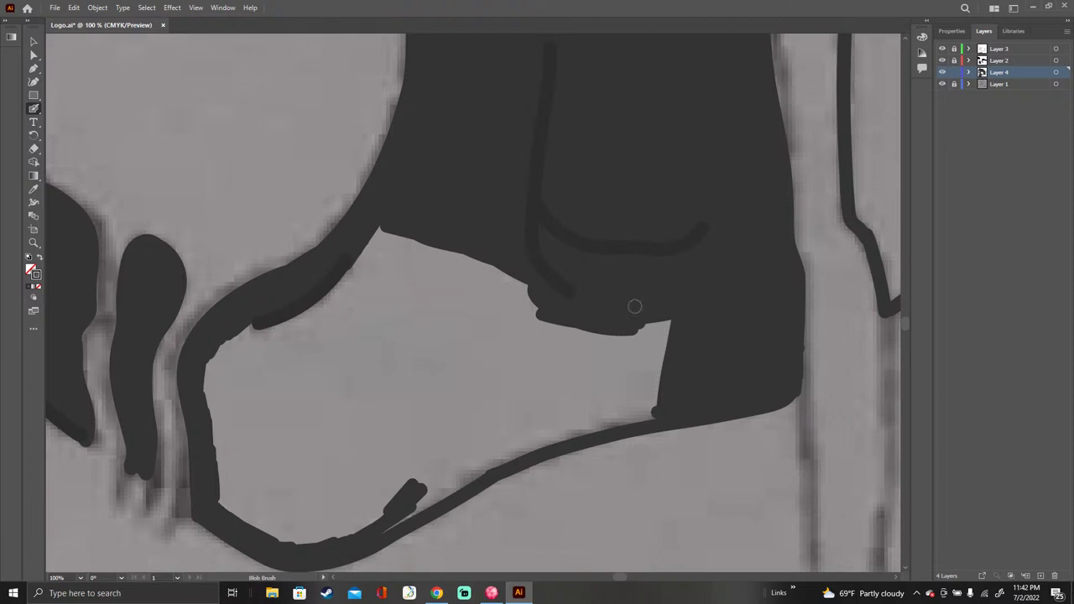
Step: Taper the corner fill along the bottom outline, paint a diagonal band to the lower-left corner, and thicken the left edge
mouse_move(655, 324)
mouse_down()
mouse_move(648, 404)
mouse_move(609, 427)
mouse_move(619, 407)
mouse_move(636, 405)
mouse_move(621, 416)
mouse_up()
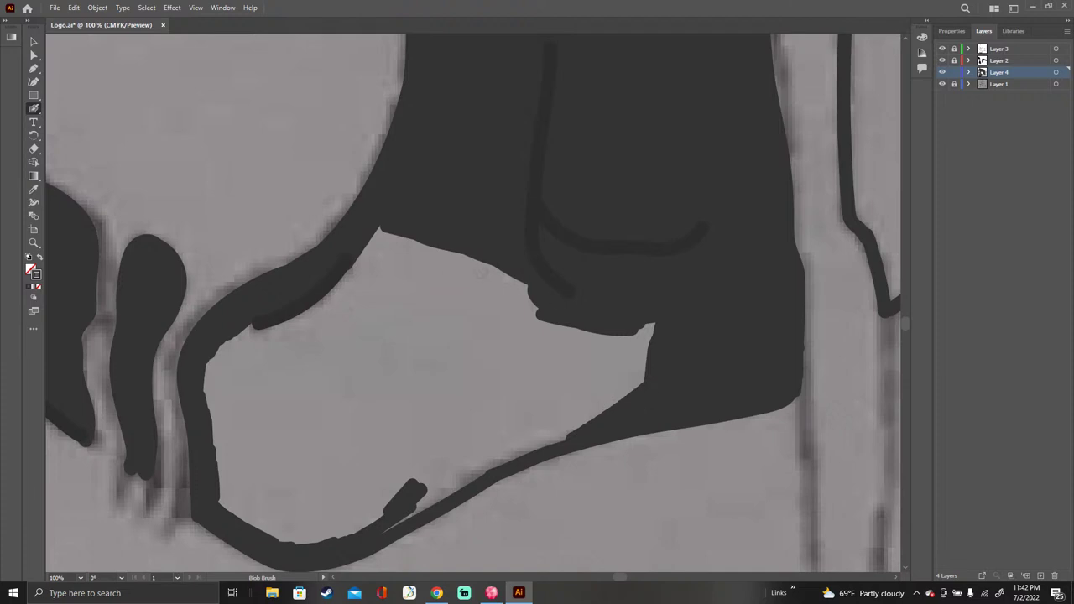
mouse_move(515, 277)
mouse_down()
mouse_move(483, 318)
mouse_move(319, 420)
mouse_move(250, 488)
mouse_move(243, 510)
mouse_move(223, 485)
mouse_move(219, 500)
mouse_move(213, 365)
mouse_move(226, 344)
mouse_move(246, 331)
mouse_move(235, 480)
mouse_up()
drag(250, 393, 237, 482)
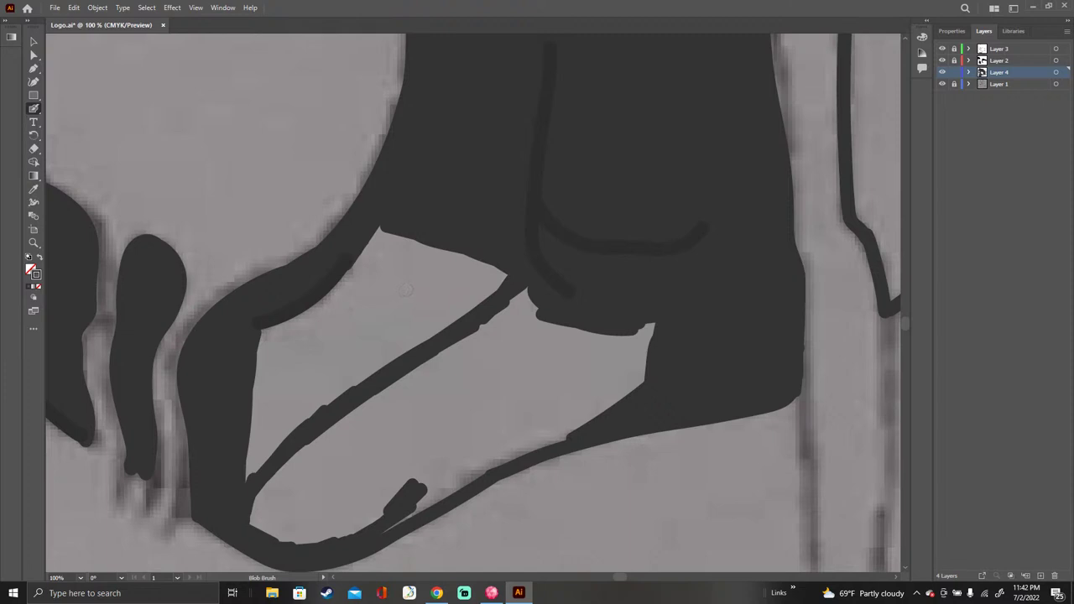
Step: Fill the space between the diagonal band and the upper-left outline solid, covering the short fold line's surroundings
mouse_move(420, 283)
mouse_down()
mouse_move(310, 361)
mouse_move(453, 256)
mouse_move(328, 354)
mouse_move(436, 250)
mouse_move(310, 327)
mouse_move(412, 242)
mouse_move(336, 289)
mouse_move(390, 245)
mouse_move(373, 231)
mouse_up()
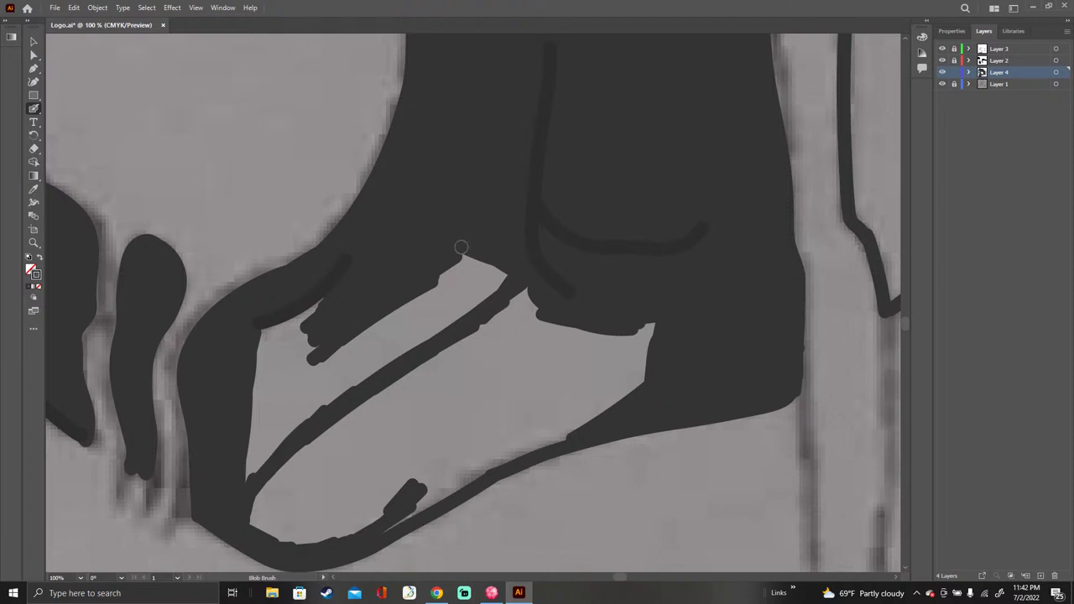
mouse_move(459, 257)
mouse_down()
mouse_move(424, 295)
mouse_move(474, 270)
mouse_move(495, 275)
mouse_move(380, 368)
mouse_move(432, 312)
mouse_up()
mouse_move(380, 365)
mouse_down()
mouse_move(292, 426)
mouse_move(392, 326)
mouse_move(310, 391)
mouse_up()
mouse_move(388, 321)
mouse_down()
mouse_move(299, 388)
mouse_move(286, 344)
mouse_move(260, 329)
mouse_up()
mouse_move(315, 307)
mouse_down()
mouse_move(267, 347)
mouse_move(271, 331)
mouse_up()
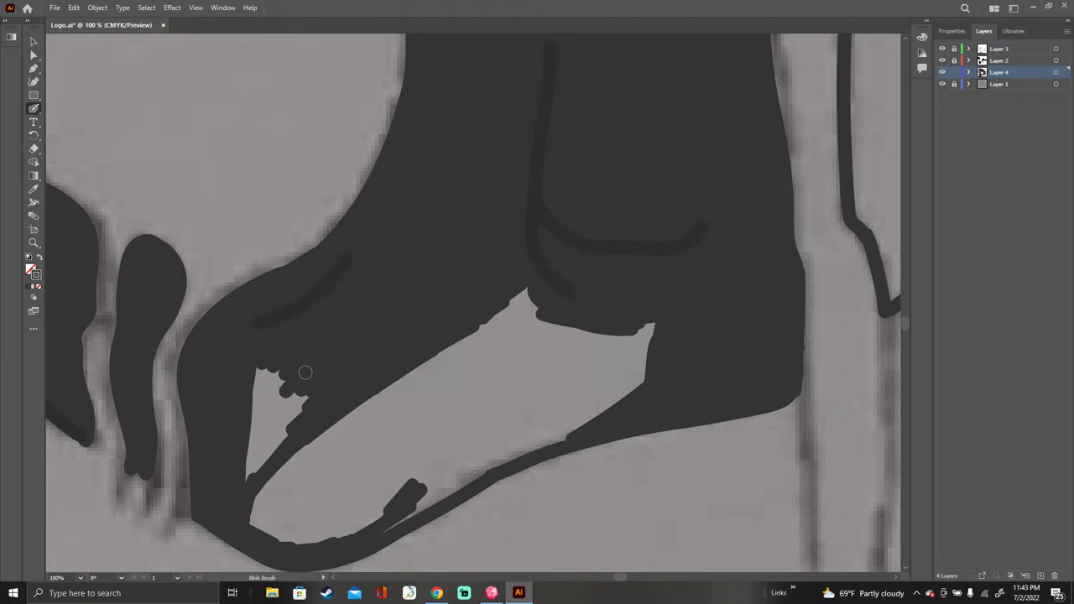
mouse_move(295, 357)
mouse_down()
mouse_move(277, 376)
mouse_move(305, 397)
mouse_move(261, 378)
mouse_move(285, 415)
mouse_move(253, 469)
mouse_move(260, 399)
mouse_move(272, 427)
mouse_up()
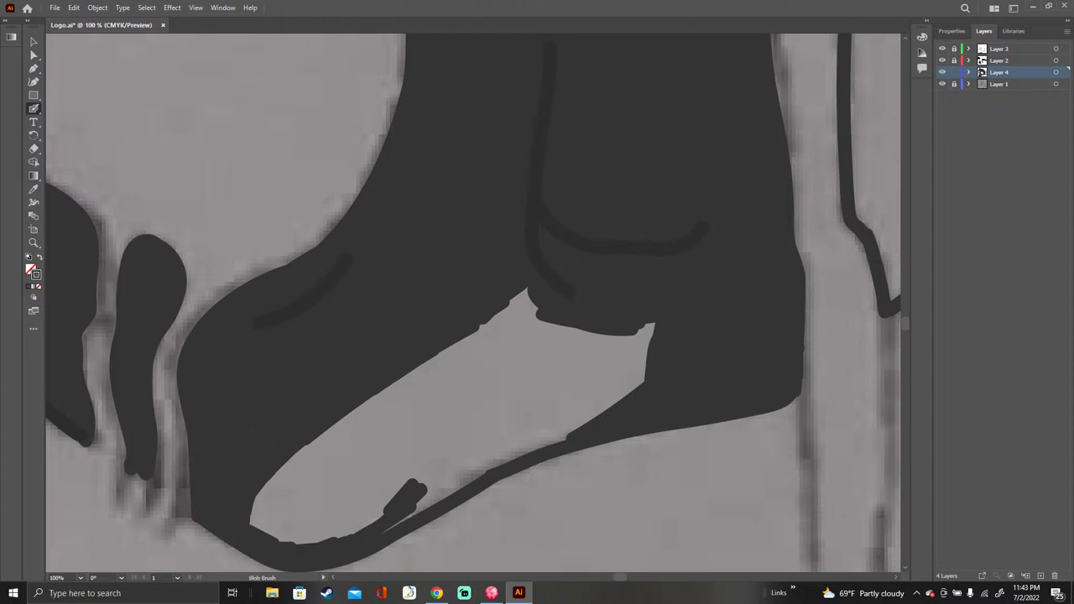
Step: Narrow the remaining gap by lowering the fill above it, closing its right end and thickening the bottom outline
mouse_move(494, 291)
mouse_down()
mouse_move(601, 386)
mouse_move(627, 389)
mouse_move(579, 348)
mouse_move(637, 331)
mouse_up()
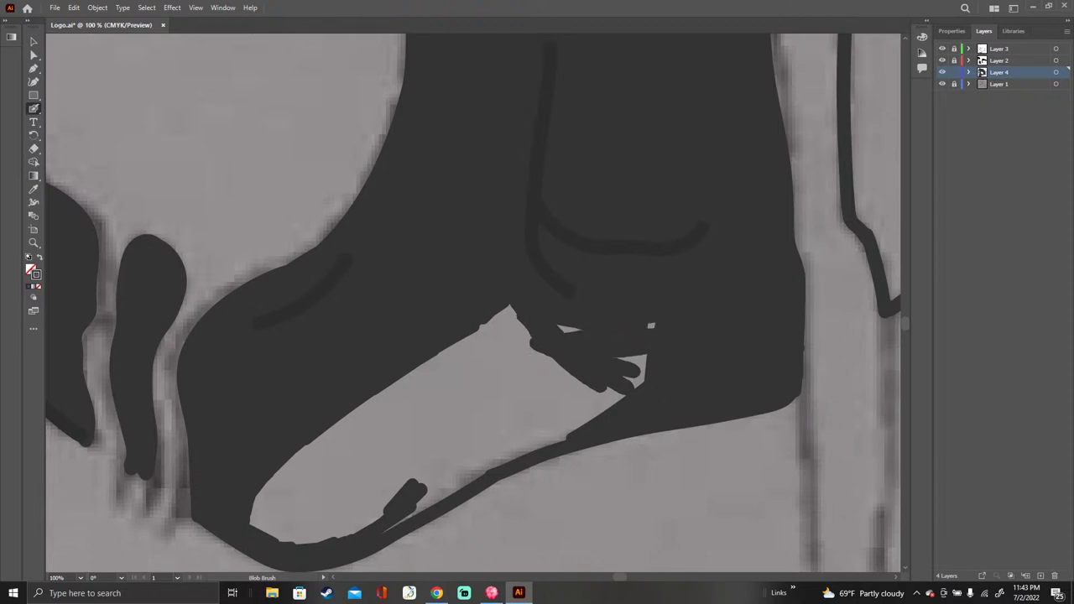
mouse_move(526, 334)
mouse_down()
mouse_move(438, 378)
mouse_move(520, 335)
mouse_move(514, 322)
mouse_move(483, 324)
mouse_up()
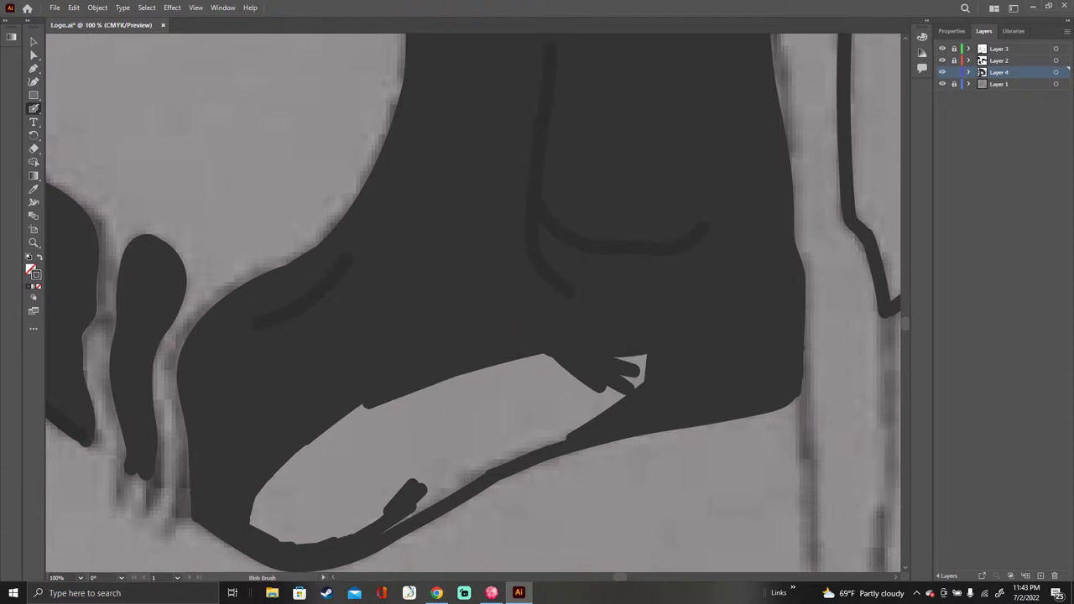
mouse_move(636, 371)
mouse_down()
mouse_move(601, 404)
mouse_move(616, 360)
mouse_move(580, 418)
mouse_move(397, 519)
mouse_up()
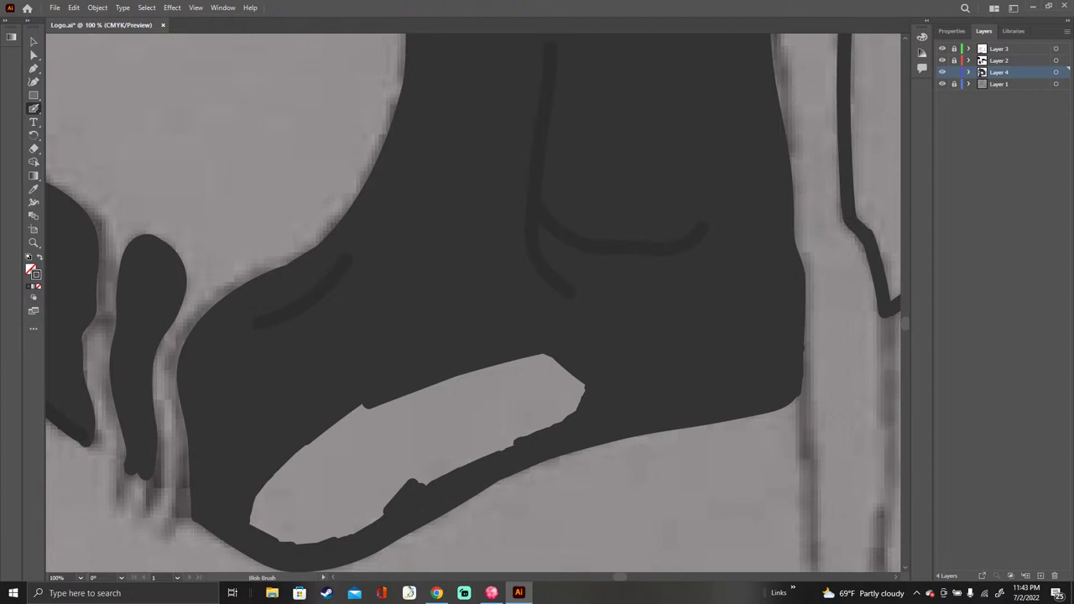
Step: Fill the remaining gap above the bottom outline, from its lower-left end through to its right end, making the shape solid
mouse_move(410, 488)
mouse_down()
mouse_move(382, 403)
mouse_move(324, 434)
mouse_move(317, 491)
mouse_move(393, 470)
mouse_move(333, 448)
mouse_move(386, 461)
mouse_move(346, 480)
mouse_move(342, 438)
mouse_move(357, 463)
mouse_move(370, 434)
mouse_move(375, 453)
mouse_up()
click(333, 499)
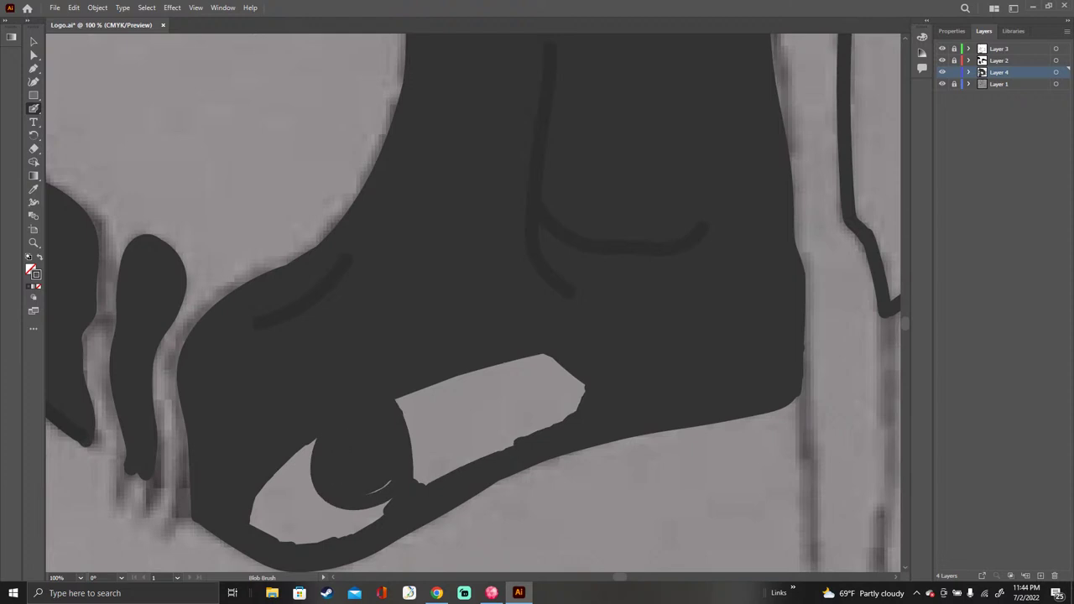
mouse_move(323, 440)
mouse_down()
mouse_move(261, 512)
mouse_move(258, 527)
mouse_move(273, 534)
mouse_move(277, 501)
mouse_move(285, 525)
mouse_move(292, 491)
mouse_move(300, 531)
mouse_up()
mouse_move(307, 477)
mouse_down()
mouse_move(316, 519)
mouse_move(324, 504)
mouse_move(378, 516)
mouse_move(327, 522)
mouse_move(353, 513)
mouse_move(334, 515)
mouse_up()
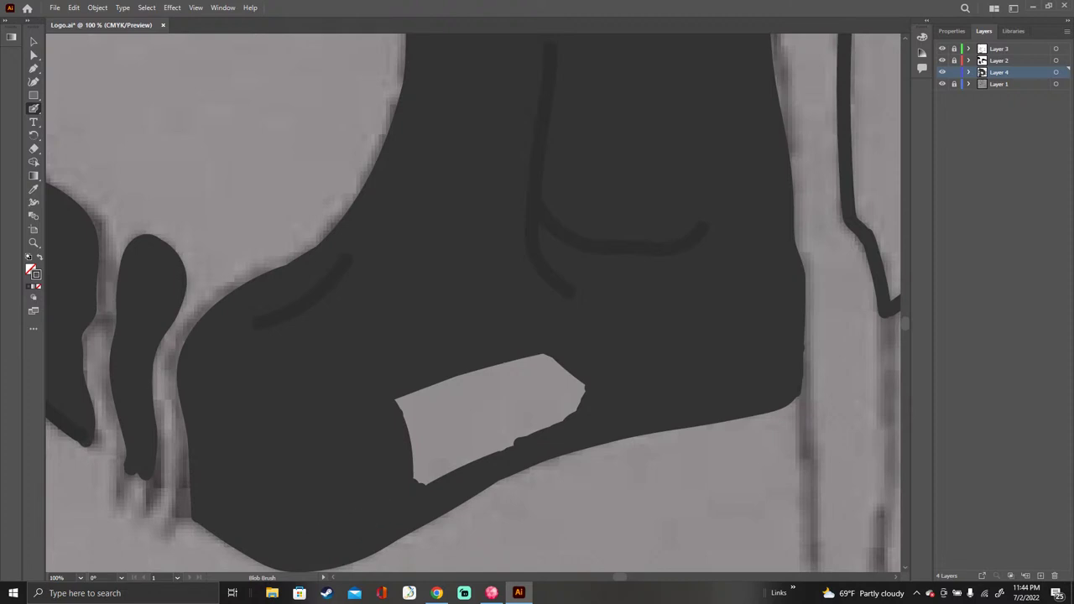
mouse_move(396, 408)
mouse_down()
mouse_move(426, 483)
mouse_move(453, 458)
mouse_move(577, 406)
mouse_move(517, 418)
mouse_up()
mouse_move(567, 384)
mouse_down()
mouse_move(428, 455)
mouse_move(562, 373)
mouse_move(470, 413)
mouse_move(555, 358)
mouse_move(485, 381)
mouse_move(527, 359)
mouse_move(474, 366)
mouse_move(444, 385)
mouse_move(458, 380)
mouse_move(432, 406)
mouse_move(432, 432)
mouse_up()
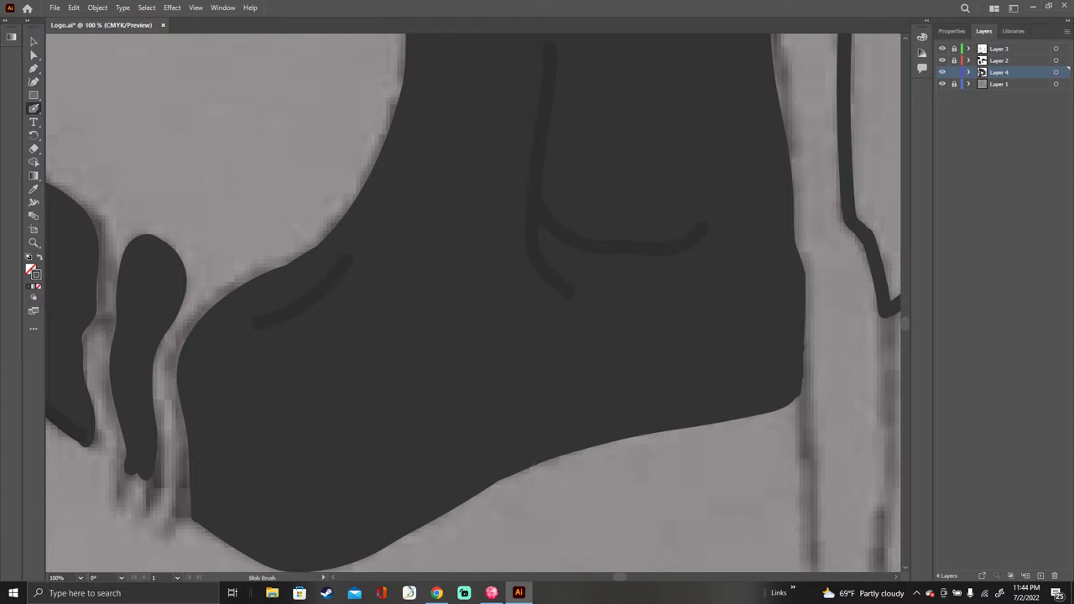
Step: Fill the narrow prong at the lower end of the long outlined strip beside the large dark shape solid, down to its tip
drag(620, 577, 641, 576)
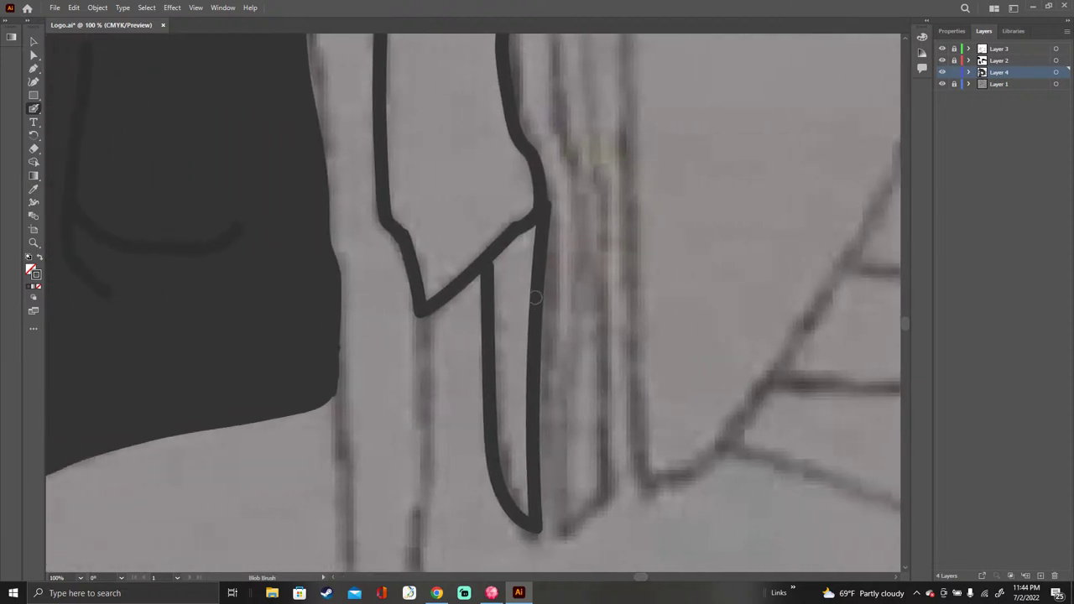
mouse_move(506, 224)
mouse_down()
mouse_move(512, 268)
mouse_move(526, 212)
mouse_move(532, 248)
mouse_move(516, 390)
mouse_move(516, 311)
mouse_move(510, 377)
mouse_move(497, 255)
mouse_up()
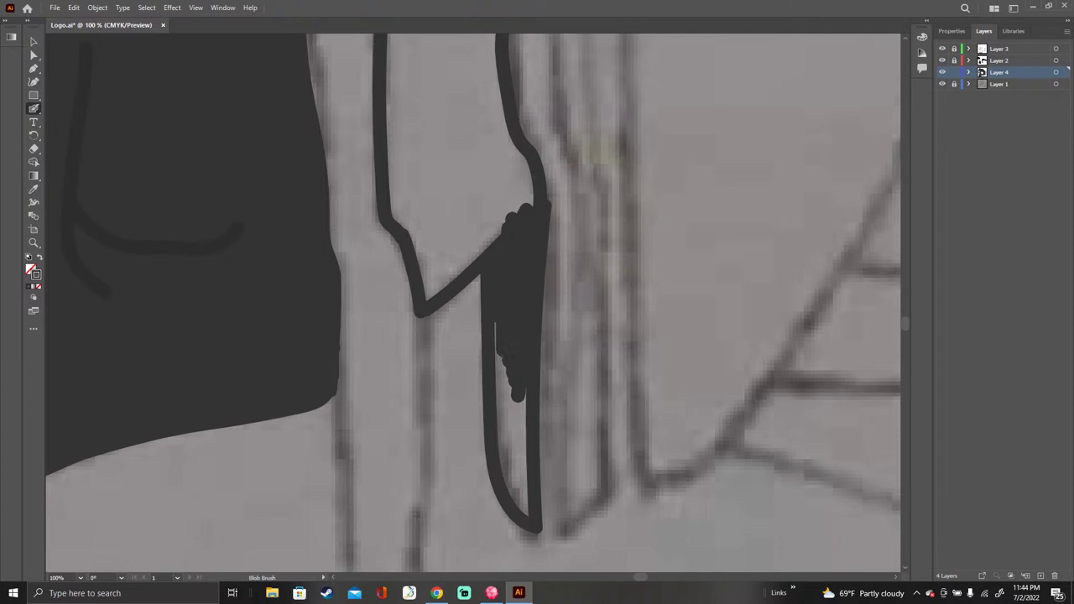
mouse_move(501, 324)
mouse_down()
mouse_move(506, 474)
mouse_move(523, 515)
mouse_move(511, 388)
mouse_move(524, 465)
mouse_up()
drag(519, 395, 524, 450)
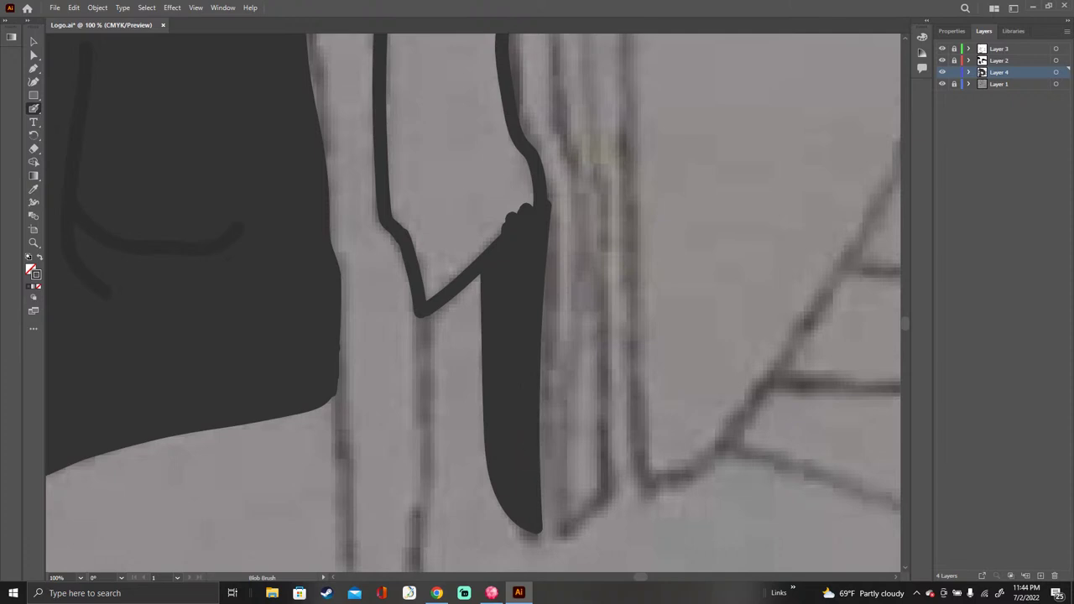
Step: Fill the V-shaped corner above the prong, building the dark area up between the strip's two side outlines
drag(527, 205, 527, 170)
mouse_move(508, 216)
mouse_down()
mouse_move(469, 237)
mouse_move(426, 294)
mouse_move(393, 216)
mouse_move(392, 166)
mouse_move(447, 255)
mouse_move(435, 261)
mouse_move(409, 218)
mouse_up()
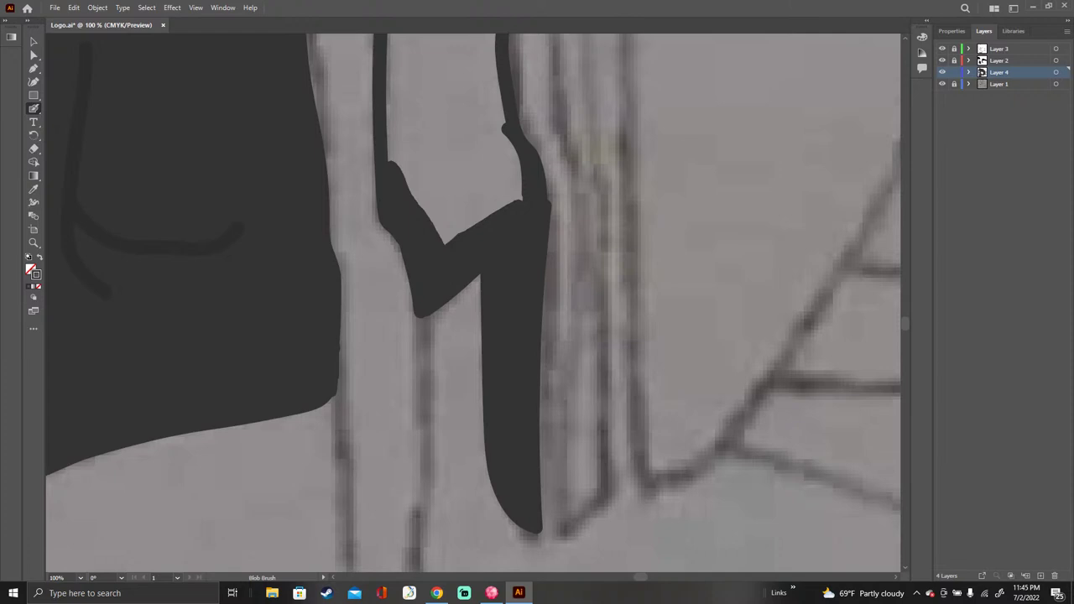
mouse_move(498, 212)
mouse_down()
mouse_move(508, 198)
mouse_move(438, 228)
mouse_up()
drag(514, 188, 447, 220)
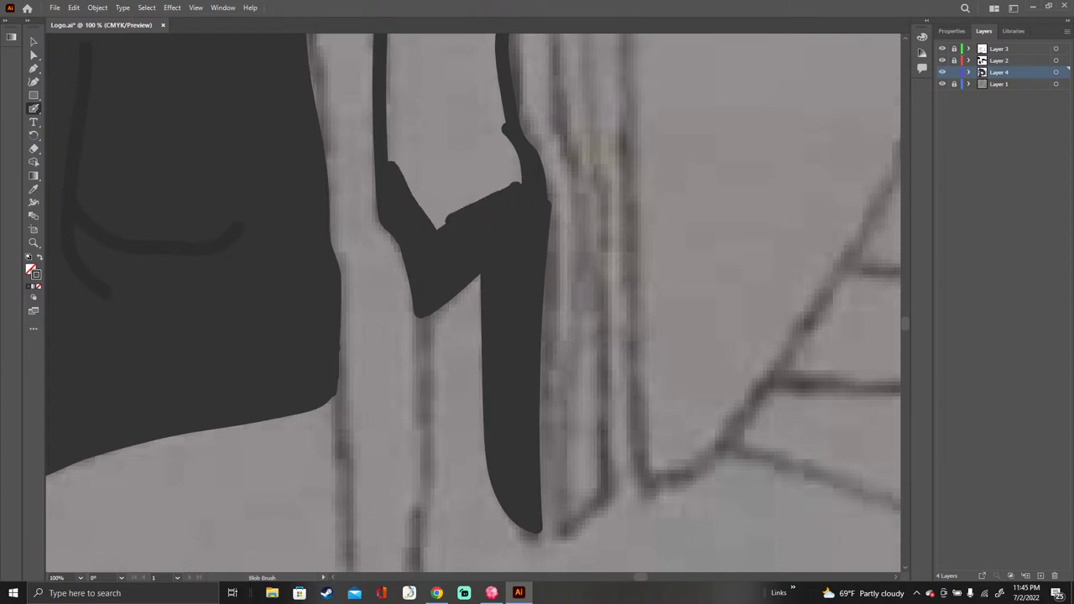
mouse_move(515, 182)
mouse_down()
mouse_move(503, 134)
mouse_move(515, 165)
mouse_move(501, 188)
mouse_move(436, 223)
mouse_move(480, 188)
mouse_move(436, 210)
mouse_move(498, 174)
mouse_move(428, 207)
mouse_move(500, 168)
mouse_move(419, 201)
mouse_up()
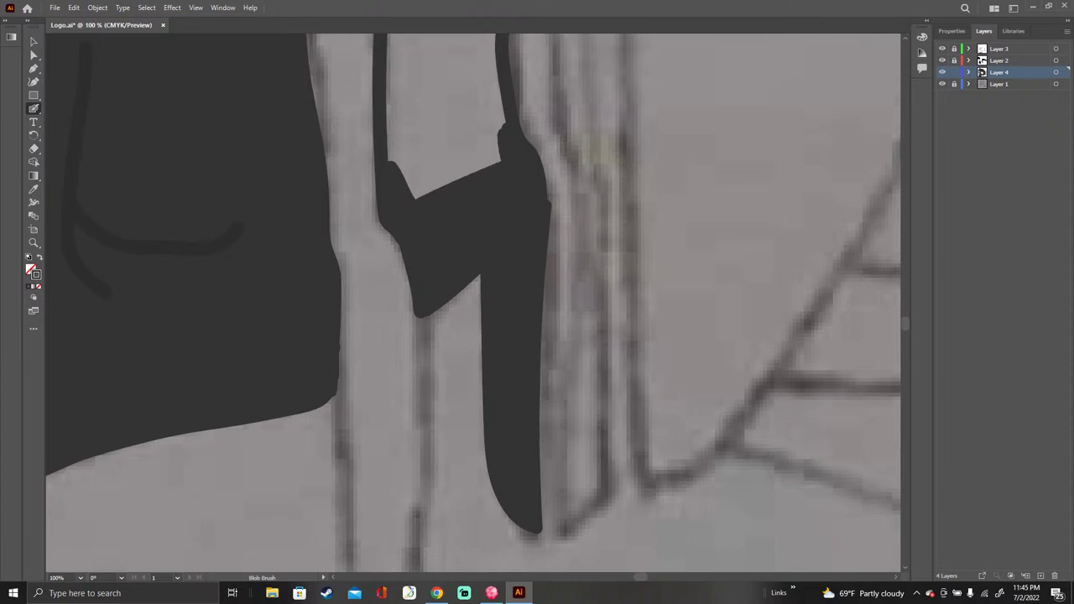
Step: Extend the strip's fill upward from the V-shaped corner with overlapping vertical strokes, covering the gap along its left outline
scroll(474, 302, up, 5)
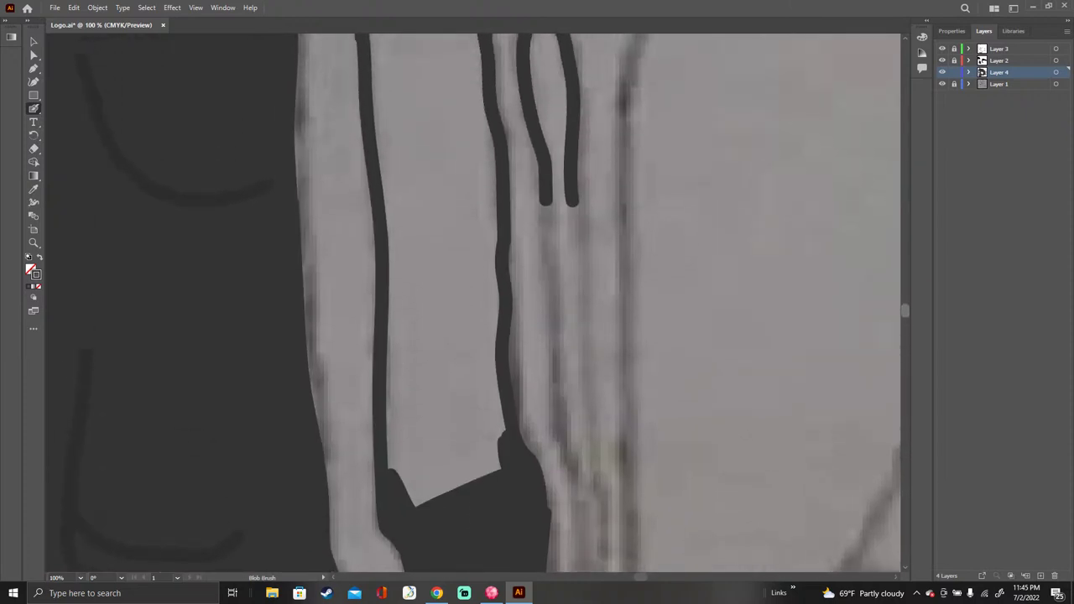
scroll(473, 302, up, 3)
scroll(597, 302, down, 2)
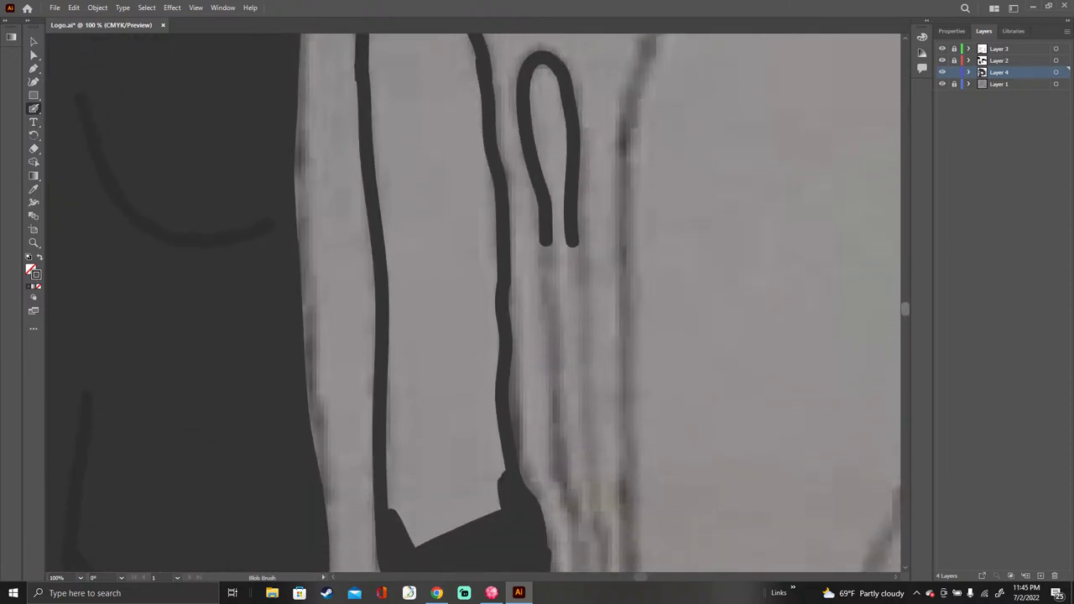
scroll(473, 302, down, 1)
mouse_move(458, 474)
mouse_down()
mouse_move(433, 369)
mouse_move(420, 374)
mouse_up()
drag(415, 491, 408, 365)
drag(401, 443, 401, 389)
mouse_move(399, 469)
mouse_down()
mouse_move(395, 382)
mouse_move(389, 455)
mouse_up()
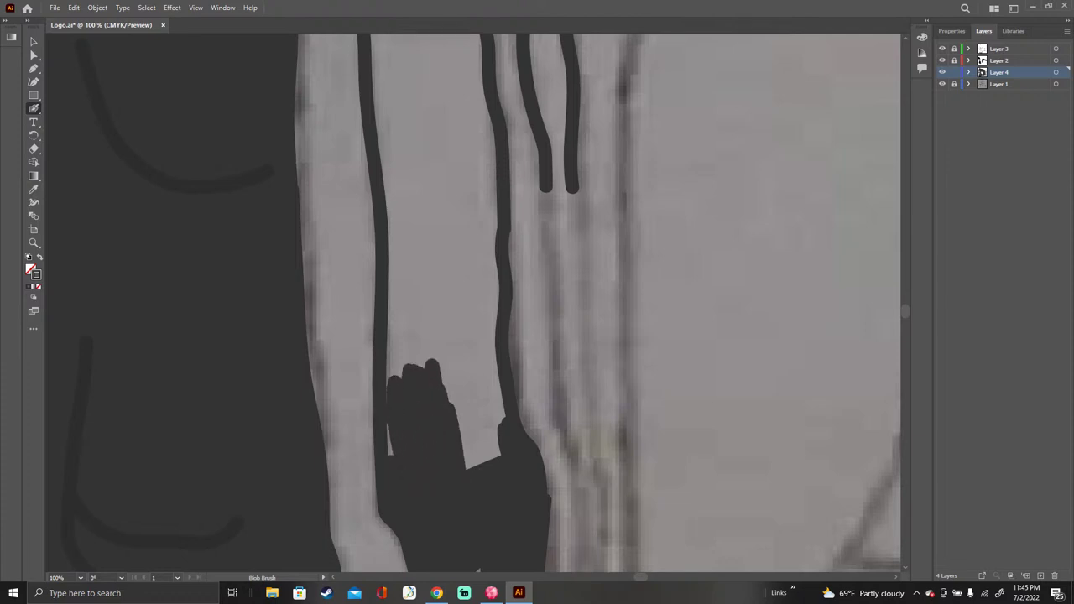
drag(395, 388, 392, 322)
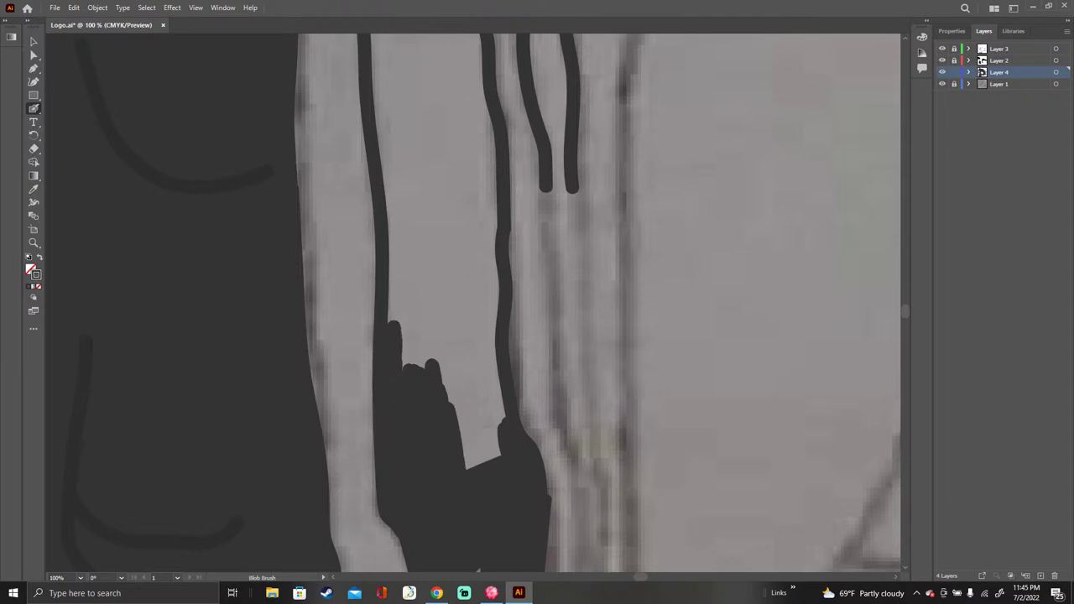
mouse_move(403, 369)
mouse_down()
mouse_move(395, 309)
mouse_move(420, 284)
mouse_move(474, 462)
mouse_move(475, 361)
mouse_move(495, 453)
mouse_move(487, 359)
mouse_up()
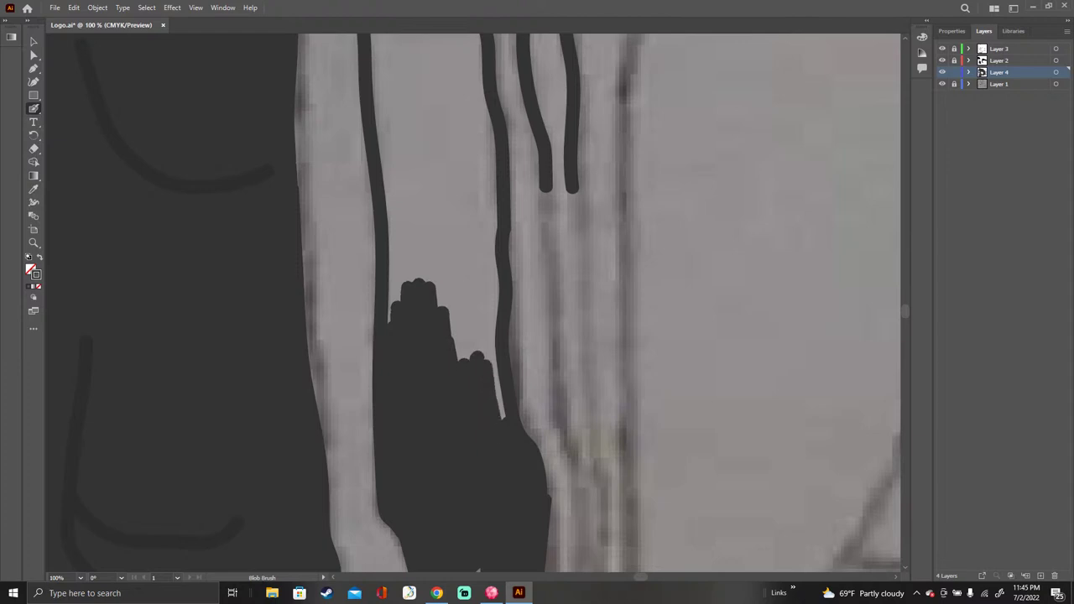
Step: Fill the middle of the long strip solid between both side outlines, up to just below its rounded upper end
mouse_move(497, 419)
mouse_down()
mouse_move(487, 295)
mouse_move(495, 246)
mouse_move(477, 349)
mouse_move(467, 355)
mouse_move(453, 344)
mouse_move(445, 264)
mouse_move(437, 284)
mouse_move(433, 267)
mouse_move(448, 282)
mouse_move(423, 267)
mouse_move(400, 294)
mouse_move(394, 264)
mouse_move(393, 228)
mouse_move(436, 228)
mouse_move(394, 211)
mouse_move(451, 216)
mouse_move(391, 205)
mouse_move(475, 208)
mouse_move(464, 242)
mouse_move(453, 228)
mouse_move(398, 242)
mouse_up()
mouse_move(480, 210)
mouse_down()
mouse_move(487, 225)
mouse_move(481, 102)
mouse_up()
mouse_move(476, 198)
mouse_down()
mouse_move(478, 87)
mouse_move(467, 198)
mouse_move(459, 143)
mouse_move(468, 87)
mouse_up()
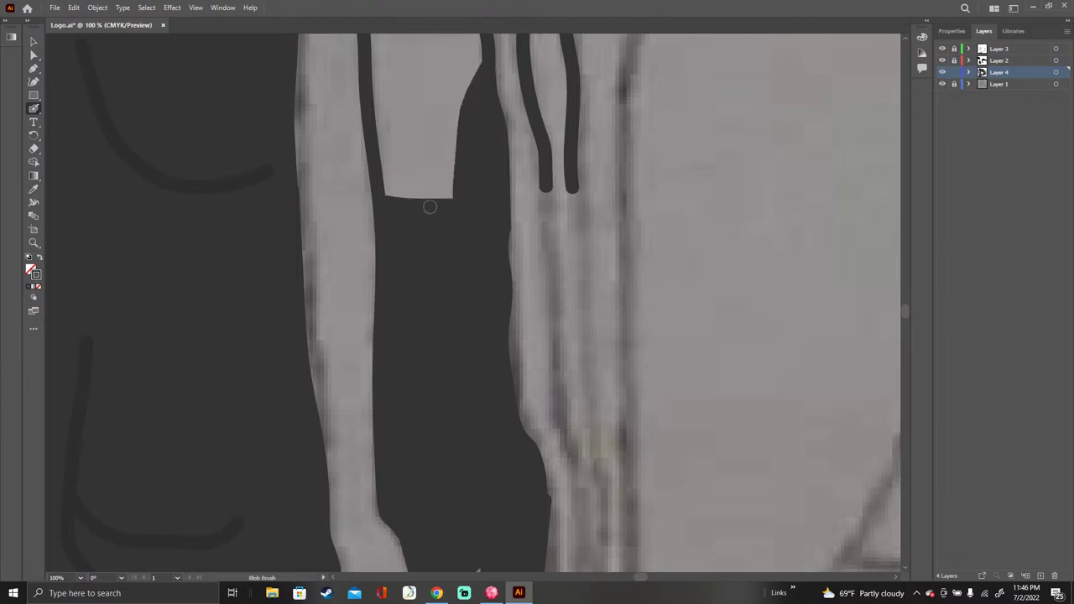
mouse_move(436, 198)
mouse_down()
mouse_move(446, 190)
mouse_move(391, 188)
mouse_move(453, 176)
mouse_move(388, 171)
mouse_move(453, 165)
mouse_move(389, 160)
mouse_move(448, 146)
mouse_move(419, 145)
mouse_up()
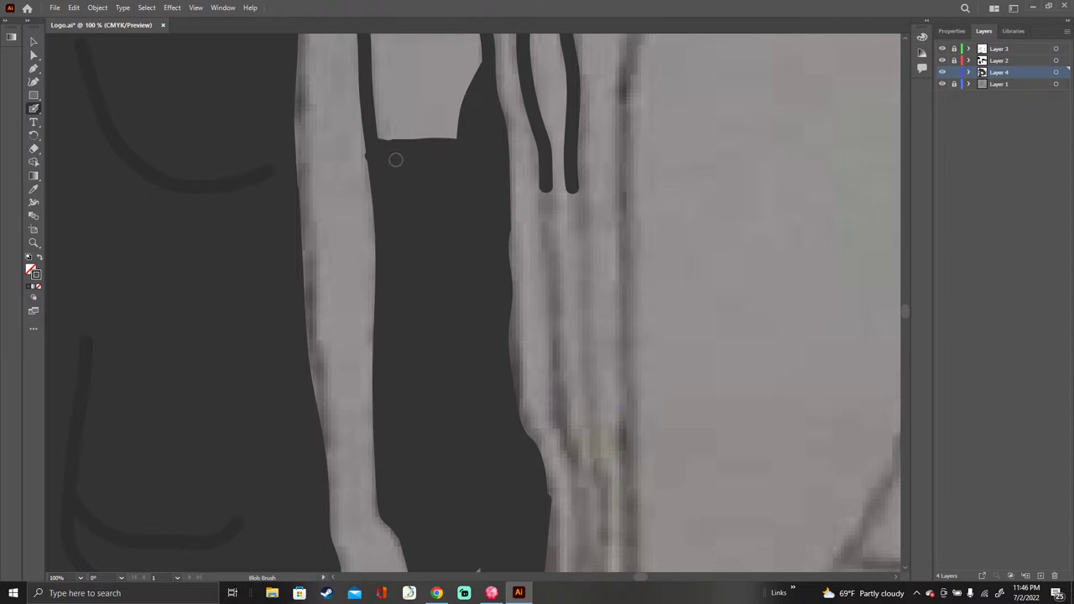
mouse_move(415, 136)
mouse_down()
mouse_move(427, 101)
mouse_move(480, 44)
mouse_move(453, 57)
mouse_move(411, 109)
mouse_move(394, 91)
mouse_move(383, 117)
mouse_move(375, 83)
mouse_up()
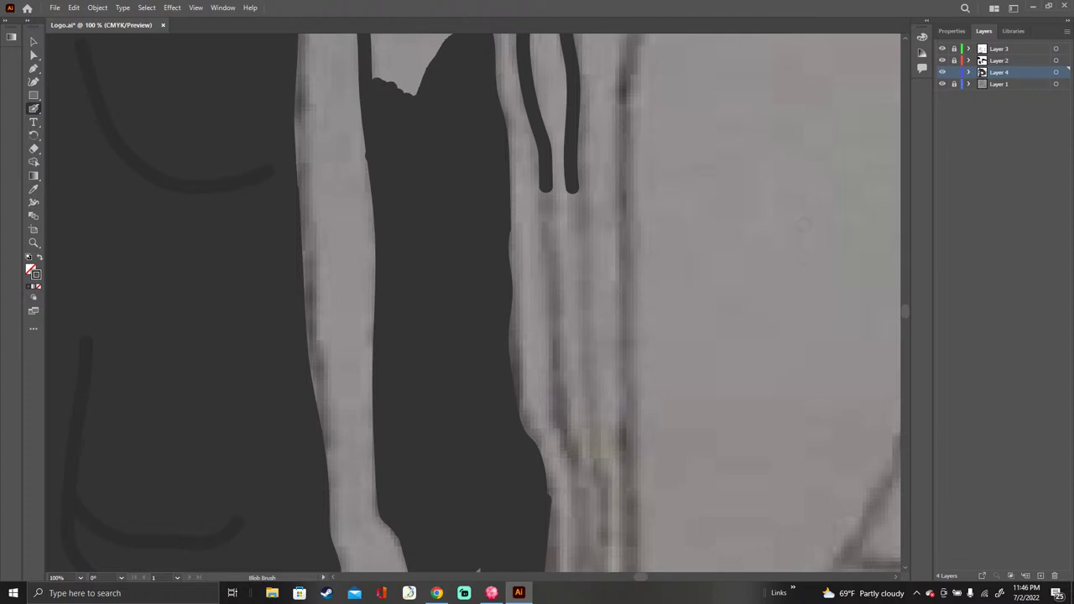
Step: Fill the remaining area inside the strip's rounded upper end, making the whole strip solid
scroll(473, 303, up, 5)
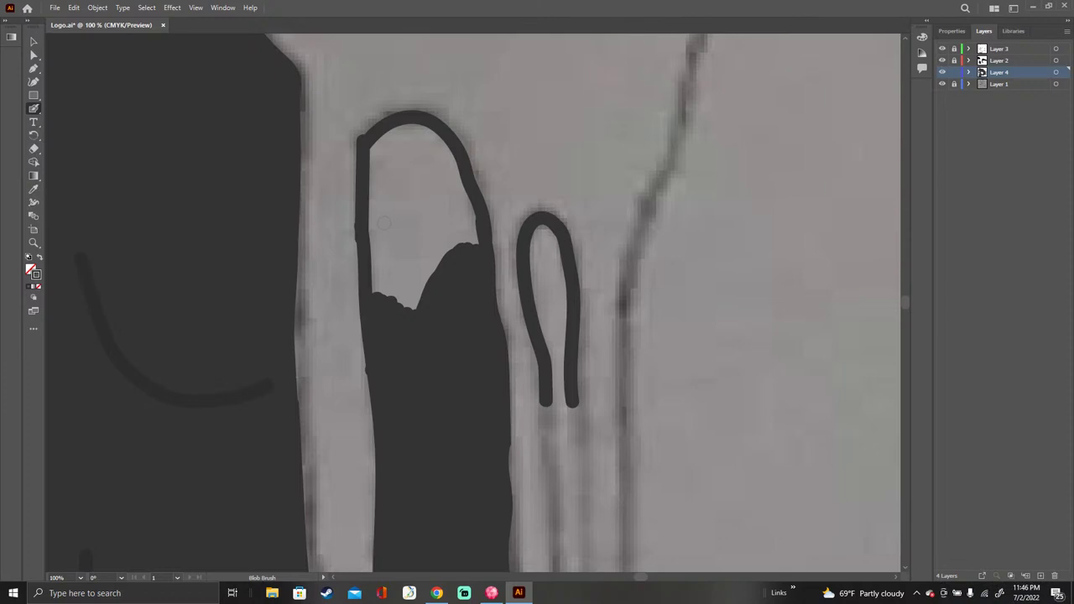
mouse_move(424, 182)
mouse_down()
mouse_move(433, 155)
mouse_move(446, 239)
mouse_move(475, 244)
mouse_move(403, 271)
mouse_move(417, 302)
mouse_move(412, 251)
mouse_move(400, 289)
mouse_up()
mouse_move(401, 210)
mouse_down()
mouse_move(391, 180)
mouse_move(383, 290)
mouse_move(377, 184)
mouse_move(371, 252)
mouse_up()
mouse_move(374, 193)
mouse_down()
mouse_move(373, 145)
mouse_move(381, 163)
mouse_move(412, 128)
mouse_move(433, 136)
mouse_move(406, 137)
mouse_move(389, 155)
mouse_move(413, 168)
mouse_up()
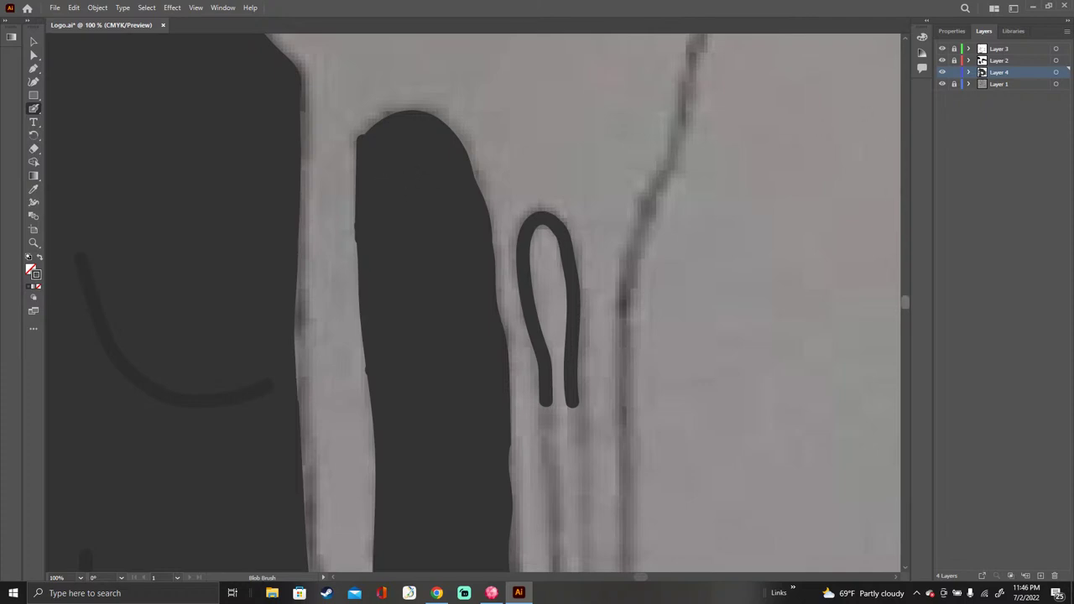
Step: Extend both side outlines of the narrow looped shape downward along the sketch until they run close together past the bend
scroll(474, 302, down, 5)
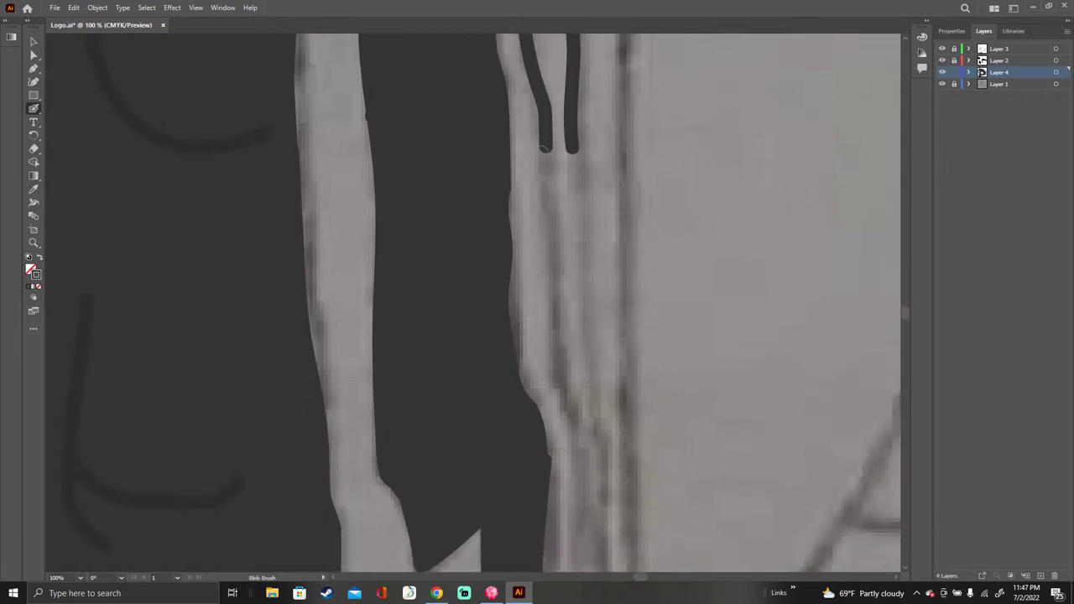
drag(545, 138, 562, 389)
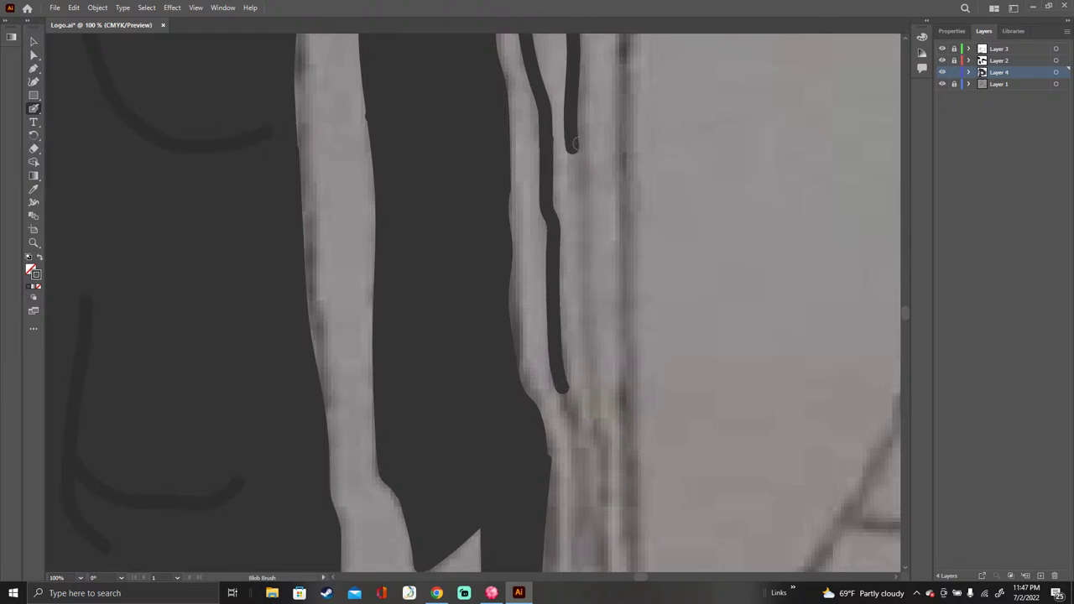
drag(571, 147, 590, 417)
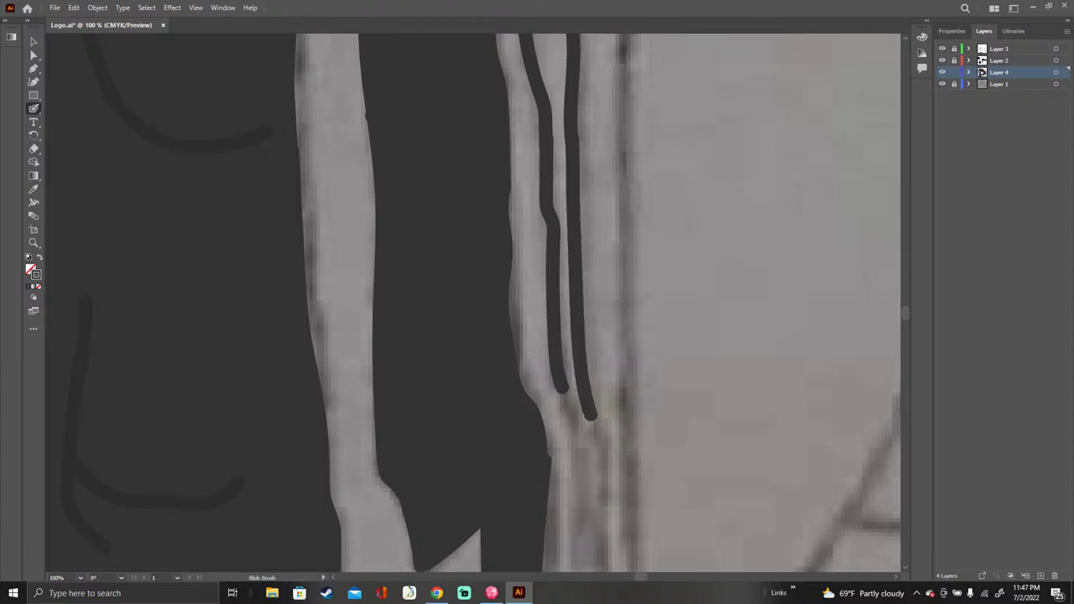
drag(562, 378, 584, 514)
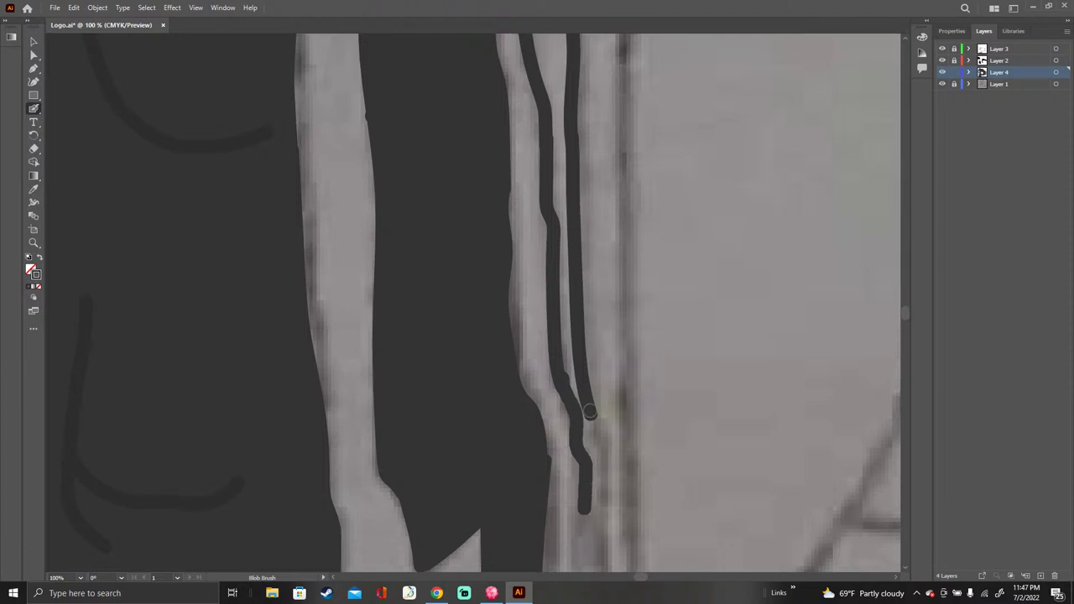
drag(590, 411, 598, 510)
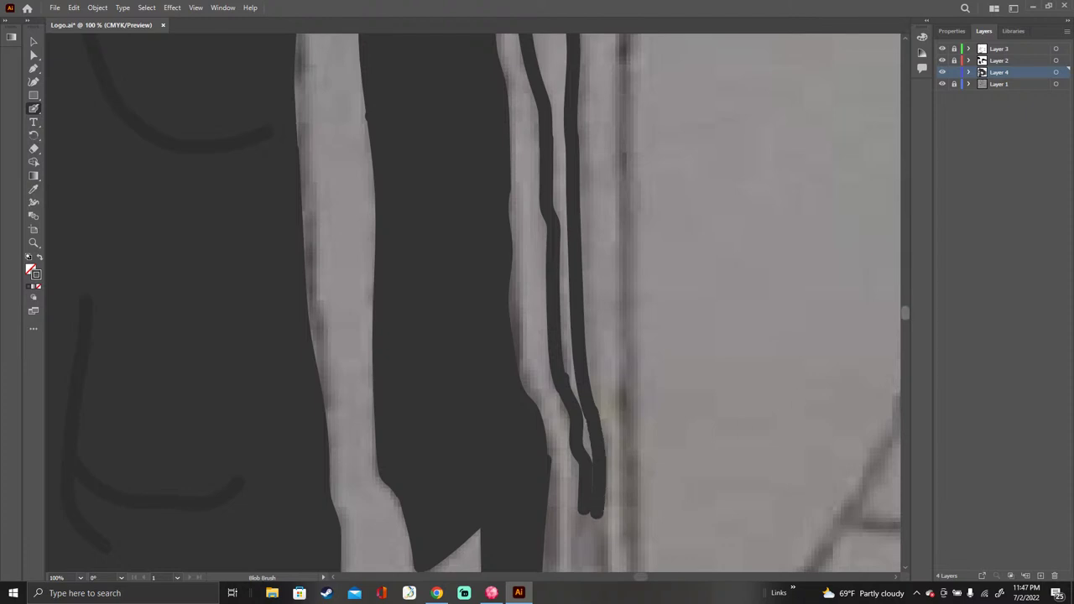
Step: Trace both side outlines of the narrow shape down to its lower end and close them with a slanted bottom edge
scroll(473, 303, down, 10)
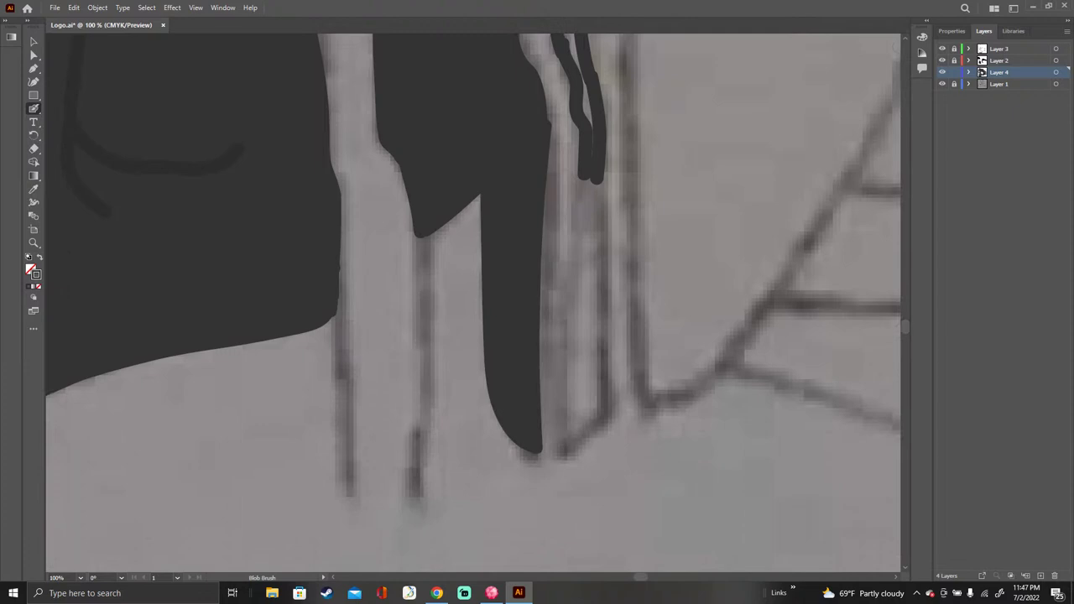
mouse_move(585, 161)
mouse_down()
mouse_move(568, 451)
mouse_move(614, 410)
mouse_up()
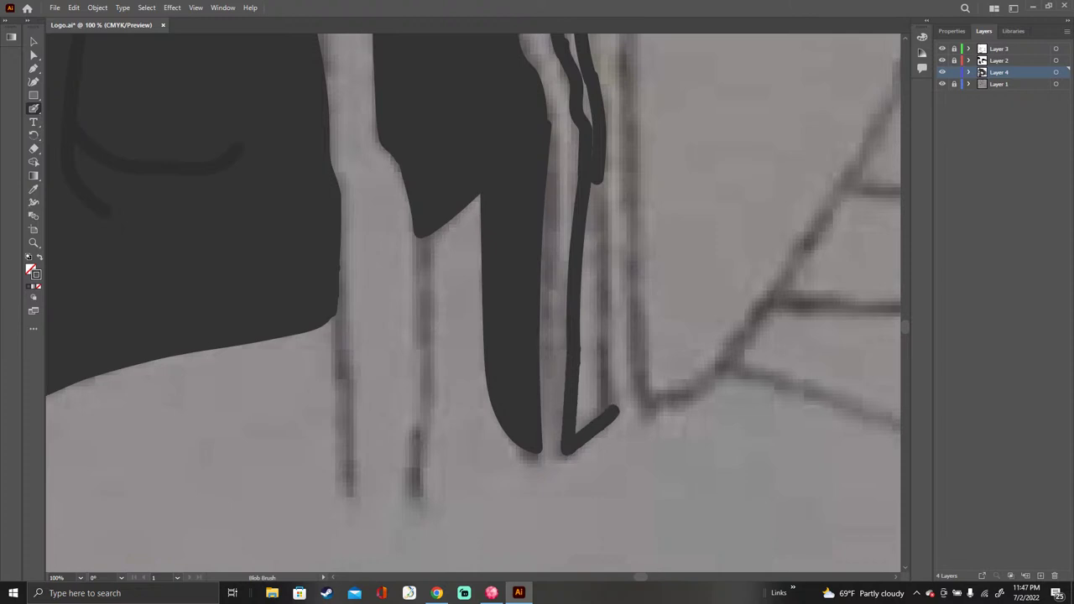
mouse_move(599, 172)
mouse_down()
mouse_move(606, 408)
mouse_move(610, 400)
mouse_up()
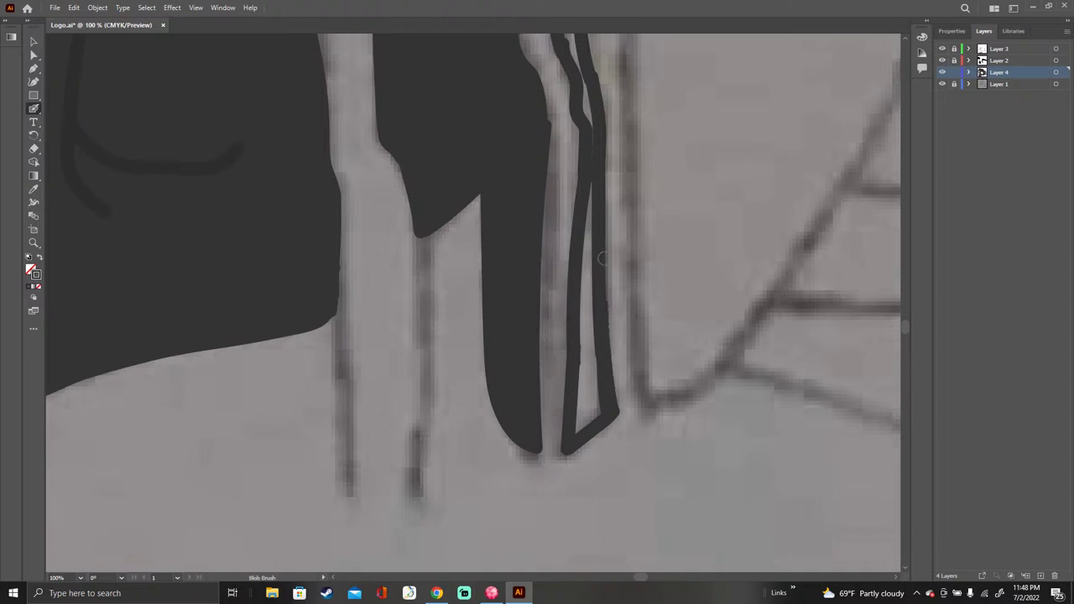
Step: Fill the narrow shape solid from its slanted lower end upward through the bend, stopping below the loop
mouse_move(592, 172)
mouse_down()
mouse_move(578, 426)
mouse_move(592, 411)
mouse_move(592, 287)
mouse_up()
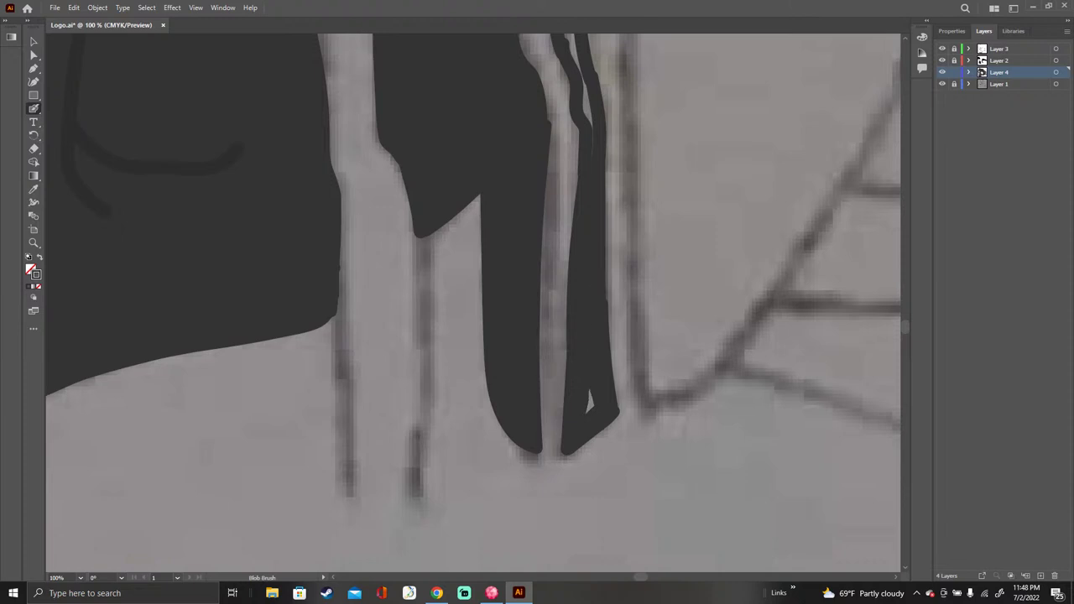
drag(587, 389, 586, 413)
scroll(473, 302, up, 5)
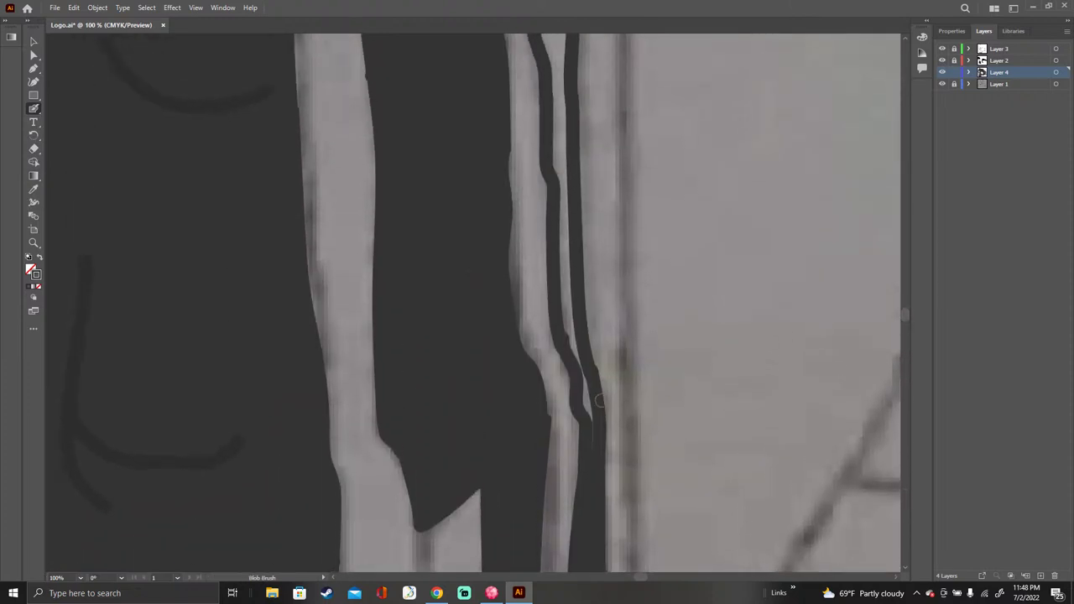
mouse_move(599, 401)
mouse_down()
mouse_move(581, 383)
mouse_move(591, 422)
mouse_up()
drag(573, 351, 562, 177)
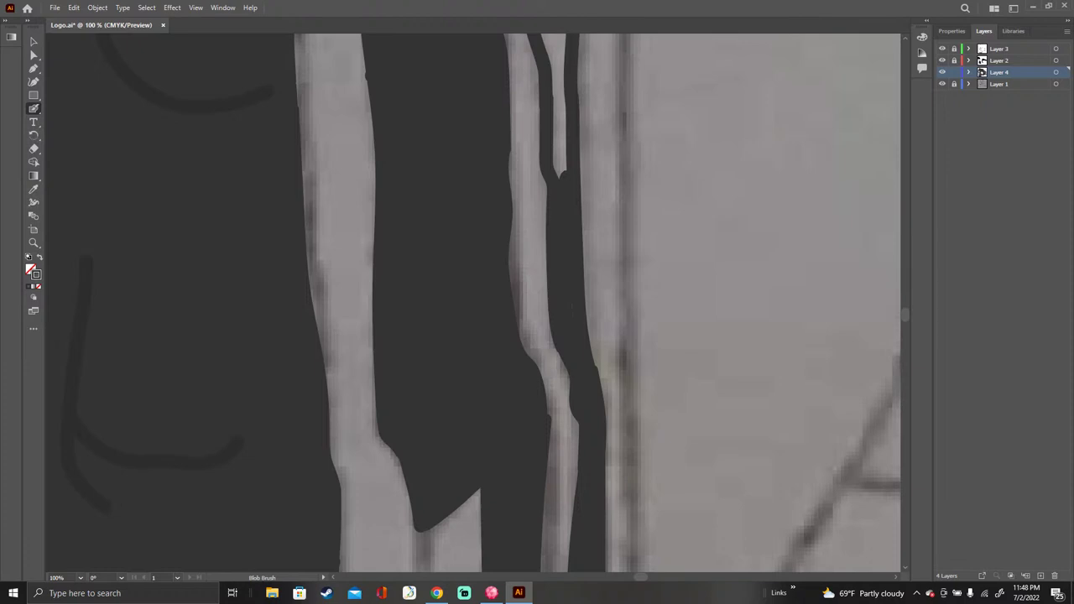
Step: Fill the inside of the loop at the narrow shape's upper end, covering the remaining slivers between its outlines
scroll(499, 297, up, 6)
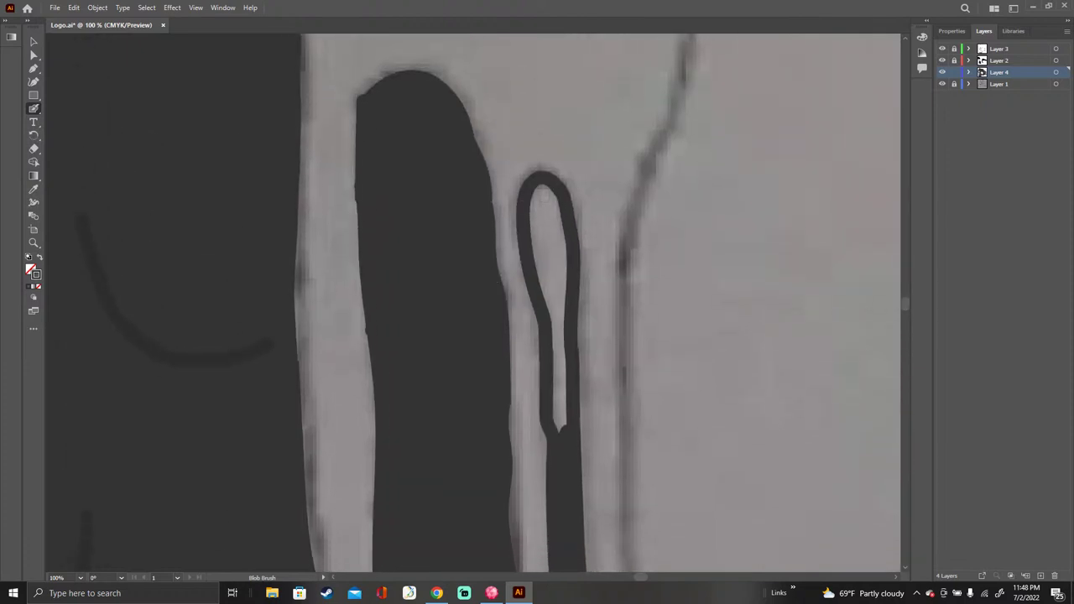
mouse_move(547, 191)
mouse_down()
mouse_move(557, 339)
mouse_move(561, 428)
mouse_up()
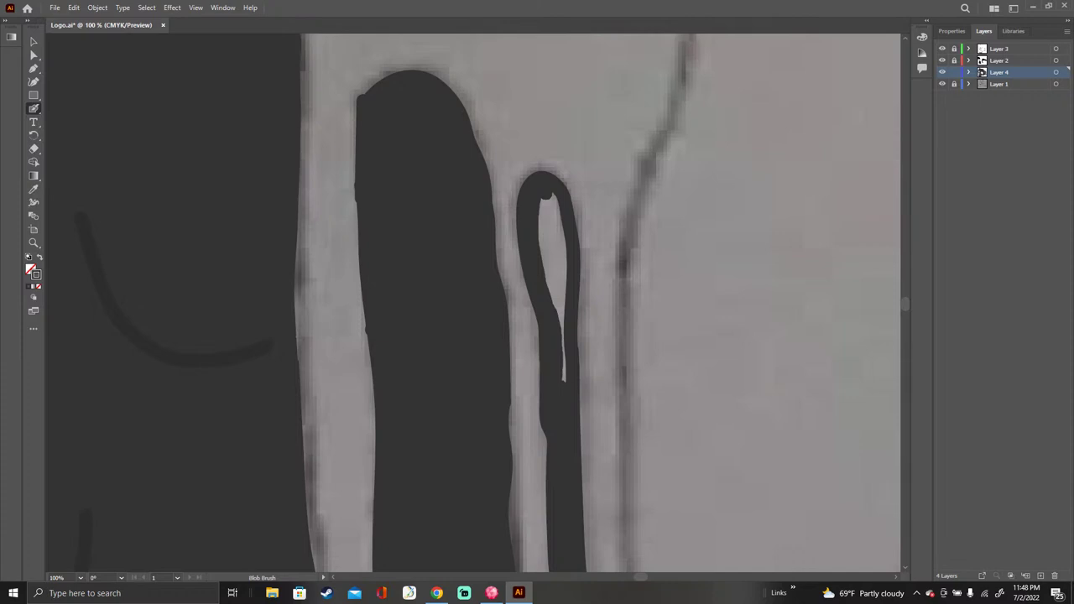
drag(564, 376, 554, 197)
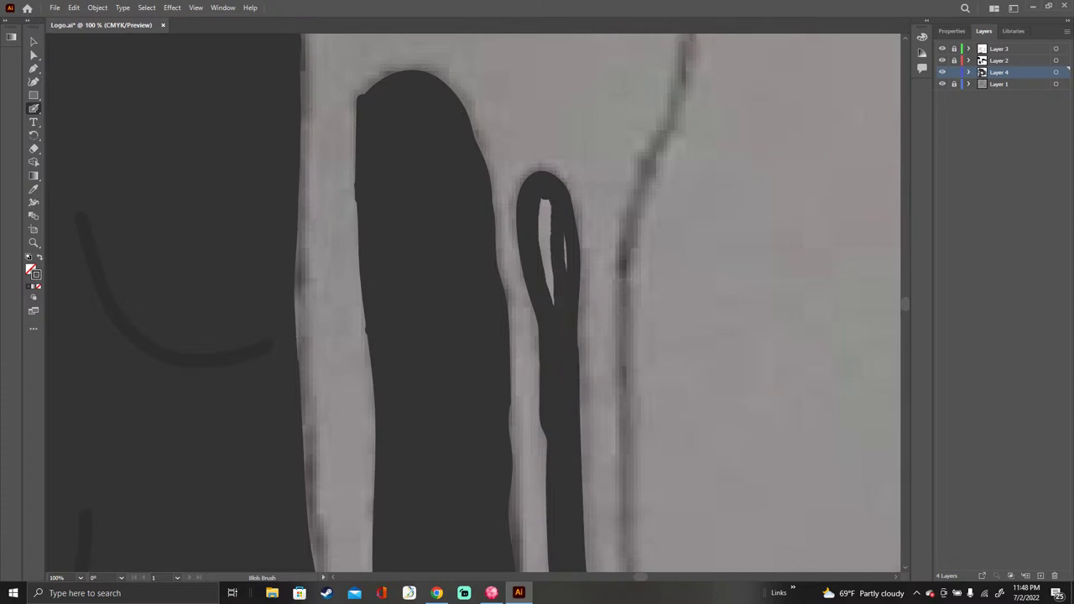
drag(566, 269, 564, 240)
mouse_move(549, 290)
mouse_down()
mouse_move(541, 201)
mouse_move(545, 272)
mouse_up()
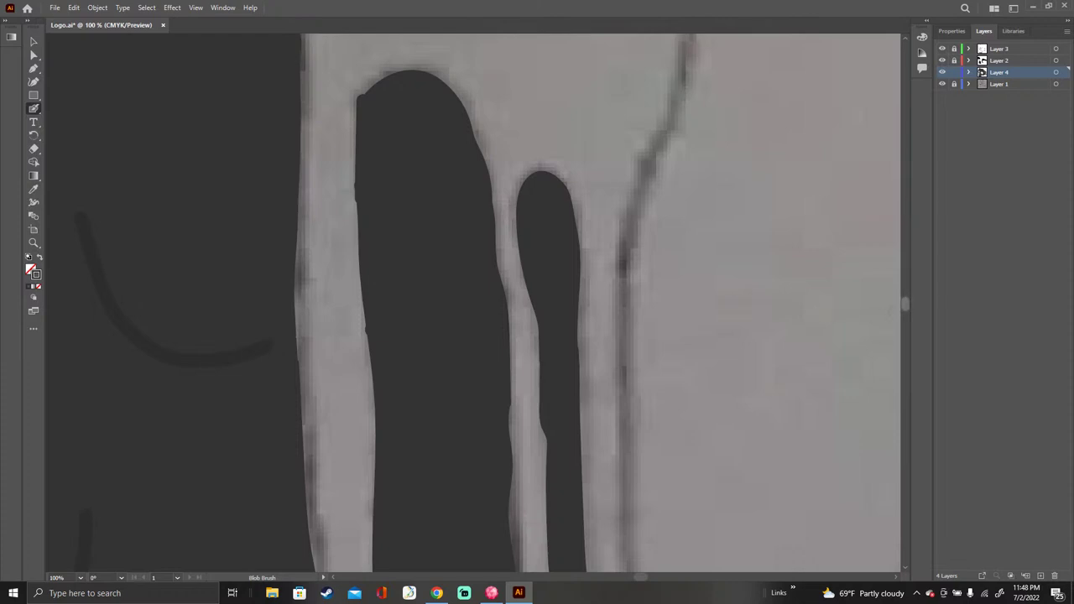
Step: From the sketch's outer fork, trace both side outlines of the large pointed shape down to the inner line's bend
scroll(473, 302, up, 10)
scroll(473, 302, down, 1)
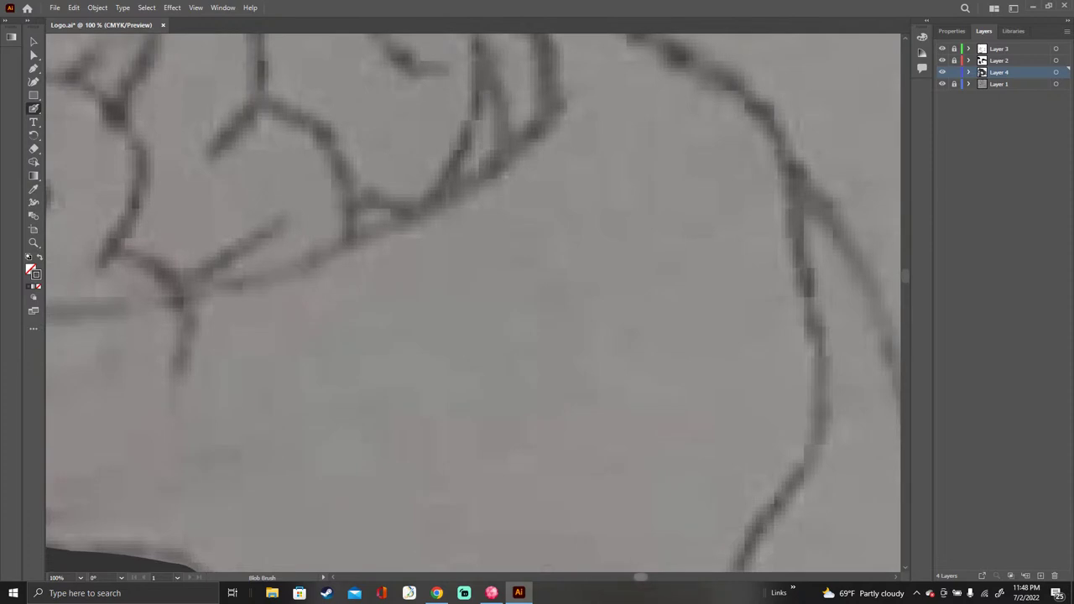
drag(641, 577, 663, 577)
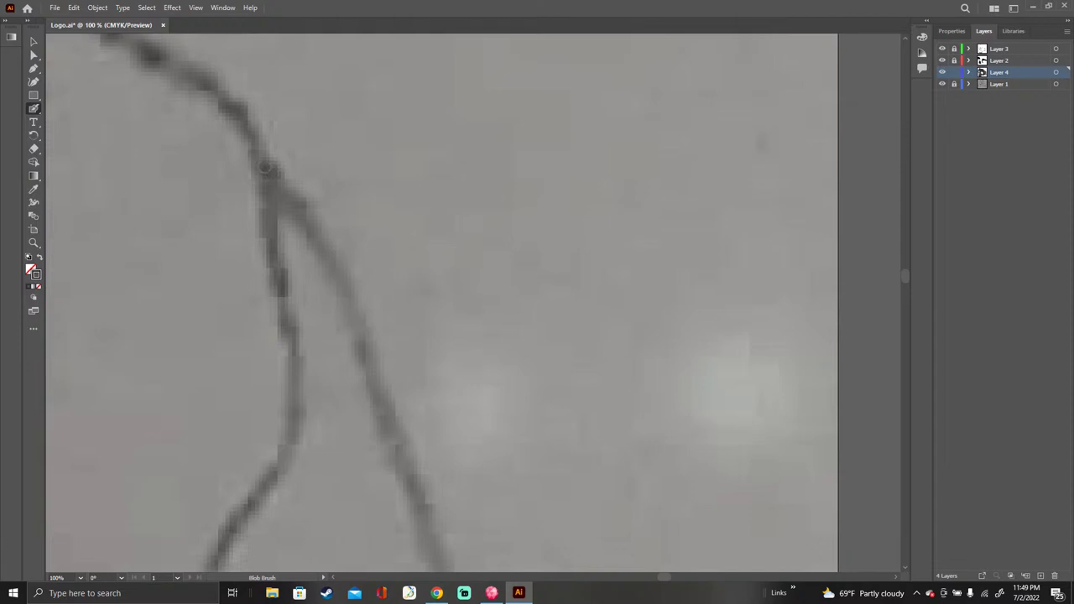
mouse_move(265, 166)
mouse_down()
mouse_move(327, 250)
mouse_move(350, 304)
mouse_up()
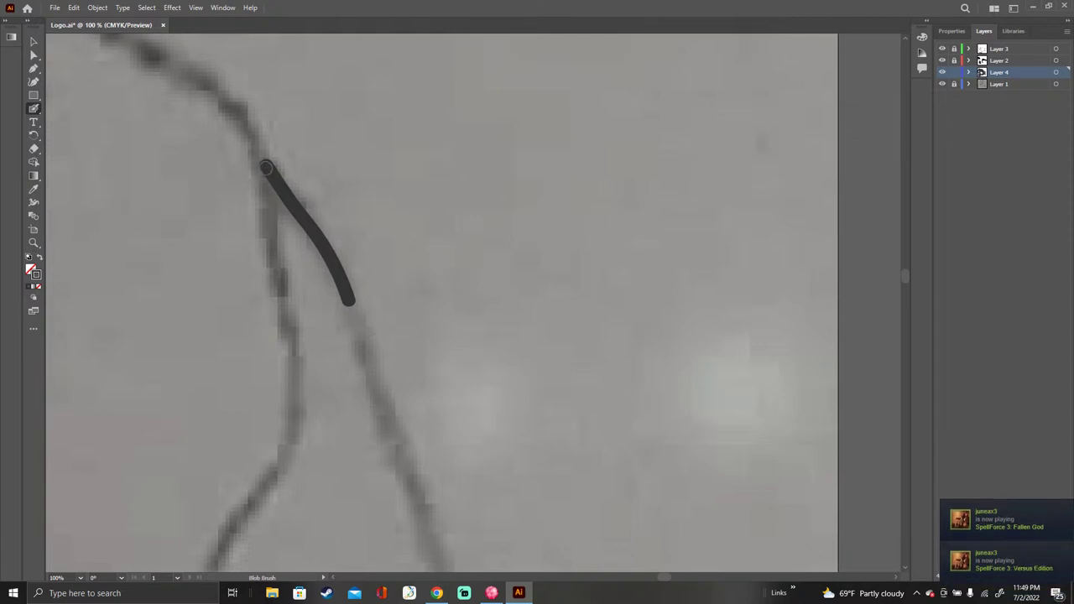
drag(266, 167, 296, 334)
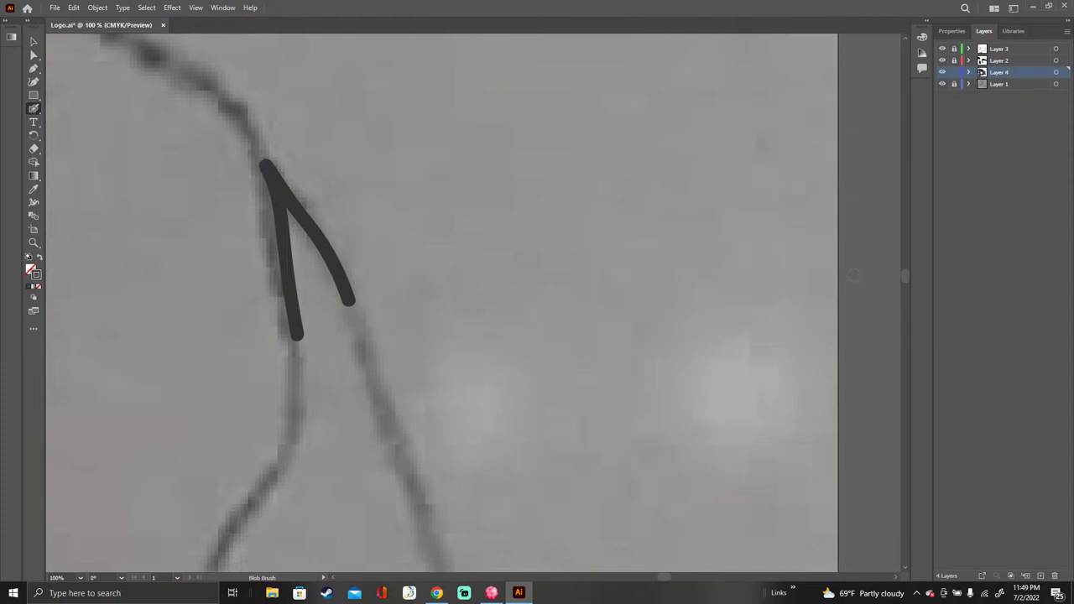
scroll(821, 242, down, 5)
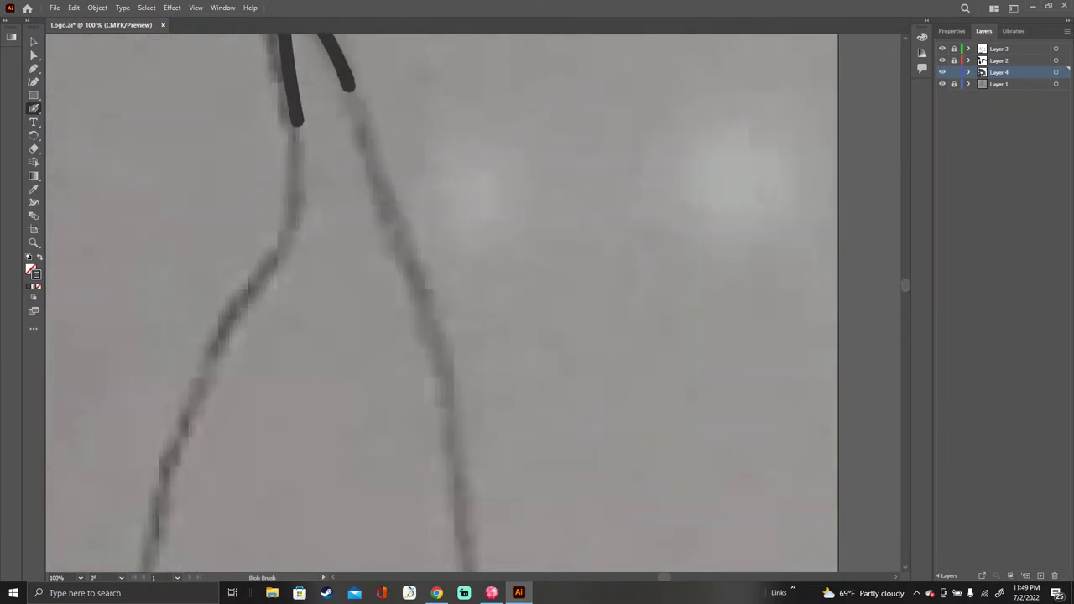
drag(351, 86, 394, 234)
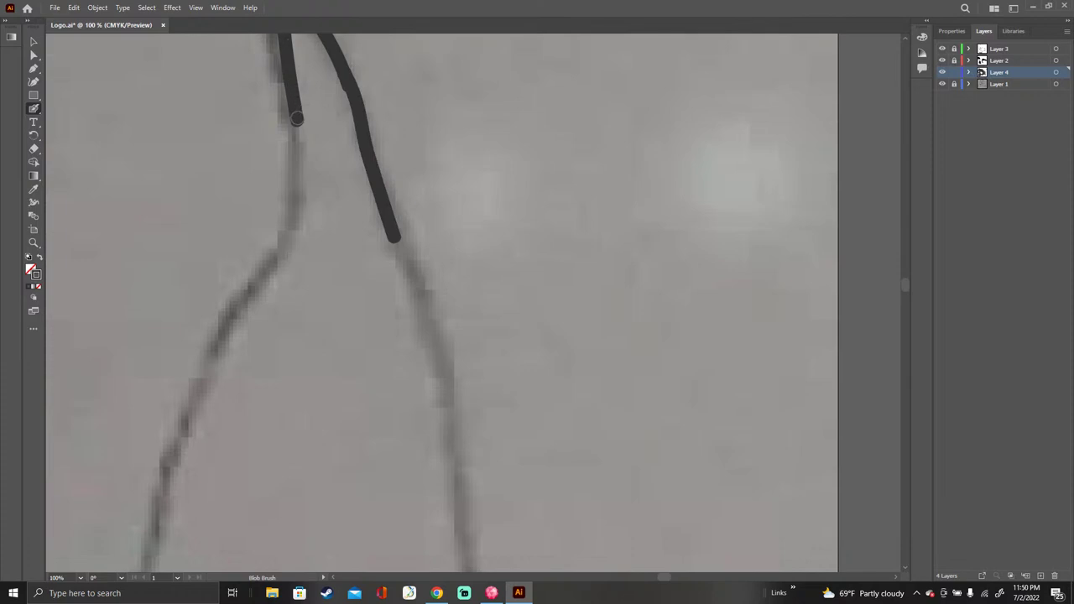
mouse_move(296, 119)
mouse_down()
mouse_move(303, 222)
mouse_move(280, 268)
mouse_up()
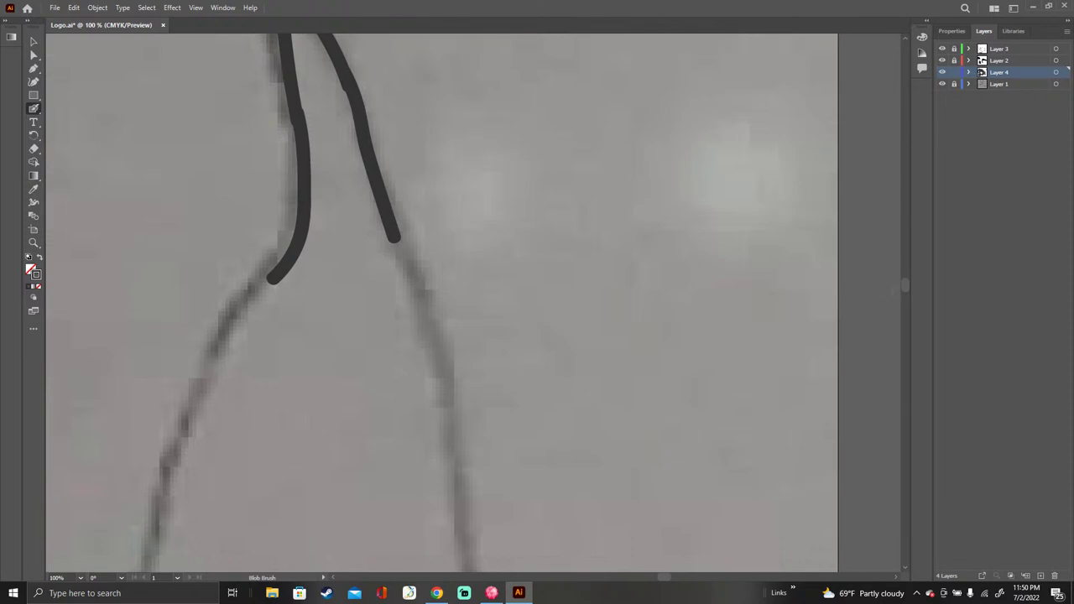
Step: Extend both outlines of the large pointed shape downward past the bend, thickening the inner line where it runs diagonally
scroll(441, 302, down, 5)
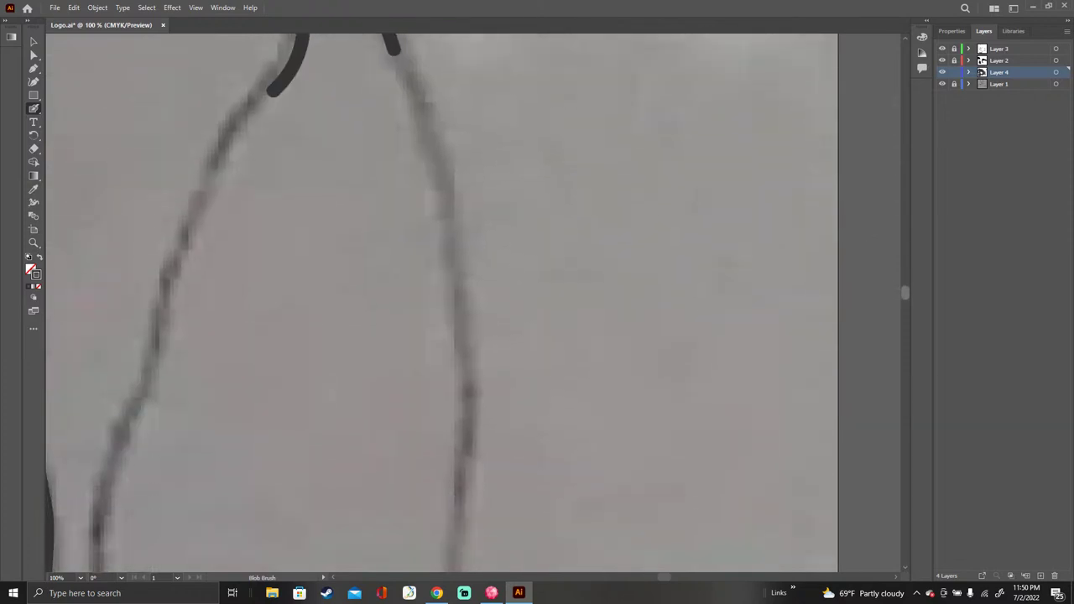
scroll(441, 302, down, 1)
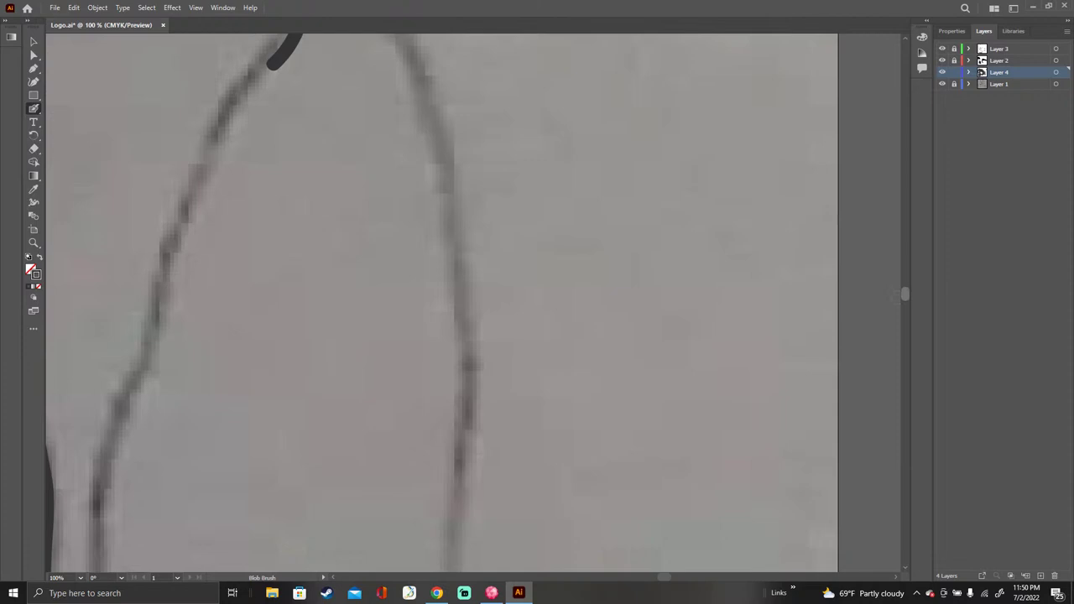
scroll(906, 291, up, 3)
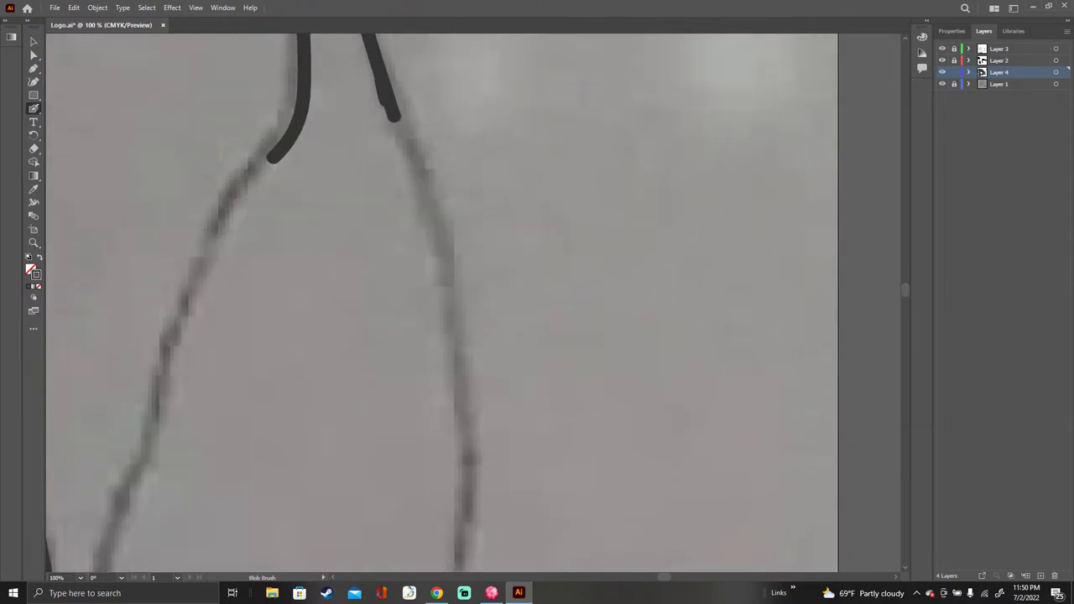
drag(395, 115, 449, 277)
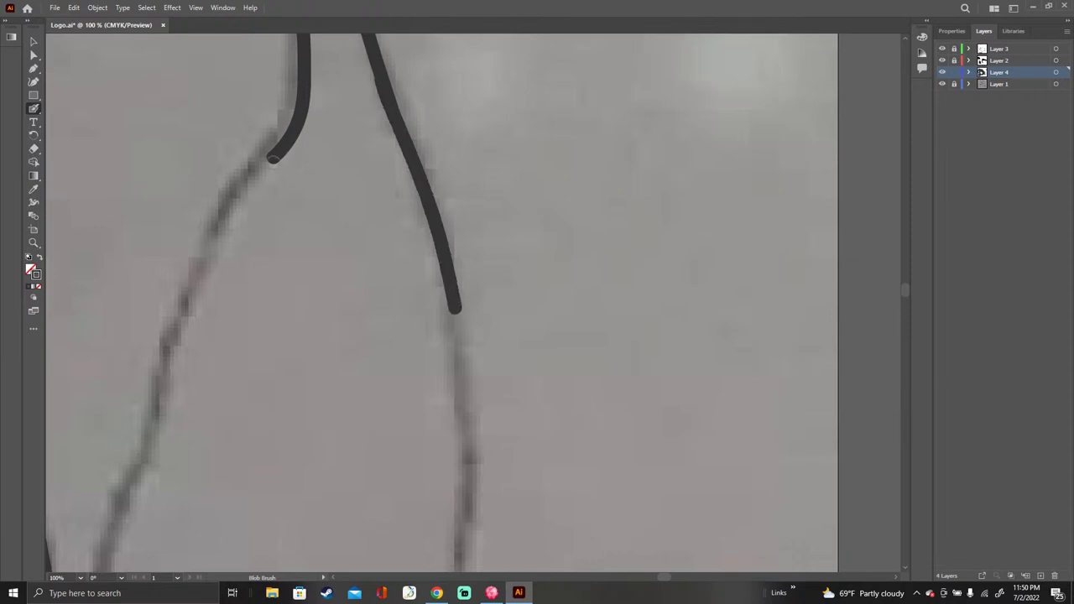
mouse_move(274, 154)
mouse_down()
mouse_move(235, 216)
mouse_move(180, 356)
mouse_up()
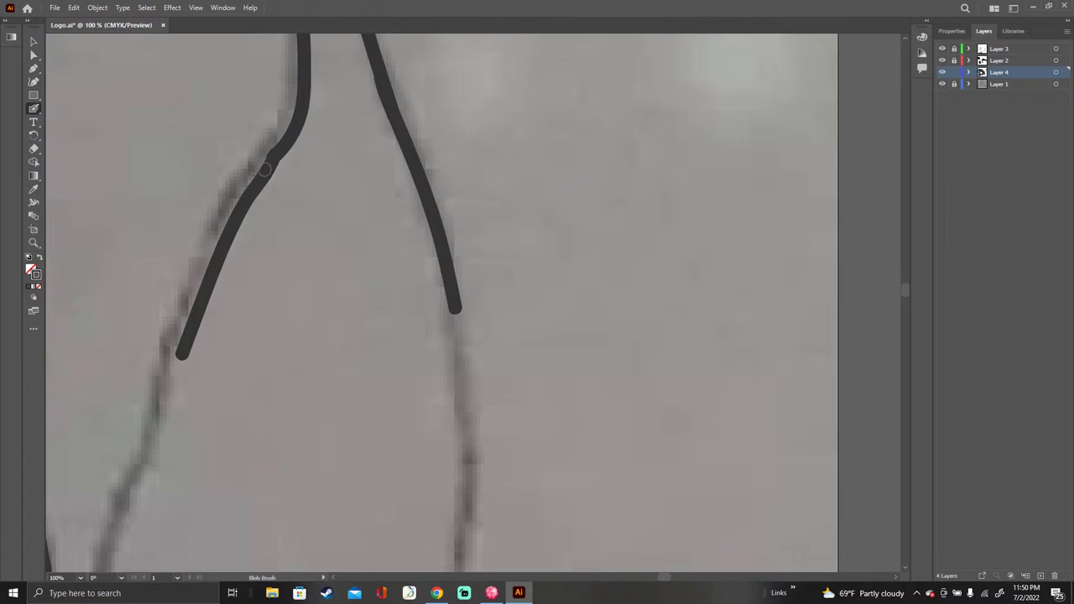
click(264, 171)
drag(223, 217, 175, 368)
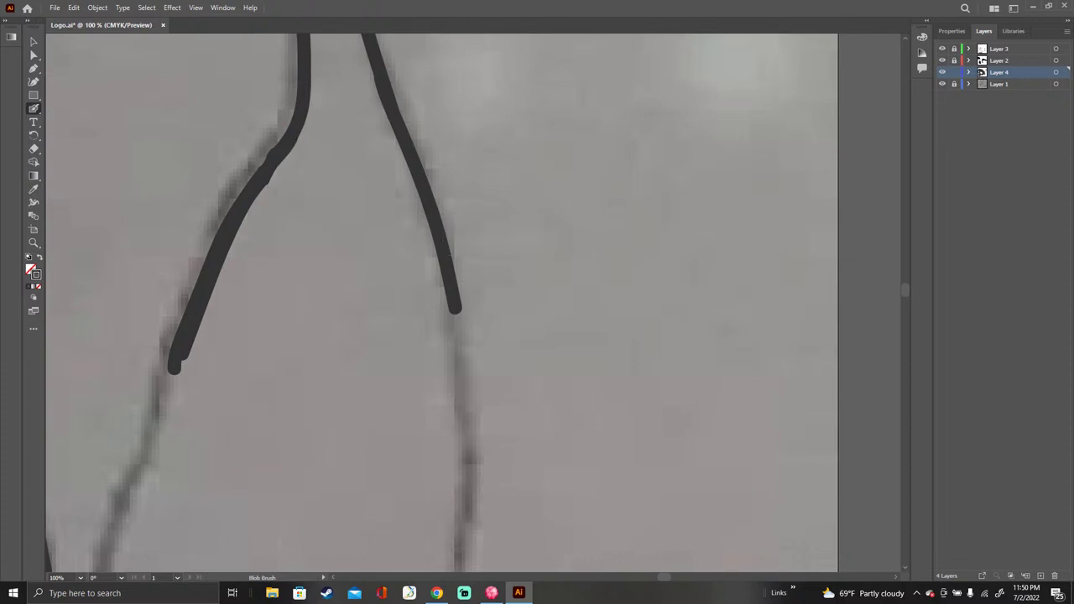
drag(454, 305, 458, 486)
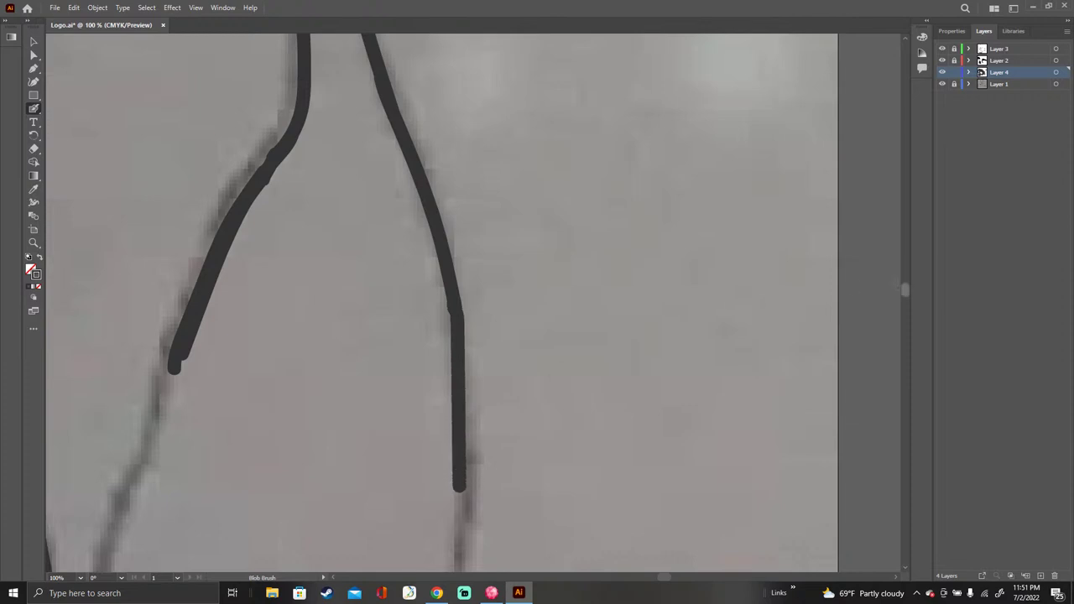
Step: Continue both outlines down the sketch, carrying the outer line past the upper finger-like loop to the start of the lower one
mouse_move(904, 289)
mouse_down()
mouse_move(904, 323)
mouse_move(904, 302)
mouse_up()
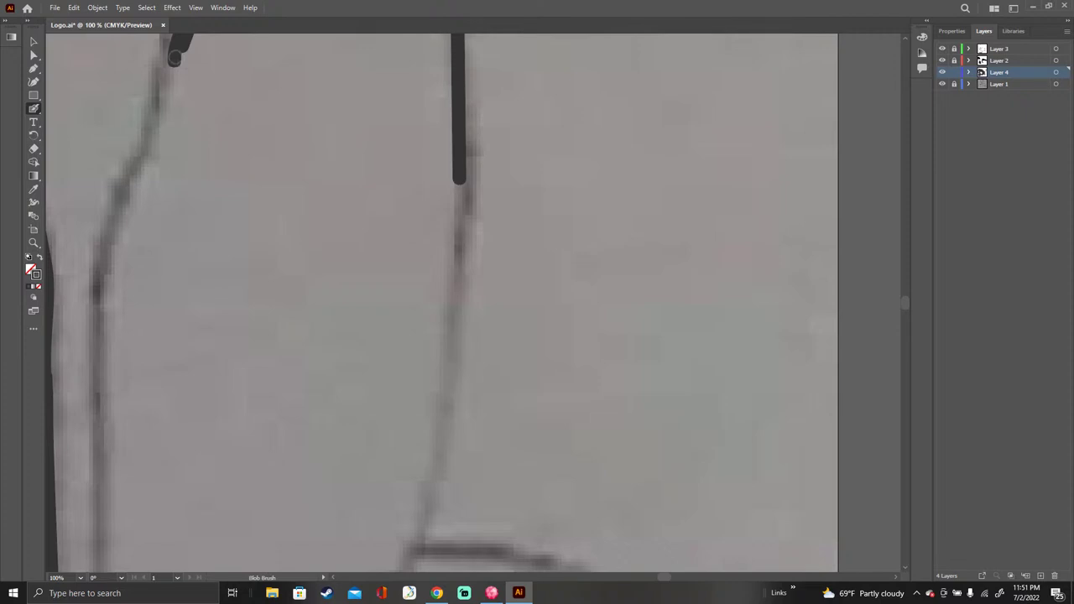
mouse_move(175, 61)
mouse_down()
mouse_move(166, 117)
mouse_move(118, 235)
mouse_move(109, 321)
mouse_up()
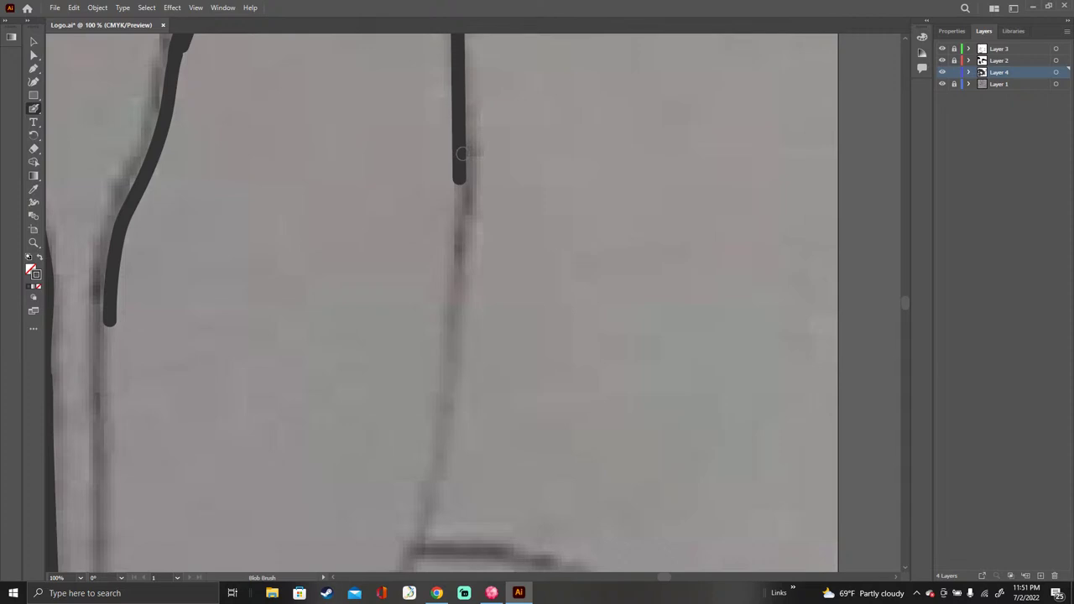
drag(459, 179, 453, 349)
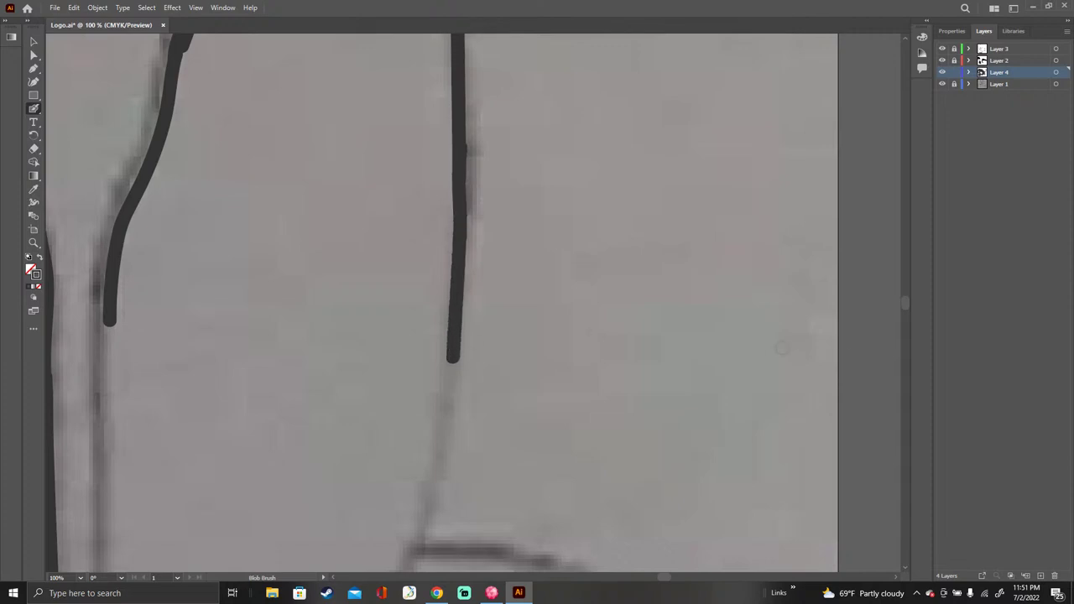
scroll(441, 302, down, 5)
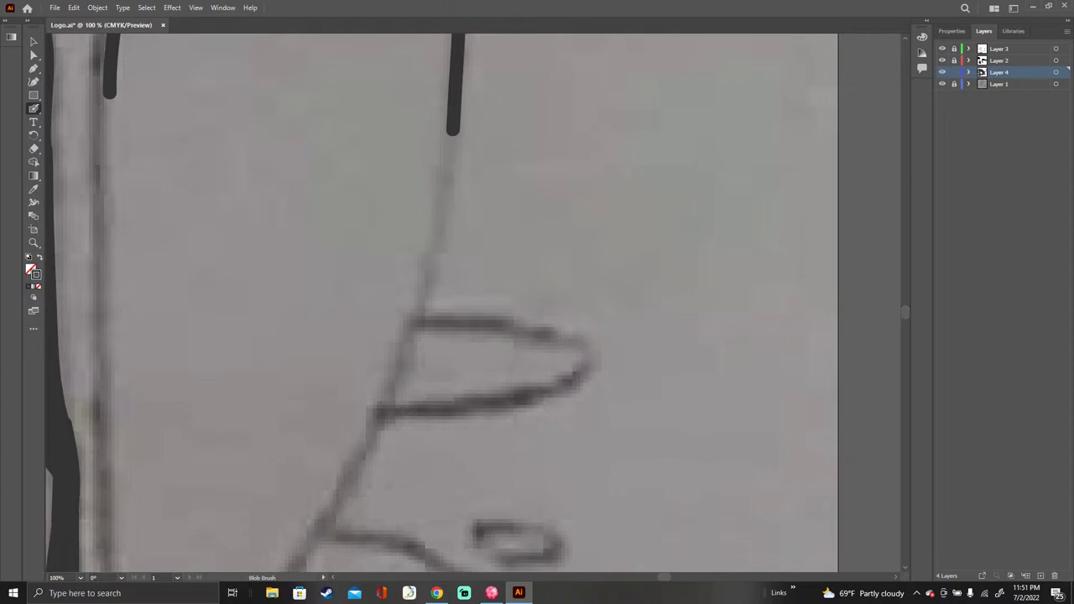
mouse_move(312, 529)
mouse_down()
mouse_move(370, 447)
mouse_move(418, 320)
mouse_up()
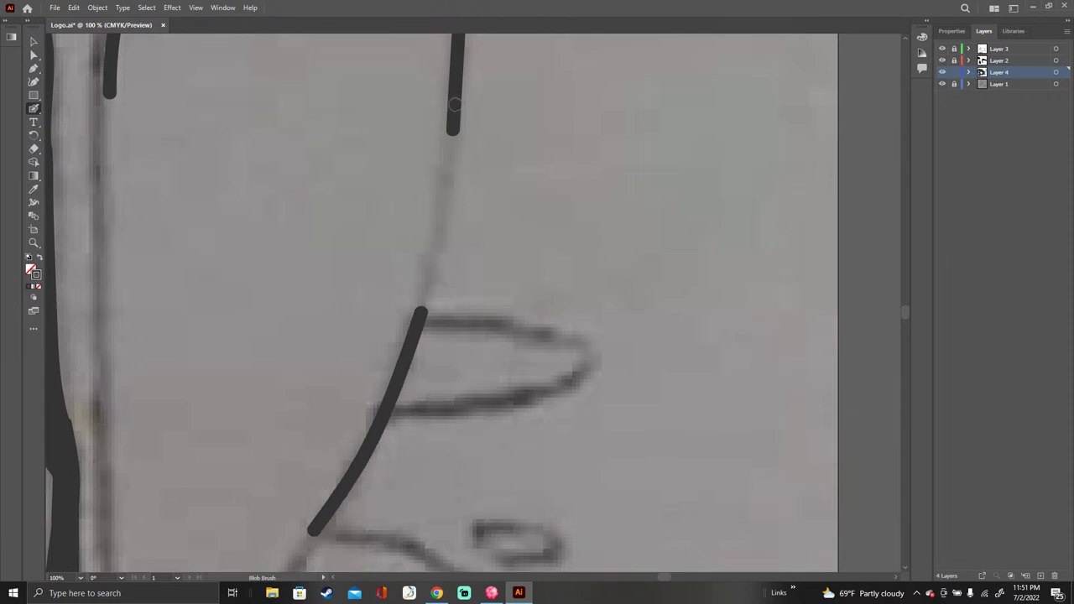
mouse_move(455, 104)
mouse_down()
mouse_move(449, 203)
mouse_move(414, 325)
mouse_up()
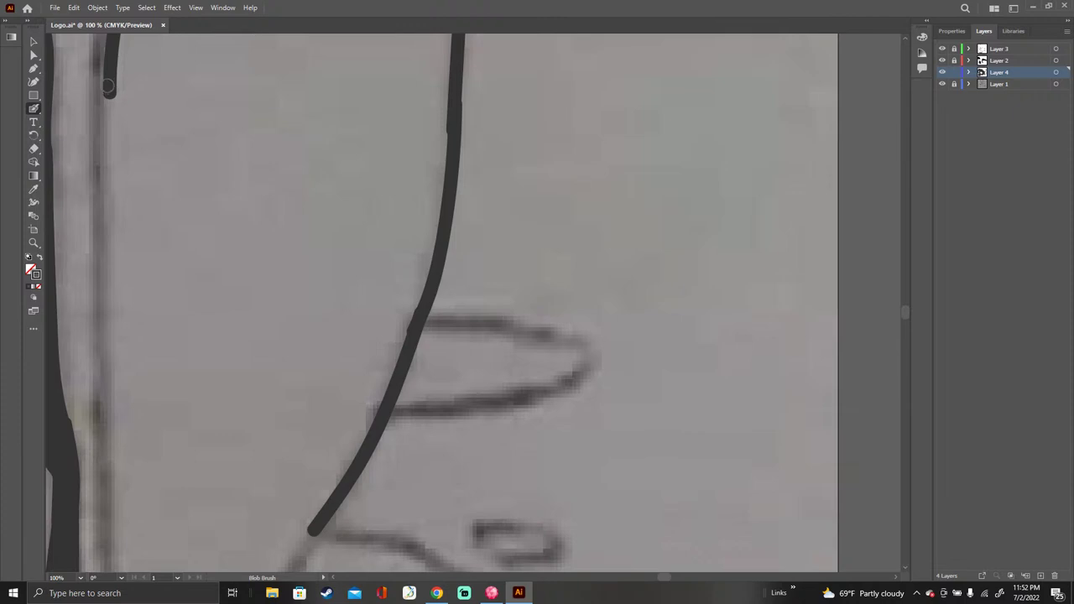
drag(109, 82, 106, 283)
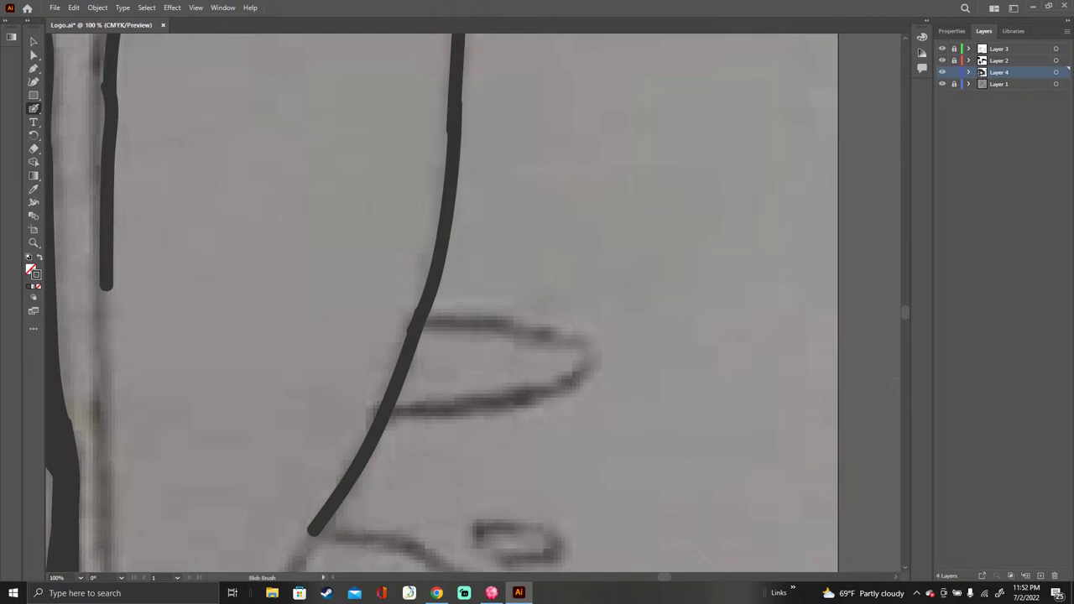
Step: Run the inner outline down around the shape's narrow lower corner and up to the outer line, closing the outline
scroll(442, 302, down, 5)
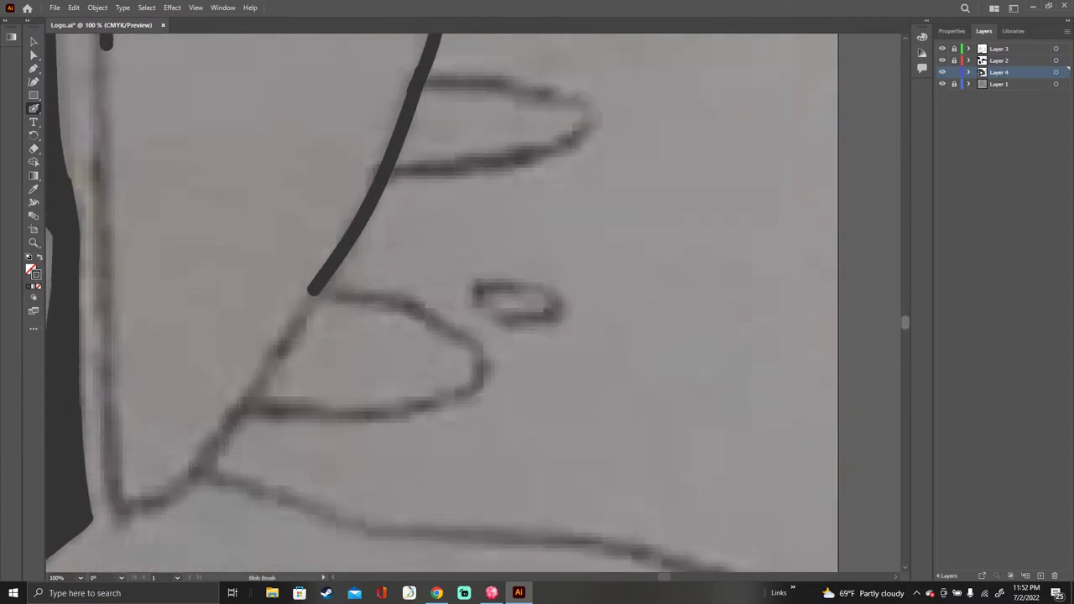
scroll(862, 342, up, 1)
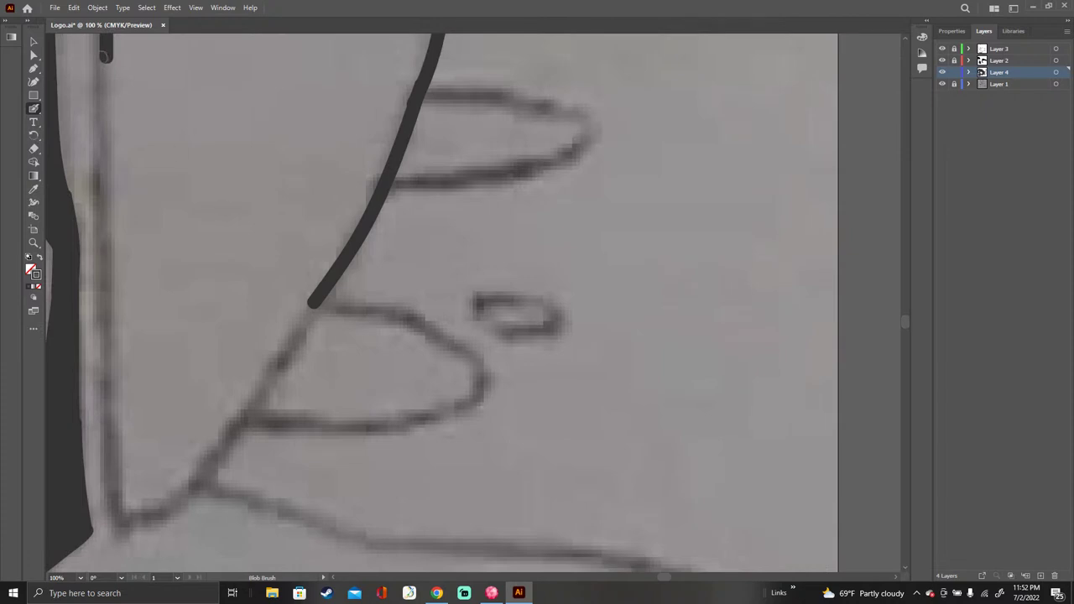
mouse_move(105, 58)
mouse_down()
mouse_move(101, 218)
mouse_move(120, 522)
mouse_move(172, 509)
mouse_move(284, 361)
mouse_move(313, 302)
mouse_up()
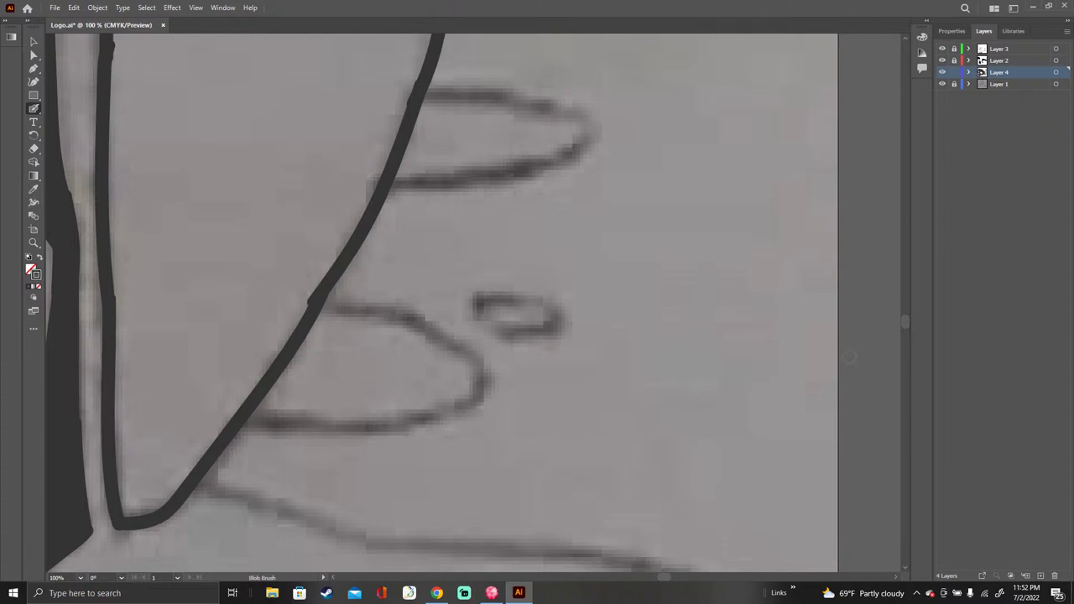
Step: Fill the pointed upper tip of the large outlined shape solid, from the apex down to just above the bend
scroll(849, 357, up, 10)
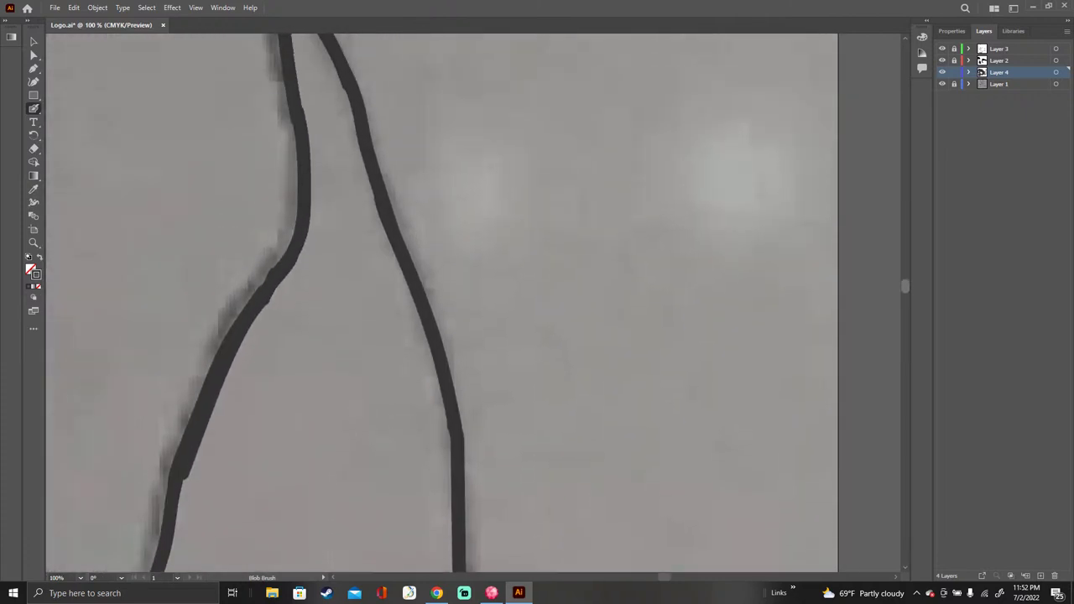
scroll(284, 117, up, 2)
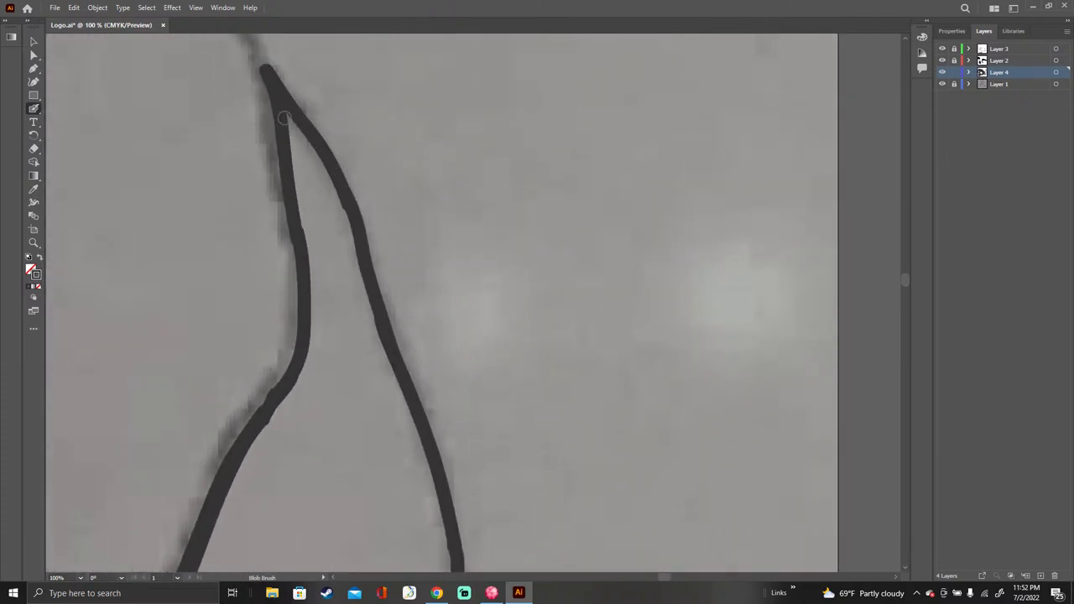
mouse_move(284, 118)
mouse_down()
mouse_move(299, 199)
mouse_move(306, 144)
mouse_move(340, 214)
mouse_up()
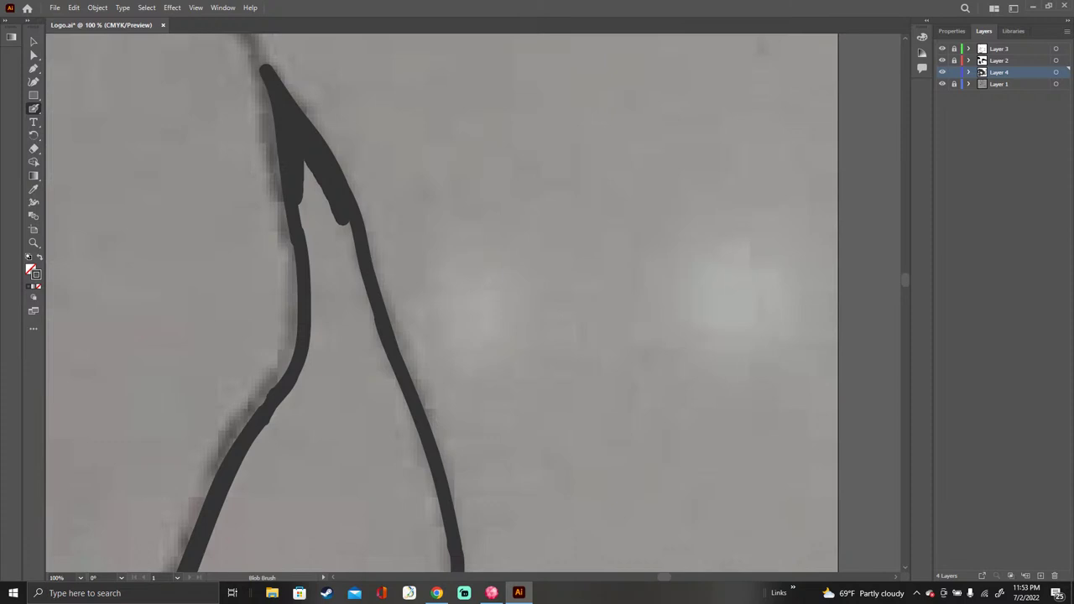
mouse_move(340, 220)
mouse_down()
mouse_move(349, 245)
mouse_move(315, 188)
mouse_move(312, 260)
mouse_move(333, 232)
mouse_up()
mouse_move(317, 255)
mouse_down()
mouse_move(353, 257)
mouse_move(313, 266)
mouse_move(355, 268)
mouse_move(315, 279)
mouse_move(352, 279)
mouse_move(358, 292)
mouse_move(314, 307)
mouse_move(326, 294)
mouse_move(345, 288)
mouse_move(315, 329)
mouse_up()
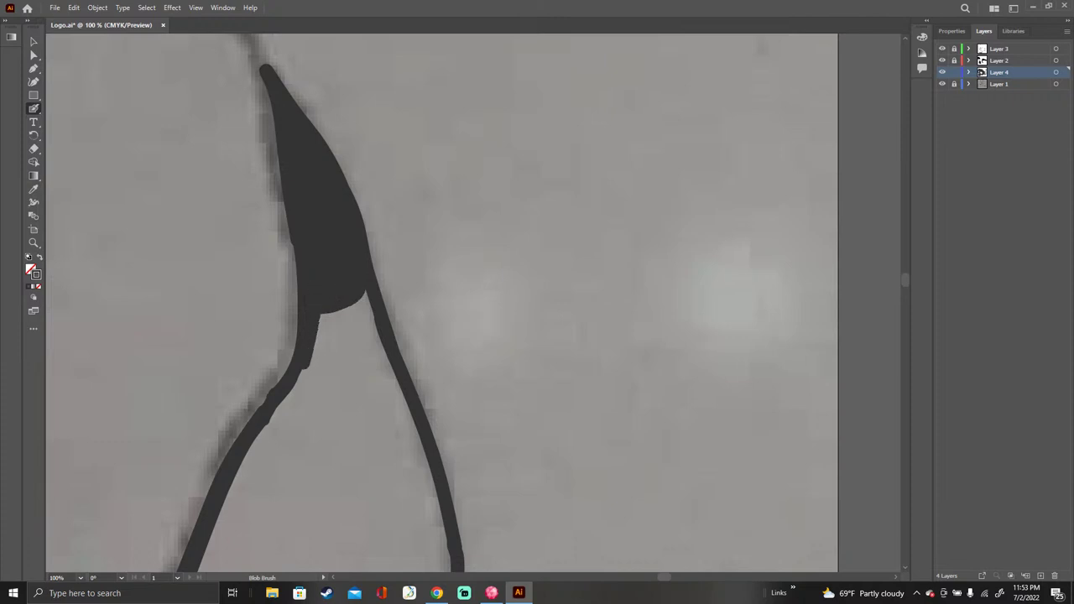
Step: Extend the solid fill of the large pointed shape down through the bend, thickening the inner sides of both outlines just below it
drag(304, 370, 253, 446)
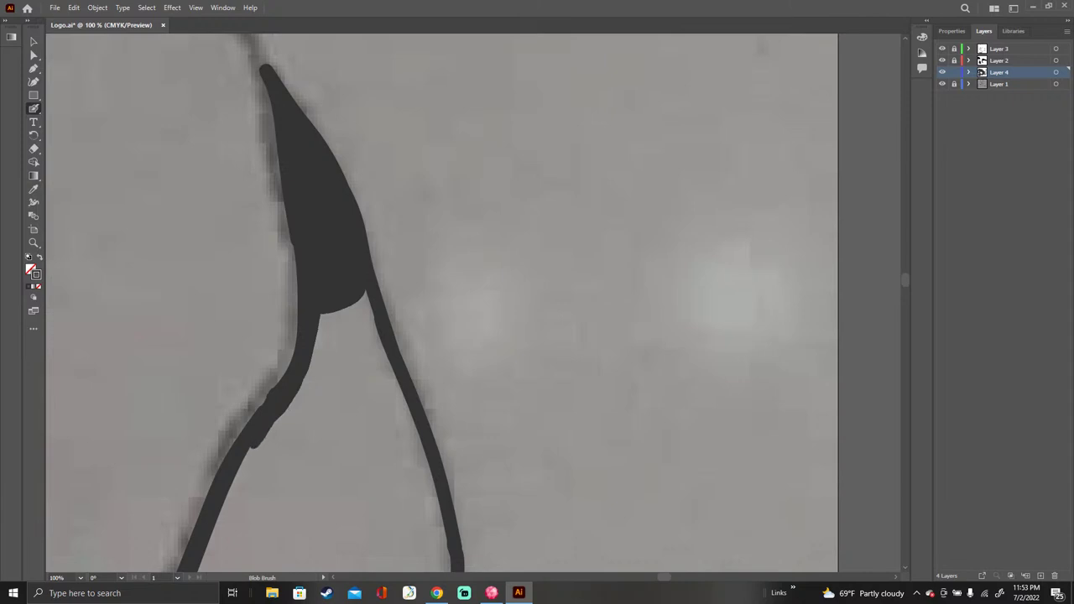
mouse_move(303, 395)
mouse_down()
mouse_move(322, 316)
mouse_move(366, 304)
mouse_move(372, 334)
mouse_move(352, 309)
mouse_move(364, 337)
mouse_move(339, 313)
mouse_move(323, 349)
mouse_move(362, 343)
mouse_move(384, 356)
mouse_move(336, 351)
mouse_move(319, 365)
mouse_up()
drag(294, 400, 264, 443)
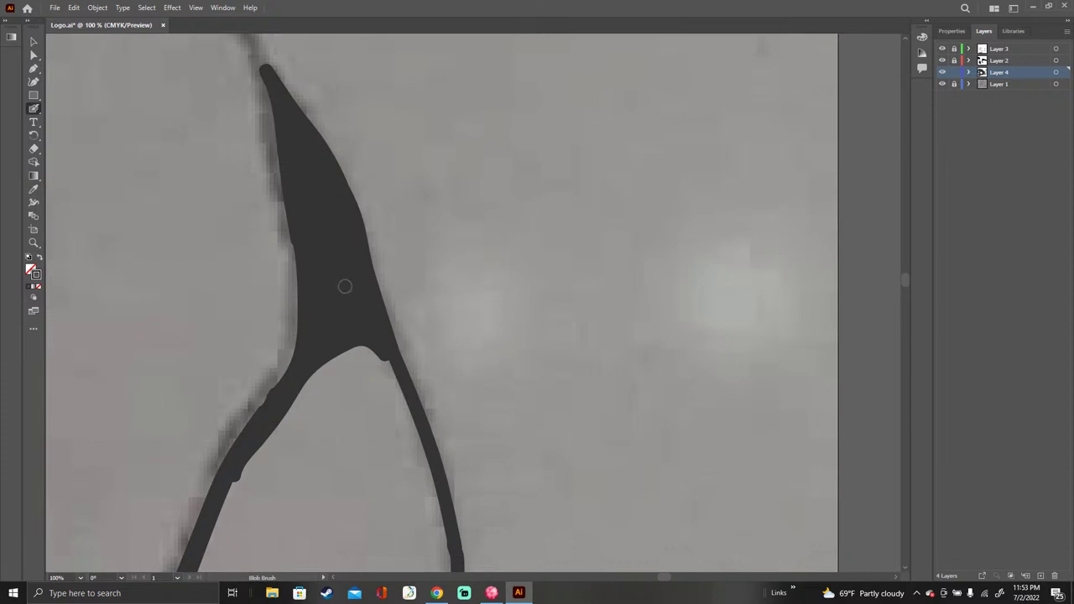
drag(359, 344, 411, 426)
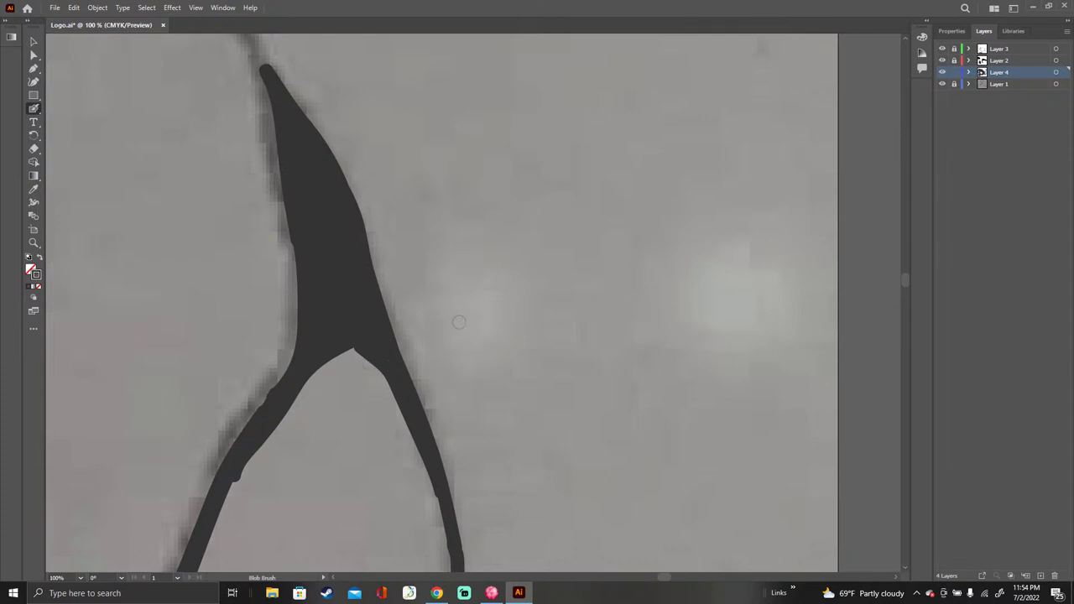
mouse_move(383, 378)
mouse_down()
mouse_move(337, 363)
mouse_move(370, 380)
mouse_move(318, 385)
mouse_move(354, 384)
mouse_move(325, 386)
mouse_move(354, 394)
mouse_move(317, 399)
mouse_move(325, 402)
mouse_move(296, 394)
mouse_up()
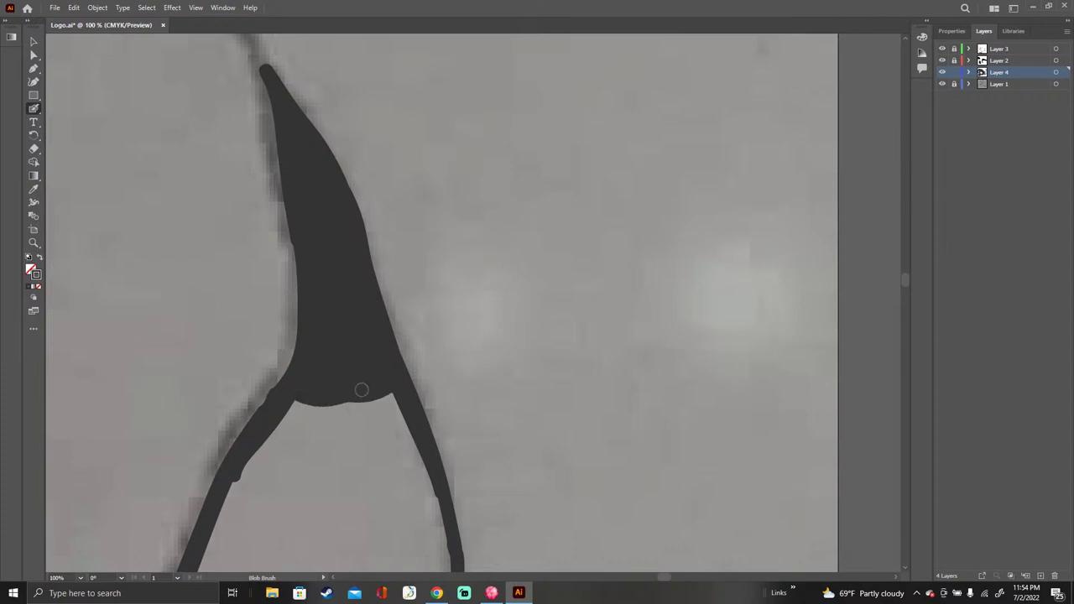
mouse_move(386, 396)
mouse_down()
mouse_move(431, 494)
mouse_move(349, 402)
mouse_move(358, 408)
mouse_move(287, 411)
mouse_move(322, 408)
mouse_move(380, 426)
mouse_move(431, 493)
mouse_move(461, 560)
mouse_up()
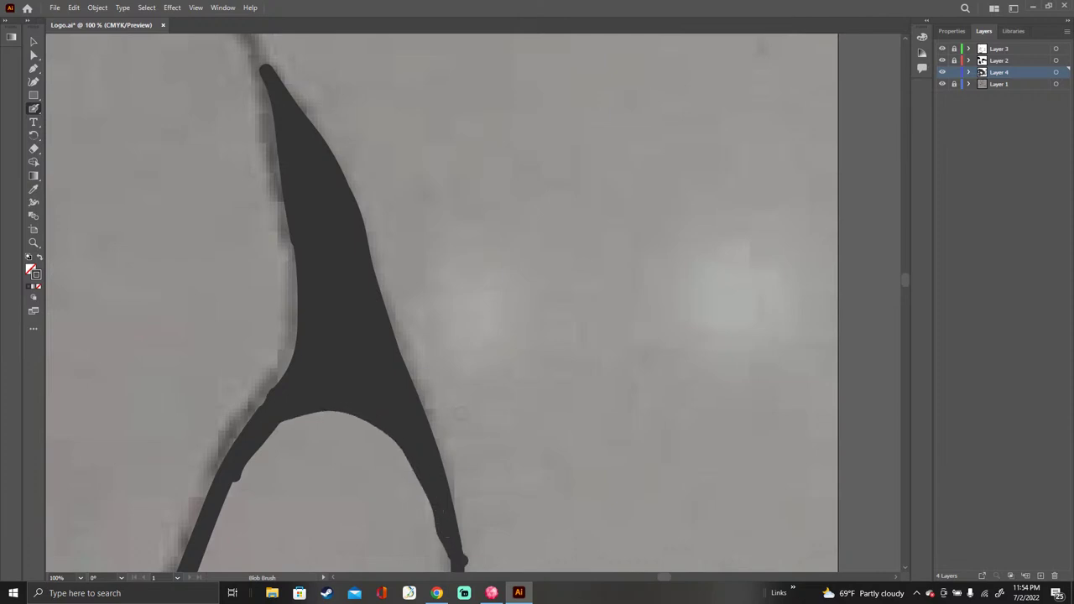
key(ctrl+z)
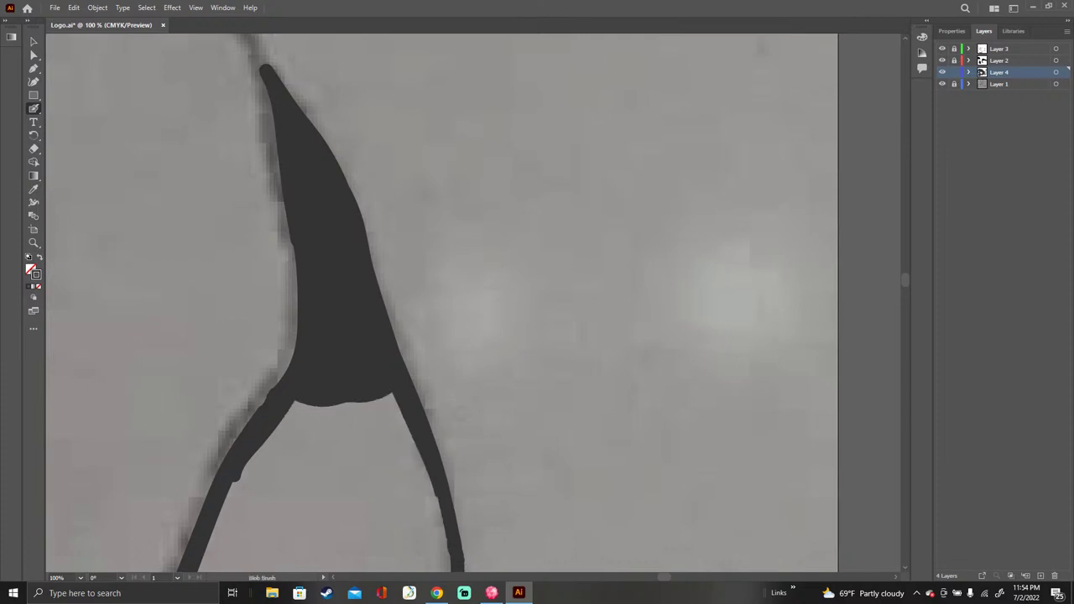
mouse_move(310, 401)
mouse_down()
mouse_move(292, 408)
mouse_move(344, 414)
mouse_move(378, 403)
mouse_move(390, 411)
mouse_move(285, 419)
mouse_move(402, 428)
mouse_move(417, 460)
mouse_up()
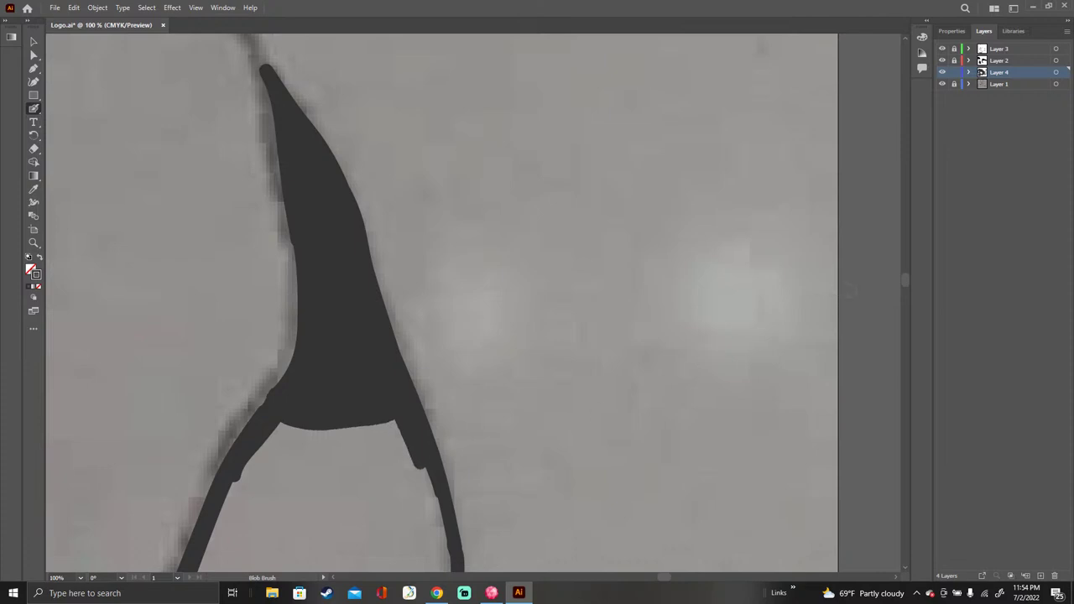
Step: Fill the widening area just below the bend from outline to outline, carrying the fill farther down along the outer line
scroll(442, 302, down, 10)
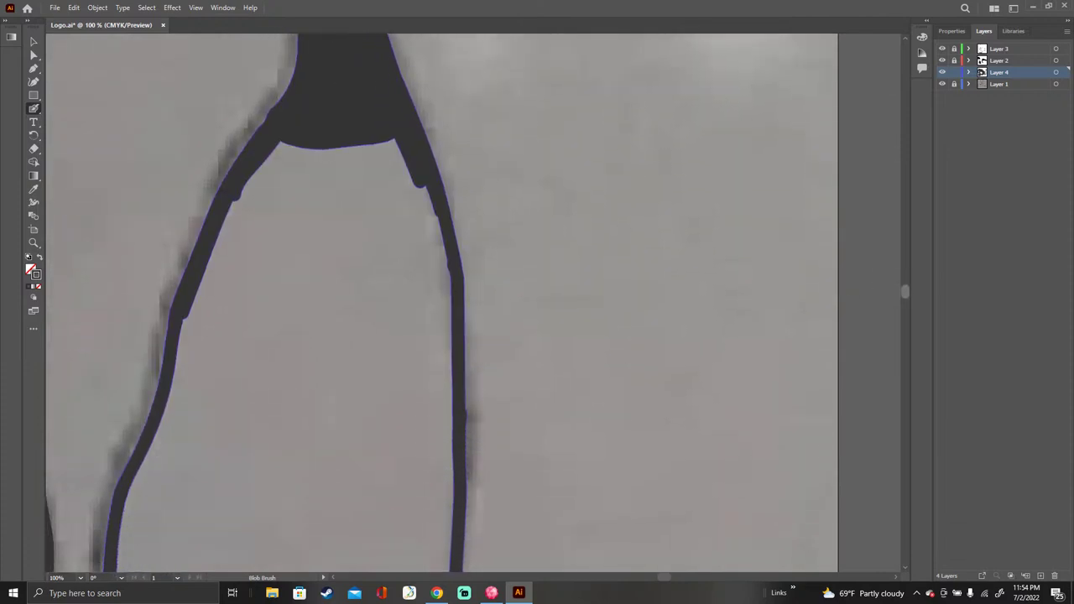
scroll(441, 302, up, 1)
mouse_move(334, 134)
mouse_down()
mouse_move(323, 168)
mouse_move(277, 164)
mouse_move(340, 141)
mouse_move(225, 195)
mouse_move(239, 144)
mouse_move(226, 168)
mouse_move(276, 101)
mouse_move(285, 117)
mouse_move(293, 105)
mouse_move(382, 97)
mouse_move(369, 118)
mouse_move(399, 104)
mouse_move(449, 241)
mouse_up()
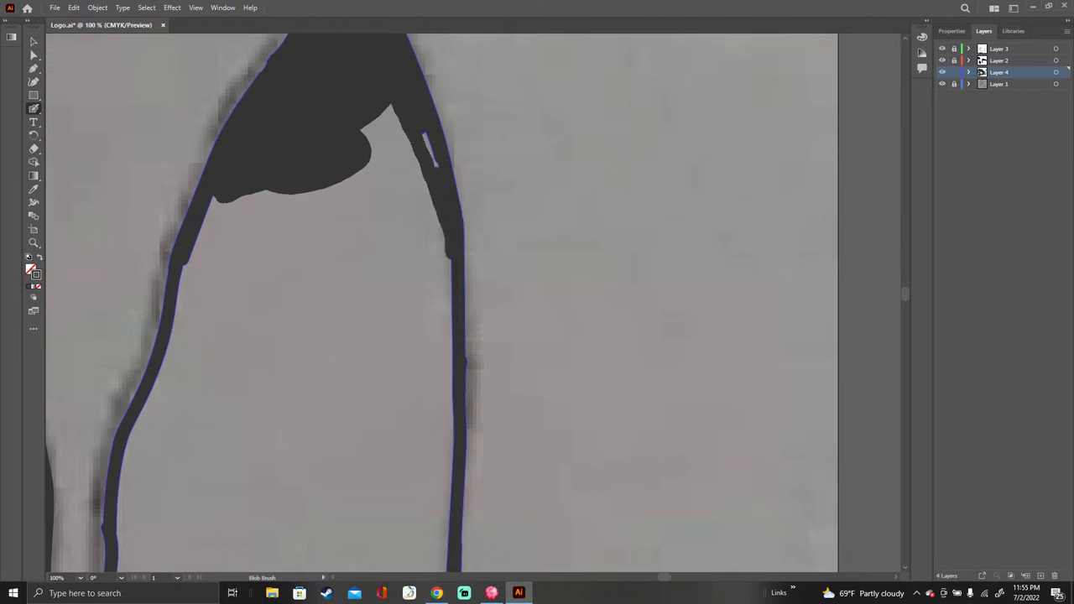
mouse_move(376, 124)
mouse_down()
mouse_move(400, 116)
mouse_move(400, 126)
mouse_move(369, 133)
mouse_move(404, 138)
mouse_move(360, 151)
mouse_move(410, 147)
mouse_move(366, 164)
mouse_move(411, 160)
mouse_move(346, 174)
mouse_up()
drag(411, 170, 340, 183)
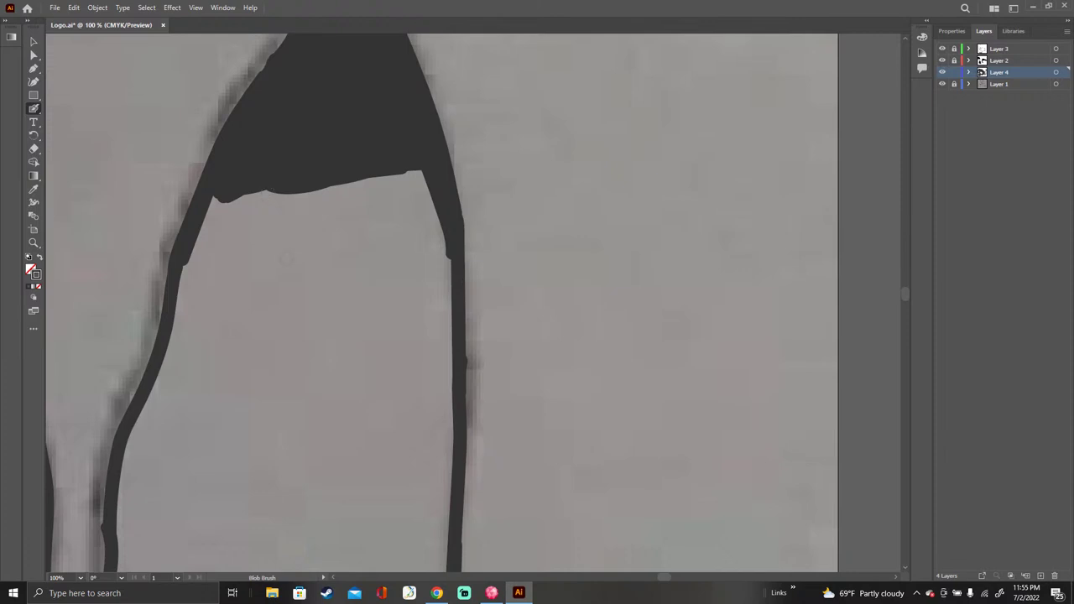
mouse_move(397, 168)
mouse_down()
mouse_move(440, 231)
mouse_move(445, 291)
mouse_move(407, 193)
mouse_move(445, 307)
mouse_move(449, 365)
mouse_move(409, 208)
mouse_move(386, 178)
mouse_move(443, 367)
mouse_move(369, 180)
mouse_move(420, 295)
mouse_move(356, 181)
mouse_move(347, 188)
mouse_move(408, 307)
mouse_move(347, 200)
mouse_up()
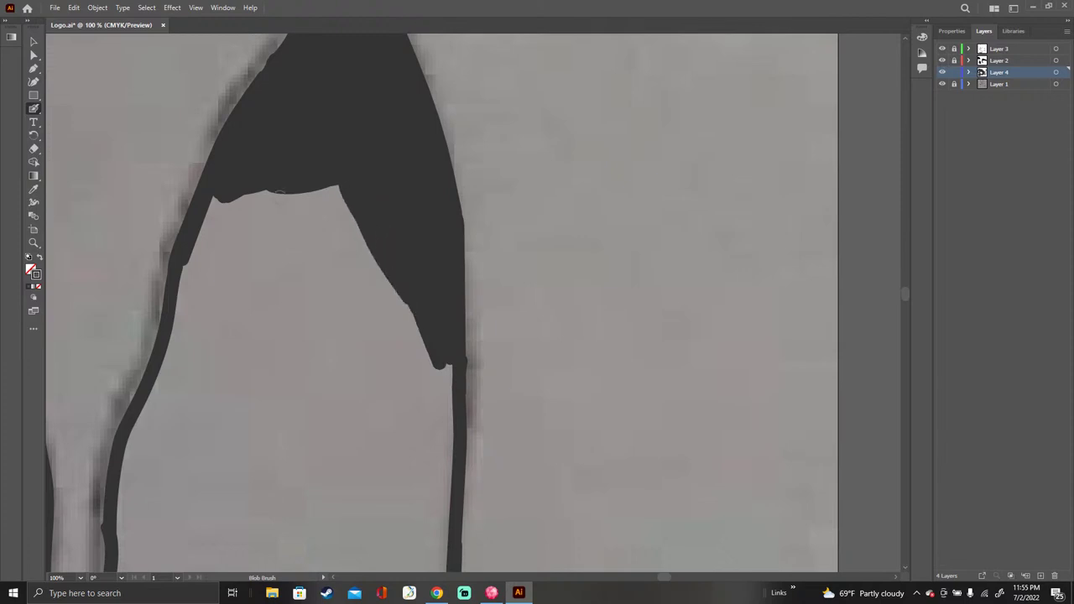
Step: Fill the inner side of the widening section down to the level of the outer side, thickening the inner outline where it curves outward
mouse_move(222, 198)
mouse_down()
mouse_move(342, 206)
mouse_move(214, 220)
mouse_move(350, 218)
mouse_move(382, 282)
mouse_move(344, 247)
mouse_move(413, 322)
mouse_move(433, 368)
mouse_move(334, 239)
mouse_move(420, 362)
mouse_move(308, 240)
mouse_up()
drag(361, 290, 396, 334)
drag(352, 302, 294, 238)
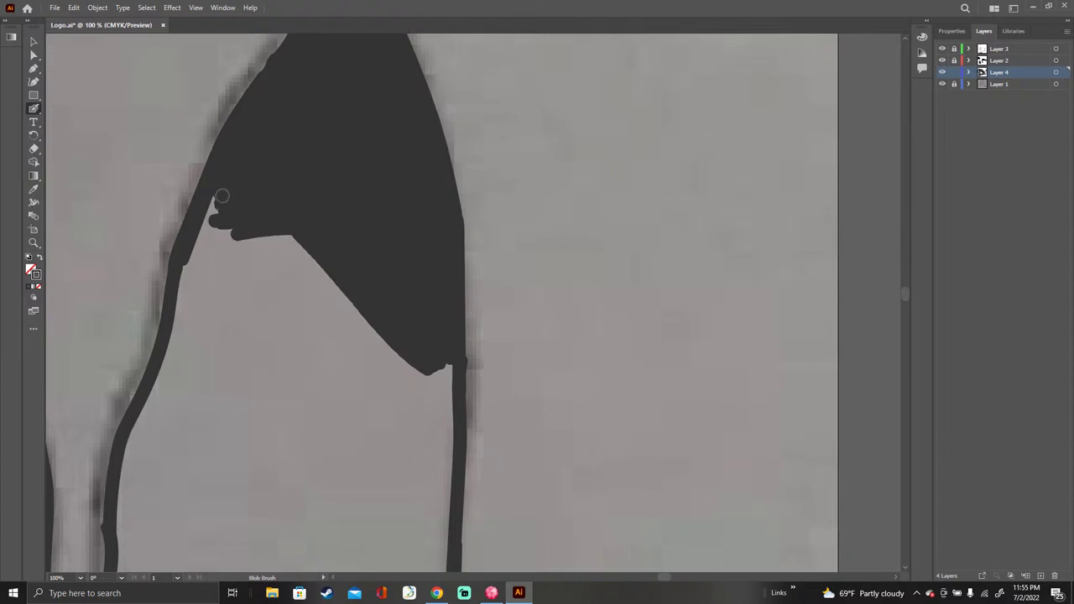
mouse_move(220, 212)
mouse_down()
mouse_move(186, 293)
mouse_move(230, 247)
mouse_move(180, 322)
mouse_move(165, 373)
mouse_move(201, 294)
mouse_move(243, 245)
mouse_move(211, 298)
mouse_move(282, 242)
mouse_move(201, 316)
mouse_up()
mouse_move(290, 240)
mouse_down()
mouse_move(210, 319)
mouse_move(298, 252)
mouse_move(227, 319)
mouse_move(309, 268)
mouse_move(333, 282)
mouse_move(268, 300)
mouse_move(351, 304)
mouse_move(261, 304)
mouse_move(353, 310)
mouse_move(256, 310)
mouse_move(385, 344)
mouse_up()
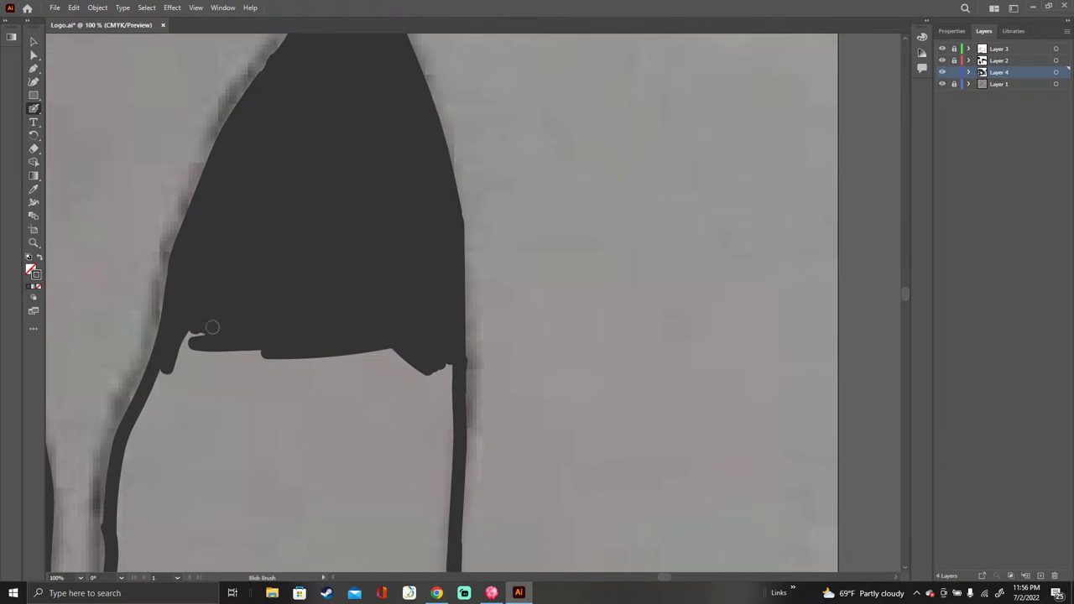
drag(210, 328, 146, 413)
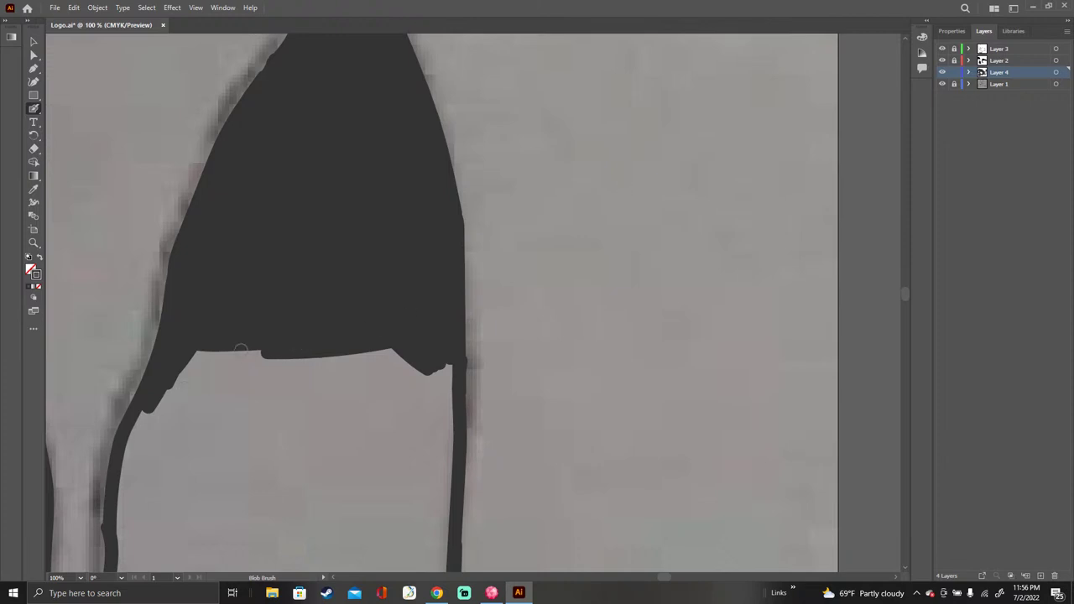
Step: Extend the solid fill through the middle of the shape with diagonal strokes, working across to the outer outline
mouse_move(240, 349)
mouse_down()
mouse_move(317, 378)
mouse_move(370, 378)
mouse_move(402, 358)
mouse_move(448, 376)
mouse_move(445, 407)
mouse_move(423, 413)
mouse_move(382, 396)
mouse_move(277, 388)
mouse_move(195, 358)
mouse_move(288, 462)
mouse_move(245, 426)
mouse_move(270, 432)
mouse_move(302, 475)
mouse_move(257, 395)
mouse_move(281, 398)
mouse_move(305, 447)
mouse_up()
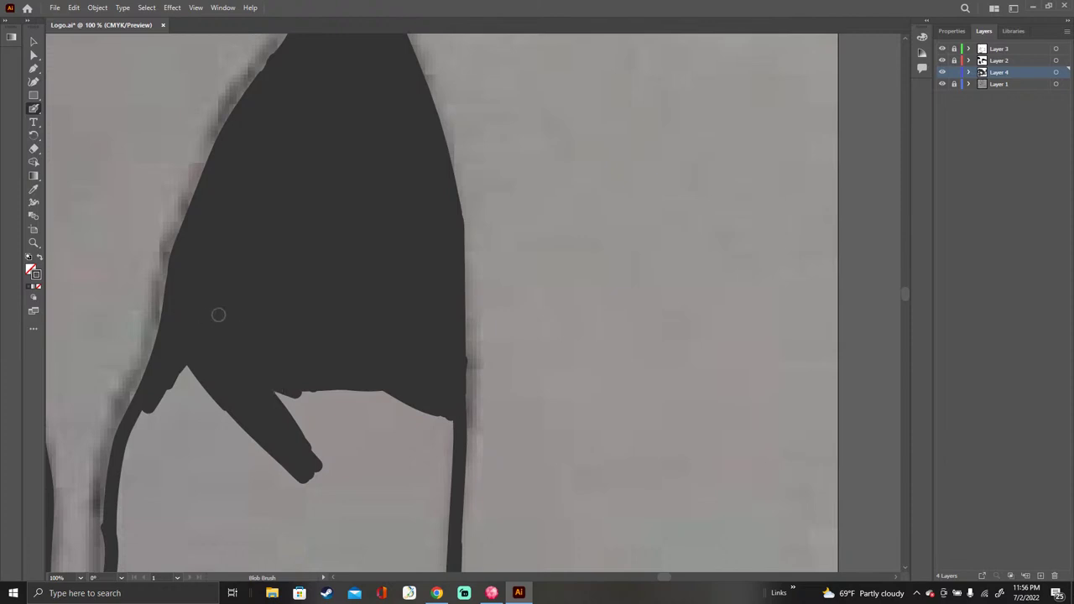
mouse_move(273, 316)
mouse_down()
mouse_move(304, 412)
mouse_move(336, 453)
mouse_up()
drag(300, 406, 337, 470)
drag(299, 388, 352, 458)
mouse_move(335, 391)
mouse_down()
mouse_move(369, 455)
mouse_move(393, 447)
mouse_up()
mouse_move(378, 396)
mouse_down()
mouse_move(410, 440)
mouse_move(453, 424)
mouse_up()
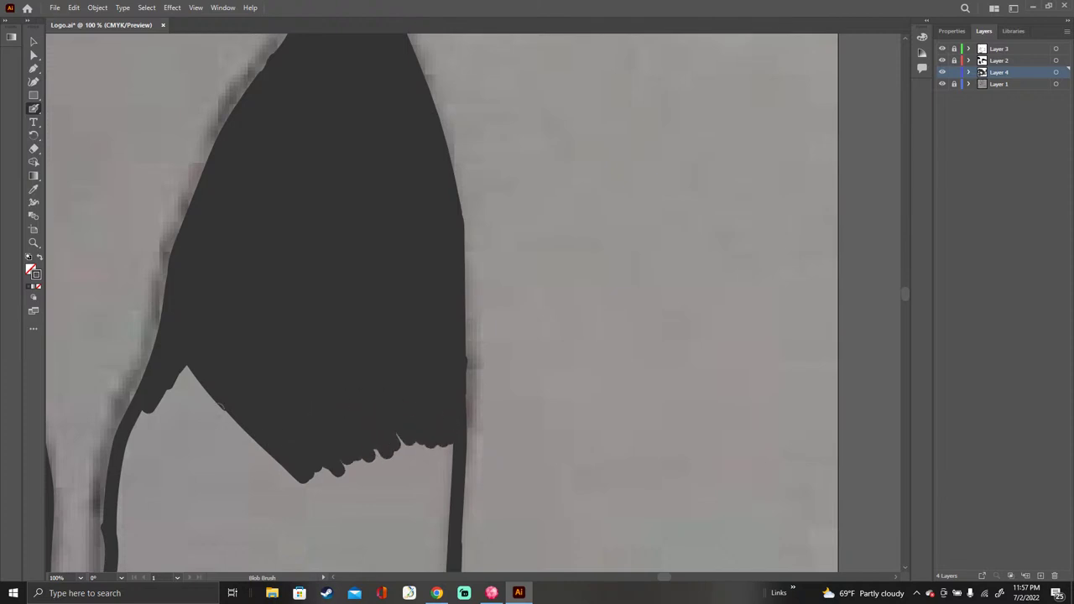
Step: Fill the wedge along the inner outline past its outward curve and extend the fill down the outer outline
mouse_move(196, 364)
mouse_down()
mouse_move(182, 373)
mouse_move(298, 491)
mouse_move(168, 403)
mouse_move(244, 477)
mouse_move(157, 407)
mouse_move(182, 451)
mouse_move(160, 444)
mouse_up()
mouse_move(173, 397)
mouse_down()
mouse_move(131, 463)
mouse_move(128, 485)
mouse_move(145, 449)
mouse_move(132, 526)
mouse_move(147, 532)
mouse_move(171, 463)
mouse_move(126, 547)
mouse_move(119, 495)
mouse_up()
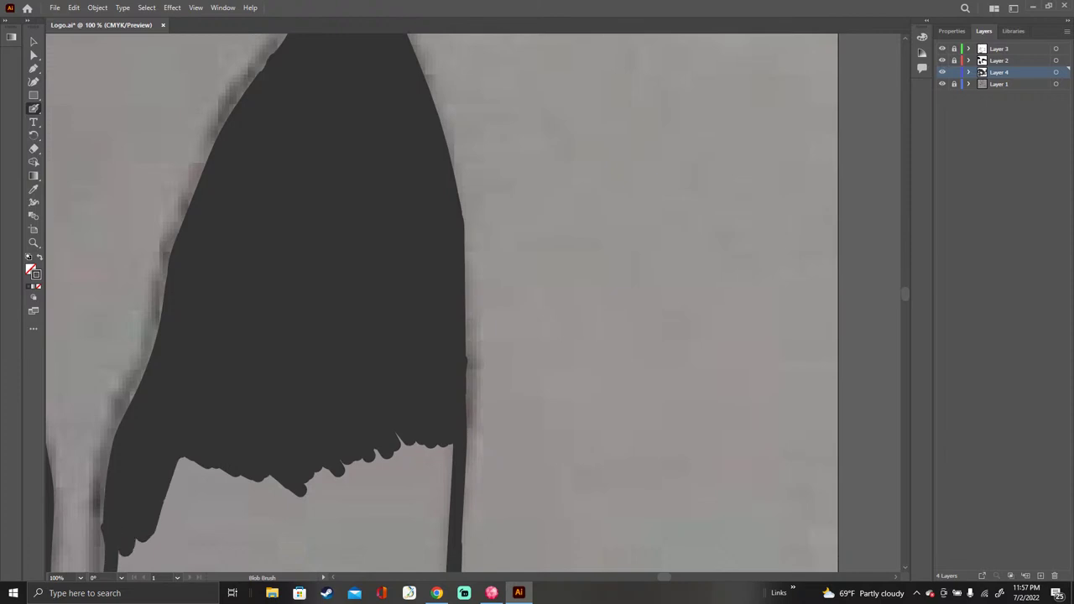
mouse_move(130, 556)
mouse_down()
mouse_move(190, 462)
mouse_move(162, 466)
mouse_up()
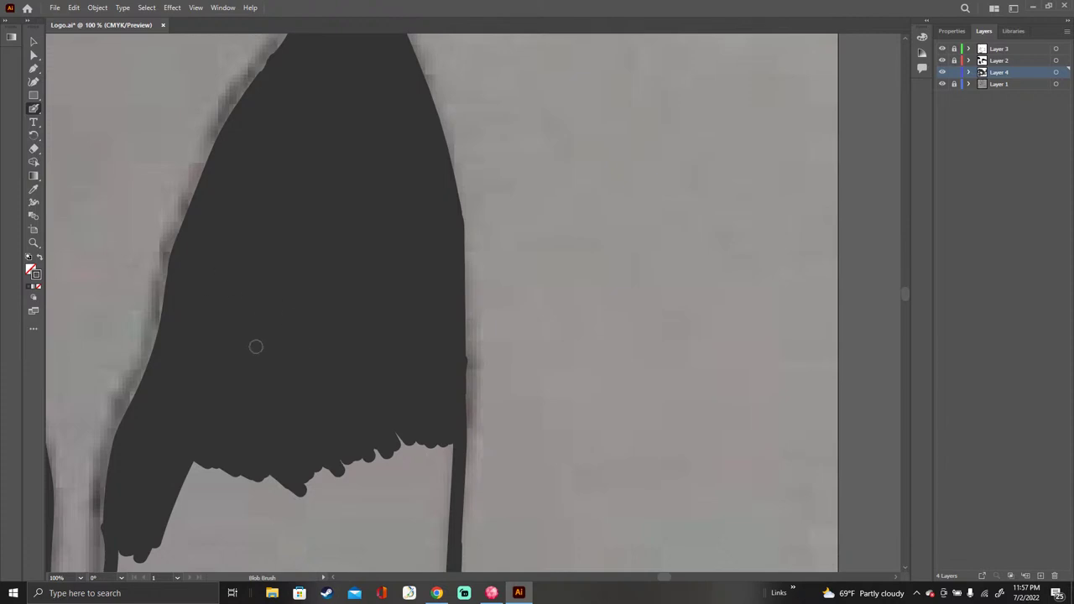
mouse_move(394, 452)
mouse_down()
mouse_move(440, 501)
mouse_move(420, 453)
mouse_move(437, 474)
mouse_move(451, 449)
mouse_up()
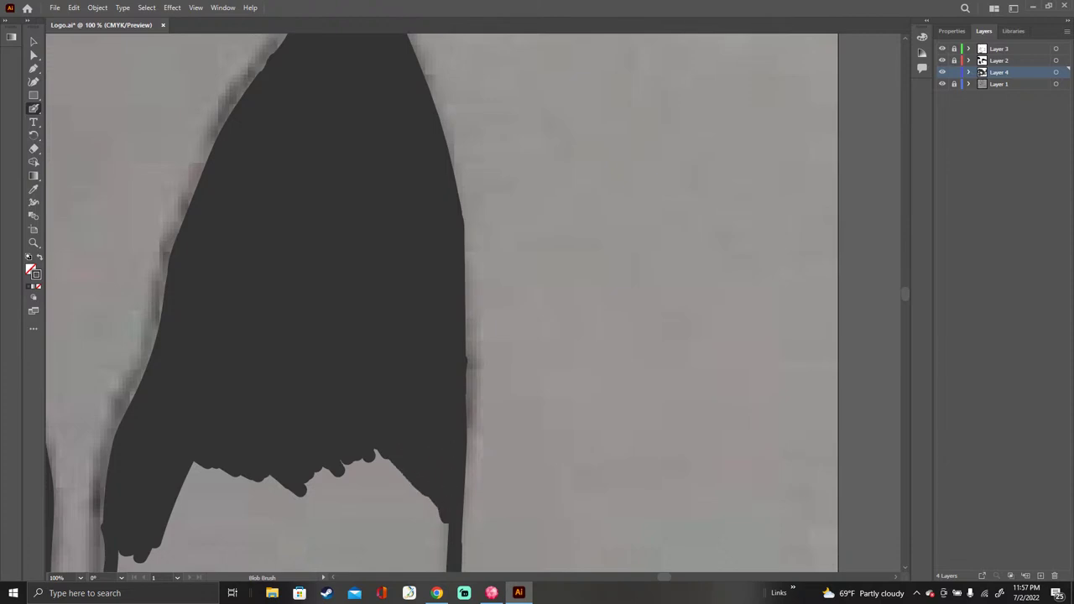
mouse_move(437, 507)
mouse_down()
mouse_move(386, 466)
mouse_move(401, 488)
mouse_move(373, 474)
mouse_up()
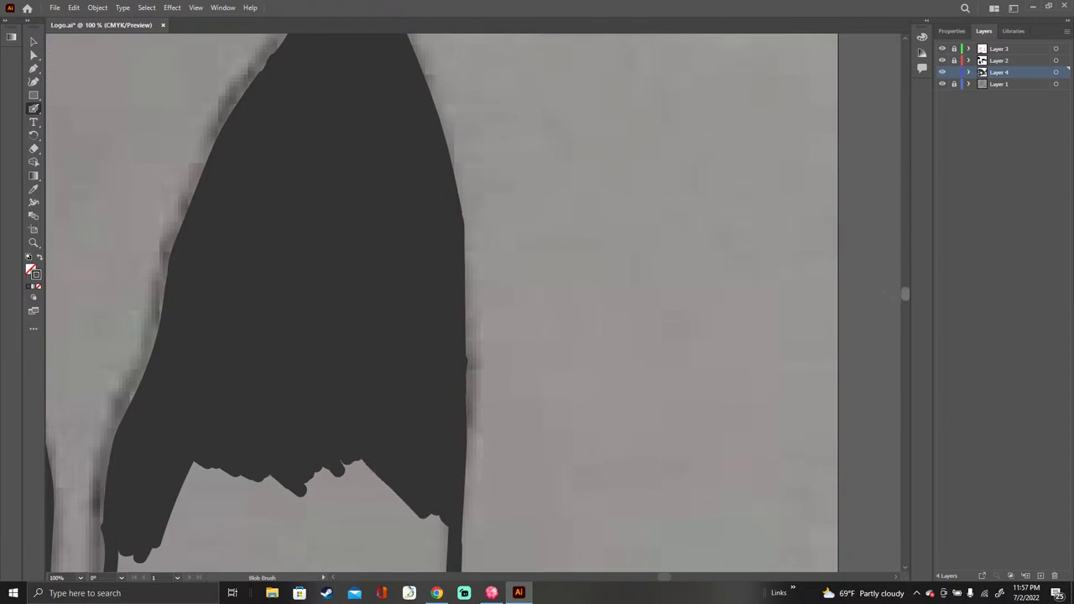
Step: Cover the ragged lower edge of the fill and extend it down the outer outline toward the upper finger-like loop
scroll(440, 302, down, 5)
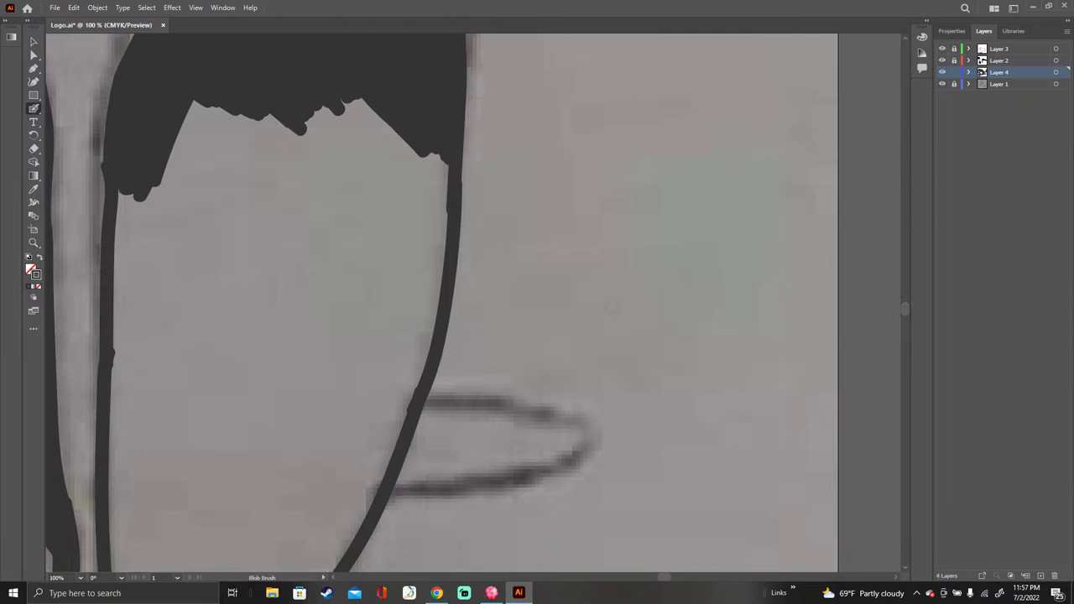
mouse_move(180, 135)
mouse_down()
mouse_move(195, 104)
mouse_move(167, 173)
mouse_move(267, 125)
mouse_move(220, 159)
mouse_move(324, 114)
mouse_move(210, 187)
mouse_move(360, 114)
mouse_move(401, 143)
mouse_up()
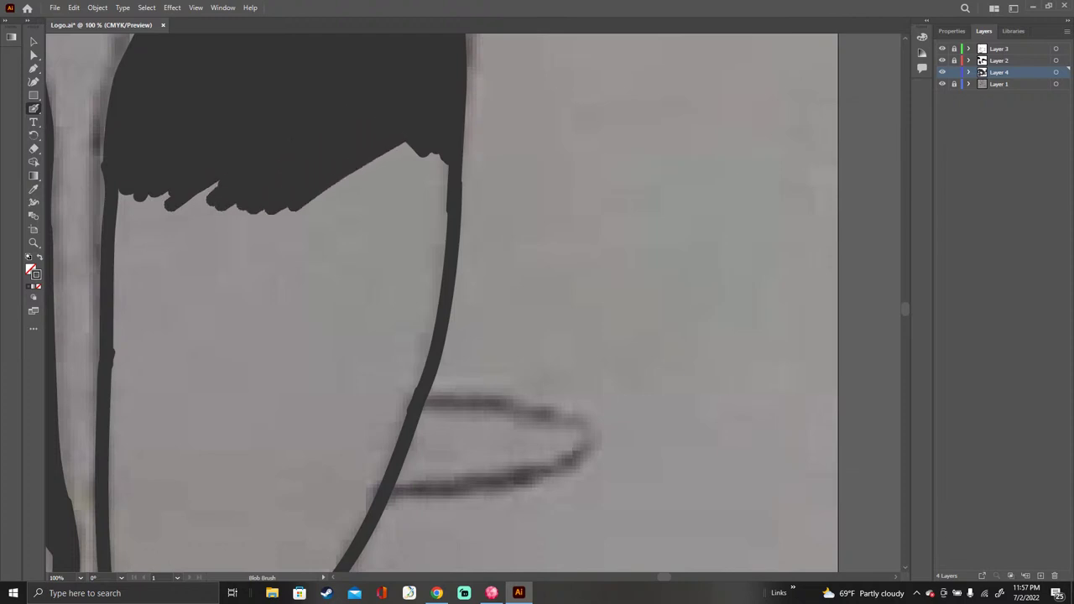
mouse_move(302, 210)
mouse_down()
mouse_move(407, 147)
mouse_move(319, 209)
mouse_move(437, 159)
mouse_move(336, 219)
mouse_move(436, 168)
mouse_move(348, 227)
mouse_up()
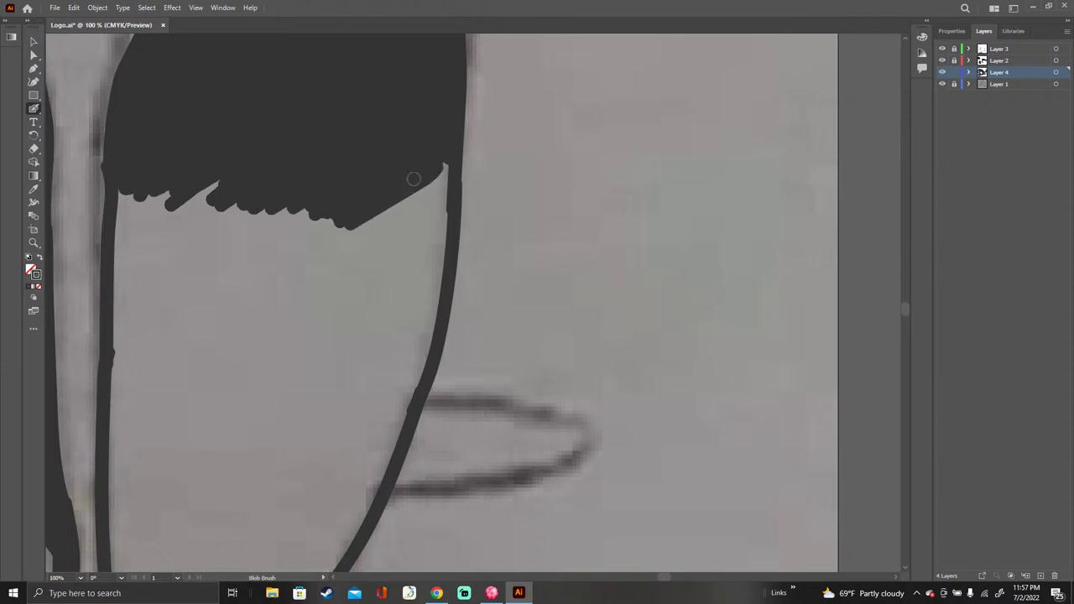
mouse_move(420, 173)
mouse_down()
mouse_move(445, 209)
mouse_move(432, 267)
mouse_move(400, 267)
mouse_move(336, 231)
mouse_up()
mouse_move(381, 260)
mouse_down()
mouse_move(186, 203)
mouse_move(180, 218)
mouse_move(208, 222)
mouse_up()
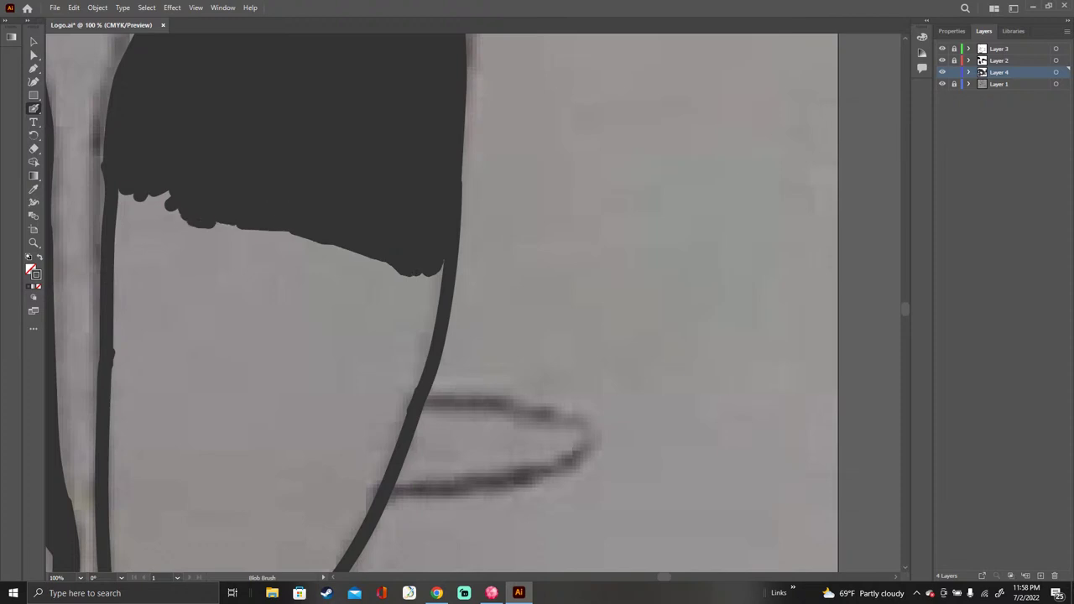
Step: Fill a strip down the inner outline and brush a curved boundary across the shape to the base of the upper finger-like loop
mouse_move(138, 193)
mouse_down()
mouse_move(123, 242)
mouse_move(119, 212)
mouse_move(119, 270)
mouse_up()
mouse_move(146, 215)
mouse_down()
mouse_move(141, 245)
mouse_move(162, 203)
mouse_move(120, 293)
mouse_move(118, 369)
mouse_up()
mouse_move(148, 257)
mouse_down()
mouse_move(128, 354)
mouse_move(179, 216)
mouse_move(124, 378)
mouse_up()
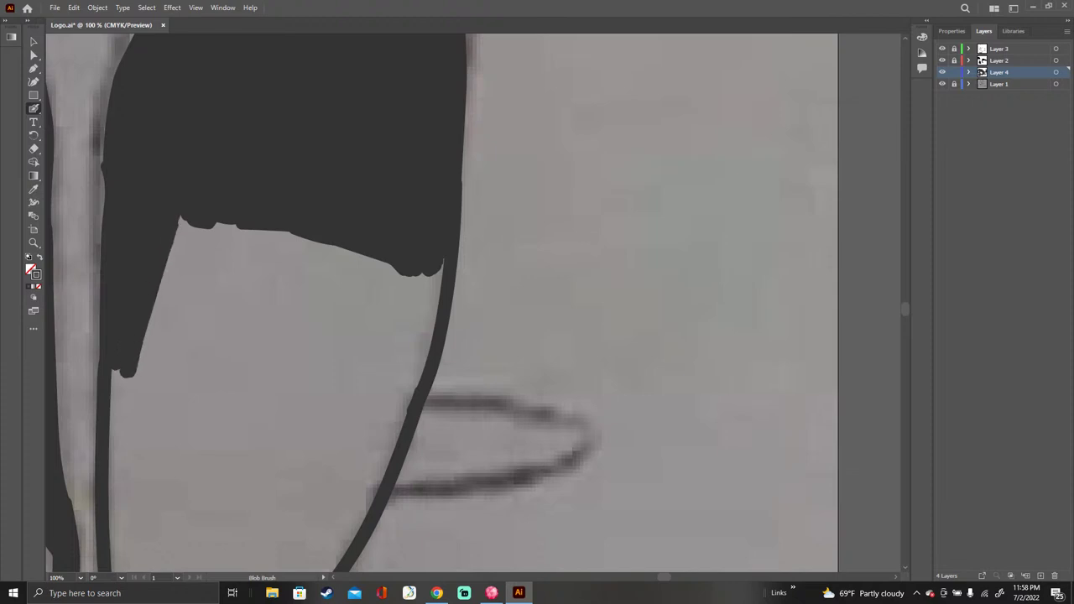
drag(143, 325, 129, 373)
drag(190, 219, 178, 297)
mouse_move(194, 244)
mouse_down()
mouse_move(205, 326)
mouse_move(243, 383)
mouse_move(376, 468)
mouse_move(422, 336)
mouse_move(423, 277)
mouse_move(440, 262)
mouse_move(403, 369)
mouse_move(394, 276)
mouse_move(382, 268)
mouse_move(405, 341)
mouse_up()
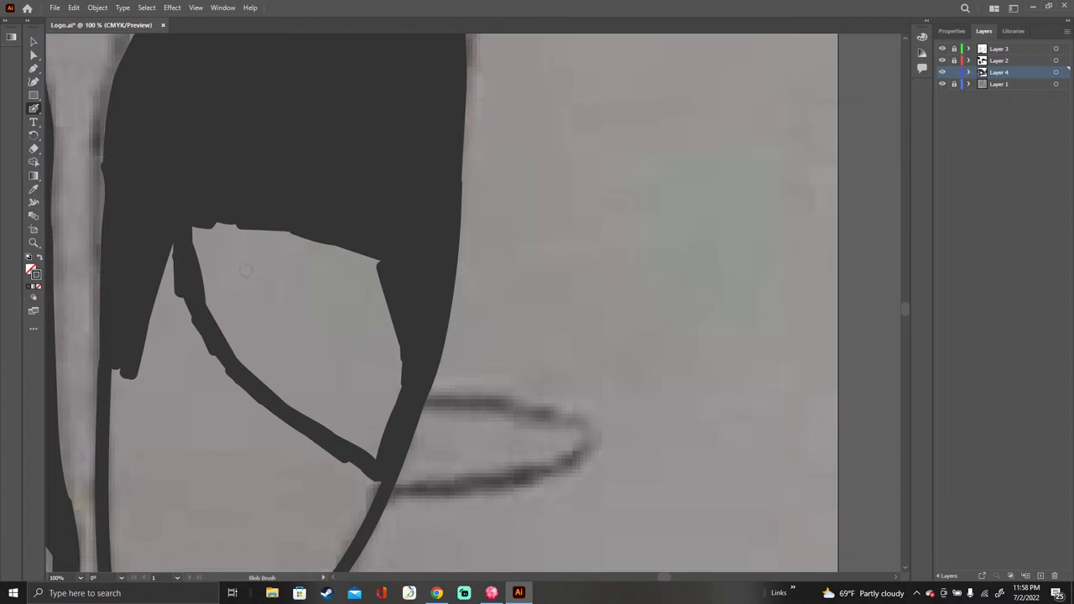
Step: Fill the enclosed gap inside the curved boundary solid, plus the wedge between it and the inner outline
mouse_move(235, 189)
mouse_down()
mouse_move(228, 325)
mouse_move(208, 266)
mouse_move(232, 334)
mouse_move(209, 309)
mouse_move(241, 360)
mouse_move(282, 394)
mouse_move(257, 340)
mouse_move(310, 413)
mouse_move(312, 386)
mouse_move(292, 406)
mouse_up()
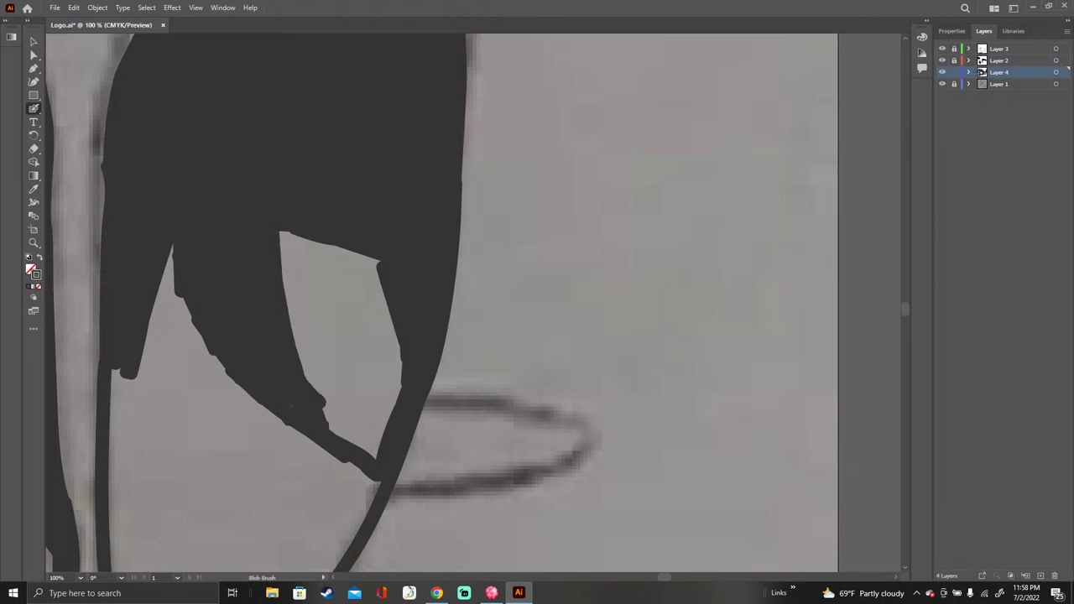
mouse_move(263, 245)
mouse_down()
mouse_move(337, 261)
mouse_move(317, 238)
mouse_move(369, 263)
mouse_move(299, 258)
mouse_move(373, 274)
mouse_move(383, 311)
mouse_move(296, 306)
mouse_move(395, 328)
mouse_up()
mouse_move(297, 314)
mouse_down()
mouse_move(398, 344)
mouse_move(391, 406)
mouse_up()
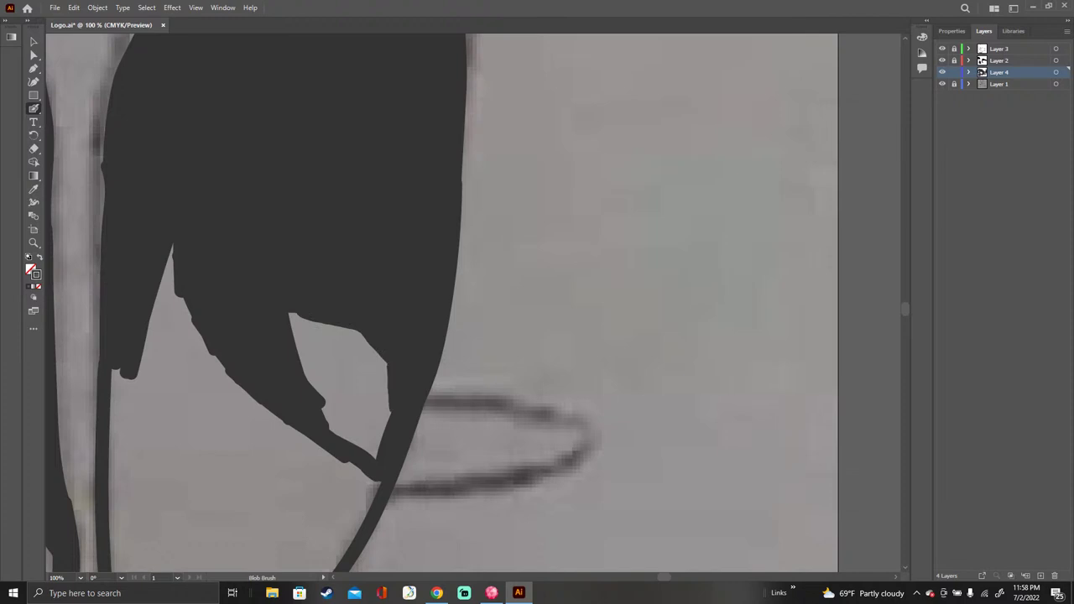
drag(357, 336, 378, 398)
mouse_move(297, 321)
mouse_down()
mouse_move(347, 384)
mouse_move(296, 342)
mouse_up()
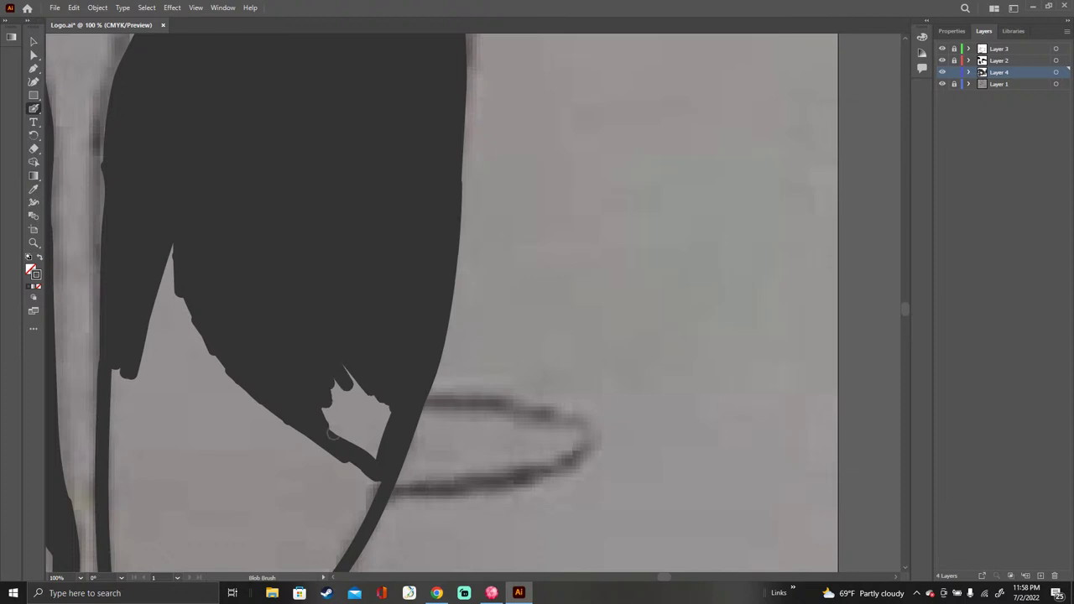
mouse_move(339, 386)
mouse_down()
mouse_move(333, 413)
mouse_move(370, 450)
mouse_move(342, 386)
mouse_move(378, 436)
mouse_move(388, 411)
mouse_up()
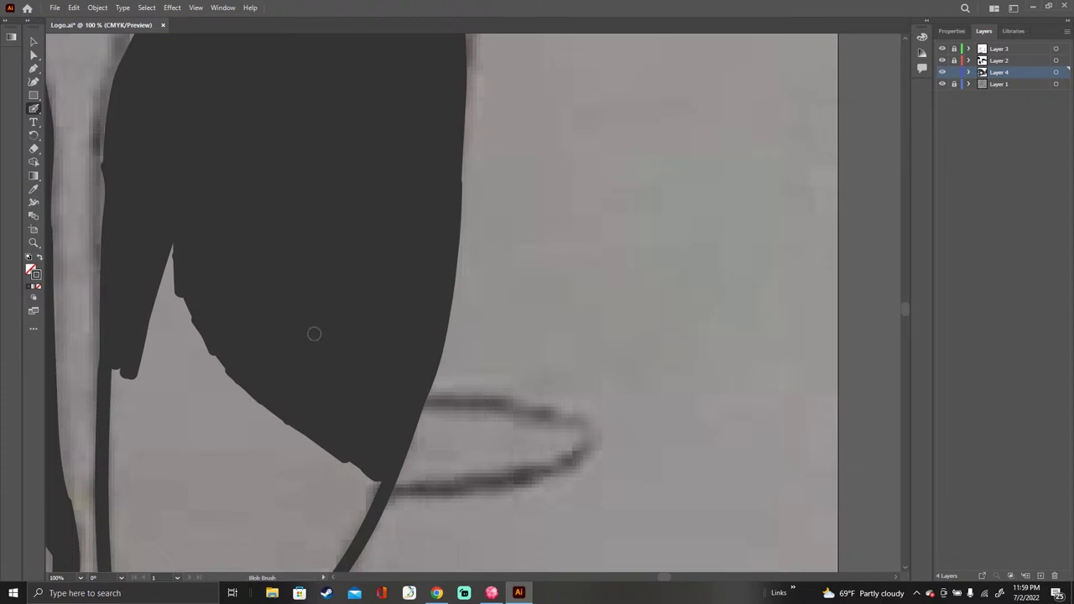
mouse_move(162, 245)
mouse_down()
mouse_move(146, 332)
mouse_move(176, 355)
mouse_move(151, 354)
mouse_move(198, 371)
mouse_move(146, 384)
mouse_move(218, 371)
mouse_move(168, 384)
mouse_move(247, 396)
mouse_move(329, 460)
mouse_up()
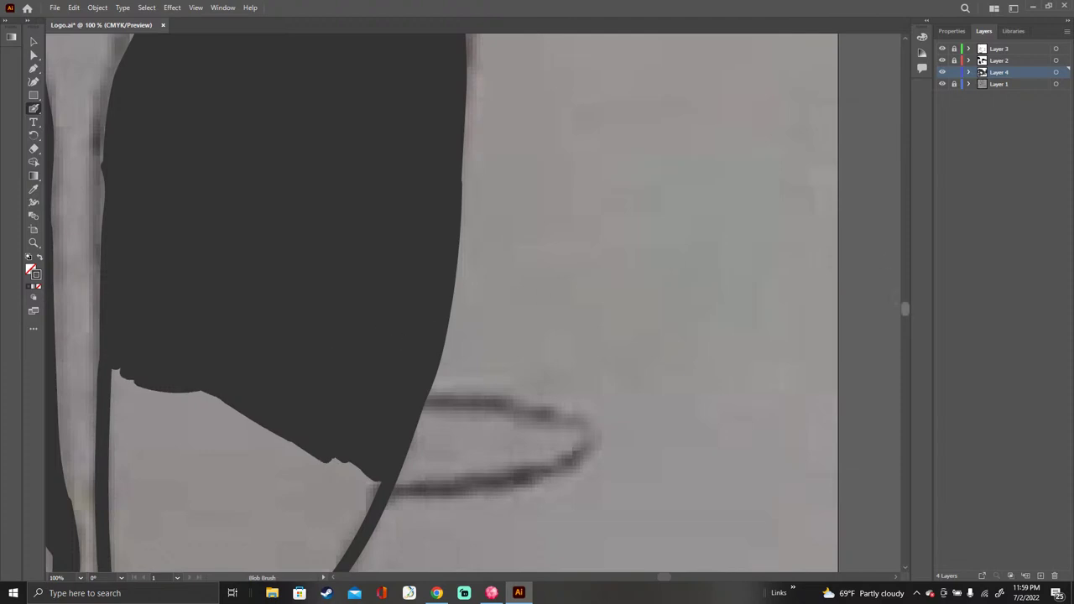
Step: Continue the solid fill down the narrowing shape between both outlines, from the upper finger-like loop to the start of the lower one
scroll(442, 304, down, 5)
scroll(441, 304, up, 3)
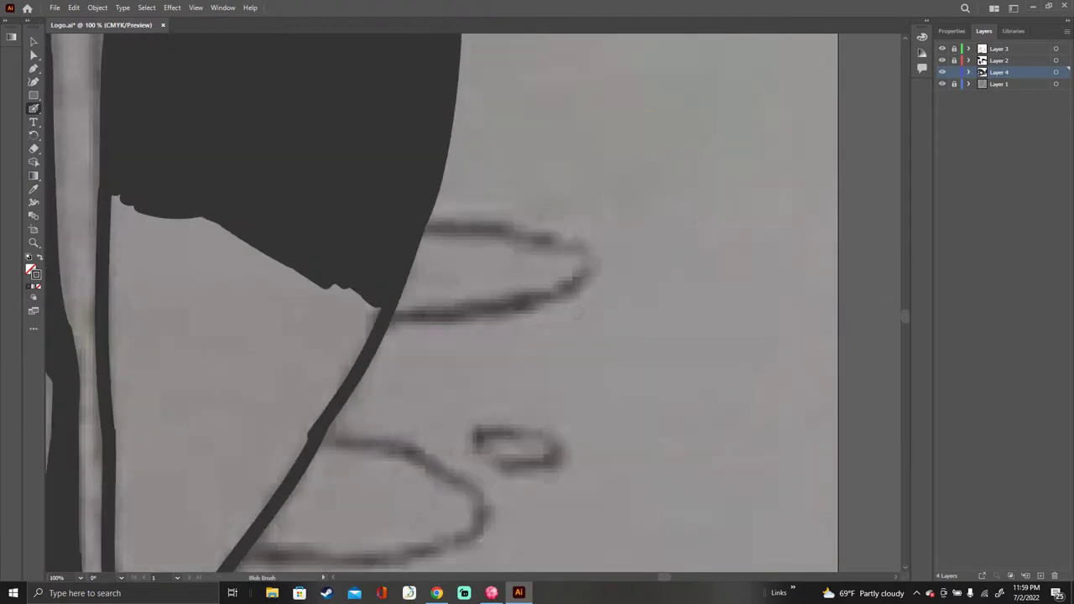
mouse_move(207, 220)
mouse_down()
mouse_move(241, 283)
mouse_move(240, 316)
mouse_move(172, 269)
mouse_move(155, 286)
mouse_move(139, 282)
mouse_move(115, 256)
mouse_move(117, 352)
mouse_move(111, 332)
mouse_move(123, 373)
mouse_move(139, 289)
mouse_move(156, 369)
mouse_move(171, 302)
mouse_move(189, 369)
mouse_move(204, 306)
mouse_move(216, 361)
mouse_move(231, 312)
mouse_move(190, 366)
mouse_up()
mouse_move(226, 237)
mouse_down()
mouse_move(270, 284)
mouse_move(302, 270)
mouse_move(323, 294)
mouse_move(370, 309)
mouse_move(317, 419)
mouse_move(354, 317)
mouse_move(334, 310)
mouse_move(316, 328)
mouse_move(324, 302)
mouse_move(302, 292)
mouse_up()
mouse_move(298, 302)
mouse_down()
mouse_move(289, 332)
mouse_move(251, 285)
mouse_move(260, 319)
mouse_move(309, 371)
mouse_move(298, 379)
mouse_move(312, 398)
mouse_move(308, 433)
mouse_up()
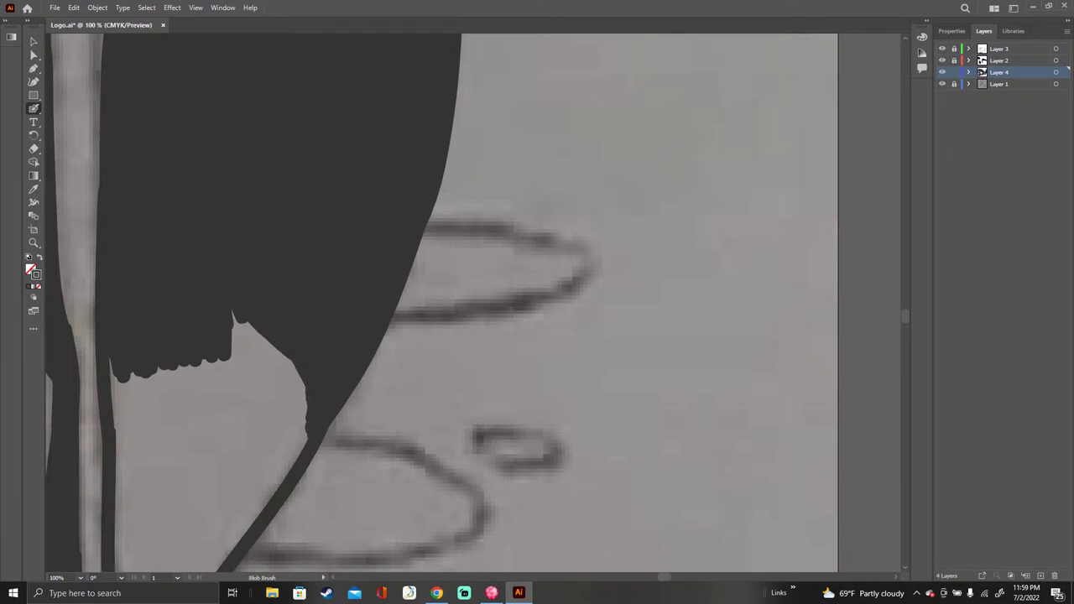
mouse_move(116, 374)
mouse_down()
mouse_move(119, 446)
mouse_move(135, 379)
mouse_up()
mouse_move(133, 437)
mouse_down()
mouse_move(151, 403)
mouse_move(239, 331)
mouse_move(268, 346)
mouse_move(218, 367)
mouse_move(286, 369)
mouse_up()
mouse_move(210, 373)
mouse_down()
mouse_move(293, 382)
mouse_move(198, 387)
mouse_move(298, 386)
mouse_up()
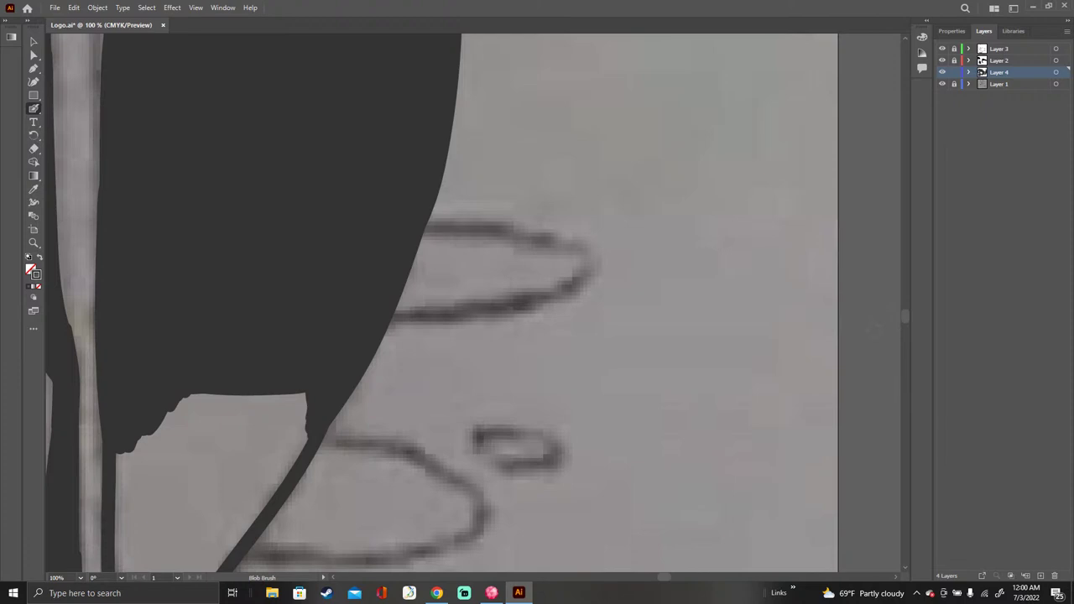
scroll(514, 300, down, 5)
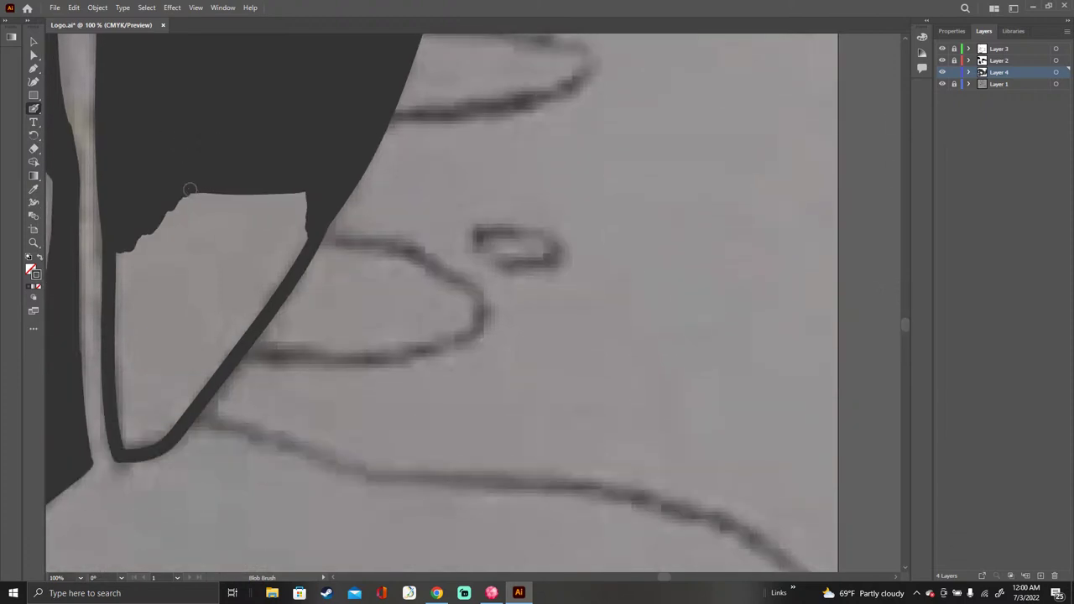
Step: Extend the solid fill down the outer outline, past the lower finger-like loop, to the shape's pointed tip
mouse_move(190, 196)
mouse_down()
mouse_move(199, 229)
mouse_move(227, 210)
mouse_move(227, 225)
mouse_move(300, 202)
mouse_move(298, 247)
mouse_move(275, 278)
mouse_move(285, 244)
mouse_move(272, 282)
mouse_up()
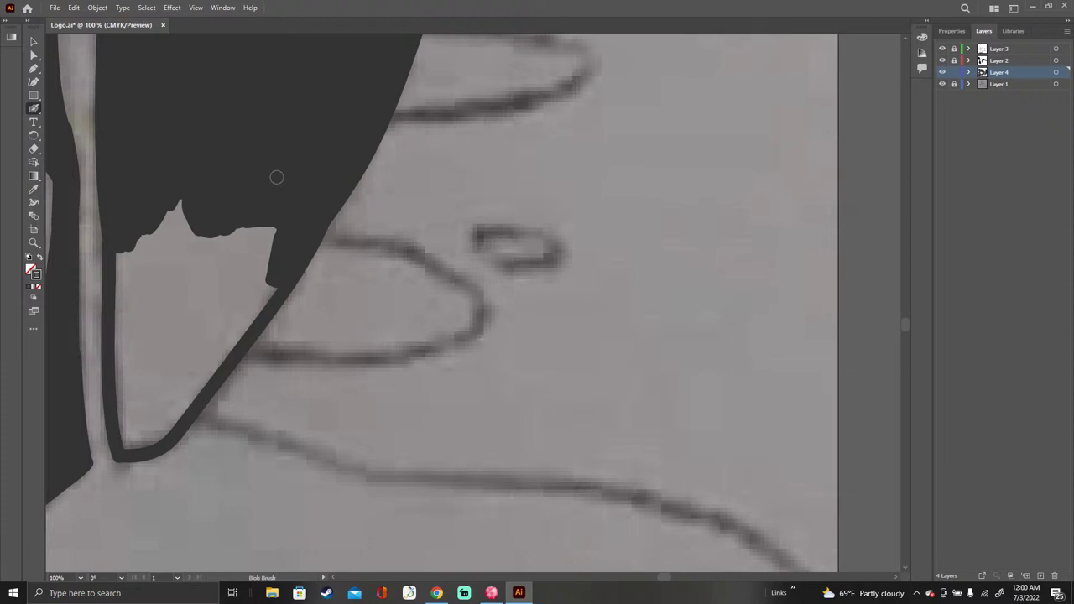
mouse_move(169, 215)
mouse_down()
mouse_move(225, 241)
mouse_move(267, 239)
mouse_move(250, 232)
mouse_move(258, 257)
mouse_move(184, 332)
mouse_move(250, 290)
mouse_move(210, 339)
mouse_move(265, 290)
mouse_move(223, 344)
mouse_move(262, 304)
mouse_up()
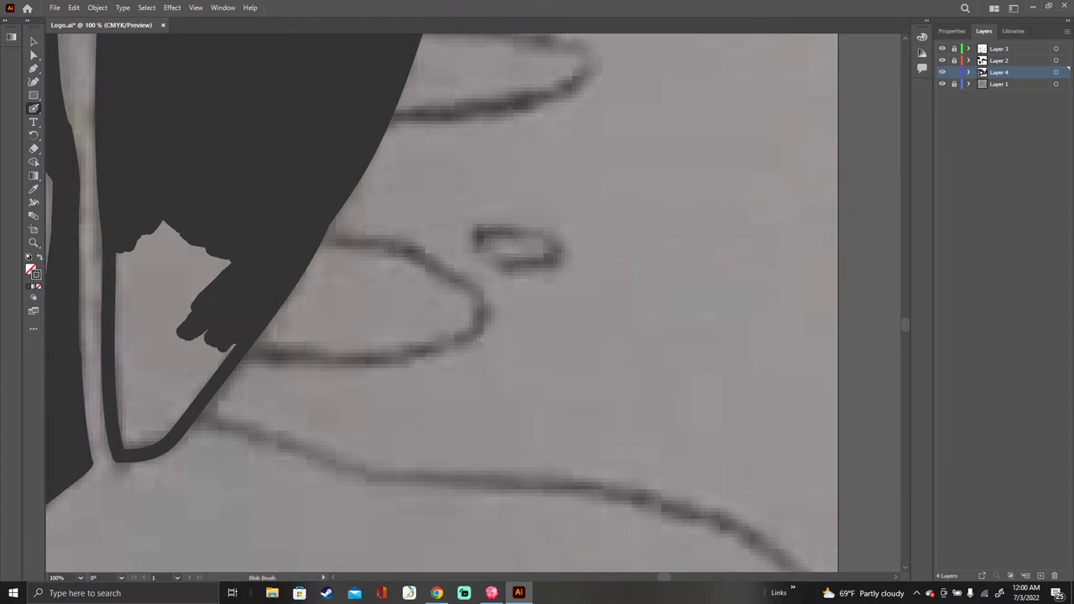
drag(231, 348, 158, 430)
mouse_move(201, 336)
mouse_down()
mouse_move(161, 411)
mouse_move(169, 354)
mouse_up()
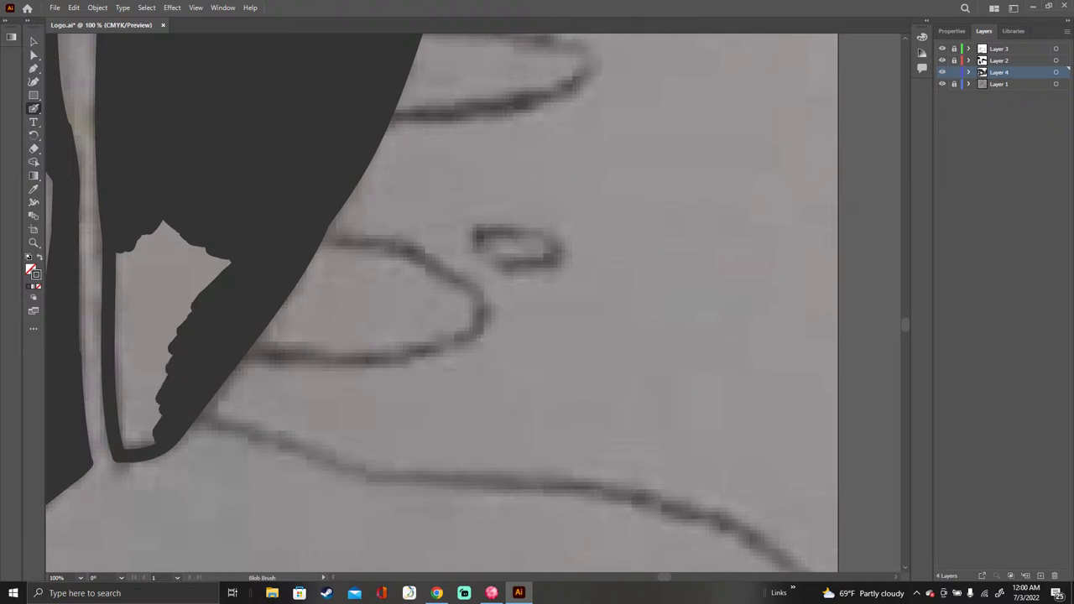
Step: Fill the remaining gap along the inner outline down to the tip so the whole shape is solid
mouse_move(158, 232)
mouse_down()
mouse_move(189, 292)
mouse_move(229, 262)
mouse_up()
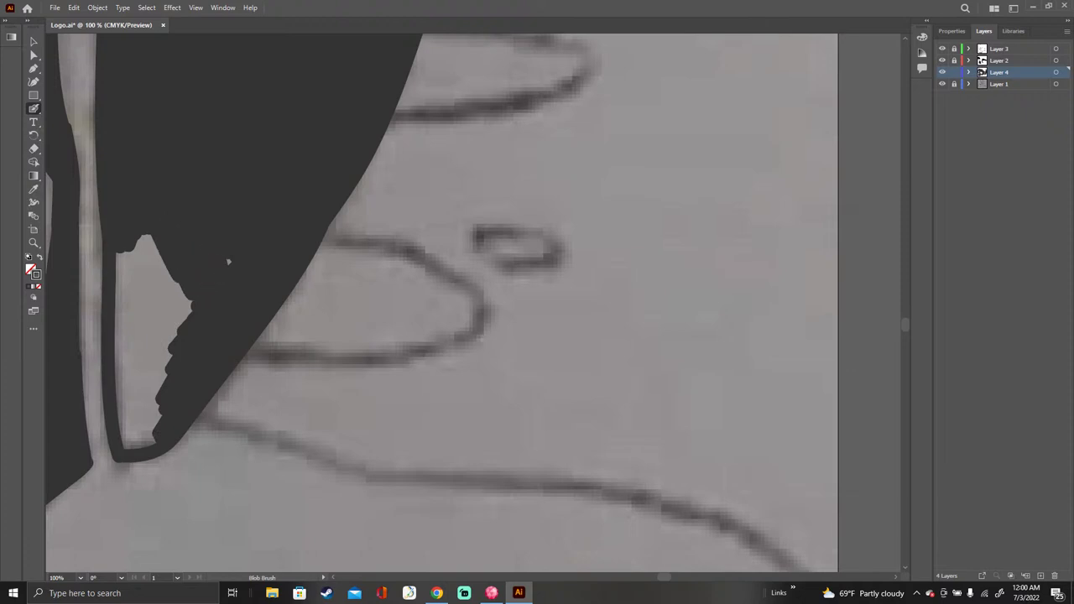
mouse_move(147, 237)
mouse_down()
mouse_move(182, 312)
mouse_move(144, 252)
mouse_move(178, 324)
mouse_move(138, 252)
mouse_move(168, 344)
mouse_move(130, 256)
mouse_move(156, 357)
mouse_up()
mouse_move(126, 258)
mouse_down()
mouse_move(153, 356)
mouse_move(126, 277)
mouse_move(167, 370)
mouse_move(161, 323)
mouse_up()
drag(125, 290, 123, 424)
mouse_move(125, 378)
mouse_down()
mouse_move(128, 445)
mouse_move(153, 438)
mouse_move(148, 359)
mouse_up()
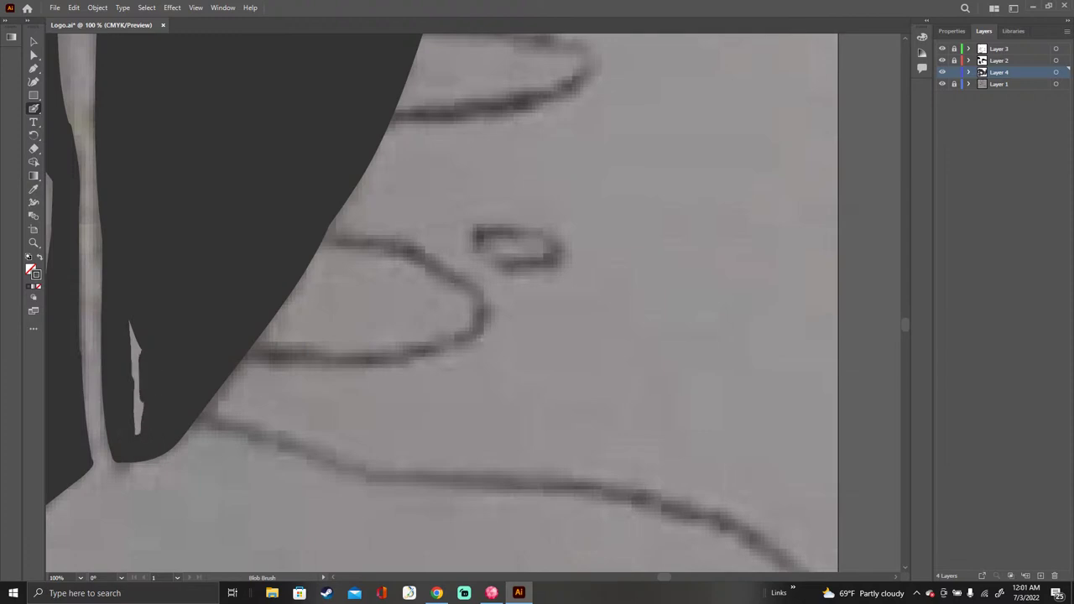
drag(135, 323, 138, 435)
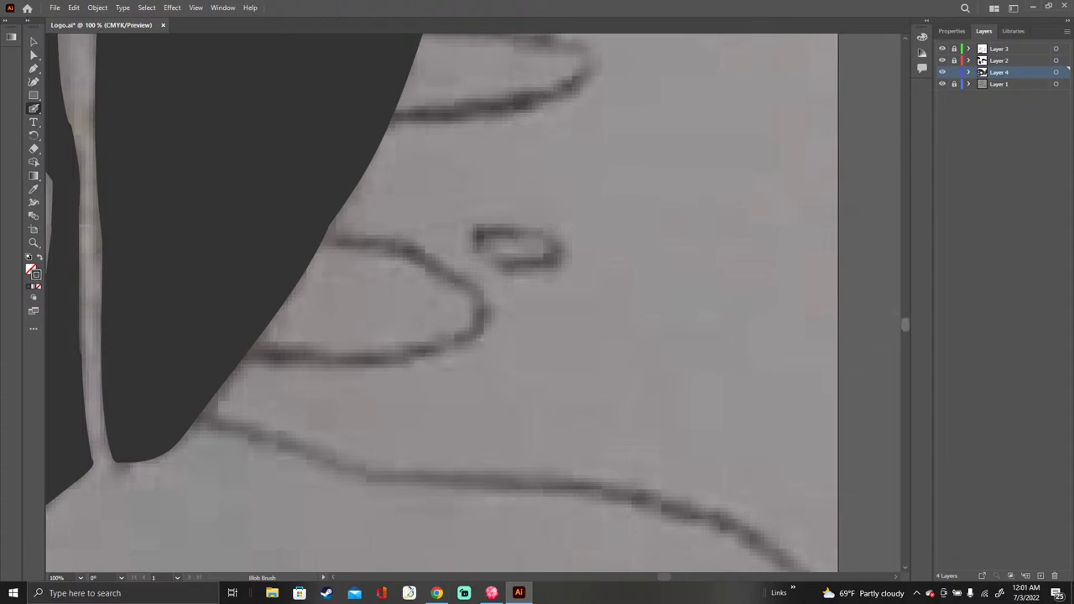
Step: Add a new layer above Layer 3 for tracing the brain
scroll(441, 302, up, 10)
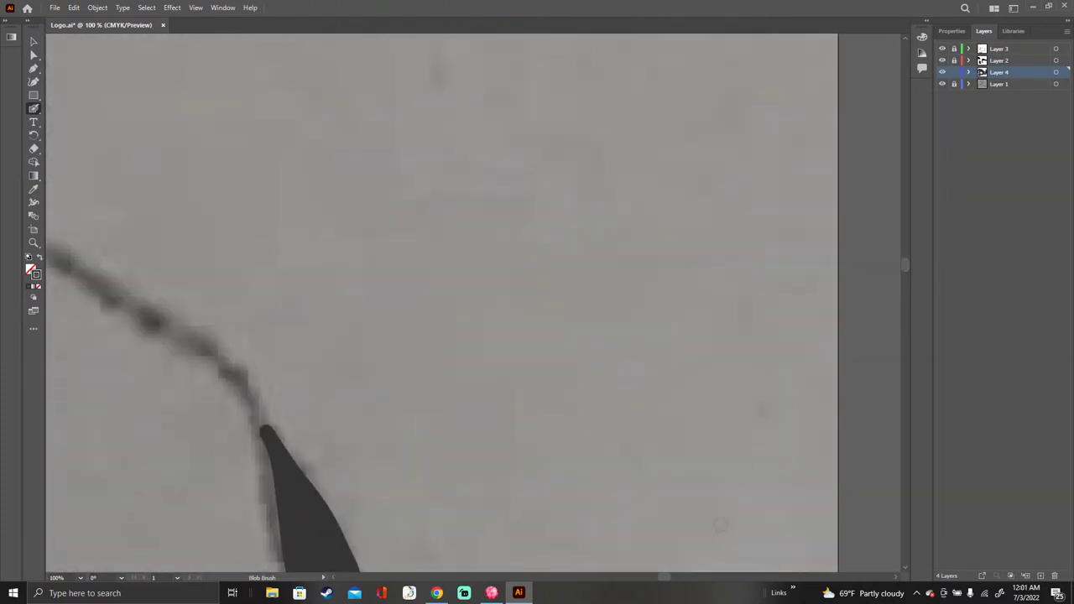
scroll(442, 302, left, 5)
scroll(474, 302, left, 14)
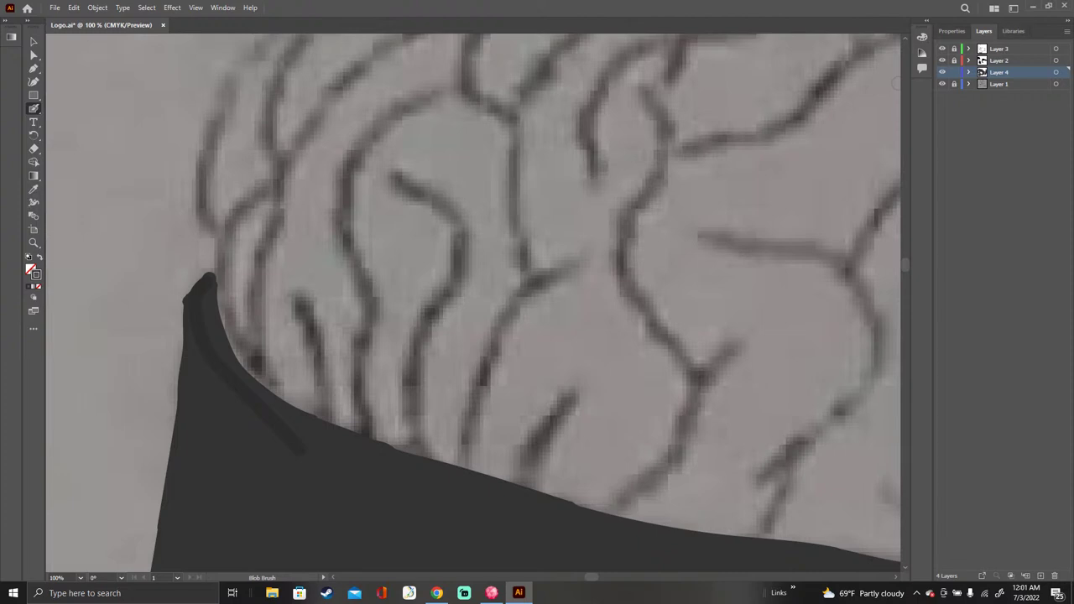
click(1001, 49)
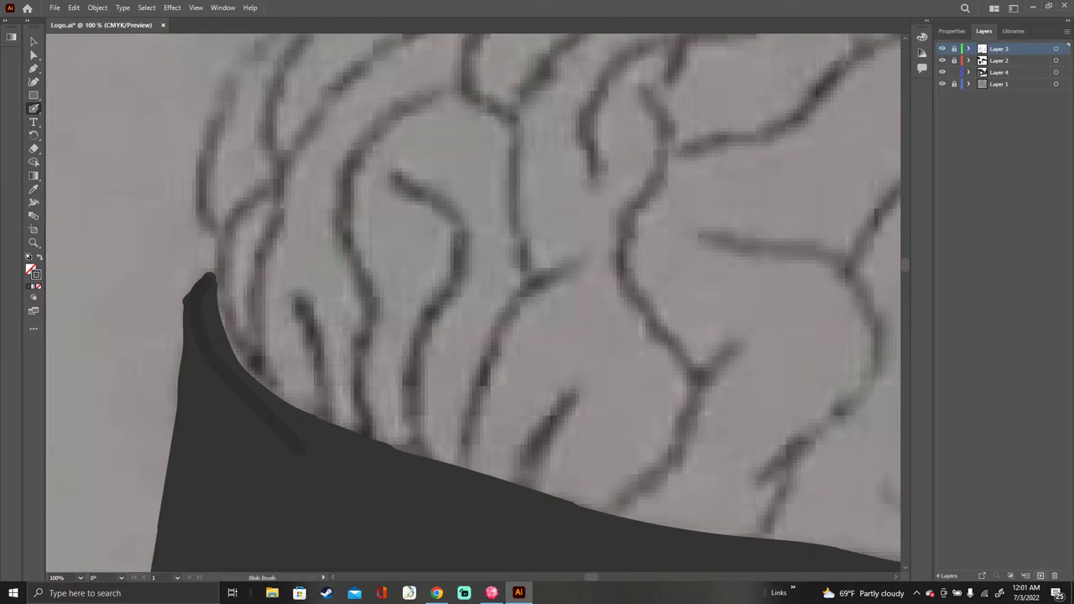
click(1040, 576)
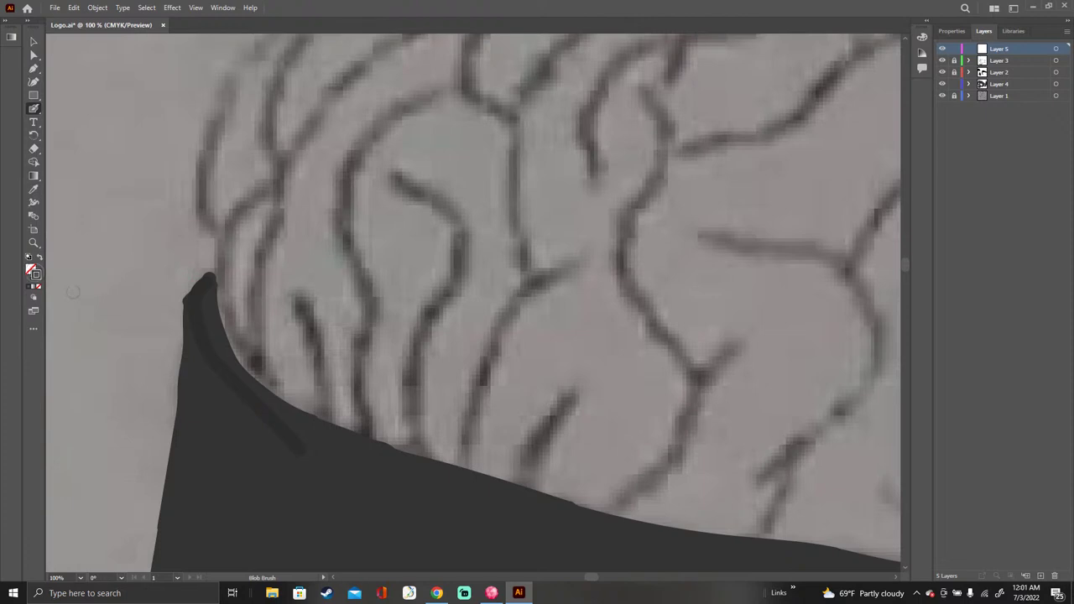
Step: Set the stroke colour to a very dark maroon with a hue of 333°
double_click(36, 275)
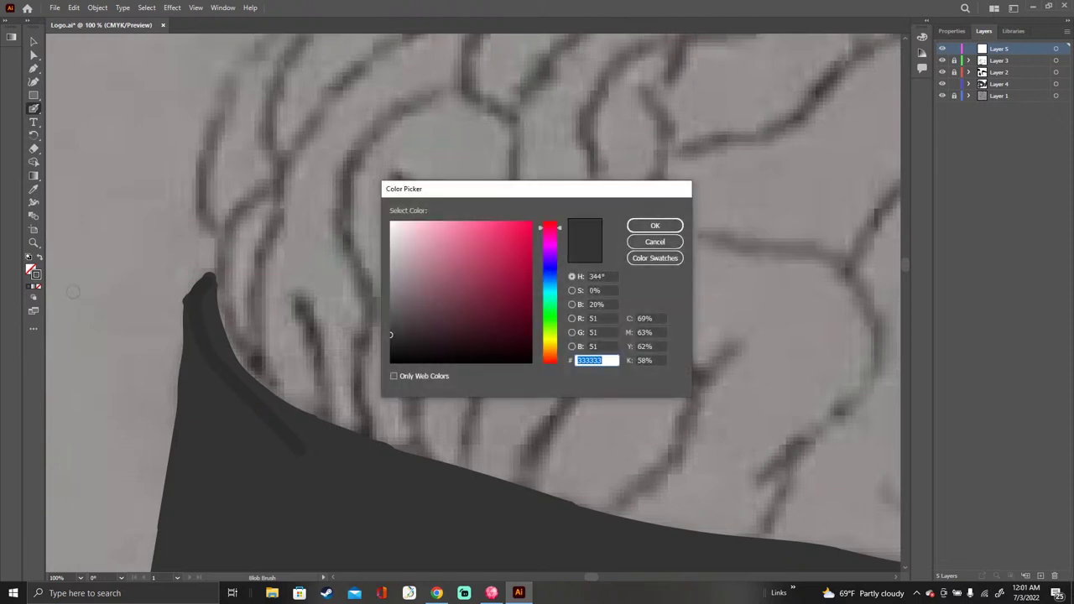
drag(549, 228, 550, 233)
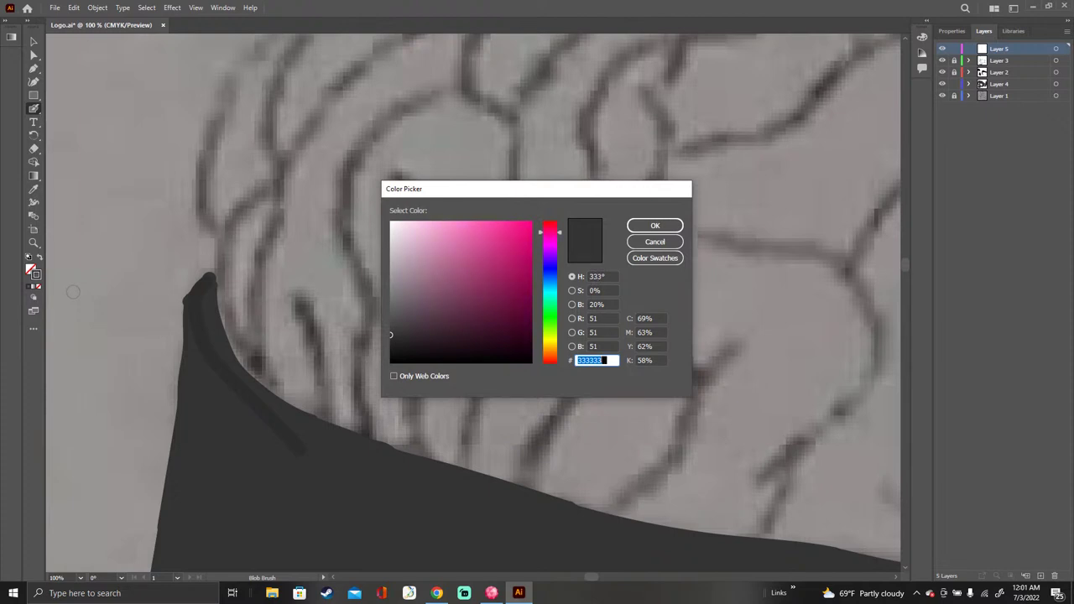
text(2B0015)
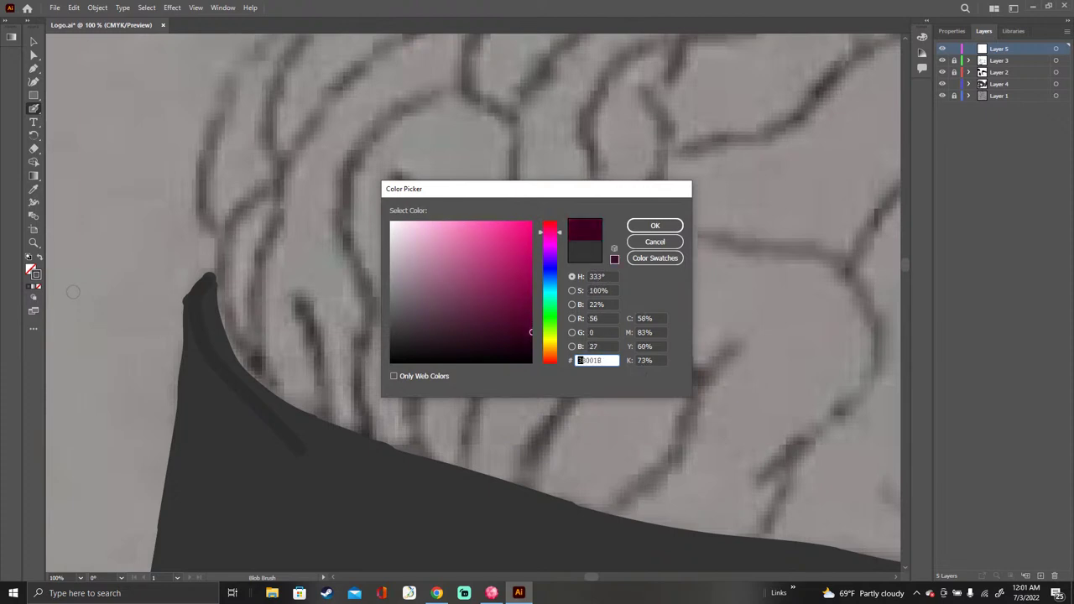
drag(531, 339, 531, 348)
click(531, 346)
key(Return)
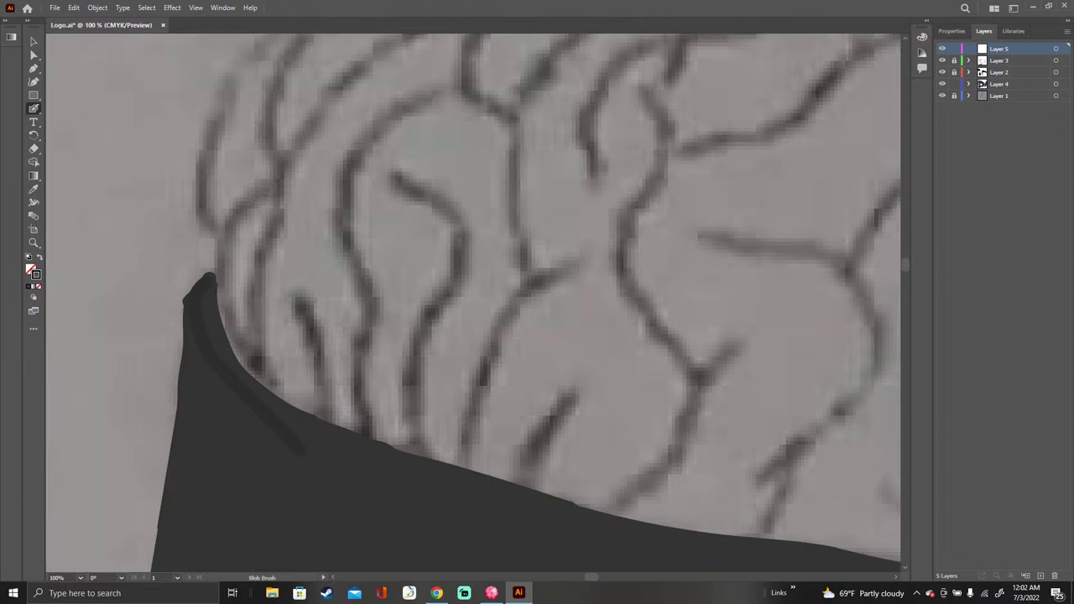
mouse_move(272, 183)
mouse_down()
mouse_move(226, 229)
mouse_move(221, 287)
mouse_move(228, 330)
mouse_move(280, 390)
mouse_up()
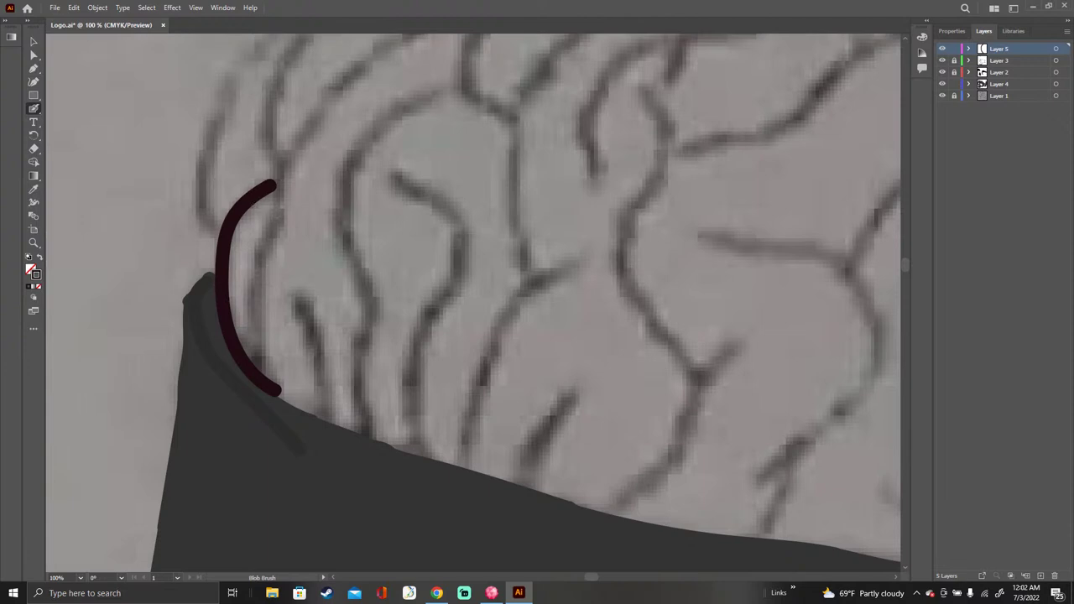
mouse_move(277, 210)
mouse_down()
mouse_move(253, 291)
mouse_move(271, 386)
mouse_up()
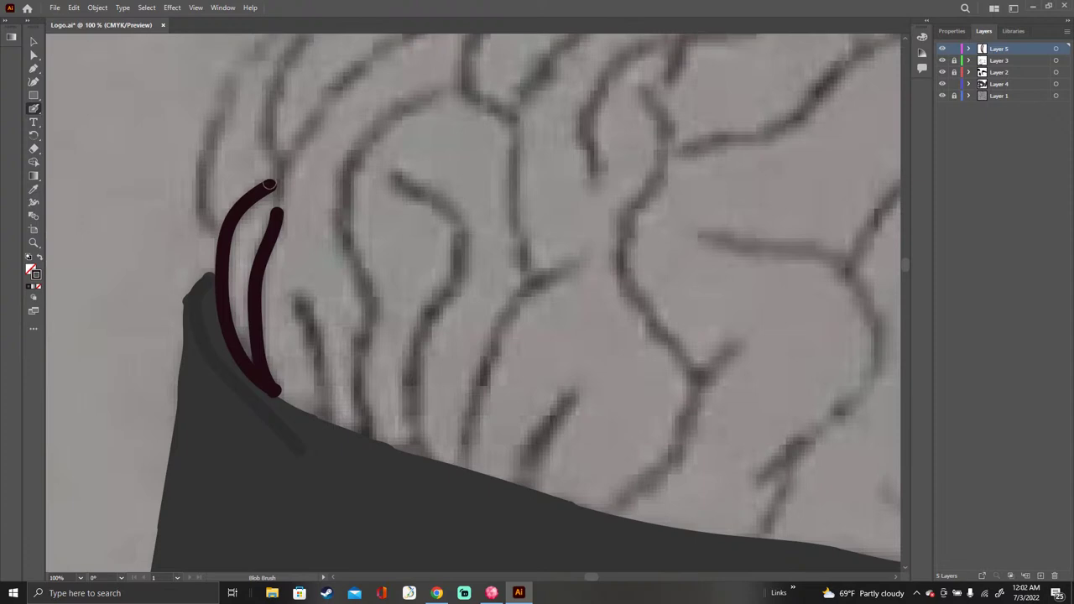
click(269, 184)
mouse_move(252, 163)
mouse_down()
mouse_move(272, 239)
mouse_move(253, 231)
mouse_move(249, 242)
mouse_move(250, 300)
mouse_move(284, 364)
mouse_move(239, 347)
mouse_move(197, 281)
mouse_up()
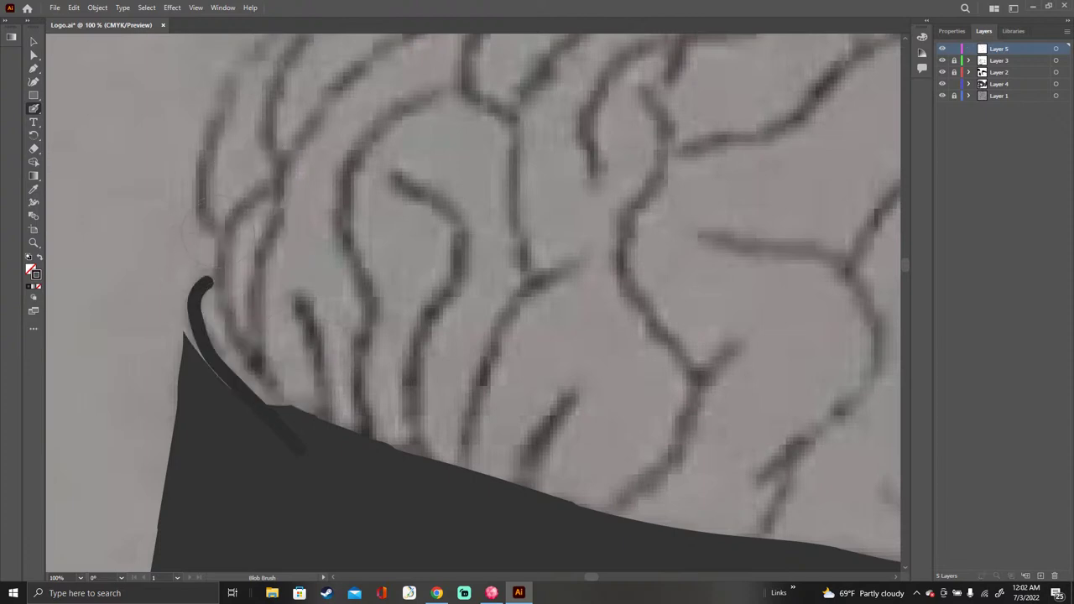
key(ctrl+z)
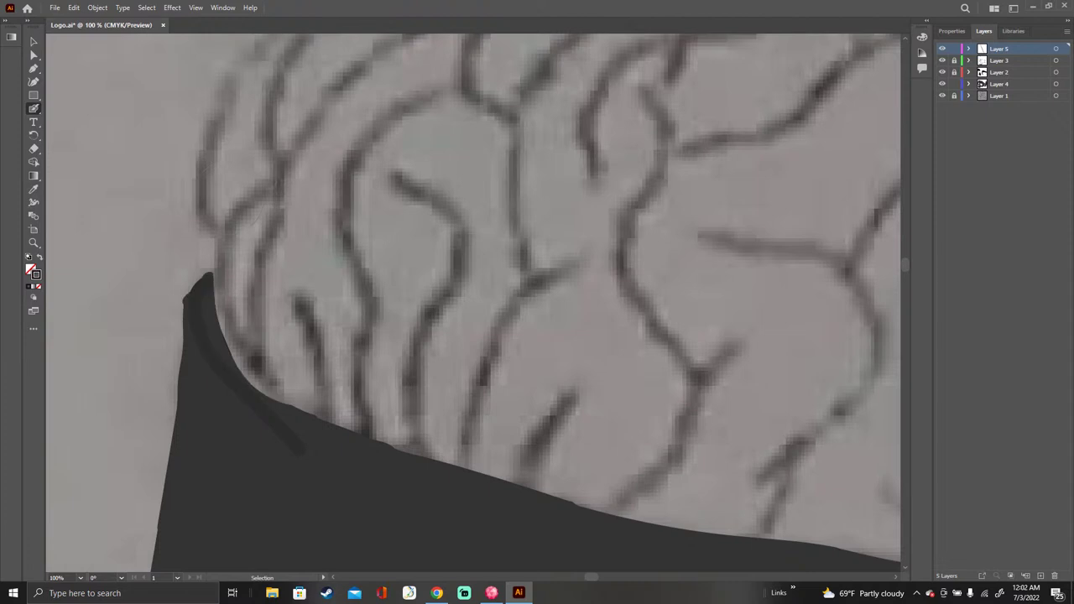
drag(278, 214, 270, 183)
key(ctrl+z)
key(ctrl+z)
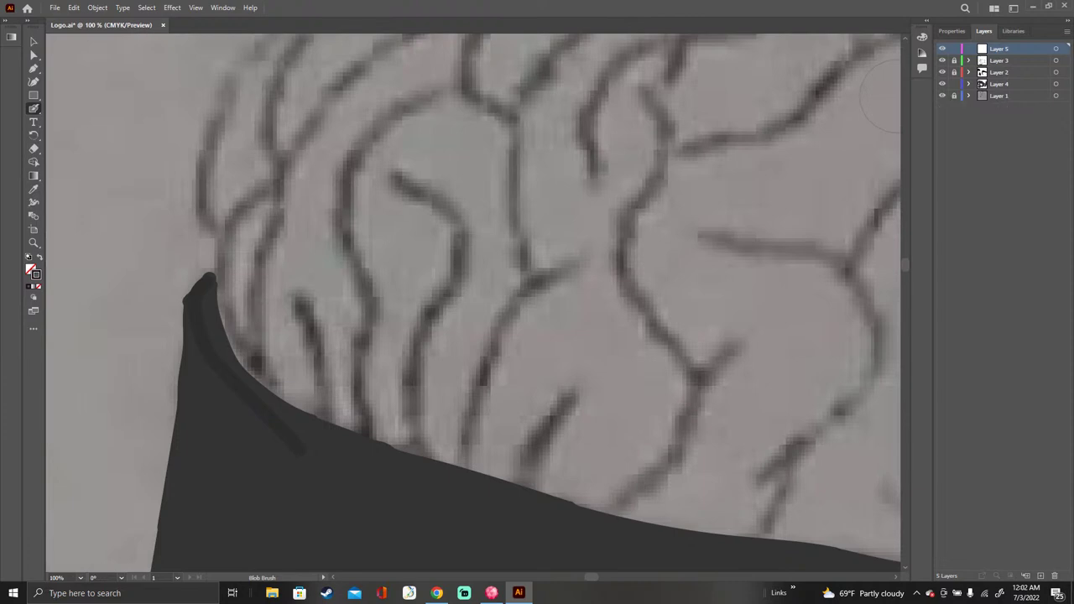
Step: Lock Layer 4 to protect the solid dark shapes from edits
click(954, 95)
click(213, 300)
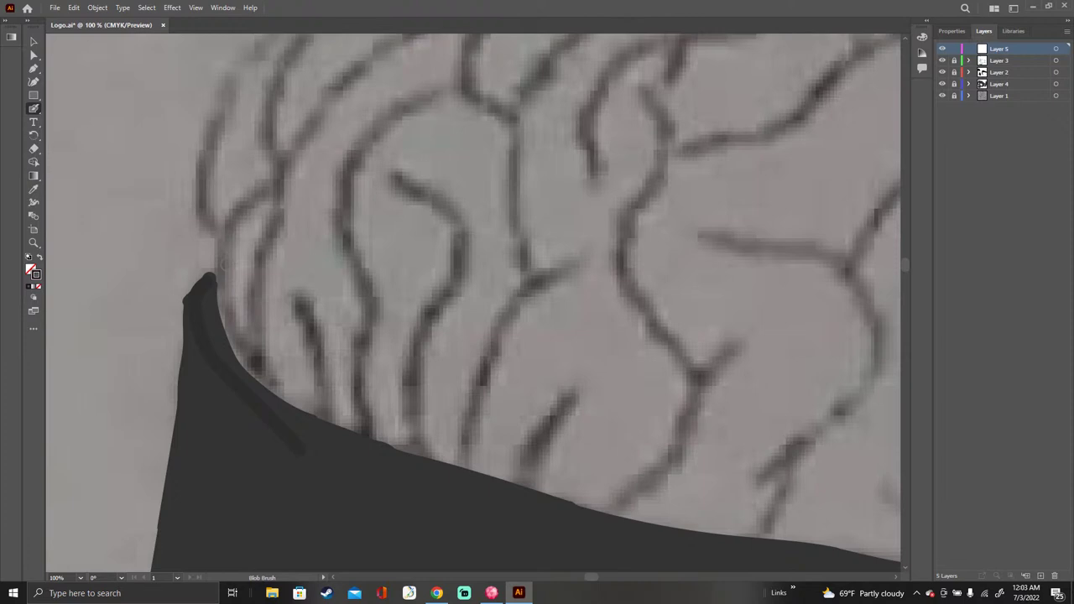